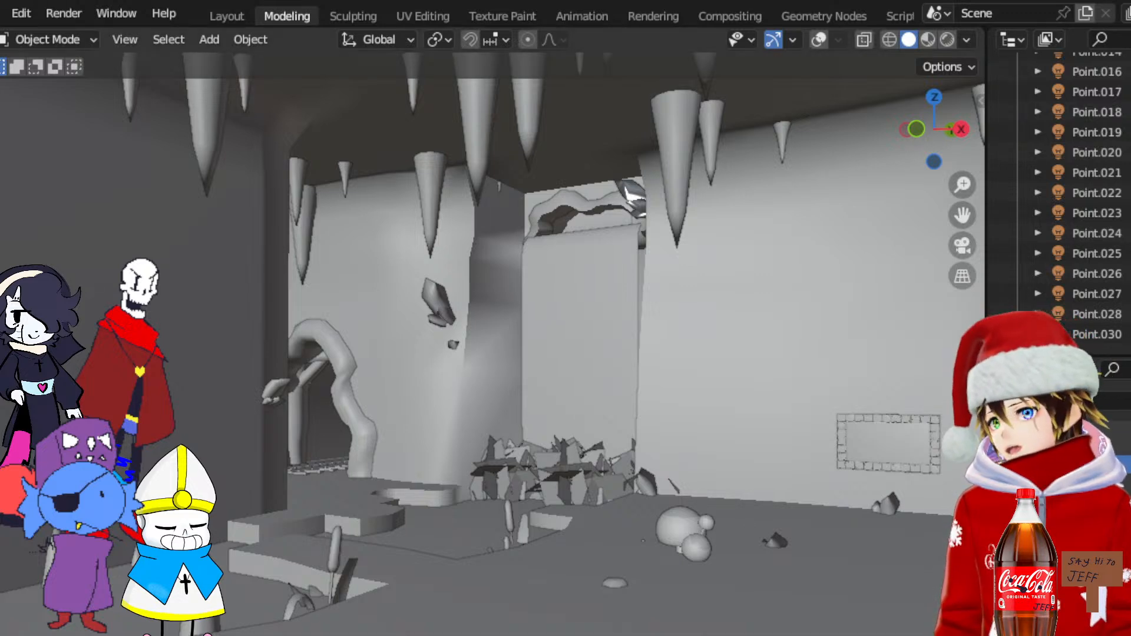
Show the whole map model from above in material preview shading with the overlays enabled
{"action": "middle_click_drag", "start_coordinate": [760, 259], "coordinate": [765, 372]}
{"action": "scroll", "coordinate": [776, 401], "scroll_direction": "down", "scroll_amount": 6}
{"action": "scroll", "coordinate": [729, 383], "scroll_direction": "down", "scroll_amount": 3}
{"action": "left_click", "coordinate": [935, 106]}
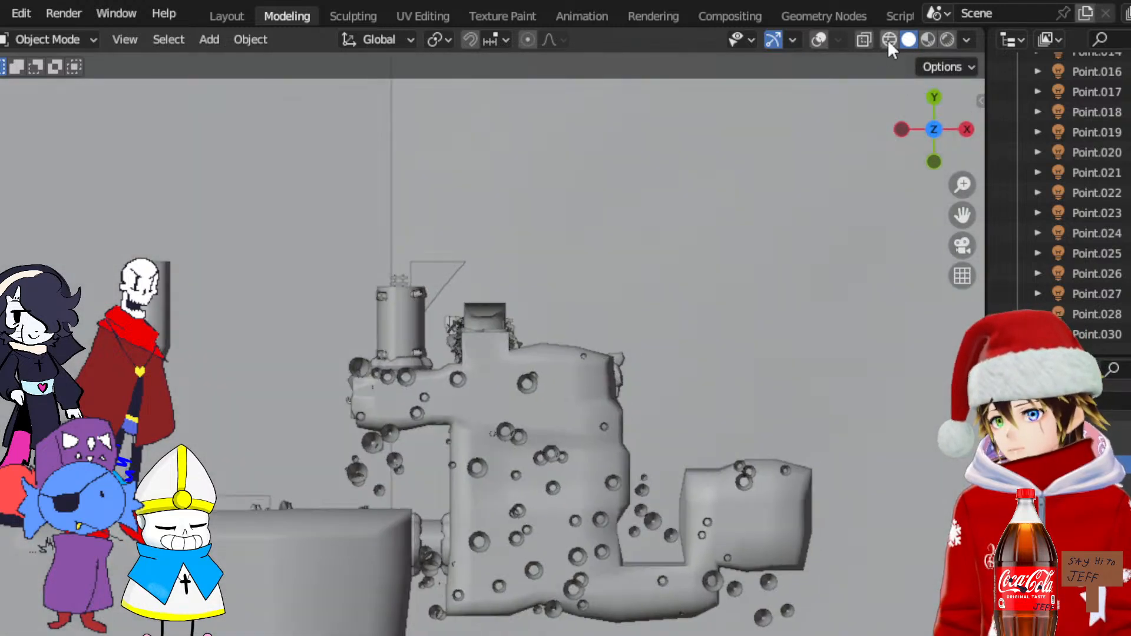
{"action": "left_click", "coordinate": [889, 40]}
{"action": "left_click", "coordinate": [928, 40]}
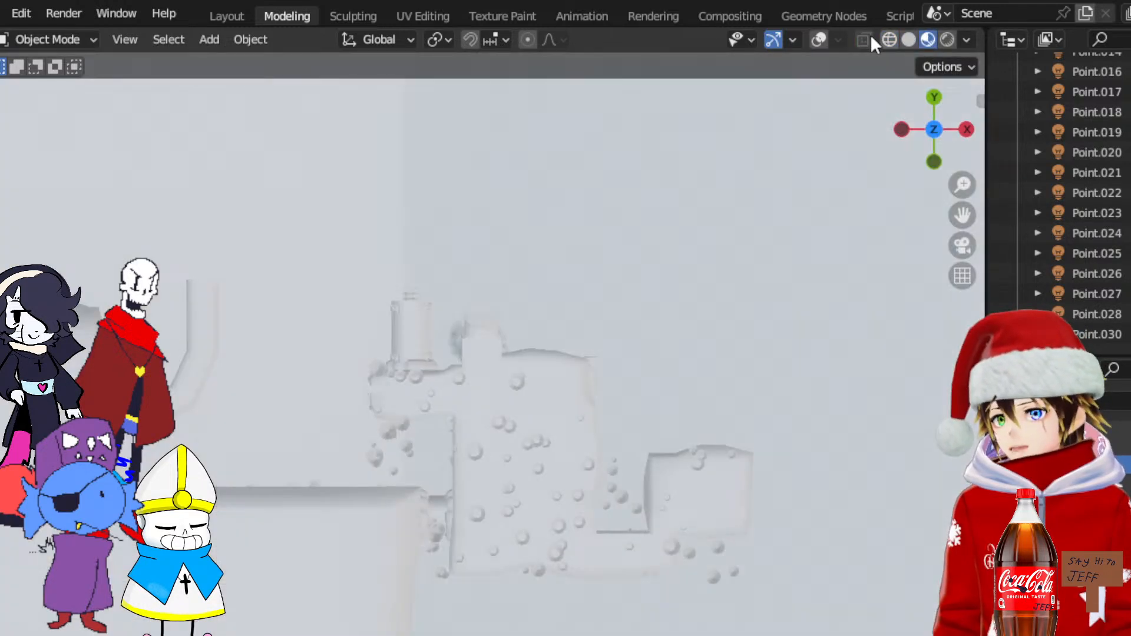
{"action": "left_click", "coordinate": [819, 39]}
{"action": "scroll", "coordinate": [1084, 233], "scroll_direction": "up", "scroll_amount": 15}
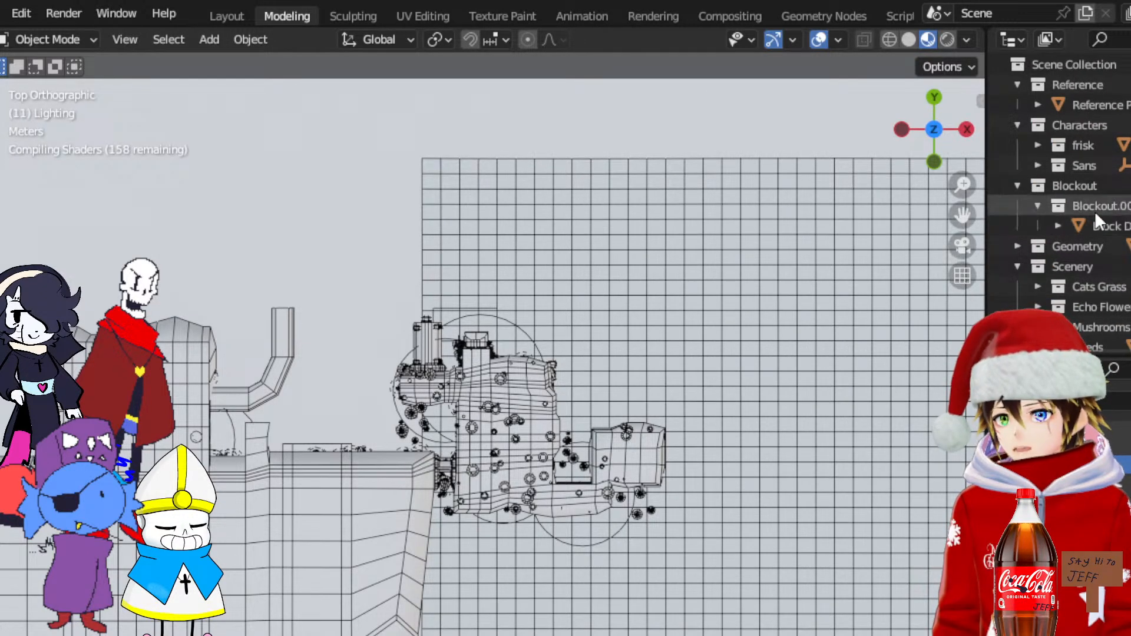
Reveal the contents of the Geometry collection and its Cube.002 object
{"action": "scroll", "coordinate": [1065, 175], "scroll_direction": "down", "scroll_amount": 3}
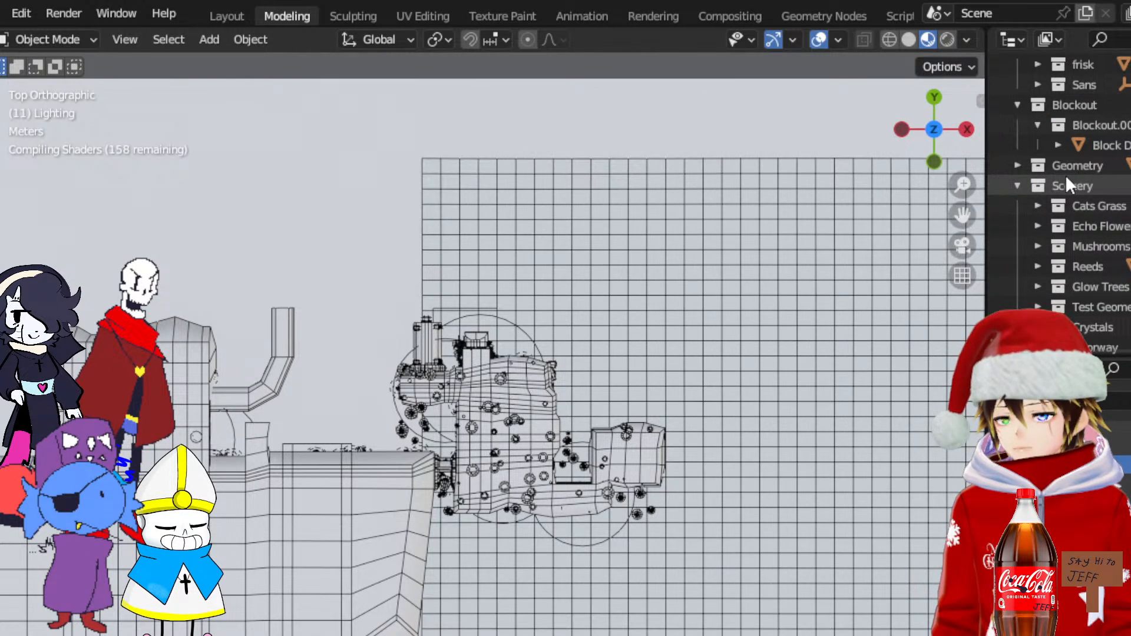
{"action": "scroll", "coordinate": [1024, 149], "scroll_direction": "down", "scroll_amount": 3}
{"action": "left_click", "coordinate": [1017, 125]}
{"action": "left_click", "coordinate": [1038, 145]}
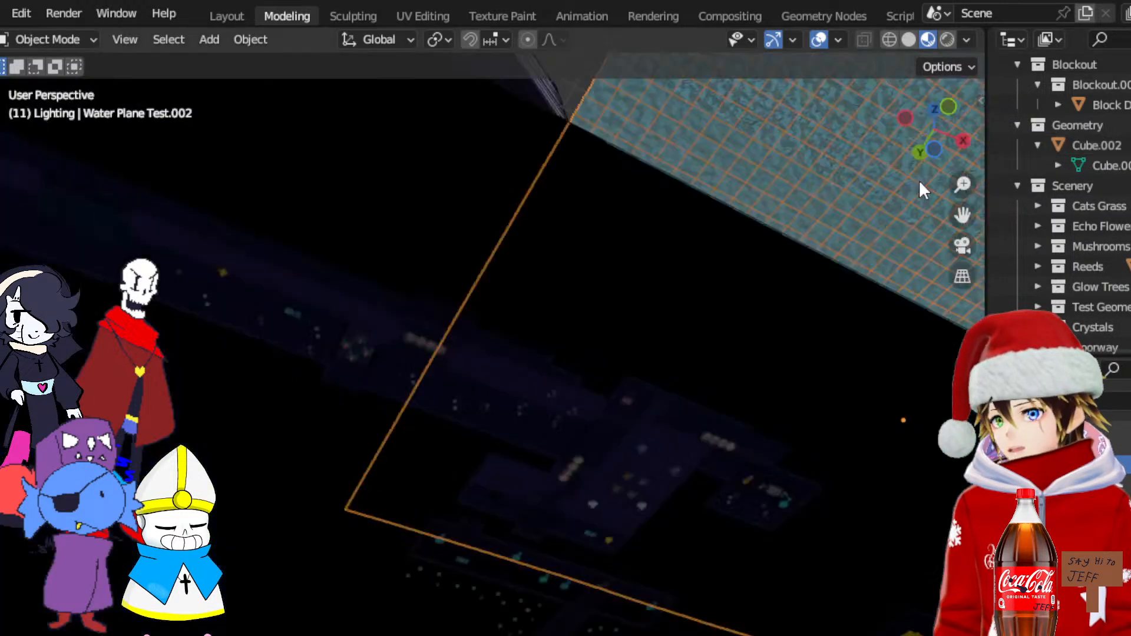
Examine how far the water plane extends over the reference map, from below and from above
{"action": "middle_click_drag", "start_coordinate": [923, 189], "coordinate": [950, 288]}
{"action": "left_click", "coordinate": [934, 119]}
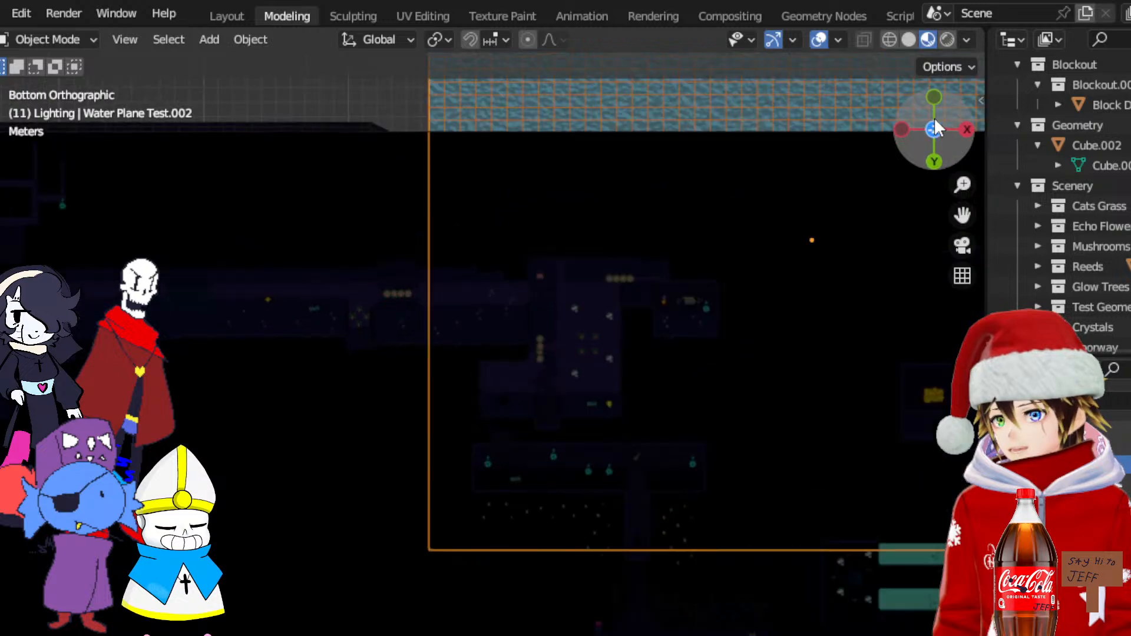
{"action": "scroll", "coordinate": [795, 334], "scroll_direction": "down", "scroll_amount": 2}
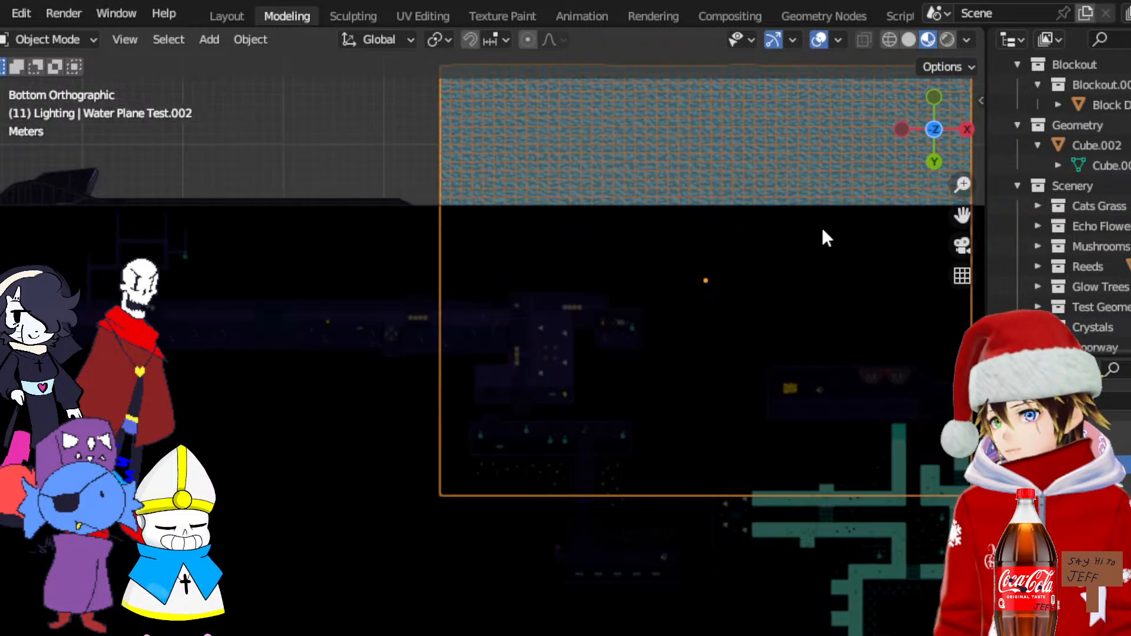
{"action": "scroll", "coordinate": [559, 297], "scroll_direction": "down", "scroll_amount": 2}
{"action": "middle_click_drag", "start_coordinate": [360, 293], "coordinate": [715, 298]}
{"action": "left_click", "coordinate": [934, 126]}
{"action": "scroll", "coordinate": [910, 165], "scroll_direction": "up", "scroll_amount": 4}
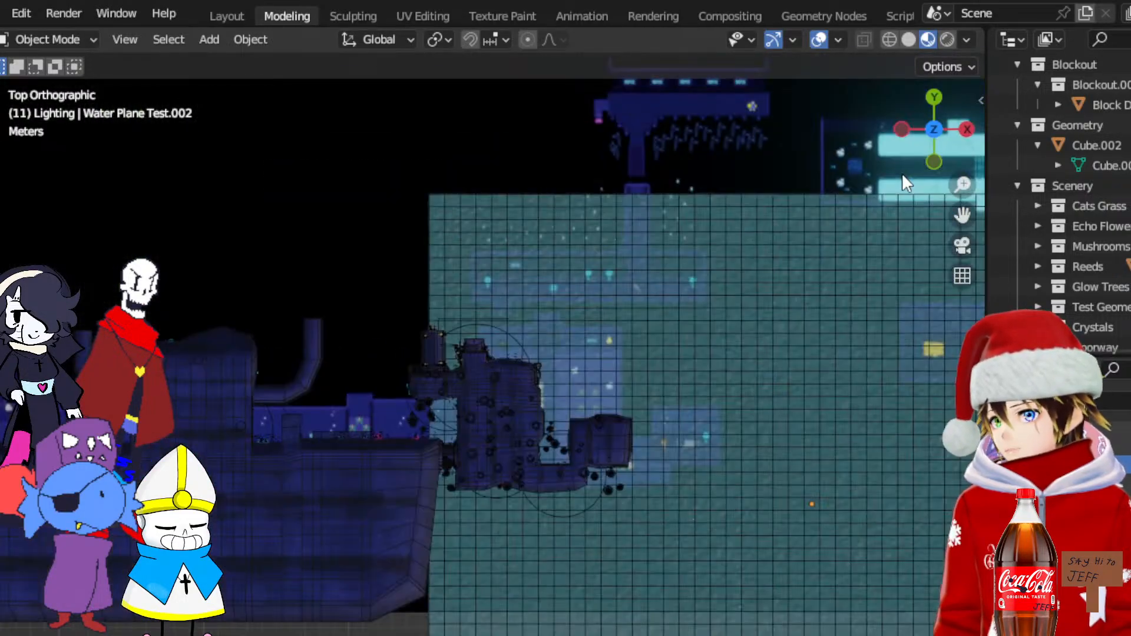
Hide the water plane that covers the reference map, keeping material preview shading
{"action": "left_click", "coordinate": [889, 40]}
{"action": "scroll", "coordinate": [714, 318], "scroll_direction": "up", "scroll_amount": 2}
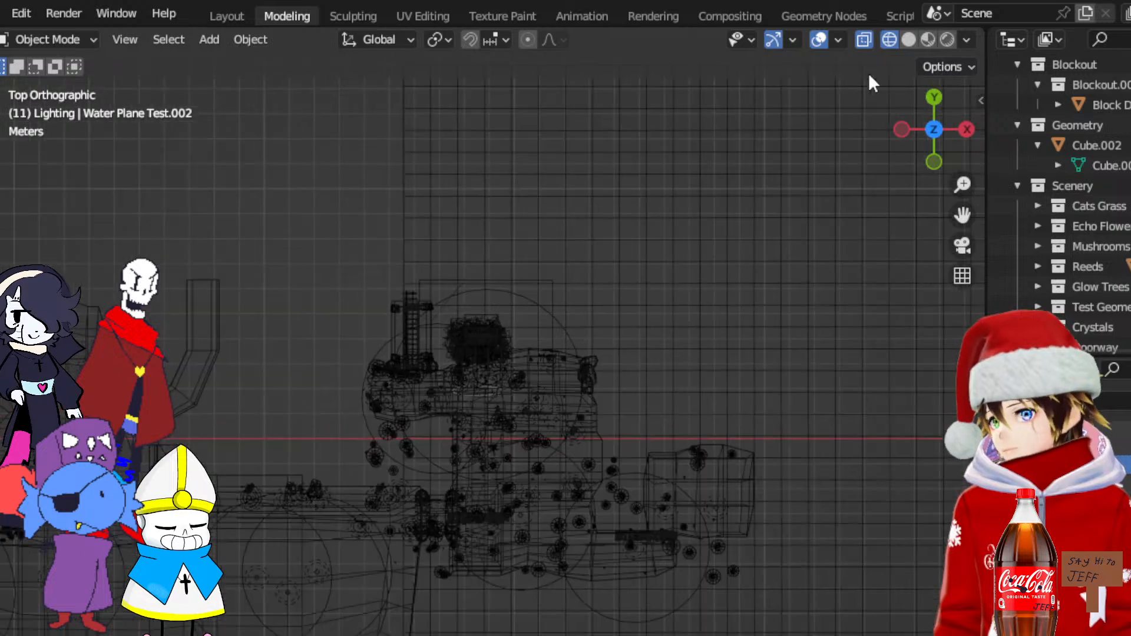
{"action": "left_click", "coordinate": [928, 39]}
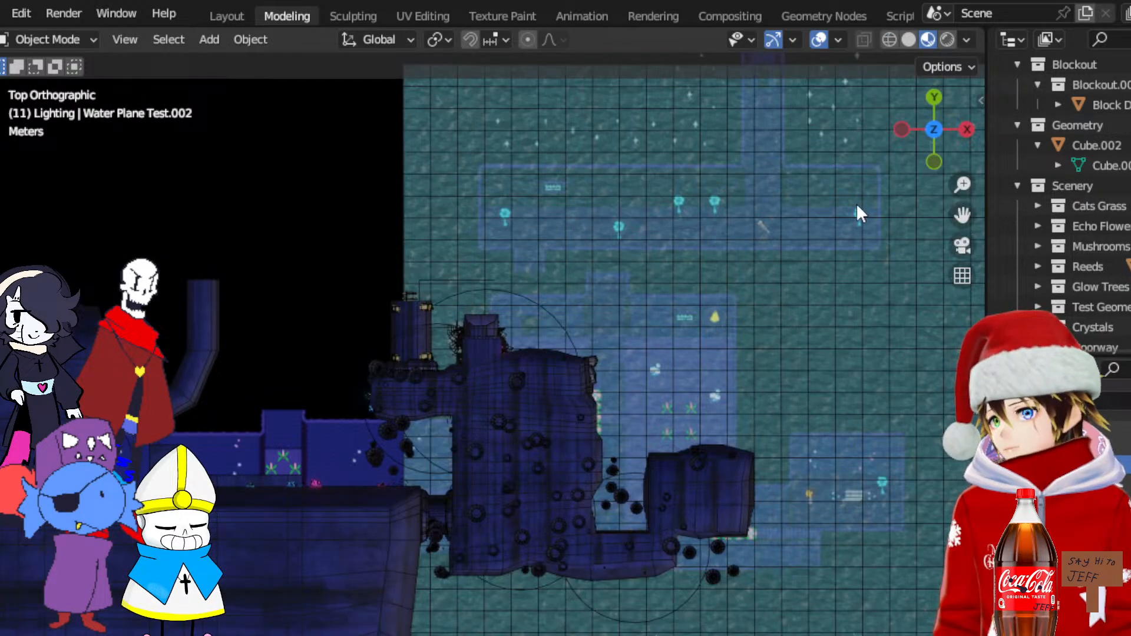
{"action": "key", "text": "h"}
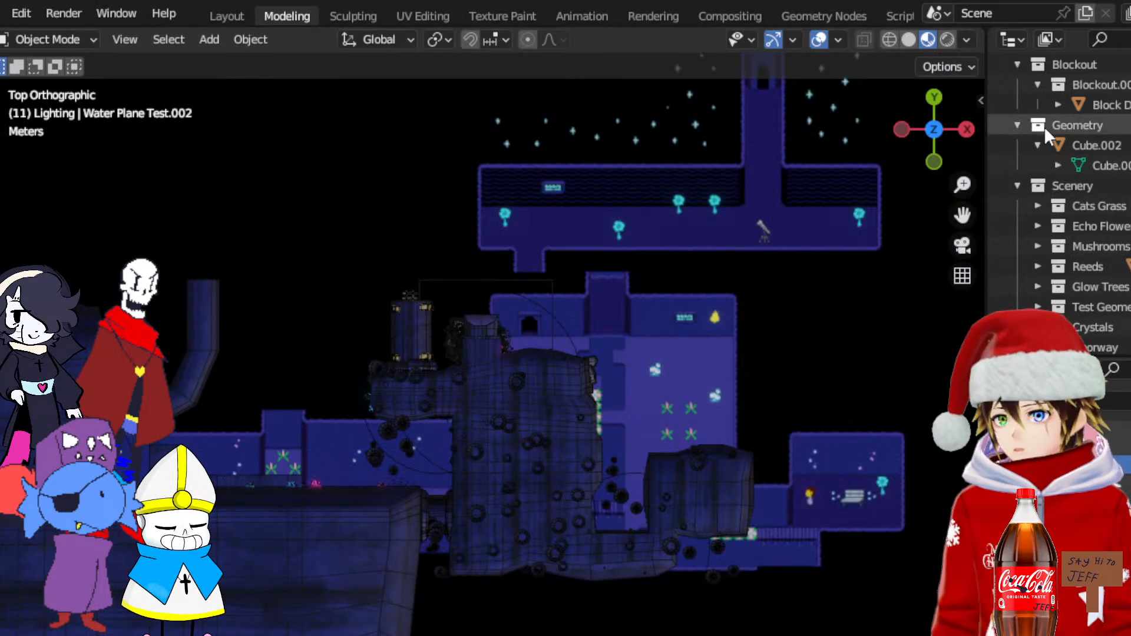
{"action": "scroll", "coordinate": [1044, 126], "scroll_direction": "up", "scroll_amount": 2}
{"action": "left_click", "coordinate": [1095, 165]}
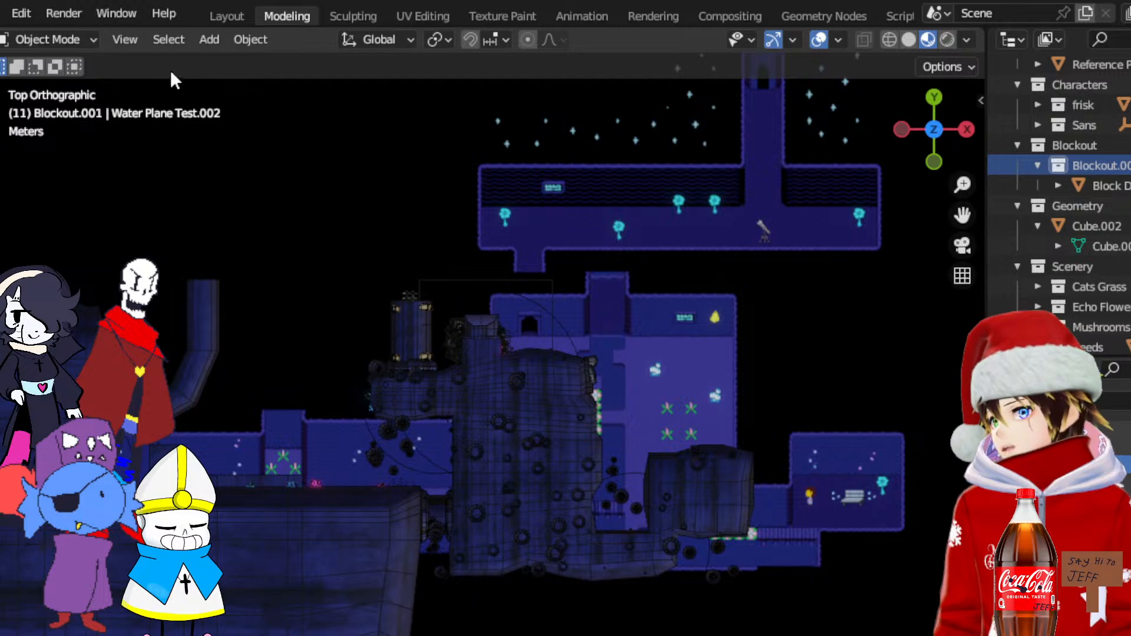
{"action": "left_click", "coordinate": [208, 40]}
{"action": "mouse_move", "coordinate": [265, 62]}
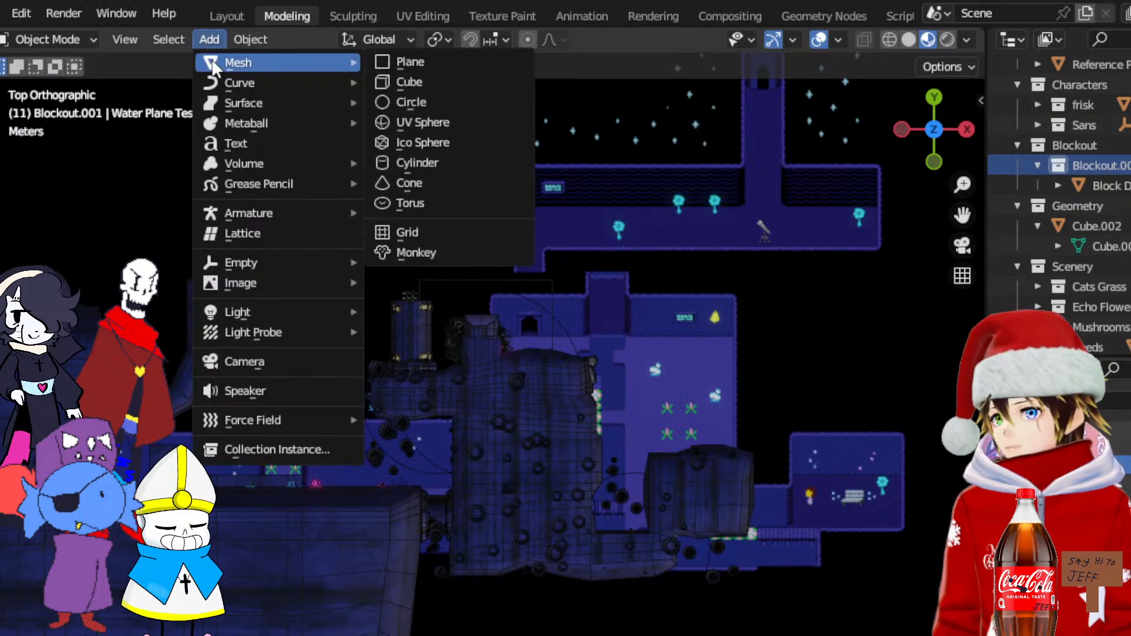
{"action": "left_click", "coordinate": [409, 77]}
{"action": "scroll", "coordinate": [503, 236], "scroll_direction": "down", "scroll_amount": 5}
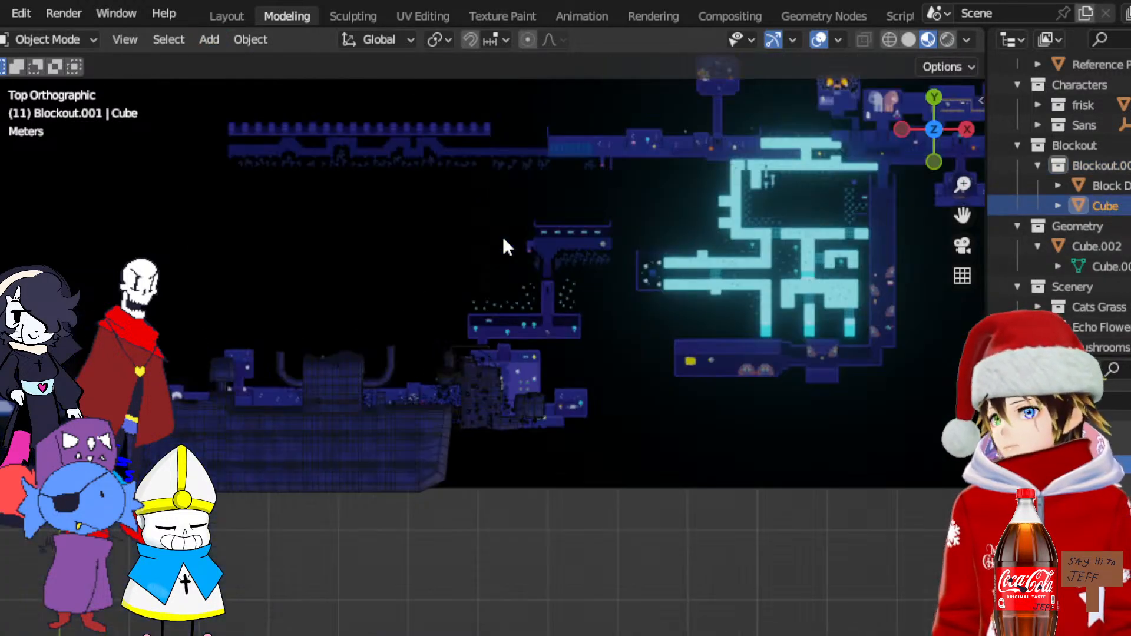
{"action": "scroll", "coordinate": [503, 235], "scroll_direction": "down", "scroll_amount": 2}
{"action": "left_click", "coordinate": [11, 223]}
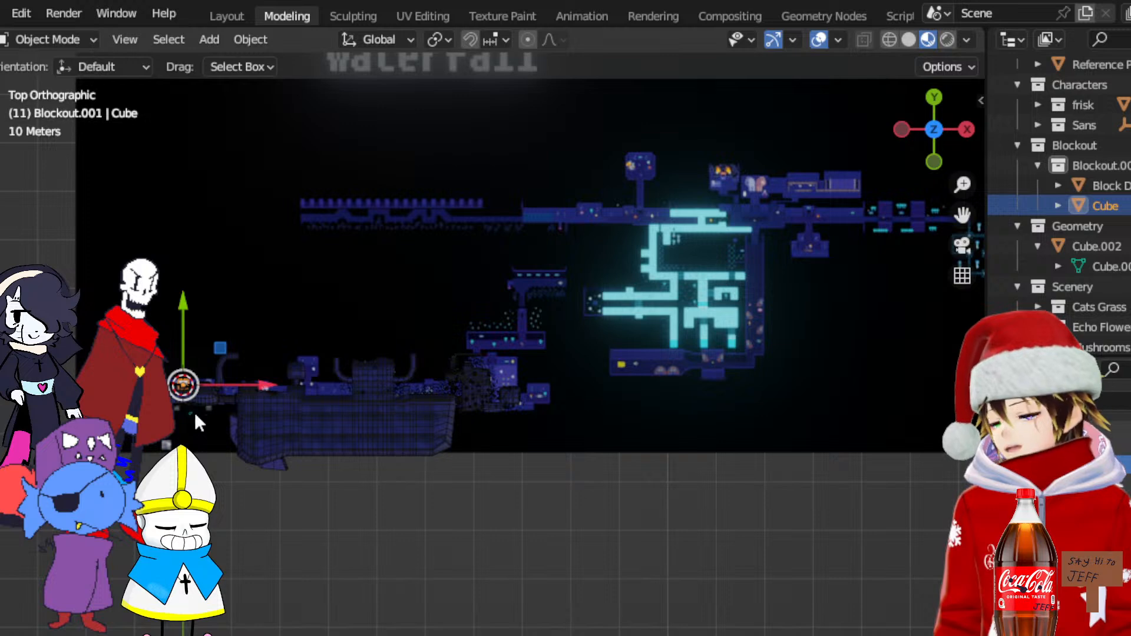
{"action": "left_click_drag", "start_coordinate": [220, 348], "coordinate": [445, 283]}
{"action": "scroll", "coordinate": [461, 295], "scroll_direction": "up", "scroll_amount": 5}
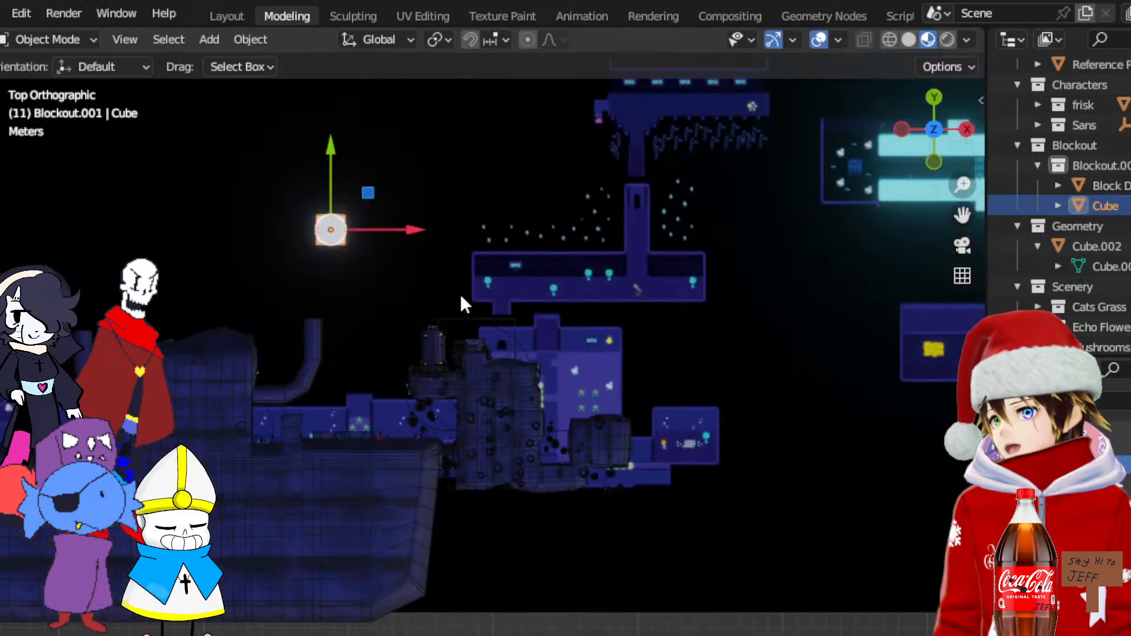
{"action": "key", "text": "Delete"}
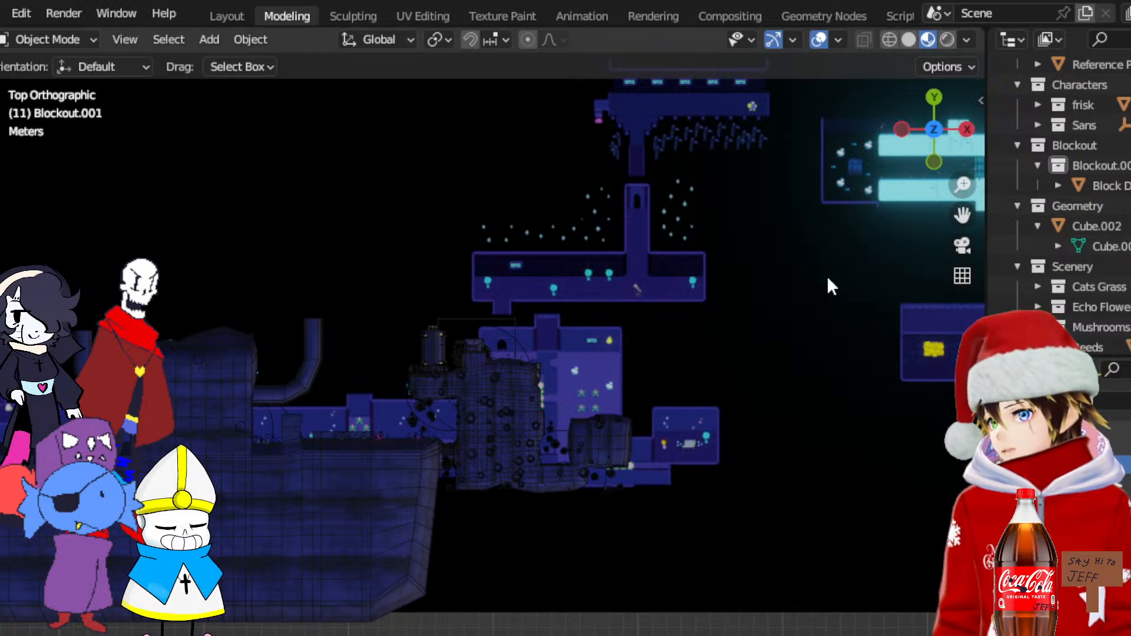
Add a cube mesh to the Blockout.001 collection
{"action": "left_click_drag", "start_coordinate": [962, 215], "coordinate": [787, 466]}
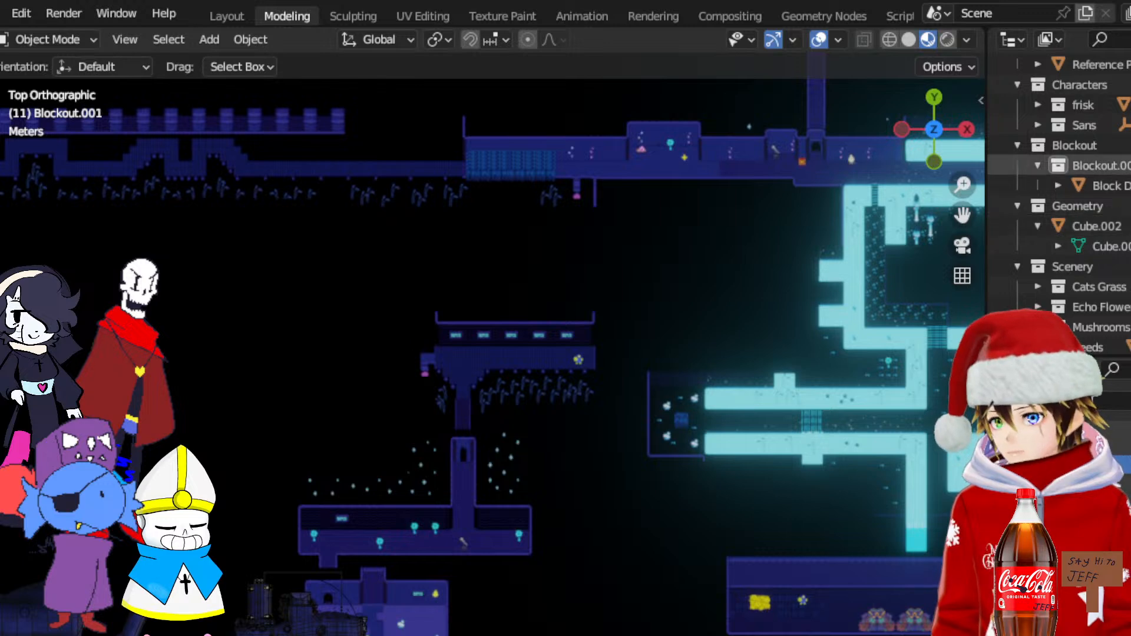
{"action": "scroll", "coordinate": [1058, 147], "scroll_direction": "up", "scroll_amount": 2}
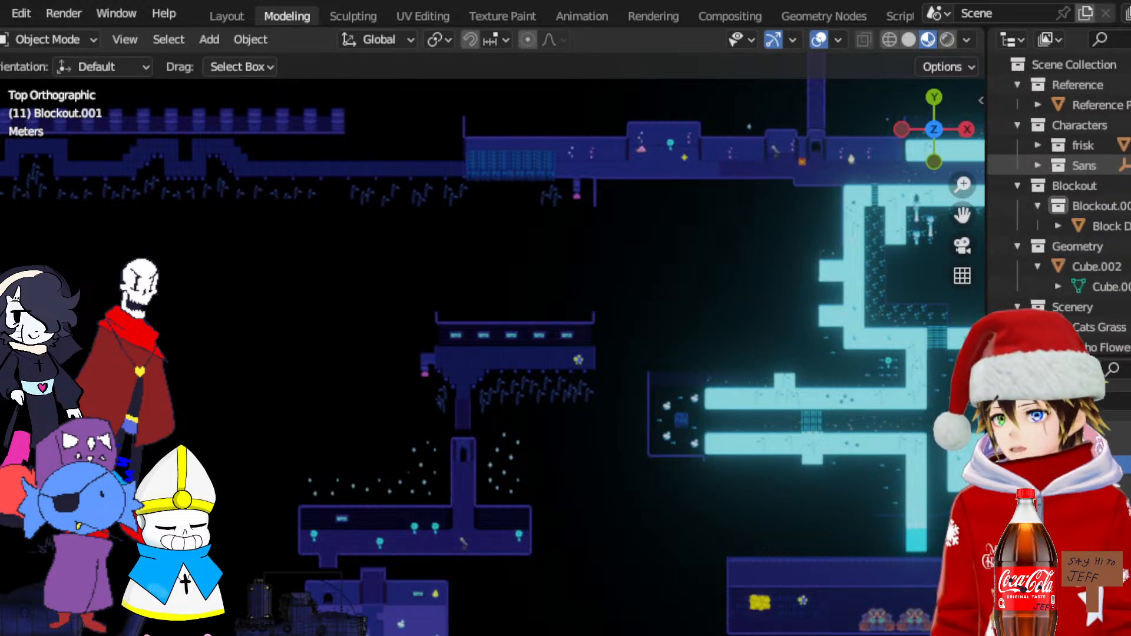
{"action": "left_click", "coordinate": [1097, 206]}
{"action": "left_click", "coordinate": [212, 40]}
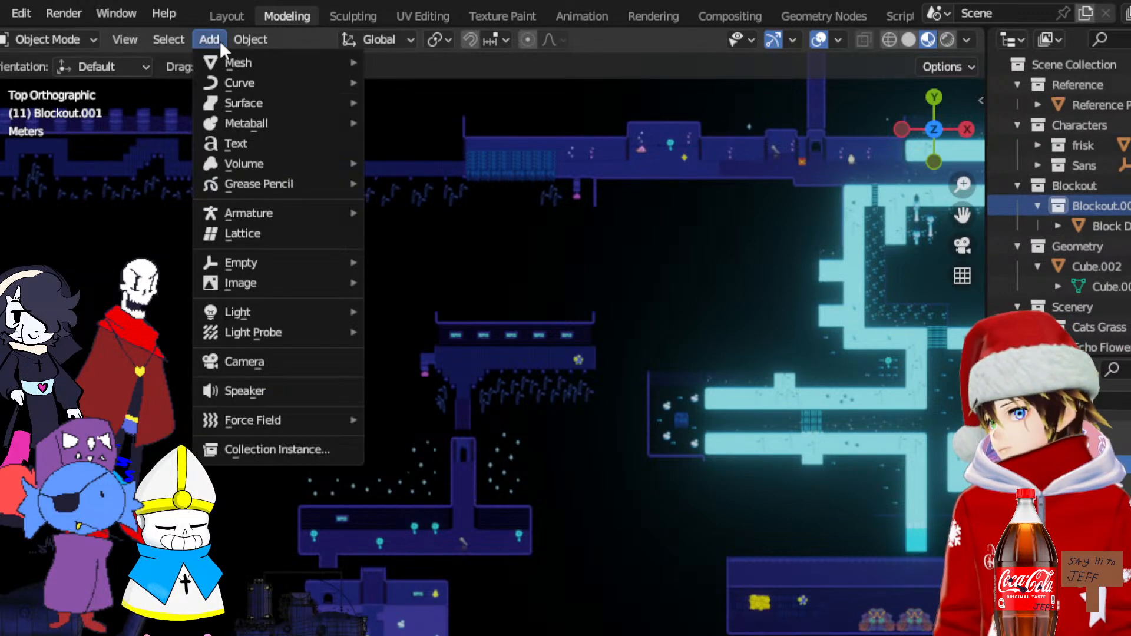
{"action": "mouse_move", "coordinate": [266, 62]}
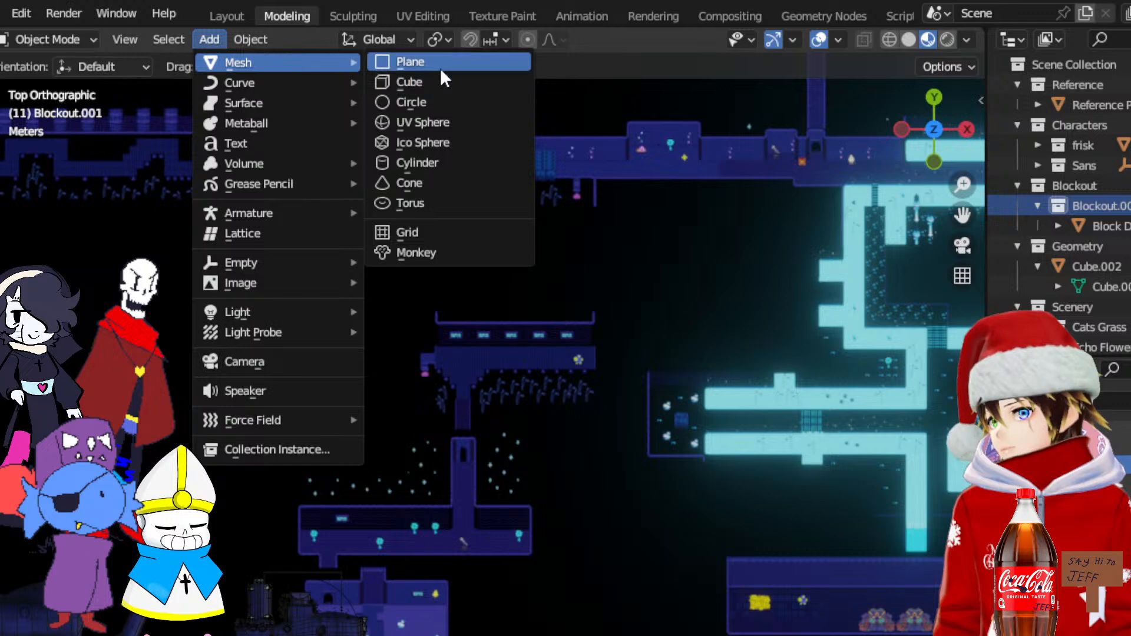
{"action": "left_click", "coordinate": [440, 79]}
Move the new cube across the map to the small ledge beside the room with the row of signs
{"action": "scroll", "coordinate": [542, 304], "scroll_direction": "down", "scroll_amount": 7}
{"action": "left_click_drag", "start_coordinate": [218, 416], "coordinate": [439, 331]}
{"action": "scroll", "coordinate": [444, 332], "scroll_direction": "up", "scroll_amount": 8}
{"action": "left_click_drag", "start_coordinate": [224, 333], "coordinate": [476, 254]}
Lengthen the cube along X by moving its left-side vertices outward in wireframe view, and return to Object Mode
{"action": "left_click", "coordinate": [59, 40]}
{"action": "left_click", "coordinate": [77, 83]}
{"action": "left_click", "coordinate": [116, 40]}
{"action": "left_click", "coordinate": [920, 40]}
{"action": "left_click_drag", "start_coordinate": [354, 212], "coordinate": [425, 356]}
{"action": "left_click_drag", "start_coordinate": [478, 296], "coordinate": [422, 296]}
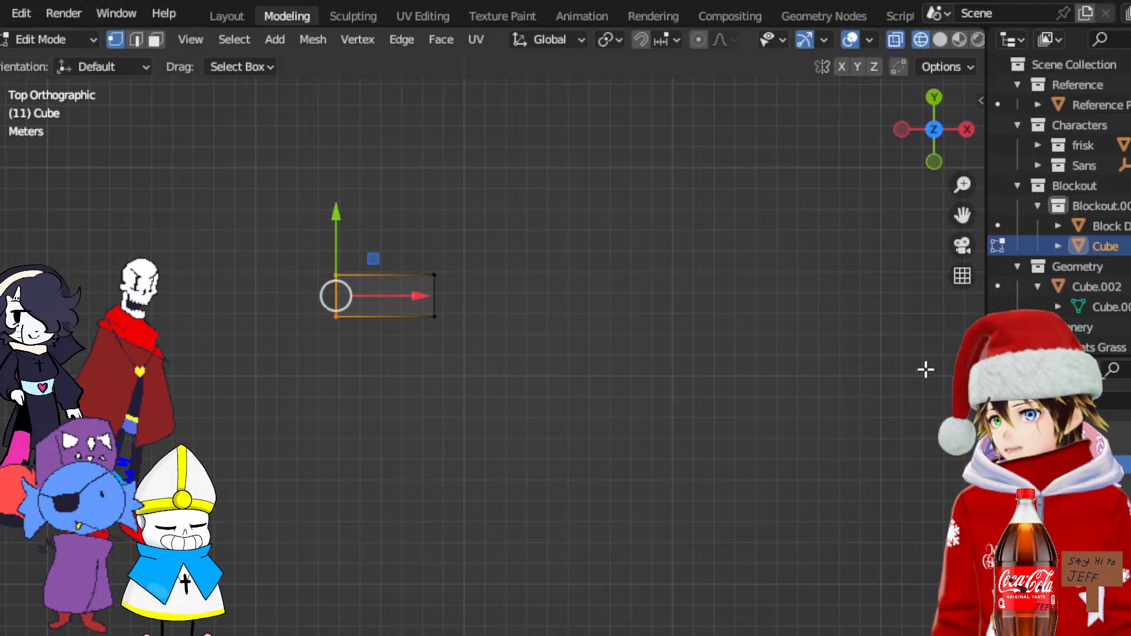
{"action": "left_click", "coordinate": [71, 39]}
{"action": "left_click", "coordinate": [36, 60]}
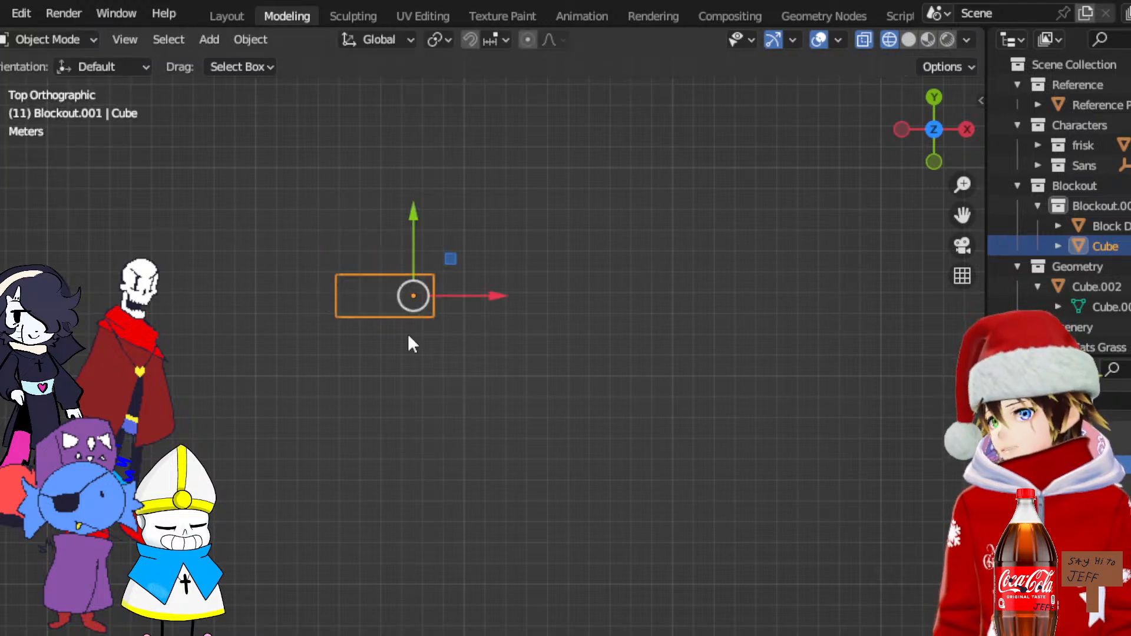
Bring the annotated map image into the scene as a reference and scale it up to the size of the level
{"action": "scroll", "coordinate": [249, 239], "scroll_direction": "down", "scroll_amount": 5}
{"action": "left_click", "coordinate": [552, 384]}
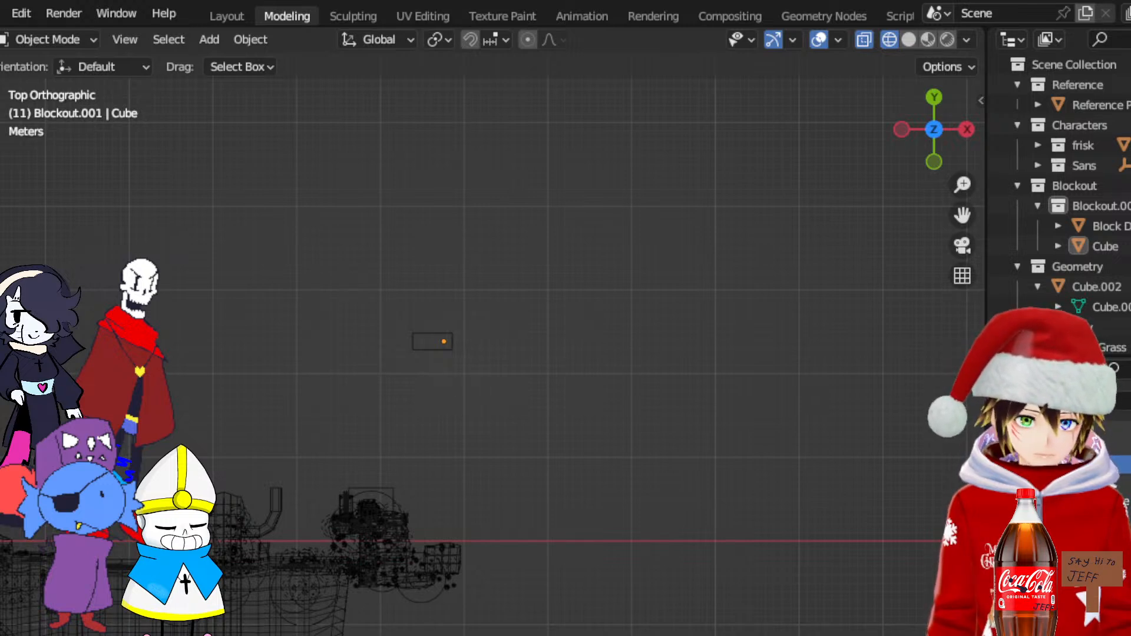
{"action": "left_click_drag", "start_coordinate": [552, 383], "coordinate": [331, 252]}
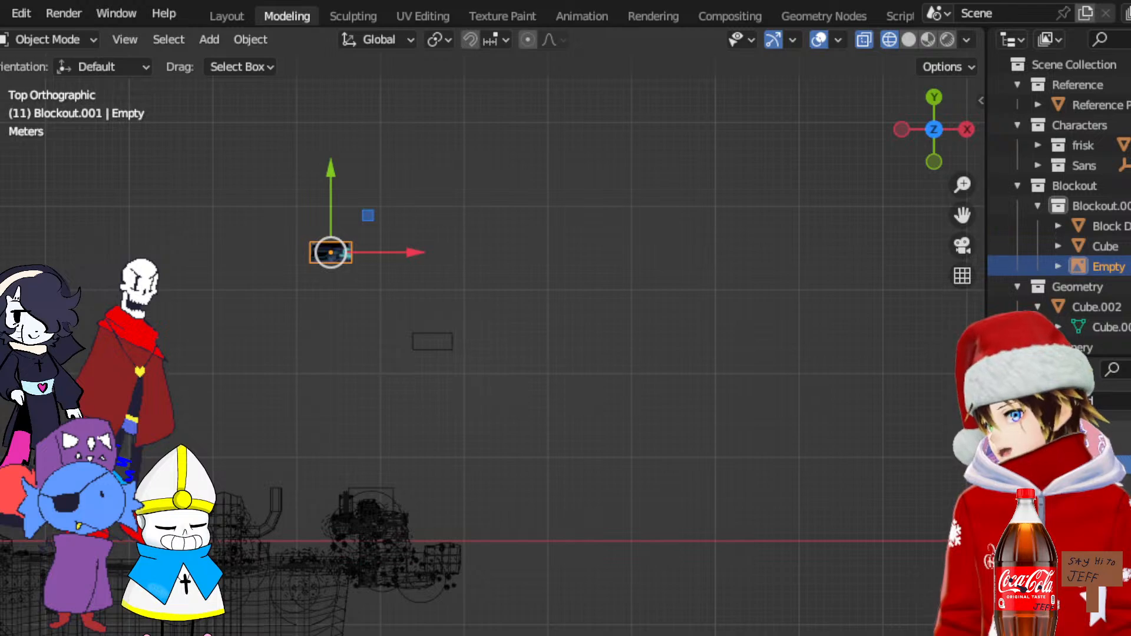
{"action": "key", "text": "s"}
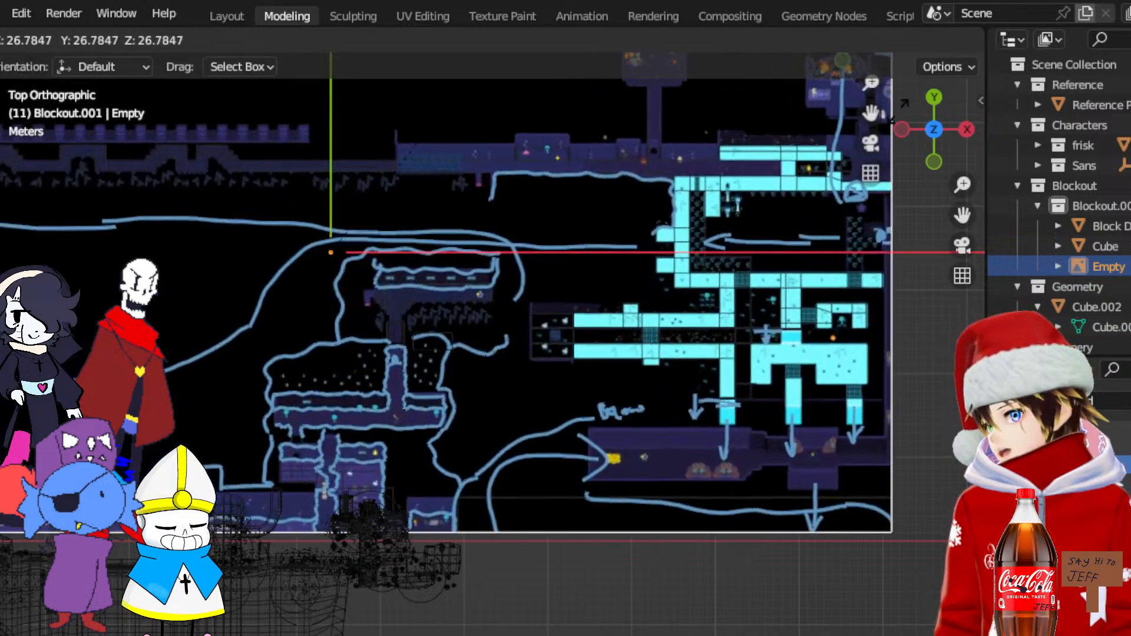
{"action": "left_click_drag", "start_coordinate": [898, 112], "coordinate": [966, 65]}
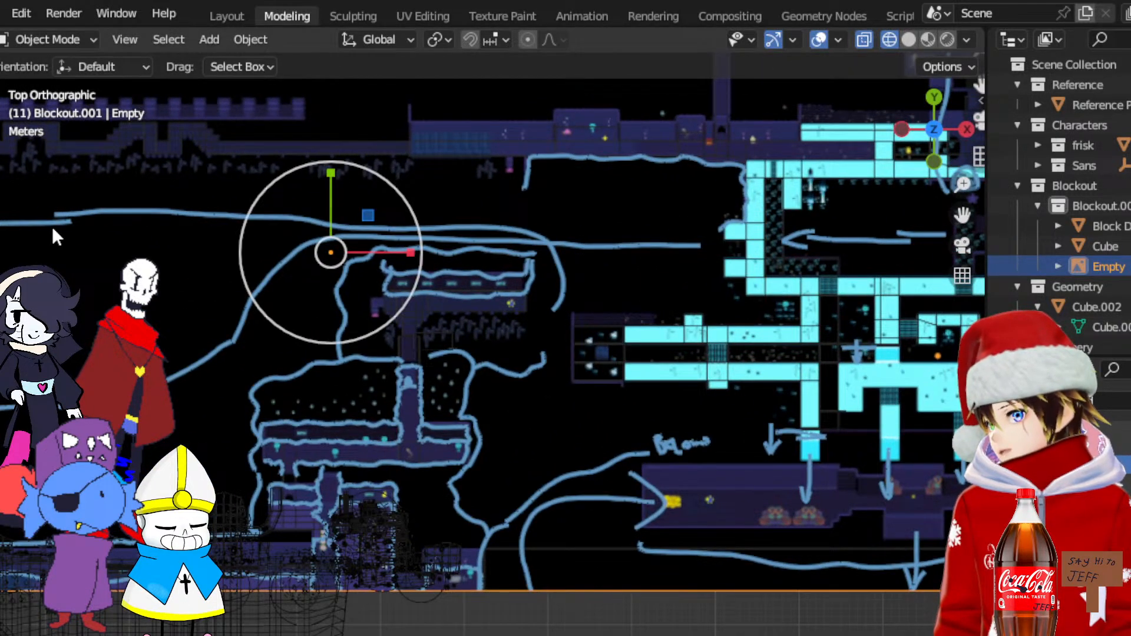
Move the annotated map image along X and Y to line it up with the existing map and cave models
{"action": "left_click", "coordinate": [0, 159]}
{"action": "left_click_drag", "start_coordinate": [332, 213], "coordinate": [342, 188]}
{"action": "left_click_drag", "start_coordinate": [371, 232], "coordinate": [430, 212]}
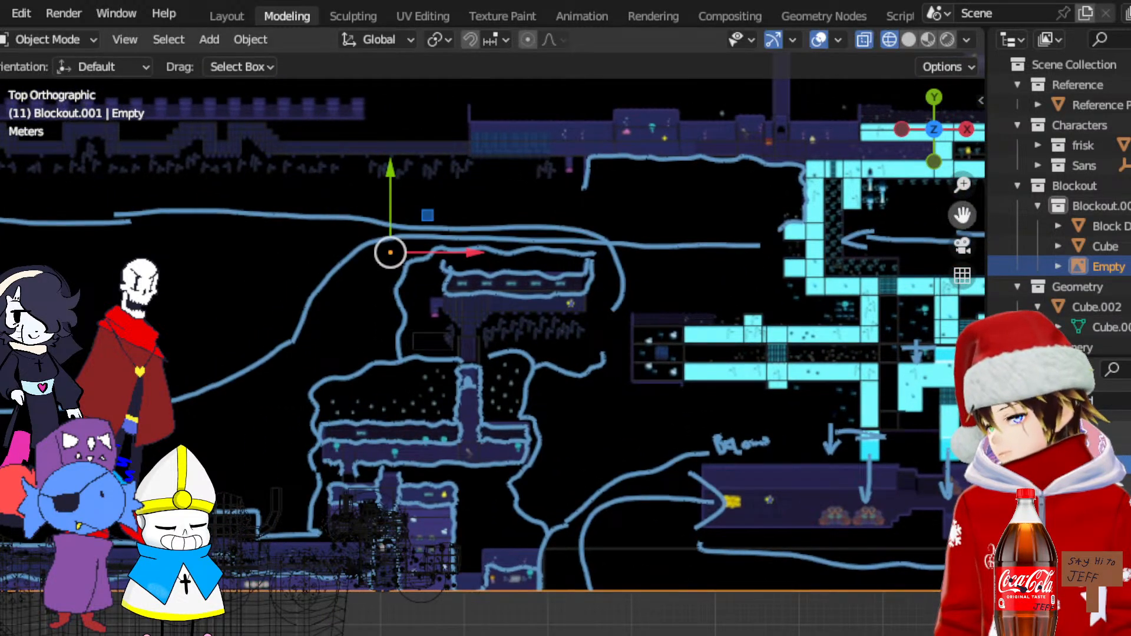
{"action": "middle_click_drag", "start_coordinate": [695, 374], "coordinate": [730, 300], "text": "shift"}
{"action": "scroll", "coordinate": [504, 349], "scroll_direction": "up", "scroll_amount": 6}
{"action": "scroll", "coordinate": [326, 383], "scroll_direction": "down", "scroll_amount": 6}
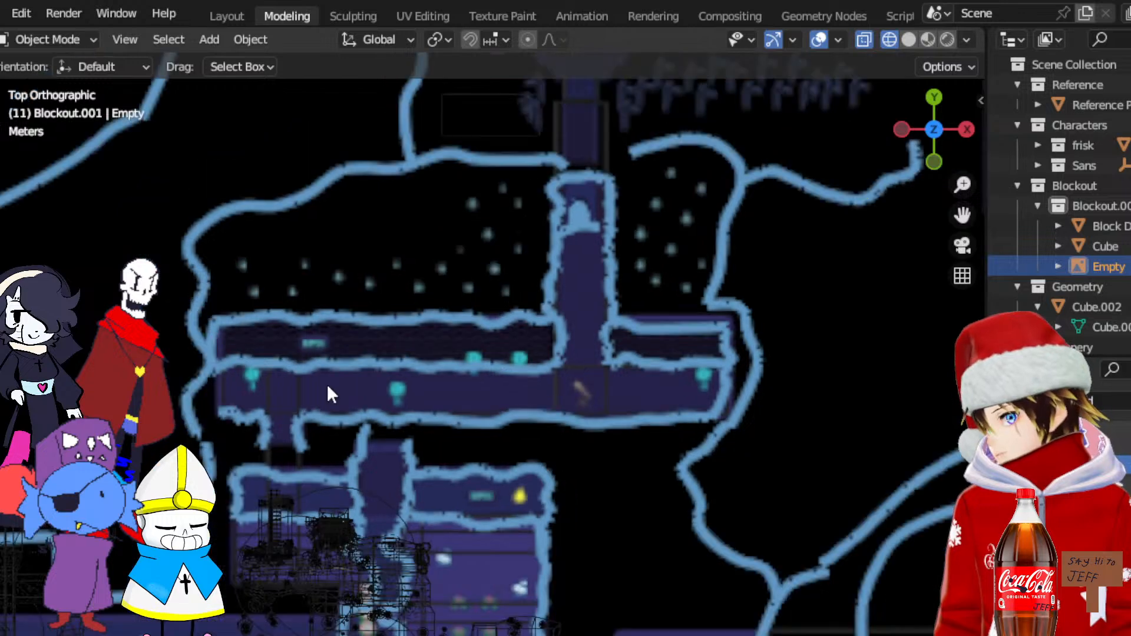
{"action": "left_click_drag", "start_coordinate": [458, 107], "coordinate": [456, 137]}
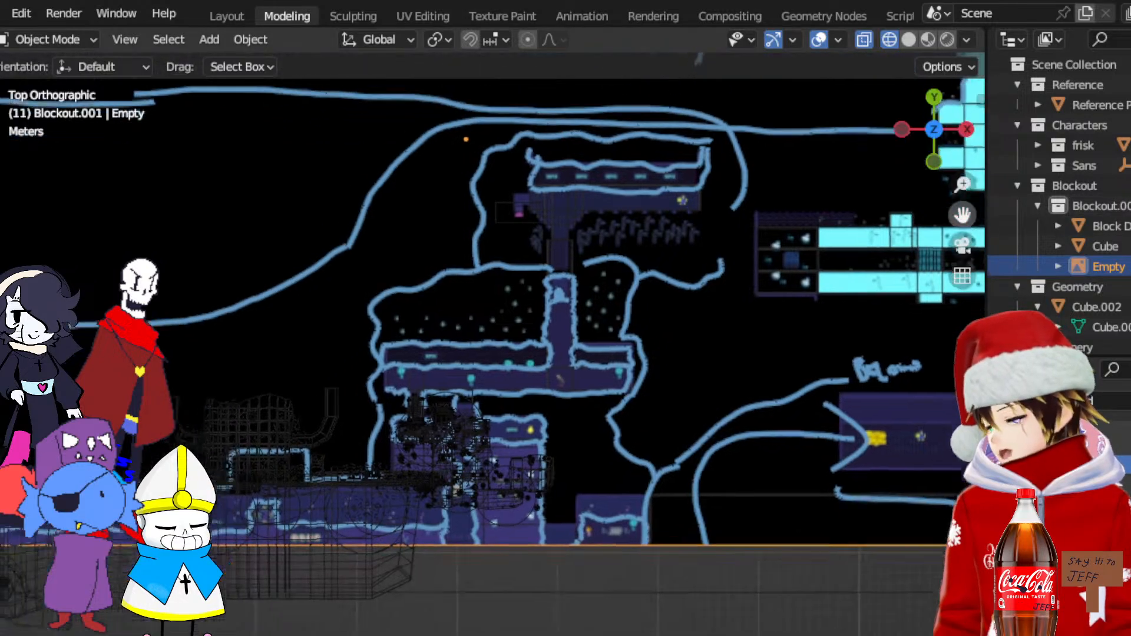
{"action": "key", "text": "KP_5"}
{"action": "middle_click_drag", "start_coordinate": [529, 359], "coordinate": [915, 194]}
{"action": "left_click", "coordinate": [929, 125]}
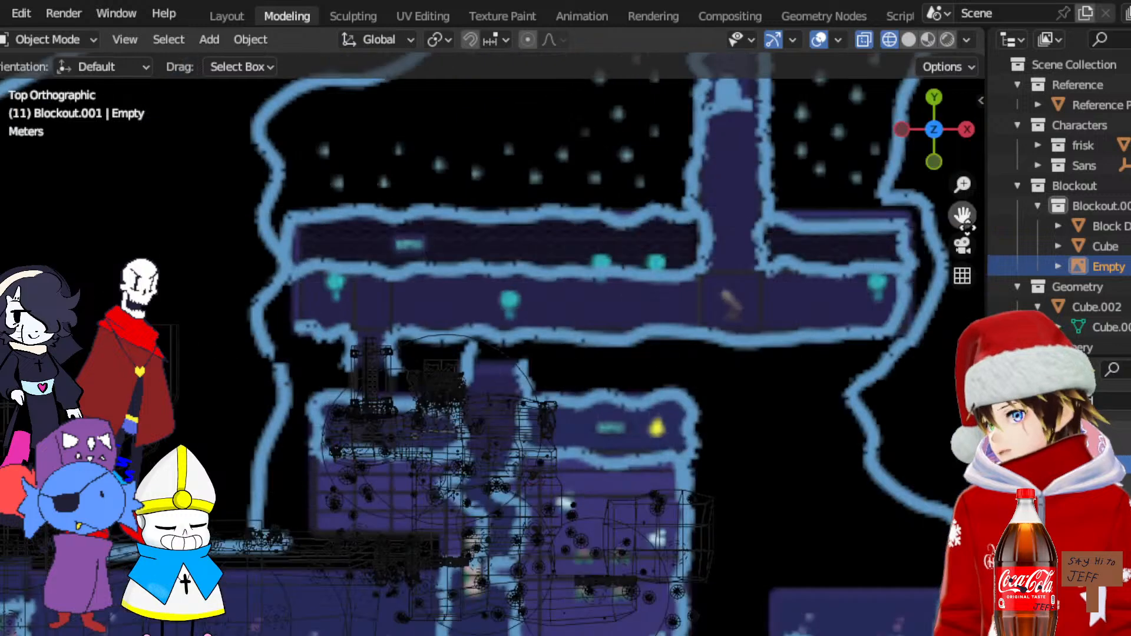
Move the blockout cube down and along X to the left end of the telescope corridor on the map
{"action": "left_click_drag", "start_coordinate": [962, 215], "coordinate": [962, 265]}
{"action": "left_click", "coordinate": [1106, 246]}
{"action": "key", "text": "KP_Decimal"}
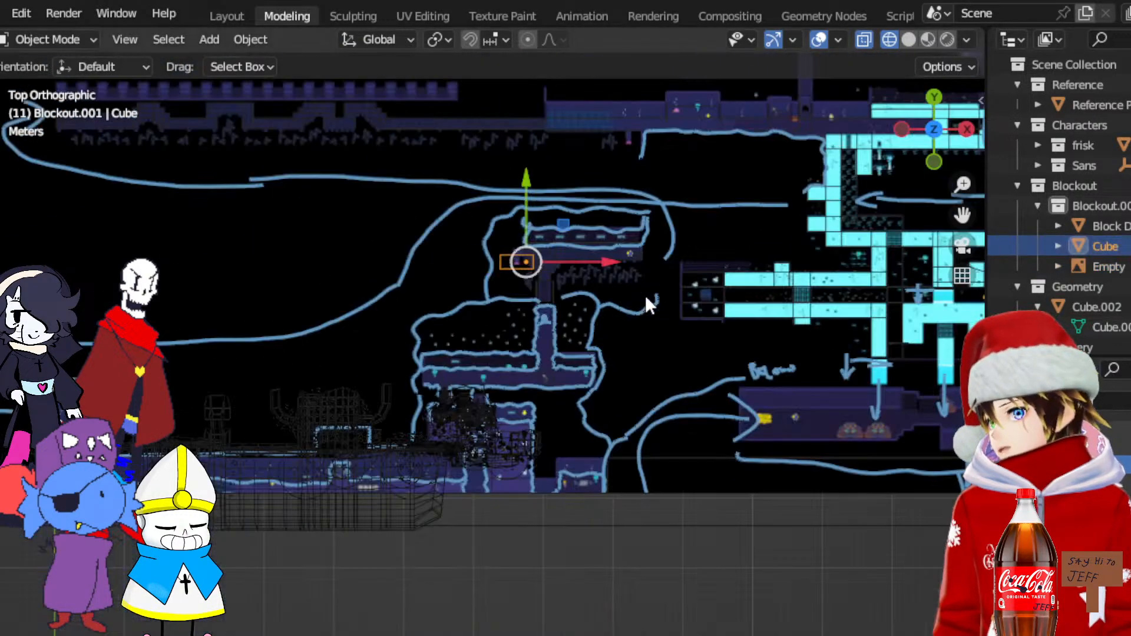
{"action": "left_click_drag", "start_coordinate": [527, 198], "coordinate": [531, 331]}
{"action": "scroll", "coordinate": [531, 331], "scroll_direction": "up", "scroll_amount": 6}
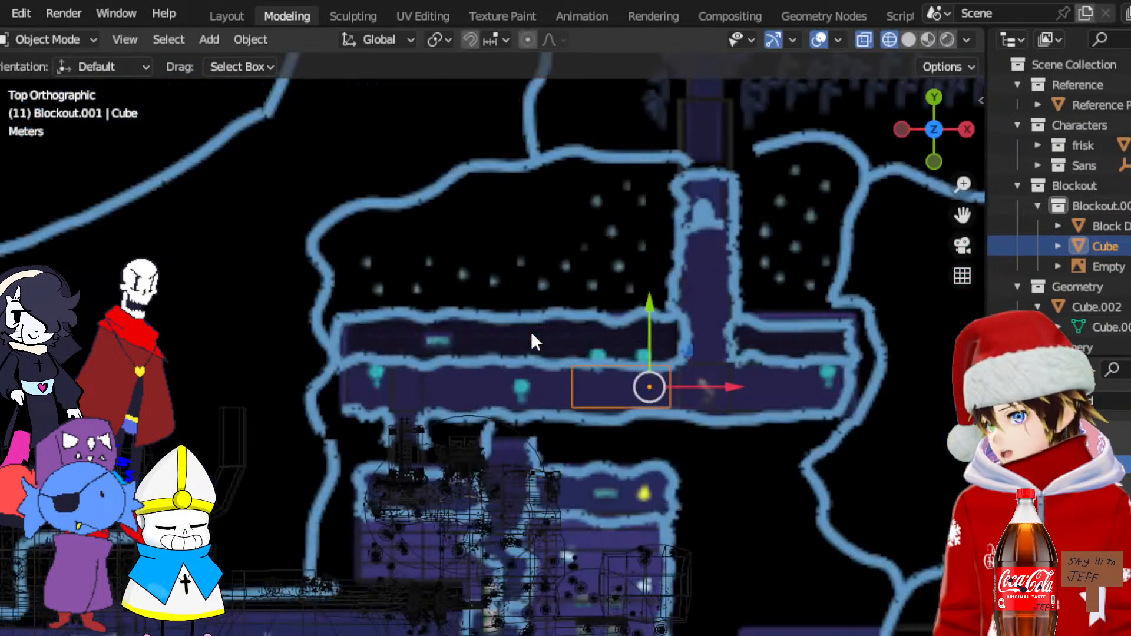
{"action": "key", "text": "g"}
{"action": "key", "text": "x"}
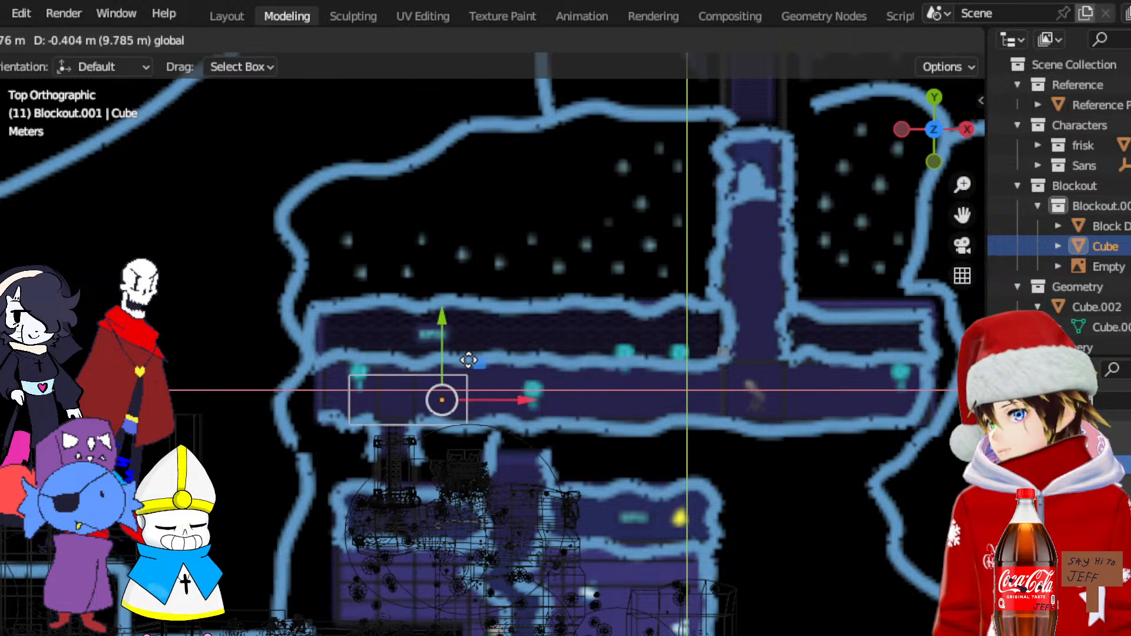
{"action": "left_click", "coordinate": [367, 257]}
Stretch the cube's upper edge past the corridor's back wall and its right edge to the vertical passage
{"action": "left_click", "coordinate": [83, 40]}
{"action": "left_click", "coordinate": [86, 91]}
{"action": "left_click_drag", "start_coordinate": [214, 262], "coordinate": [557, 389]}
{"action": "left_click_drag", "start_coordinate": [381, 329], "coordinate": [413, 218]}
{"action": "left_click_drag", "start_coordinate": [512, 345], "coordinate": [799, 363]}
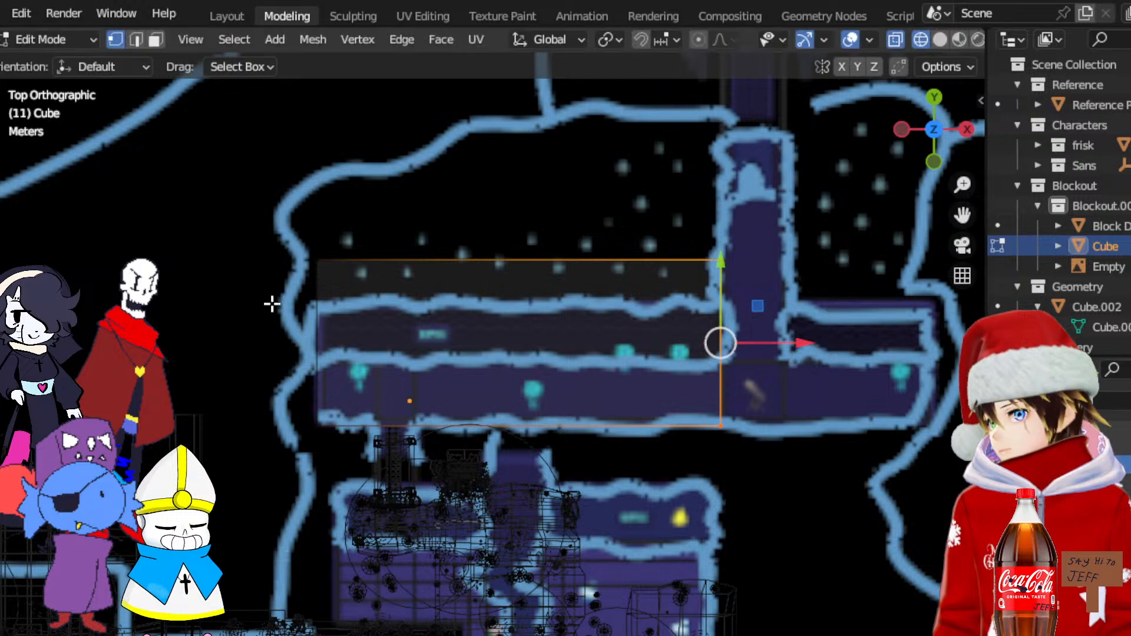
{"action": "left_click", "coordinate": [137, 39]}
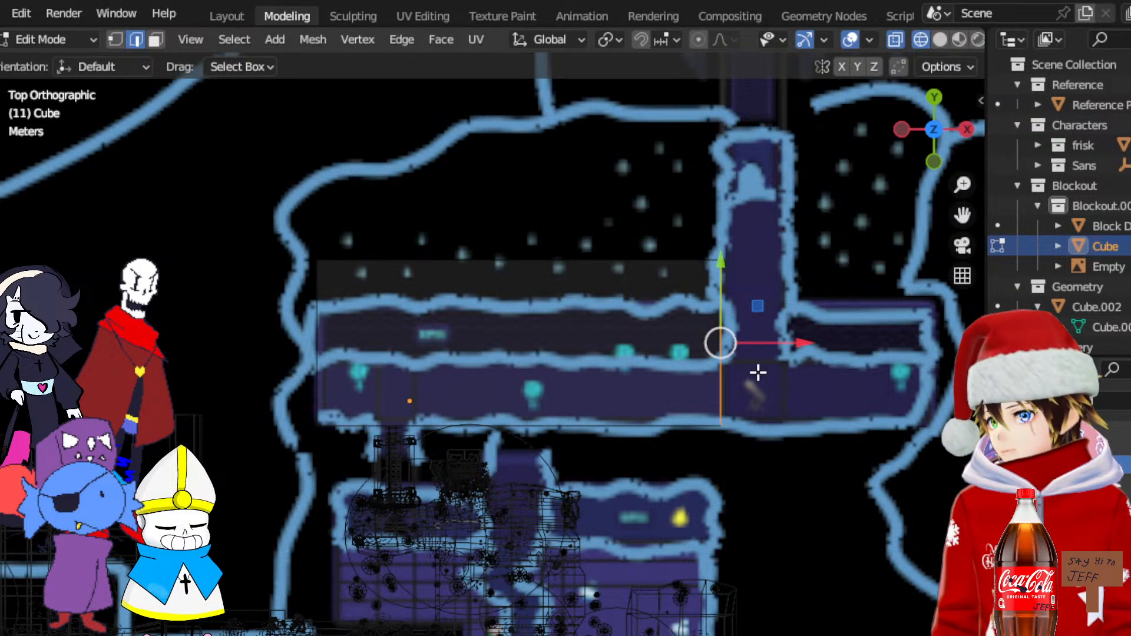
{"action": "right_click", "coordinate": [709, 297]}
{"action": "left_click", "coordinate": [671, 130]}
{"action": "right_click", "coordinate": [671, 127]}
{"action": "middle_click_drag", "start_coordinate": [766, 327], "coordinate": [713, 318]}
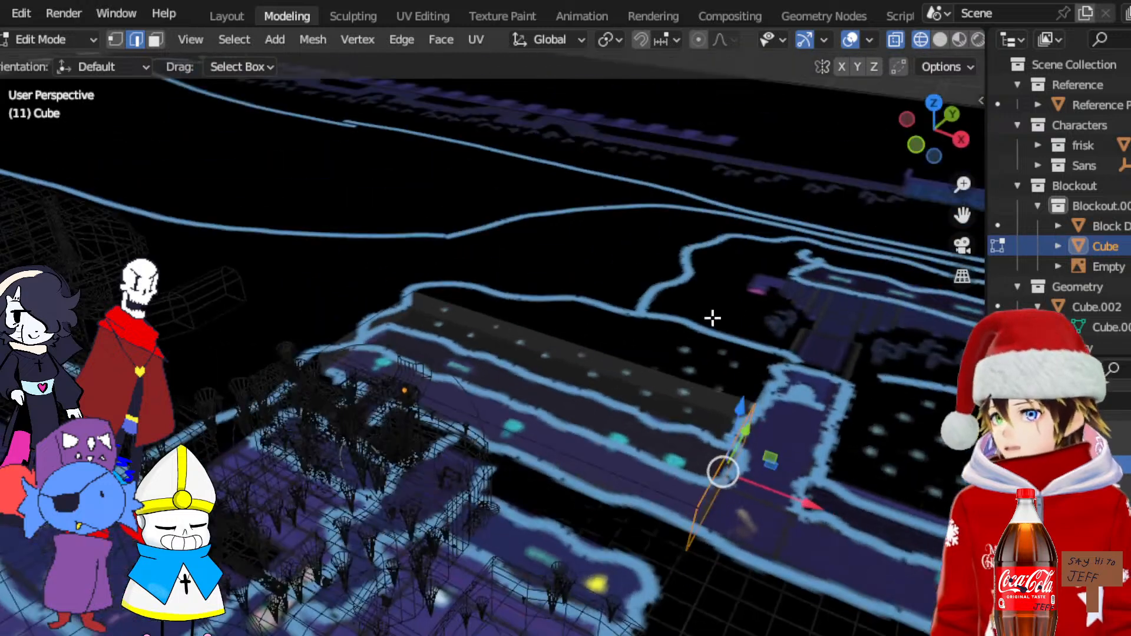
Extrude the cube's right end face across the vertical passage, and extrude it again past the telescope corridor's right end
{"action": "key", "text": "1"}
{"action": "left_click", "coordinate": [155, 39]}
{"action": "key", "text": "KP_7"}
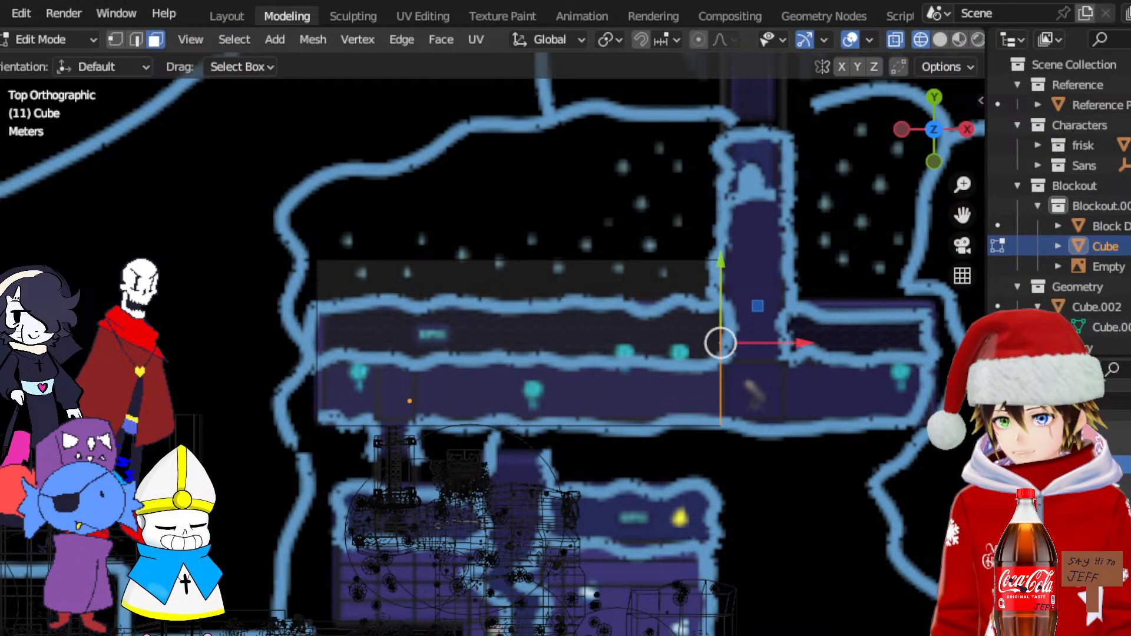
{"action": "right_click", "coordinate": [754, 279]}
{"action": "left_click", "coordinate": [769, 307]}
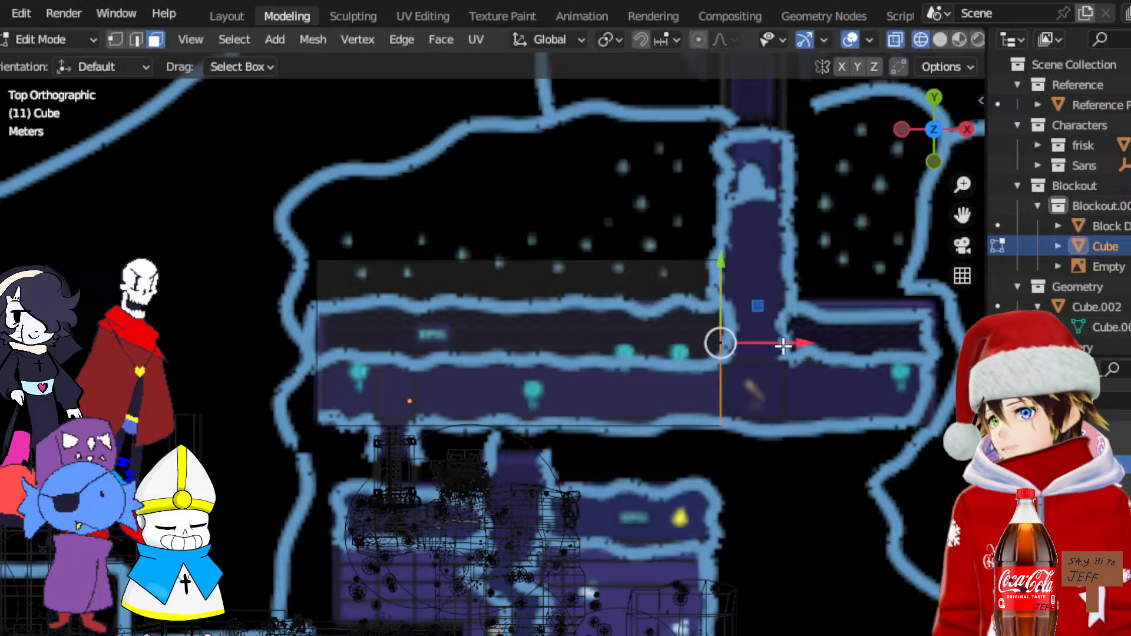
{"action": "left_click_drag", "start_coordinate": [780, 339], "coordinate": [1014, 354]}
{"action": "right_click", "coordinate": [857, 364]}
{"action": "left_click", "coordinate": [838, 371]}
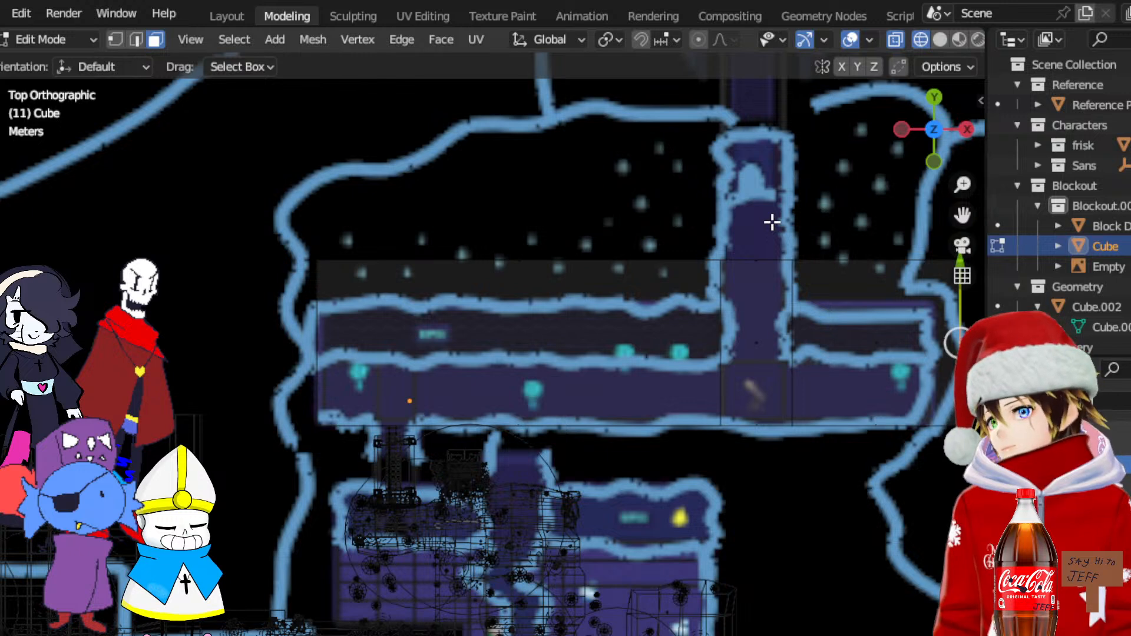
Move the corridor block's upper edge down along Y, closer to the corridor's back wall on the map
{"action": "left_click", "coordinate": [760, 259]}
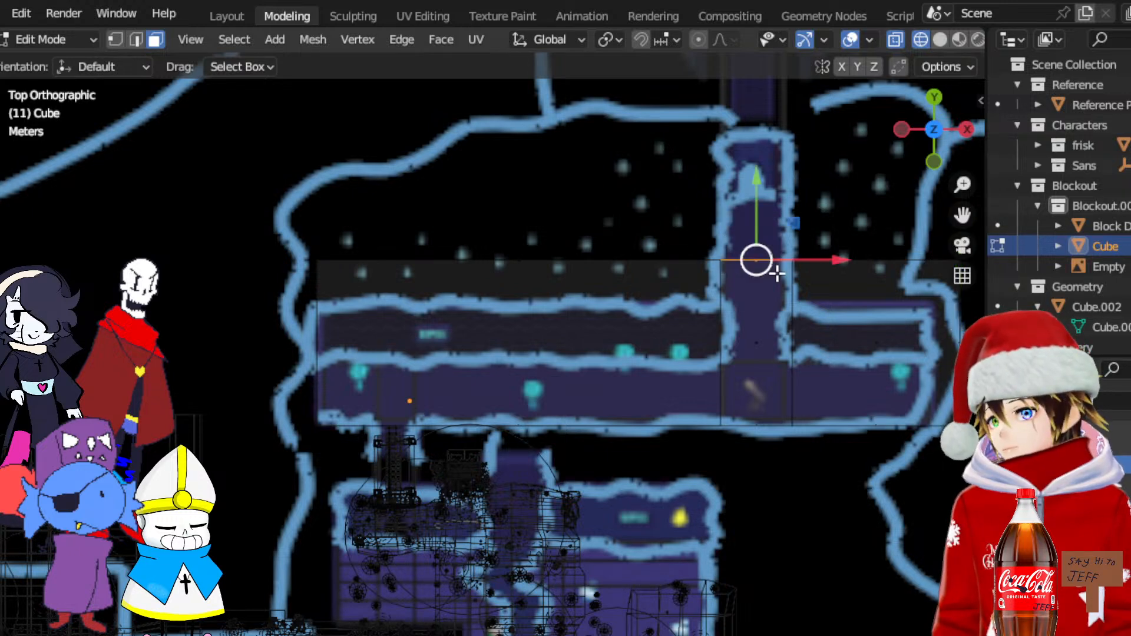
{"action": "scroll", "coordinate": [792, 270], "scroll_direction": "down", "scroll_amount": 1}
{"action": "left_click_drag", "start_coordinate": [316, 215], "coordinate": [959, 298]}
{"action": "left_click_drag", "start_coordinate": [659, 226], "coordinate": [715, 312]}
{"action": "key", "text": "ctrl+z"}
{"action": "left_click_drag", "start_coordinate": [740, 234], "coordinate": [697, 329]}
{"action": "left_click", "coordinate": [784, 233]}
{"action": "left_click_drag", "start_coordinate": [694, 261], "coordinate": [722, 335]}
Extrude the block's upper face along Y to cover the vertical passage up to the next room, and adjust the passage's upper edge
{"action": "right_click", "coordinate": [722, 336]}
{"action": "left_click", "coordinate": [682, 359]}
{"action": "right_click", "coordinate": [682, 359]}
{"action": "left_click_drag", "start_coordinate": [706, 217], "coordinate": [721, 72]}
{"action": "scroll", "coordinate": [724, 164], "scroll_direction": "down", "scroll_amount": 1}
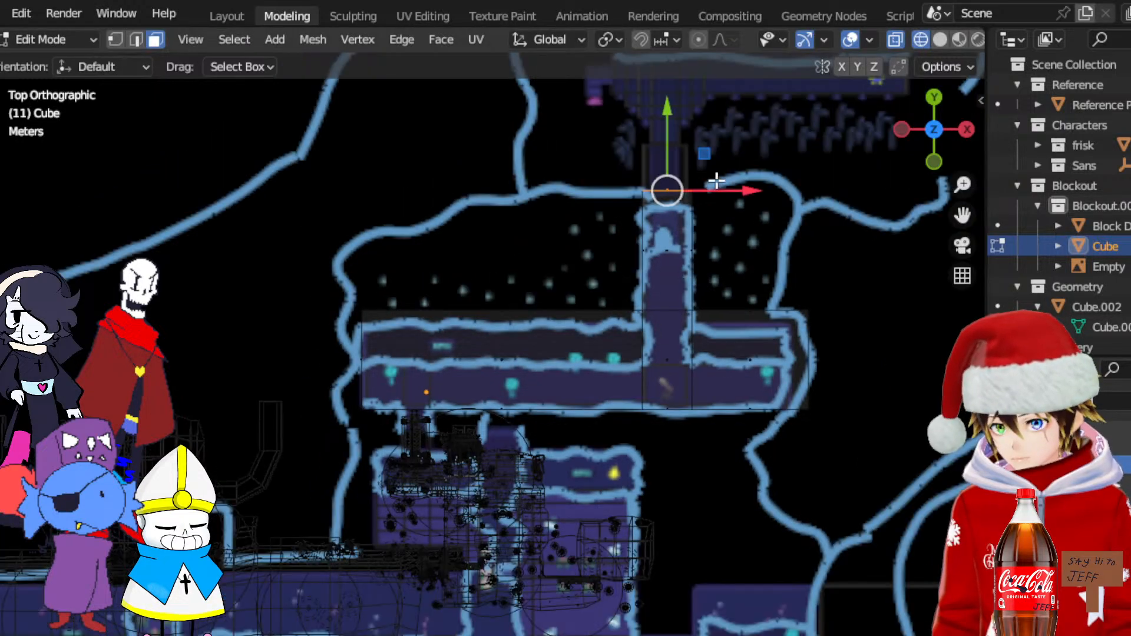
{"action": "left_click_drag", "start_coordinate": [677, 162], "coordinate": [681, 153]}
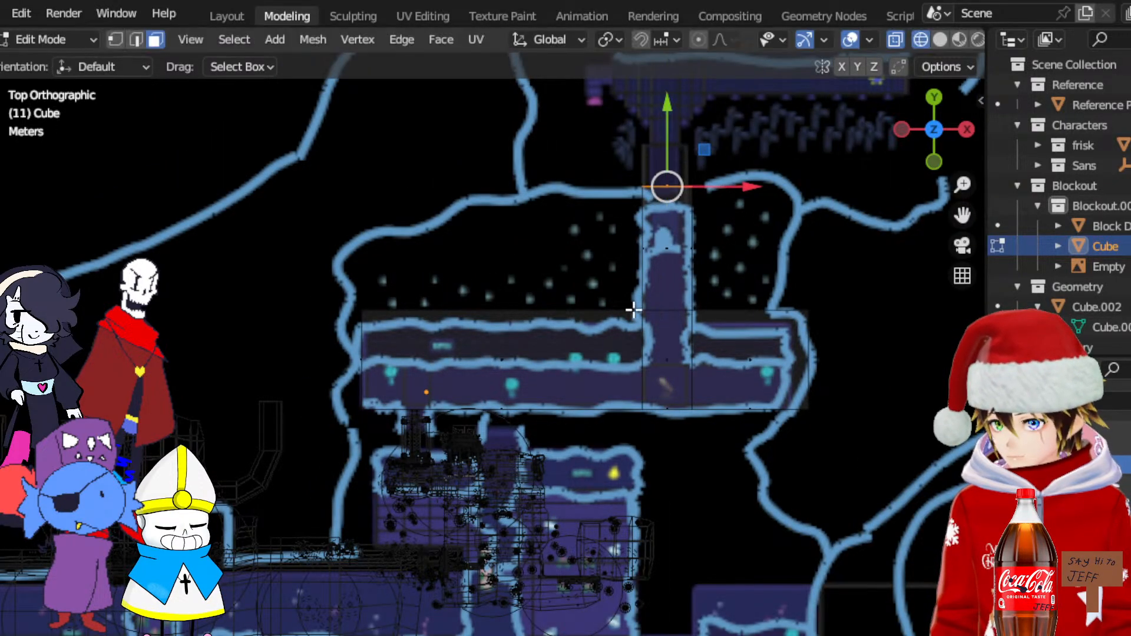
Select the whole blockout mesh in side view and raise it along Z until its base is level with the existing cave floor
{"action": "scroll", "coordinate": [582, 355], "scroll_direction": "up", "scroll_amount": 2}
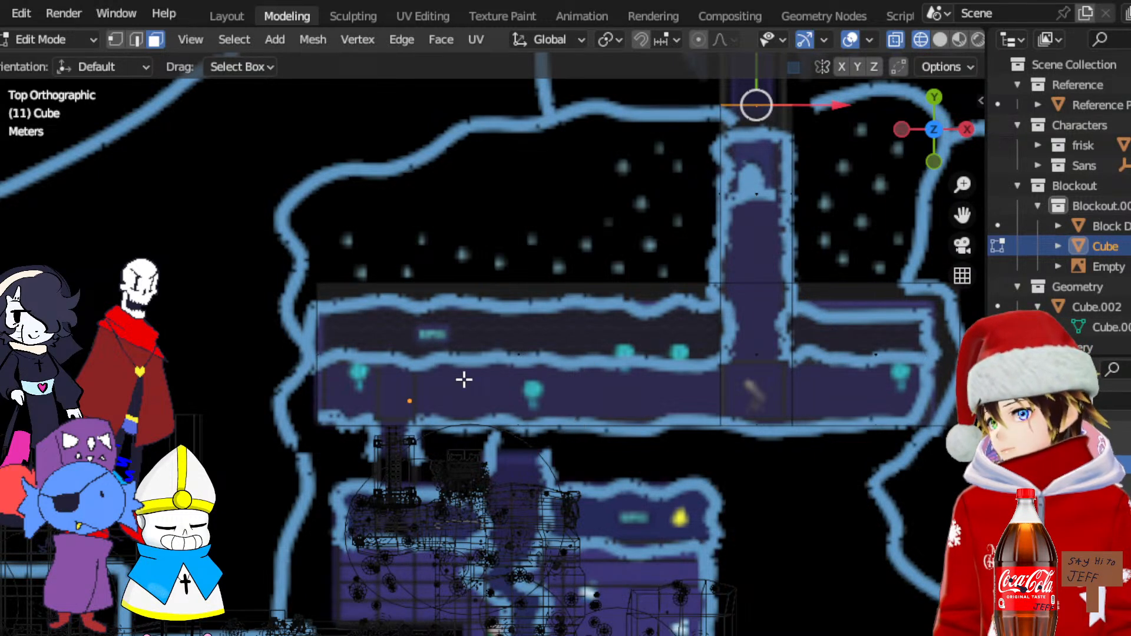
{"action": "scroll", "coordinate": [463, 380], "scroll_direction": "down", "scroll_amount": 1}
{"action": "middle_click_drag", "start_coordinate": [603, 356], "coordinate": [607, 322]}
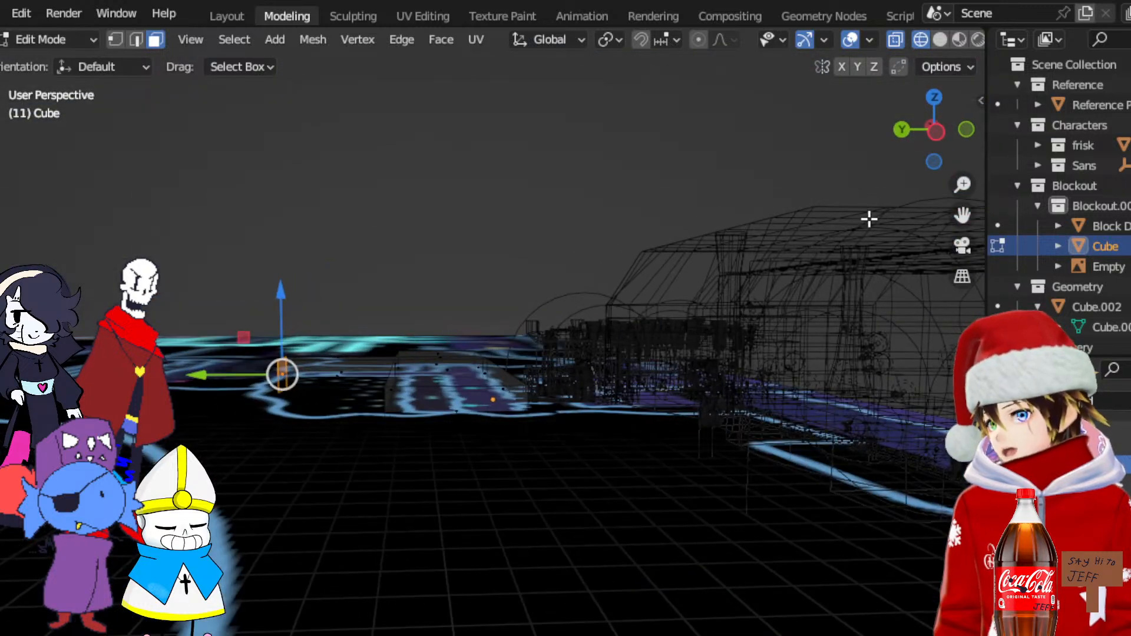
{"action": "left_click", "coordinate": [935, 137]}
{"action": "scroll", "coordinate": [644, 469], "scroll_direction": "up", "scroll_amount": 4}
{"action": "scroll", "coordinate": [577, 514], "scroll_direction": "down", "scroll_amount": 2}
{"action": "left_click_drag", "start_coordinate": [632, 534], "coordinate": [139, 330]}
{"action": "scroll", "coordinate": [378, 404], "scroll_direction": "up", "scroll_amount": 5}
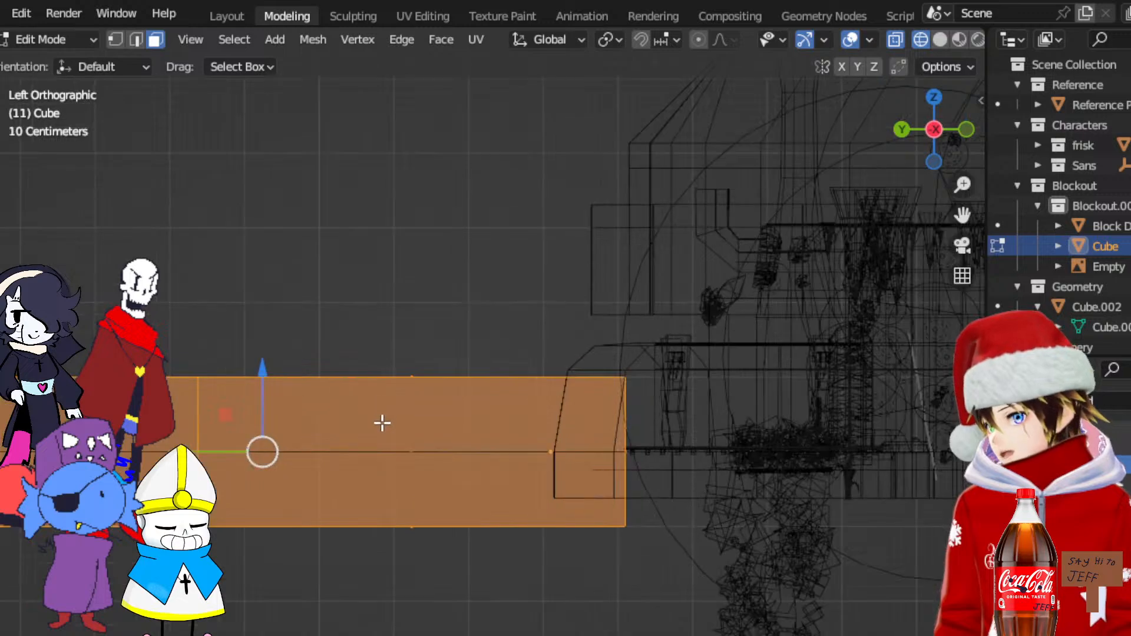
{"action": "left_click_drag", "start_coordinate": [266, 379], "coordinate": [309, 300]}
Raise the blockout's top faces along Z to about the height of the existing cave models
{"action": "middle_click_drag", "start_coordinate": [413, 337], "coordinate": [428, 368]}
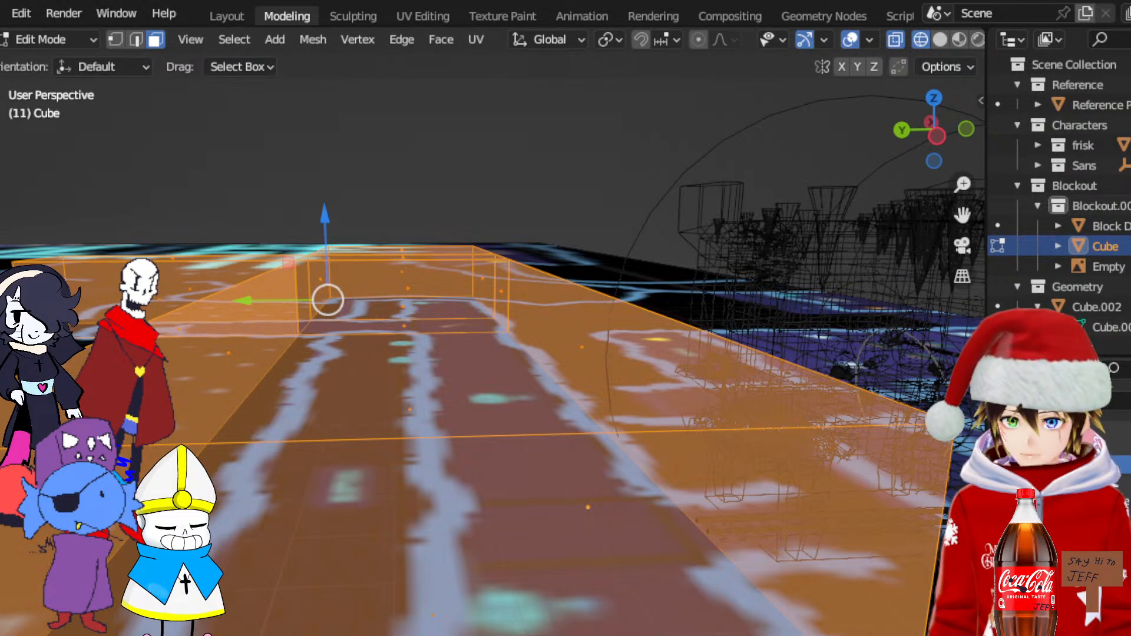
{"action": "middle_click_drag", "start_coordinate": [546, 269], "coordinate": [707, 298]}
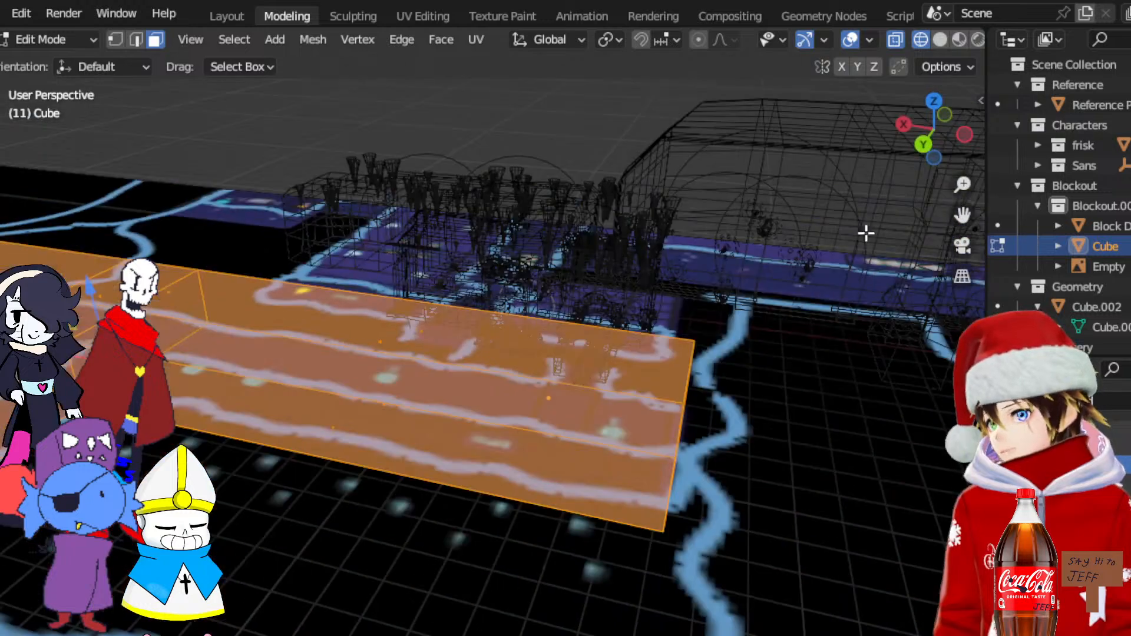
{"action": "left_click", "coordinate": [964, 134]}
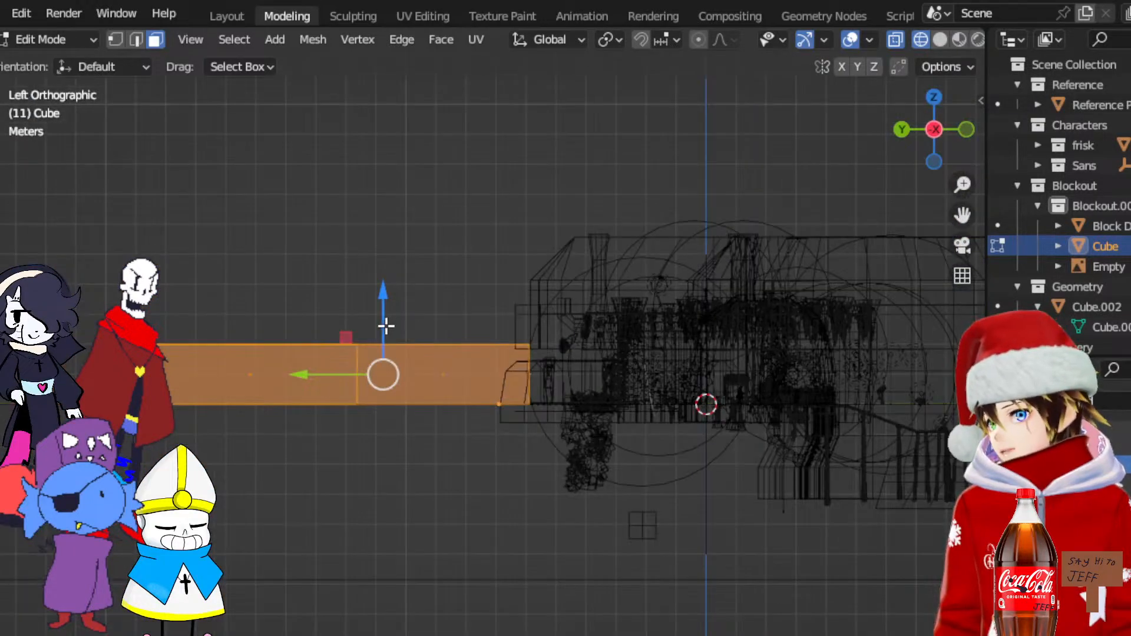
{"action": "left_click_drag", "start_coordinate": [77, 220], "coordinate": [619, 357]}
{"action": "key", "text": "g"}
{"action": "key", "text": "z"}
{"action": "left_click", "coordinate": [437, 180]}
{"action": "middle_click_drag", "start_coordinate": [437, 179], "coordinate": [466, 241]}
{"action": "scroll", "coordinate": [454, 239], "scroll_direction": "down", "scroll_amount": 3}
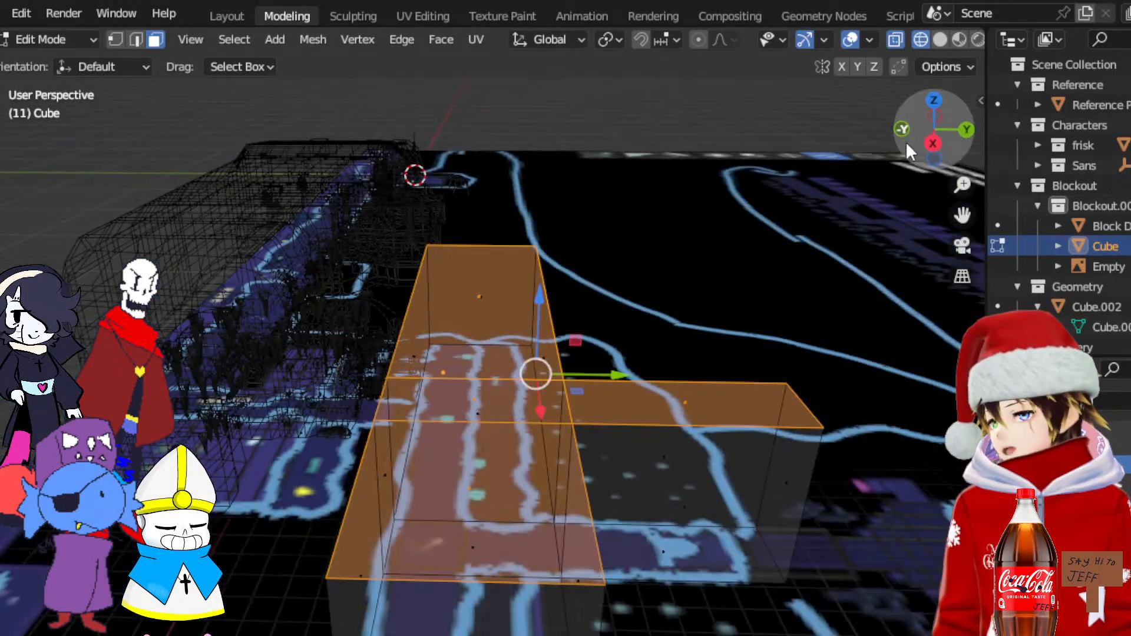
Move the corridor's back edge and the passage's upper vertices further up along Y on the map, and return to Object Mode
{"action": "left_click", "coordinate": [934, 100]}
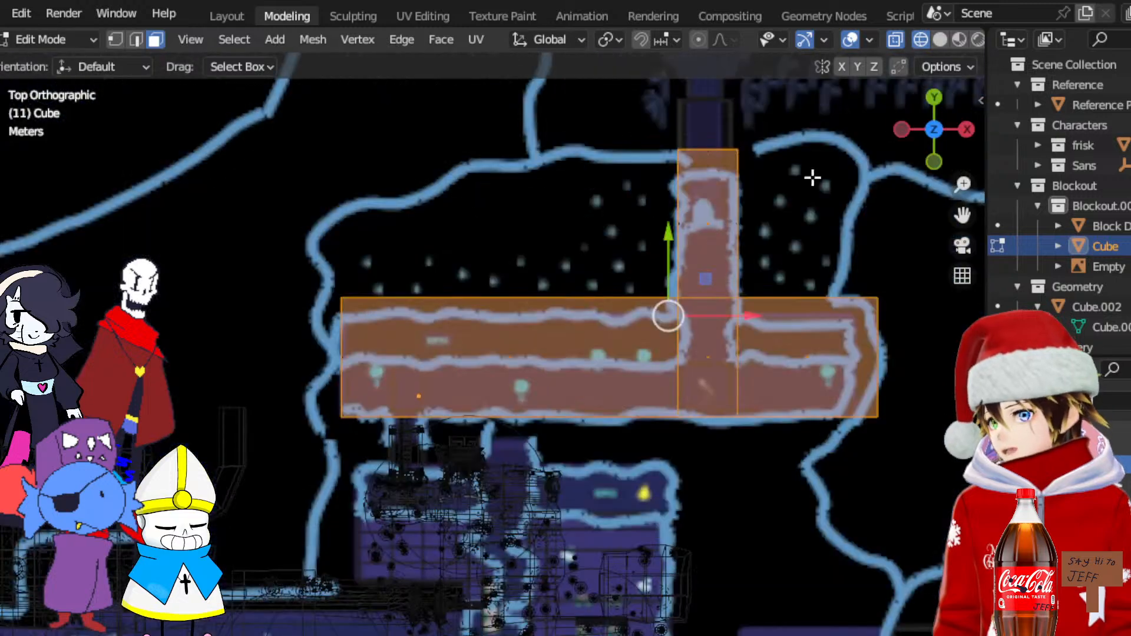
{"action": "key", "text": "1"}
{"action": "left_click_drag", "start_coordinate": [285, 253], "coordinate": [942, 318]}
{"action": "left_click_drag", "start_coordinate": [656, 237], "coordinate": [681, 204]}
{"action": "left_click_drag", "start_coordinate": [658, 127], "coordinate": [747, 169]}
{"action": "left_click_drag", "start_coordinate": [668, 138], "coordinate": [694, 120]}
{"action": "middle_click_drag", "start_coordinate": [694, 135], "coordinate": [589, 283]}
{"action": "left_click", "coordinate": [65, 39]}
{"action": "left_click", "coordinate": [59, 61]}
{"action": "scroll", "coordinate": [493, 328], "scroll_direction": "up", "scroll_amount": 2}
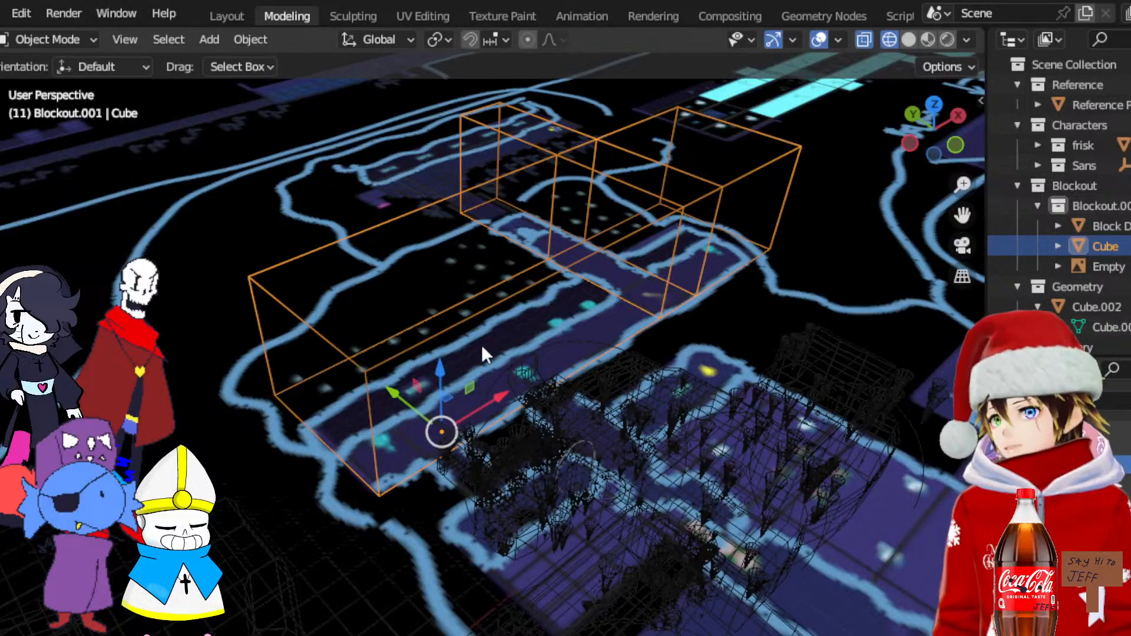
{"action": "middle_click_drag", "start_coordinate": [489, 346], "coordinate": [429, 338]}
Add a vertical loop cut across the corridor's left section near the small passage leading down to the existing cave
{"action": "left_click", "coordinate": [96, 44]}
{"action": "left_click", "coordinate": [84, 73]}
{"action": "left_click", "coordinate": [140, 40]}
{"action": "left_click", "coordinate": [439, 307]}
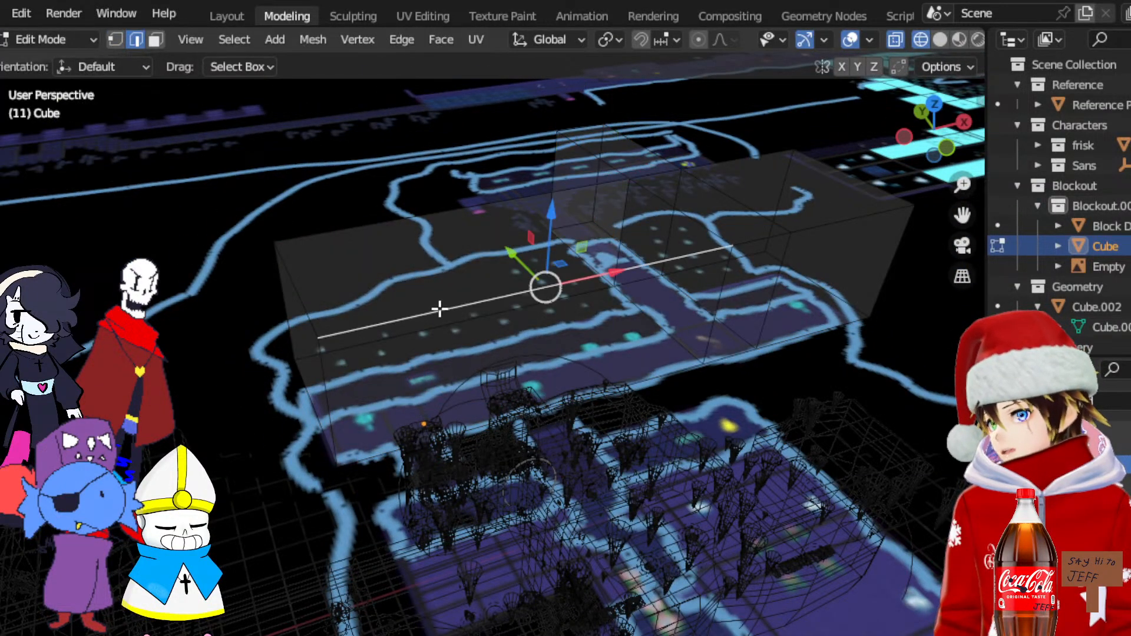
{"action": "left_click", "coordinate": [942, 103]}
{"action": "right_click", "coordinate": [434, 356]}
{"action": "left_click", "coordinate": [363, 238]}
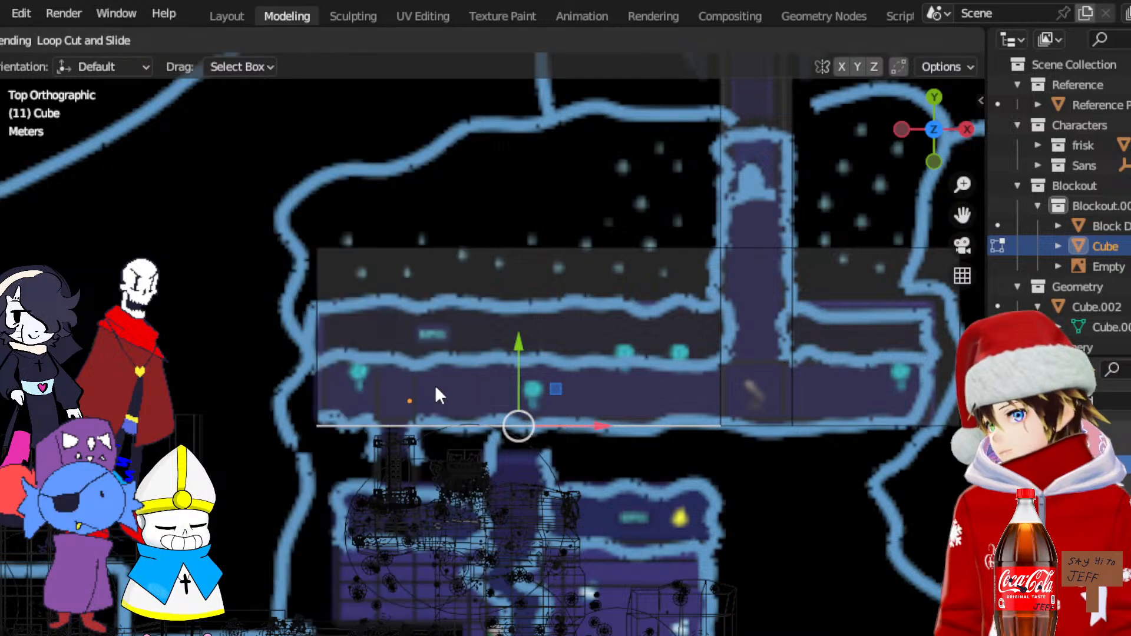
{"action": "left_click", "coordinate": [451, 396]}
{"action": "left_click", "coordinate": [335, 358]}
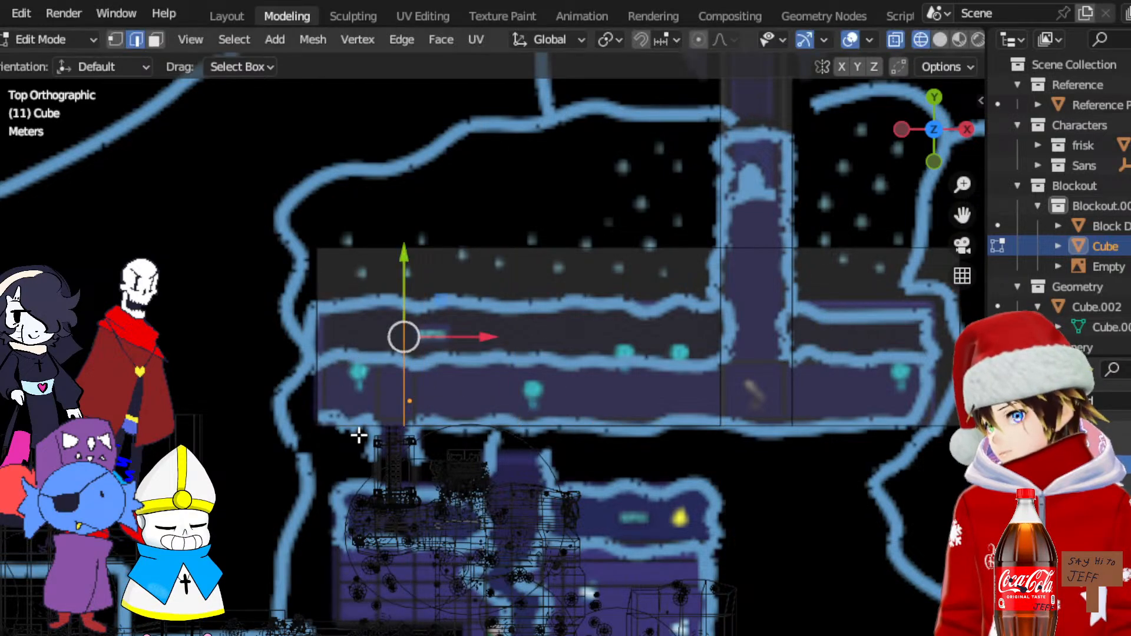
Shift the new loop cut along X to line it up with the right side of the small passage
{"action": "left_click_drag", "start_coordinate": [962, 216], "coordinate": [1123, 159]}
{"action": "scroll", "coordinate": [622, 371], "scroll_direction": "up", "scroll_amount": 4}
{"action": "middle_click_drag", "start_coordinate": [538, 442], "coordinate": [661, 323]}
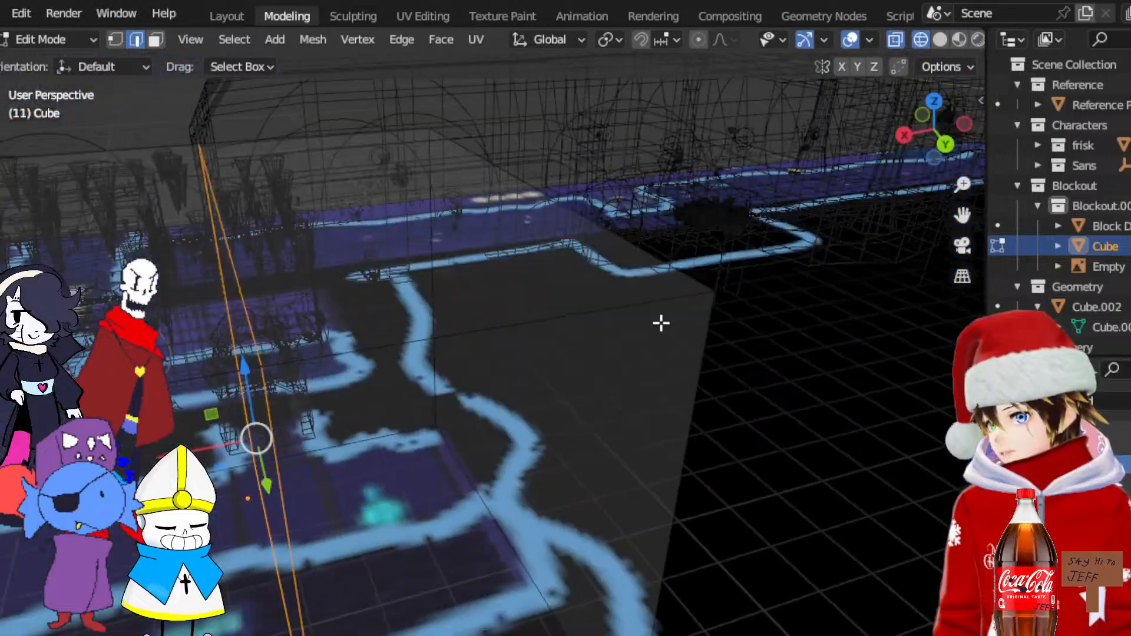
{"action": "left_click_drag", "start_coordinate": [962, 215], "coordinate": [1102, 106]}
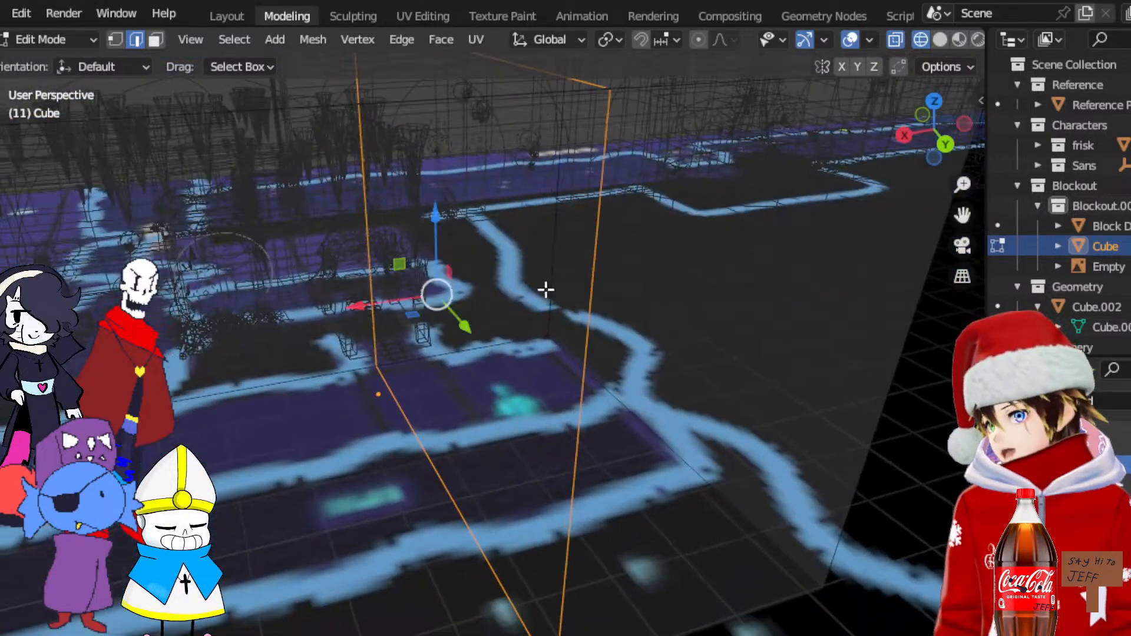
{"action": "middle_click_drag", "start_coordinate": [553, 293], "coordinate": [491, 279]}
{"action": "scroll", "coordinate": [492, 279], "scroll_direction": "up", "scroll_amount": 3}
{"action": "middle_click_drag", "start_coordinate": [443, 369], "coordinate": [456, 317]}
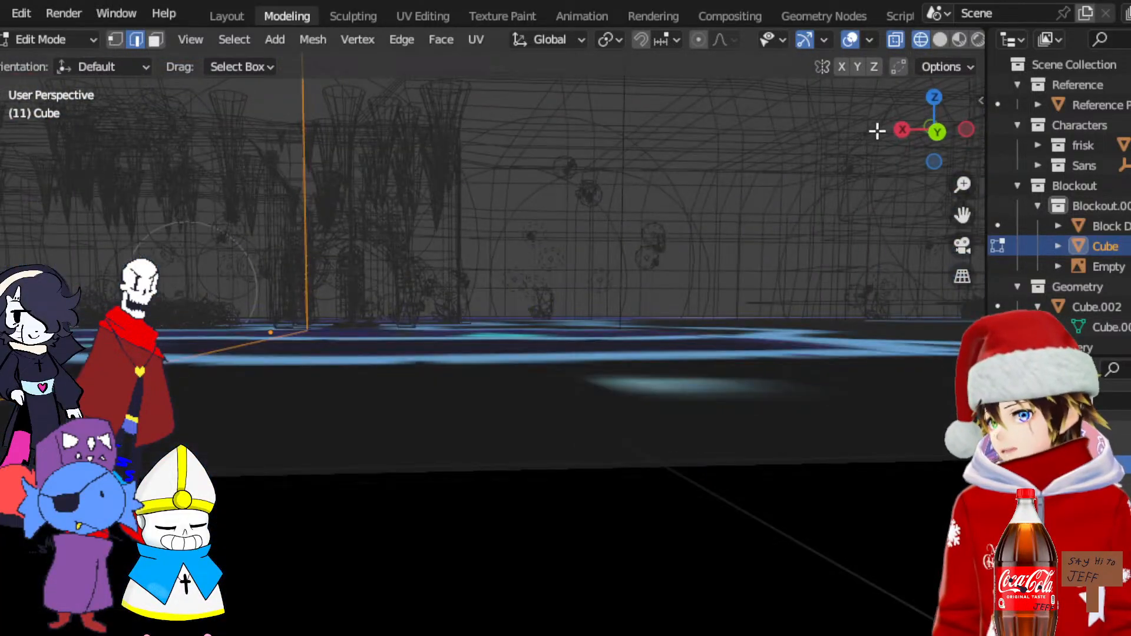
{"action": "left_click", "coordinate": [932, 128]}
{"action": "left_click_drag", "start_coordinate": [962, 215], "coordinate": [913, 400]}
{"action": "middle_click_drag", "start_coordinate": [599, 141], "coordinate": [581, 236]}
{"action": "left_click_drag", "start_coordinate": [660, 164], "coordinate": [686, 171]}
Add a second vertical loop cut at the small passage's left side and nudge it along X into line
{"action": "middle_click_drag", "start_coordinate": [597, 267], "coordinate": [424, 565]}
{"action": "right_click", "coordinate": [424, 566]}
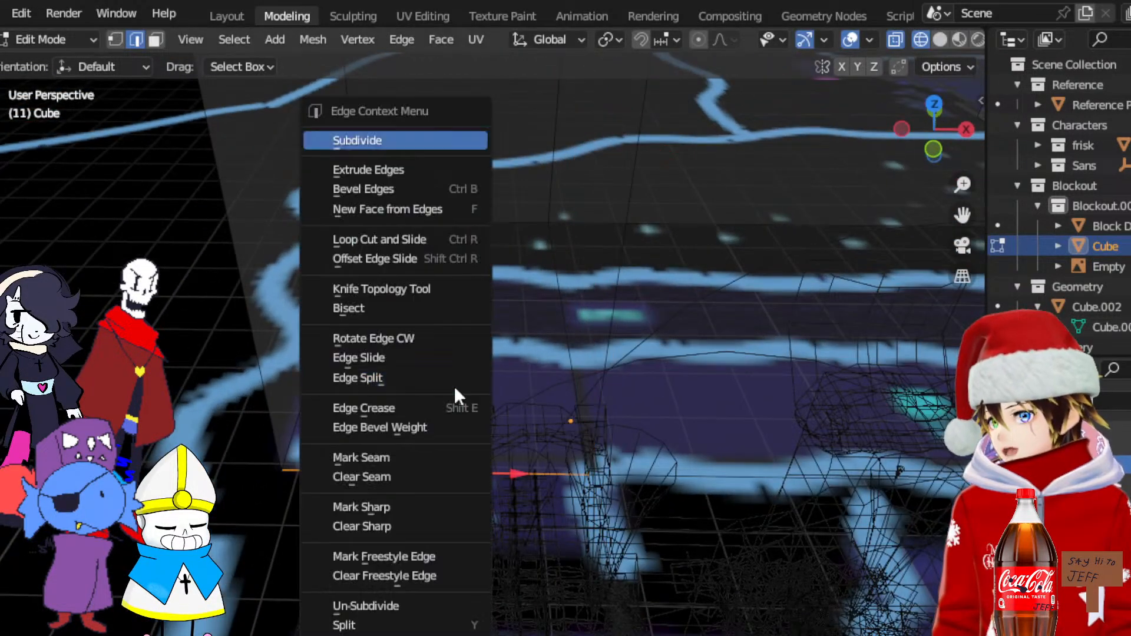
{"action": "left_click", "coordinate": [390, 239]}
{"action": "left_click", "coordinate": [434, 469]}
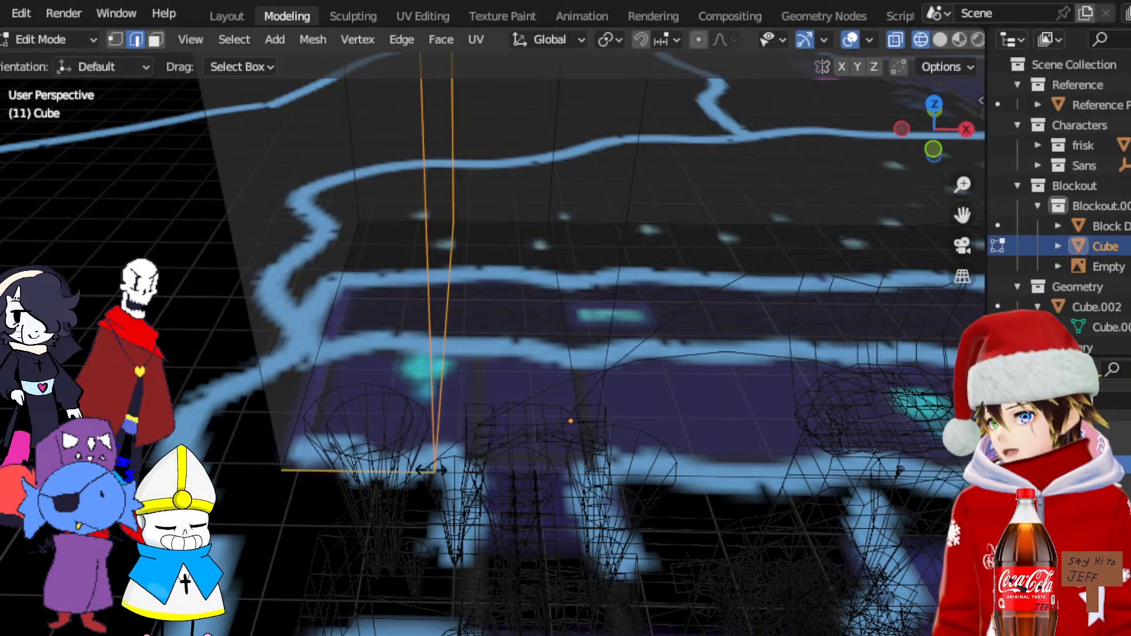
{"action": "left_click", "coordinate": [464, 480]}
{"action": "middle_click_drag", "start_coordinate": [464, 480], "coordinate": [472, 390]}
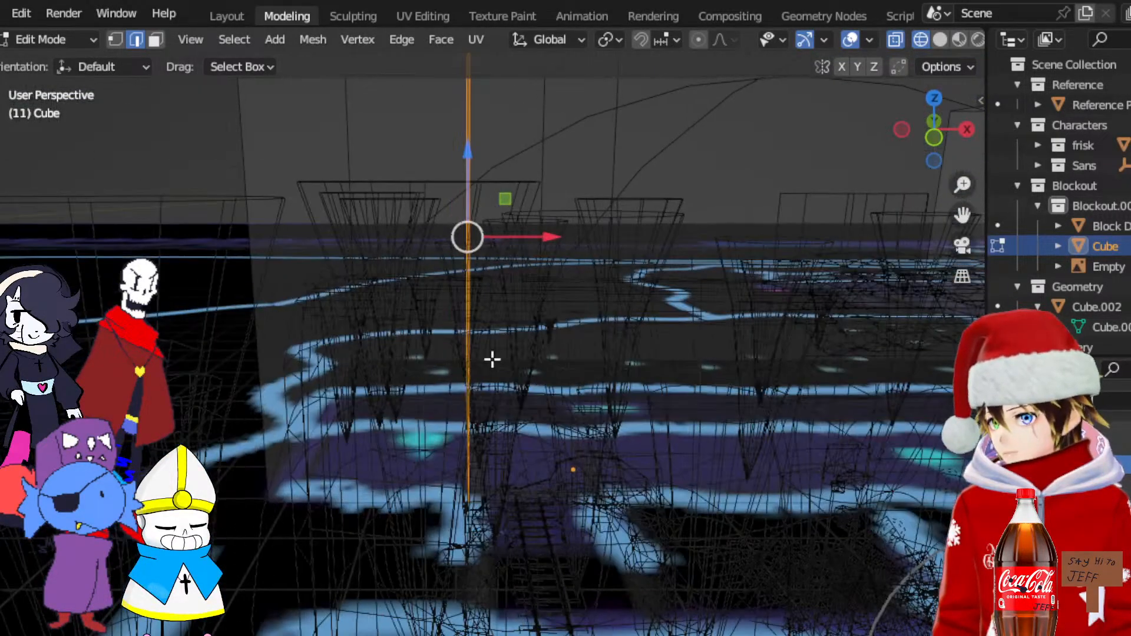
{"action": "left_click_drag", "start_coordinate": [543, 240], "coordinate": [553, 240]}
Add a horizontal loop cut around the blockout in back view and slide it down to the lower part of the walls
{"action": "middle_click_drag", "start_coordinate": [553, 240], "coordinate": [631, 363]}
{"action": "left_click_drag", "start_coordinate": [962, 215], "coordinate": [889, 255]}
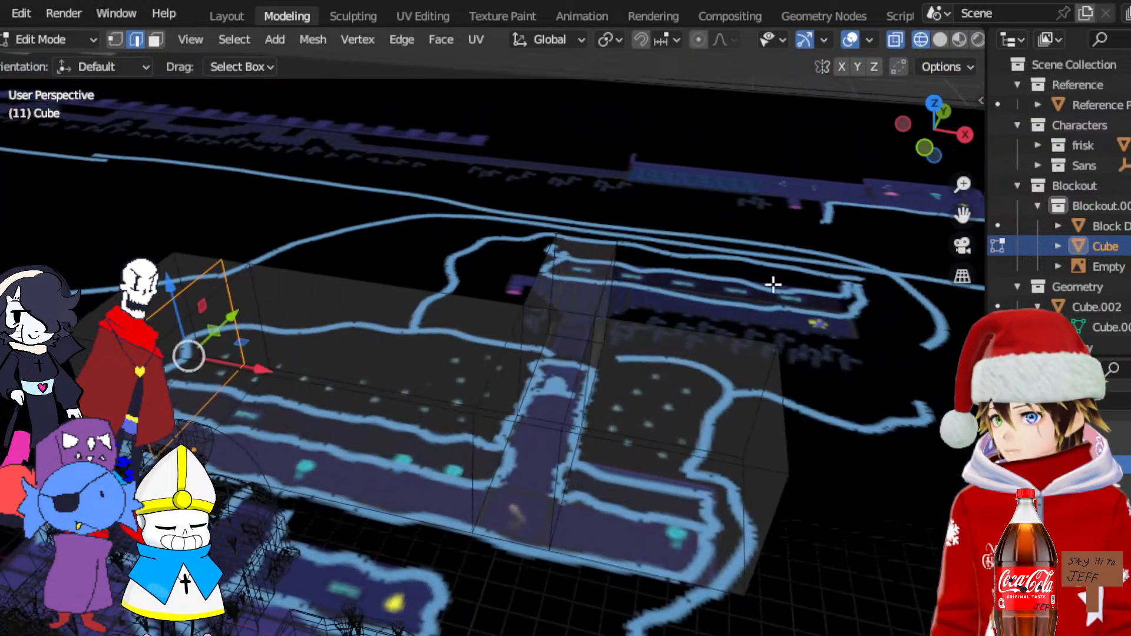
{"action": "middle_click_drag", "start_coordinate": [497, 357], "coordinate": [394, 387]}
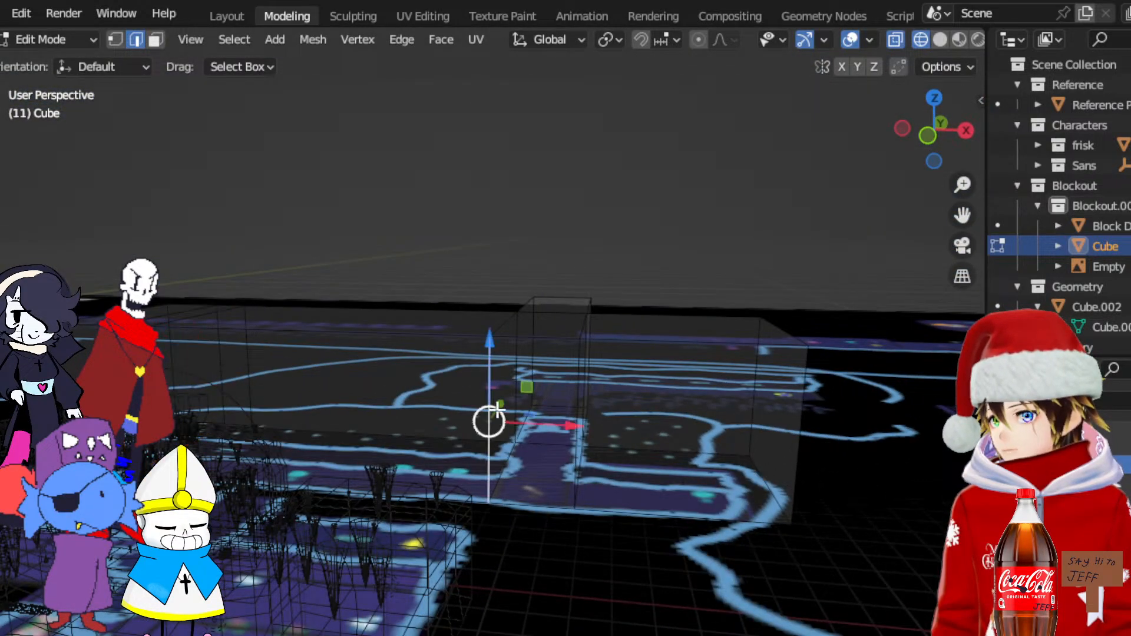
{"action": "left_click", "coordinate": [913, 131]}
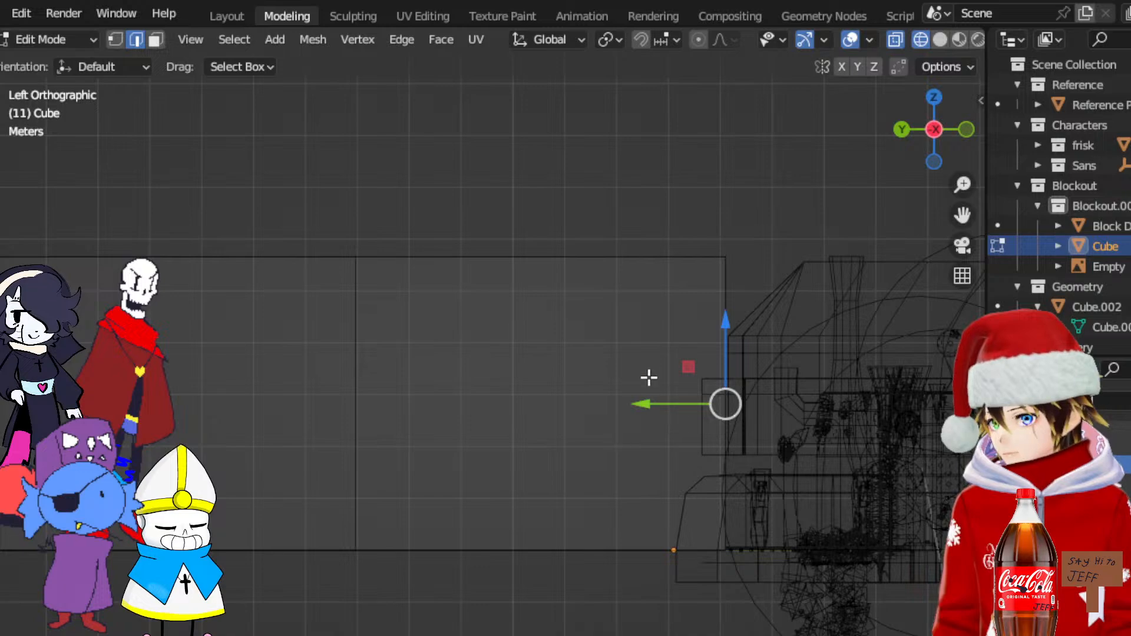
{"action": "left_click", "coordinate": [903, 132]}
{"action": "left_click_drag", "start_coordinate": [962, 215], "coordinate": [1044, 182]}
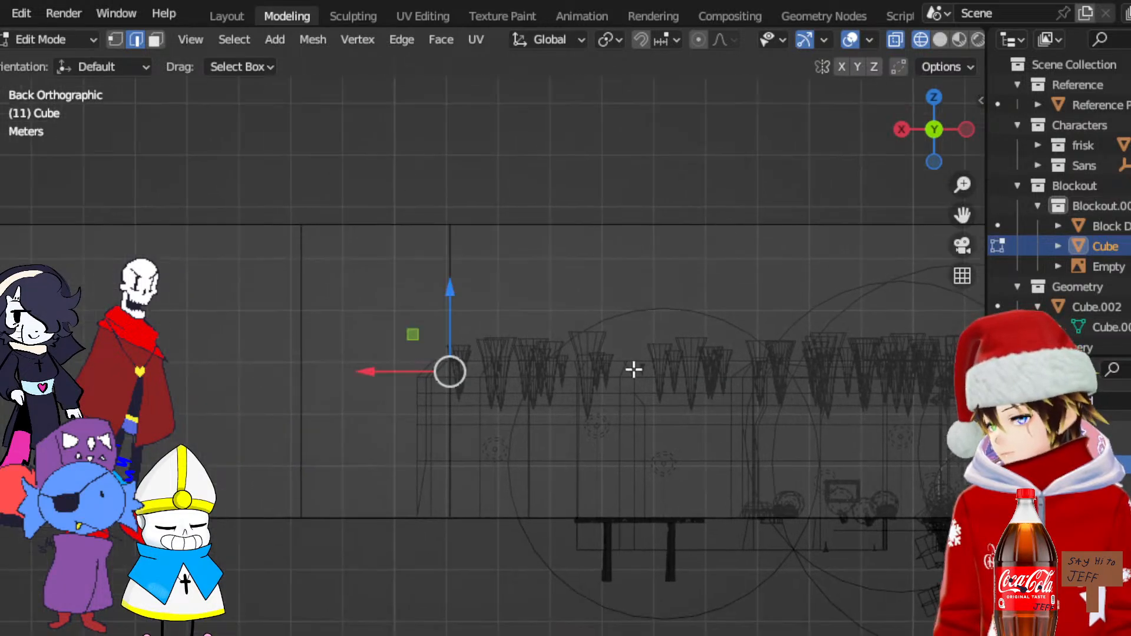
{"action": "scroll", "coordinate": [633, 369], "scroll_direction": "up", "scroll_amount": 2}
{"action": "scroll", "coordinate": [631, 369], "scroll_direction": "down", "scroll_amount": 2}
{"action": "left_click_drag", "start_coordinate": [963, 215], "coordinate": [1050, 265]}
{"action": "scroll", "coordinate": [565, 379], "scroll_direction": "up", "scroll_amount": 6}
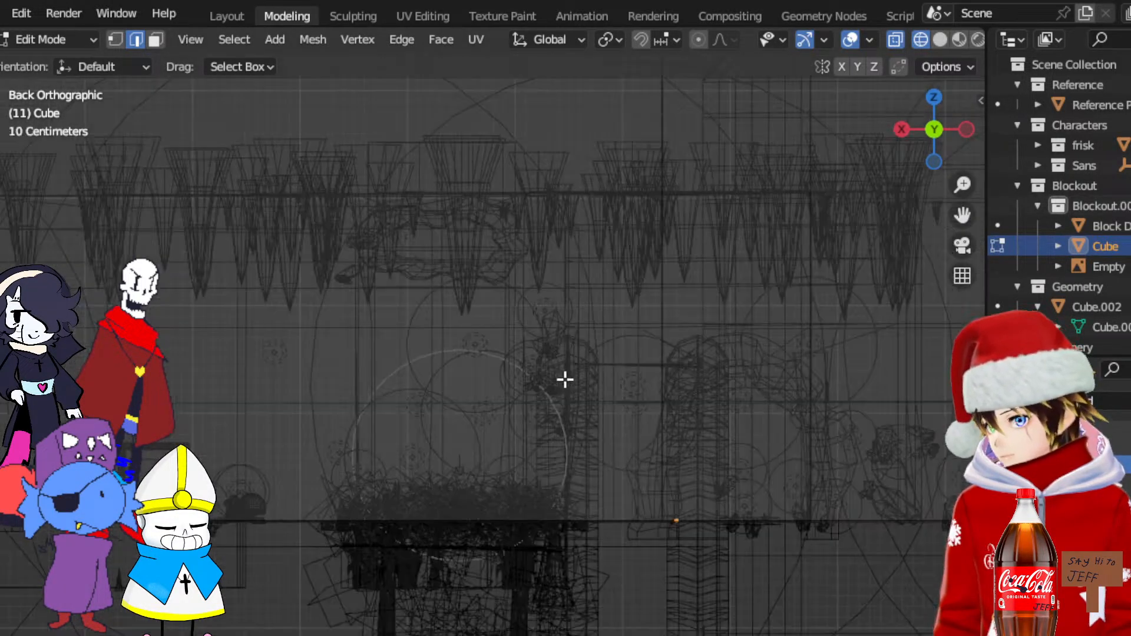
{"action": "right_click", "coordinate": [653, 408]}
{"action": "left_click", "coordinate": [589, 238]}
{"action": "left_click", "coordinate": [663, 390]}
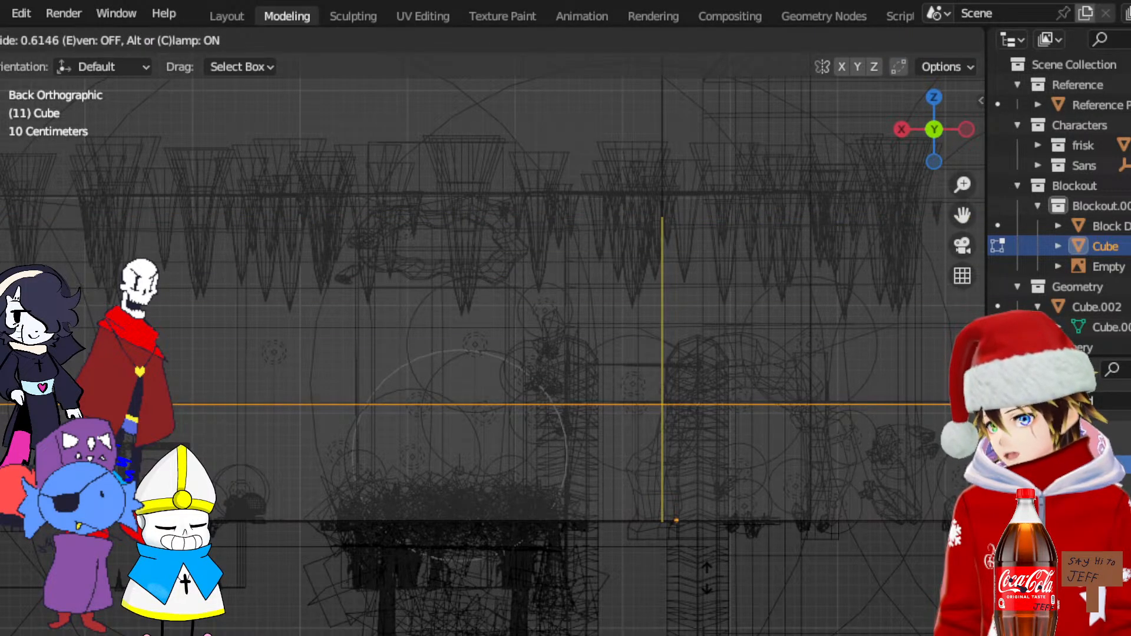
{"action": "left_click", "coordinate": [707, 577]}
Add another horizontal loop cut above the first, near the top of the existing arched doorway
{"action": "mouse_move", "coordinate": [707, 577]}
{"action": "middle_mouse_down"}
{"action": "mouse_move", "coordinate": [643, 419]}
{"action": "mouse_move", "coordinate": [525, 404]}
{"action": "middle_mouse_up"}
{"action": "middle_click_drag", "start_coordinate": [823, 363], "coordinate": [804, 361]}
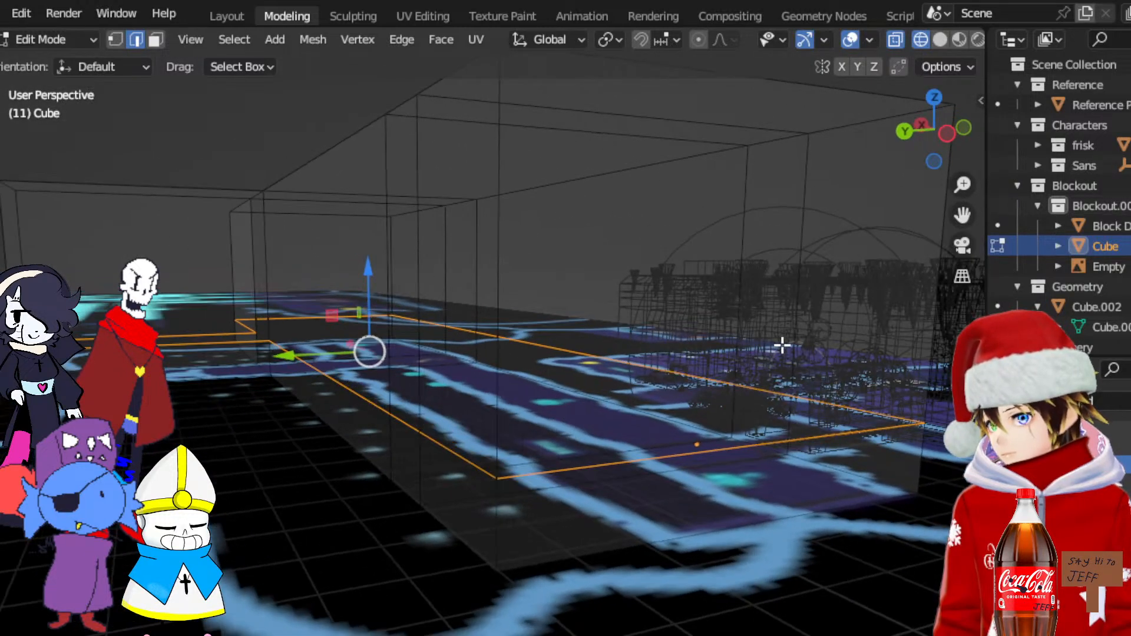
{"action": "left_click", "coordinate": [794, 345]}
{"action": "left_click", "coordinate": [905, 130]}
{"action": "key", "text": "ctrl+e"}
{"action": "left_click", "coordinate": [589, 238]}
{"action": "left_click", "coordinate": [660, 351]}
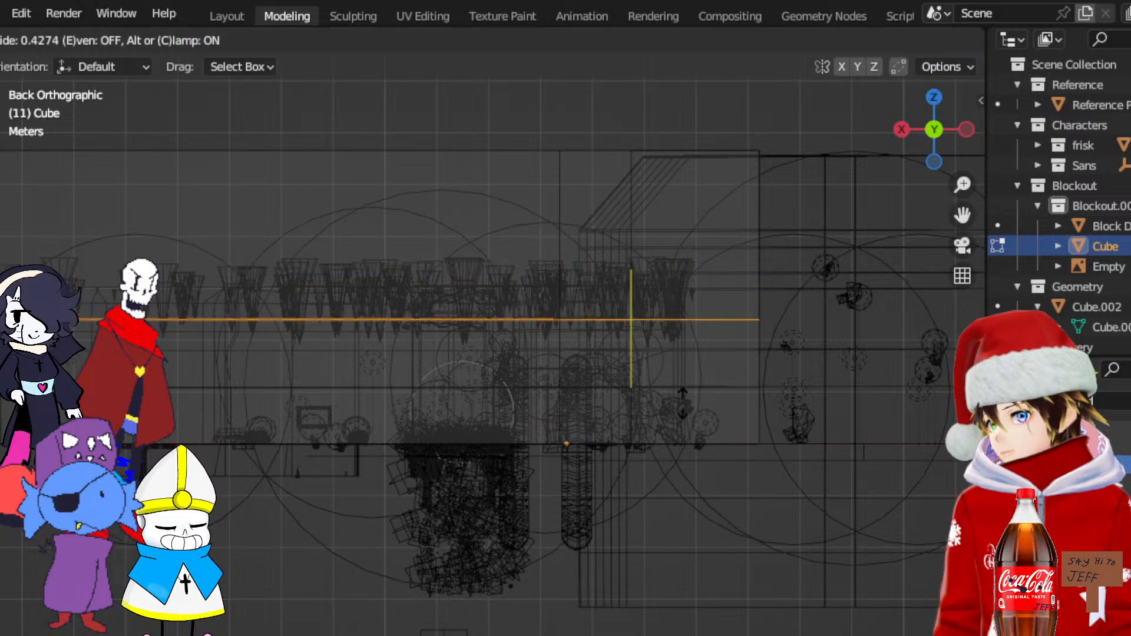
{"action": "left_click", "coordinate": [699, 428]}
{"action": "middle_click_drag", "start_coordinate": [699, 428], "coordinate": [876, 222]}
{"action": "left_click", "coordinate": [929, 129]}
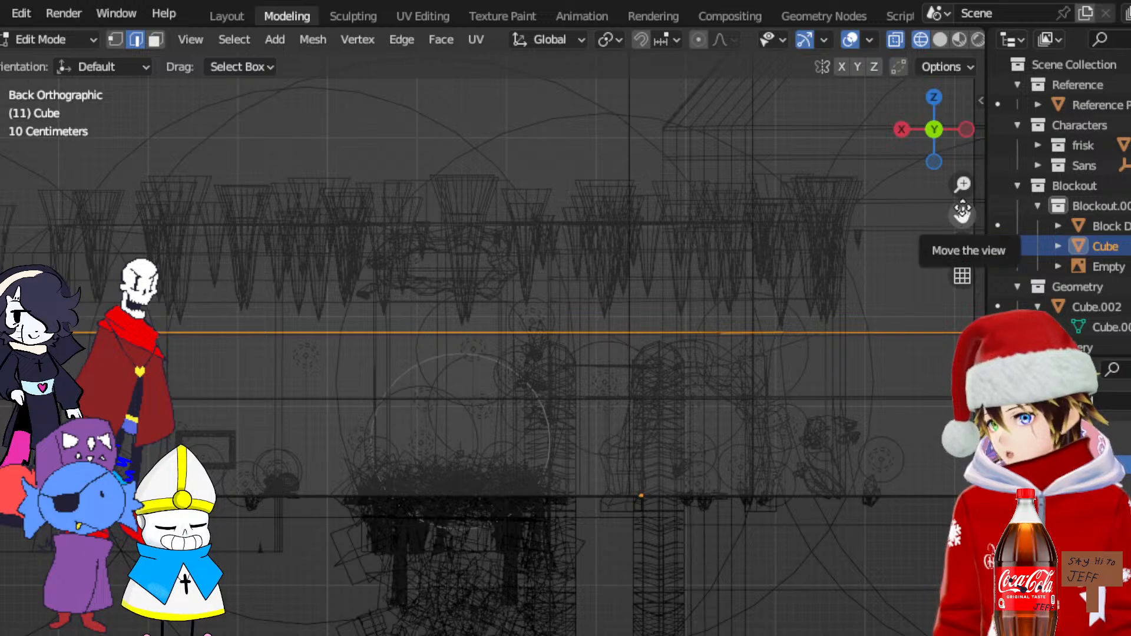
Add two evenly spaced vertical loop cuts between the two existing cuts that mark the sides of the small passage
{"action": "left_click_drag", "start_coordinate": [961, 213], "coordinate": [777, 147]}
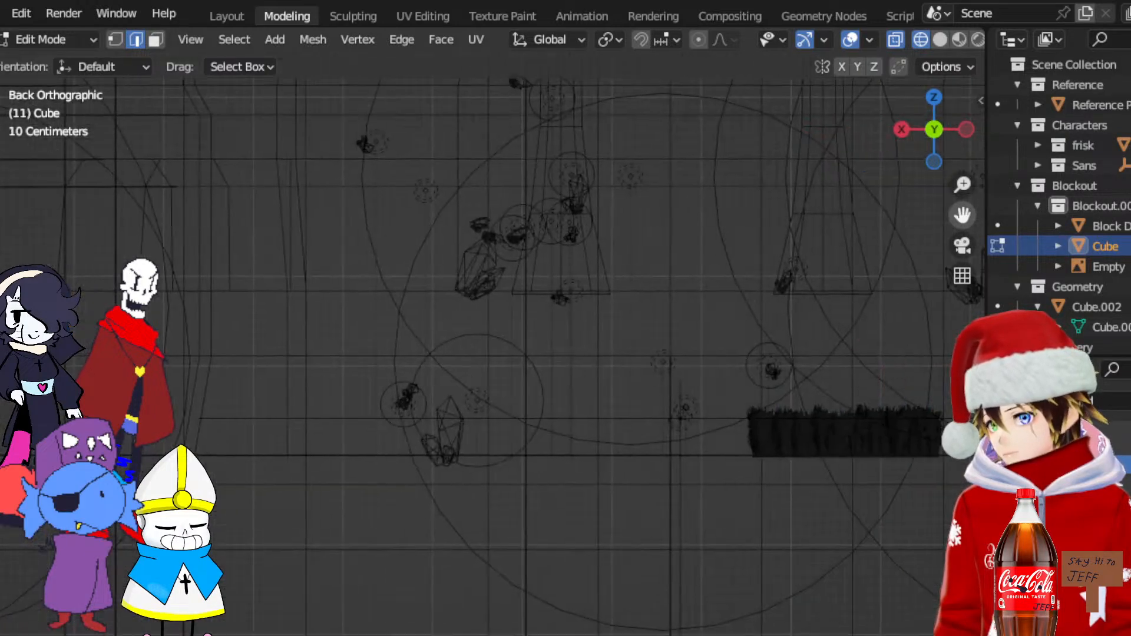
{"action": "left_click_drag", "start_coordinate": [962, 215], "coordinate": [1119, 276]}
{"action": "scroll", "coordinate": [962, 215], "scroll_direction": "down", "scroll_amount": 4}
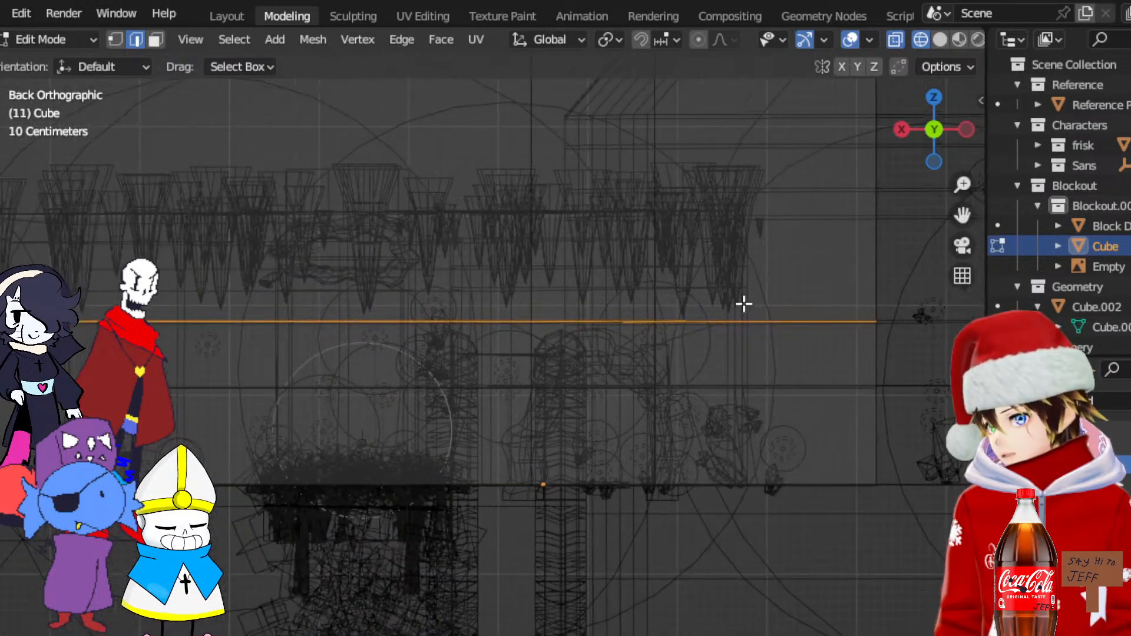
{"action": "scroll", "coordinate": [736, 305], "scroll_direction": "up", "scroll_amount": 4}
{"action": "scroll", "coordinate": [719, 333], "scroll_direction": "down", "scroll_amount": 1}
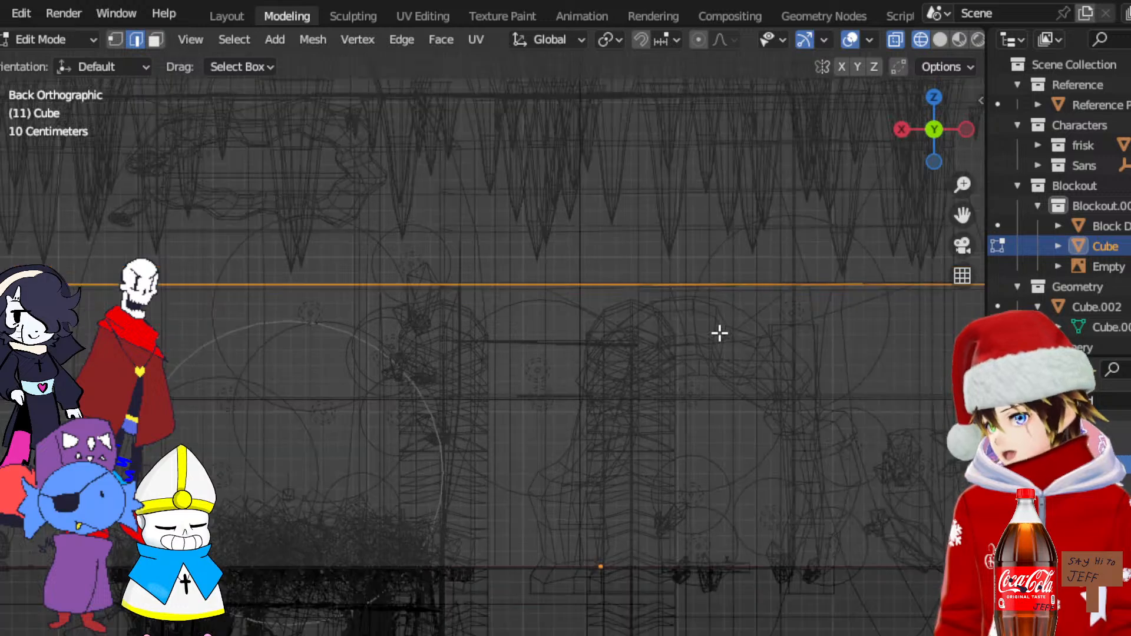
{"action": "left_click", "coordinate": [773, 327]}
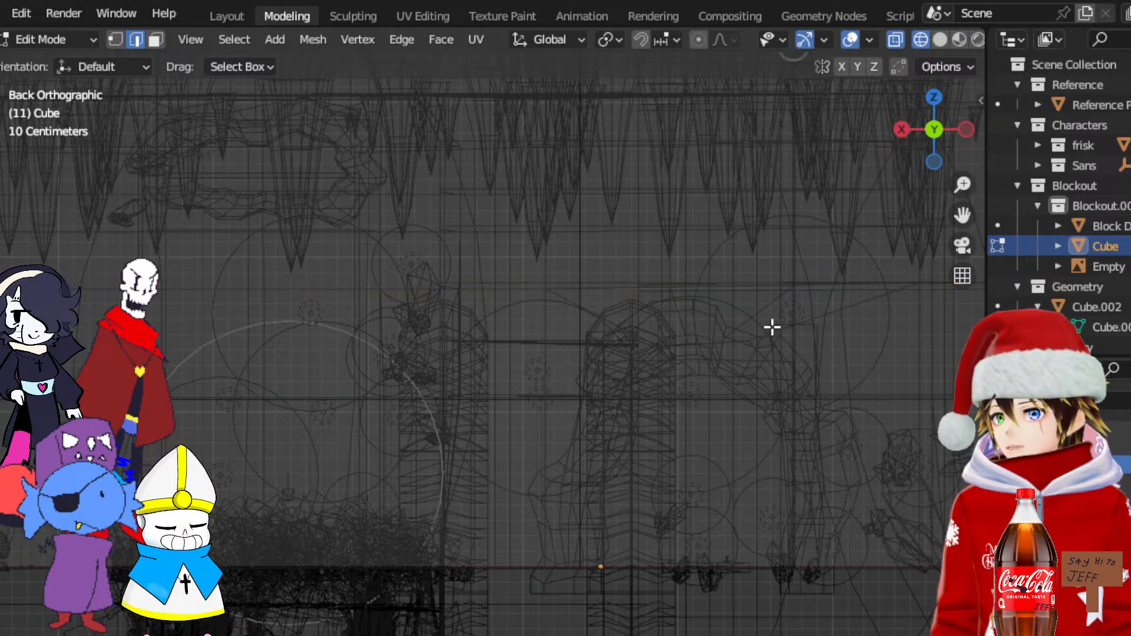
{"action": "middle_click_drag", "start_coordinate": [749, 341], "coordinate": [635, 366]}
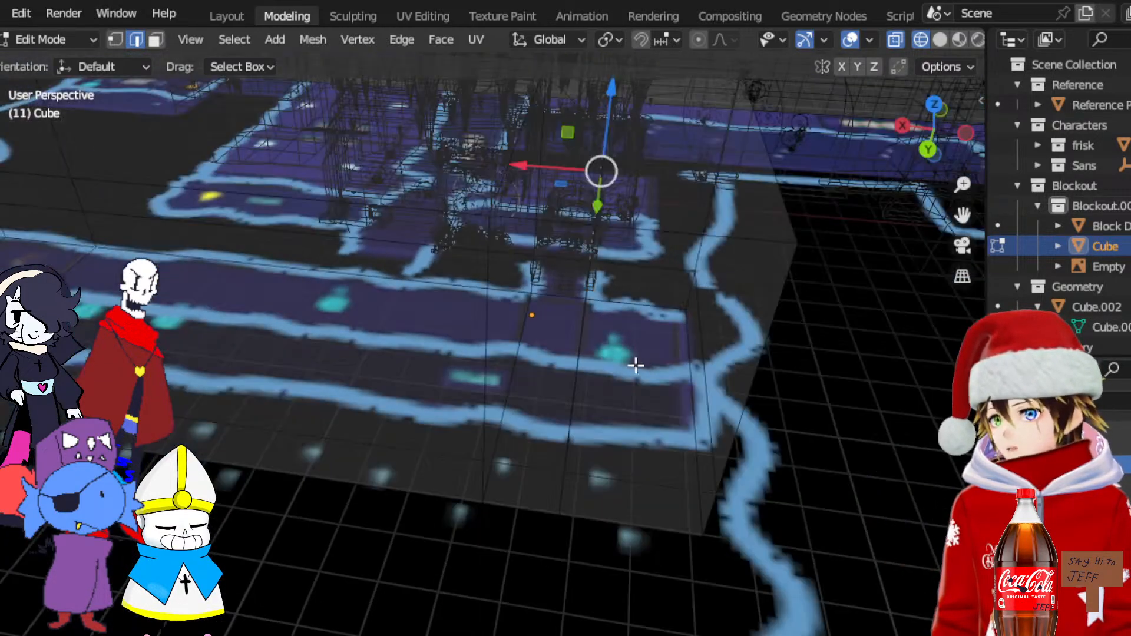
{"action": "left_click", "coordinate": [529, 503]}
{"action": "right_click", "coordinate": [529, 502]}
{"action": "left_click", "coordinate": [446, 245]}
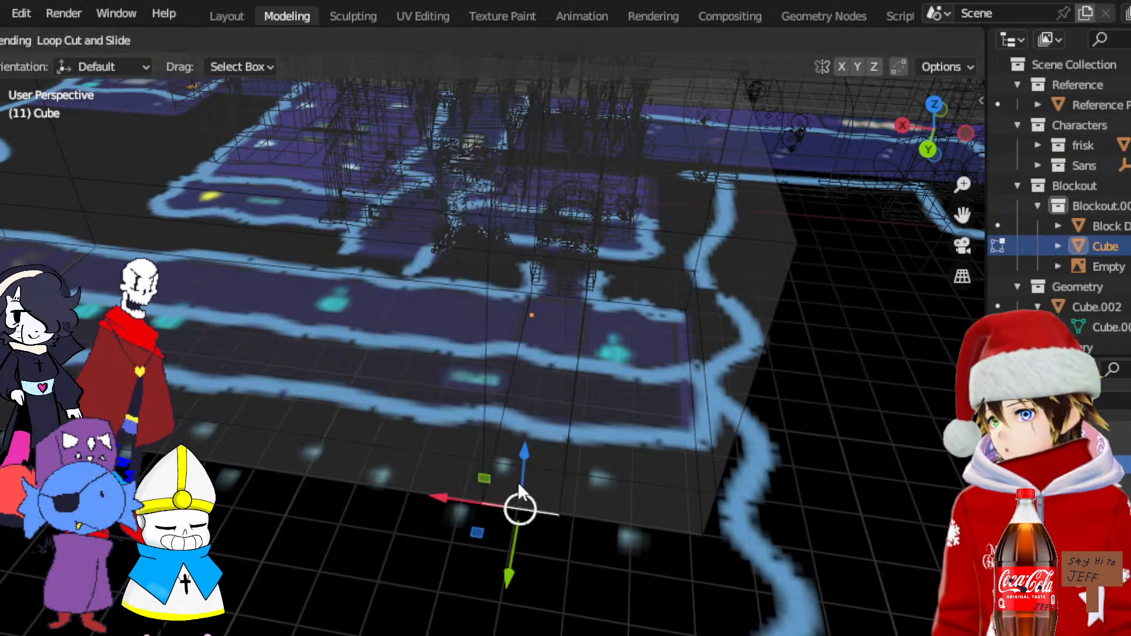
{"action": "left_click", "coordinate": [522, 487]}
{"action": "middle_click_drag", "start_coordinate": [479, 459], "coordinate": [504, 377]}
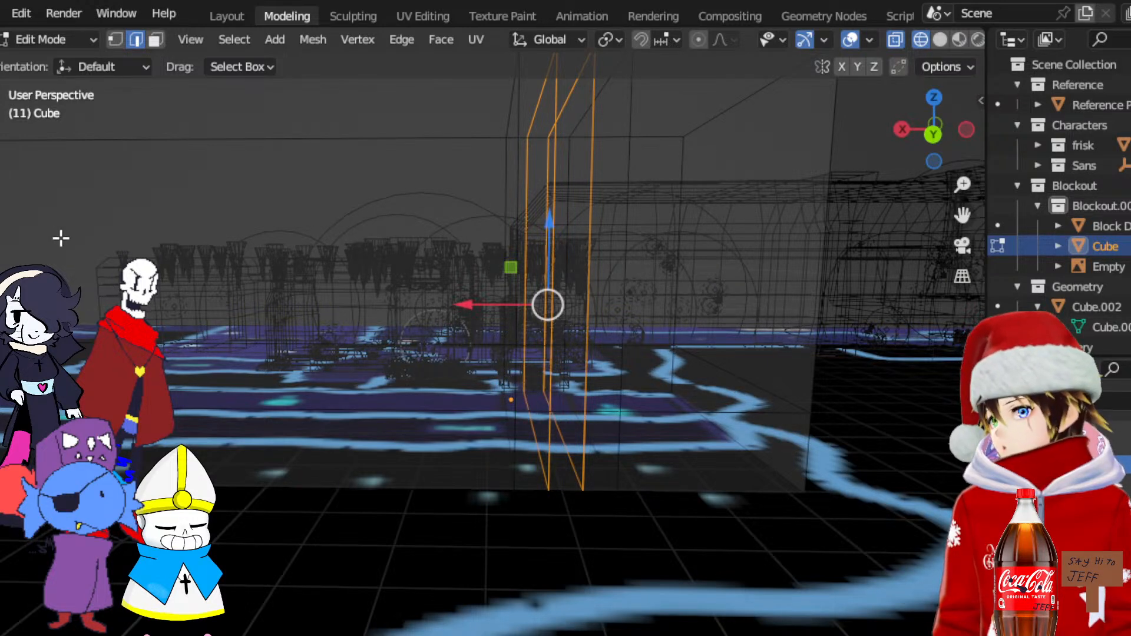
Scale the two new vertical loops apart along X in back view, towards the sides of the small passage
{"action": "key", "text": "shift+space"}
{"action": "key", "text": "s"}
{"action": "left_click", "coordinate": [935, 136]}
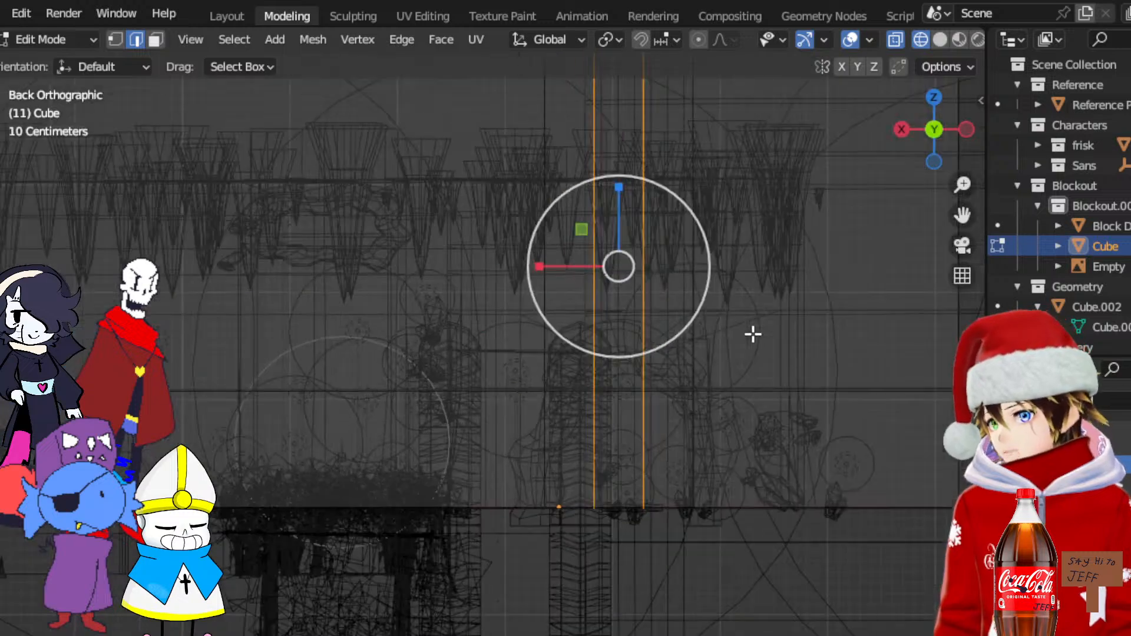
{"action": "scroll", "coordinate": [753, 334], "scroll_direction": "up", "scroll_amount": 1}
{"action": "left_click_drag", "start_coordinate": [575, 244], "coordinate": [495, 238]}
{"action": "middle_click_drag", "start_coordinate": [495, 238], "coordinate": [559, 294]}
{"action": "scroll", "coordinate": [558, 288], "scroll_direction": "down", "scroll_amount": 1}
Select the complete edge loops of two vertical passage cuts and scale them slightly closer together along X in back view
{"action": "left_click", "coordinate": [507, 134]}
{"action": "left_click", "coordinate": [591, 156], "text": "shift"}
{"action": "left_click", "coordinate": [233, 40]}
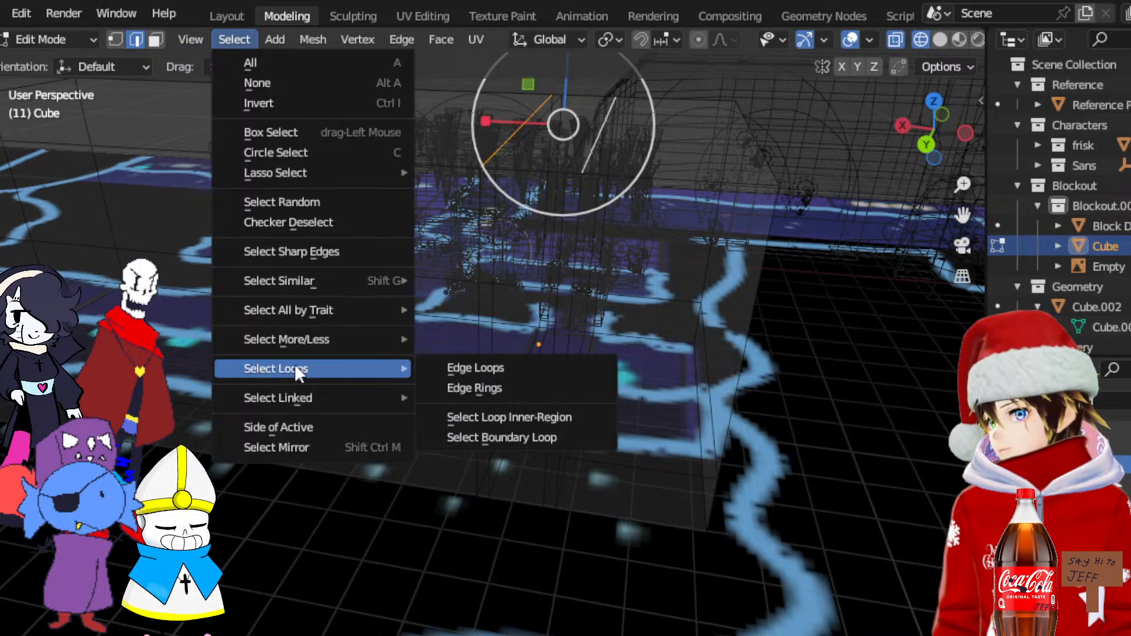
{"action": "mouse_move", "coordinate": [302, 368]}
{"action": "left_click", "coordinate": [485, 373]}
{"action": "middle_click_drag", "start_coordinate": [541, 268], "coordinate": [564, 253]}
{"action": "left_click", "coordinate": [935, 136]}
{"action": "scroll", "coordinate": [589, 321], "scroll_direction": "up", "scroll_amount": 4}
{"action": "left_click_drag", "start_coordinate": [538, 267], "coordinate": [566, 269]}
Select the two inner vertices at the top of the doorway on the cave-facing wall and raise them along Z
{"action": "mouse_move", "coordinate": [565, 269]}
{"action": "middle_mouse_down"}
{"action": "mouse_move", "coordinate": [538, 308]}
{"action": "mouse_move", "coordinate": [571, 290]}
{"action": "mouse_move", "coordinate": [523, 296]}
{"action": "middle_mouse_up"}
{"action": "middle_click_drag", "start_coordinate": [783, 316], "coordinate": [761, 318]}
{"action": "left_click_drag", "start_coordinate": [962, 215], "coordinate": [824, 247]}
{"action": "scroll", "coordinate": [777, 286], "scroll_direction": "up", "scroll_amount": 2}
{"action": "middle_click_drag", "start_coordinate": [778, 286], "coordinate": [816, 289]}
{"action": "left_click", "coordinate": [746, 363]}
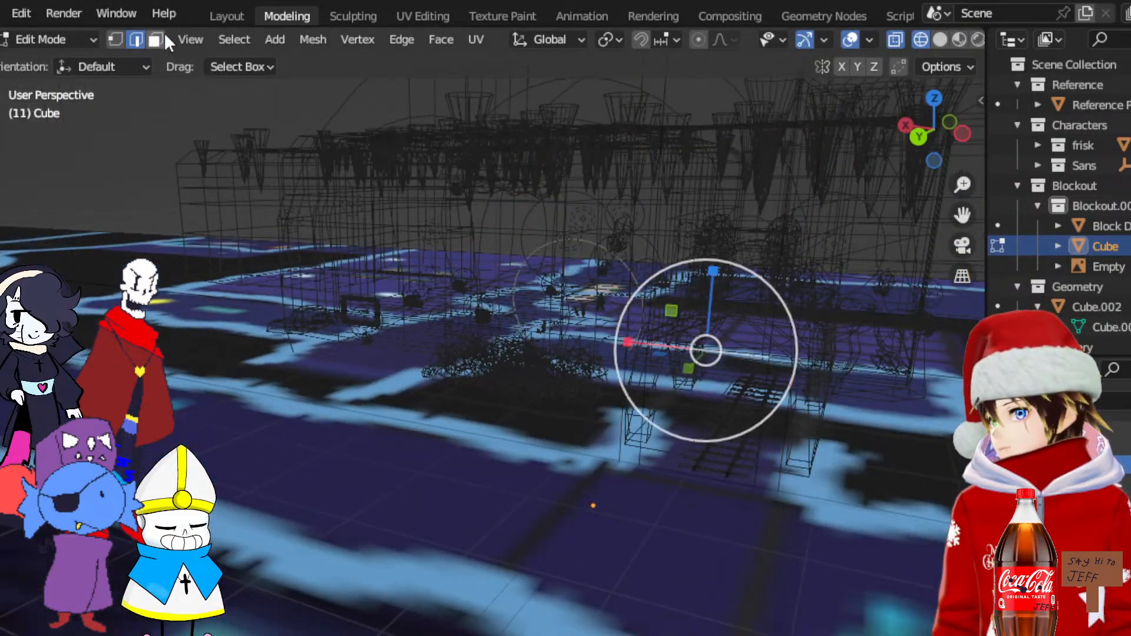
{"action": "left_click", "coordinate": [155, 40]}
{"action": "left_click", "coordinate": [710, 408]}
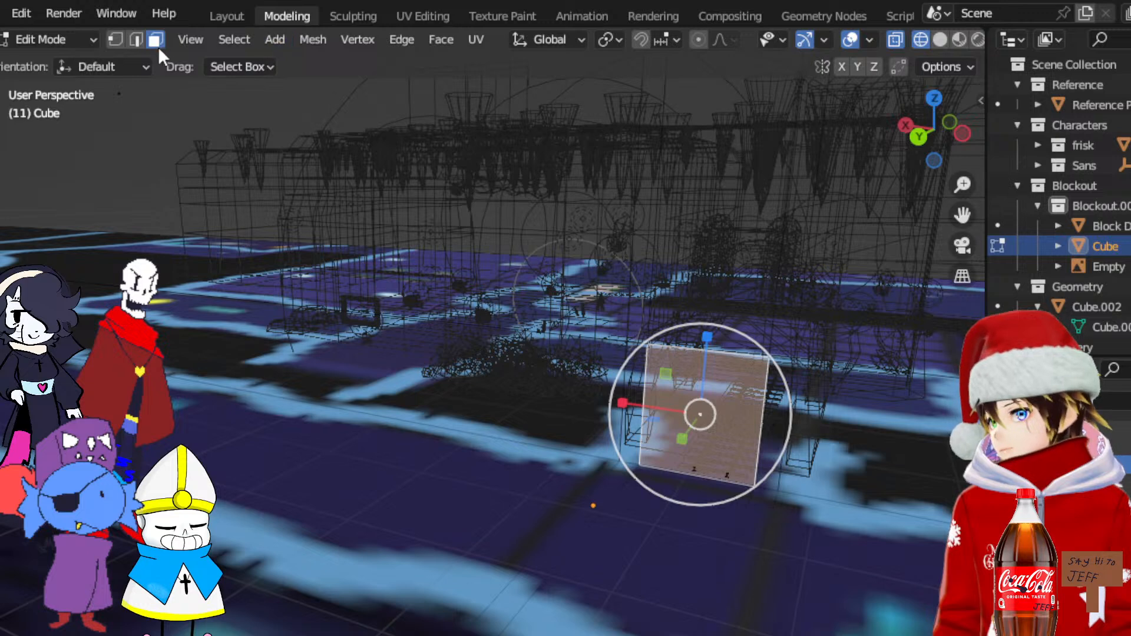
{"action": "left_click", "coordinate": [116, 40]}
{"action": "left_click", "coordinate": [671, 351]}
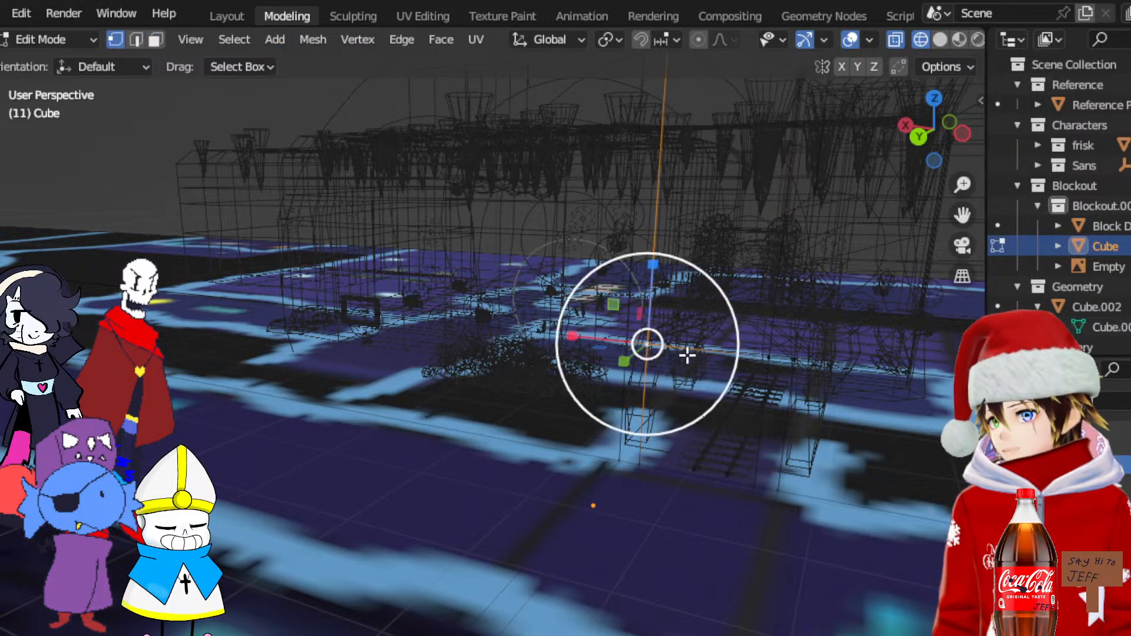
{"action": "left_click", "coordinate": [769, 359], "text": "shift"}
{"action": "left_click", "coordinate": [0, 139]}
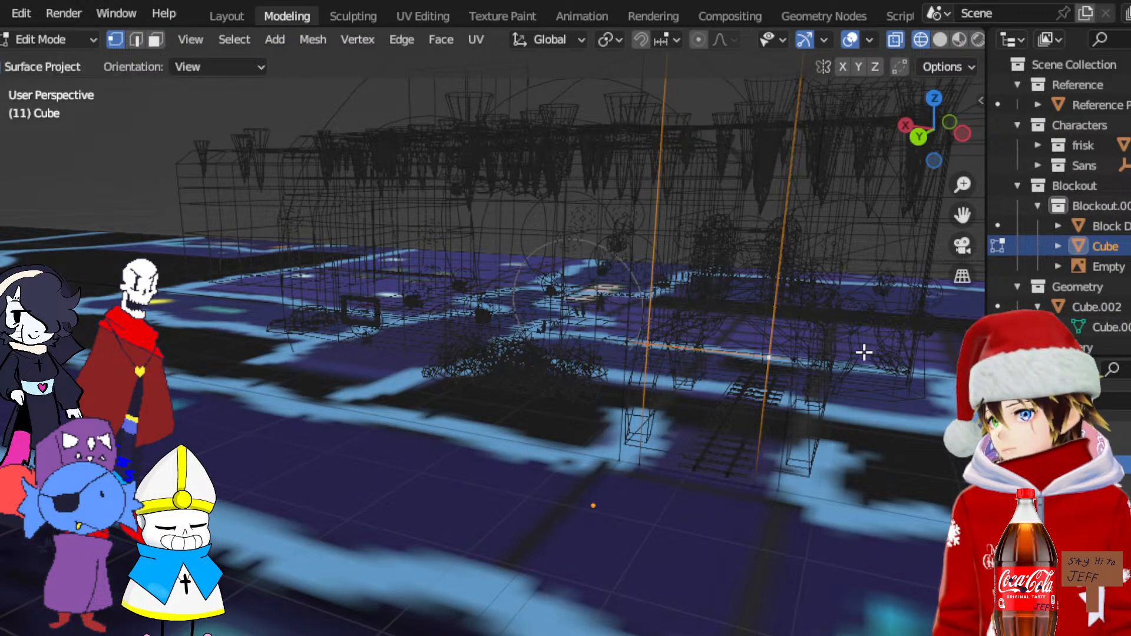
{"action": "left_click", "coordinate": [0, 179]}
{"action": "left_click_drag", "start_coordinate": [712, 317], "coordinate": [737, 284]}
Raise the two doorway-top vertices further in back view and scale them closer along X to follow the existing arch
{"action": "left_click_drag", "start_coordinate": [964, 218], "coordinate": [917, 200]}
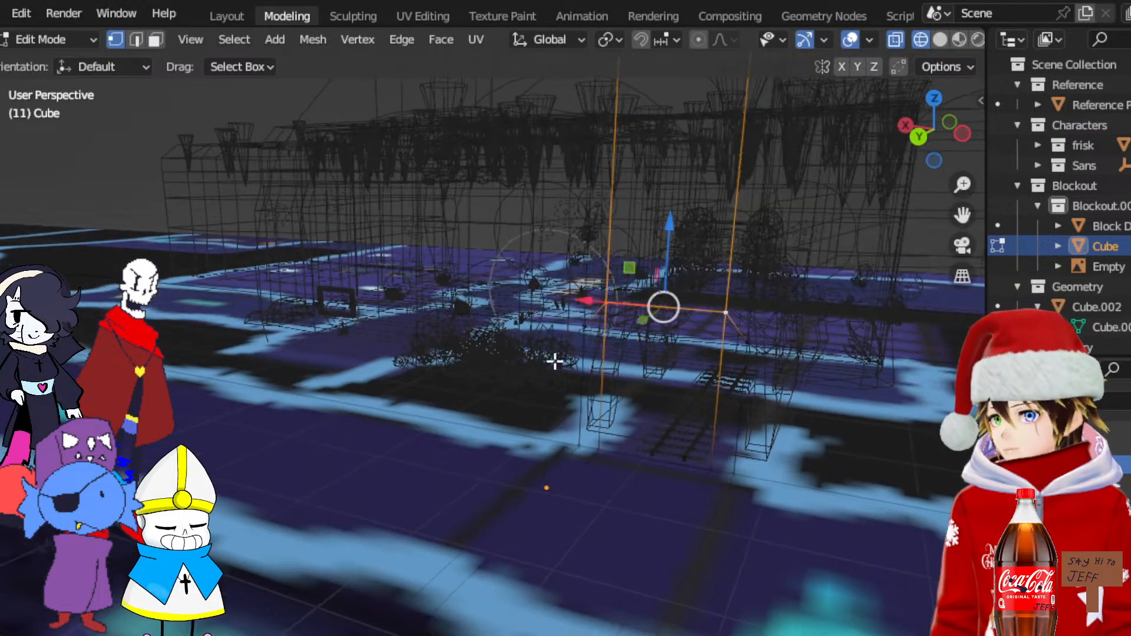
{"action": "middle_click_drag", "start_coordinate": [566, 353], "coordinate": [619, 356]}
{"action": "left_click", "coordinate": [928, 139]}
{"action": "scroll", "coordinate": [697, 364], "scroll_direction": "up", "scroll_amount": 5}
{"action": "scroll", "coordinate": [697, 364], "scroll_direction": "down", "scroll_amount": 5}
{"action": "left_click_drag", "start_coordinate": [433, 418], "coordinate": [460, 370]}
{"action": "left_click", "coordinate": [0, 248]}
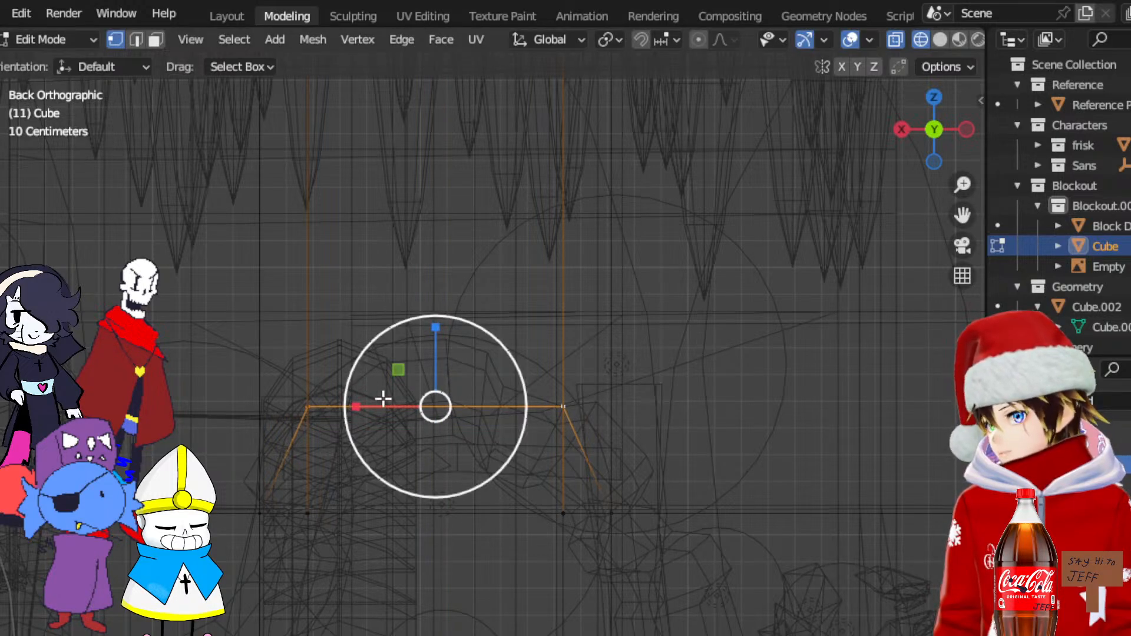
{"action": "left_click_drag", "start_coordinate": [356, 407], "coordinate": [382, 411]}
{"action": "scroll", "coordinate": [382, 411], "scroll_direction": "down", "scroll_amount": 1}
{"action": "scroll", "coordinate": [383, 411], "scroll_direction": "down", "scroll_amount": 2}
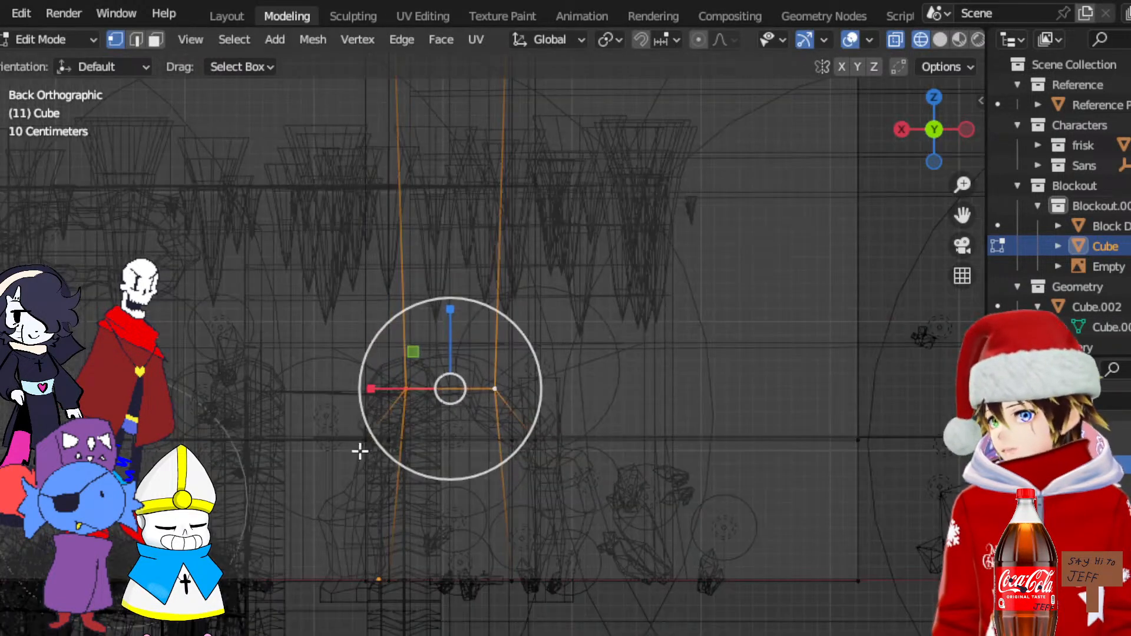
Select the floor-level vertices at the outer sides of the doorway cuts on both walls and scale them outward along X
{"action": "middle_click_drag", "start_coordinate": [371, 566], "coordinate": [392, 417]}
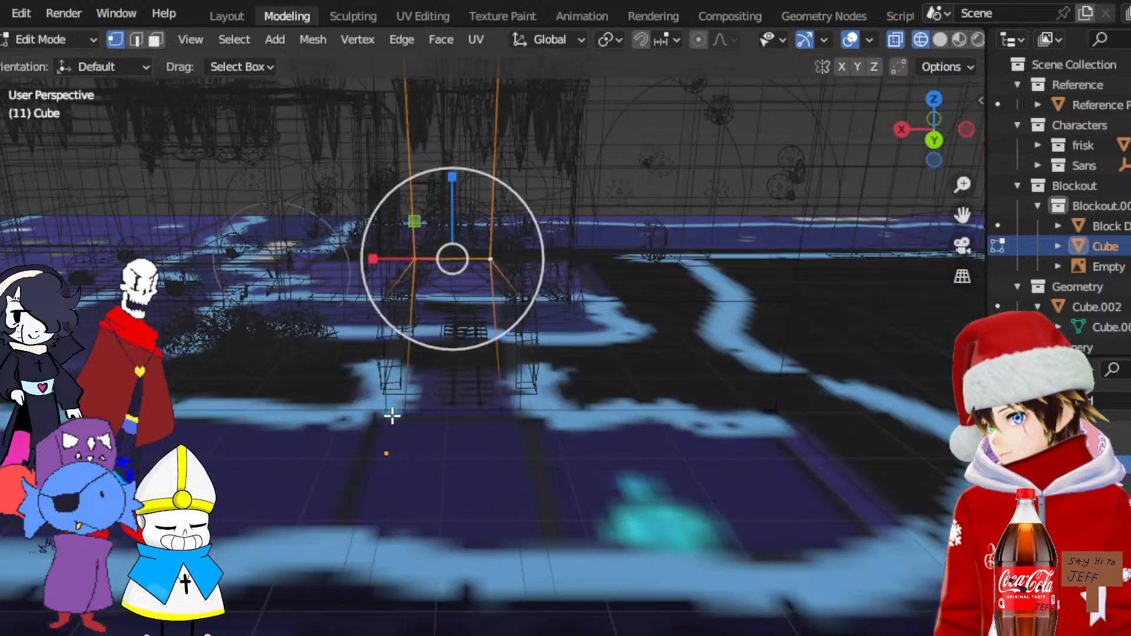
{"action": "left_click", "coordinate": [385, 409]}
{"action": "left_click", "coordinate": [527, 404], "text": "shift"}
{"action": "scroll", "coordinate": [526, 407], "scroll_direction": "down", "scroll_amount": 4}
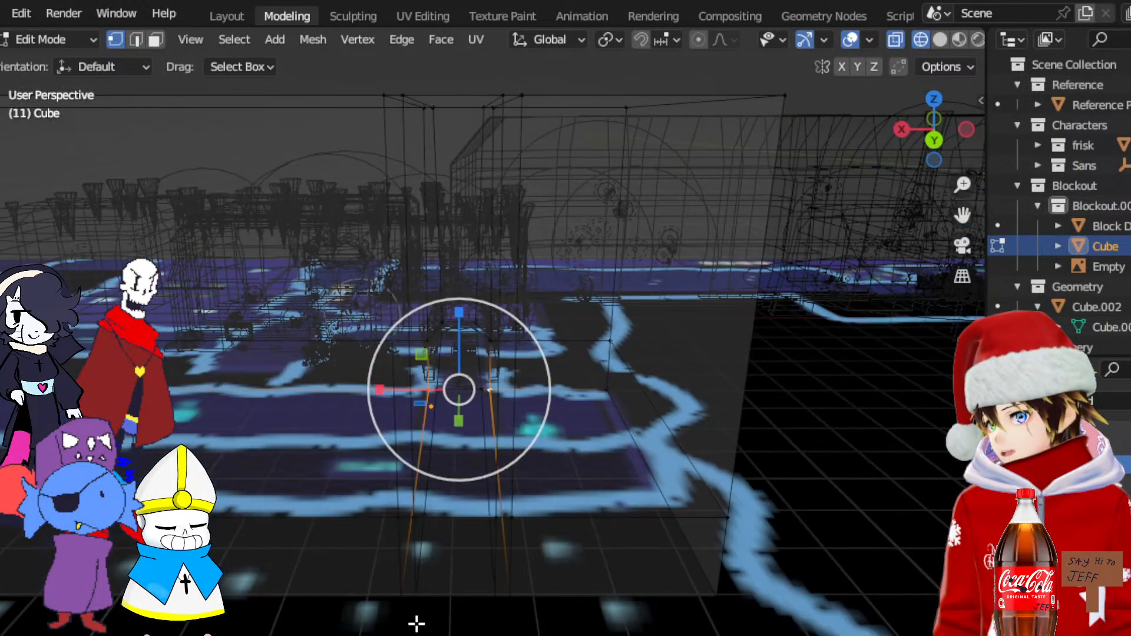
{"action": "left_click", "coordinate": [396, 603], "text": "shift"}
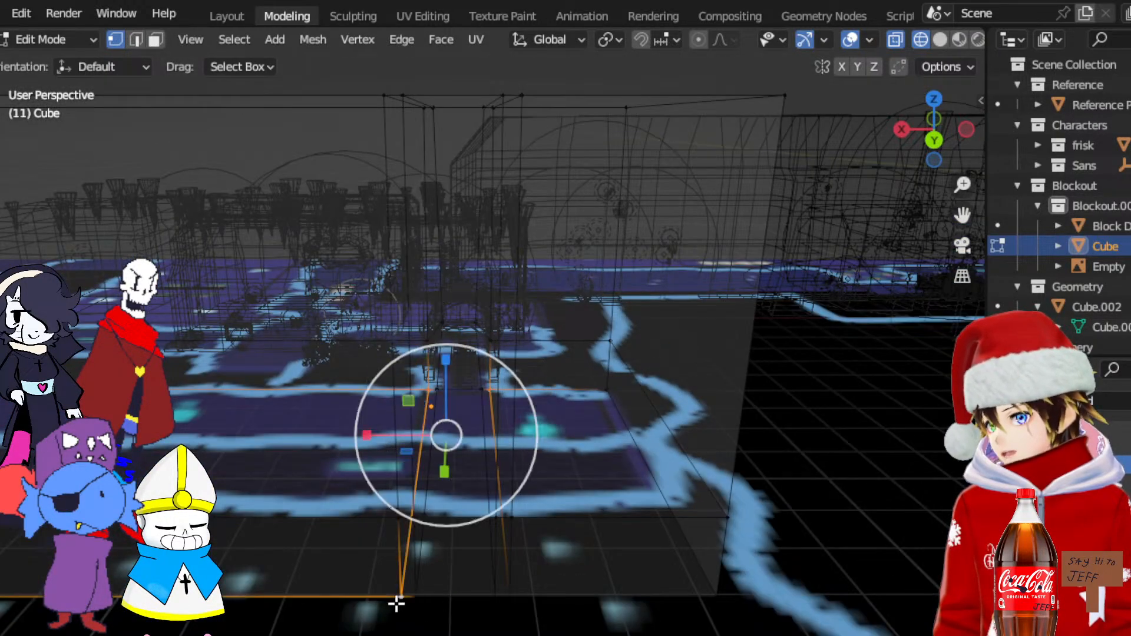
{"action": "scroll", "coordinate": [475, 525], "scroll_direction": "up", "scroll_amount": 3}
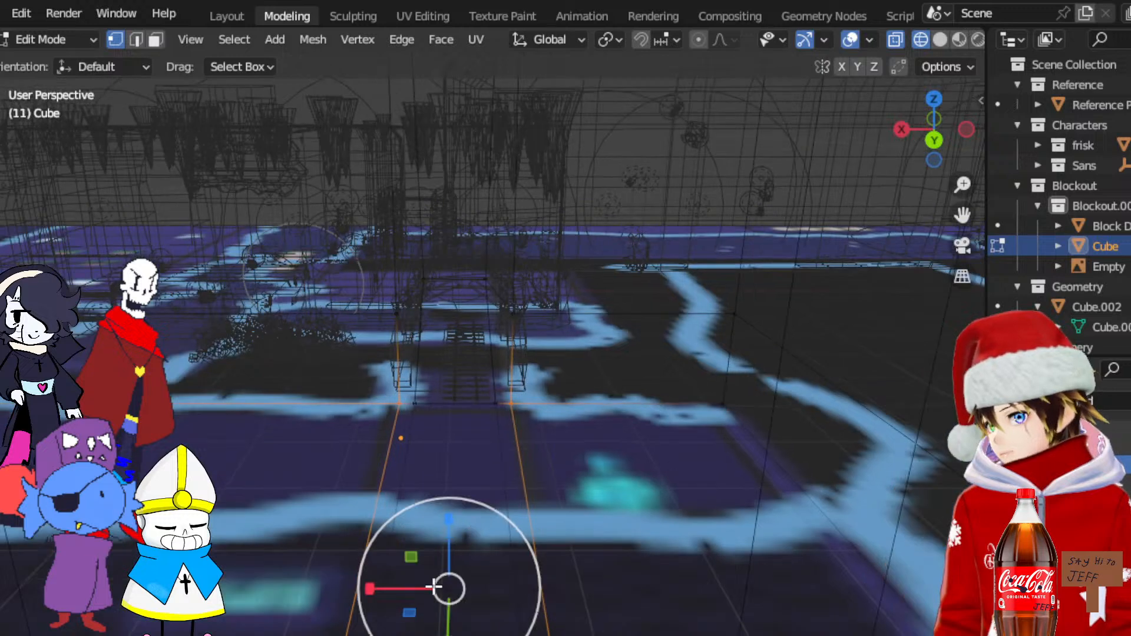
{"action": "mouse_move", "coordinate": [375, 589]}
{"action": "left_mouse_down"}
{"action": "mouse_move", "coordinate": [344, 588]}
{"action": "mouse_move", "coordinate": [359, 587]}
{"action": "left_mouse_up"}
{"action": "left_click", "coordinate": [934, 140]}
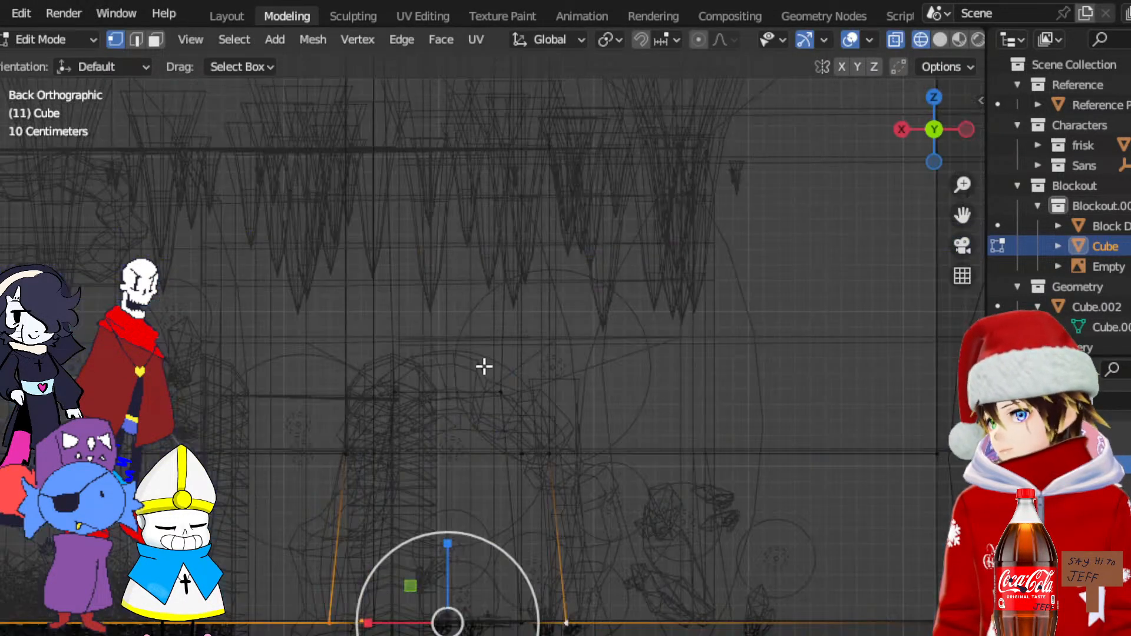
Switch to Material Preview shading and extrude the doorway faces out to the existing cave as a connecting passage
{"action": "middle_click_drag", "start_coordinate": [419, 407], "coordinate": [375, 420]}
{"action": "left_click_drag", "start_coordinate": [957, 220], "coordinate": [1119, 202]}
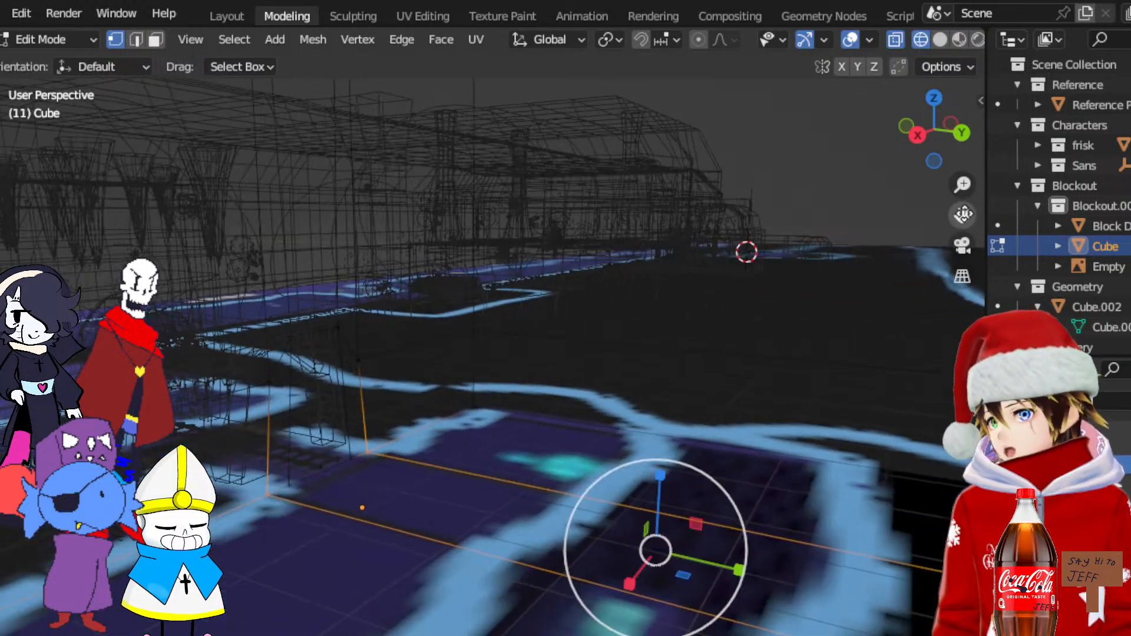
{"action": "middle_click_drag", "start_coordinate": [621, 331], "coordinate": [601, 328]}
{"action": "scroll", "coordinate": [601, 329], "scroll_direction": "up", "scroll_amount": 1}
{"action": "left_click", "coordinate": [965, 36]}
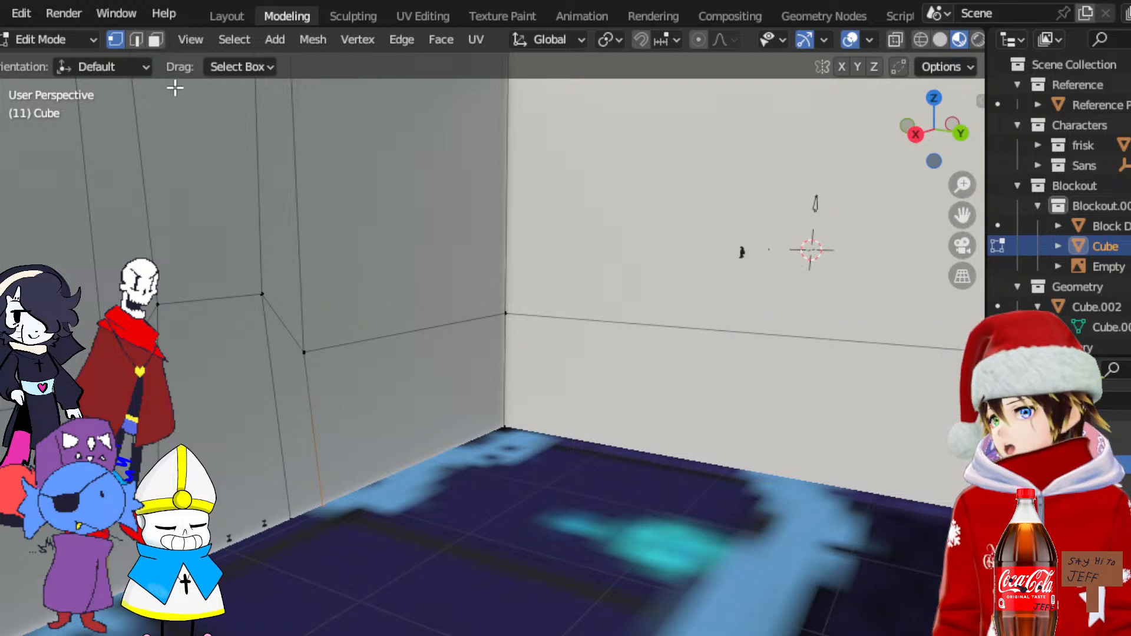
{"action": "middle_click_drag", "start_coordinate": [290, 412], "coordinate": [587, 406]}
{"action": "scroll", "coordinate": [387, 388], "scroll_direction": "down", "scroll_amount": 4}
{"action": "key", "text": "e"}
{"action": "right_click", "coordinate": [588, 407]}
{"action": "left_click", "coordinate": [0, 167]}
{"action": "left_click_drag", "start_coordinate": [567, 486], "coordinate": [896, 490]}
{"action": "middle_click_drag", "start_coordinate": [969, 219], "coordinate": [348, 459]}
{"action": "left_click_drag", "start_coordinate": [390, 459], "coordinate": [508, 472]}
Select all roof faces of the blockout, including the side branch, and extrude them a short distance upward
{"action": "middle_click_drag", "start_coordinate": [507, 472], "coordinate": [424, 439]}
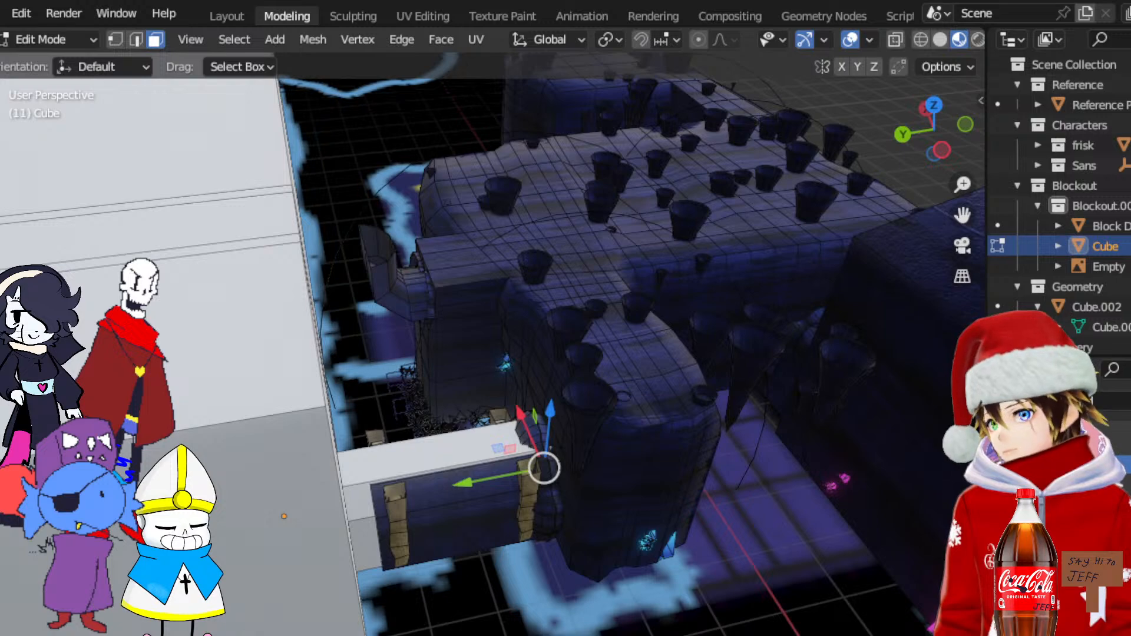
{"action": "middle_click_drag", "start_coordinate": [424, 439], "coordinate": [611, 303]}
{"action": "middle_click_drag", "start_coordinate": [910, 201], "coordinate": [635, 261]}
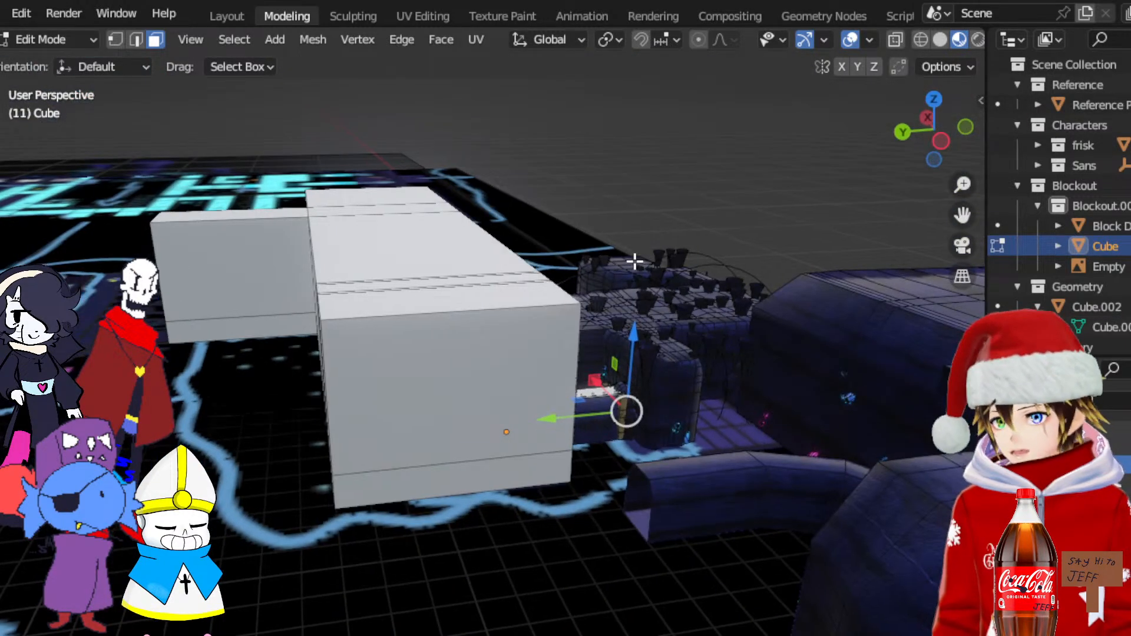
{"action": "middle_click_drag", "start_coordinate": [374, 236], "coordinate": [432, 242]}
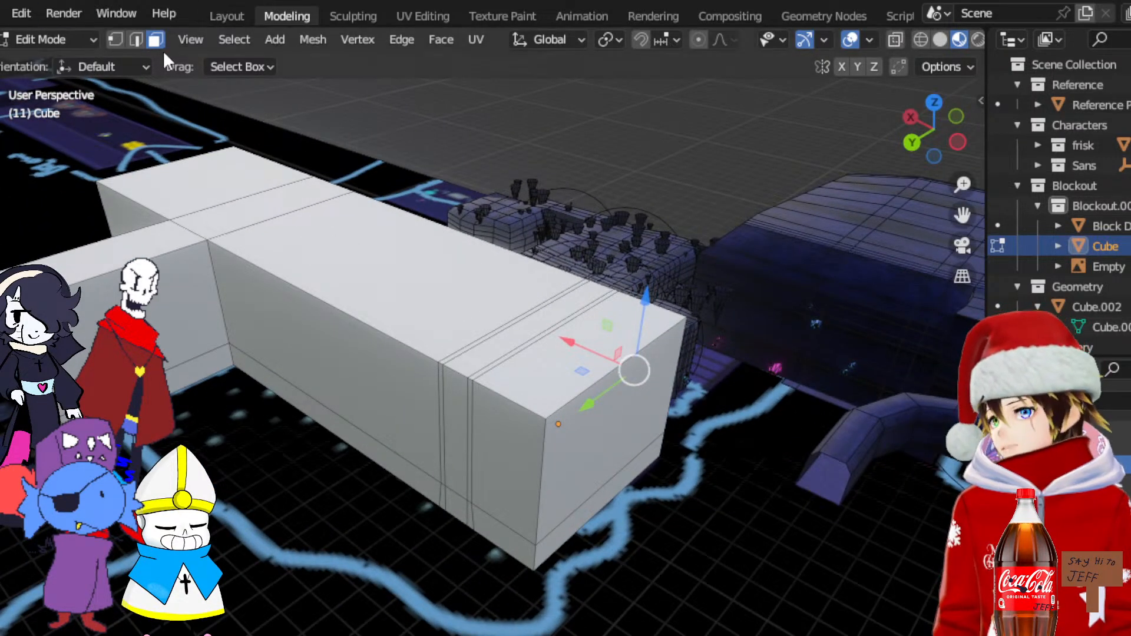
{"action": "left_click", "coordinate": [557, 354]}
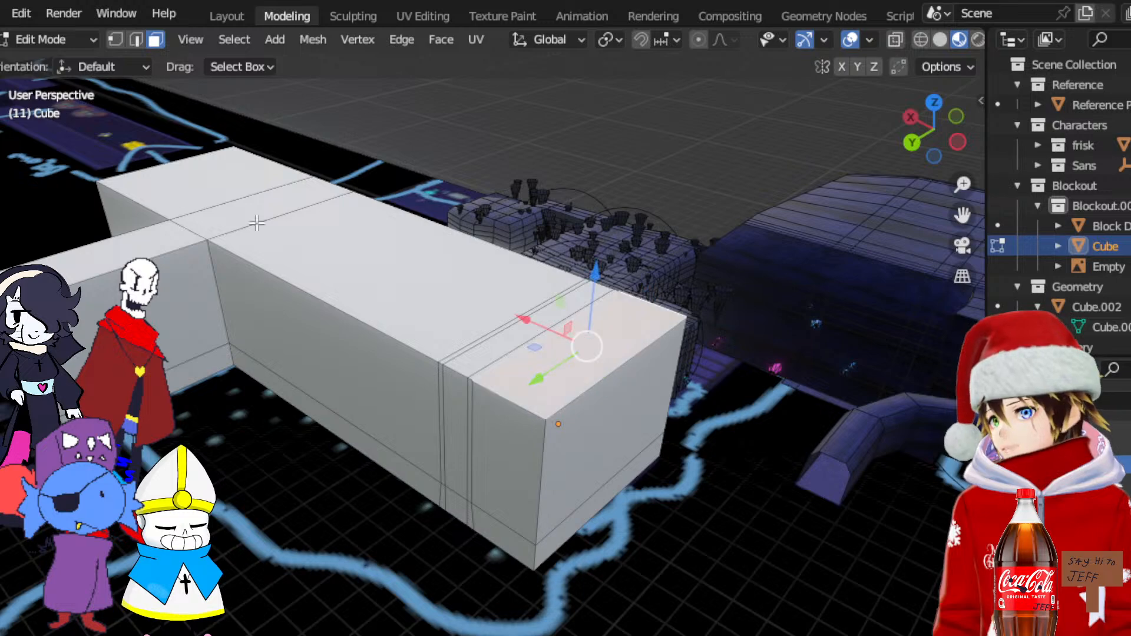
{"action": "left_click", "coordinate": [187, 190], "text": "ctrl"}
{"action": "mouse_move", "coordinate": [962, 215]}
{"action": "left_mouse_down"}
{"action": "mouse_move", "coordinate": [589, 295]}
{"action": "mouse_move", "coordinate": [670, 310]}
{"action": "left_mouse_up"}
{"action": "left_click", "coordinate": [514, 296], "text": "shift"}
{"action": "right_click", "coordinate": [496, 303]}
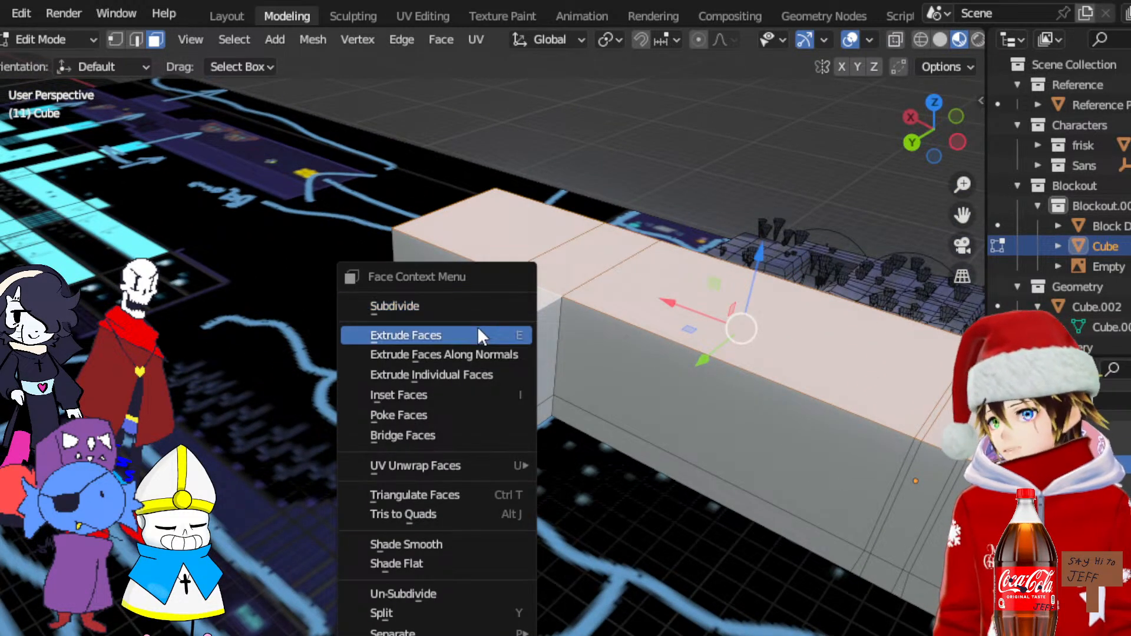
{"action": "key", "text": "Escape"}
{"action": "middle_click_drag", "start_coordinate": [478, 328], "coordinate": [646, 263]}
{"action": "left_click_drag", "start_coordinate": [683, 253], "coordinate": [747, 223]}
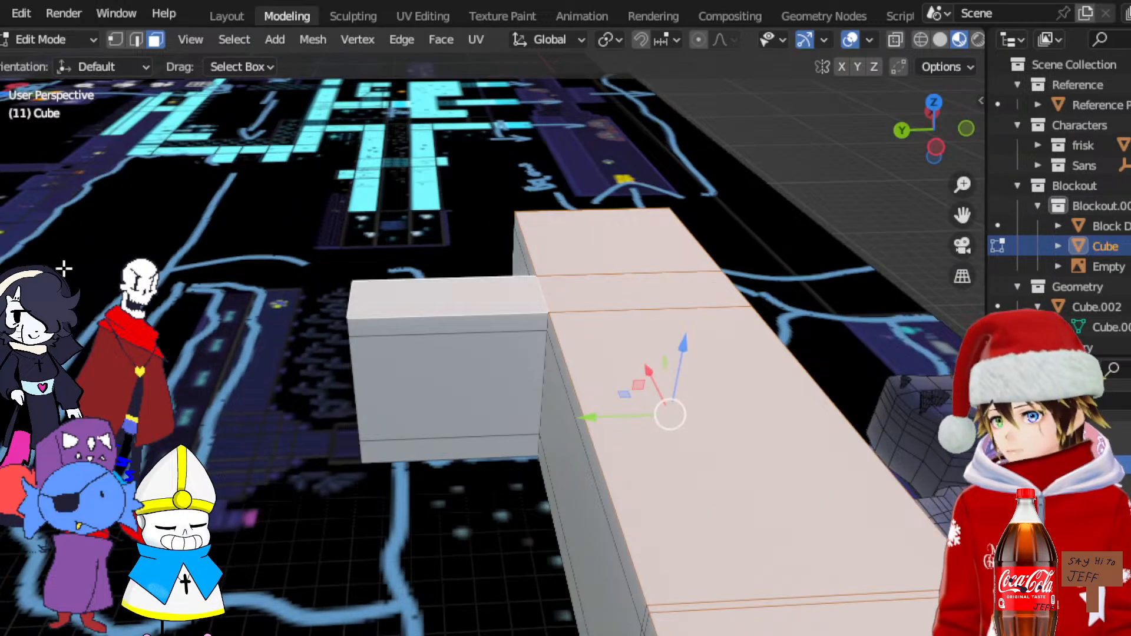
Switch to vertex selection and wireframe shading, and view the raised roof in left orthographic view
{"action": "left_click", "coordinate": [942, 142]}
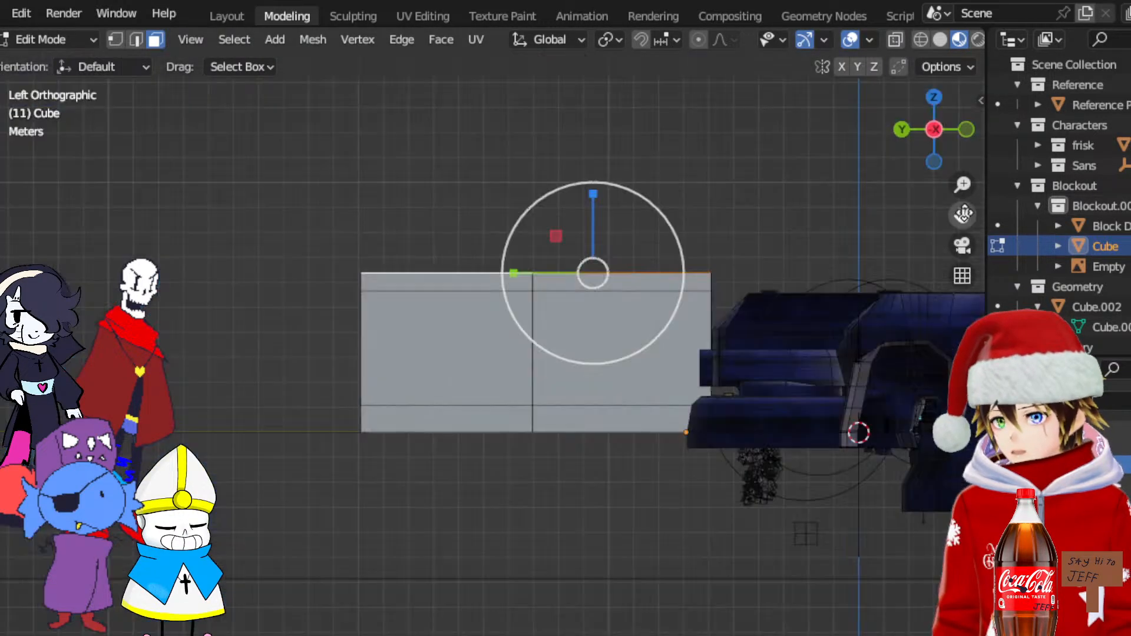
{"action": "scroll", "coordinate": [507, 266], "scroll_direction": "up", "scroll_amount": 3}
{"action": "middle_click_drag", "start_coordinate": [507, 266], "coordinate": [523, 271]}
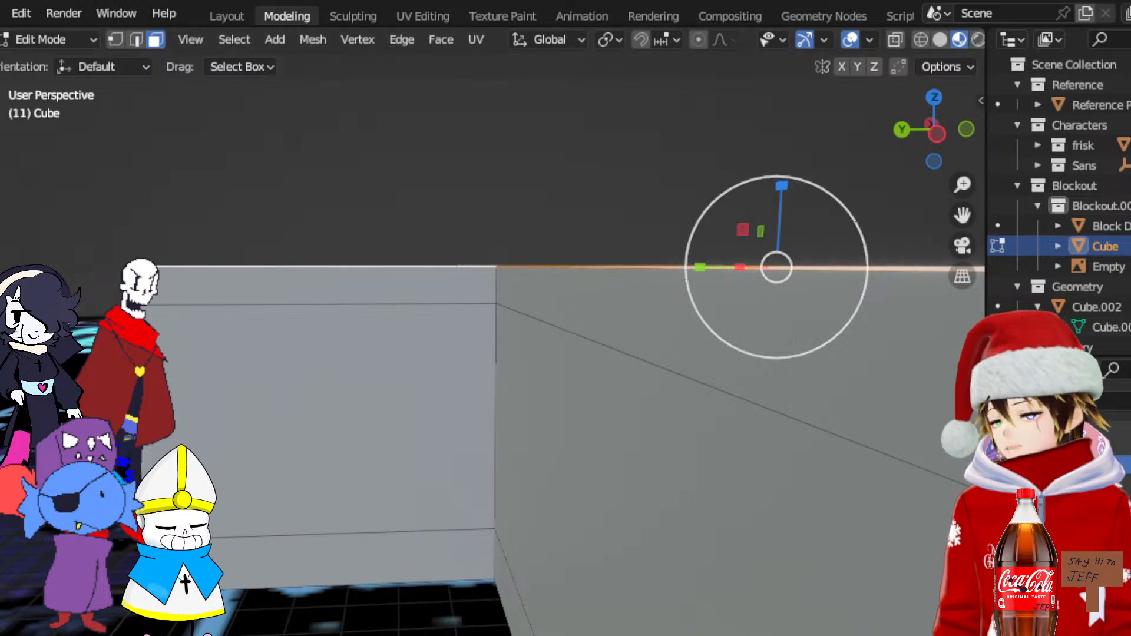
{"action": "left_click", "coordinate": [115, 39]}
{"action": "scroll", "coordinate": [422, 228], "scroll_direction": "down", "scroll_amount": 3}
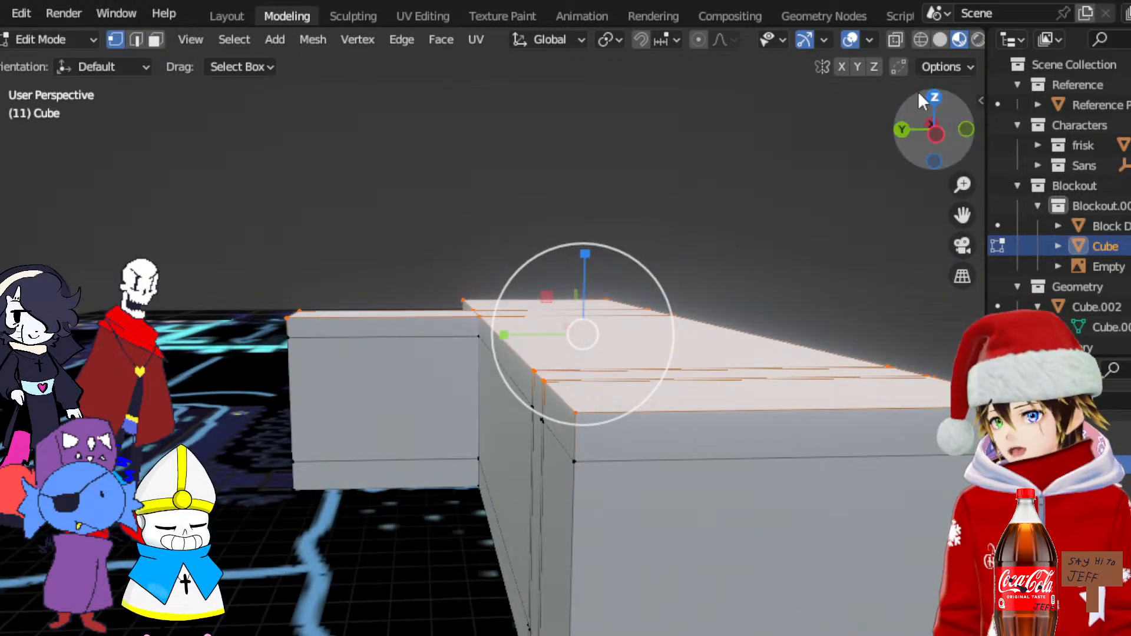
{"action": "left_click", "coordinate": [919, 42]}
{"action": "left_click", "coordinate": [936, 132]}
Try to scale the roof's middle row of vertices along Y in left view and undo the change
{"action": "left_click_drag", "start_coordinate": [397, 216], "coordinate": [532, 315]}
{"action": "scroll", "coordinate": [439, 285], "scroll_direction": "up", "scroll_amount": 3}
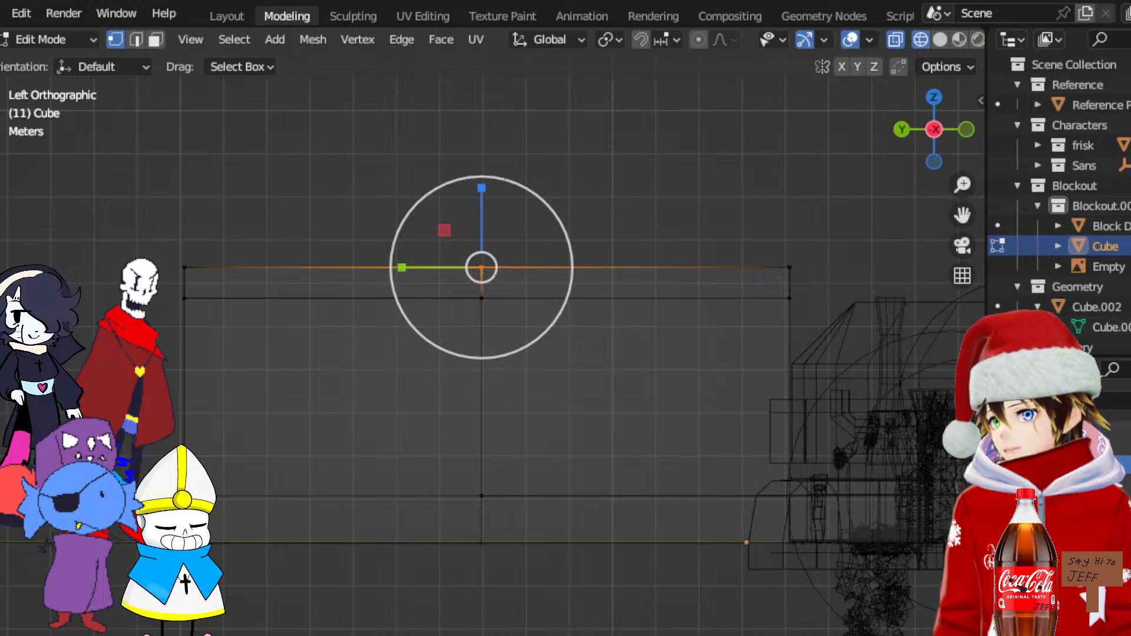
{"action": "left_click_drag", "start_coordinate": [424, 268], "coordinate": [433, 270]}
{"action": "key", "text": "ctrl+z"}
Box-select the roof vertices on the cave-facing side and move them inward along Y to slope that edge
{"action": "left_click_drag", "start_coordinate": [131, 235], "coordinate": [372, 267], "text": "shift"}
{"action": "left_click_drag", "start_coordinate": [752, 215], "coordinate": [832, 275]}
{"action": "left_click_drag", "start_coordinate": [747, 269], "coordinate": [682, 267]}
{"action": "middle_click_drag", "start_coordinate": [683, 266], "coordinate": [245, 242]}
Slope the roof's remaining outer edges by moving their top vertices inward, including along X at both ends of the main room
{"action": "left_click_drag", "start_coordinate": [245, 243], "coordinate": [324, 291]}
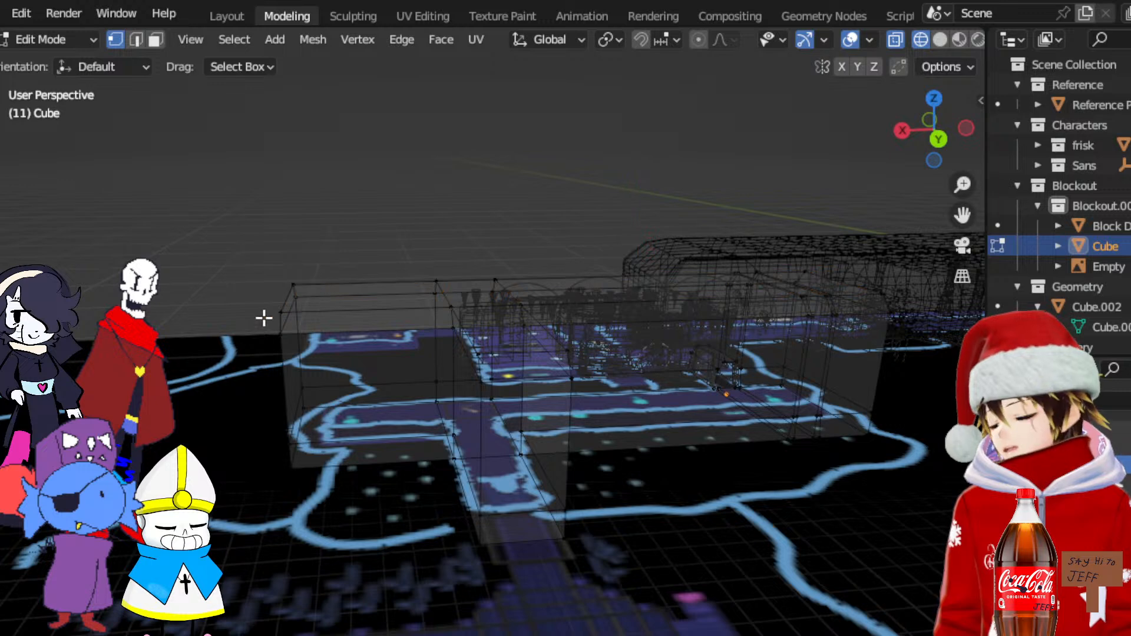
{"action": "left_click", "coordinate": [278, 314]}
{"action": "middle_click_drag", "start_coordinate": [732, 262], "coordinate": [770, 257]}
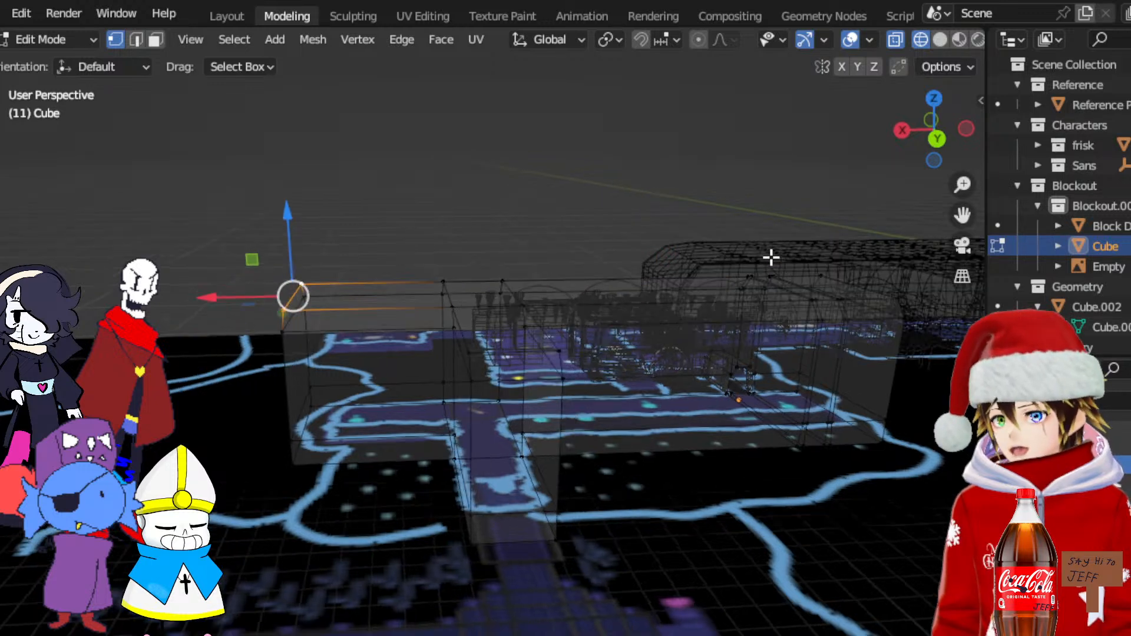
{"action": "left_click", "coordinate": [937, 138]}
{"action": "scroll", "coordinate": [458, 225], "scroll_direction": "up", "scroll_amount": 3}
{"action": "left_click_drag", "start_coordinate": [83, 268], "coordinate": [373, 268]}
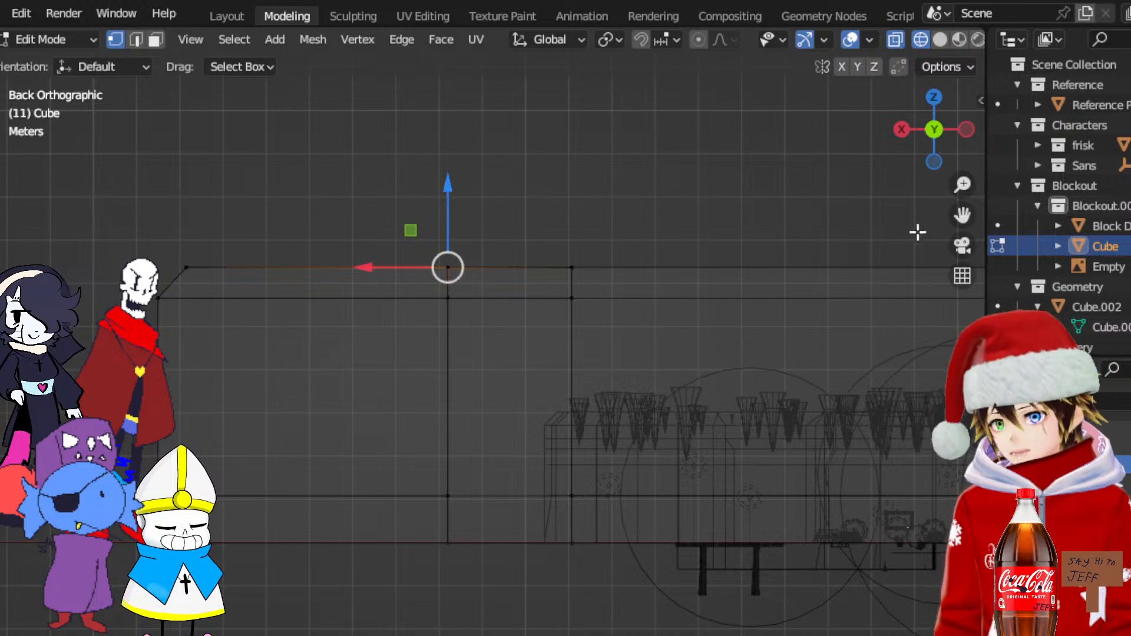
{"action": "left_click_drag", "start_coordinate": [962, 215], "coordinate": [419, 220]}
{"action": "left_click_drag", "start_coordinate": [391, 277], "coordinate": [367, 278]}
Select the side branch's top roof vertices and scale them along X to about 0.72 to slope its long edges
{"action": "middle_click_drag", "start_coordinate": [560, 215], "coordinate": [509, 281]}
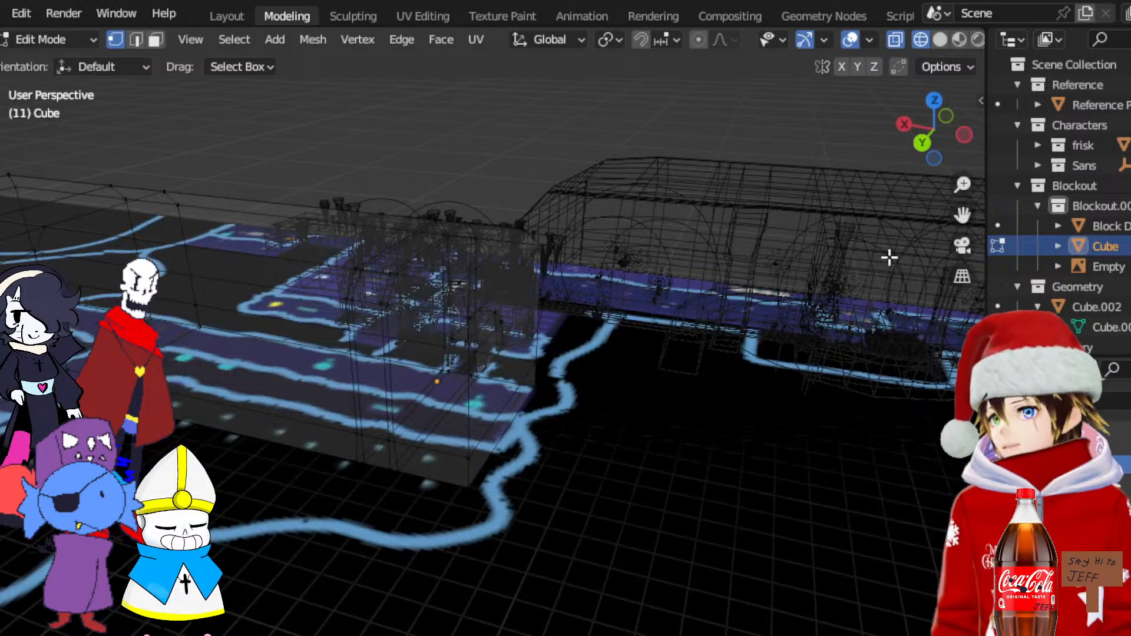
{"action": "left_click_drag", "start_coordinate": [960, 216], "coordinate": [695, 368]}
{"action": "middle_click_drag", "start_coordinate": [694, 369], "coordinate": [675, 352]}
{"action": "left_click", "coordinate": [662, 411]}
{"action": "middle_click_drag", "start_coordinate": [662, 411], "coordinate": [726, 354]}
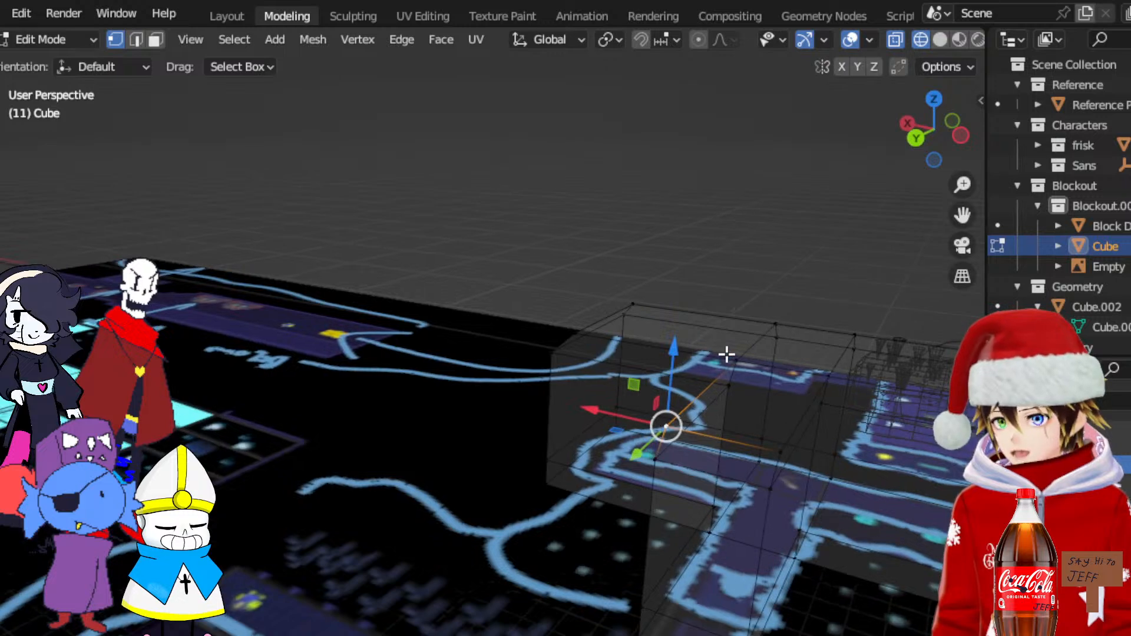
{"action": "left_click", "coordinate": [735, 361], "text": "shift"}
{"action": "left_click", "coordinate": [780, 452], "text": "shift"}
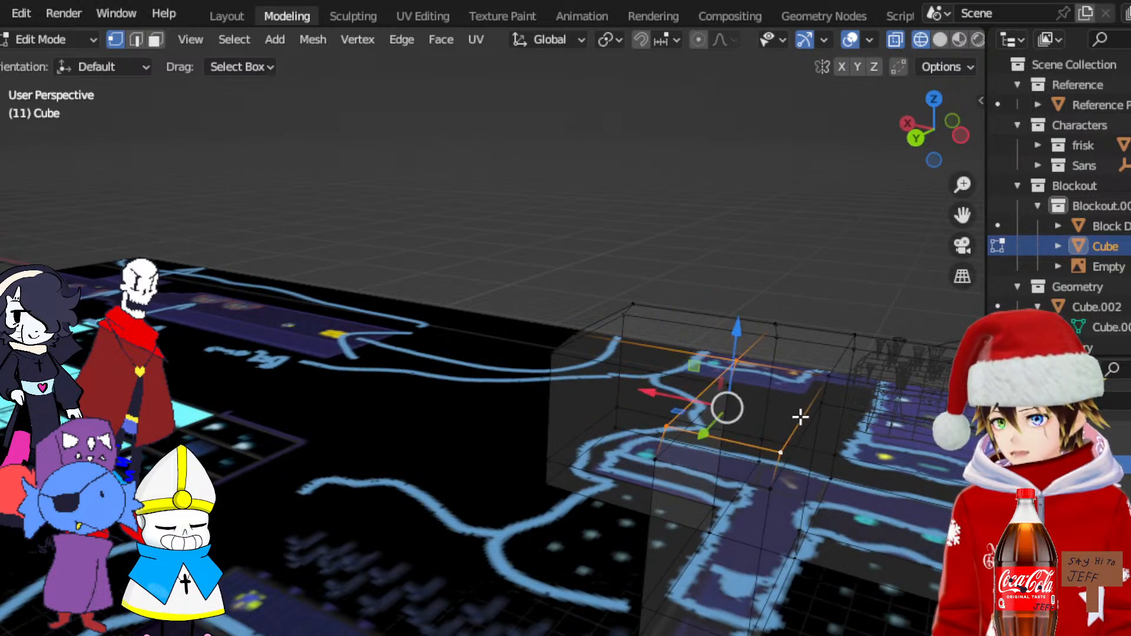
{"action": "middle_click_drag", "start_coordinate": [828, 380], "coordinate": [844, 387]}
{"action": "left_click_drag", "start_coordinate": [966, 216], "coordinate": [872, 330]}
{"action": "key", "text": "s"}
{"action": "key", "text": "x"}
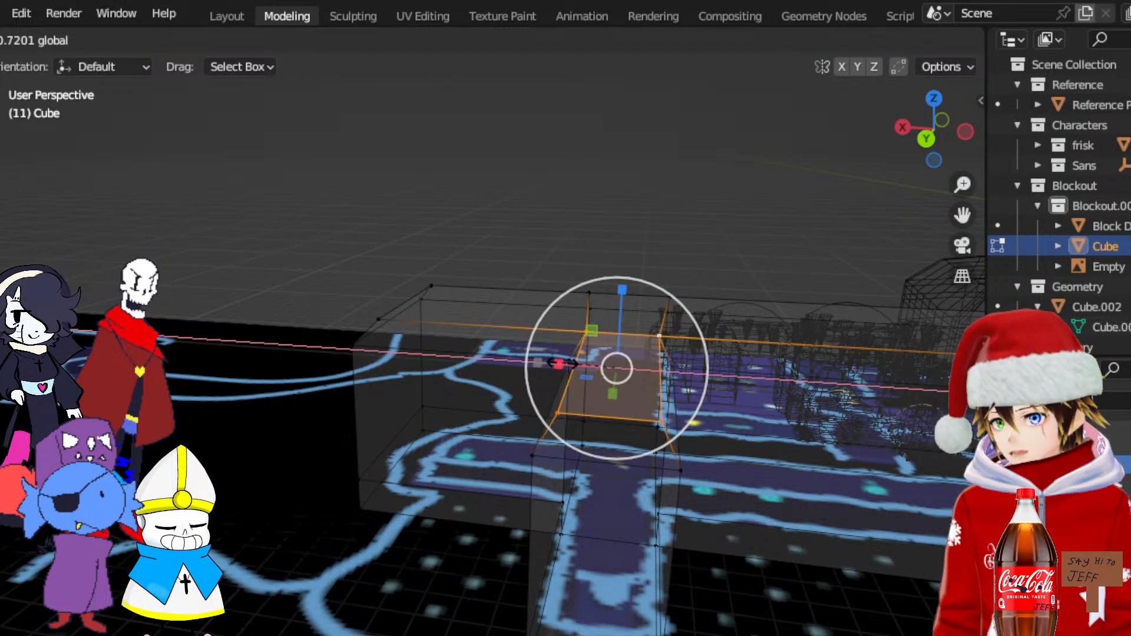
{"action": "left_click", "coordinate": [577, 224]}
{"action": "middle_click_drag", "start_coordinate": [578, 225], "coordinate": [557, 343]}
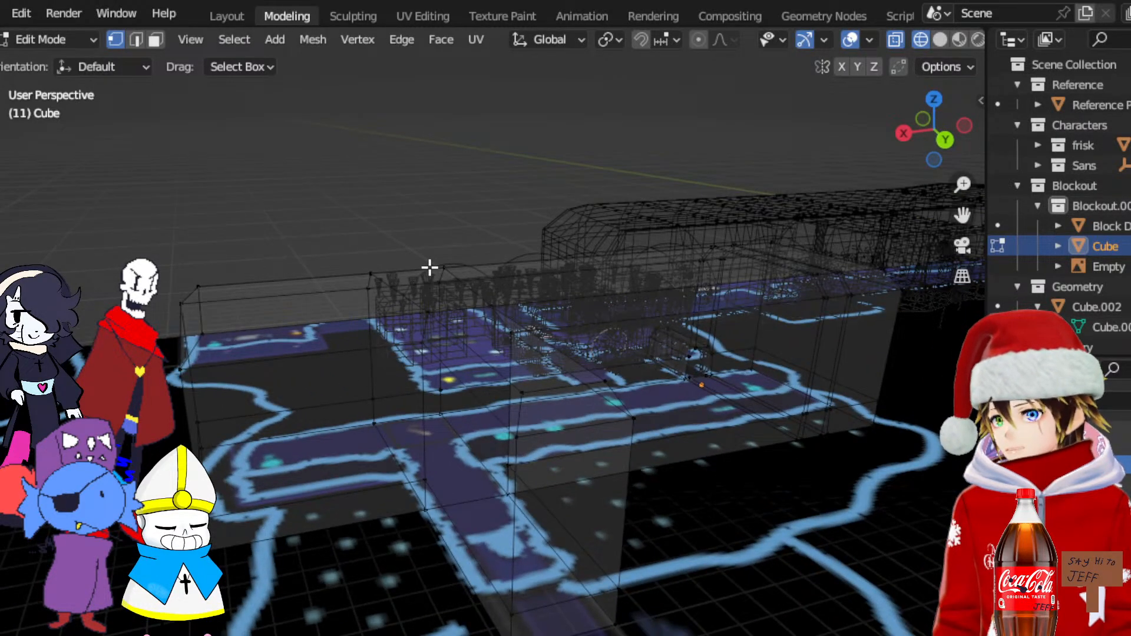
Switch to edge selection and add two lengthwise loop cuts along the side branch, keeping them at their default position
{"action": "middle_click_drag", "start_coordinate": [430, 267], "coordinate": [395, 266]}
{"action": "middle_click_drag", "start_coordinate": [427, 462], "coordinate": [467, 453]}
{"action": "left_click", "coordinate": [133, 43]}
{"action": "middle_click_drag", "start_coordinate": [504, 371], "coordinate": [554, 411]}
{"action": "left_click", "coordinate": [580, 414]}
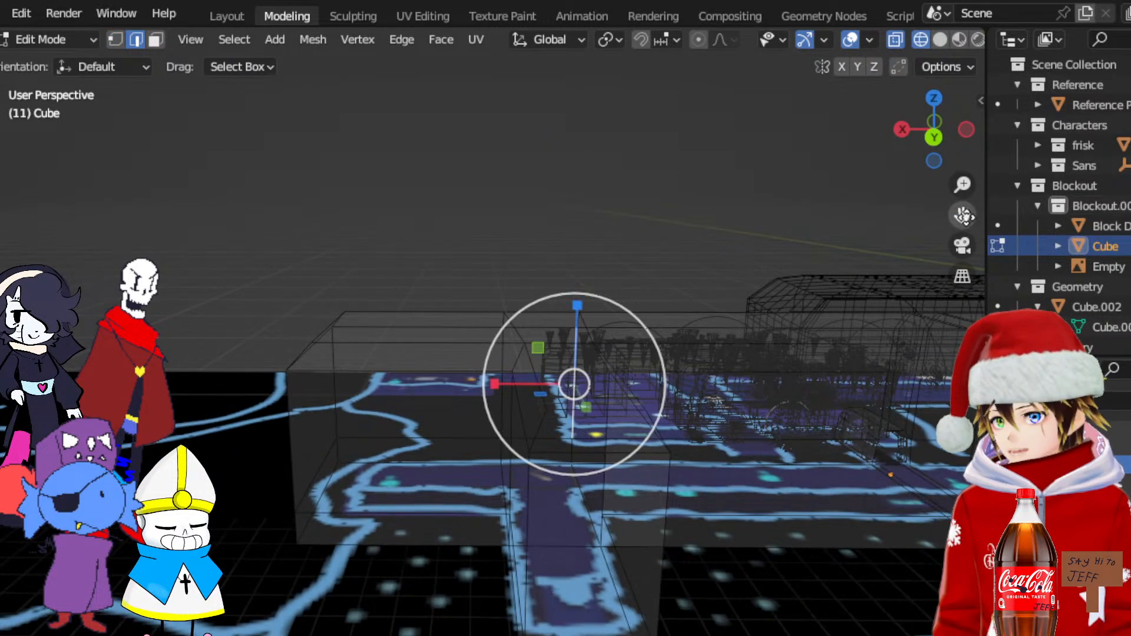
{"action": "left_click_drag", "start_coordinate": [962, 214], "coordinate": [908, 184]}
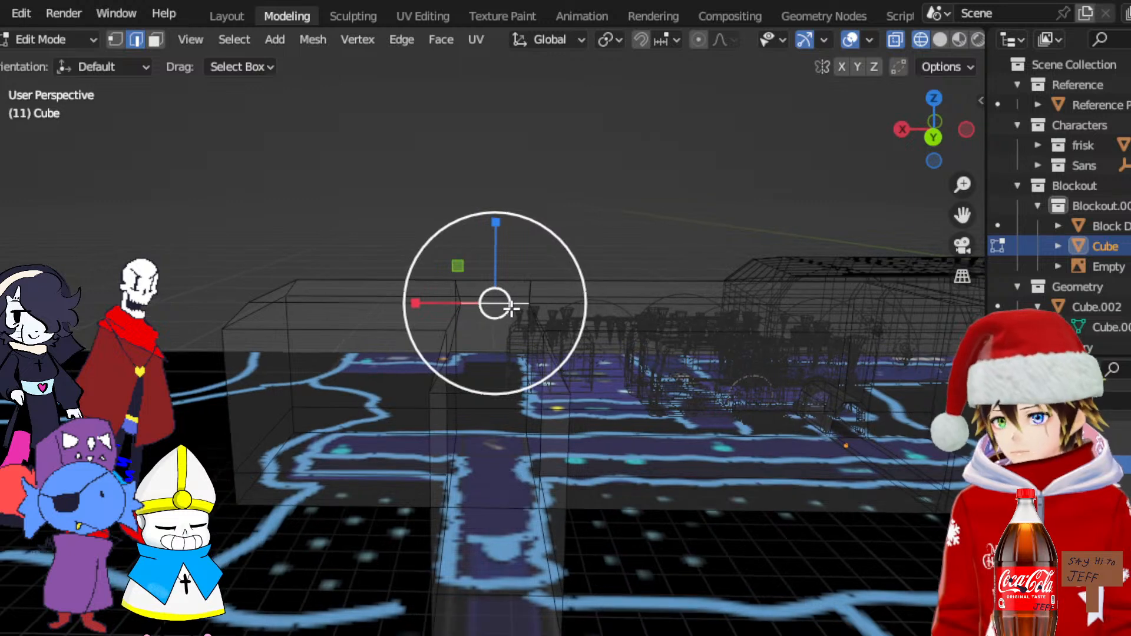
{"action": "right_click", "coordinate": [496, 289]}
{"action": "left_click", "coordinate": [477, 241]}
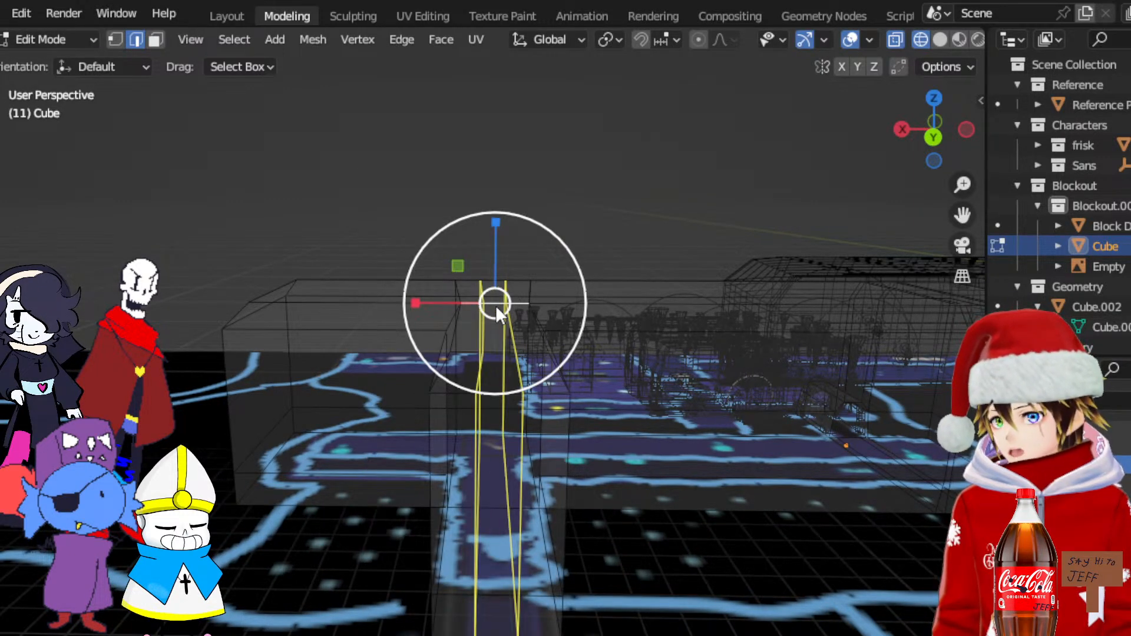
{"action": "left_click", "coordinate": [496, 305]}
{"action": "right_click", "coordinate": [496, 305]}
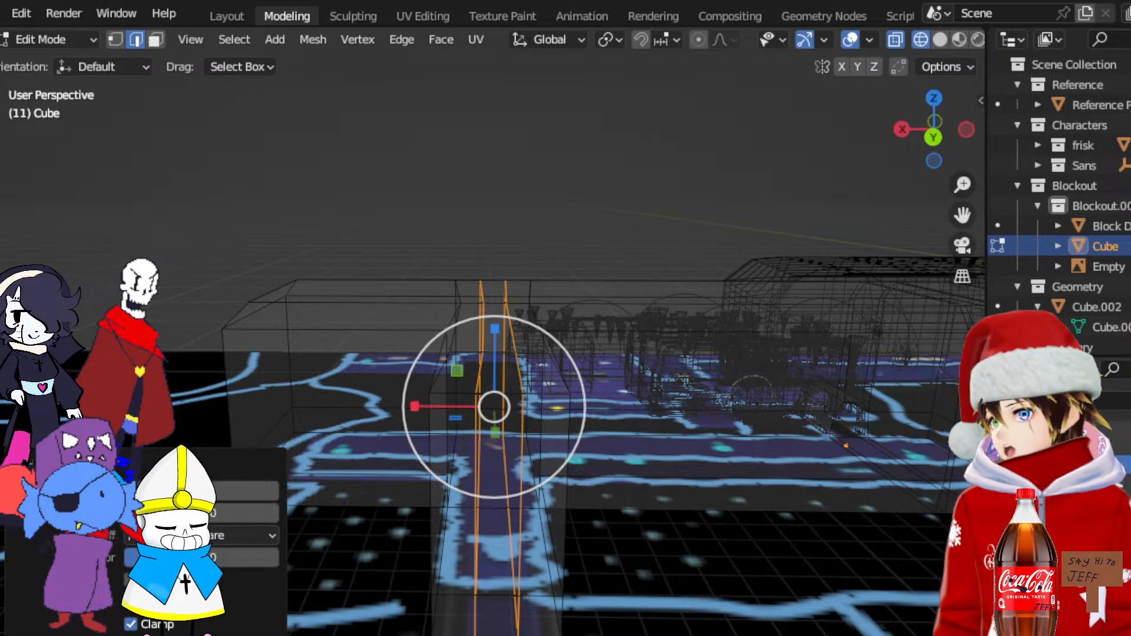
Scale the two new edge loops apart along X so they sit close to the side branch's outer walls
{"action": "left_click", "coordinate": [2, 179]}
{"action": "middle_click_drag", "start_coordinate": [425, 389], "coordinate": [428, 426]}
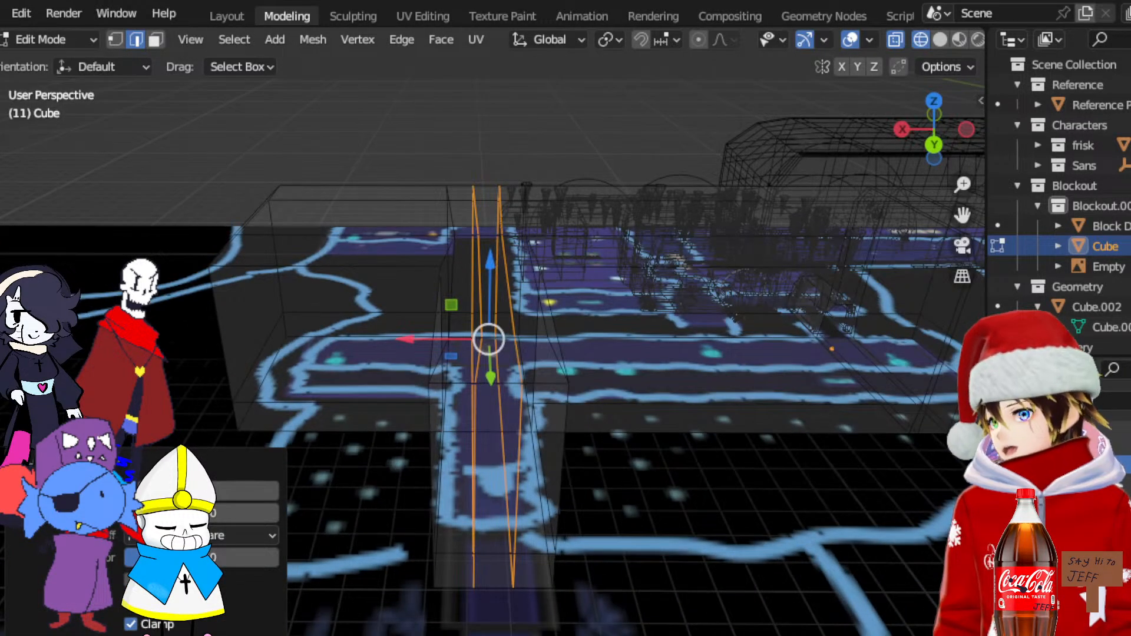
{"action": "left_click_drag", "start_coordinate": [421, 335], "coordinate": [316, 335]}
{"action": "middle_click_drag", "start_coordinate": [316, 321], "coordinate": [518, 442]}
{"action": "middle_click_drag", "start_coordinate": [391, 523], "coordinate": [464, 483]}
{"action": "scroll", "coordinate": [461, 481], "scroll_direction": "down", "scroll_amount": 3}
{"action": "left_click_drag", "start_coordinate": [962, 215], "coordinate": [1096, 158]}
{"action": "middle_click_drag", "start_coordinate": [716, 328], "coordinate": [565, 368]}
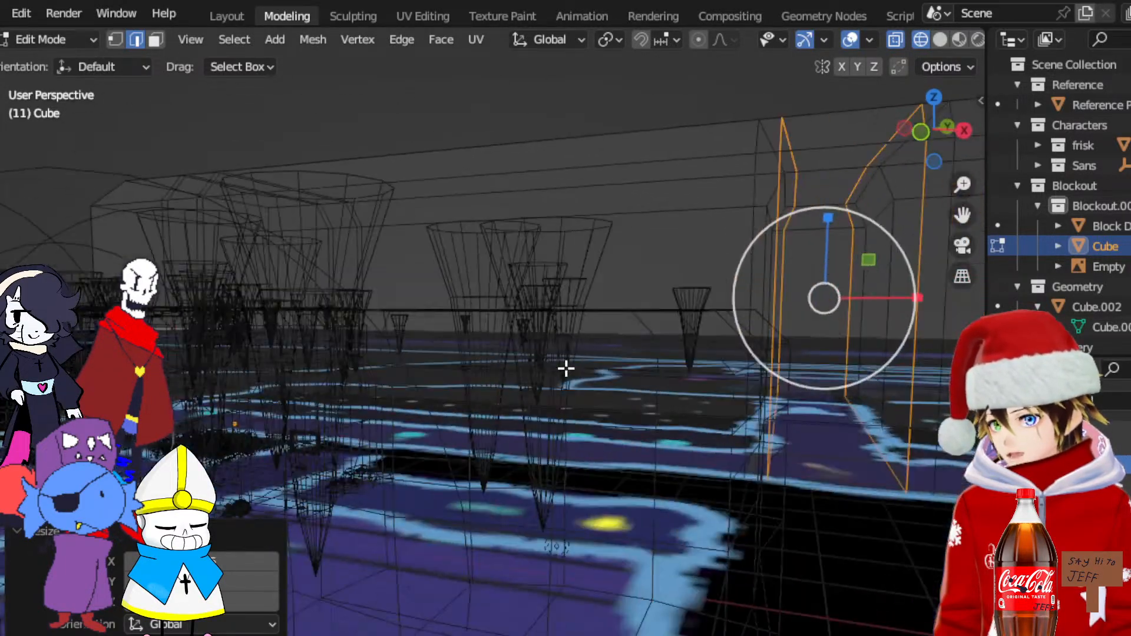
Try raising the horizontal edge between the two loops on the side branch's end wall by about 0.35 m along Z
{"action": "left_click", "coordinate": [921, 131]}
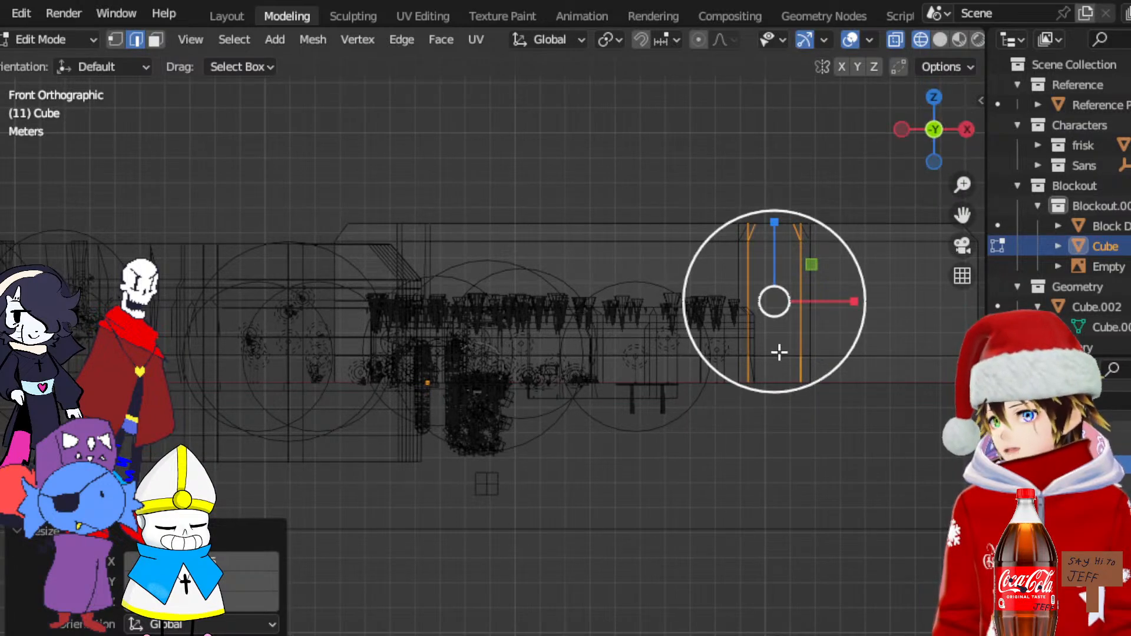
{"action": "middle_click_drag", "start_coordinate": [785, 353], "coordinate": [805, 392]}
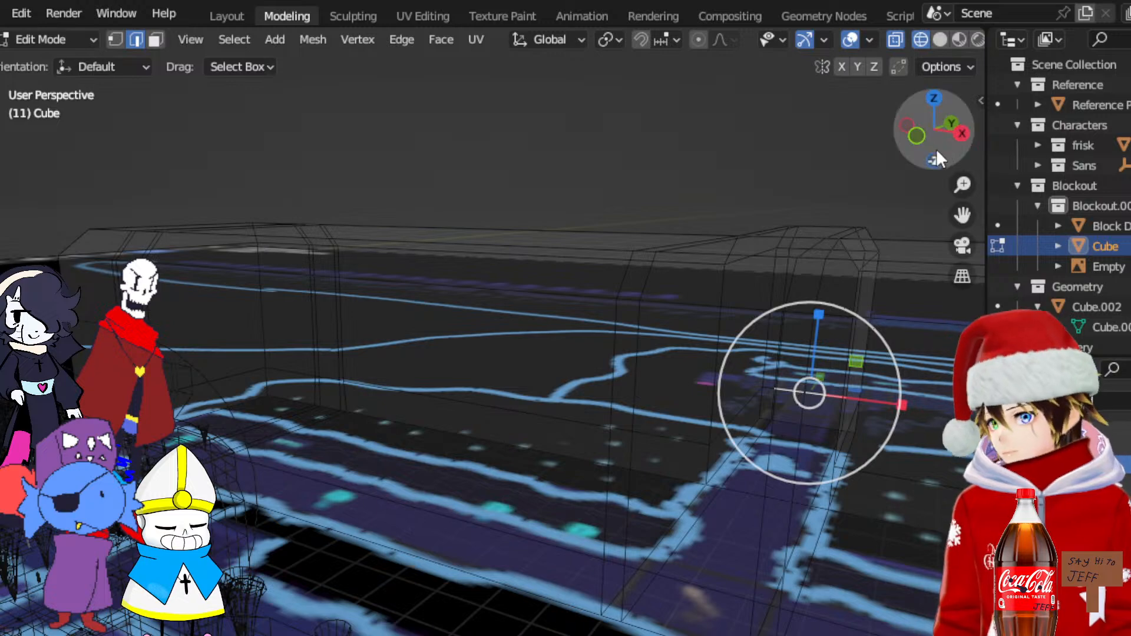
{"action": "left_click", "coordinate": [961, 138]}
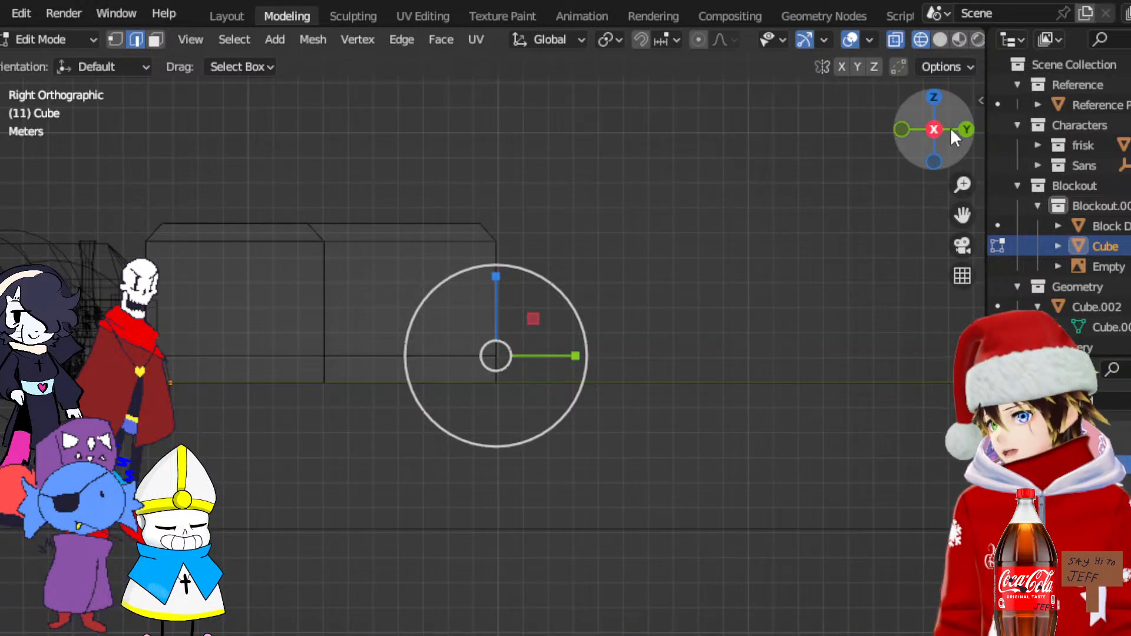
{"action": "left_click", "coordinate": [965, 129]}
{"action": "left_click_drag", "start_coordinate": [966, 217], "coordinate": [1078, 217]}
{"action": "scroll", "coordinate": [406, 338], "scroll_direction": "up", "scroll_amount": 4}
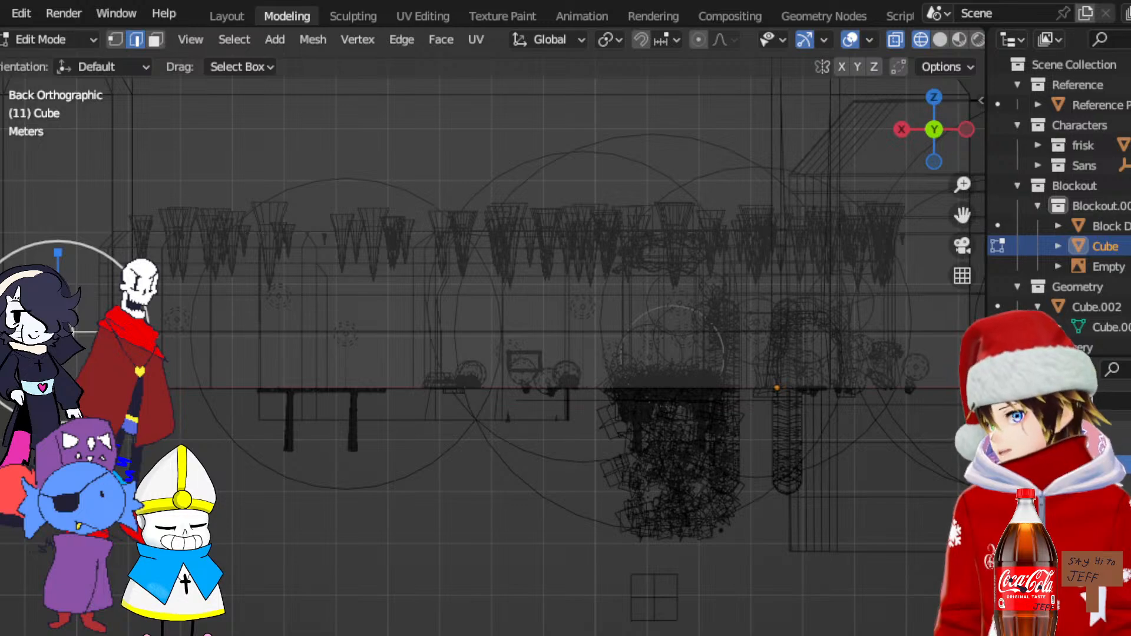
{"action": "key", "text": "g"}
{"action": "key", "text": "z"}
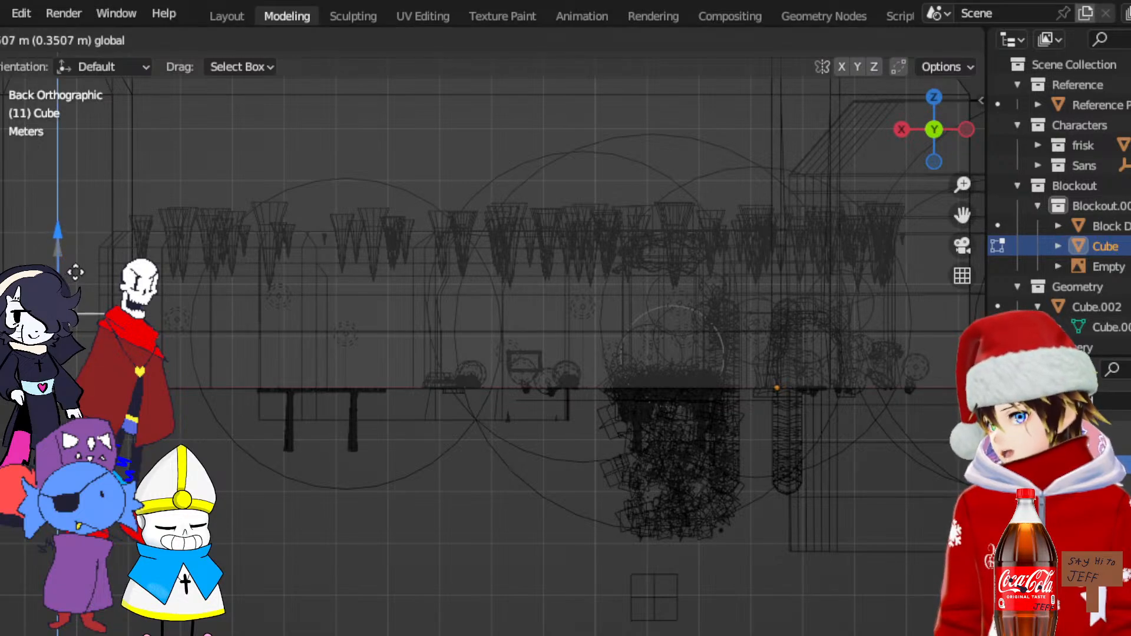
{"action": "left_click", "coordinate": [75, 272]}
{"action": "left_click_drag", "start_coordinate": [961, 216], "coordinate": [1127, 264]}
{"action": "middle_click_drag", "start_coordinate": [420, 285], "coordinate": [502, 322]}
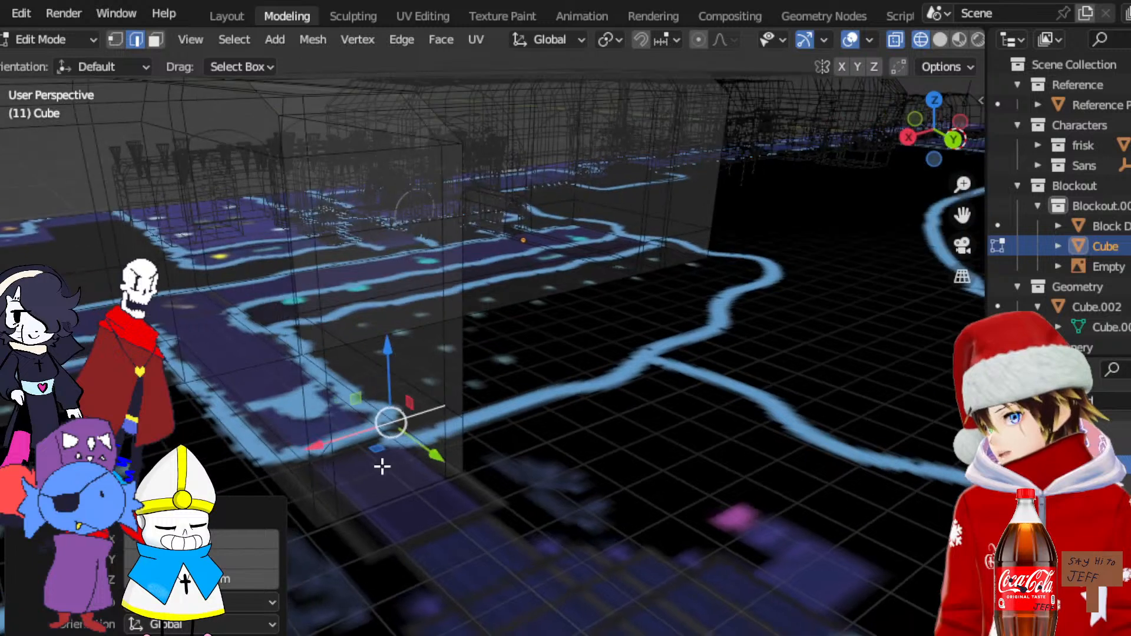
Undo the raise of the end wall's horizontal edge and the selection changes made around it
{"action": "middle_click_drag", "start_coordinate": [361, 472], "coordinate": [320, 467]}
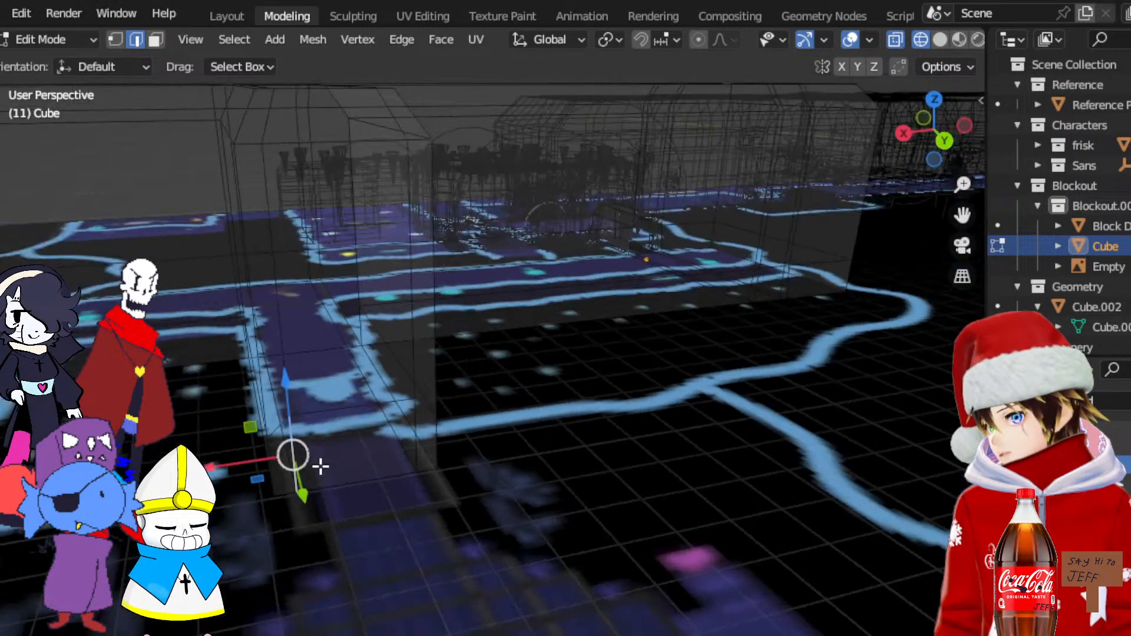
{"action": "left_click", "coordinate": [319, 411]}
{"action": "key", "text": "1"}
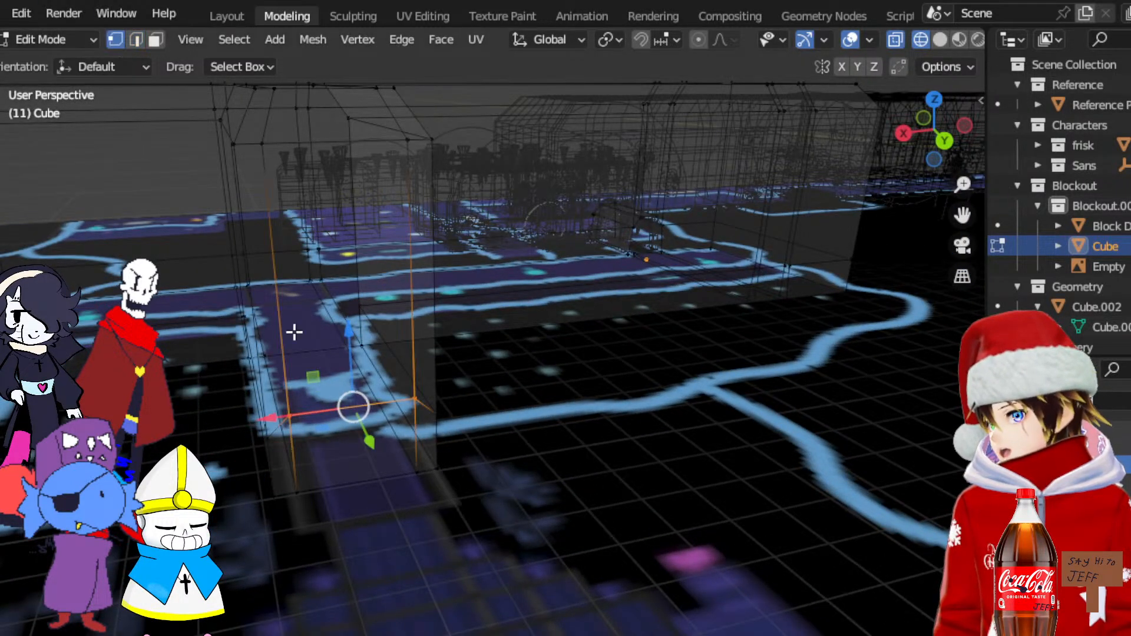
{"action": "left_click", "coordinate": [290, 416]}
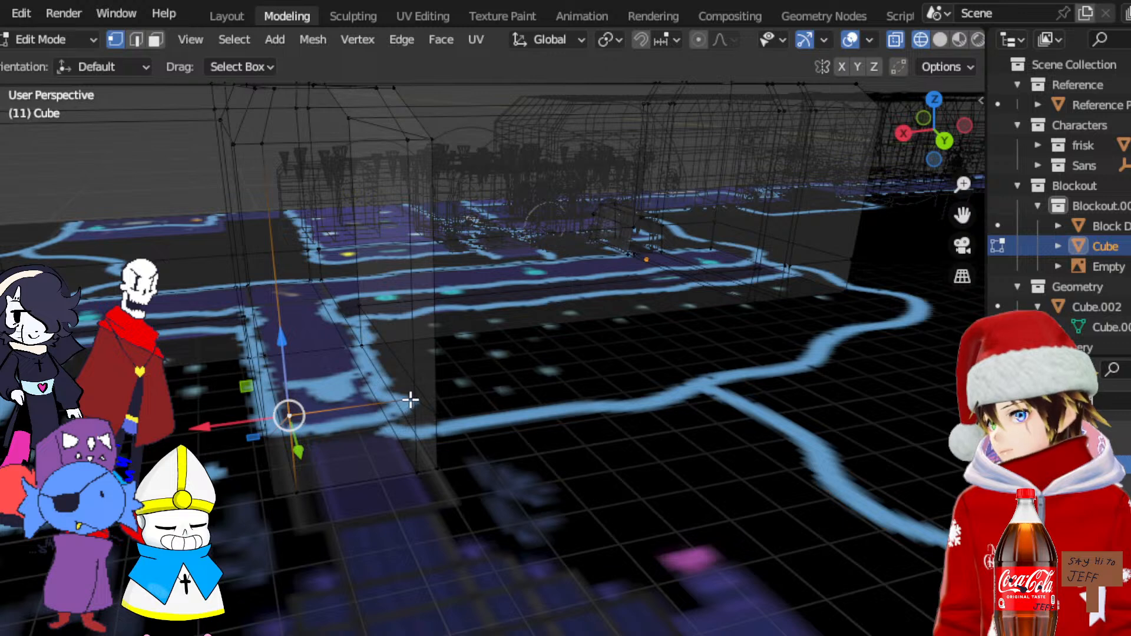
{"action": "key", "text": "ctrl+z"}
{"action": "key", "text": "ctrl+z"}
{"action": "key", "text": "ctrl+z"}
{"action": "key", "text": "ctrl+z"}
{"action": "key", "text": "ctrl+z"}
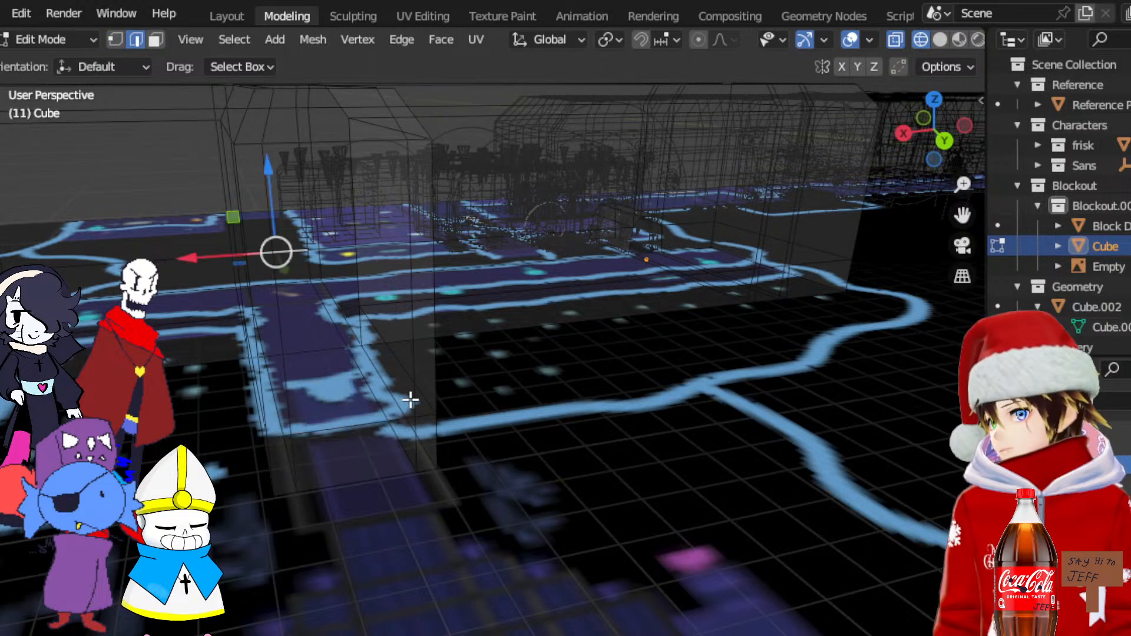
{"action": "left_click", "coordinate": [353, 437]}
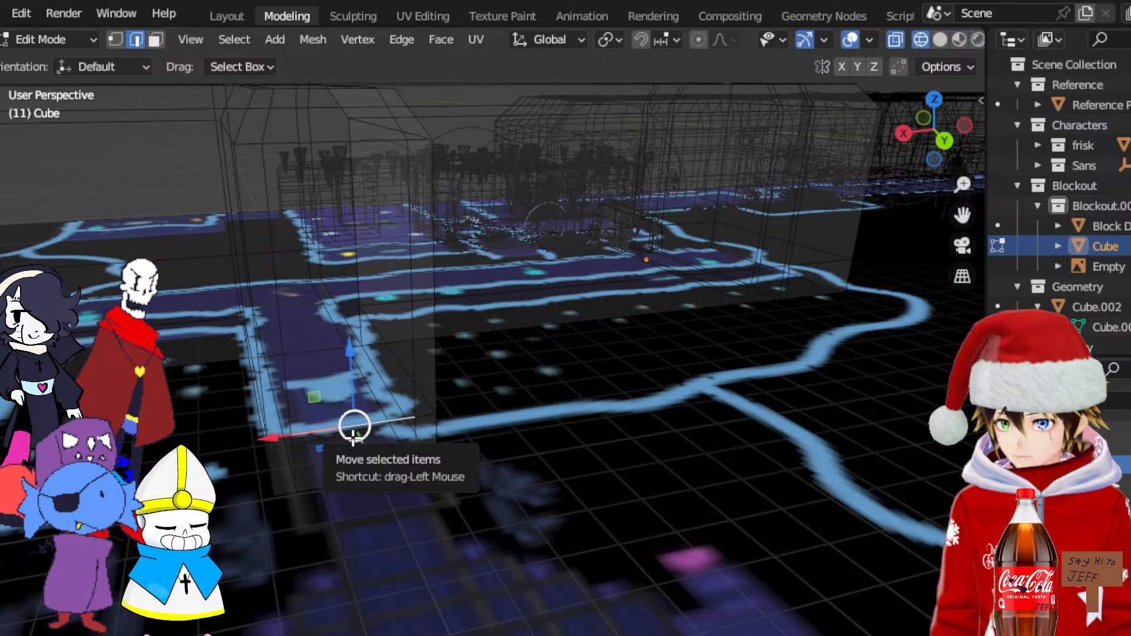
{"action": "key", "text": "ctrl+z"}
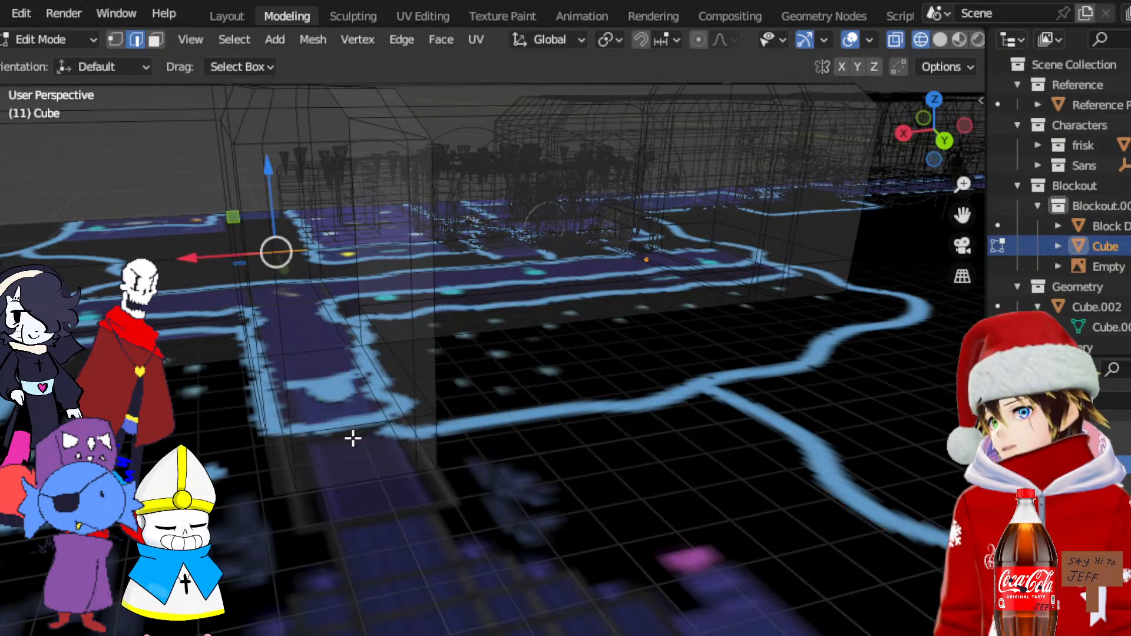
{"action": "left_click", "coordinate": [353, 438], "text": "alt"}
{"action": "key", "text": "ctrl+z"}
Switch to Object Mode and examine the blockout's overall shape and its connecting doorway from several sides
{"action": "middle_click_drag", "start_coordinate": [446, 454], "coordinate": [513, 335]}
{"action": "left_click", "coordinate": [43, 39]}
{"action": "left_click", "coordinate": [45, 73]}
{"action": "middle_click_drag", "start_coordinate": [330, 342], "coordinate": [605, 362]}
{"action": "scroll", "coordinate": [601, 312], "scroll_direction": "down", "scroll_amount": 1}
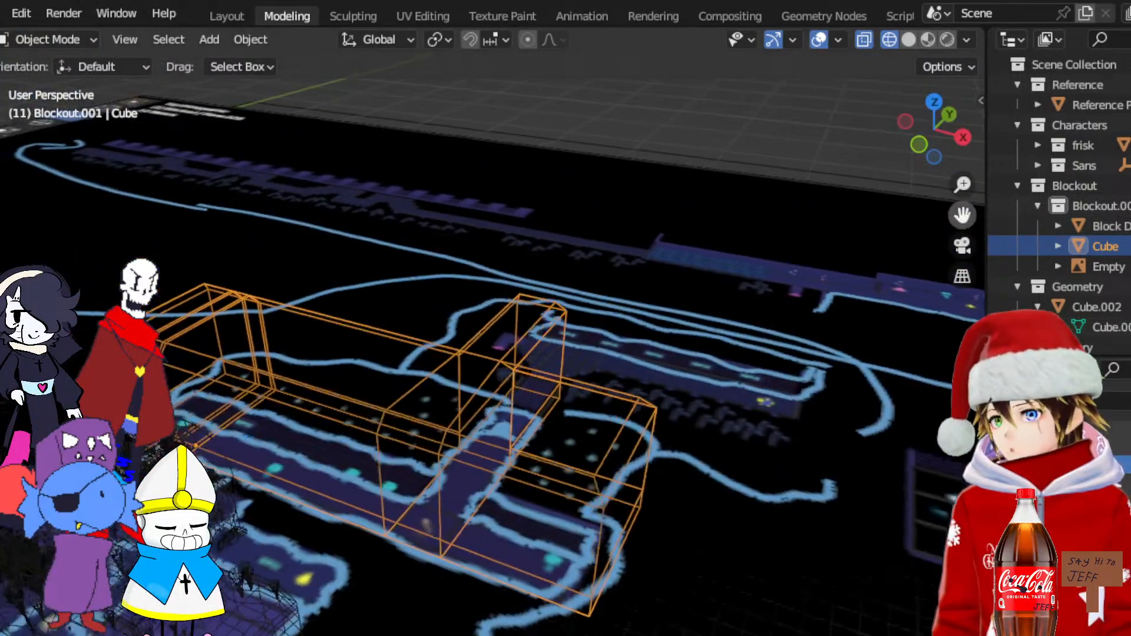
{"action": "middle_click_drag", "start_coordinate": [580, 312], "coordinate": [663, 317]}
{"action": "middle_click_drag", "start_coordinate": [454, 312], "coordinate": [556, 308]}
{"action": "scroll", "coordinate": [521, 366], "scroll_direction": "up", "scroll_amount": 2}
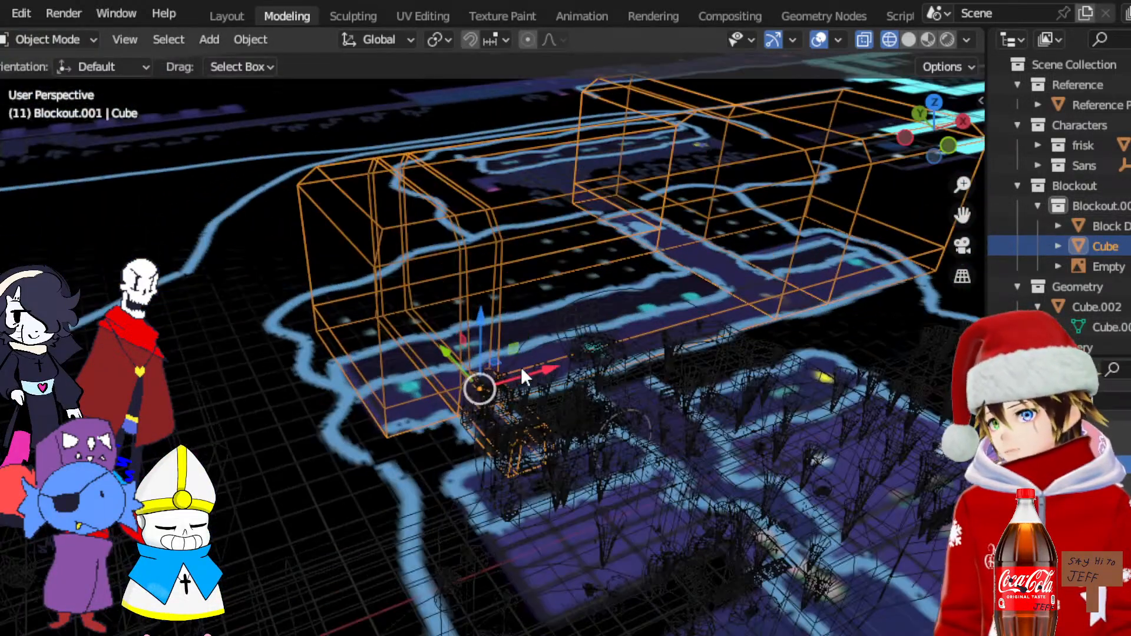
{"action": "middle_click_drag", "start_coordinate": [560, 439], "coordinate": [631, 441]}
{"action": "scroll", "coordinate": [632, 441], "scroll_direction": "up", "scroll_amount": 2}
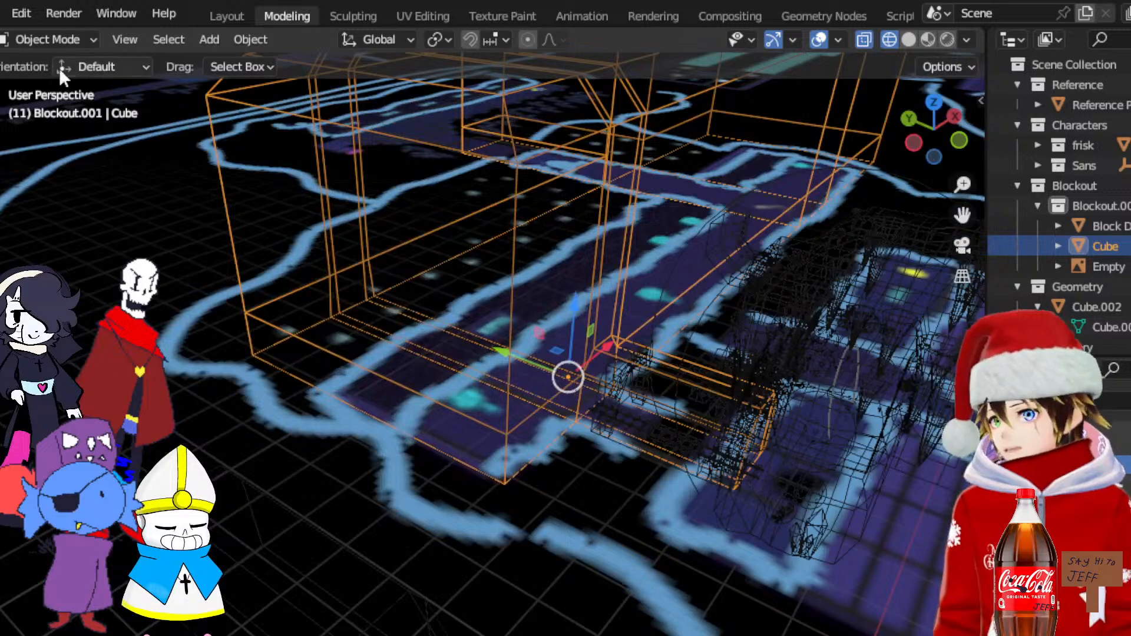
Delete the end face of the connecting doorway tunnel on the cave side in Edit Mode and return to Object Mode
{"action": "left_click", "coordinate": [63, 36]}
{"action": "left_click", "coordinate": [82, 85]}
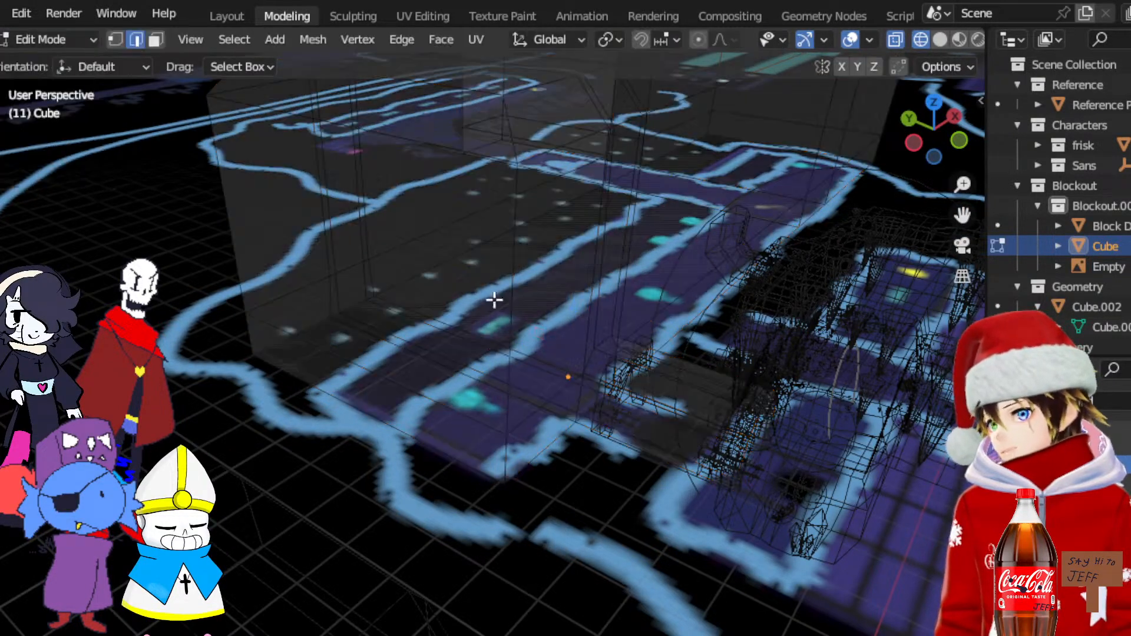
{"action": "left_click_drag", "start_coordinate": [770, 546], "coordinate": [635, 379]}
{"action": "middle_click_drag", "start_coordinate": [651, 430], "coordinate": [684, 431]}
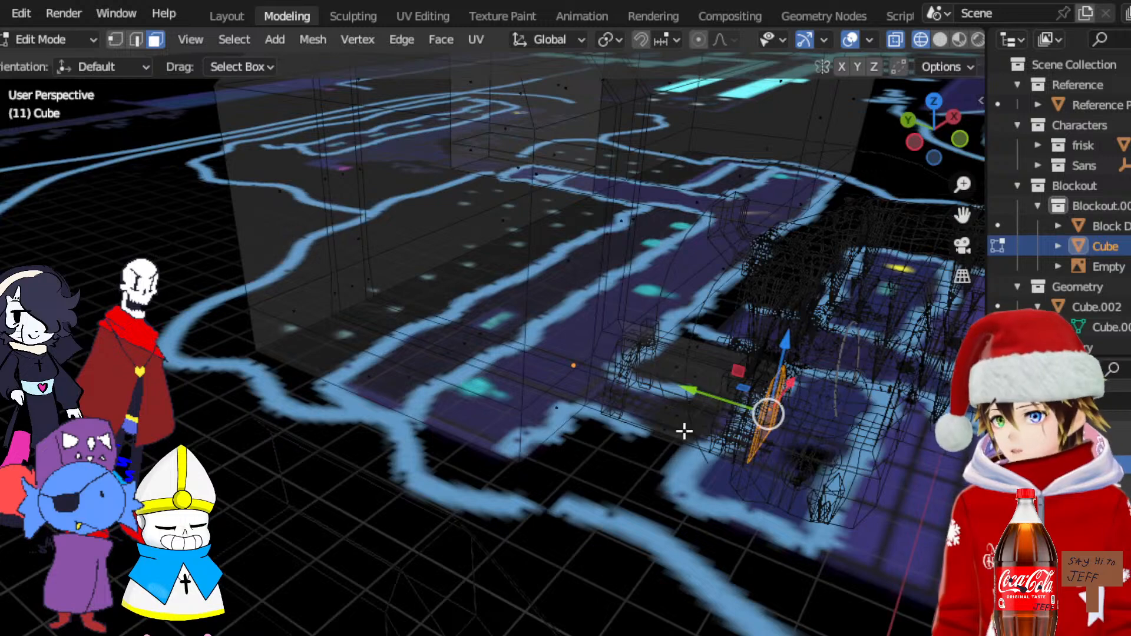
{"action": "key", "text": "x"}
{"action": "left_click", "coordinate": [644, 479]}
{"action": "left_click", "coordinate": [85, 39]}
{"action": "left_click", "coordinate": [42, 55]}
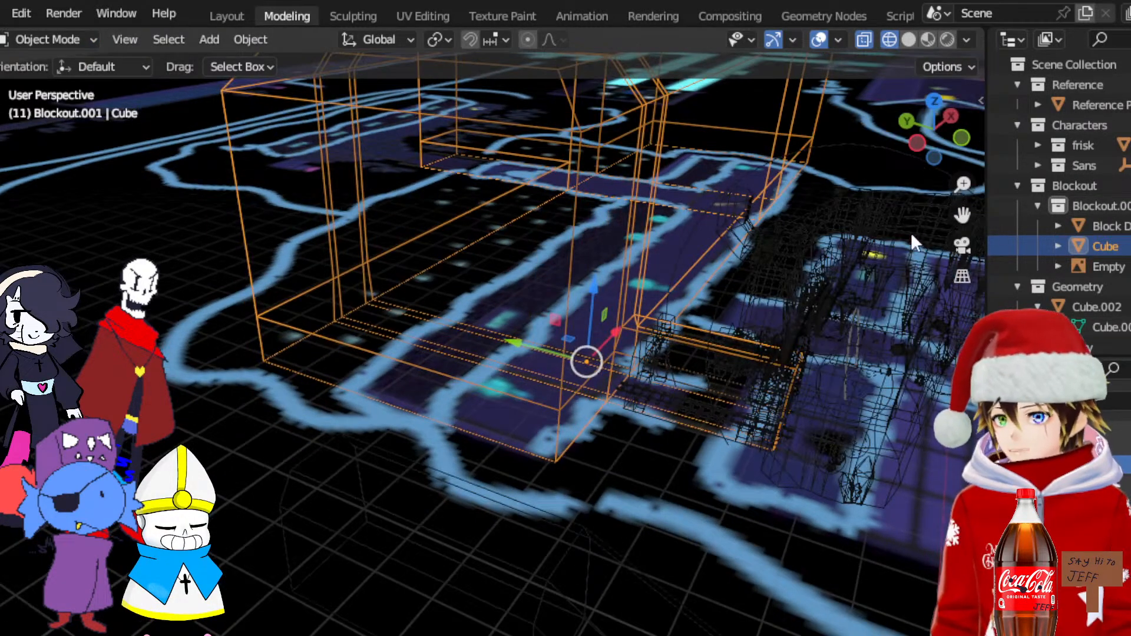
{"action": "left_click_drag", "start_coordinate": [958, 221], "coordinate": [907, 389]}
{"action": "middle_click_drag", "start_coordinate": [842, 235], "coordinate": [758, 233]}
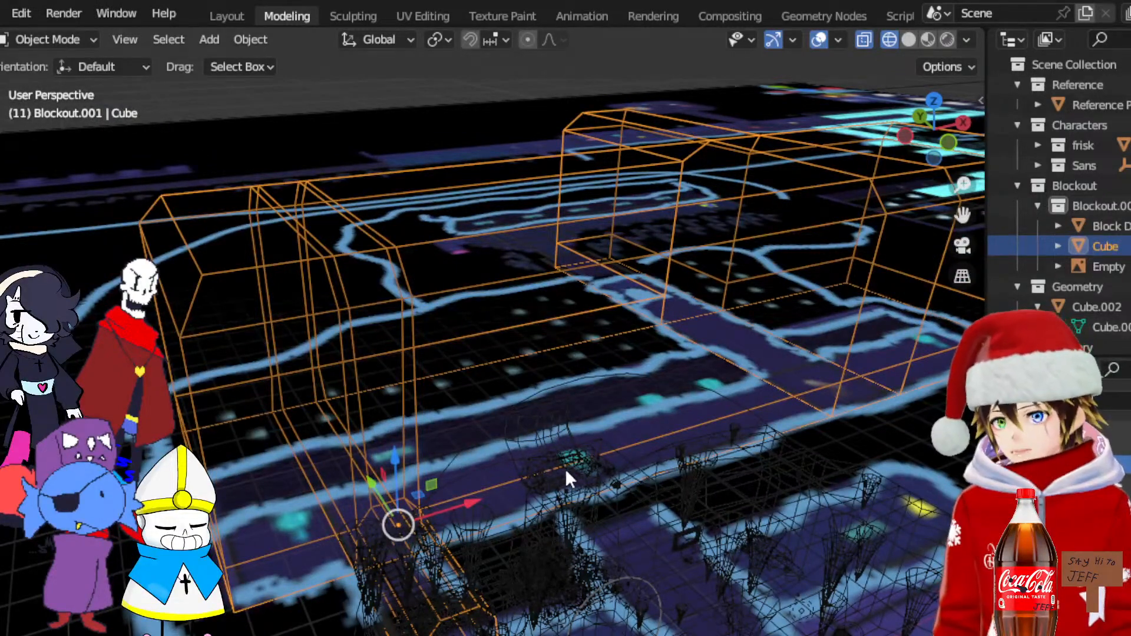
Select the hanging roof rocks of the existing cave and display their Roof Rocks node tree in an enlarged Geometry Nodes editor
{"action": "left_click", "coordinate": [780, 535]}
{"action": "key", "text": "KP_Decimal"}
{"action": "middle_click_drag", "start_coordinate": [779, 536], "coordinate": [536, 376]}
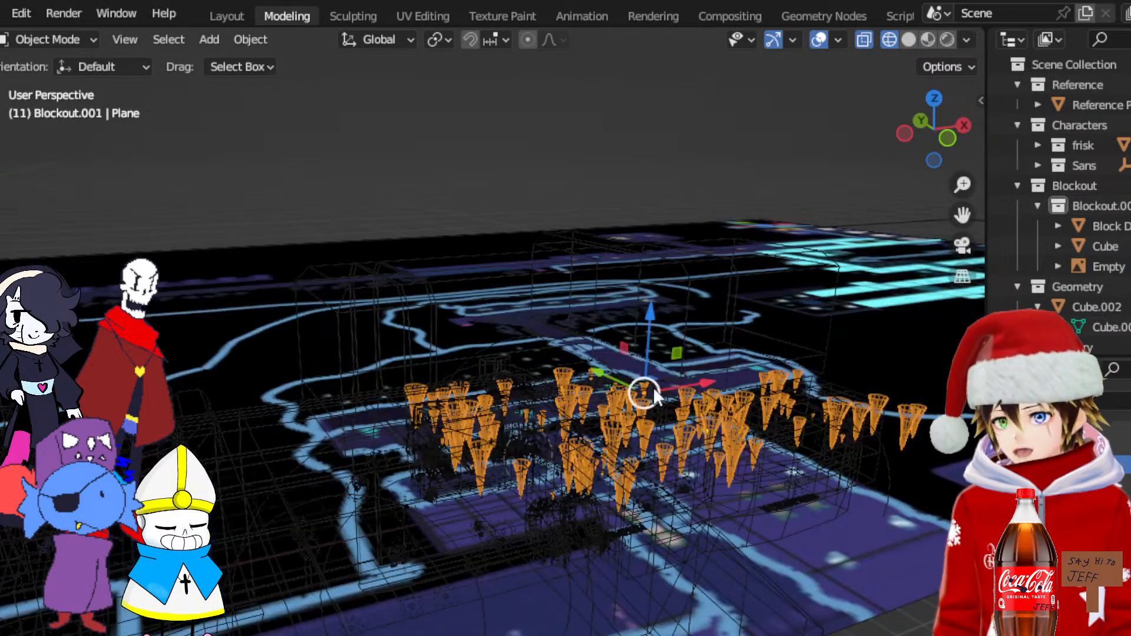
{"action": "left_click_drag", "start_coordinate": [962, 215], "coordinate": [864, 180]}
{"action": "scroll", "coordinate": [703, 339], "scroll_direction": "up", "scroll_amount": 2}
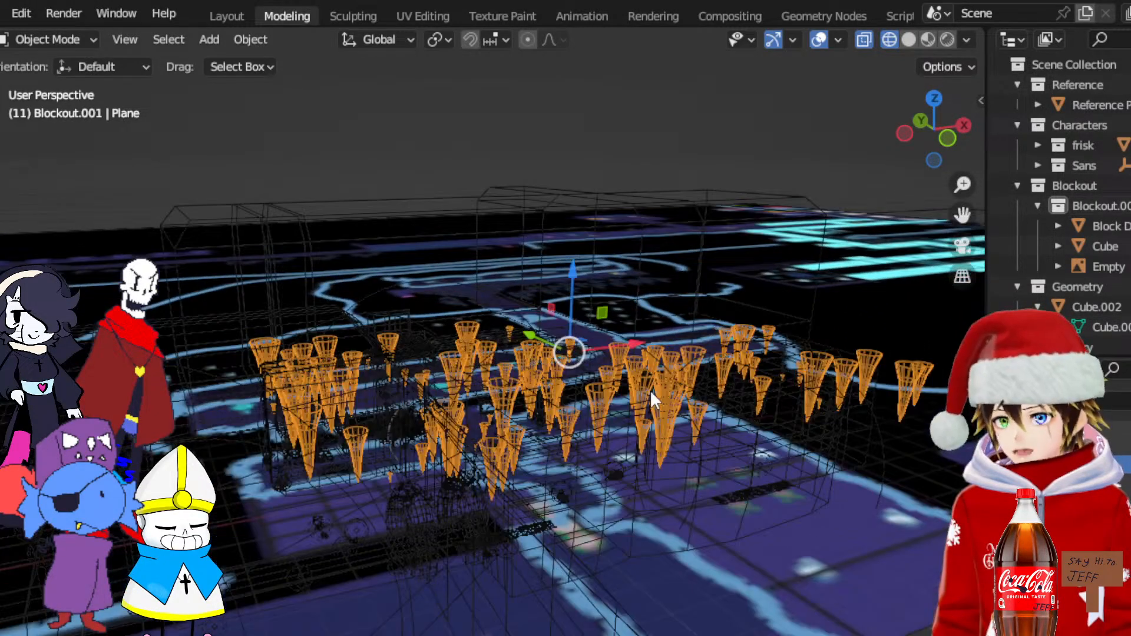
{"action": "middle_click_drag", "start_coordinate": [529, 392], "coordinate": [621, 401]}
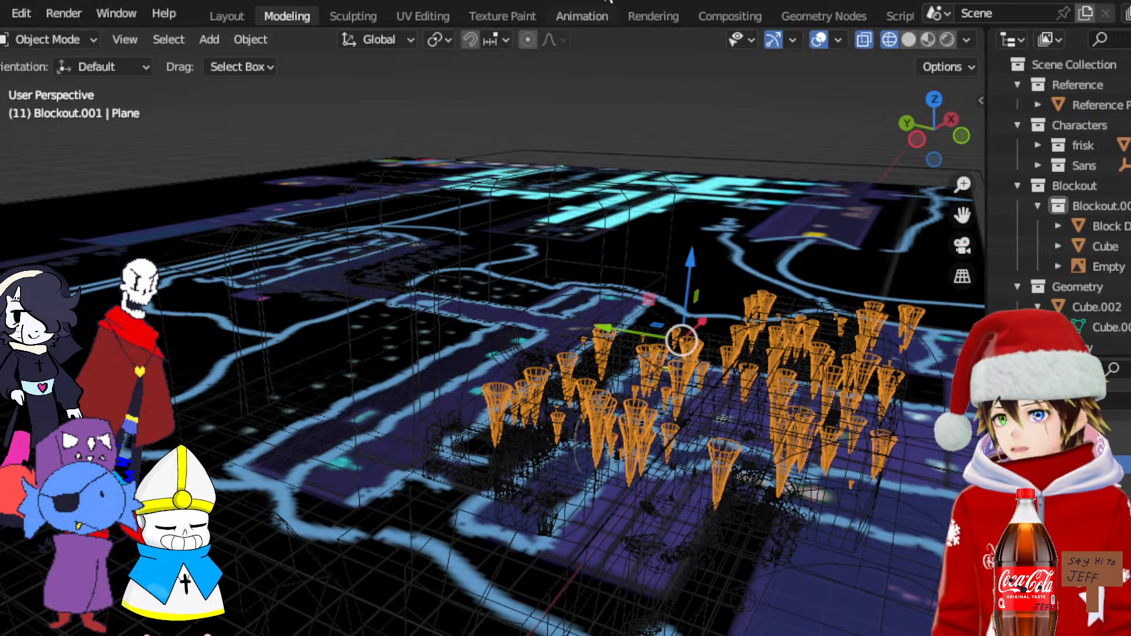
{"action": "left_click", "coordinate": [823, 16]}
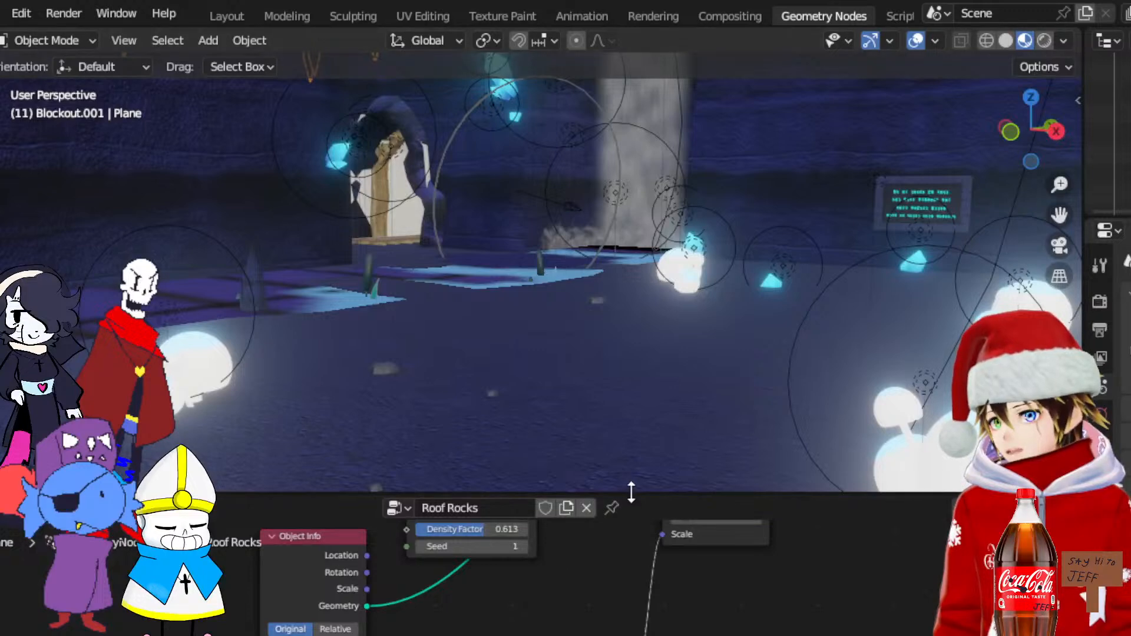
{"action": "left_click_drag", "start_coordinate": [643, 495], "coordinate": [669, 134]}
{"action": "key", "text": "Home"}
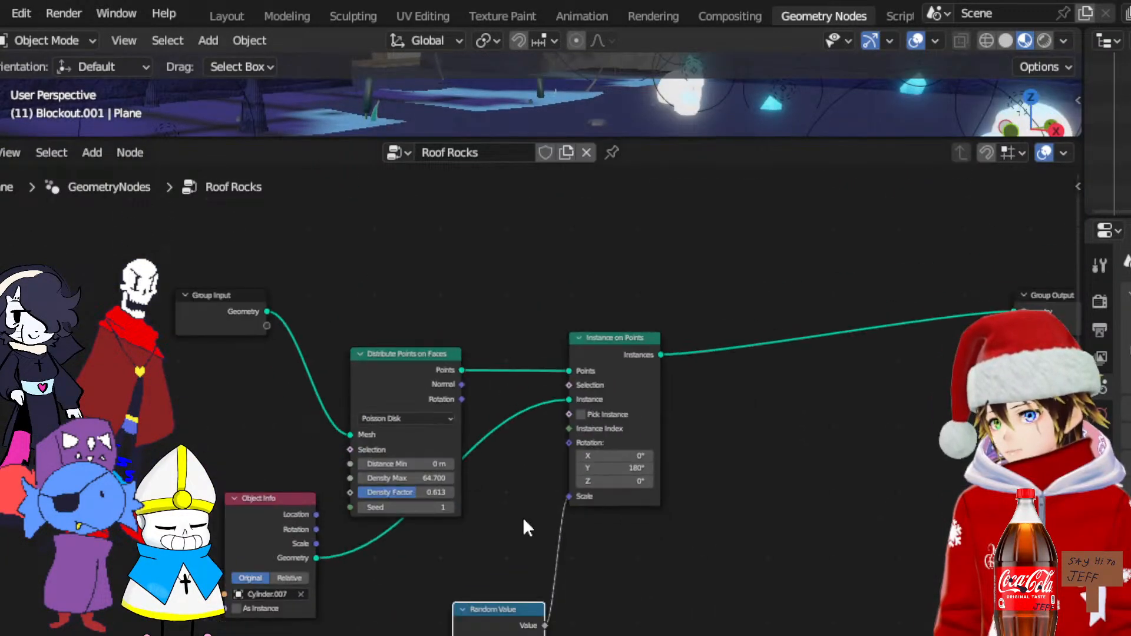
Examine the Distribute Points on Faces, Object Info, Instance on Points and Random Value nodes of the Roof Rocks tree
{"action": "scroll", "coordinate": [520, 526], "scroll_direction": "up", "scroll_amount": 4}
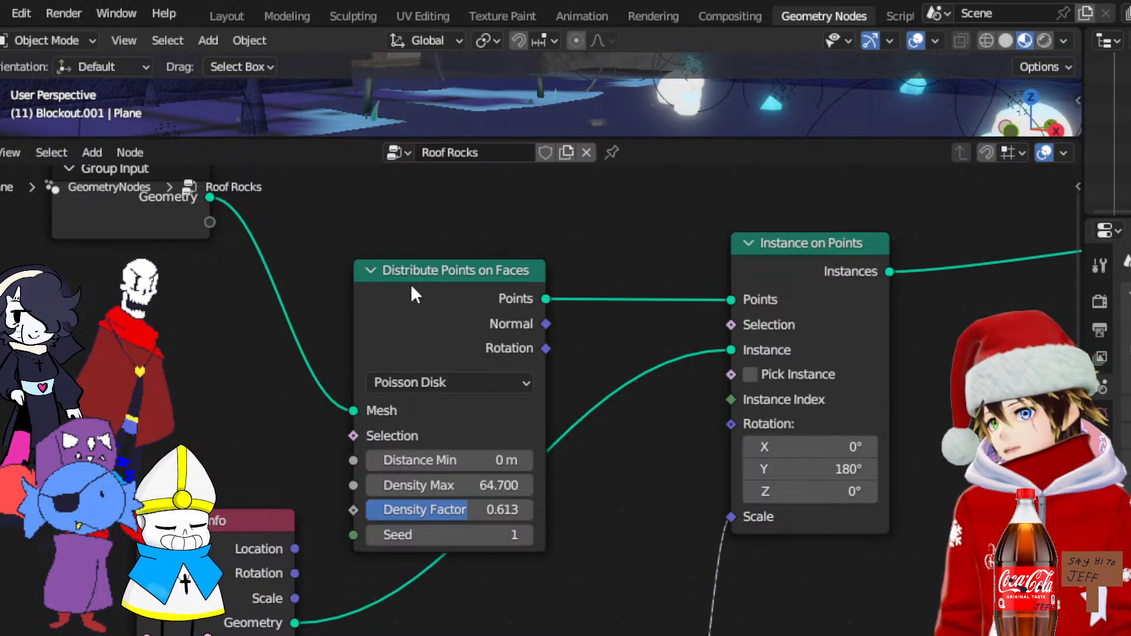
{"action": "left_click", "coordinate": [442, 293]}
{"action": "middle_click_drag", "start_coordinate": [450, 352], "coordinate": [427, 338]}
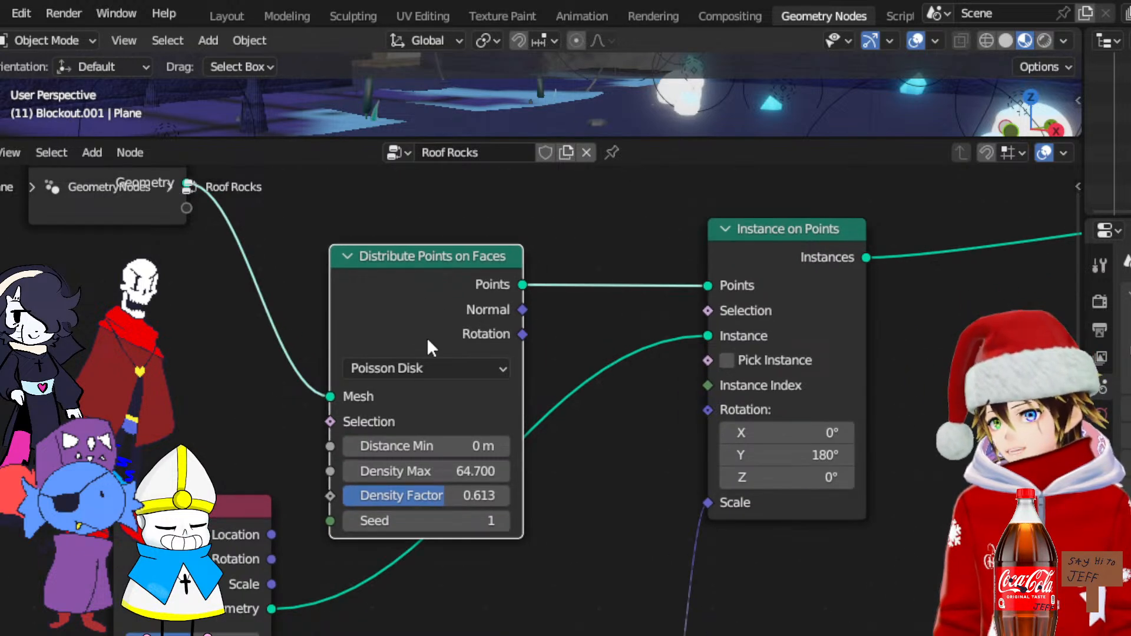
{"action": "scroll", "coordinate": [428, 342], "scroll_direction": "down", "scroll_amount": 1}
{"action": "middle_click_drag", "start_coordinate": [384, 469], "coordinate": [415, 420]}
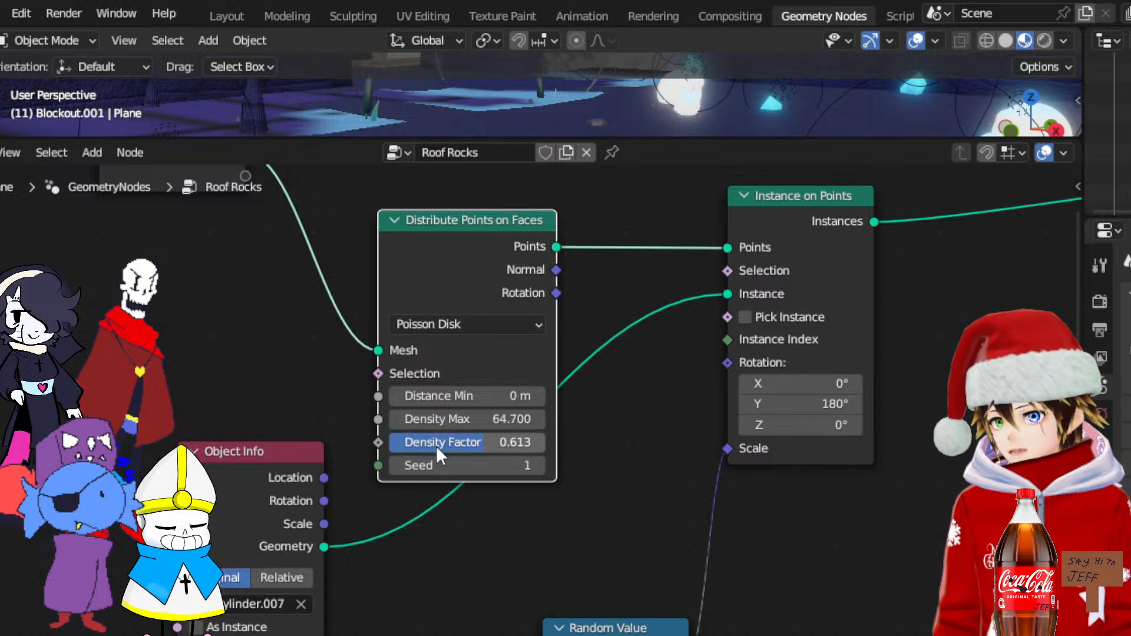
{"action": "left_click_drag", "start_coordinate": [220, 476], "coordinate": [230, 520]}
{"action": "middle_click_drag", "start_coordinate": [355, 635], "coordinate": [326, 607]}
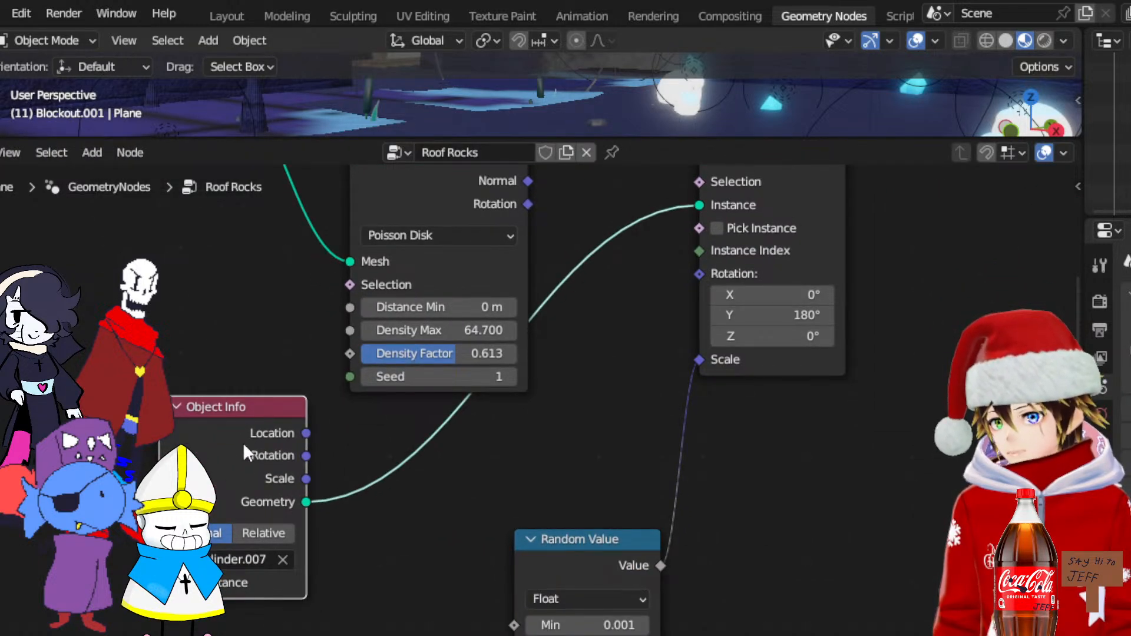
{"action": "middle_click_drag", "start_coordinate": [581, 408], "coordinate": [584, 223]}
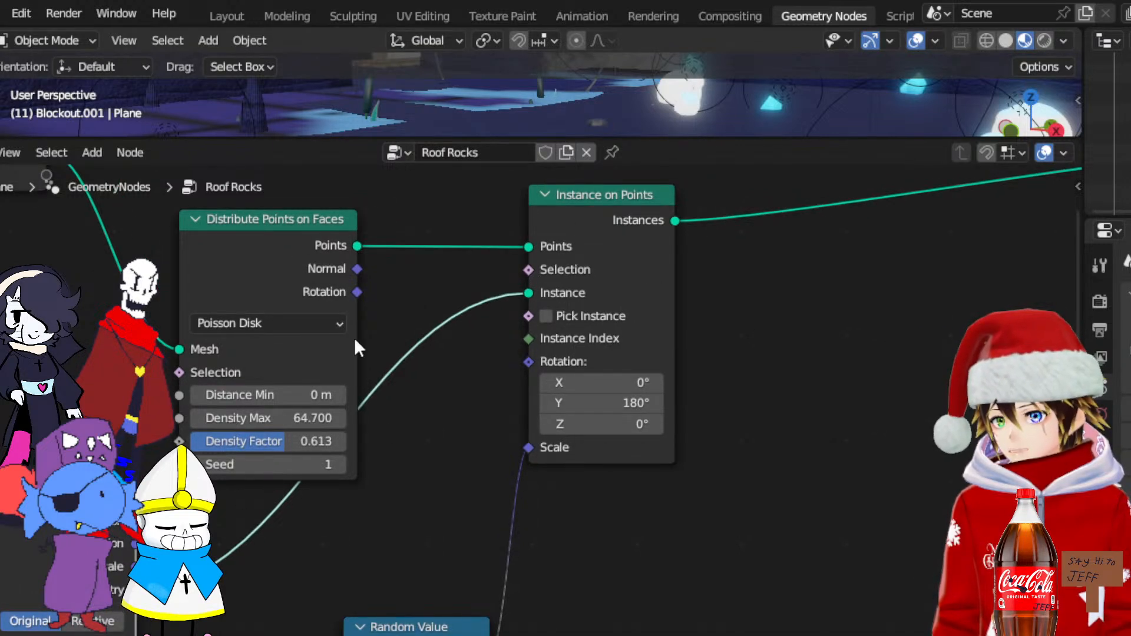
{"action": "middle_click_drag", "start_coordinate": [428, 454], "coordinate": [434, 397]}
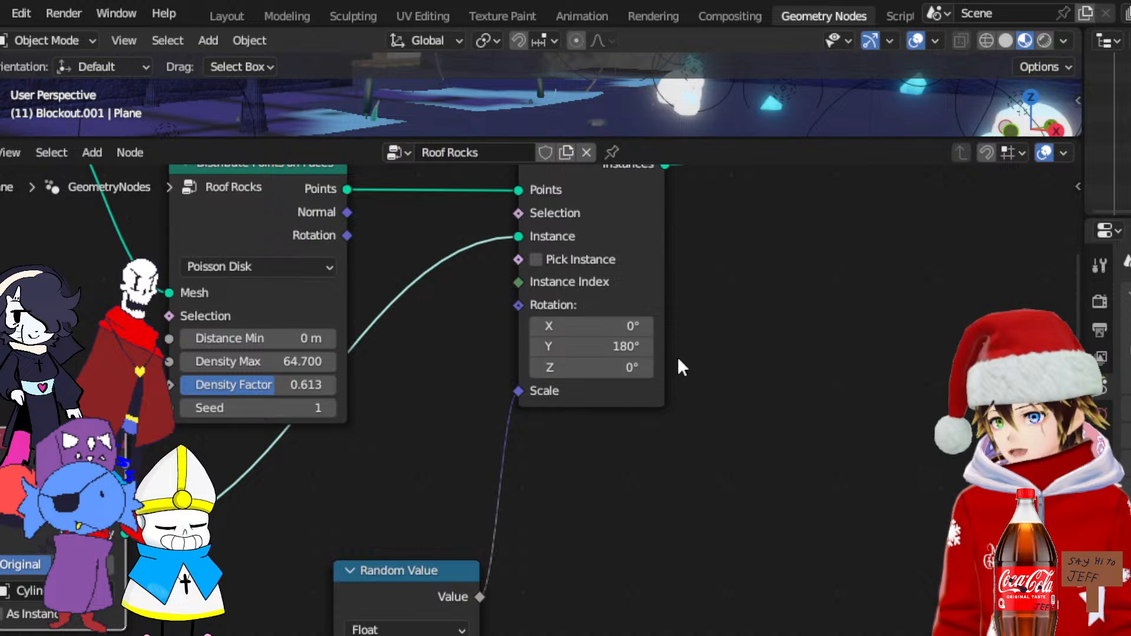
{"action": "middle_click_drag", "start_coordinate": [539, 526], "coordinate": [577, 358]}
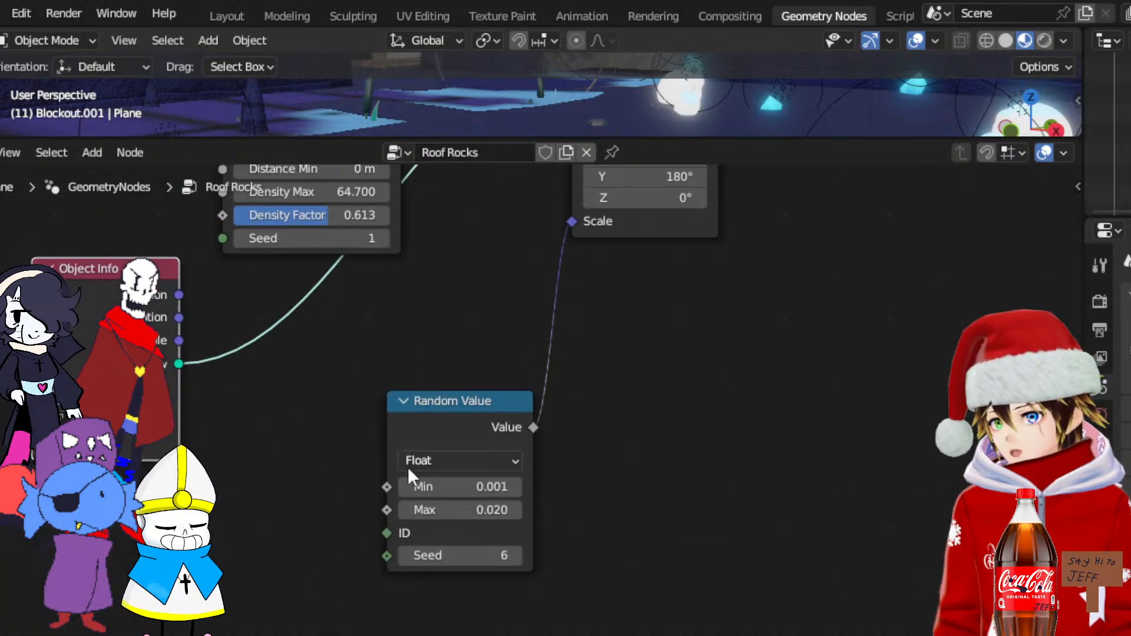
{"action": "middle_click_drag", "start_coordinate": [475, 369], "coordinate": [429, 417]}
{"action": "scroll", "coordinate": [429, 417], "scroll_direction": "down", "scroll_amount": 2}
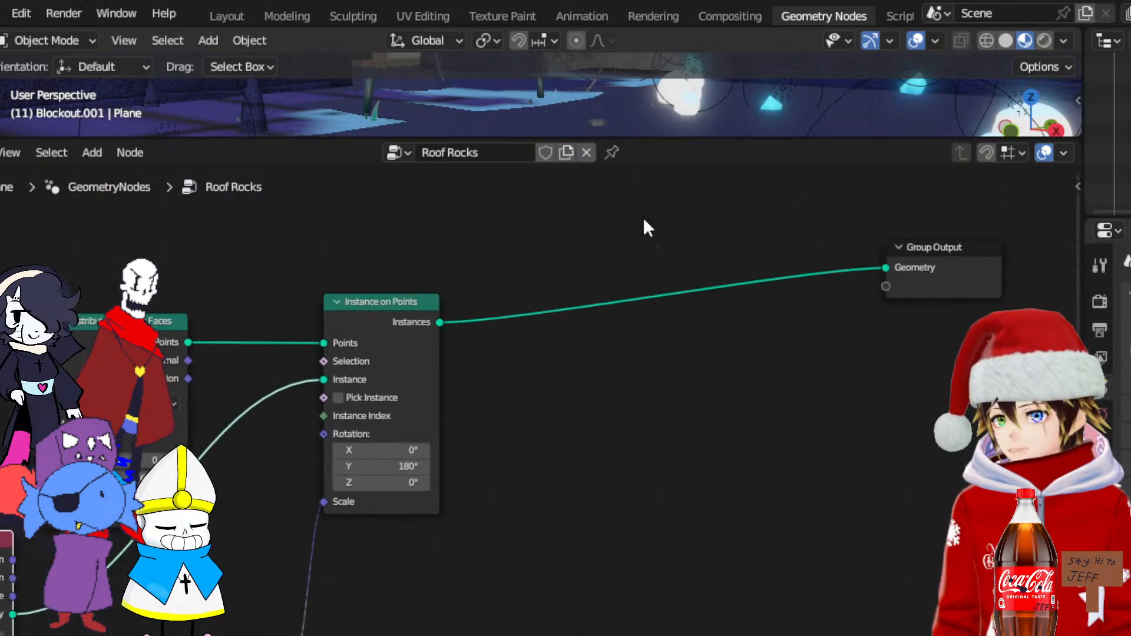
{"action": "middle_click_drag", "start_coordinate": [695, 260], "coordinate": [728, 320]}
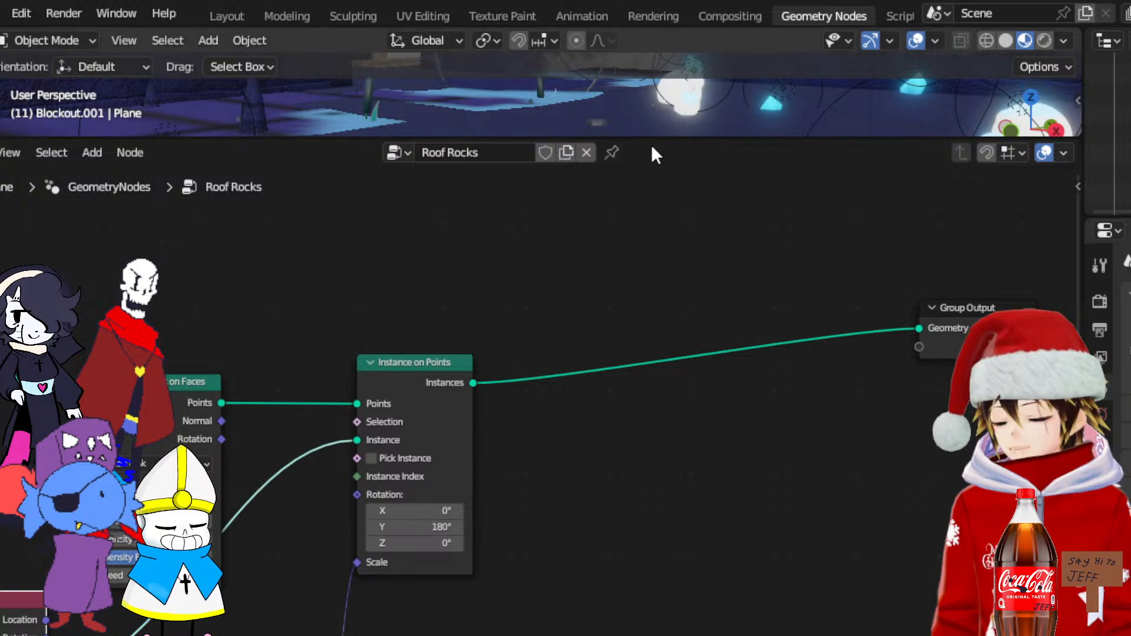
Restore the 3D view's height above the node editor and return to the Modeling workspace in Object Mode
{"action": "left_click_drag", "start_coordinate": [648, 136], "coordinate": [678, 415]}
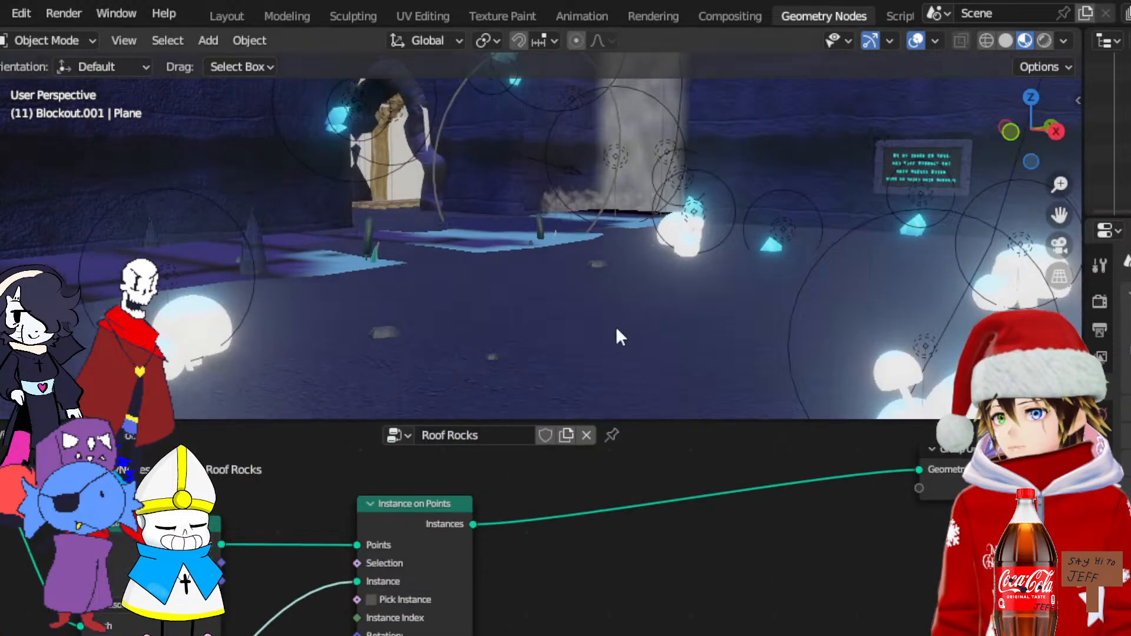
{"action": "left_click", "coordinate": [287, 16]}
{"action": "middle_click_drag", "start_coordinate": [434, 245], "coordinate": [555, 255]}
{"action": "left_click", "coordinate": [65, 40]}
{"action": "left_click", "coordinate": [73, 62]}
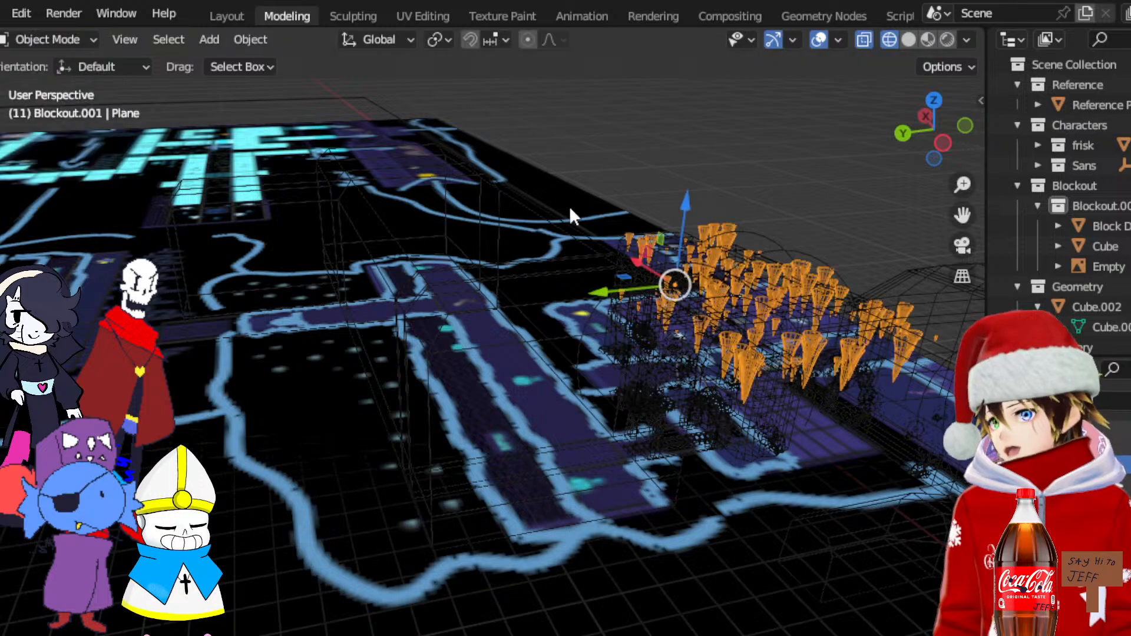
Inspect the tunnel between the room blockout and the existing cave, picking the blockout and the mine pillars at the doorway
{"action": "left_click", "coordinate": [533, 211]}
{"action": "key", "text": "KP_Decimal"}
{"action": "middle_click_drag", "start_coordinate": [543, 214], "coordinate": [570, 213]}
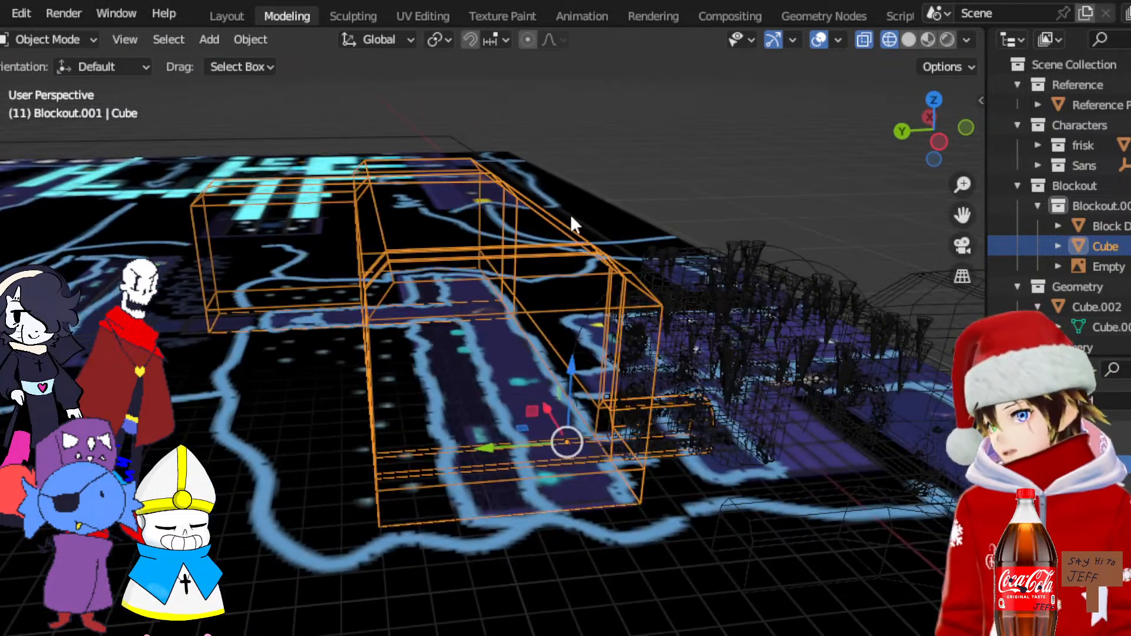
{"action": "middle_click_drag", "start_coordinate": [733, 485], "coordinate": [739, 468]}
{"action": "scroll", "coordinate": [740, 468], "scroll_direction": "up", "scroll_amount": 2}
{"action": "left_click_drag", "start_coordinate": [962, 215], "coordinate": [815, 156]}
{"action": "middle_click_drag", "start_coordinate": [697, 356], "coordinate": [553, 355]}
{"action": "left_click", "coordinate": [496, 355]}
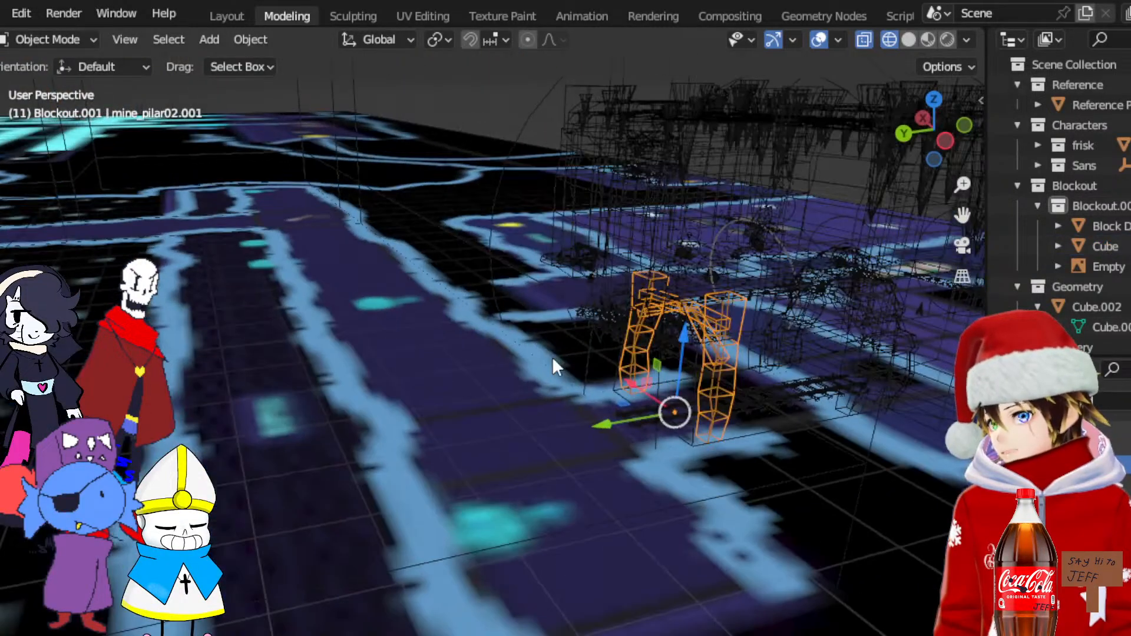
{"action": "left_click", "coordinate": [791, 335]}
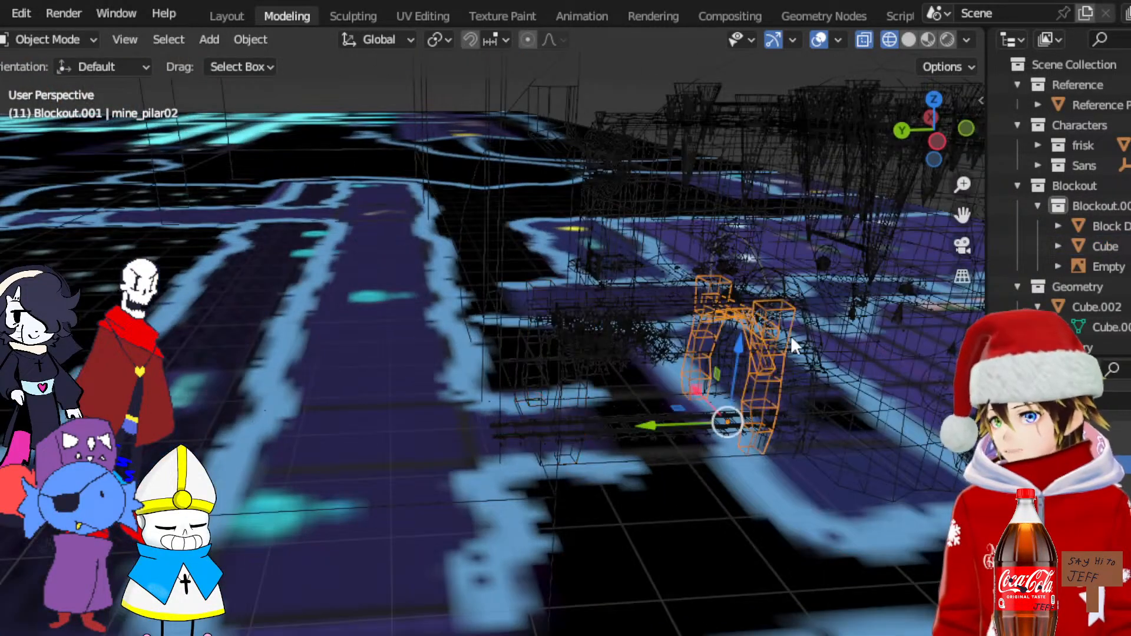
Make a linked duplicate of the existing cave's rock arch and move it along Y to the blockout's end of the tunnel
{"action": "left_click", "coordinate": [813, 345]}
{"action": "right_click", "coordinate": [812, 345]}
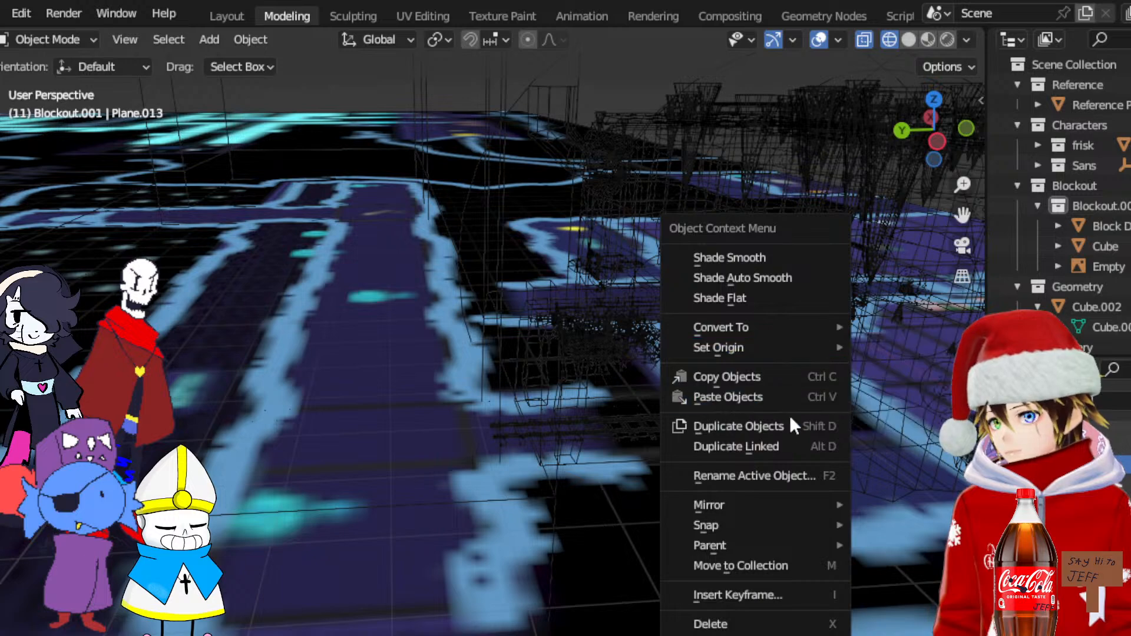
{"action": "left_click", "coordinate": [808, 446]}
{"action": "left_click_drag", "start_coordinate": [700, 342], "coordinate": [474, 336]}
{"action": "middle_click_drag", "start_coordinate": [474, 336], "coordinate": [583, 342]}
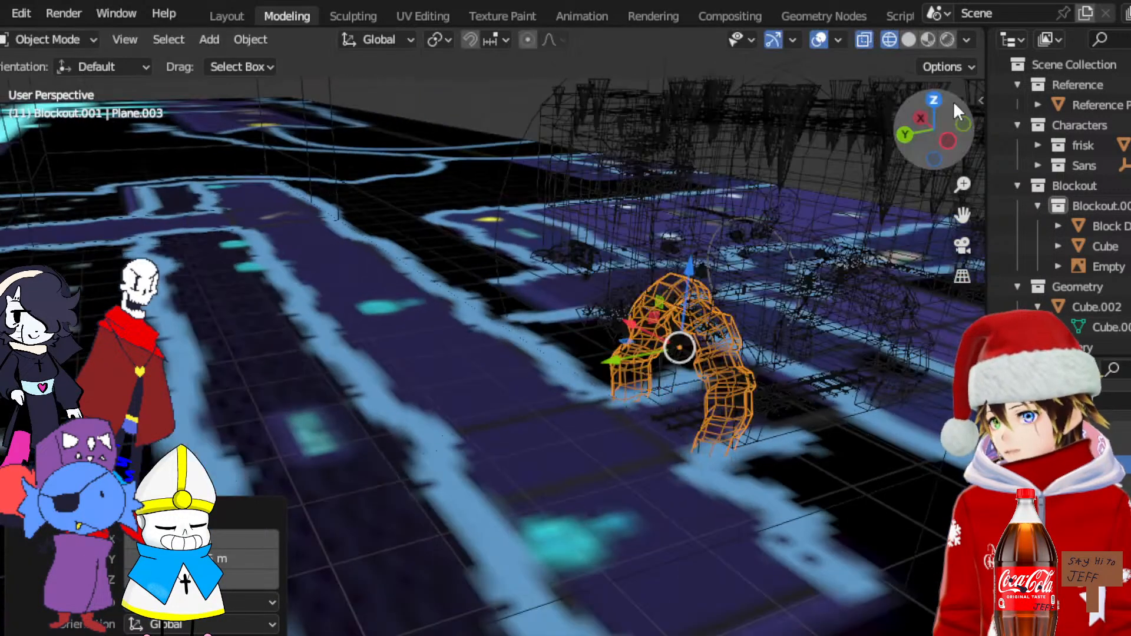
Switch to Material Preview shading and shift the duplicated rock arch along Y onto the blockout's doorway wall
{"action": "left_click", "coordinate": [928, 40]}
{"action": "left_click_drag", "start_coordinate": [962, 215], "coordinate": [659, 218]}
{"action": "key", "text": "KP_Decimal"}
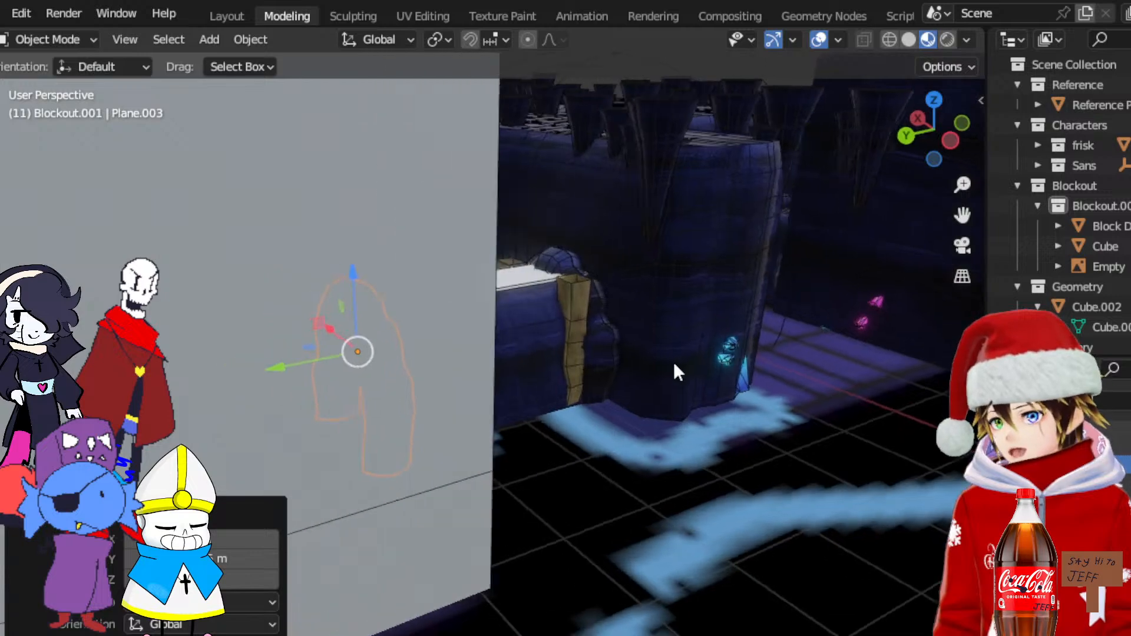
{"action": "left_click_drag", "start_coordinate": [512, 366], "coordinate": [492, 374]}
{"action": "middle_click_drag", "start_coordinate": [500, 373], "coordinate": [543, 366]}
Move the wooden mine pillar frame behind the new rock arch about 0.22 m along Y toward the doorway opening
{"action": "left_click", "coordinate": [758, 405]}
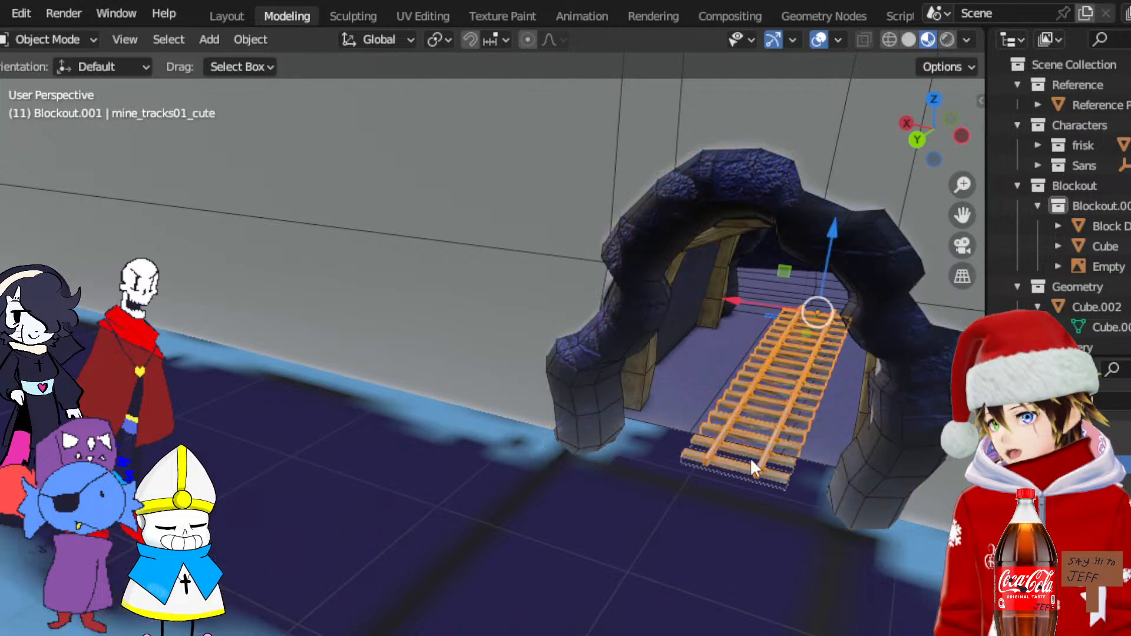
{"action": "left_click", "coordinate": [653, 397]}
{"action": "middle_click_drag", "start_coordinate": [682, 374], "coordinate": [628, 387]}
{"action": "scroll", "coordinate": [628, 387], "scroll_direction": "up", "scroll_amount": 4}
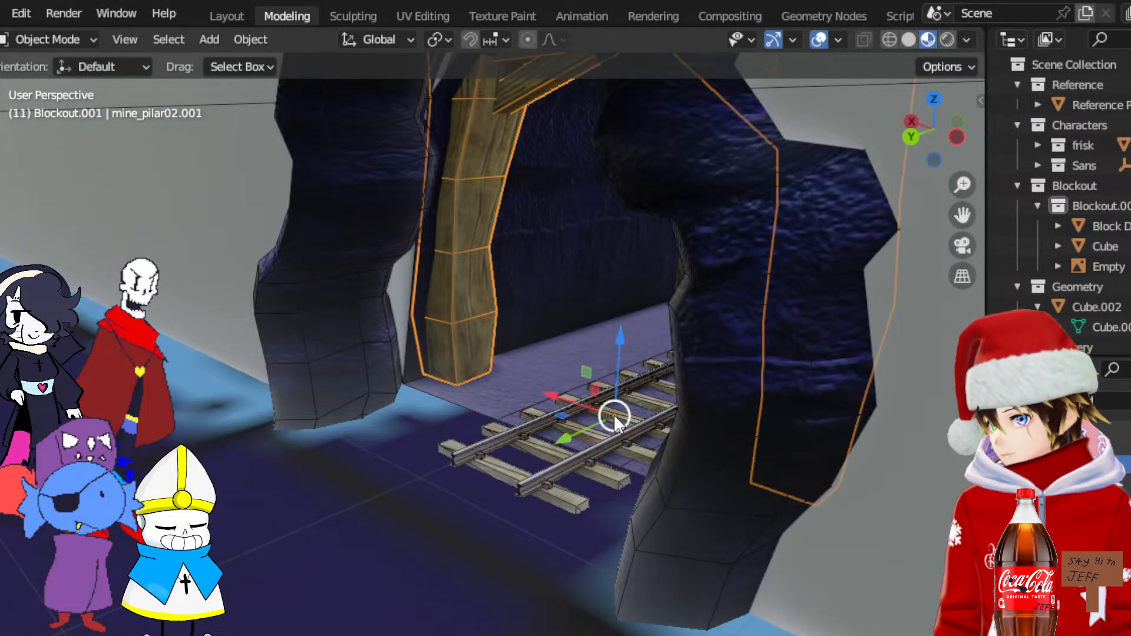
{"action": "key", "text": "g"}
{"action": "key", "text": "x"}
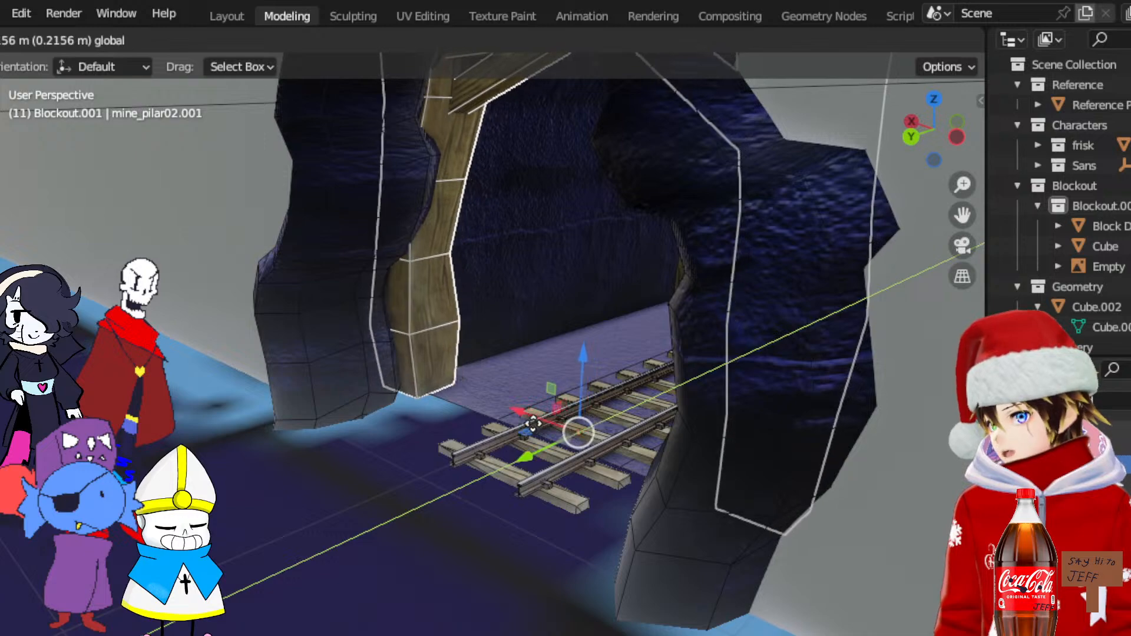
{"action": "left_click", "coordinate": [510, 302]}
Nudge the duplicated rock arch slightly along X to line it up with the doorway and its mine tracks
{"action": "scroll", "coordinate": [507, 294], "scroll_direction": "down", "scroll_amount": 5}
{"action": "middle_click_drag", "start_coordinate": [528, 295], "coordinate": [676, 263]}
{"action": "left_click_drag", "start_coordinate": [962, 217], "coordinate": [903, 252]}
{"action": "middle_click_drag", "start_coordinate": [639, 259], "coordinate": [682, 270]}
{"action": "scroll", "coordinate": [688, 267], "scroll_direction": "up", "scroll_amount": 4}
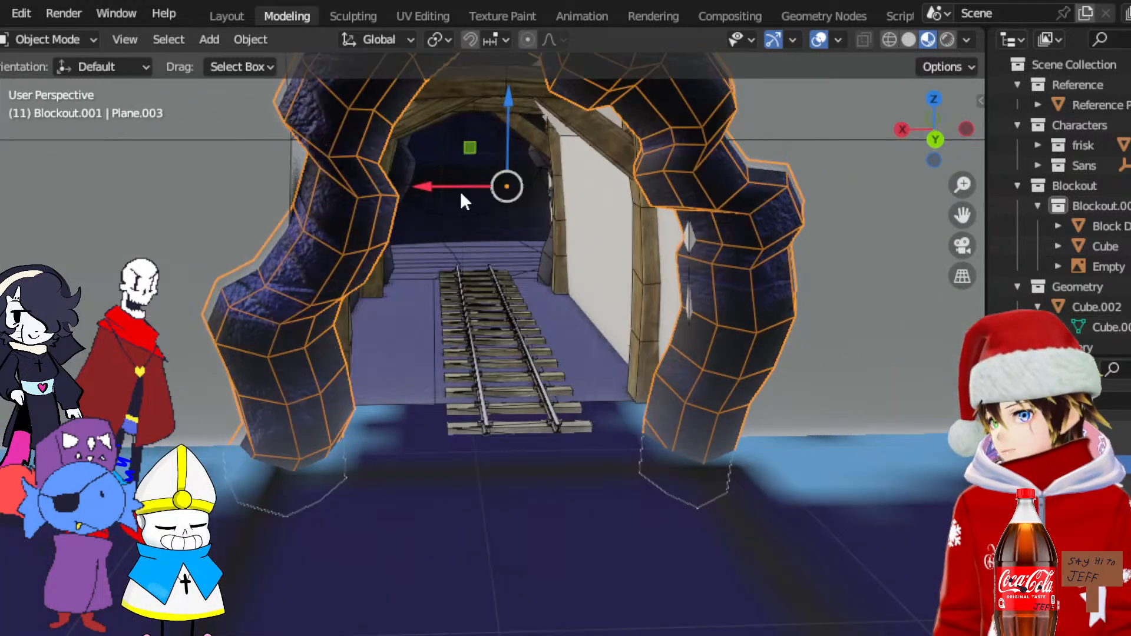
{"action": "key", "text": "g"}
{"action": "key", "text": "x"}
{"action": "left_click_drag", "start_coordinate": [432, 186], "coordinate": [431, 186]}
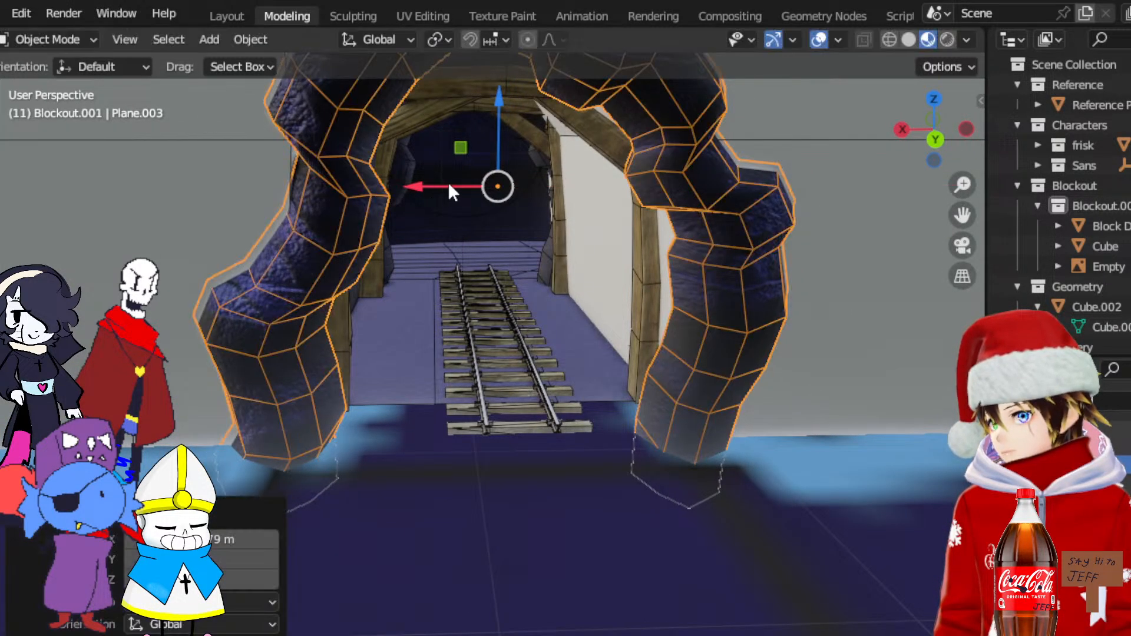
Examine the arched doorway, the link to the existing cave and the long room's interior over the map
{"action": "scroll", "coordinate": [447, 182], "scroll_direction": "down", "scroll_amount": 3}
{"action": "middle_click_drag", "start_coordinate": [447, 182], "coordinate": [423, 180]}
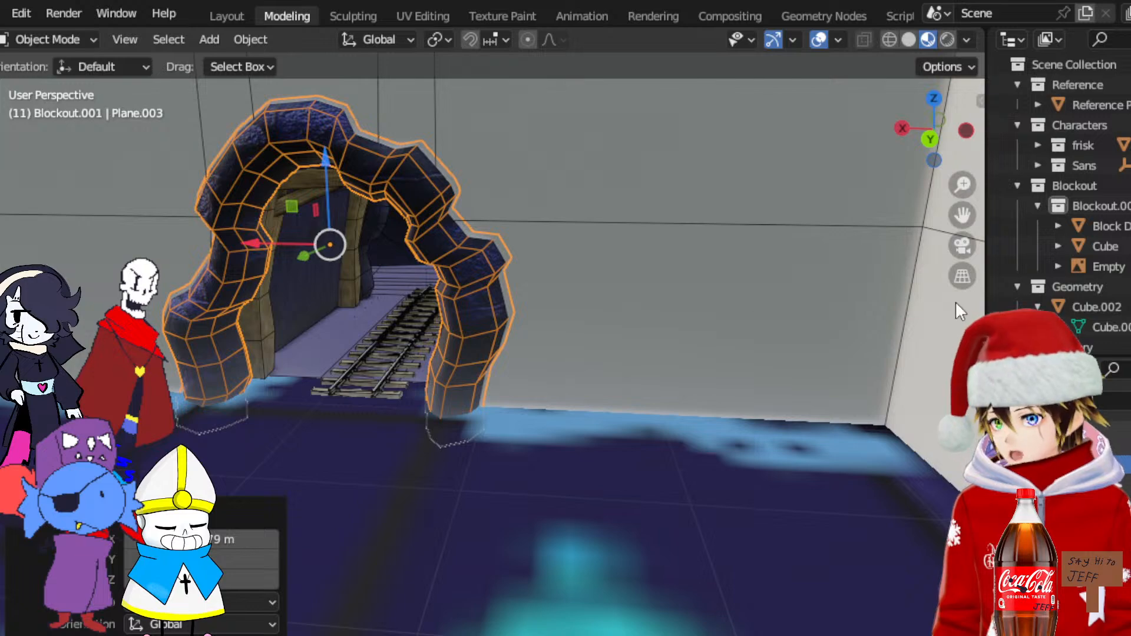
{"action": "left_click_drag", "start_coordinate": [966, 212], "coordinate": [742, 235]}
{"action": "scroll", "coordinate": [736, 281], "scroll_direction": "down", "scroll_amount": 4}
{"action": "middle_click_drag", "start_coordinate": [735, 280], "coordinate": [244, 399]}
{"action": "middle_click_drag", "start_coordinate": [502, 330], "coordinate": [476, 244]}
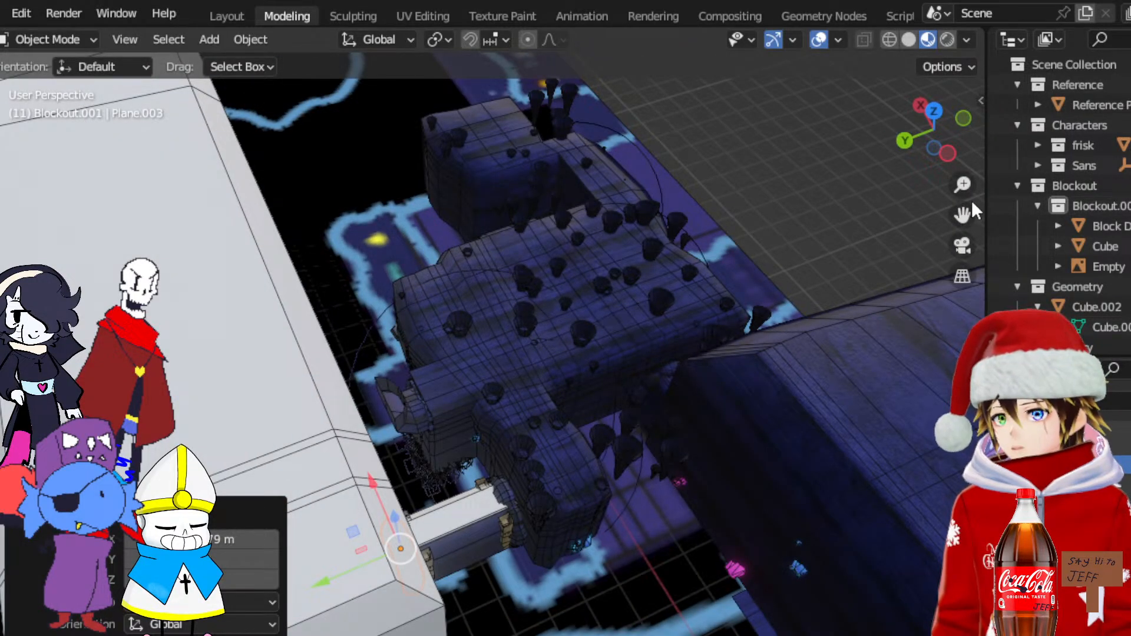
{"action": "left_click_drag", "start_coordinate": [960, 212], "coordinate": [1128, 177]}
{"action": "scroll", "coordinate": [606, 306], "scroll_direction": "up", "scroll_amount": 4}
{"action": "middle_click_drag", "start_coordinate": [607, 305], "coordinate": [604, 219]}
{"action": "left_click_drag", "start_coordinate": [956, 206], "coordinate": [972, 424]}
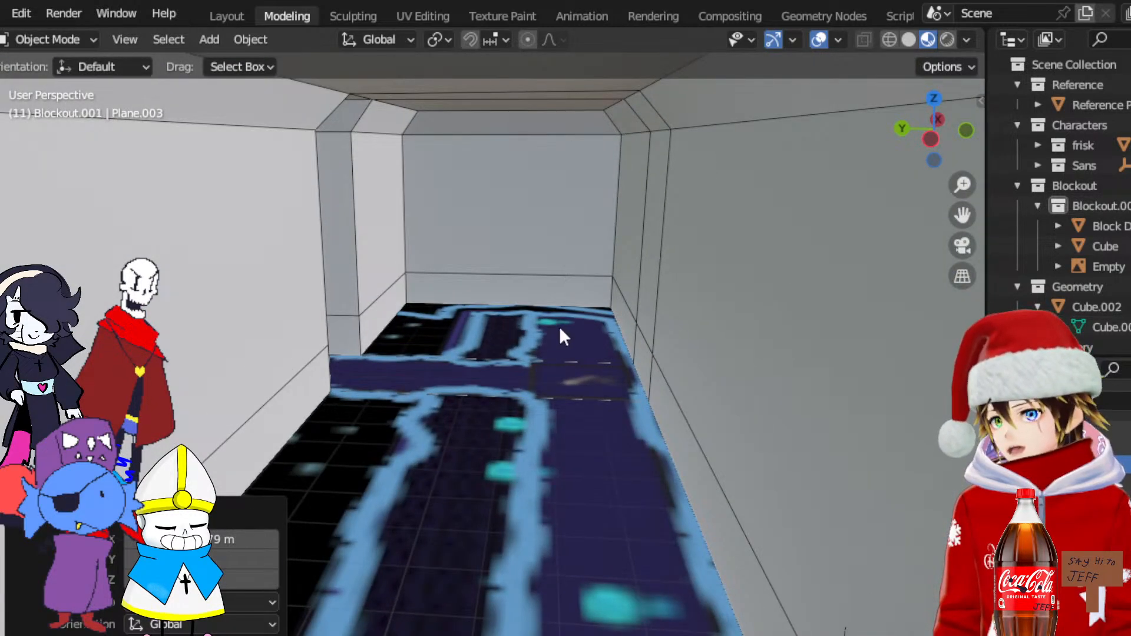
Make a linked duplicate of the doorway's rock arch and move it along X to line up with the side branch
{"action": "middle_click_drag", "start_coordinate": [559, 325], "coordinate": [653, 336]}
{"action": "scroll", "coordinate": [653, 336], "scroll_direction": "down", "scroll_amount": 4}
{"action": "right_click", "coordinate": [726, 403]}
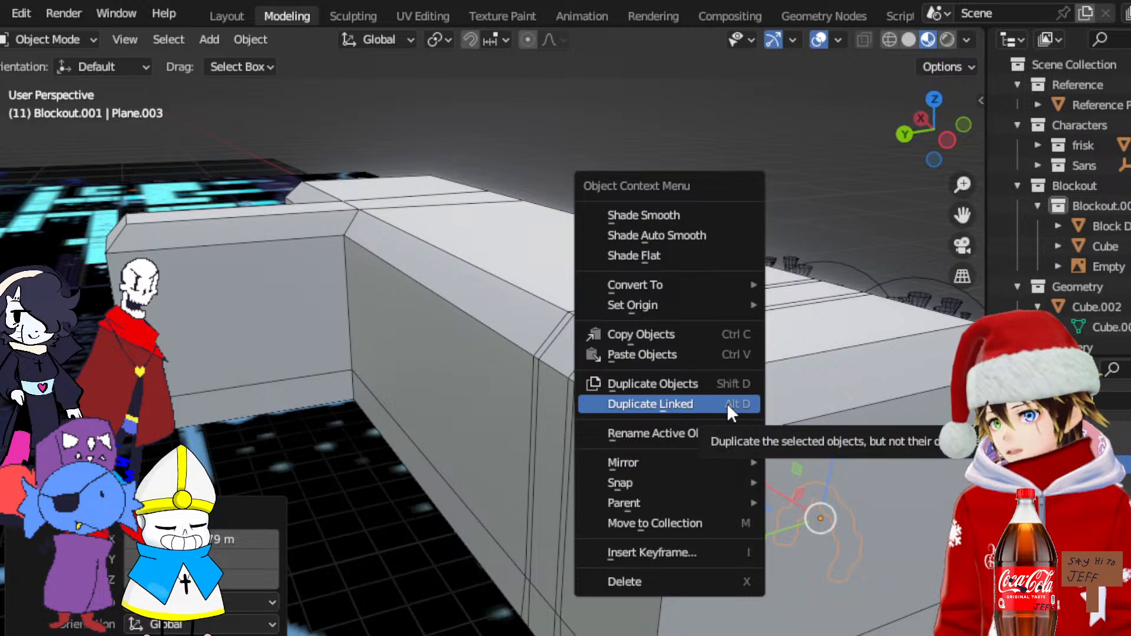
{"action": "left_click", "coordinate": [727, 404]}
{"action": "middle_click_drag", "start_coordinate": [727, 408], "coordinate": [701, 386]}
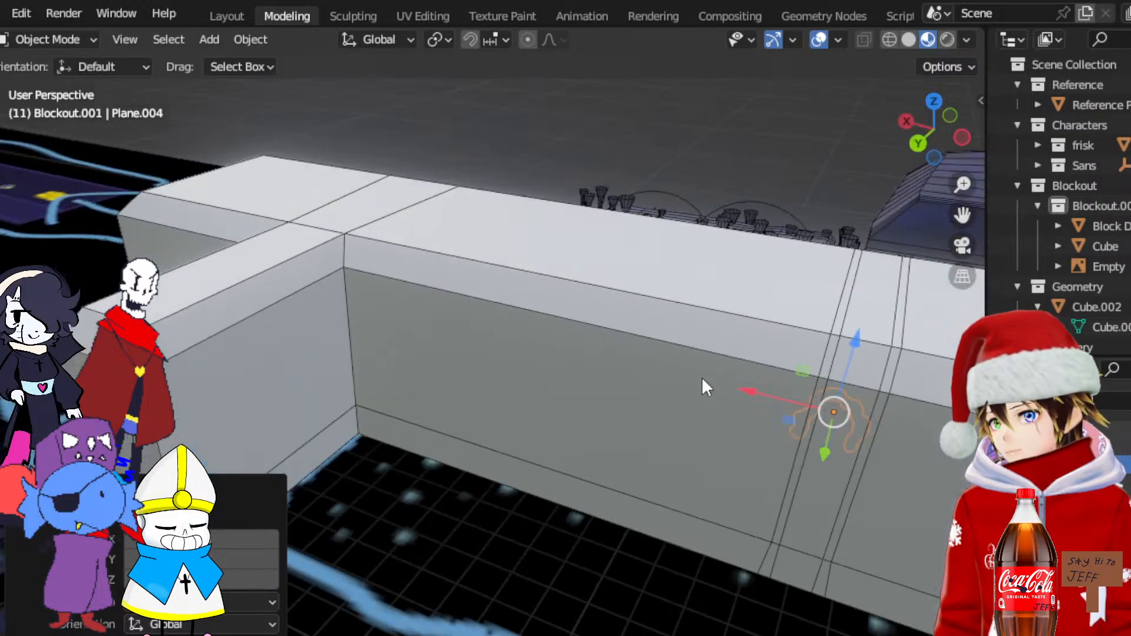
{"action": "left_click_drag", "start_coordinate": [748, 386], "coordinate": [328, 320]}
{"action": "middle_click_drag", "start_coordinate": [530, 223], "coordinate": [615, 247]}
{"action": "middle_click_drag", "start_coordinate": [401, 311], "coordinate": [602, 316]}
Move the new rock arch along Y into the side branch and up against its end wall
{"action": "left_click_drag", "start_coordinate": [406, 442], "coordinate": [857, 457]}
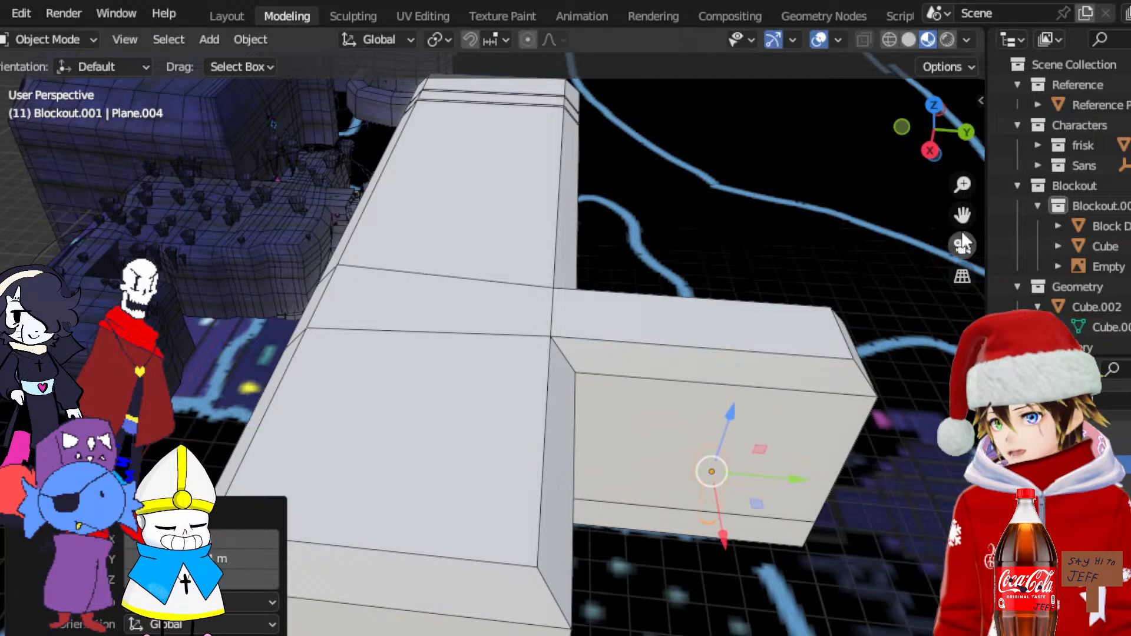
{"action": "left_click_drag", "start_coordinate": [963, 213], "coordinate": [467, 67]}
{"action": "middle_click_drag", "start_coordinate": [479, 312], "coordinate": [702, 285]}
{"action": "scroll", "coordinate": [641, 335], "scroll_direction": "up", "scroll_amount": 4}
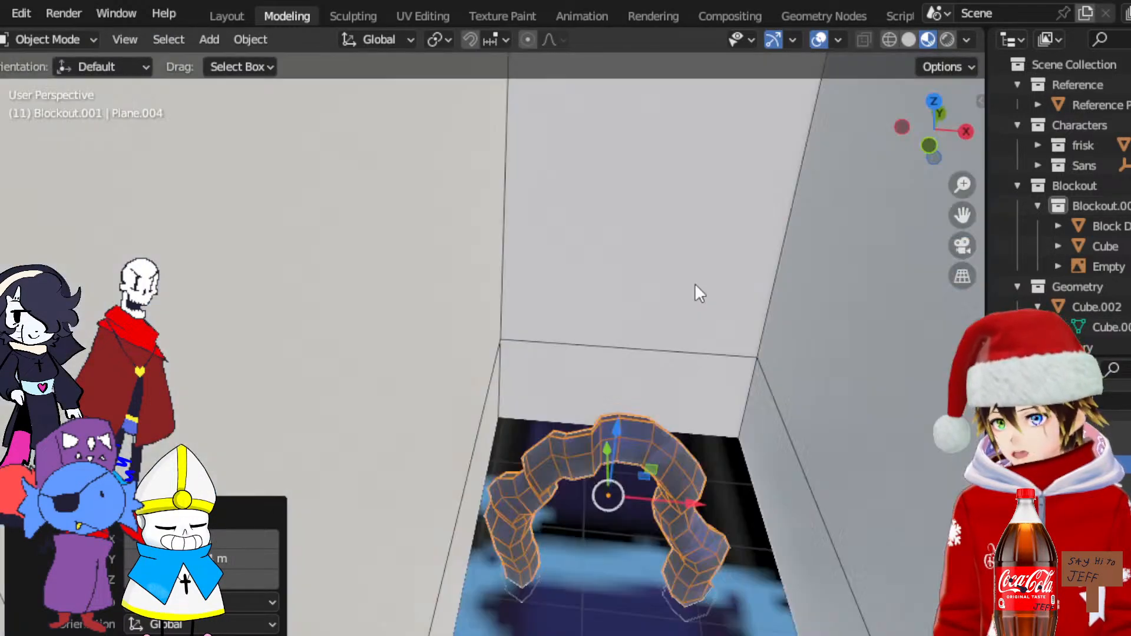
{"action": "middle_click_drag", "start_coordinate": [636, 331], "coordinate": [629, 326]}
{"action": "left_click_drag", "start_coordinate": [502, 451], "coordinate": [646, 290]}
{"action": "scroll", "coordinate": [618, 288], "scroll_direction": "up", "scroll_amount": 4}
{"action": "middle_click_drag", "start_coordinate": [616, 288], "coordinate": [603, 309]}
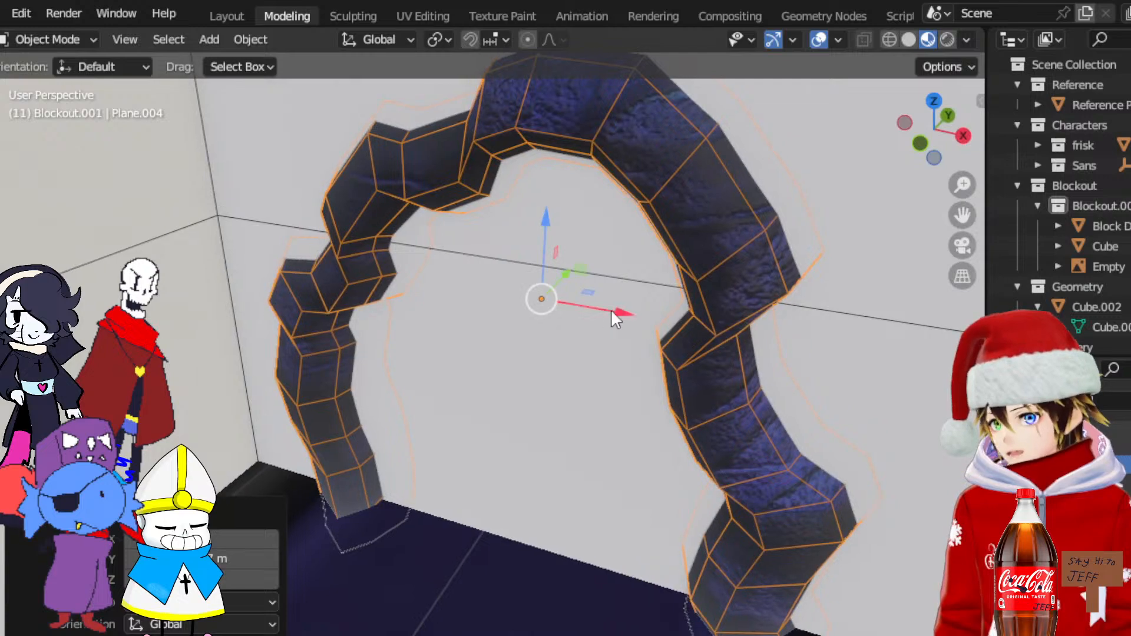
Move the side branch's rock arch along X to centre it on the end wall
{"action": "left_click_drag", "start_coordinate": [603, 309], "coordinate": [669, 318]}
{"action": "scroll", "coordinate": [669, 318], "scroll_direction": "down", "scroll_amount": 3}
{"action": "middle_click_drag", "start_coordinate": [669, 318], "coordinate": [625, 342]}
{"action": "scroll", "coordinate": [625, 341], "scroll_direction": "down", "scroll_amount": 2}
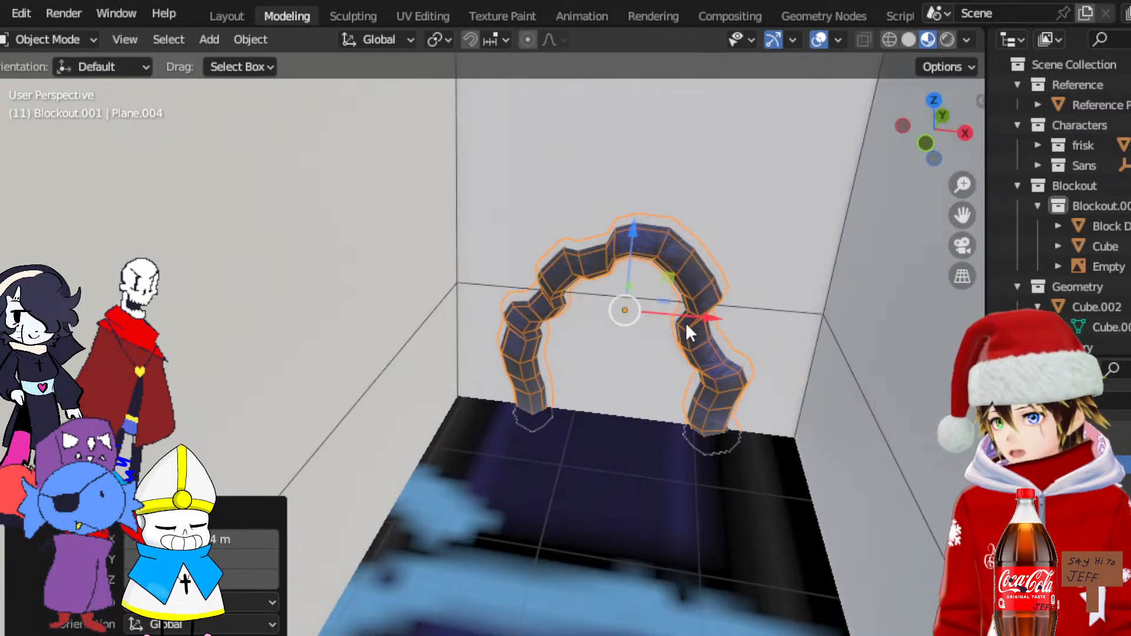
Examine the long room's interior, the side branch with its arch, and the map floor where mine tracks could run
{"action": "scroll", "coordinate": [631, 358], "scroll_direction": "down", "scroll_amount": 5}
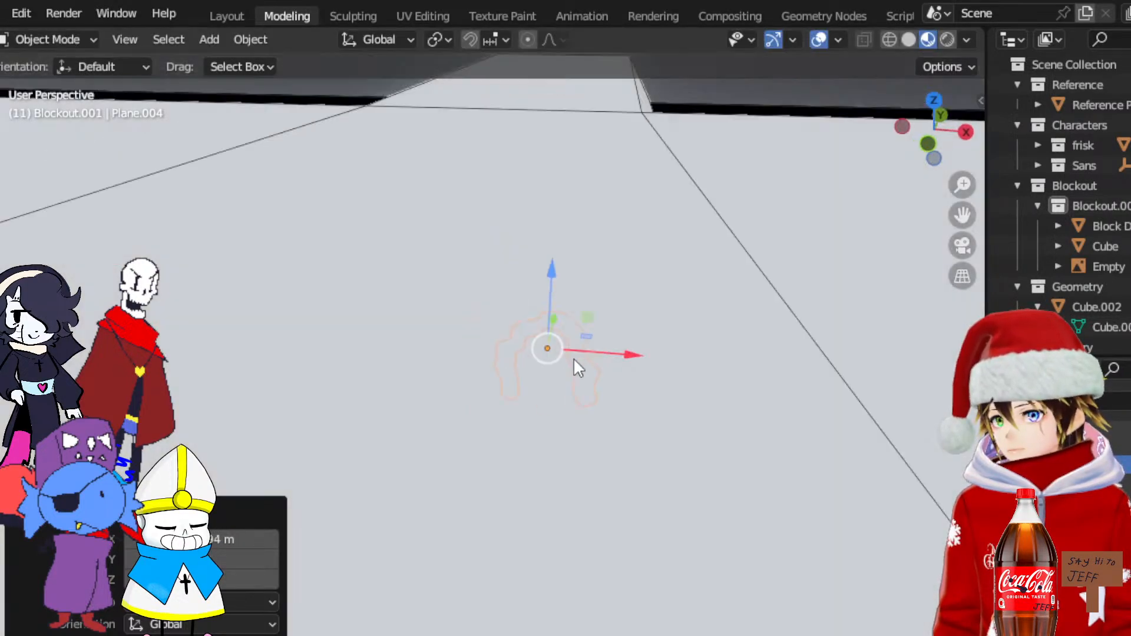
{"action": "middle_click_drag", "start_coordinate": [574, 358], "coordinate": [913, 220]}
{"action": "middle_click_drag", "start_coordinate": [978, 377], "coordinate": [828, 288], "text": "shift"}
{"action": "left_click_drag", "start_coordinate": [951, 210], "coordinate": [816, 272]}
{"action": "scroll", "coordinate": [737, 232], "scroll_direction": "up", "scroll_amount": 1}
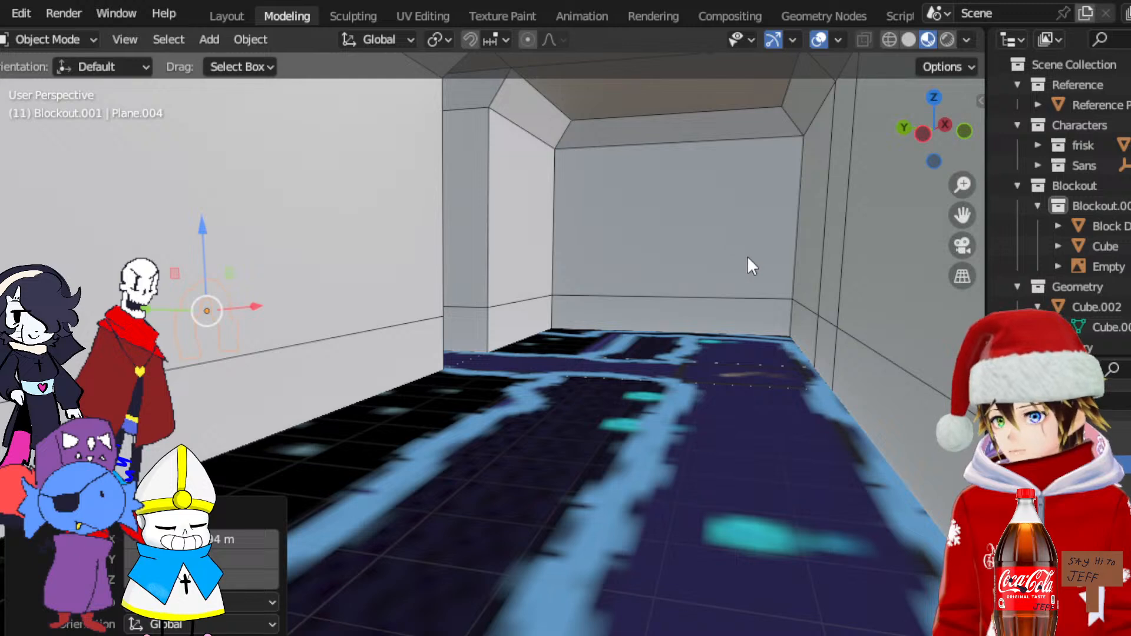
{"action": "middle_click_drag", "start_coordinate": [732, 277], "coordinate": [582, 229]}
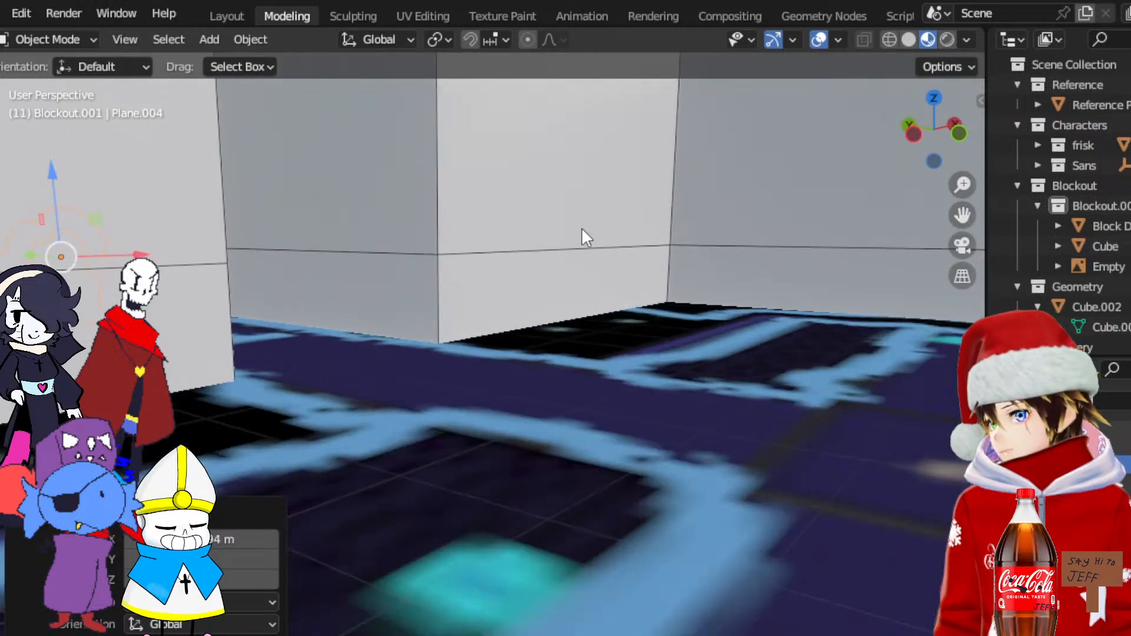
{"action": "left_click_drag", "start_coordinate": [962, 214], "coordinate": [1119, 288]}
{"action": "middle_click_drag", "start_coordinate": [807, 235], "coordinate": [661, 240]}
{"action": "scroll", "coordinate": [642, 237], "scroll_direction": "up", "scroll_amount": 1}
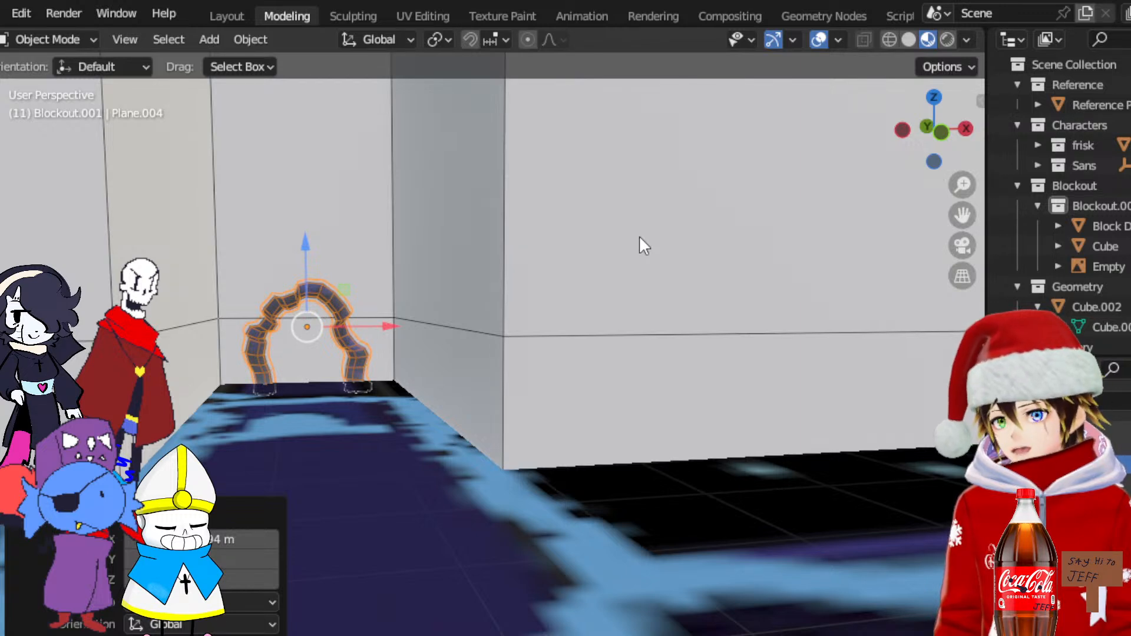
{"action": "middle_click_drag", "start_coordinate": [638, 236], "coordinate": [505, 238]}
{"action": "scroll", "coordinate": [519, 265], "scroll_direction": "down", "scroll_amount": 2}
{"action": "middle_click_drag", "start_coordinate": [655, 242], "coordinate": [984, 220]}
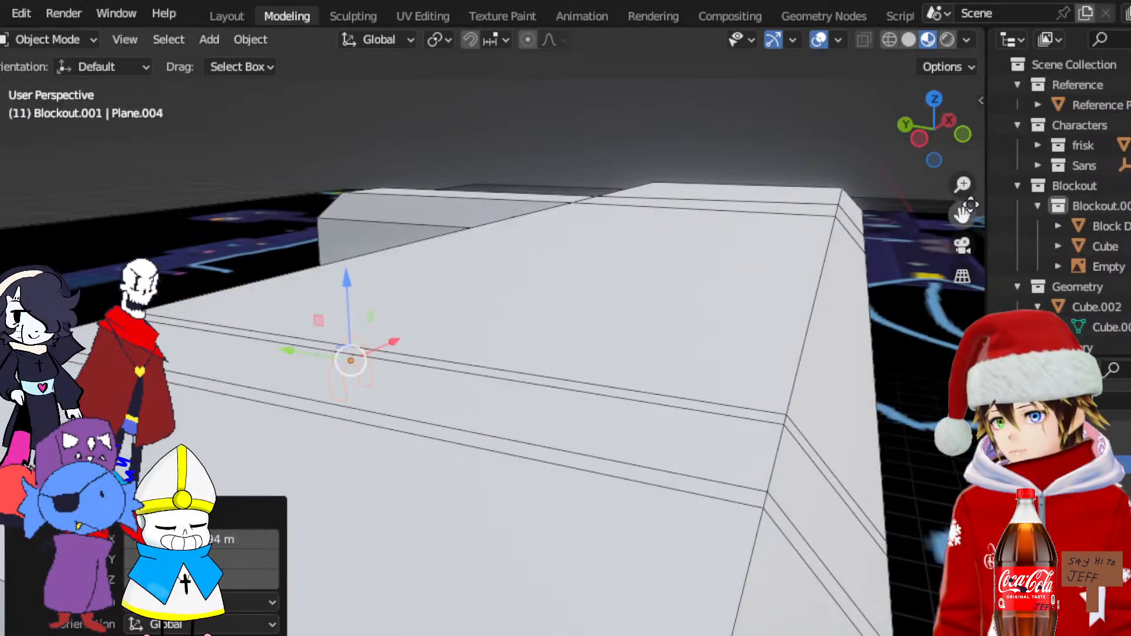
{"action": "left_click_drag", "start_coordinate": [970, 204], "coordinate": [926, 121]}
{"action": "scroll", "coordinate": [716, 334], "scroll_direction": "up", "scroll_amount": 3}
{"action": "middle_click_drag", "start_coordinate": [717, 334], "coordinate": [763, 318]}
{"action": "left_click_drag", "start_coordinate": [963, 215], "coordinate": [843, 237]}
{"action": "scroll", "coordinate": [963, 216], "scroll_direction": "down", "scroll_amount": 2}
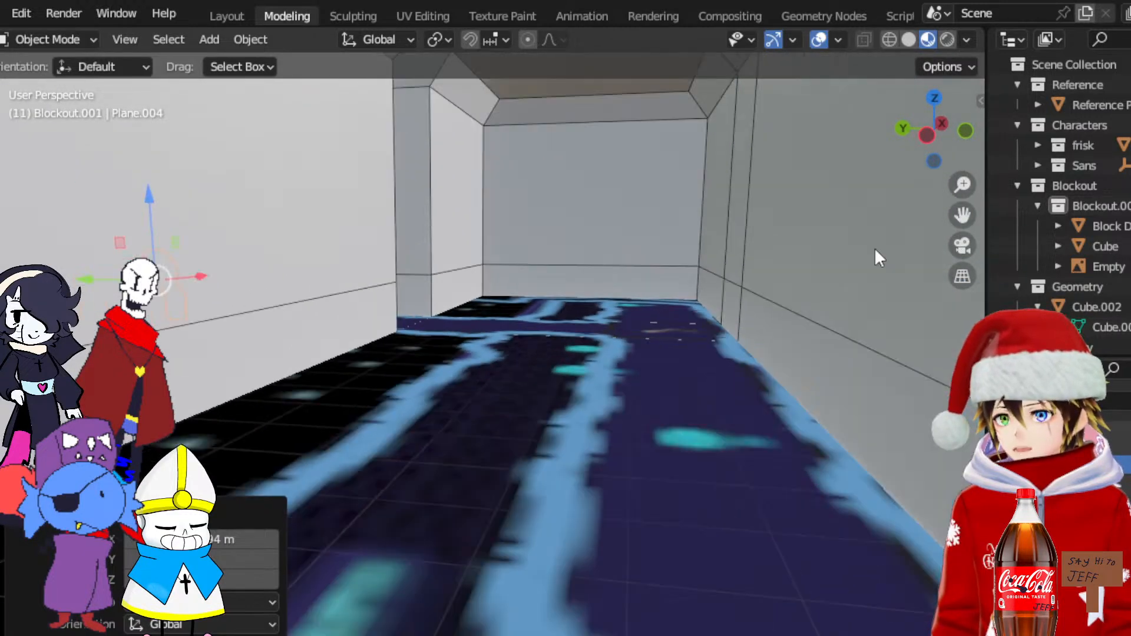
{"action": "middle_click_drag", "start_coordinate": [678, 298], "coordinate": [698, 307]}
Make Mine Tracks the active collection and bring the minecart track and its curve into it
{"action": "scroll", "coordinate": [1060, 246], "scroll_direction": "down", "scroll_amount": 10}
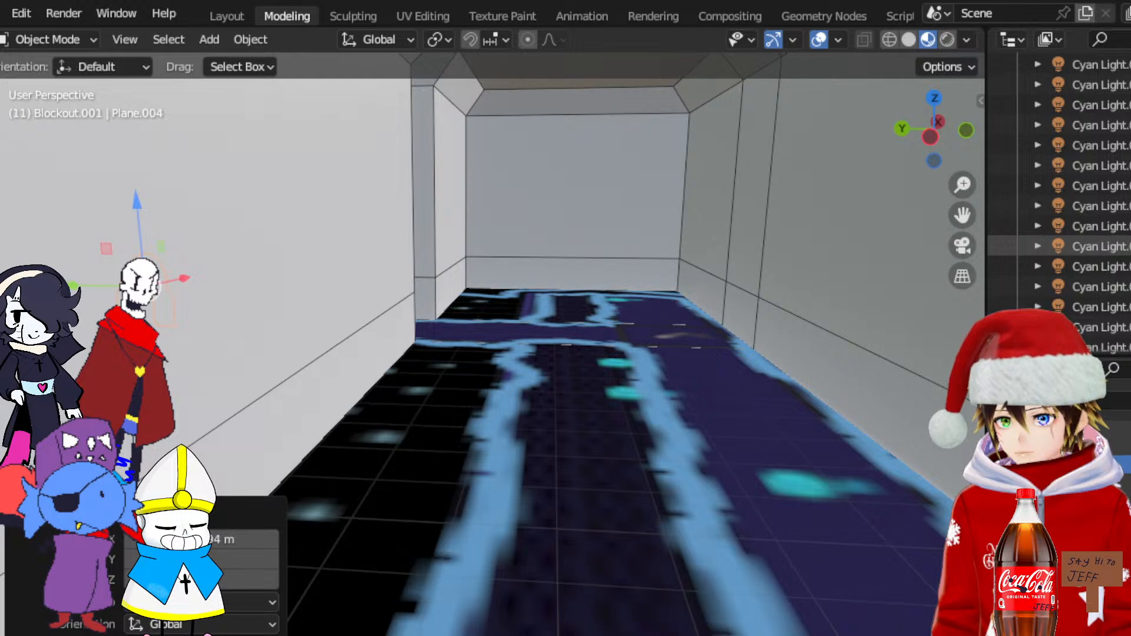
{"action": "scroll", "coordinate": [1061, 247], "scroll_direction": "down", "scroll_amount": 8}
{"action": "scroll", "coordinate": [1060, 246], "scroll_direction": "up", "scroll_amount": 9}
{"action": "scroll", "coordinate": [1060, 272], "scroll_direction": "up", "scroll_amount": 6}
{"action": "scroll", "coordinate": [1060, 274], "scroll_direction": "up", "scroll_amount": 5}
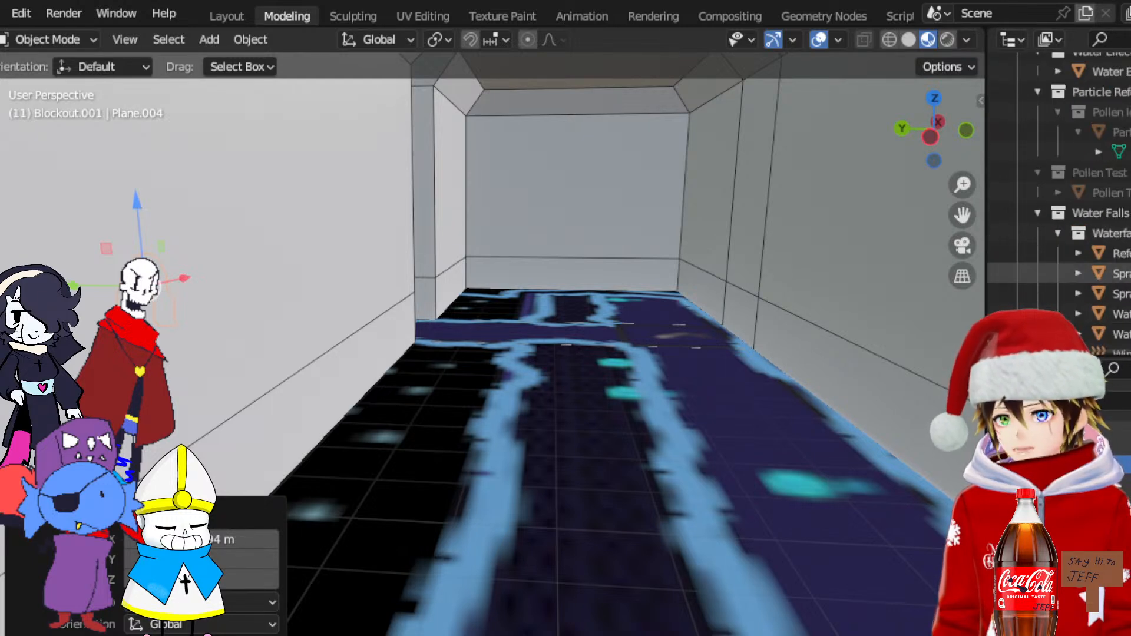
{"action": "scroll", "coordinate": [1060, 273], "scroll_direction": "up", "scroll_amount": 6}
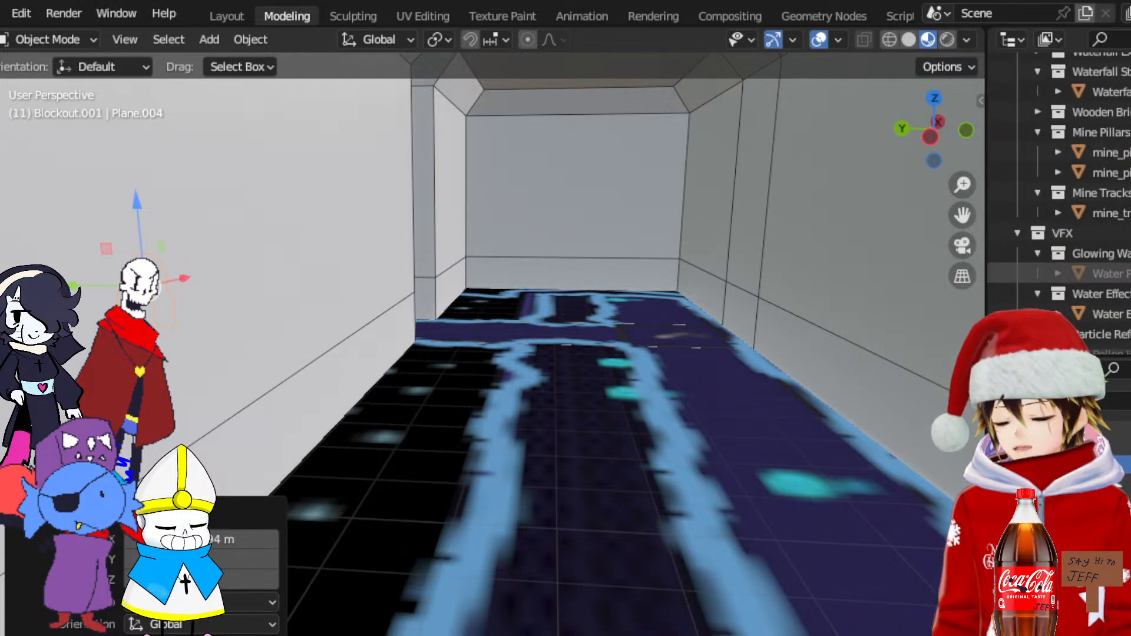
{"action": "left_click", "coordinate": [1097, 198]}
{"action": "left_click", "coordinate": [2, 14]}
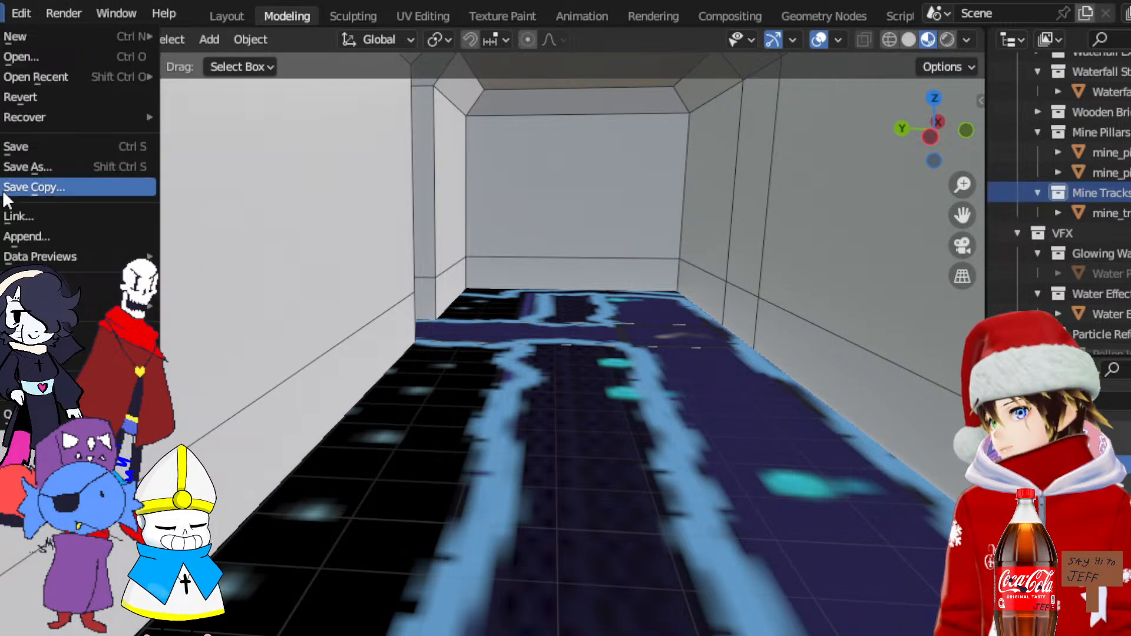
{"action": "left_click", "coordinate": [37, 231]}
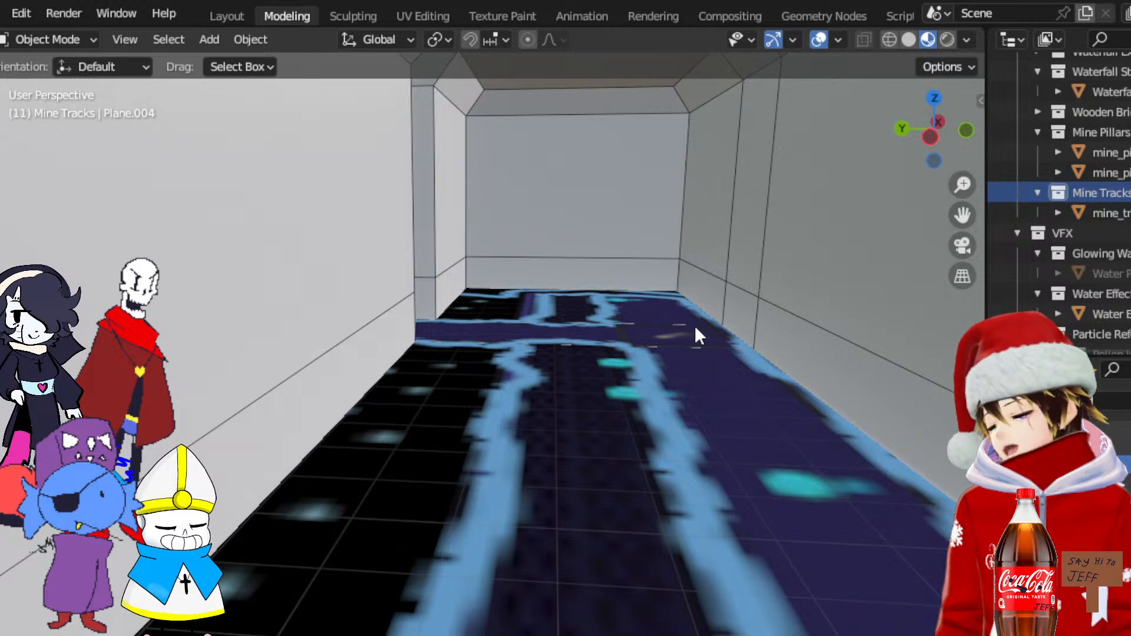
{"action": "key", "text": "ctrl+v"}
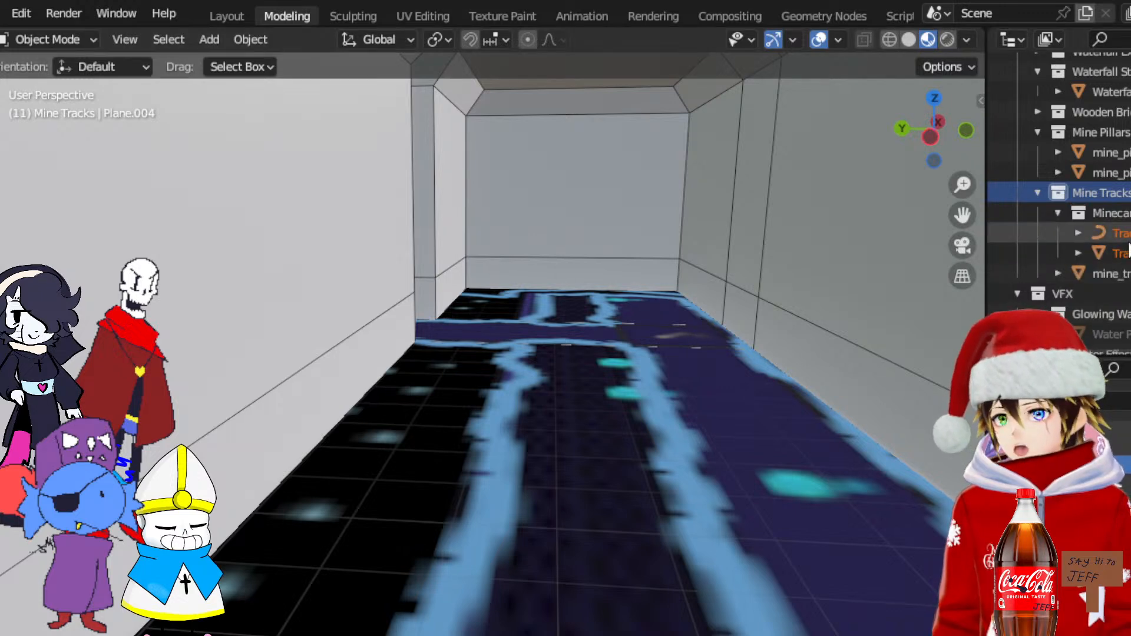
Try to move the imported track curve on its own towards the new rooms, and undo the move
{"action": "left_click", "coordinate": [1120, 234]}
{"action": "left_click", "coordinate": [1121, 253], "text": "shift"}
{"action": "left_click", "coordinate": [1121, 233]}
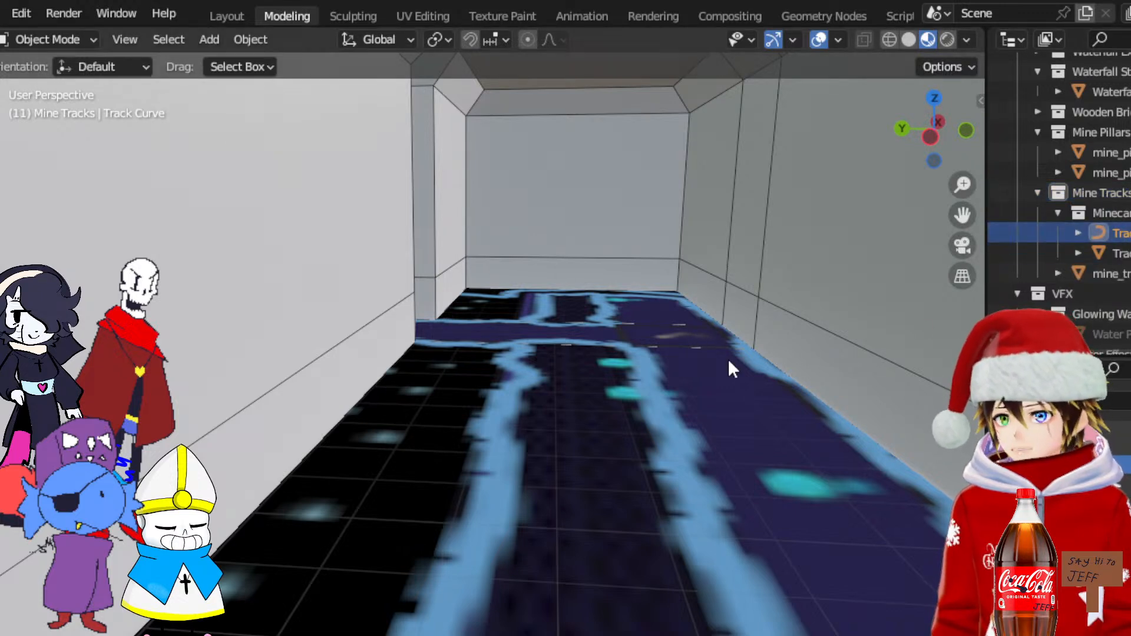
{"action": "scroll", "coordinate": [728, 360], "scroll_direction": "down", "scroll_amount": 4}
{"action": "middle_click_drag", "start_coordinate": [723, 283], "coordinate": [768, 311]}
{"action": "scroll", "coordinate": [758, 335], "scroll_direction": "down", "scroll_amount": 7}
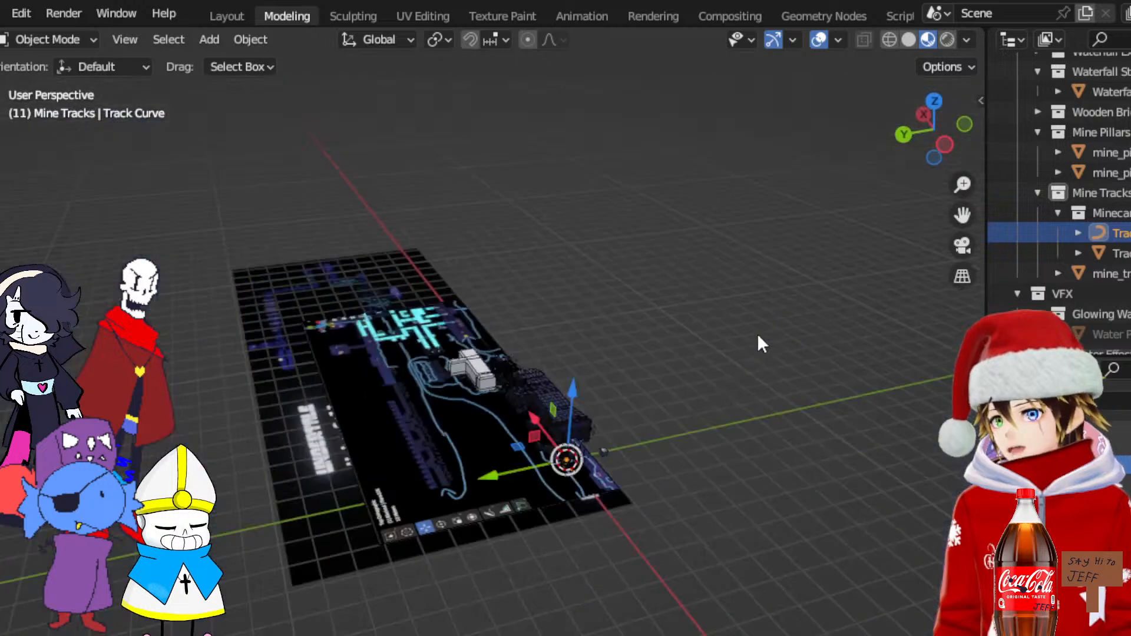
{"action": "scroll", "coordinate": [494, 429], "scroll_direction": "up", "scroll_amount": 1}
{"action": "scroll", "coordinate": [494, 437], "scroll_direction": "up", "scroll_amount": 4}
{"action": "middle_click_drag", "start_coordinate": [501, 441], "coordinate": [565, 459]}
{"action": "scroll", "coordinate": [759, 495], "scroll_direction": "down", "scroll_amount": 2}
{"action": "key", "text": "g"}
{"action": "left_click", "coordinate": [567, 439]}
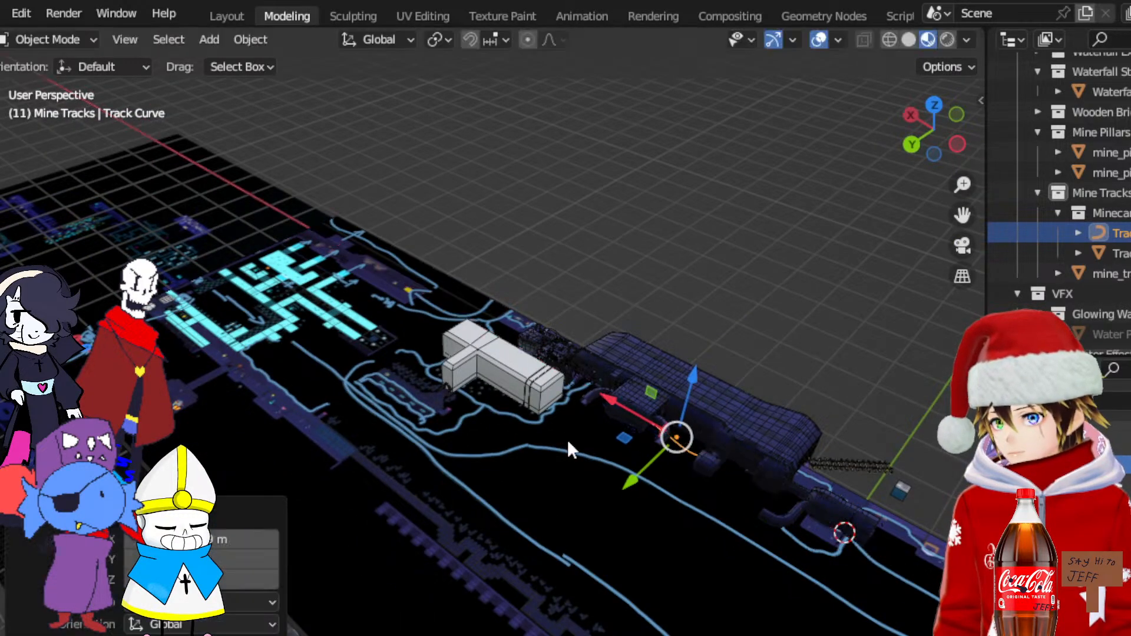
{"action": "key", "text": "ctrl+z"}
Move the track and its curve together next to the doorway and show the scene in wireframe from the top
{"action": "left_click", "coordinate": [1117, 254], "text": "shift"}
{"action": "key", "text": "g"}
{"action": "left_click", "coordinate": [662, 401]}
{"action": "left_click", "coordinate": [934, 106]}
{"action": "left_click_drag", "start_coordinate": [963, 215], "coordinate": [1119, 106]}
{"action": "scroll", "coordinate": [690, 428], "scroll_direction": "up", "scroll_amount": 3}
{"action": "scroll", "coordinate": [602, 383], "scroll_direction": "up", "scroll_amount": 3}
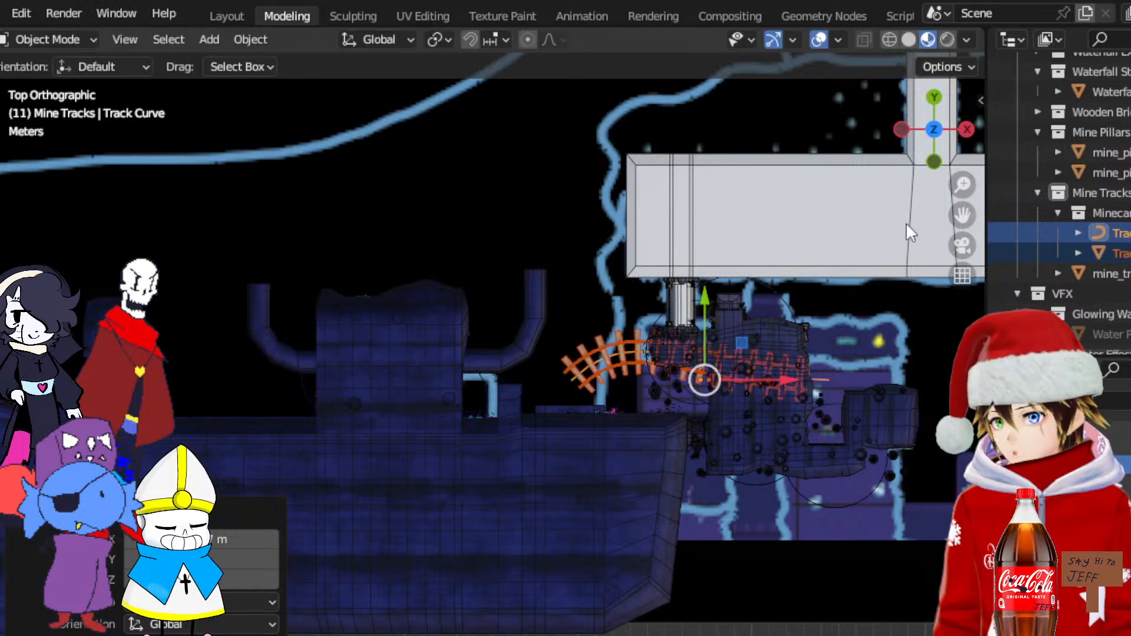
{"action": "left_click", "coordinate": [889, 39]}
{"action": "left_click_drag", "start_coordinate": [963, 215], "coordinate": [797, 200]}
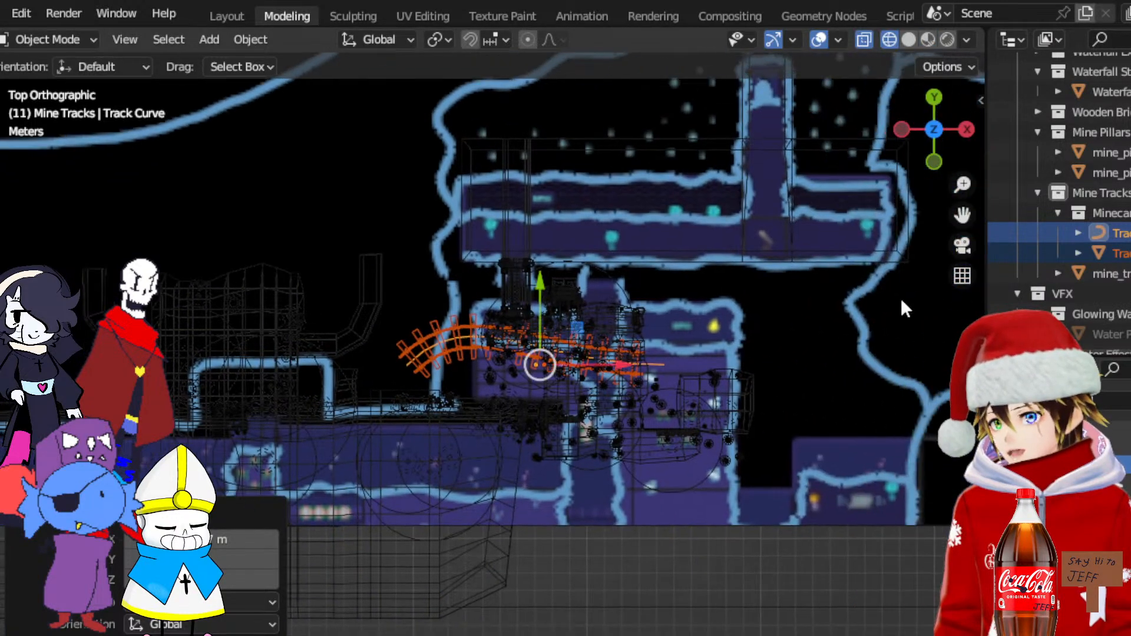
Scale the track and its curve down and move them into the long room's lower corridor on the map
{"action": "scroll", "coordinate": [790, 334], "scroll_direction": "up", "scroll_amount": 4}
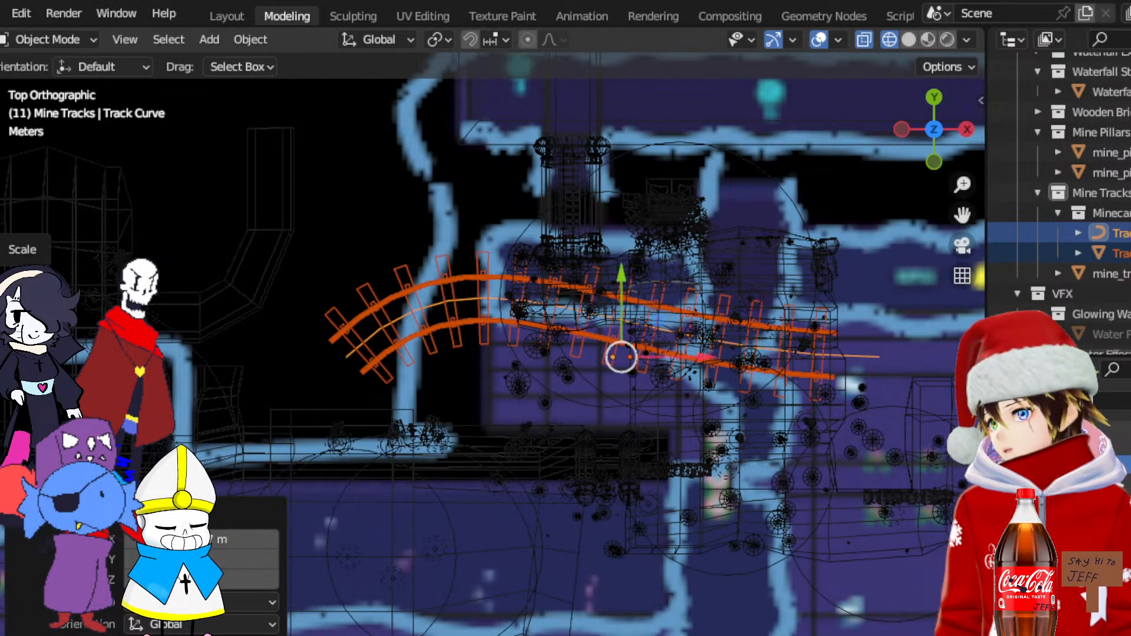
{"action": "left_click", "coordinate": [2, 249]}
{"action": "left_click_drag", "start_coordinate": [668, 277], "coordinate": [618, 311]}
{"action": "left_click", "coordinate": [4, 196]}
{"action": "left_click_drag", "start_coordinate": [962, 215], "coordinate": [839, 366]}
{"action": "left_click_drag", "start_coordinate": [496, 428], "coordinate": [637, 246]}
{"action": "left_click_drag", "start_coordinate": [617, 163], "coordinate": [582, 189]}
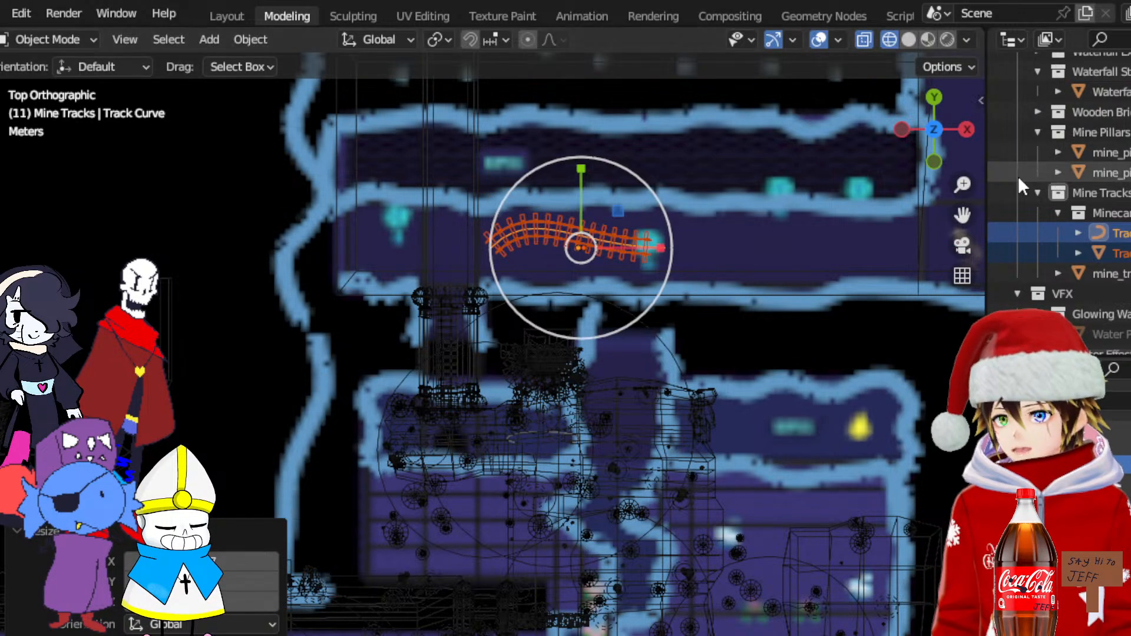
Move the scaled track along X towards the arched doorway and compare it with the existing mine tracks
{"action": "scroll", "coordinate": [577, 281], "scroll_direction": "up", "scroll_amount": 3}
{"action": "scroll", "coordinate": [577, 281], "scroll_direction": "up", "scroll_amount": 4}
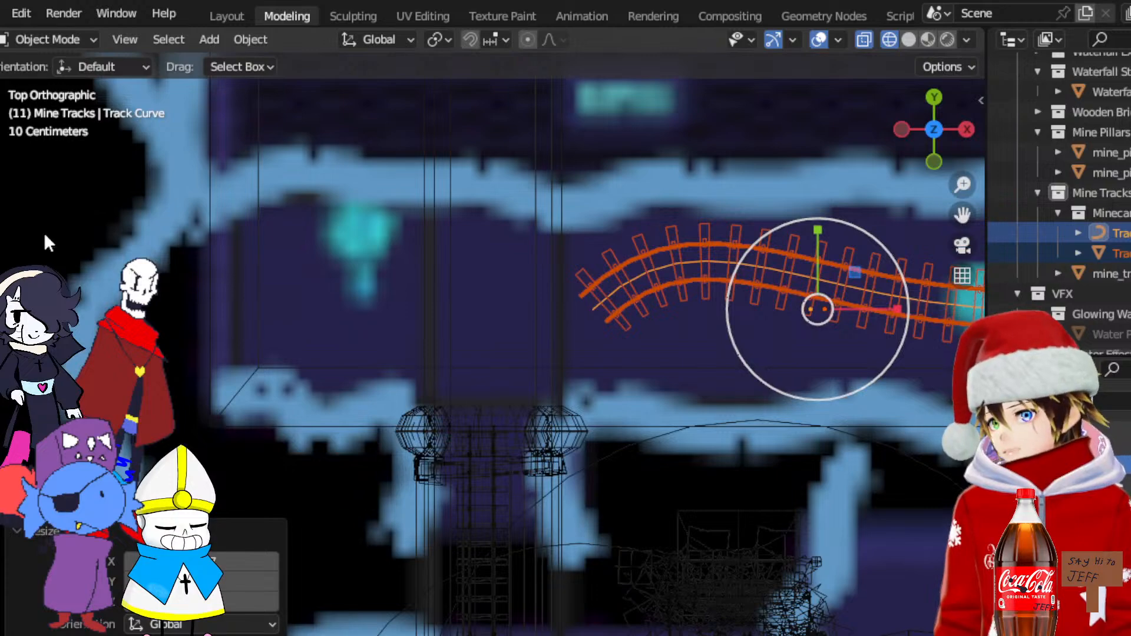
{"action": "left_click_drag", "start_coordinate": [824, 298], "coordinate": [725, 299]}
{"action": "key", "text": "KP_5"}
{"action": "middle_click_drag", "start_coordinate": [734, 381], "coordinate": [242, 298]}
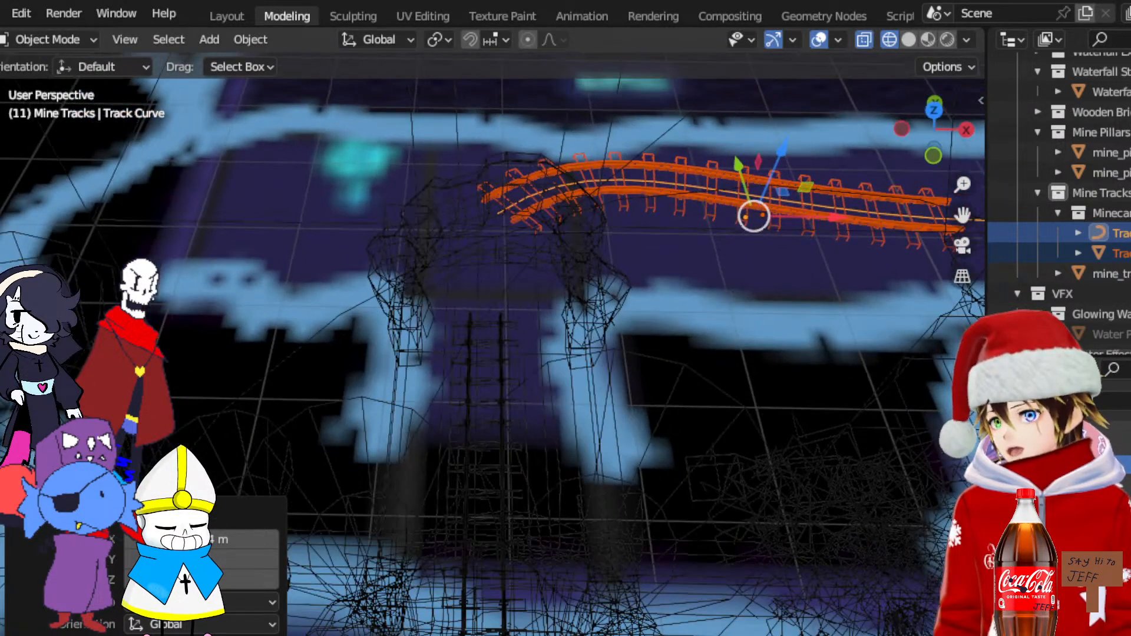
Scale the track and its curve down slightly more and nudge them along X towards the doorway
{"action": "left_click", "coordinate": [932, 112]}
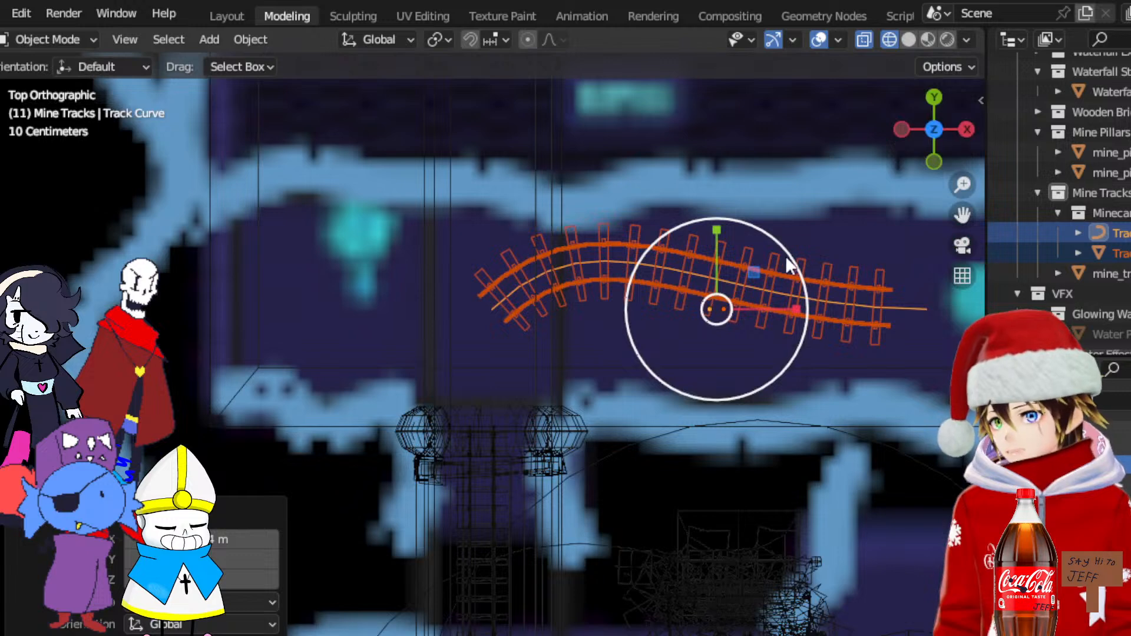
{"action": "key", "text": "s"}
{"action": "left_click", "coordinate": [766, 259]}
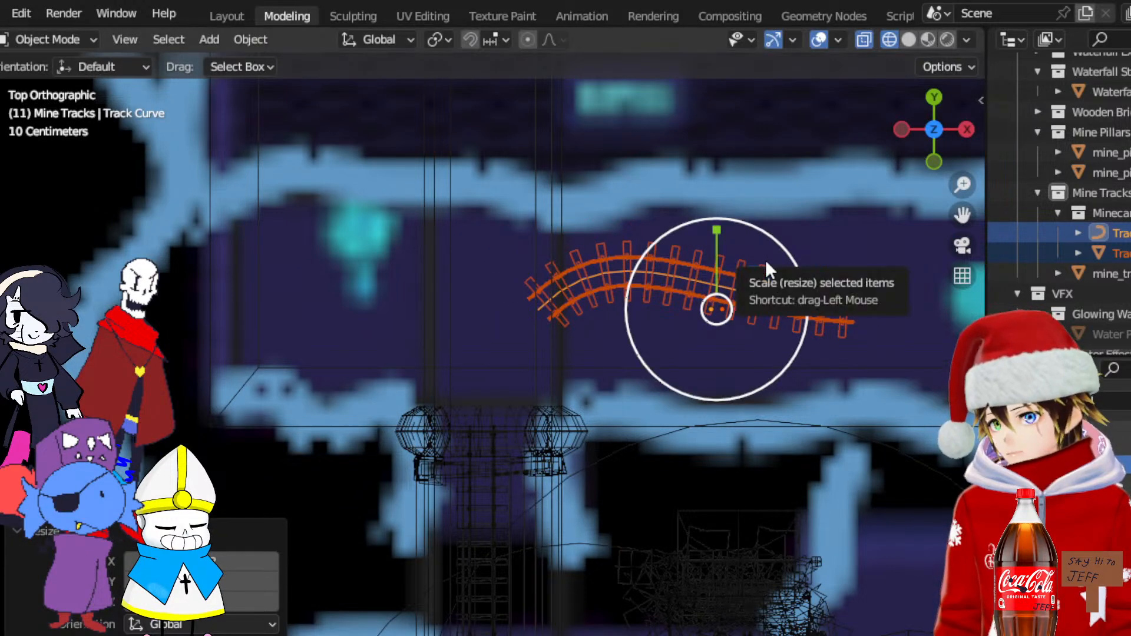
{"action": "key", "text": "shift+space"}
{"action": "key", "text": "g"}
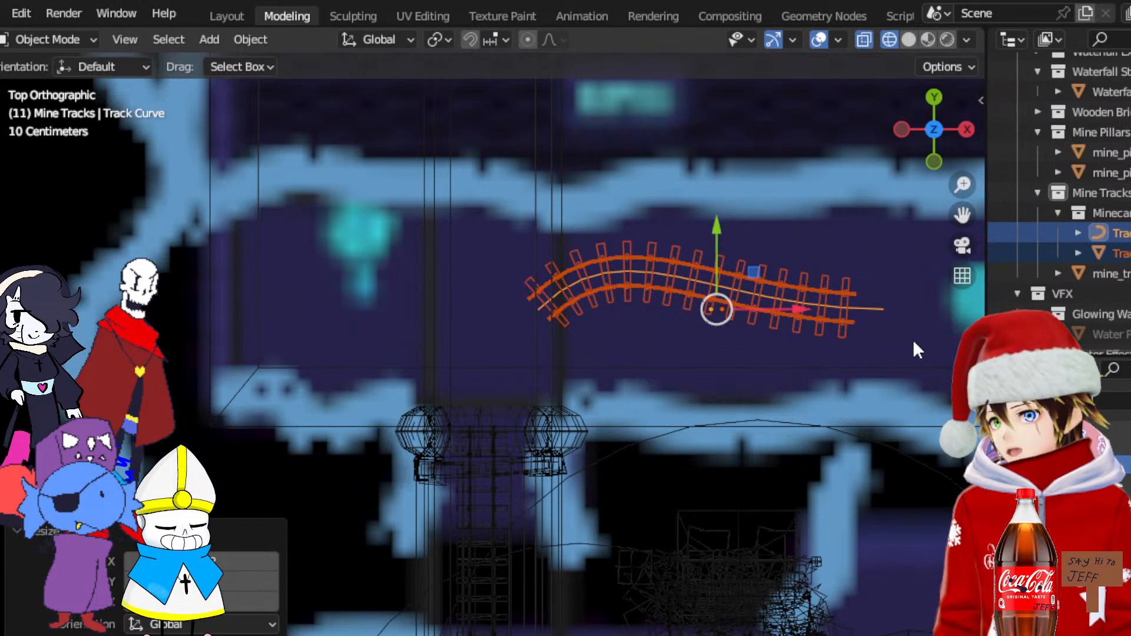
{"action": "left_click_drag", "start_coordinate": [786, 307], "coordinate": [755, 304]}
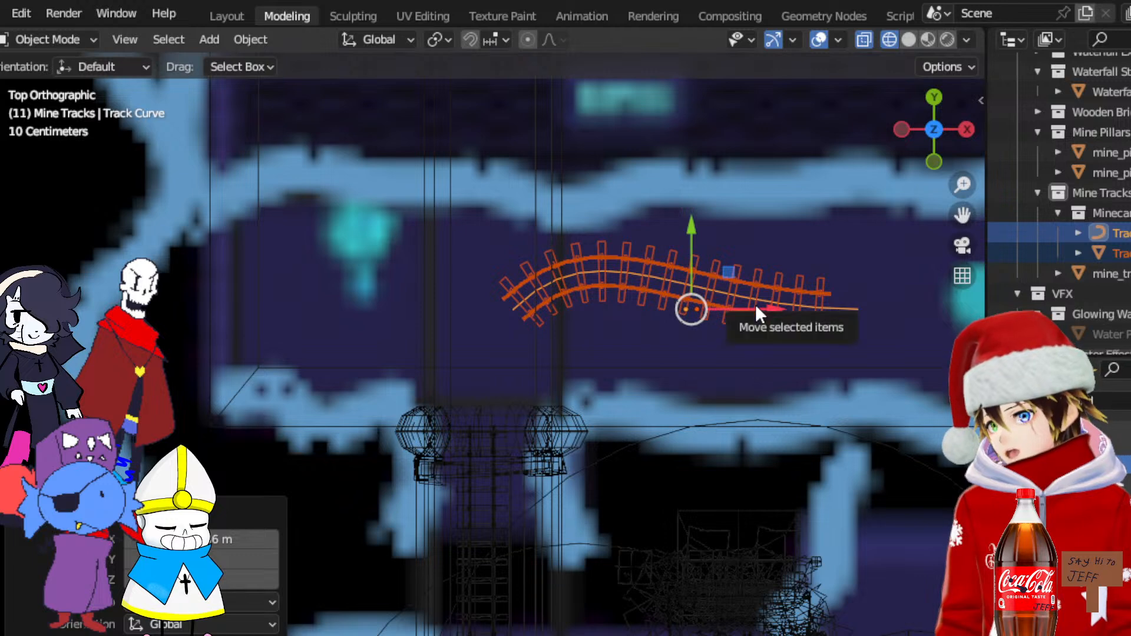
Open only the track curve in Edit Mode and move its doorway-side end control point down to the arched doorway
{"action": "left_click", "coordinate": [563, 282]}
{"action": "left_click", "coordinate": [564, 281]}
{"action": "left_click", "coordinate": [574, 283]}
{"action": "left_click", "coordinate": [560, 277]}
{"action": "left_click", "coordinate": [560, 276]}
{"action": "left_click", "coordinate": [60, 39]}
{"action": "left_click", "coordinate": [65, 80]}
{"action": "left_click_drag", "start_coordinate": [462, 253], "coordinate": [559, 370]}
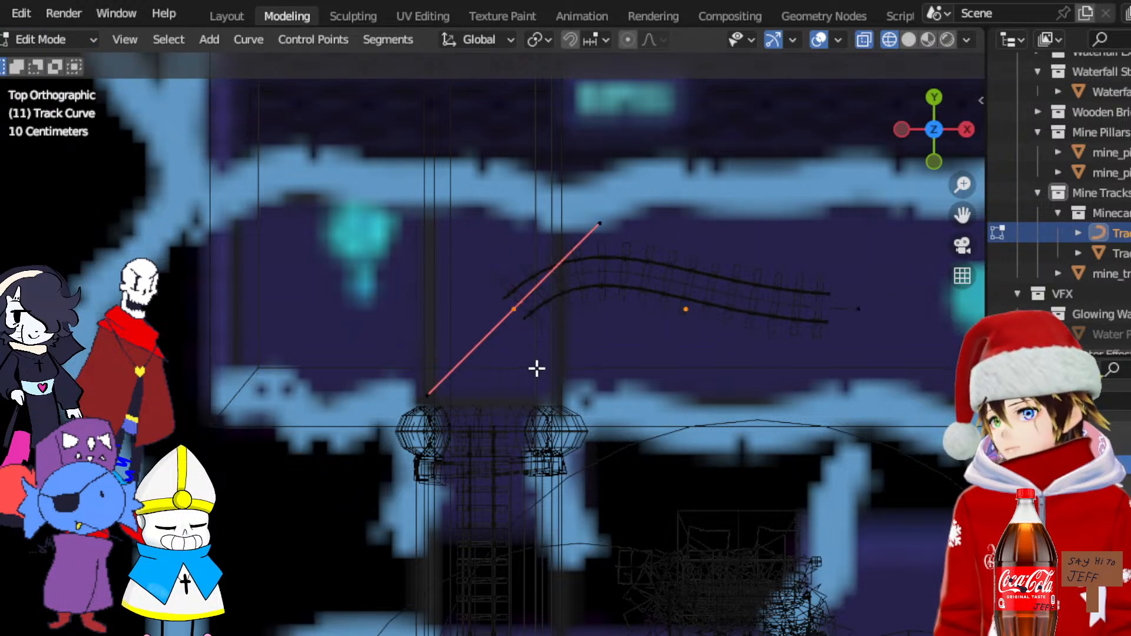
{"action": "key", "text": "g"}
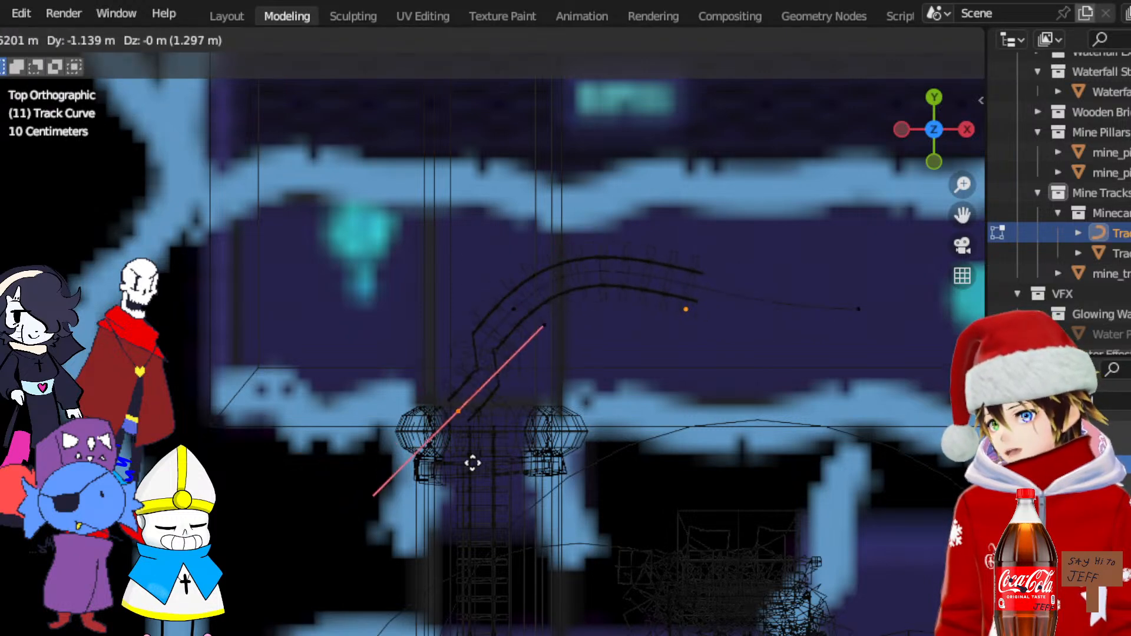
{"action": "left_click", "coordinate": [477, 480]}
Rotate the end control point's handles upright so the track runs nearly parallel to the existing mine tracks
{"action": "left_click", "coordinate": [6, 220]}
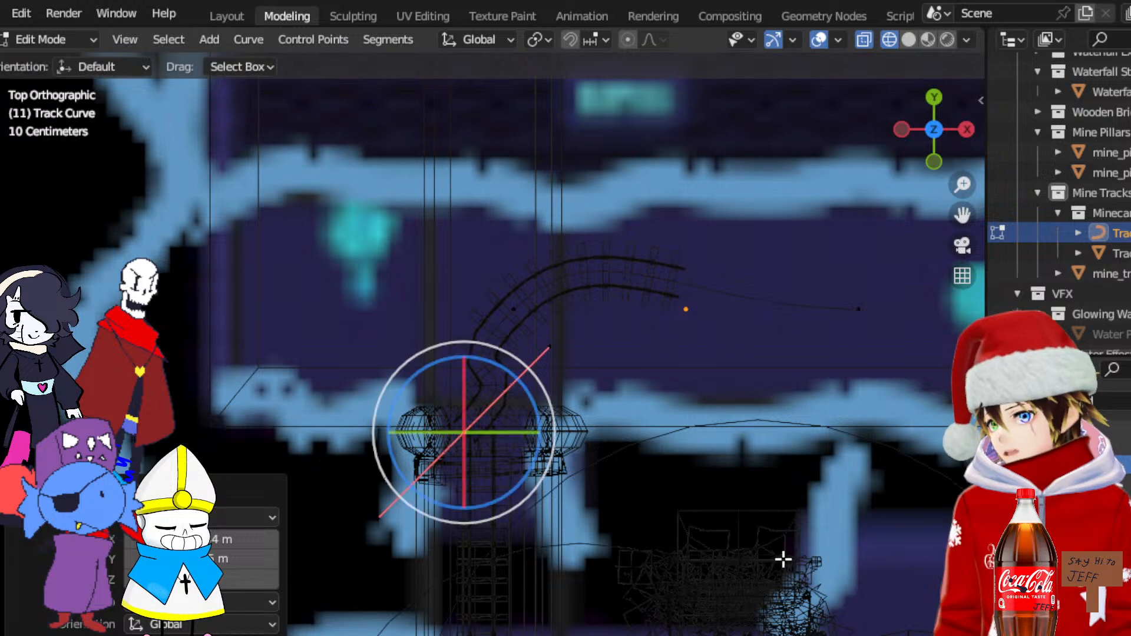
{"action": "left_click_drag", "start_coordinate": [536, 373], "coordinate": [478, 359]}
{"action": "scroll", "coordinate": [474, 442], "scroll_direction": "up", "scroll_amount": 2}
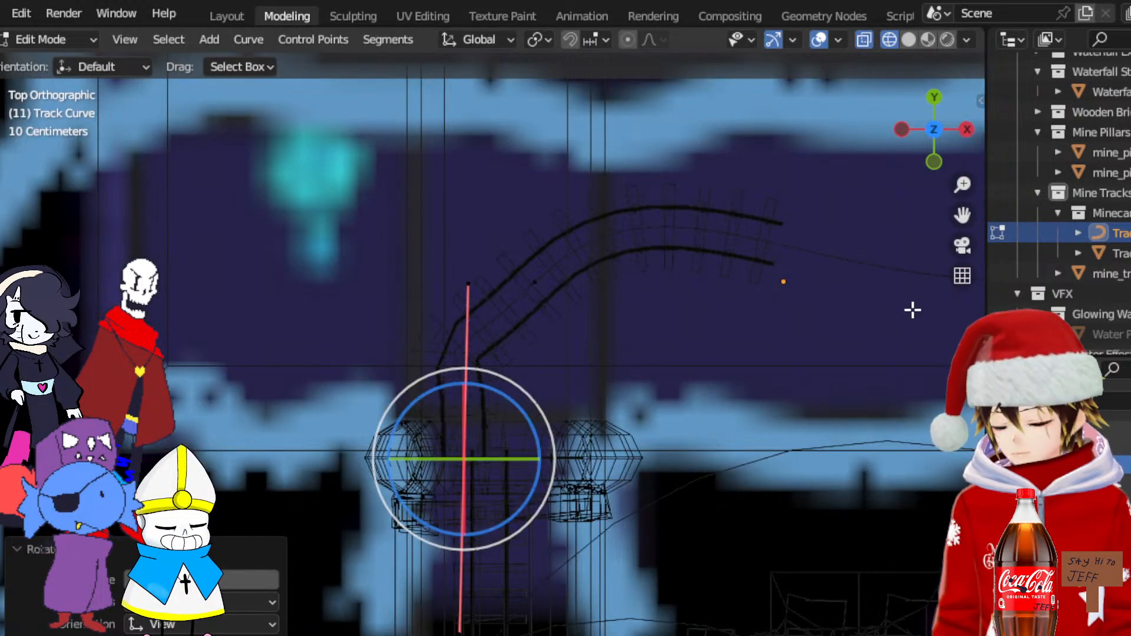
Move the end control point over the existing mine tracks and adjust it along Y to sit at the doorway
{"action": "scroll", "coordinate": [481, 275], "scroll_direction": "up", "scroll_amount": 4}
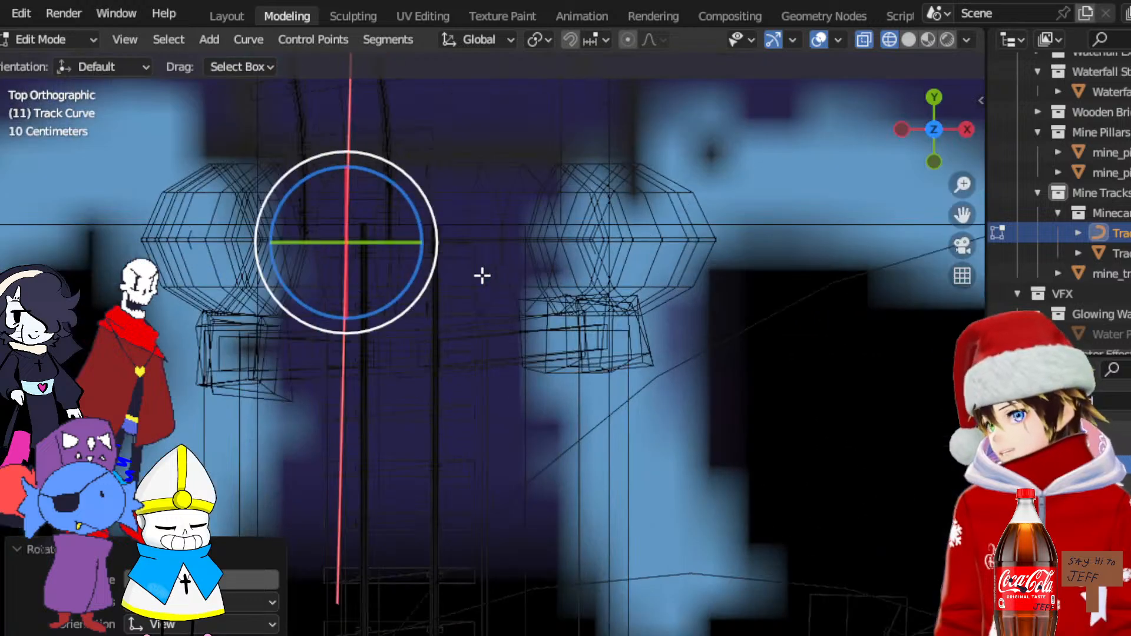
{"action": "left_click", "coordinate": [1, 171]}
{"action": "left_click_drag", "start_coordinate": [378, 216], "coordinate": [430, 610]}
{"action": "scroll", "coordinate": [430, 610], "scroll_direction": "down", "scroll_amount": 5}
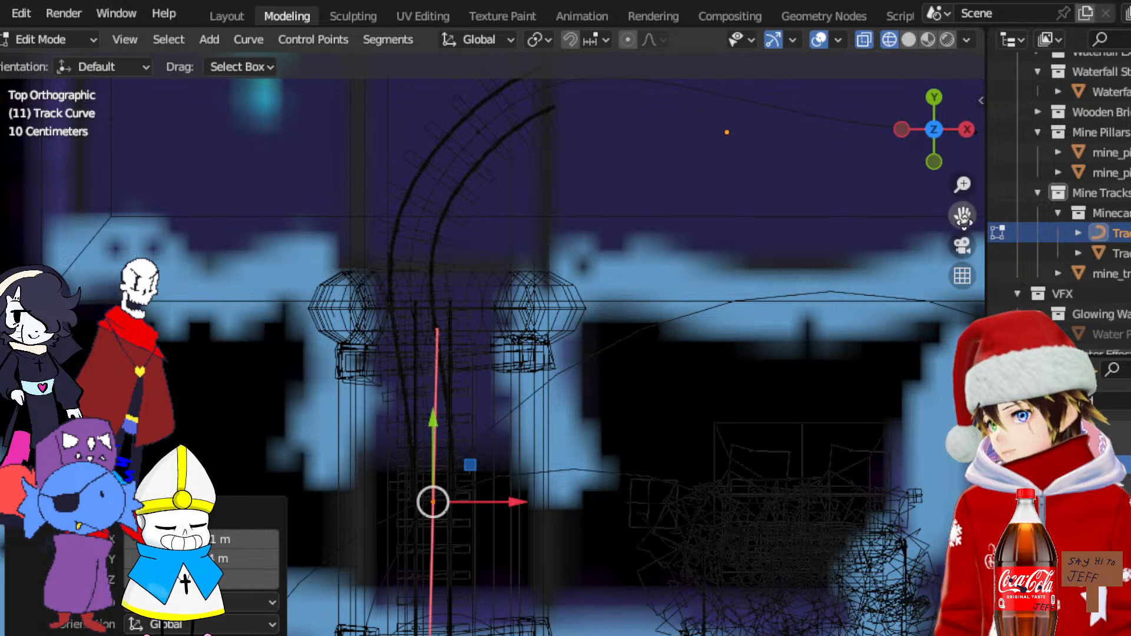
{"action": "left_click_drag", "start_coordinate": [961, 219], "coordinate": [973, 175]}
{"action": "left_click_drag", "start_coordinate": [455, 381], "coordinate": [467, 167]}
{"action": "left_click_drag", "start_coordinate": [958, 216], "coordinate": [954, 341]}
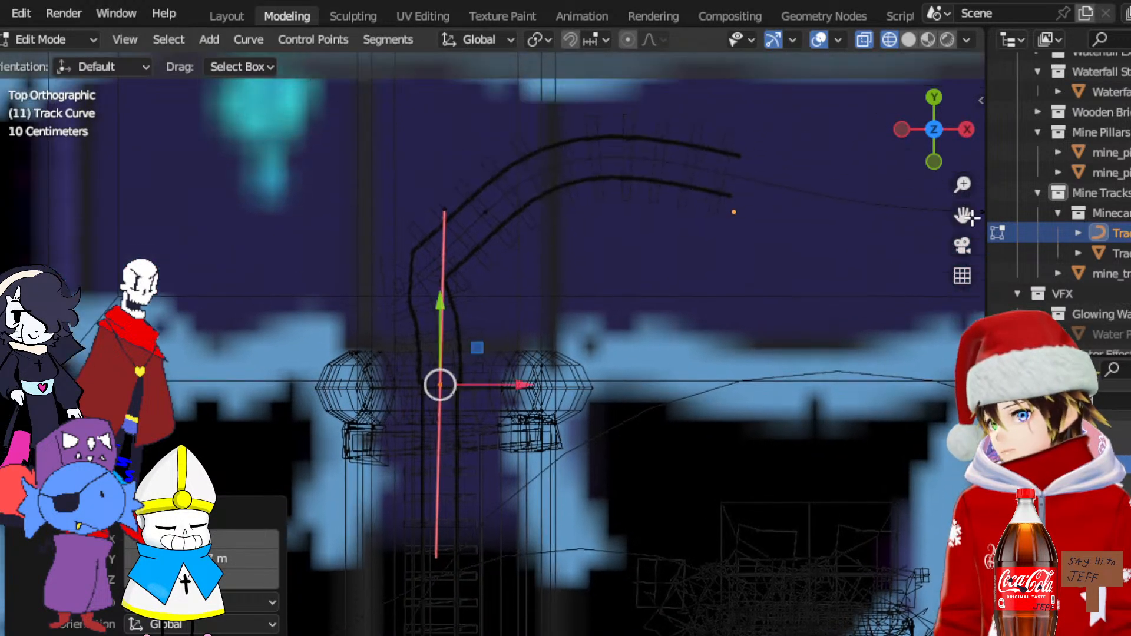
Move the track curve's bend control point along X and adjust its handle to reshape the turn
{"action": "left_click_drag", "start_coordinate": [531, 247], "coordinate": [439, 184]}
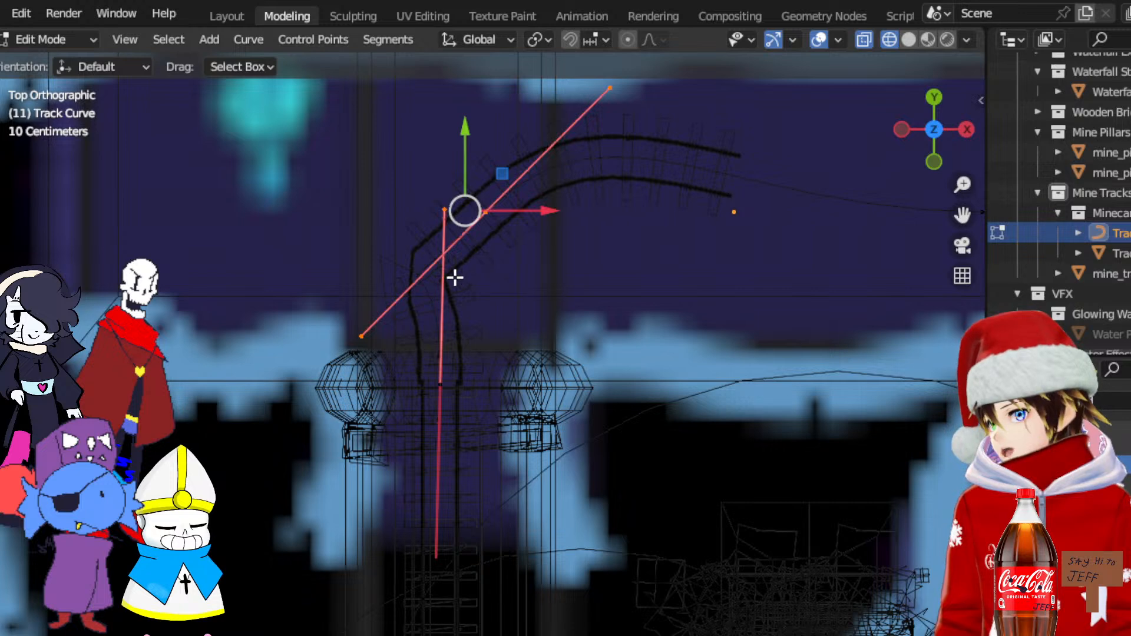
{"action": "left_click_drag", "start_coordinate": [506, 174], "coordinate": [588, 161]}
{"action": "left_click", "coordinate": [0, 206]}
{"action": "left_click", "coordinate": [406, 323]}
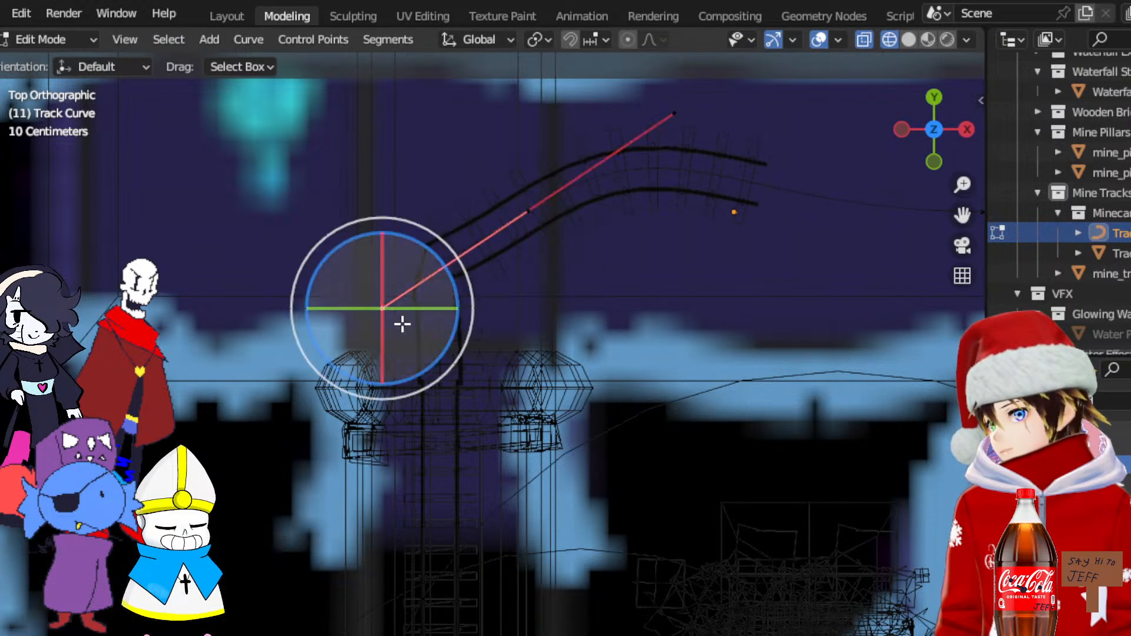
{"action": "left_click", "coordinate": [0, 177]}
{"action": "left_click_drag", "start_coordinate": [421, 271], "coordinate": [490, 219]}
Raise the curve's bend and far end control points along Y towards the corridor's upper wall
{"action": "scroll", "coordinate": [490, 219], "scroll_direction": "down", "scroll_amount": 2}
{"action": "scroll", "coordinate": [602, 233], "scroll_direction": "down", "scroll_amount": 3}
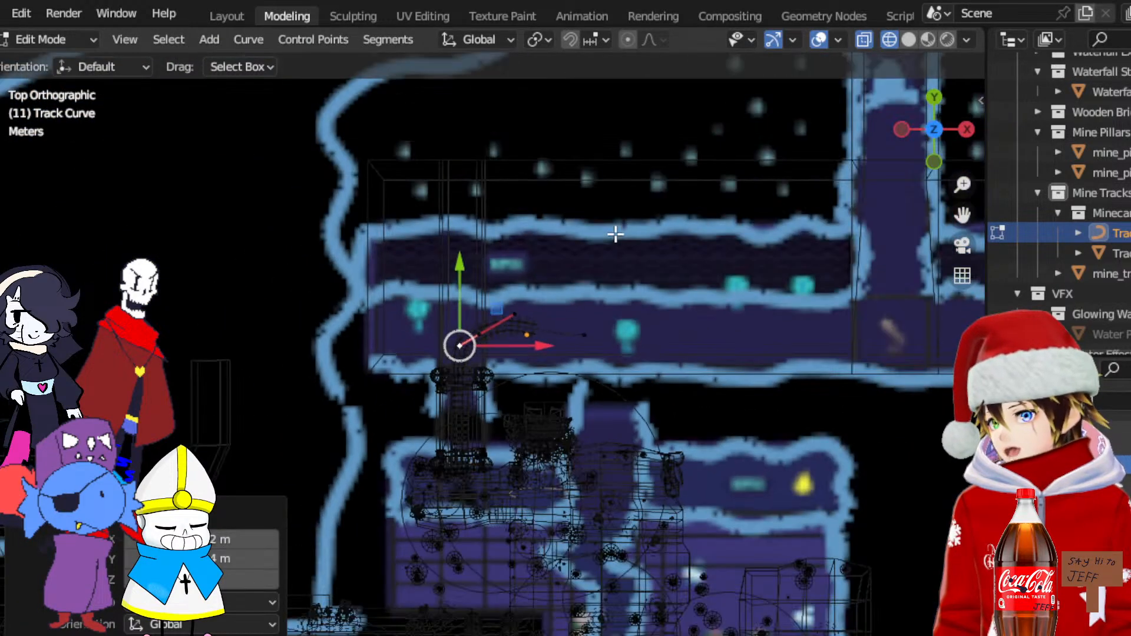
{"action": "scroll", "coordinate": [584, 273], "scroll_direction": "up", "scroll_amount": 4}
{"action": "left_click_drag", "start_coordinate": [727, 316], "coordinate": [399, 225]}
{"action": "left_click_drag", "start_coordinate": [601, 252], "coordinate": [614, 193]}
Reposition the far end control point along X and Y so the curve straightens beside the corridor's upper wall
{"action": "left_click_drag", "start_coordinate": [967, 218], "coordinate": [917, 430]}
{"action": "middle_click_drag", "start_coordinate": [661, 318], "coordinate": [449, 318]}
{"action": "left_click", "coordinate": [779, 341]}
{"action": "middle_click_drag", "start_coordinate": [770, 339], "coordinate": [667, 369]}
{"action": "left_click", "coordinate": [714, 377]}
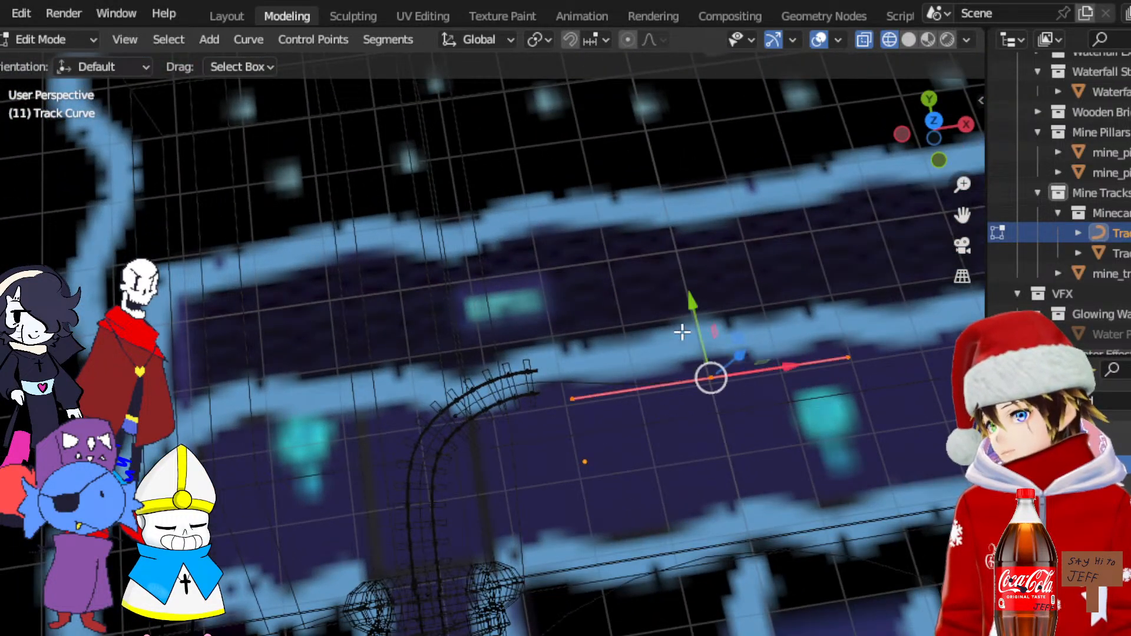
{"action": "middle_click_drag", "start_coordinate": [682, 328], "coordinate": [635, 405]}
{"action": "key", "text": "g"}
{"action": "key", "text": "x"}
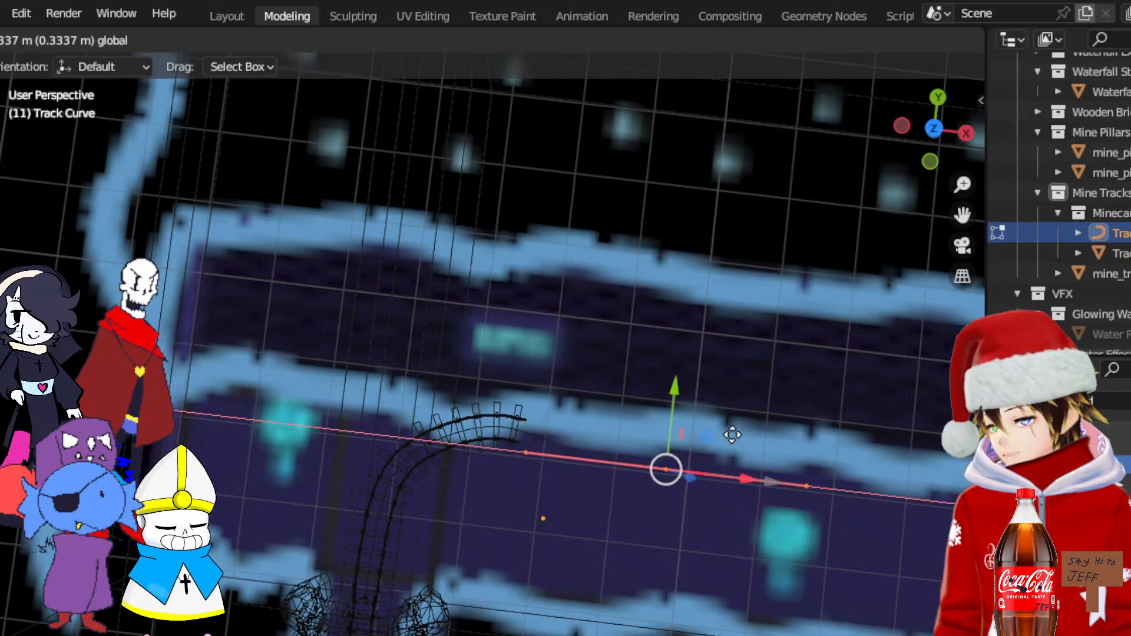
{"action": "left_click", "coordinate": [673, 423]}
{"action": "key", "text": "g"}
{"action": "key", "text": "y"}
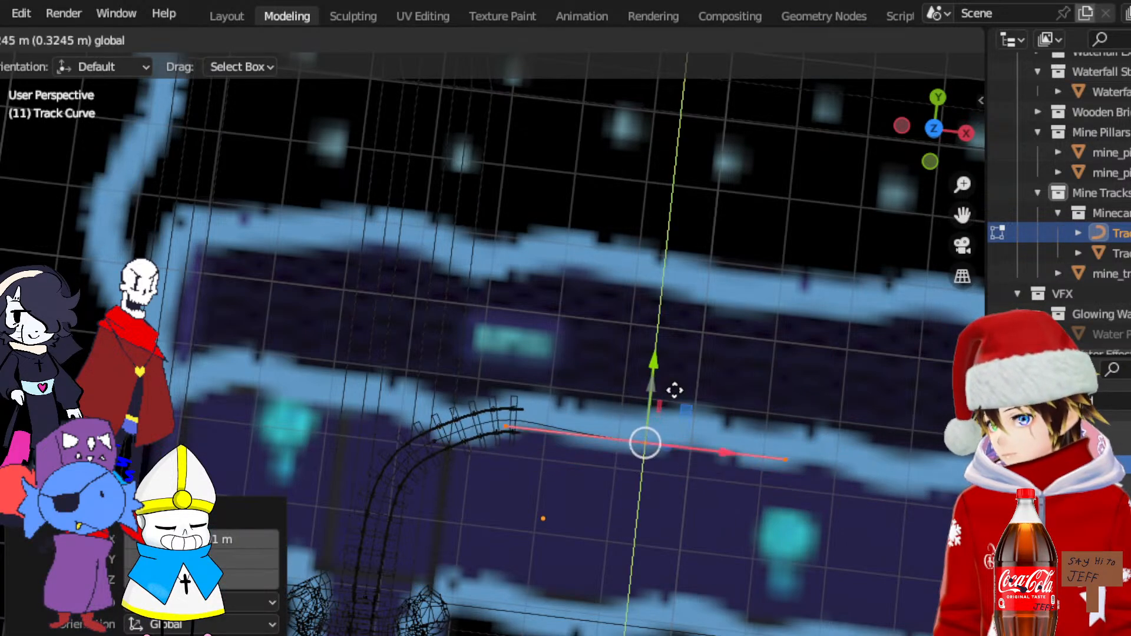
{"action": "left_click", "coordinate": [676, 396]}
Move the doorway-side control point along Y, back through the passage to the previous room's doorway, about 3 m
{"action": "left_click_drag", "start_coordinate": [973, 228], "coordinate": [549, 414]}
{"action": "left_click", "coordinate": [504, 386]}
{"action": "key", "text": "KP_Decimal"}
{"action": "key", "text": "g"}
{"action": "key", "text": "y"}
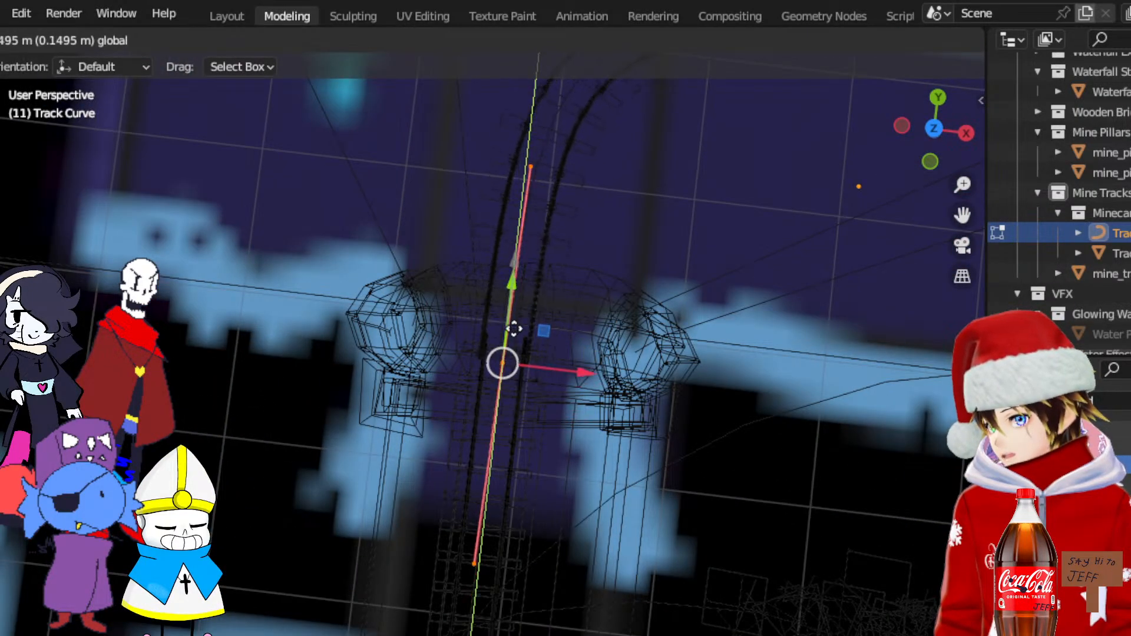
{"action": "left_click", "coordinate": [528, 307]}
{"action": "scroll", "coordinate": [527, 307], "scroll_direction": "down", "scroll_amount": 3}
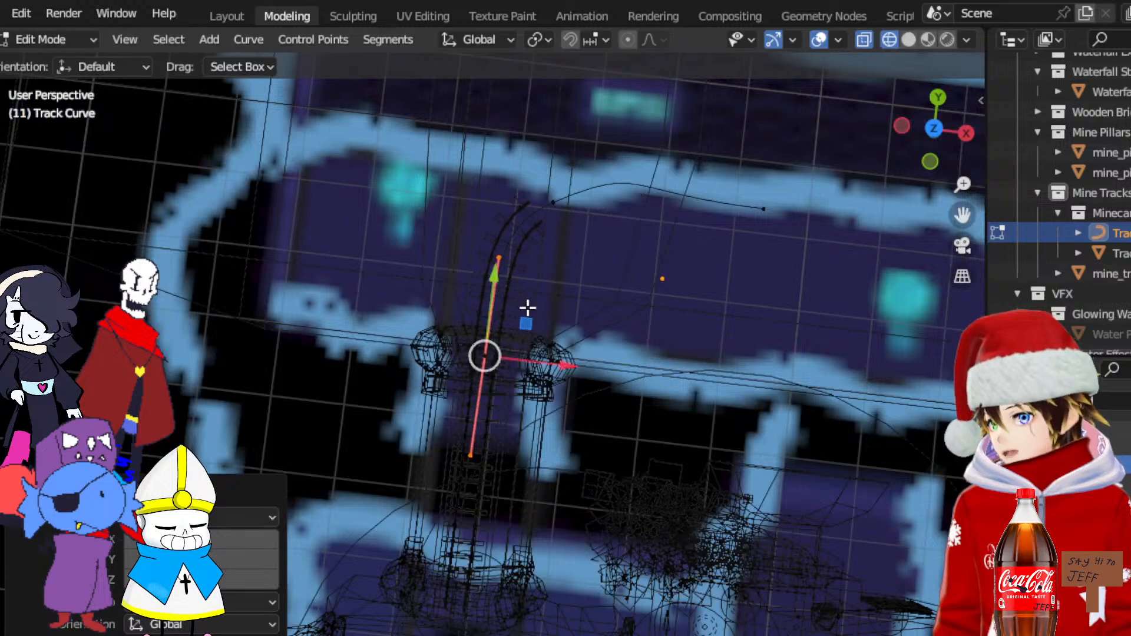
{"action": "key", "text": "g"}
{"action": "key", "text": "y"}
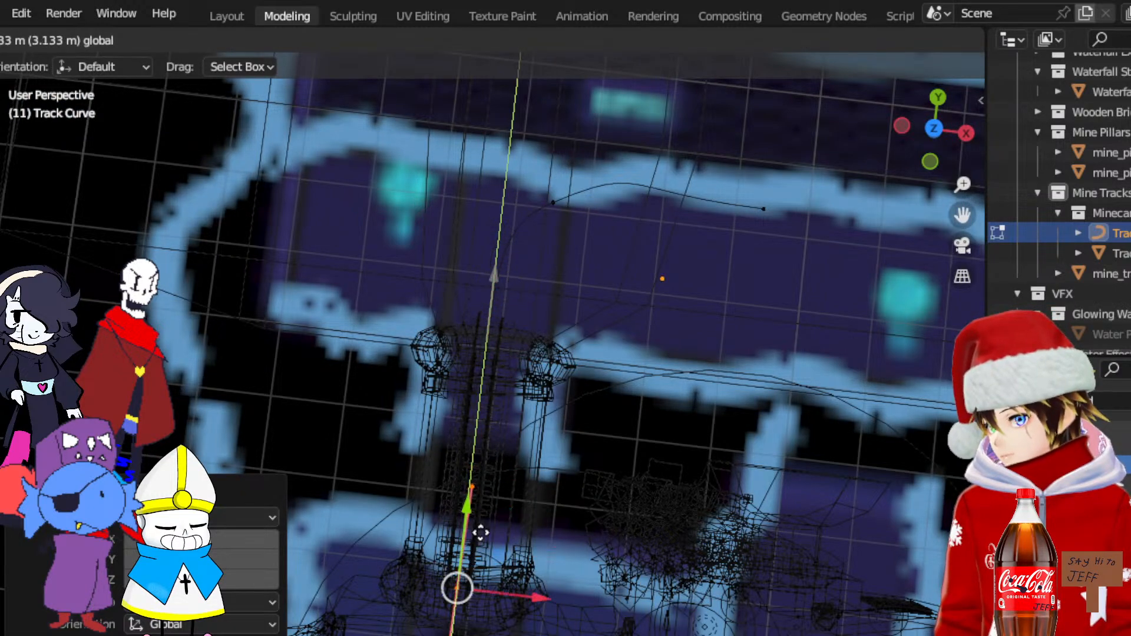
{"action": "left_click", "coordinate": [479, 548]}
Extrude the curve's far end control point along X down the corridor and return to Object Mode
{"action": "left_click_drag", "start_coordinate": [838, 271], "coordinate": [745, 162]}
{"action": "left_click_drag", "start_coordinate": [962, 215], "coordinate": [506, 260]}
{"action": "key", "text": "g"}
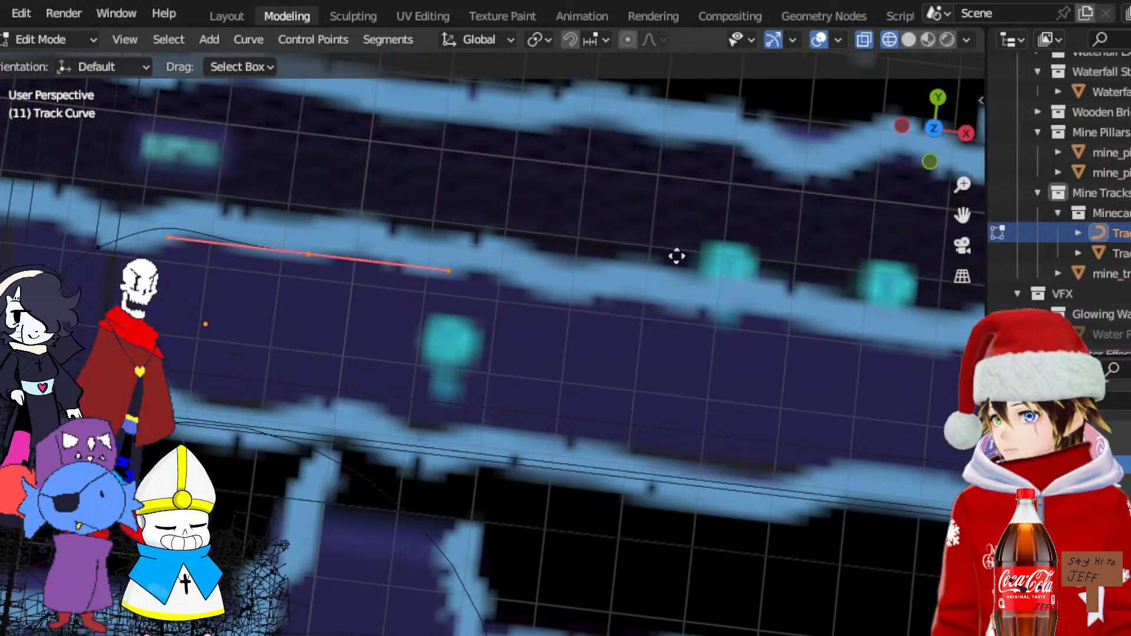
{"action": "left_click_drag", "start_coordinate": [406, 265], "coordinate": [845, 337]}
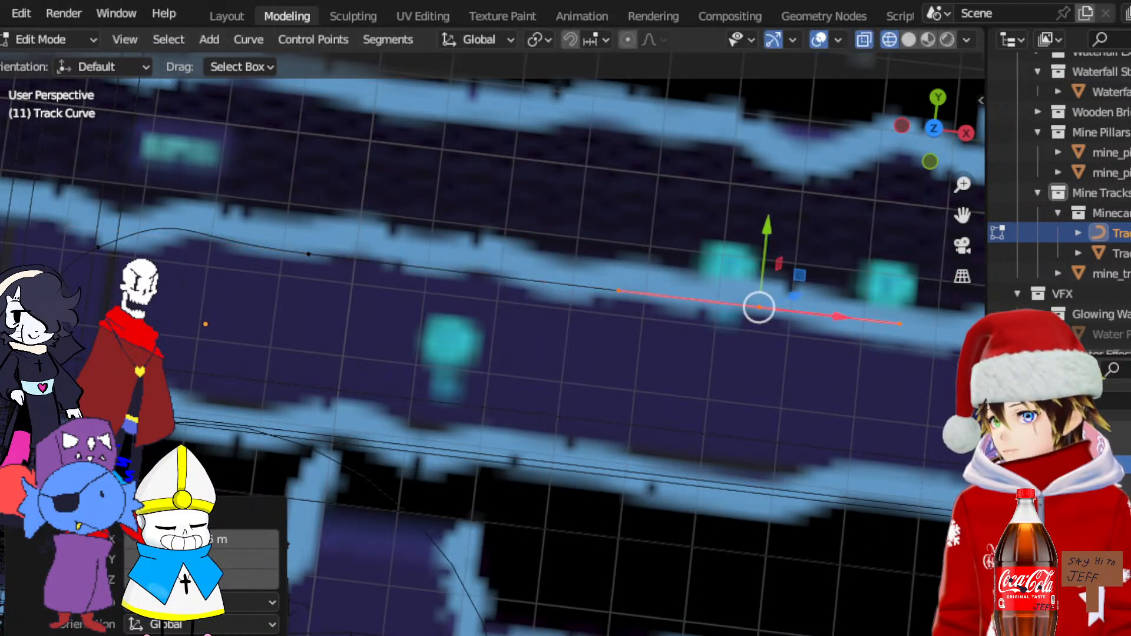
{"action": "left_click", "coordinate": [80, 48]}
{"action": "left_click", "coordinate": [35, 59]}
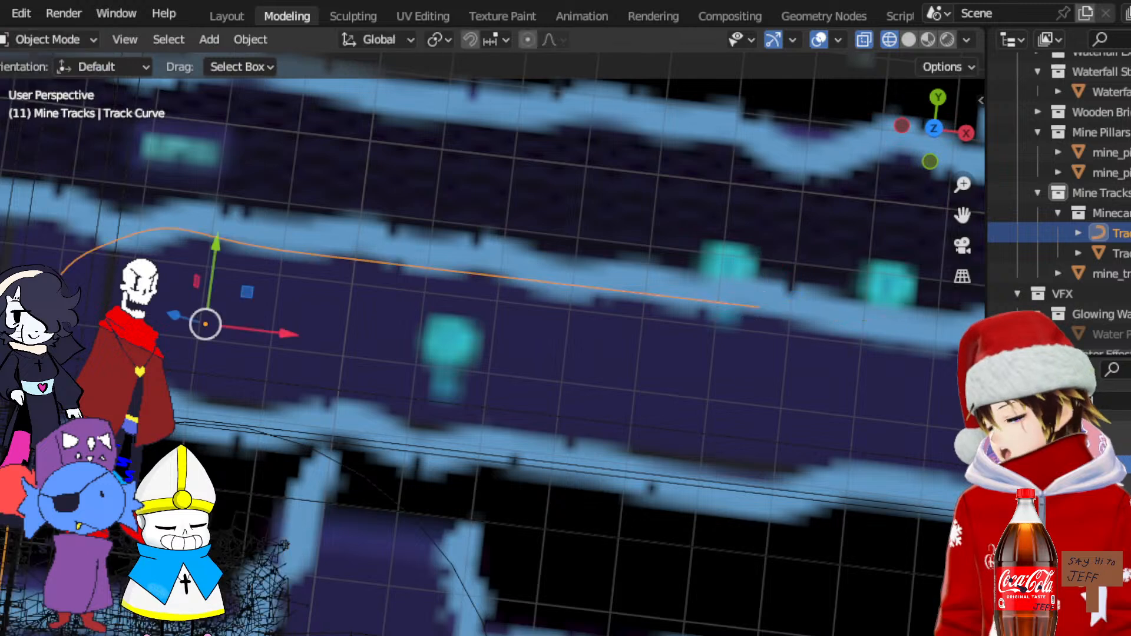
Select the track mesh together with its curve and align them over the existing mine tracks in top view
{"action": "left_click", "coordinate": [1054, 254], "text": "ctrl"}
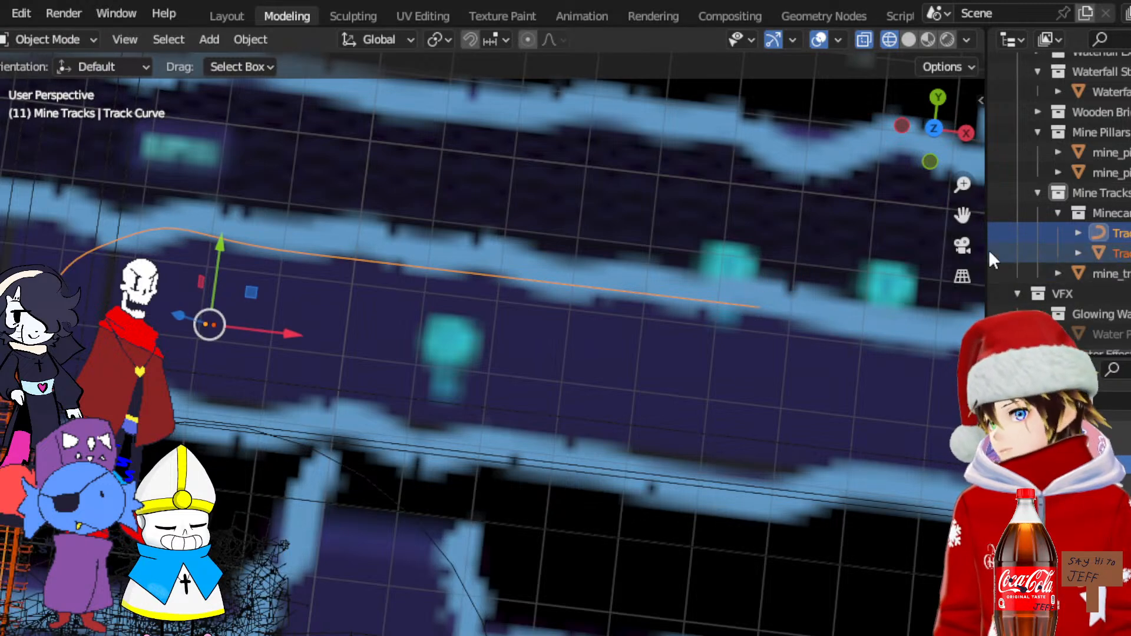
{"action": "left_click", "coordinate": [933, 128]}
{"action": "left_click", "coordinate": [697, 321]}
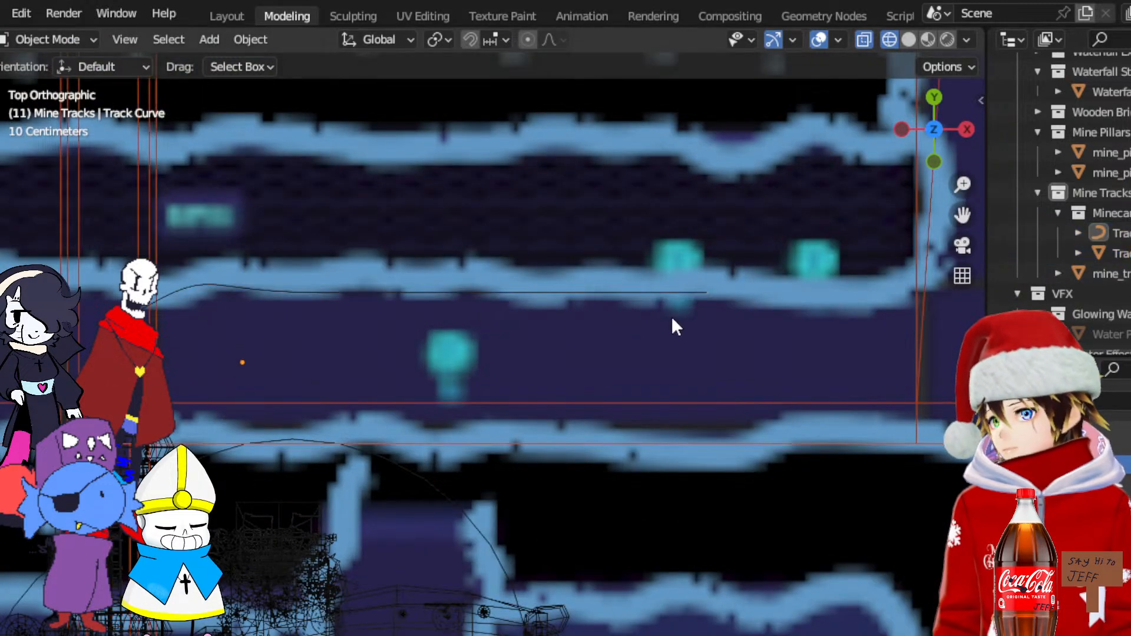
{"action": "left_click", "coordinate": [1117, 254]}
{"action": "left_click", "coordinate": [1113, 234], "text": "shift"}
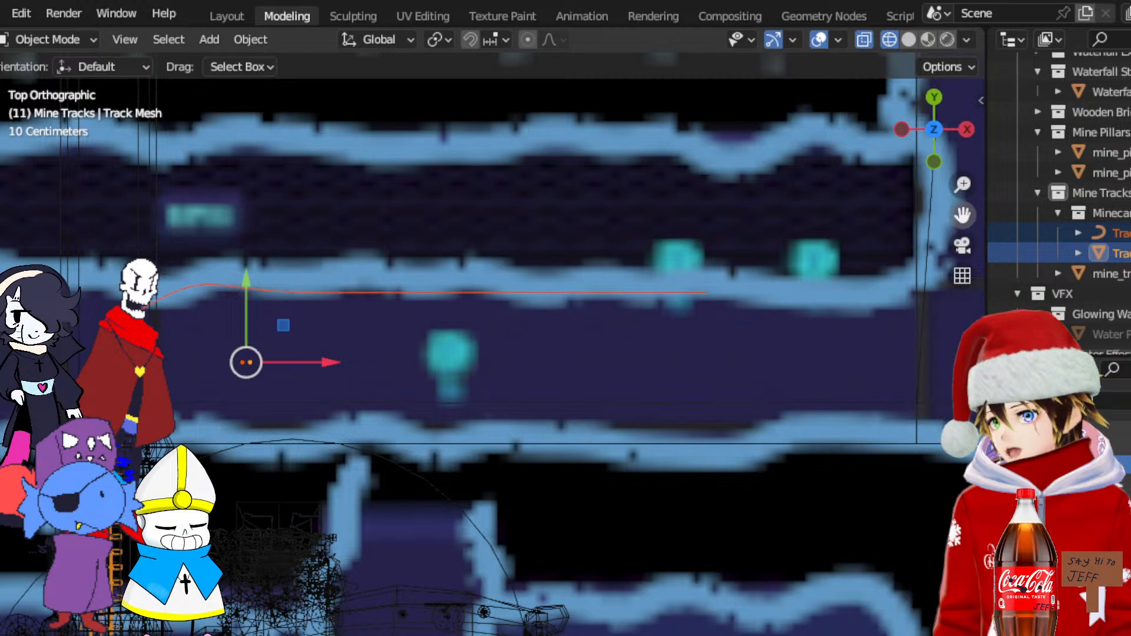
{"action": "left_click_drag", "start_coordinate": [962, 215], "coordinate": [962, 214]}
{"action": "scroll", "coordinate": [564, 324], "scroll_direction": "up", "scroll_amount": 4}
{"action": "key", "text": "shift+space"}
{"action": "key", "text": "s"}
{"action": "left_click_drag", "start_coordinate": [698, 97], "coordinate": [604, 207]}
Lower the track mesh and curve about 0.02 m along Z in back view to match the existing tracks
{"action": "middle_click_drag", "start_coordinate": [604, 208], "coordinate": [866, 238]}
{"action": "left_click", "coordinate": [922, 144]}
{"action": "left_click_drag", "start_coordinate": [961, 216], "coordinate": [807, 571]}
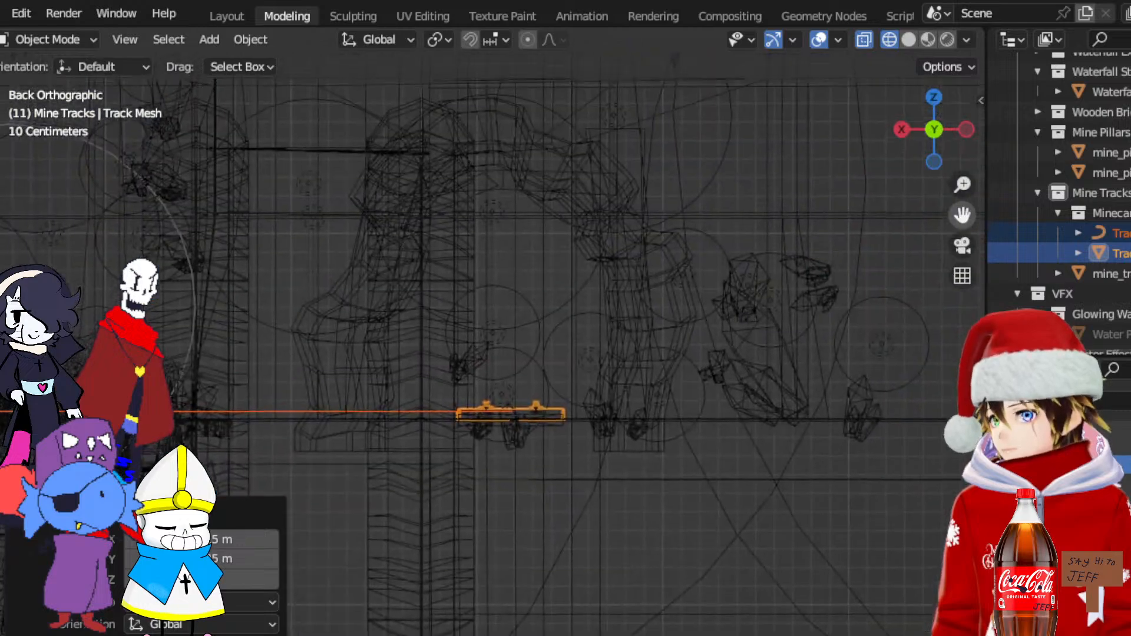
{"action": "scroll", "coordinate": [583, 424], "scroll_direction": "up", "scroll_amount": 5}
{"action": "scroll", "coordinate": [597, 436], "scroll_direction": "up", "scroll_amount": 1}
{"action": "scroll", "coordinate": [588, 436], "scroll_direction": "down", "scroll_amount": 5}
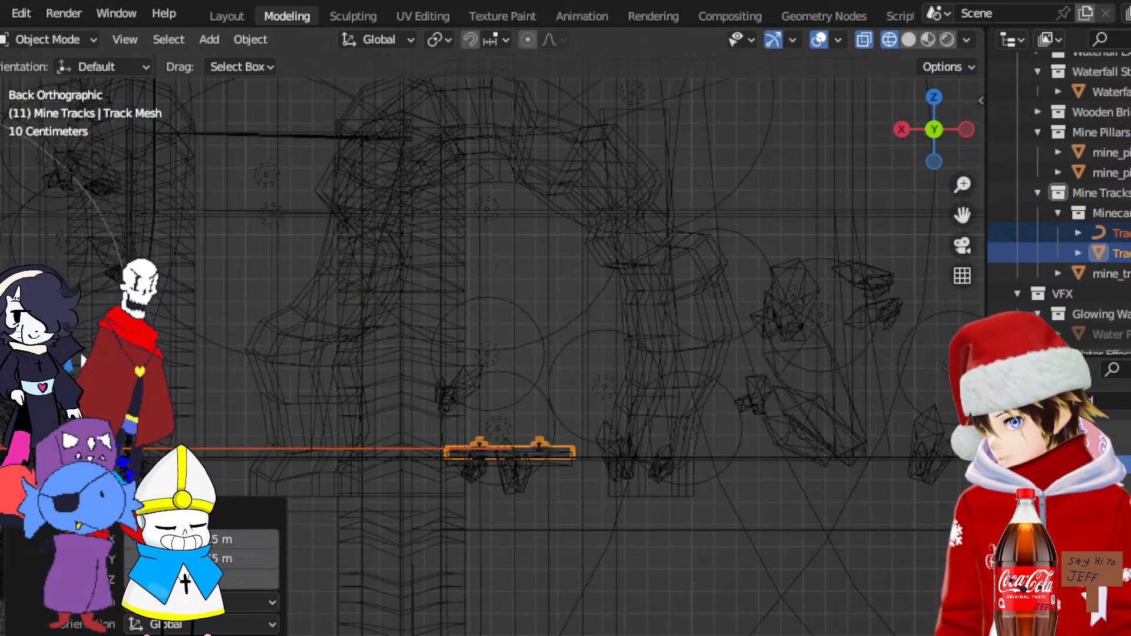
{"action": "key", "text": "g"}
{"action": "key", "text": "x"}
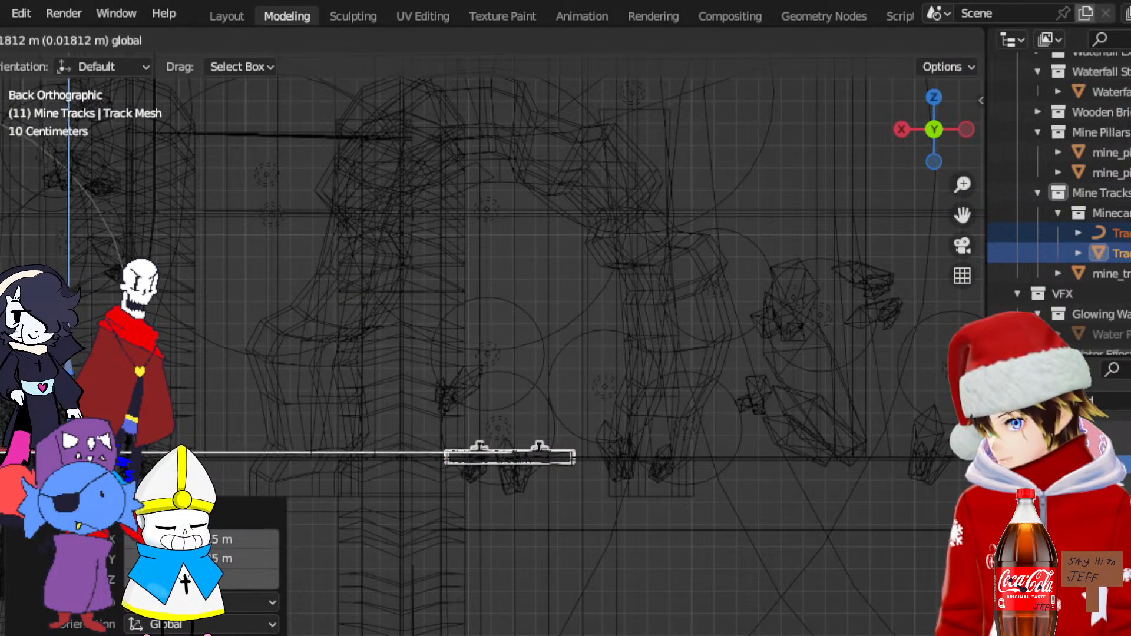
{"action": "left_click", "coordinate": [247, 341]}
Delete the old straight mine_tracks01_cute object that overlaps the new track
{"action": "middle_click_drag", "start_coordinate": [248, 342], "coordinate": [494, 331]}
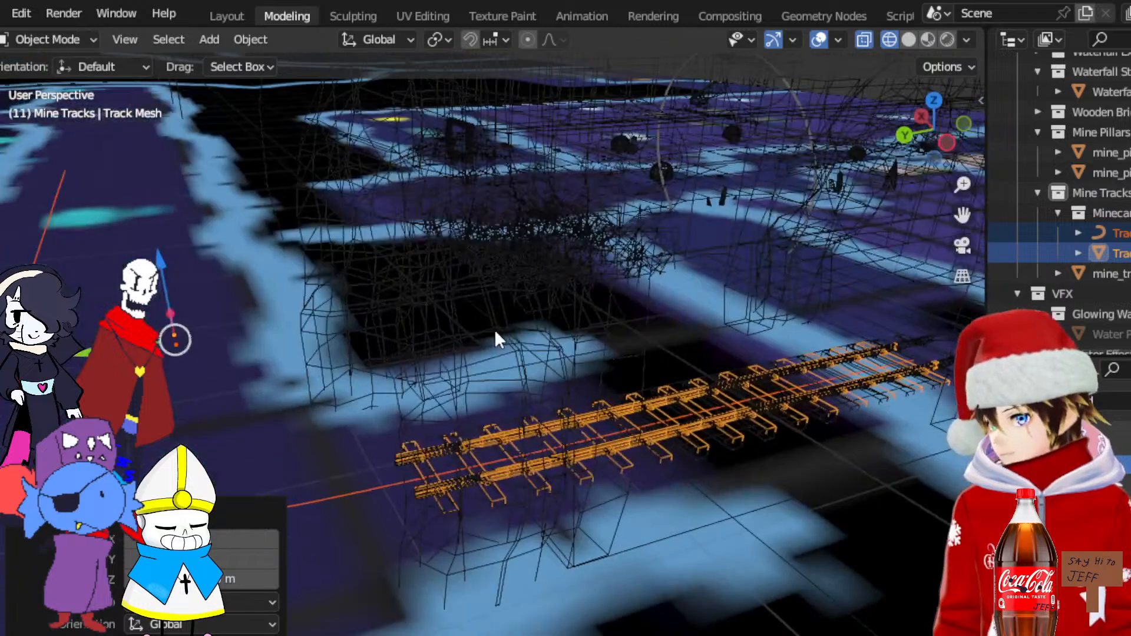
{"action": "left_click", "coordinate": [1110, 273]}
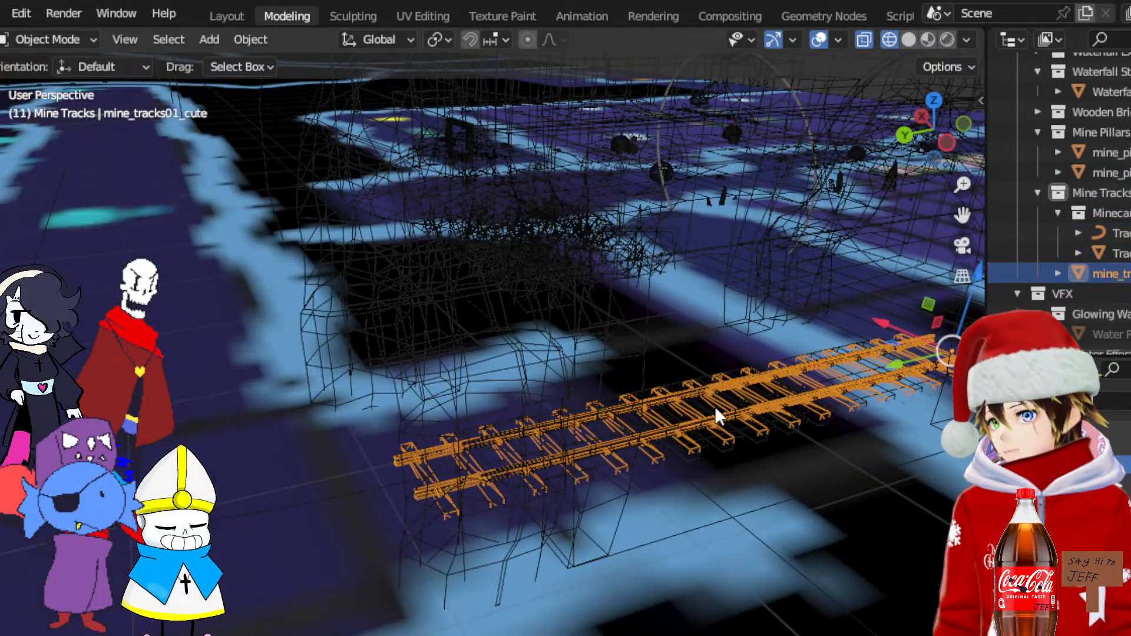
{"action": "key", "text": "Delete"}
{"action": "middle_click_drag", "start_coordinate": [376, 359], "coordinate": [434, 451]}
{"action": "left_click", "coordinate": [434, 453]}
{"action": "middle_click_drag", "start_coordinate": [732, 321], "coordinate": [682, 312]}
{"action": "left_click", "coordinate": [56, 39]}
{"action": "left_click", "coordinate": [45, 83]}
{"action": "left_click_drag", "start_coordinate": [883, 506], "coordinate": [836, 477]}
{"action": "left_click_drag", "start_coordinate": [963, 216], "coordinate": [866, 215]}
{"action": "mouse_move", "coordinate": [452, 422]}
{"action": "left_mouse_down"}
{"action": "mouse_move", "coordinate": [359, 366]}
{"action": "mouse_move", "coordinate": [347, 330]}
{"action": "left_mouse_up"}
{"action": "key", "text": "a"}
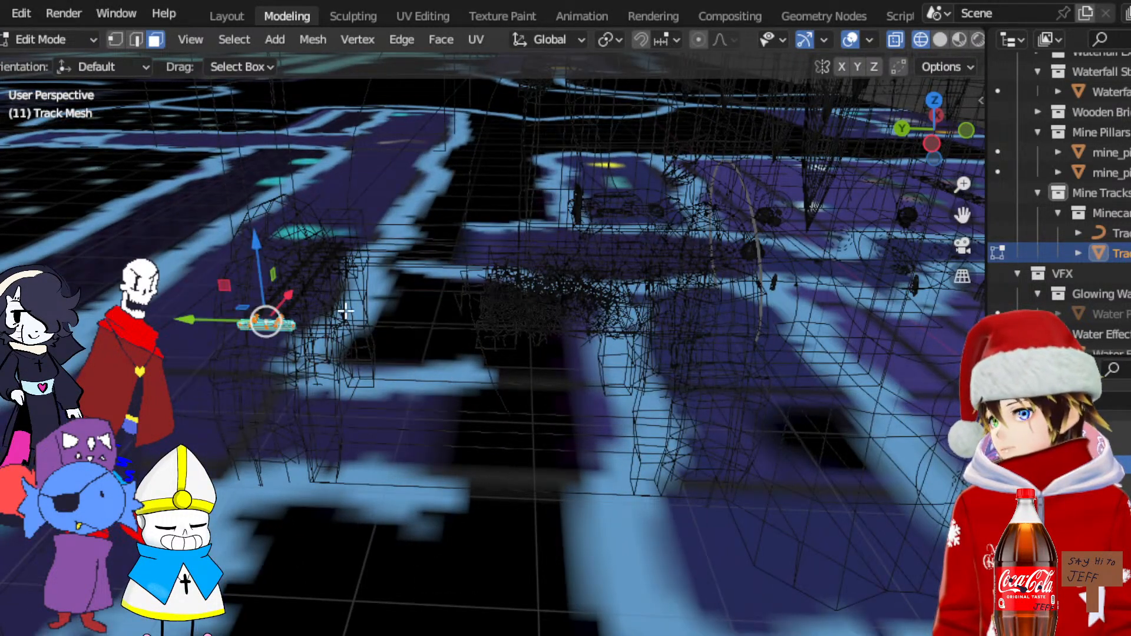
{"action": "left_click", "coordinate": [48, 41]}
{"action": "left_click", "coordinate": [62, 59]}
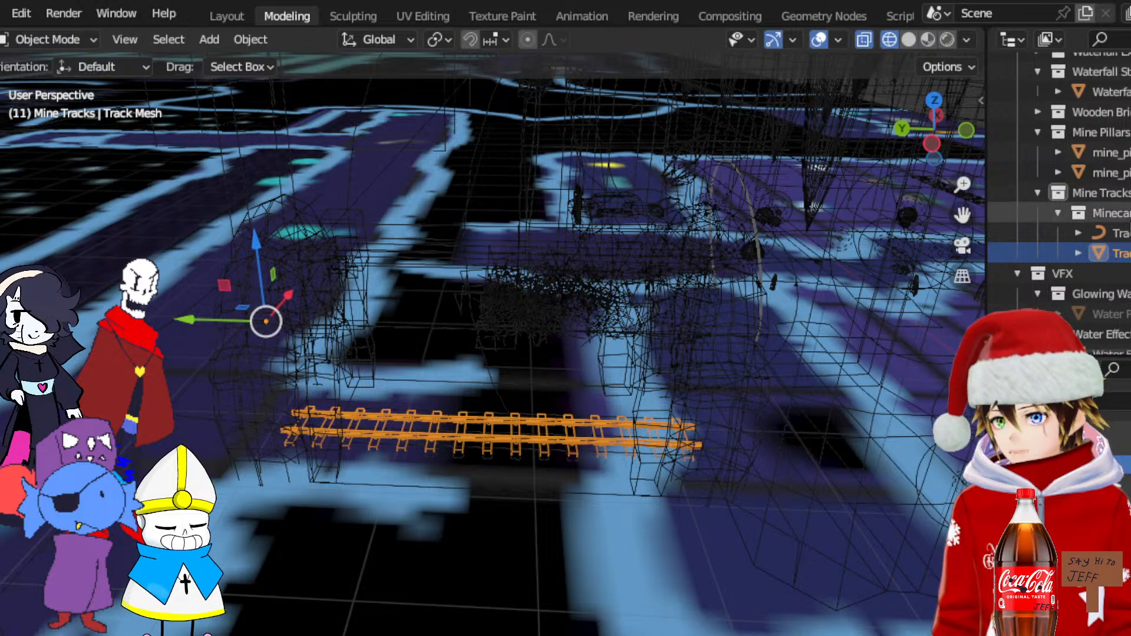
Open the track curve in Edit Mode and adjust its start control point in the previous room along Y
{"action": "left_click", "coordinate": [1119, 233]}
{"action": "left_click", "coordinate": [25, 38]}
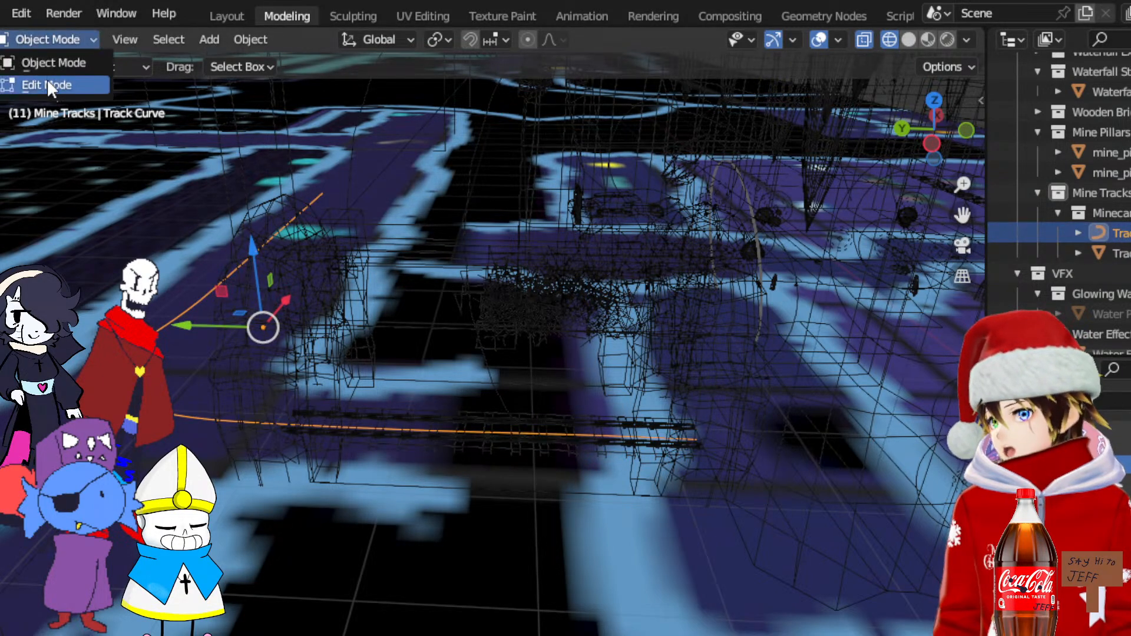
{"action": "left_click", "coordinate": [50, 81]}
{"action": "left_click_drag", "start_coordinate": [962, 216], "coordinate": [587, 417]}
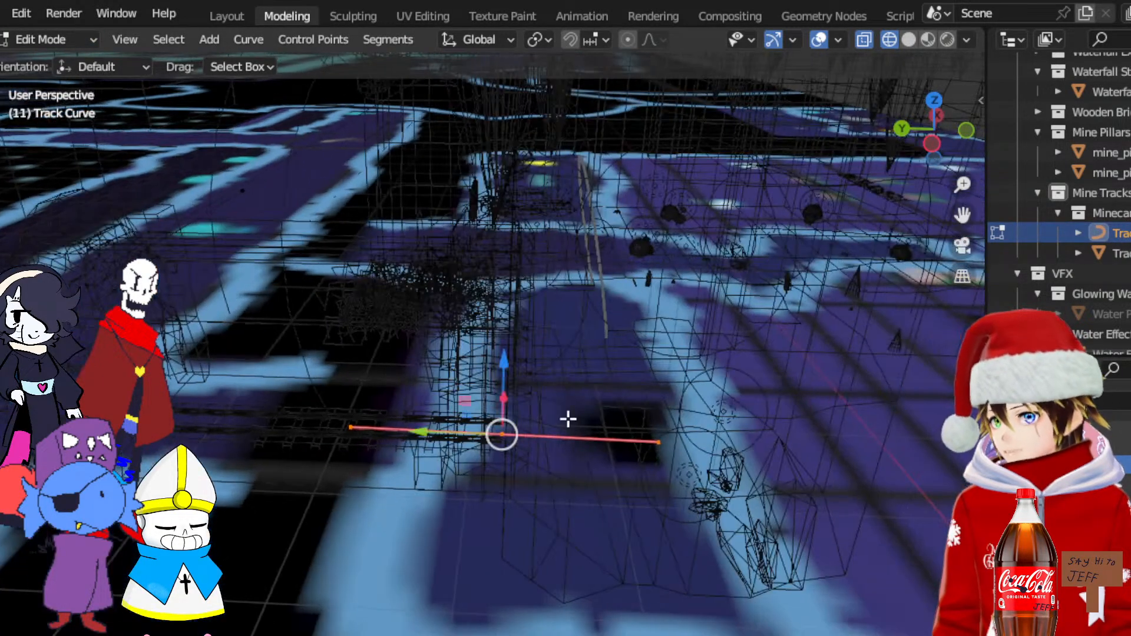
{"action": "left_click_drag", "start_coordinate": [573, 511], "coordinate": [508, 442]}
Return to Object Mode, select the track mesh and extend it along the curve around the bend into the corridor
{"action": "middle_click_drag", "start_coordinate": [478, 368], "coordinate": [461, 391]}
{"action": "left_click", "coordinate": [911, 44]}
{"action": "mouse_move", "coordinate": [651, 334]}
{"action": "middle_mouse_down"}
{"action": "mouse_move", "coordinate": [508, 383]}
{"action": "mouse_move", "coordinate": [351, 371]}
{"action": "mouse_move", "coordinate": [381, 356]}
{"action": "mouse_move", "coordinate": [519, 353]}
{"action": "mouse_move", "coordinate": [467, 354]}
{"action": "mouse_move", "coordinate": [519, 342]}
{"action": "middle_mouse_up"}
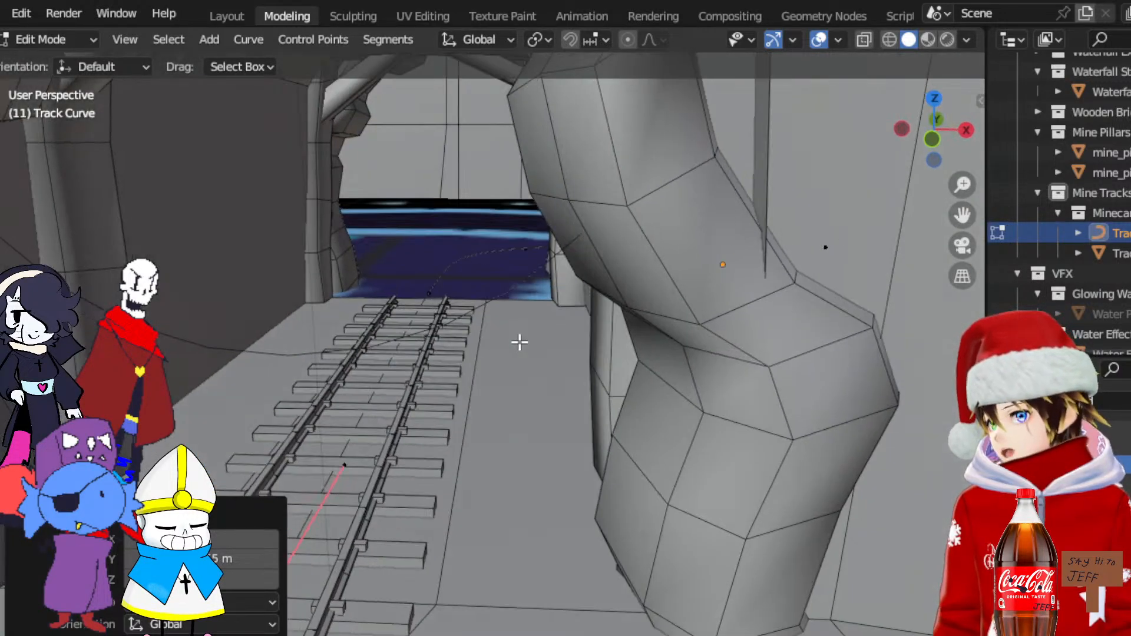
{"action": "left_click", "coordinate": [53, 39]}
{"action": "left_click", "coordinate": [59, 61]}
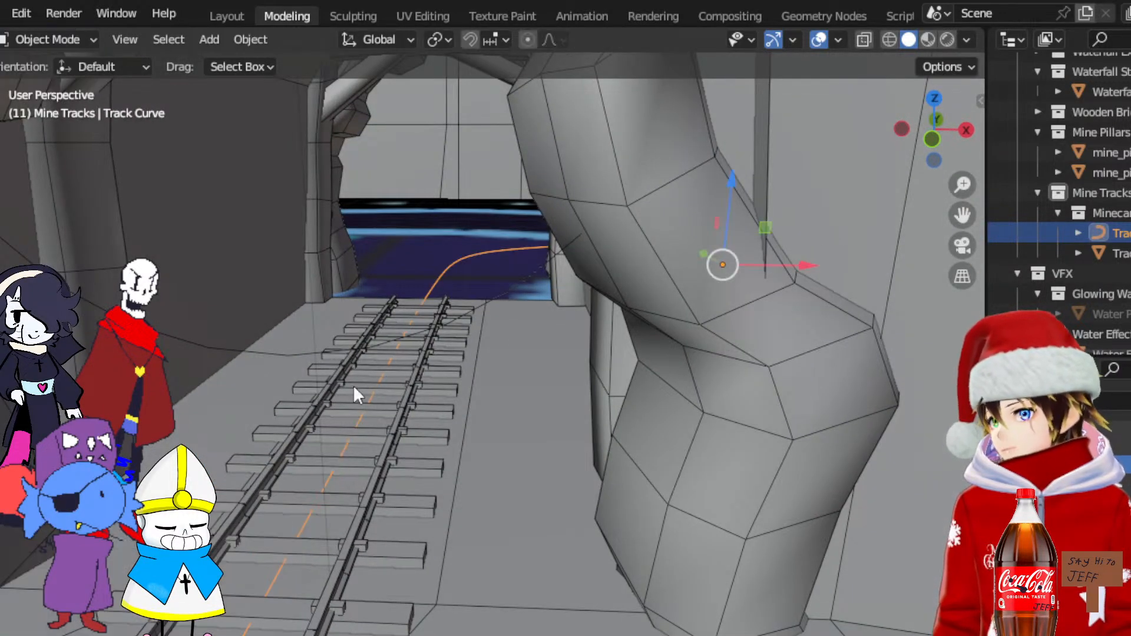
{"action": "left_click", "coordinate": [412, 404]}
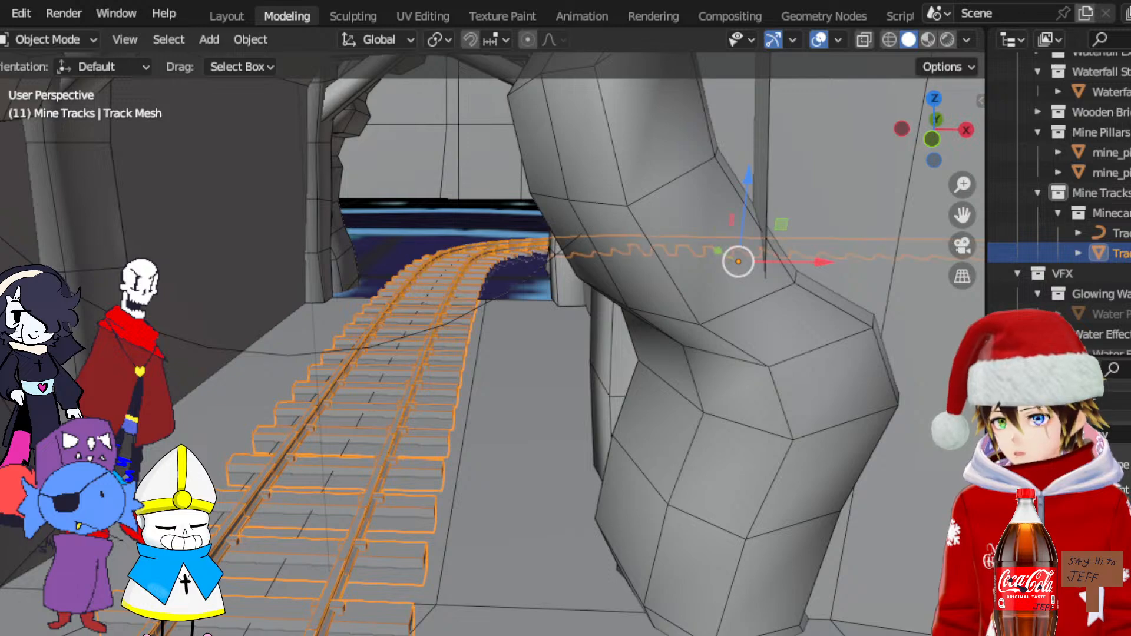
{"action": "left_click", "coordinate": [934, 99]}
{"action": "left_click", "coordinate": [888, 39]}
{"action": "scroll", "coordinate": [779, 229], "scroll_direction": "down", "scroll_amount": 5}
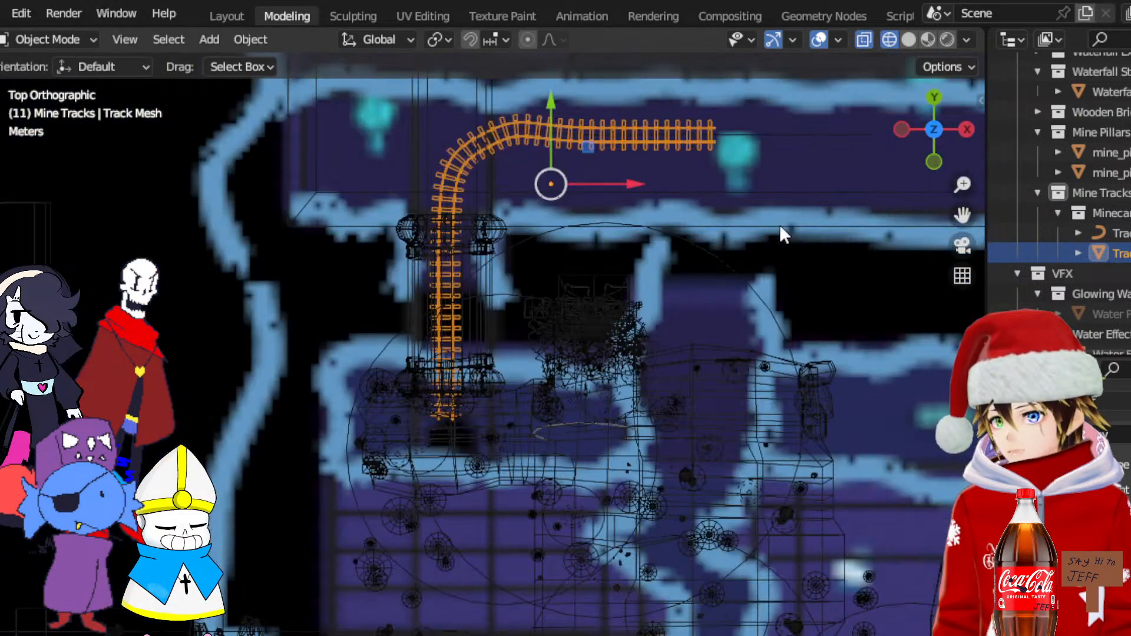
Try moving the track mesh on its own relative to the curve, then undo the move
{"action": "key", "text": "g"}
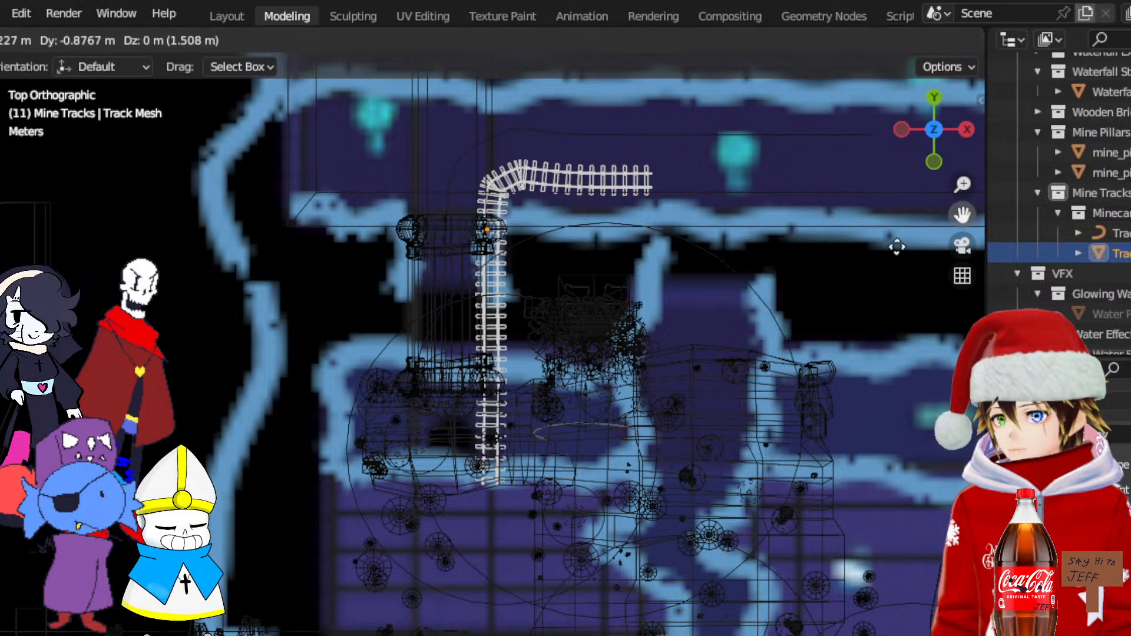
{"action": "left_click", "coordinate": [912, 254]}
{"action": "key", "text": "ctrl+z"}
Lengthen the track mesh further along the corridor to the junction below the vertical passage
{"action": "left_click_drag", "start_coordinate": [962, 215], "coordinate": [580, 358]}
{"action": "scroll", "coordinate": [572, 267], "scroll_direction": "up", "scroll_amount": 2}
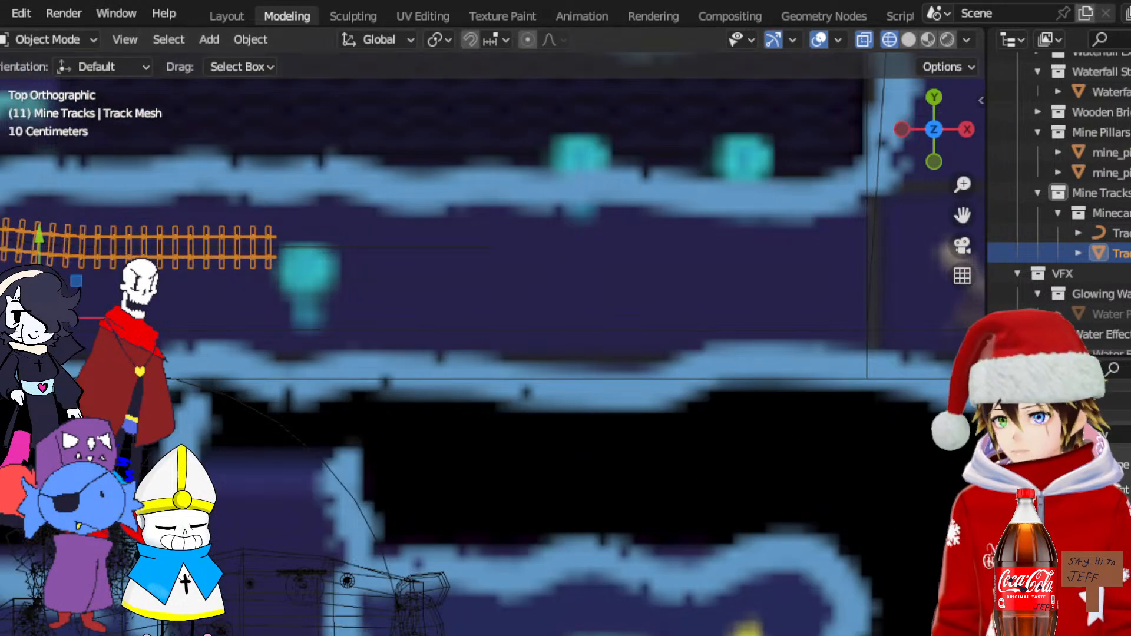
{"action": "left_click_drag", "start_coordinate": [1095, 489], "coordinate": [1130, 489]}
{"action": "scroll", "coordinate": [753, 294], "scroll_direction": "down", "scroll_amount": 3}
Open the track curve in Edit Mode and move its far end control point along X to the corridor junction
{"action": "left_click", "coordinate": [669, 297]}
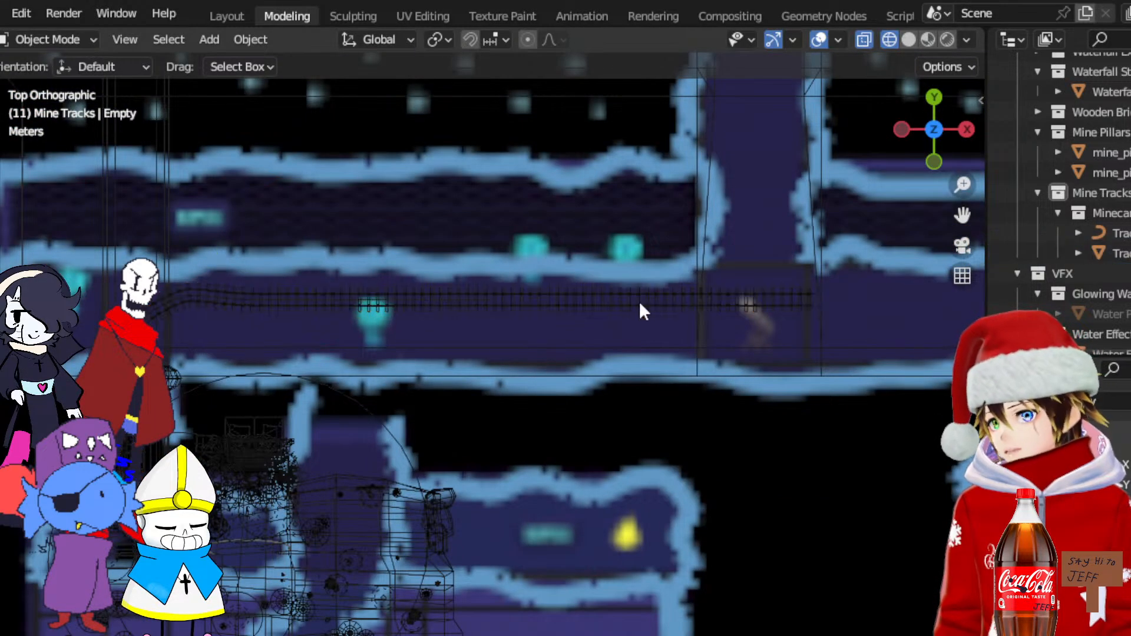
{"action": "left_click", "coordinate": [347, 300]}
{"action": "left_click", "coordinate": [347, 298]}
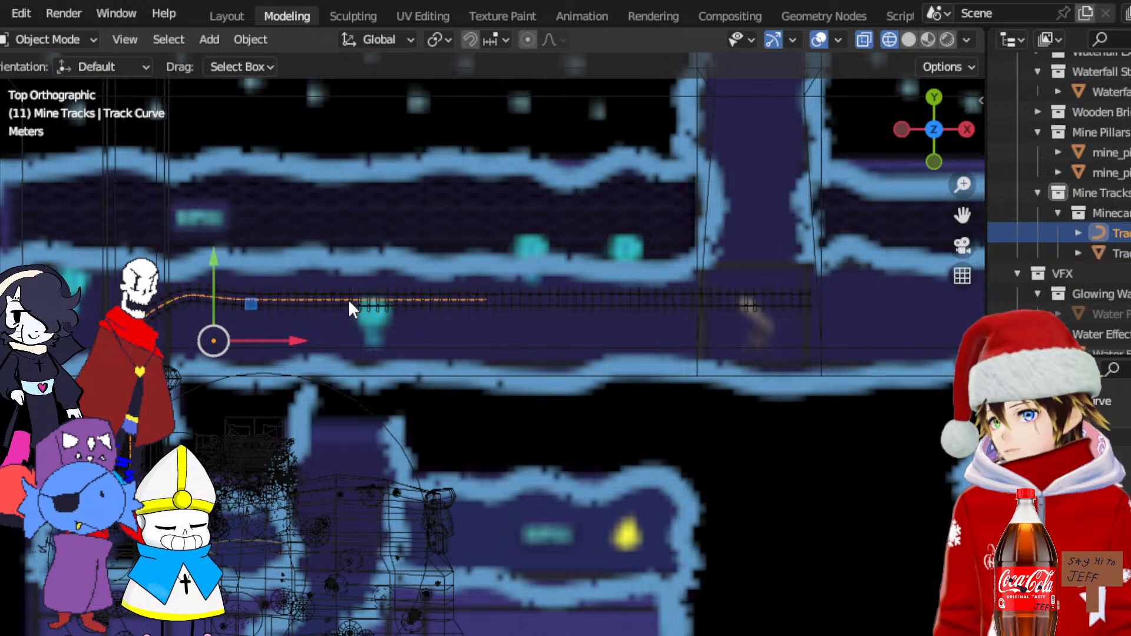
{"action": "left_click", "coordinate": [50, 41]}
{"action": "left_click", "coordinate": [46, 85]}
{"action": "left_click_drag", "start_coordinate": [551, 296], "coordinate": [406, 240]}
{"action": "key", "text": "ctrl+z"}
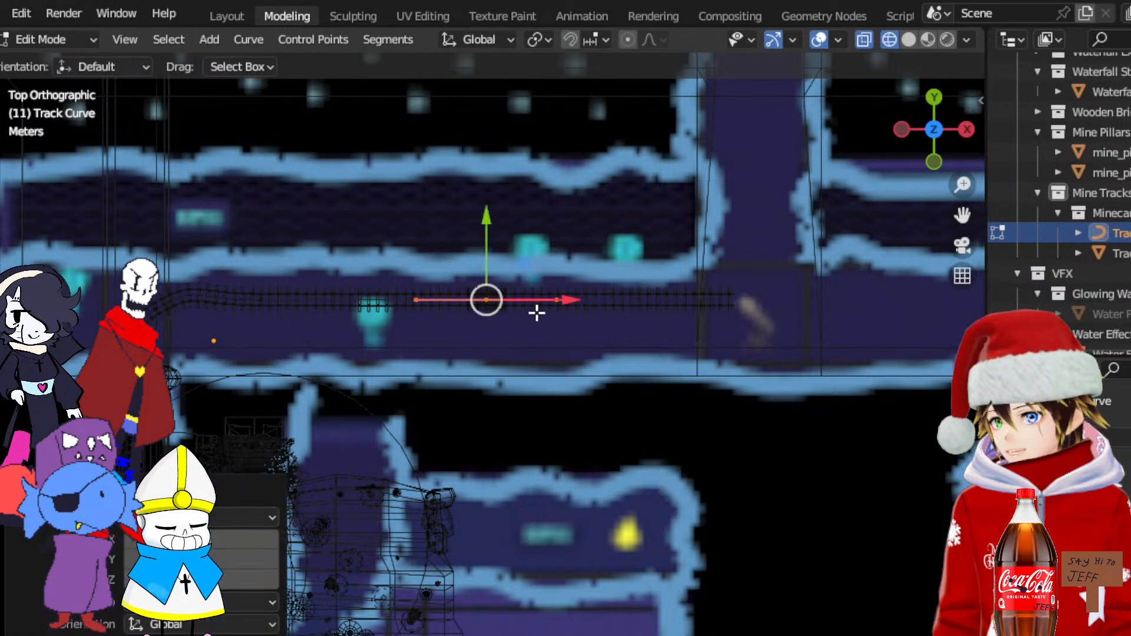
{"action": "left_click_drag", "start_coordinate": [571, 300], "coordinate": [821, 328]}
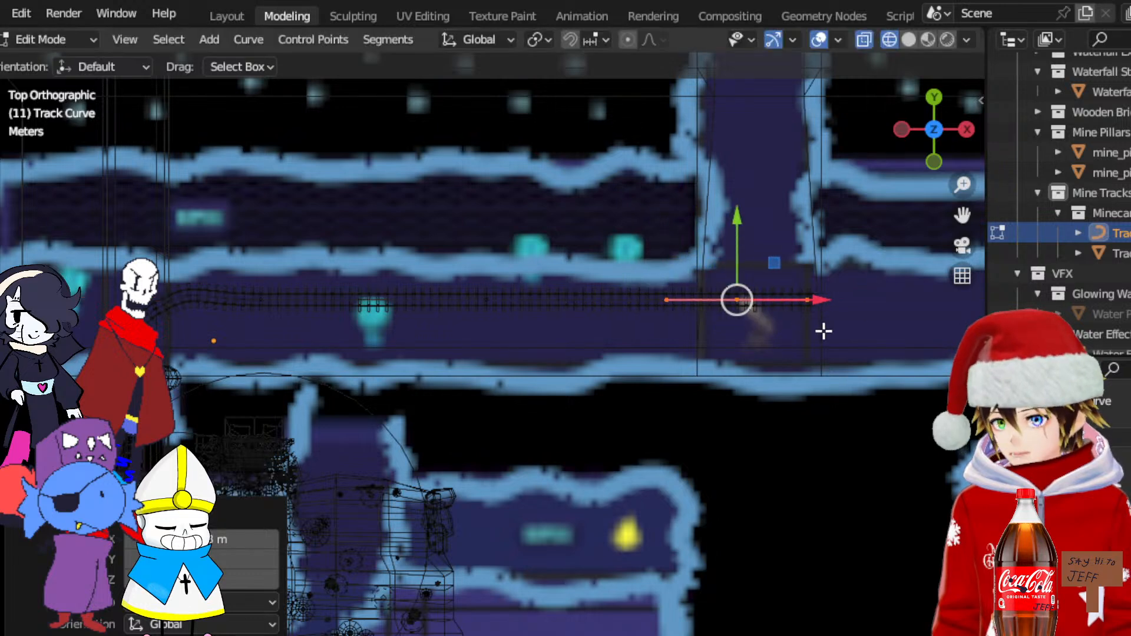
Extrude the track curve's far end control point up into the vertical passage and rotate the new point by 90 degrees
{"action": "left_click_drag", "start_coordinate": [961, 214], "coordinate": [821, 370]}
{"action": "key", "text": "g"}
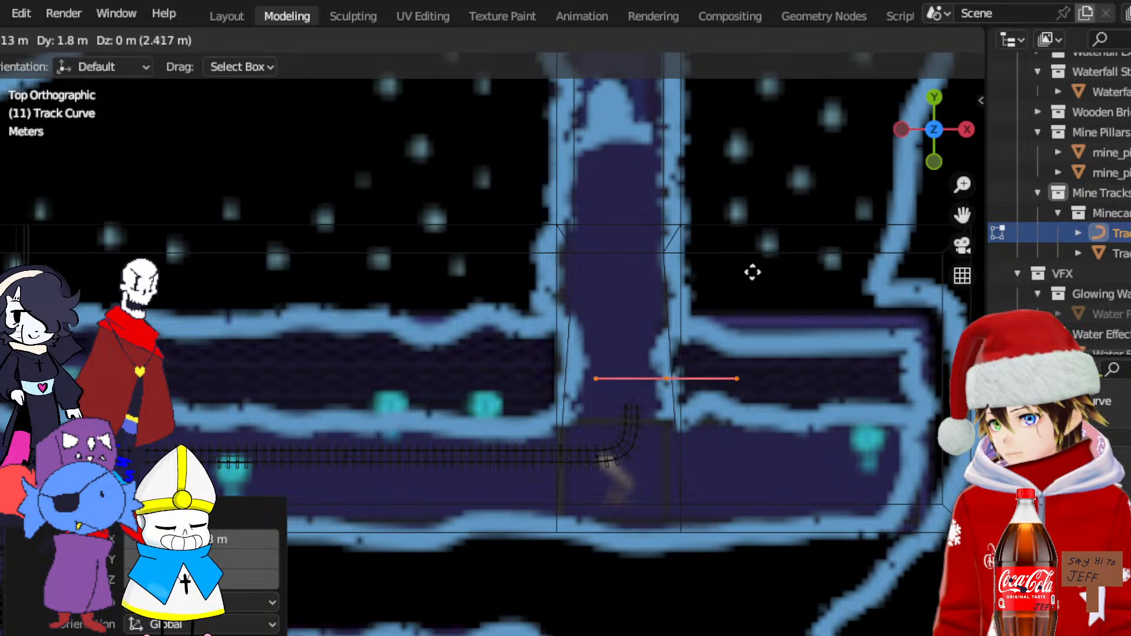
{"action": "left_click", "coordinate": [747, 270]}
{"action": "left_click", "coordinate": [0, 197]}
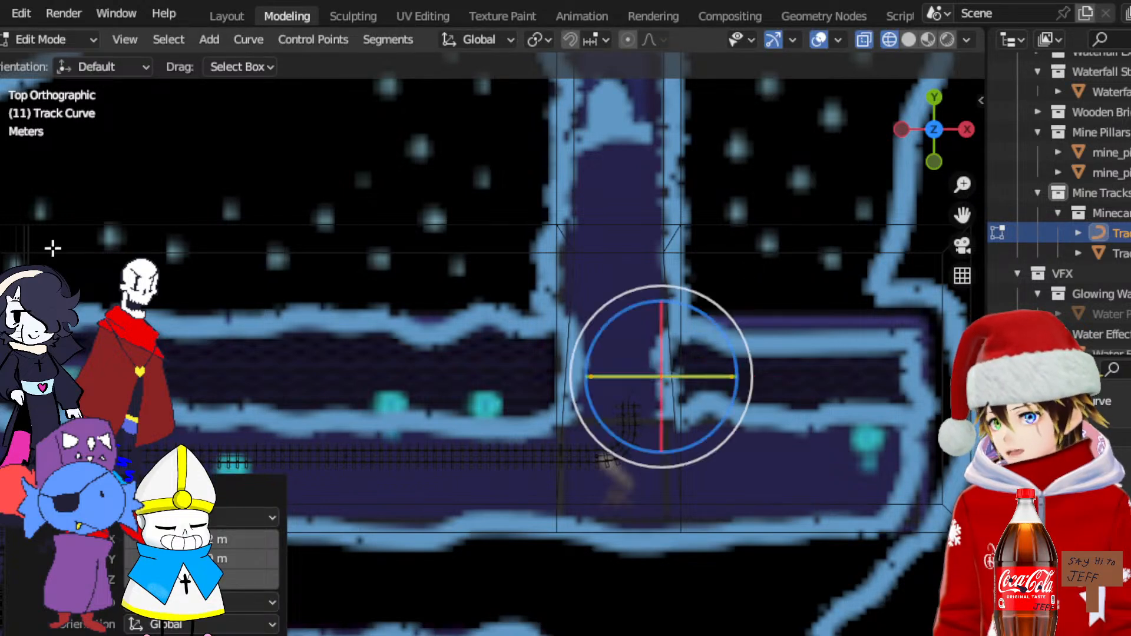
{"action": "scroll", "coordinate": [463, 371], "scroll_direction": "up", "scroll_amount": 4}
{"action": "left_click_drag", "start_coordinate": [811, 340], "coordinate": [834, 447]}
{"action": "left_click", "coordinate": [220, 577]}
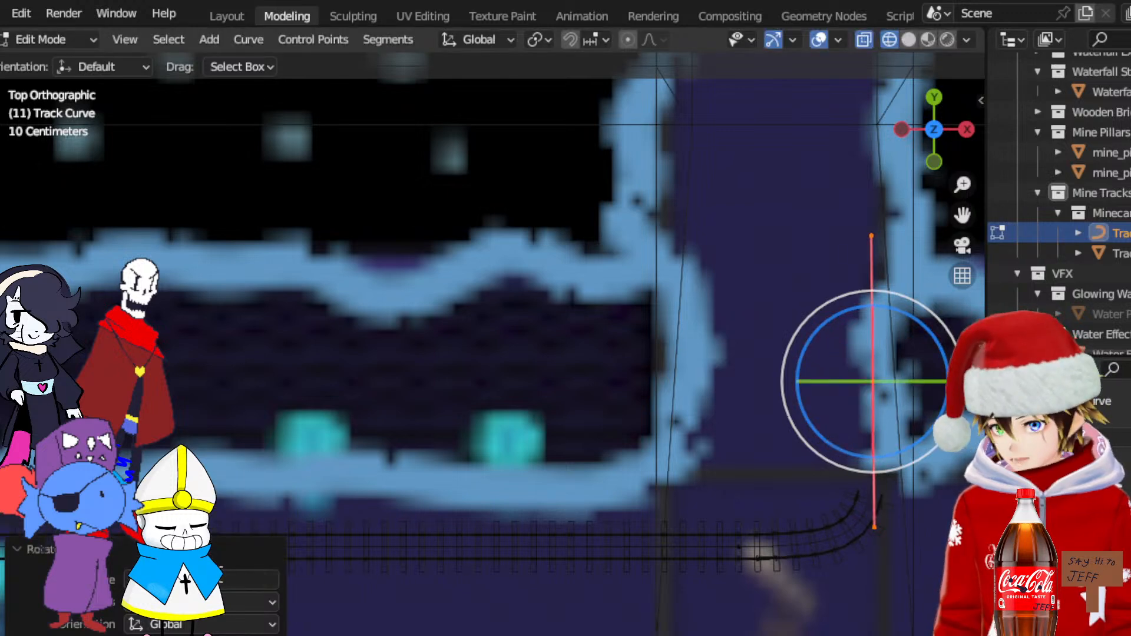
{"action": "type", "text": "90"}
{"action": "key", "text": "Return"}
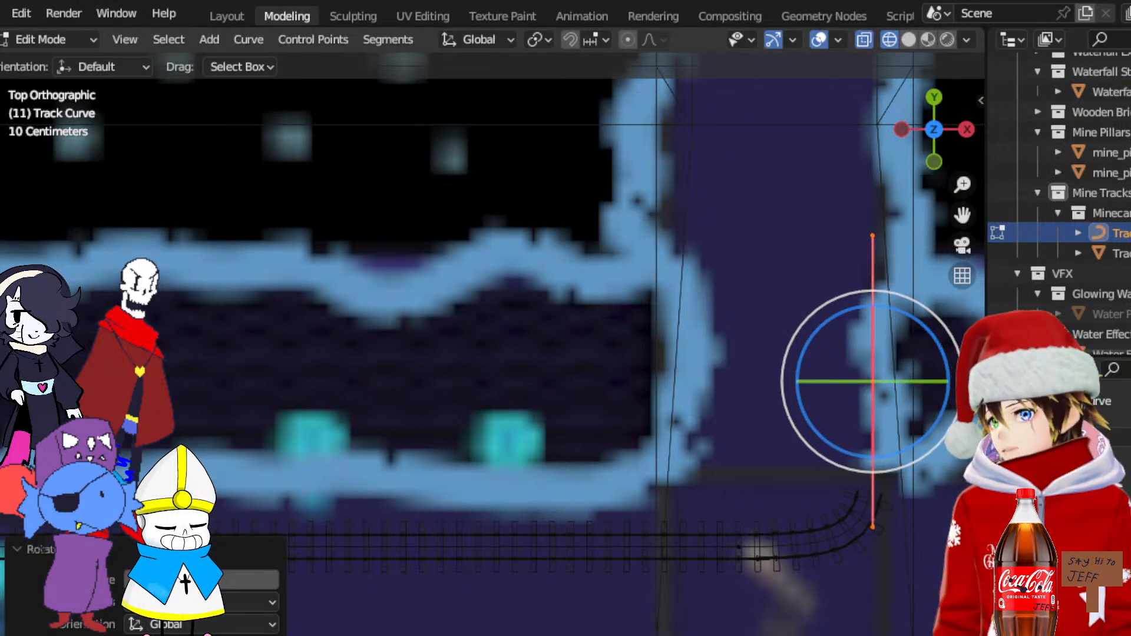
Select both control points of the junction bend and move them back along X towards the middle of the vertical passage
{"action": "key", "text": "shift+space"}
{"action": "key", "text": "g"}
{"action": "left_click", "coordinate": [738, 547], "text": "shift"}
{"action": "left_click_drag", "start_coordinate": [884, 465], "coordinate": [795, 470]}
{"action": "scroll", "coordinate": [767, 363], "scroll_direction": "down", "scroll_amount": 3}
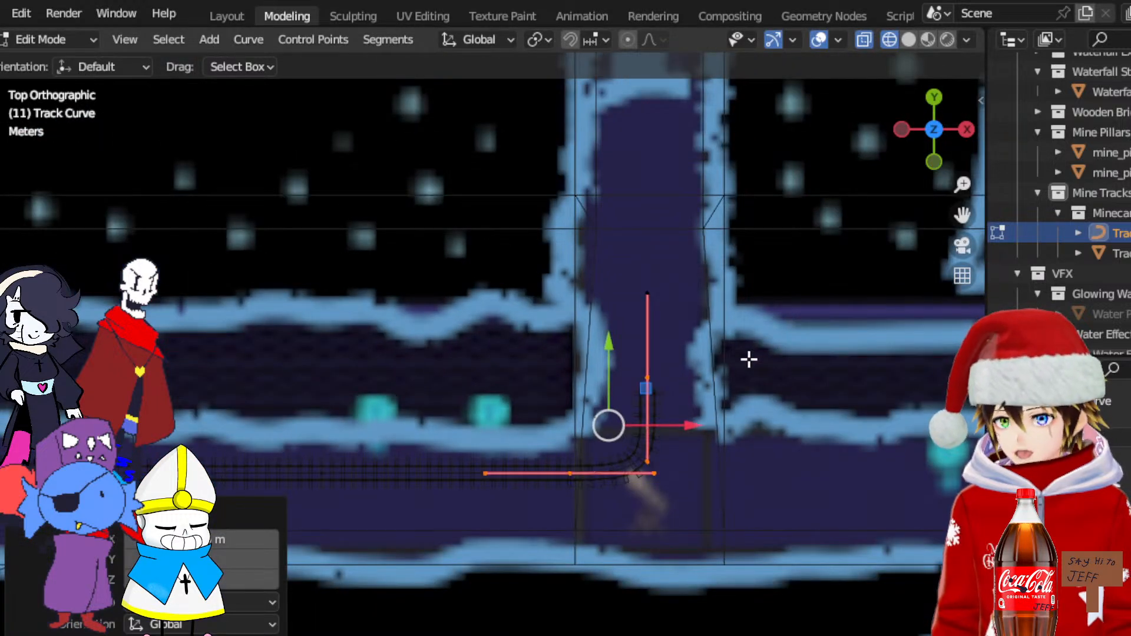
Extrude the curve's end point within the vertical passage and move the new point along Y to just past the passage's upper end
{"action": "left_click_drag", "start_coordinate": [563, 309], "coordinate": [701, 392]}
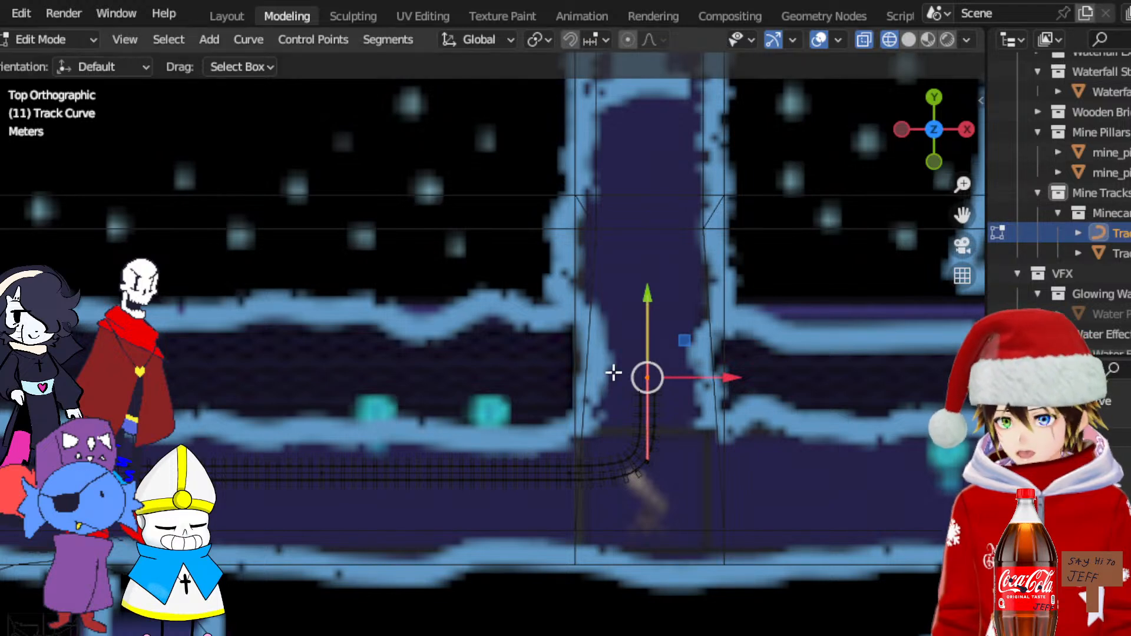
{"action": "left_click_drag", "start_coordinate": [540, 311], "coordinate": [709, 392]}
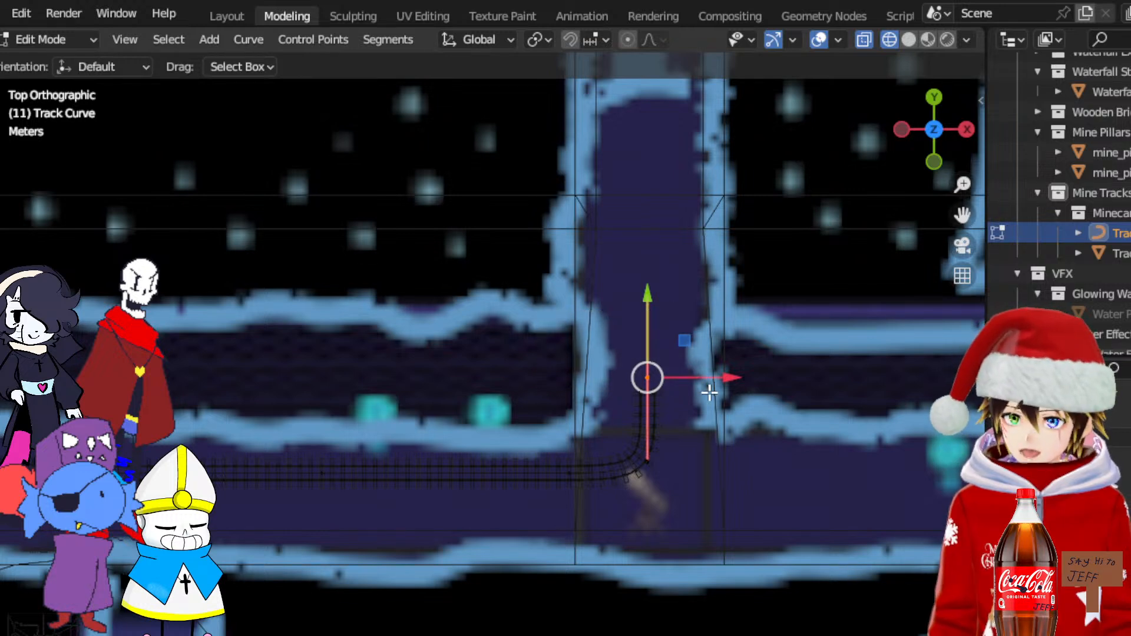
{"action": "scroll", "coordinate": [709, 392], "scroll_direction": "down", "scroll_amount": 4}
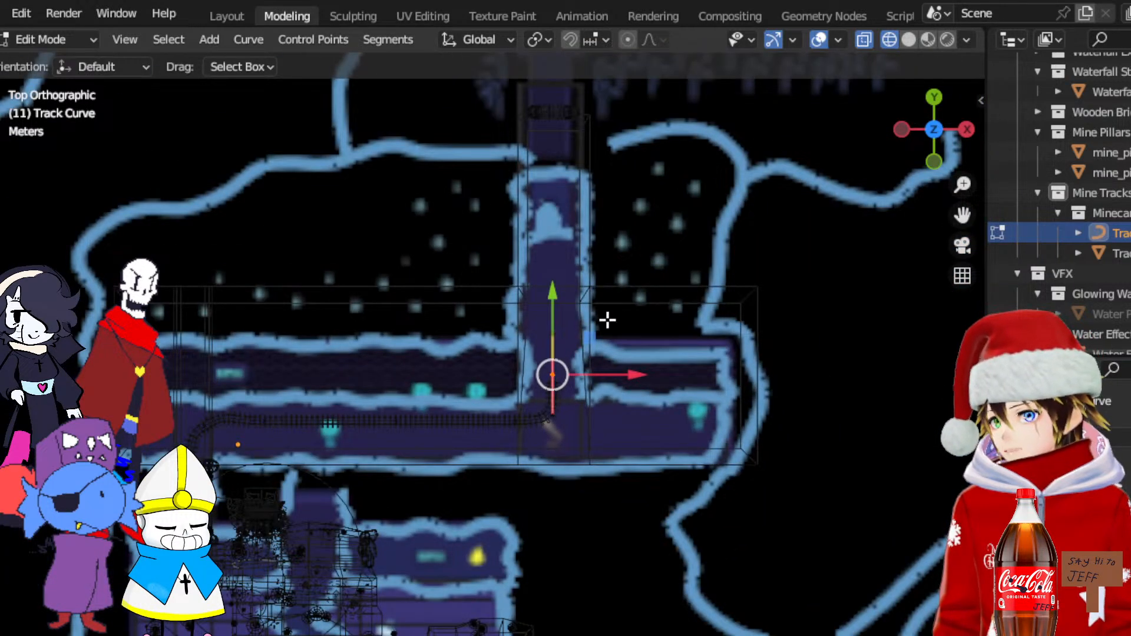
{"action": "scroll", "coordinate": [607, 320], "scroll_direction": "up", "scroll_amount": 1}
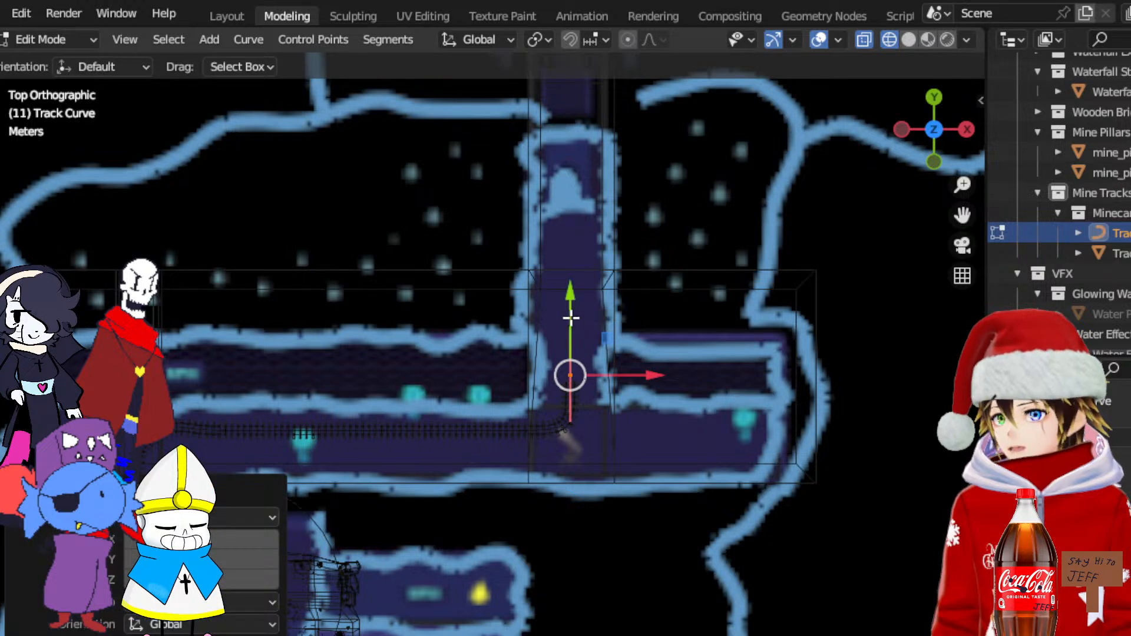
{"action": "left_click_drag", "start_coordinate": [575, 293], "coordinate": [593, 202]}
{"action": "scroll", "coordinate": [598, 255], "scroll_direction": "up", "scroll_amount": 4}
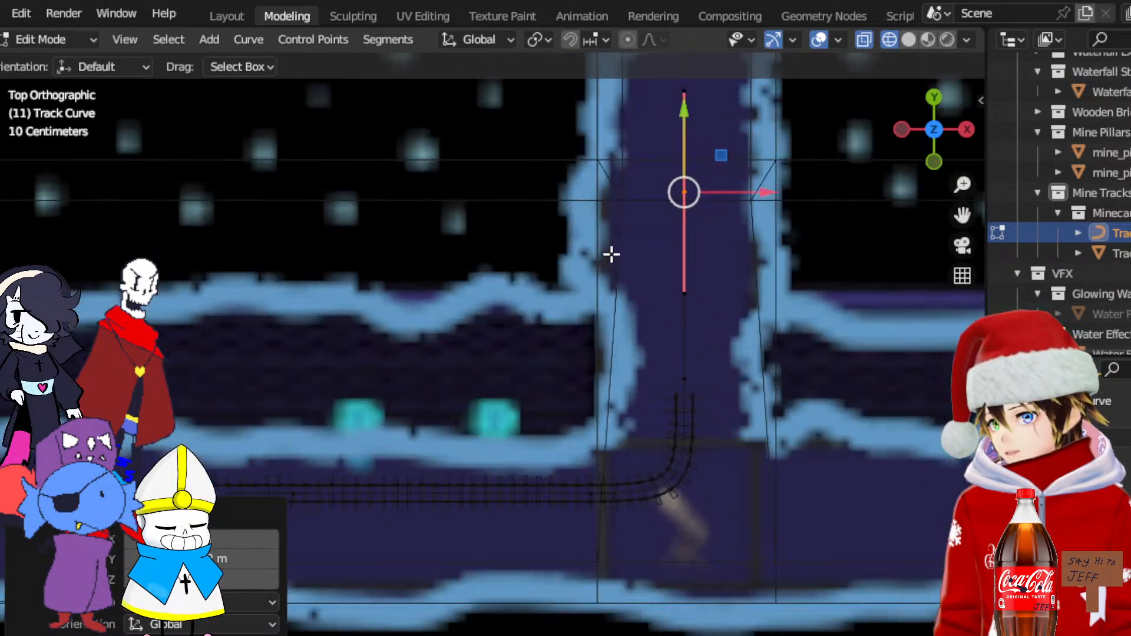
{"action": "left_click_drag", "start_coordinate": [969, 221], "coordinate": [862, 547]}
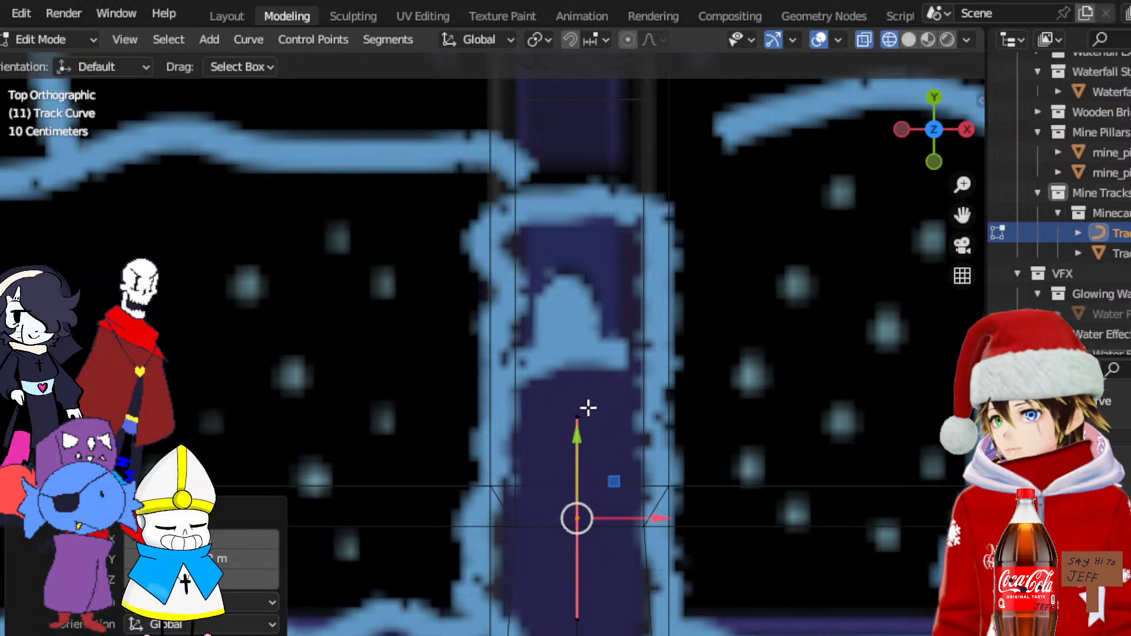
{"action": "left_click_drag", "start_coordinate": [576, 433], "coordinate": [586, 177]}
{"action": "scroll", "coordinate": [586, 168], "scroll_direction": "down", "scroll_amount": 1}
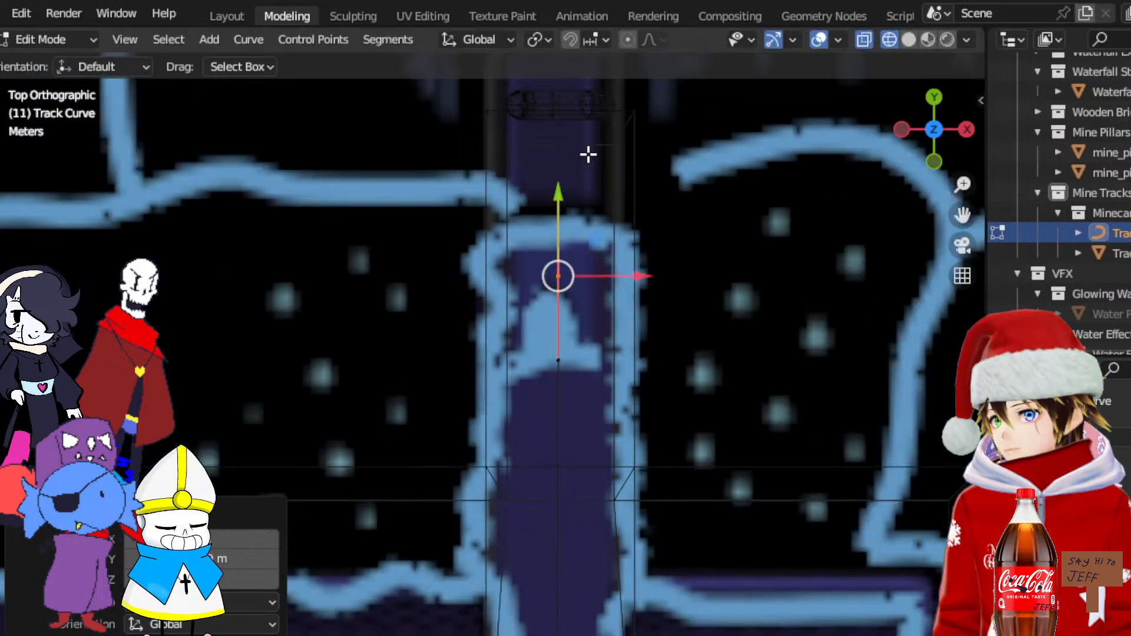
{"action": "left_click_drag", "start_coordinate": [567, 216], "coordinate": [574, 141]}
Return to Object Mode, select the track mesh and extend it along the curve to the far end of the vertical passage
{"action": "middle_click_drag", "start_coordinate": [620, 348], "coordinate": [517, 248]}
{"action": "left_click_drag", "start_coordinate": [951, 216], "coordinate": [1130, 132]}
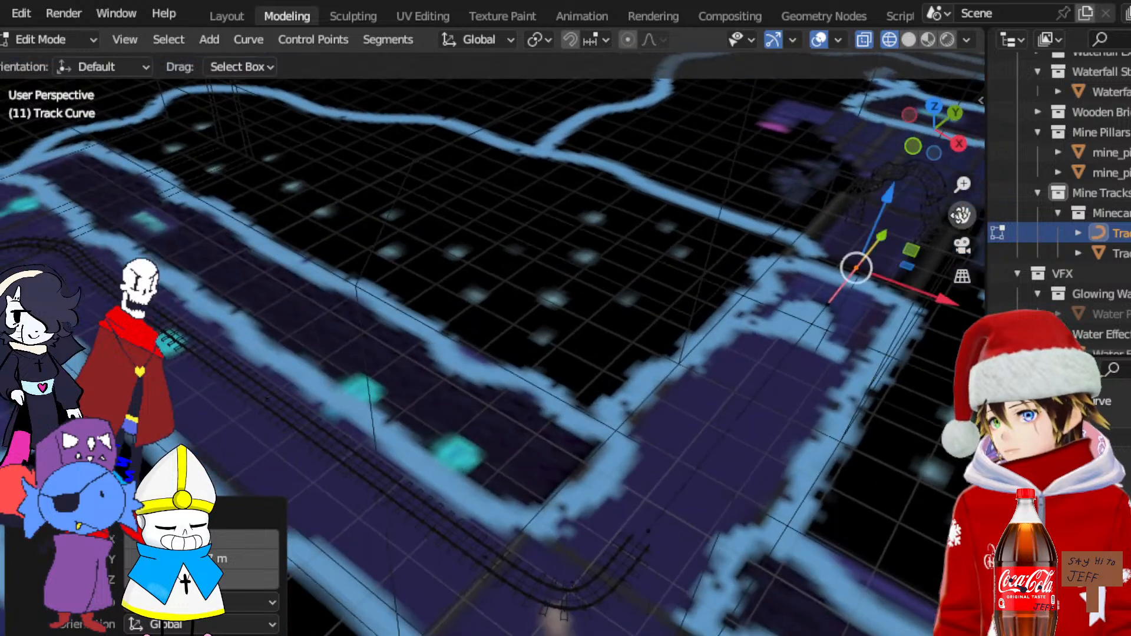
{"action": "scroll", "coordinate": [583, 323], "scroll_direction": "down", "scroll_amount": 2}
{"action": "middle_click_drag", "start_coordinate": [505, 420], "coordinate": [433, 409]}
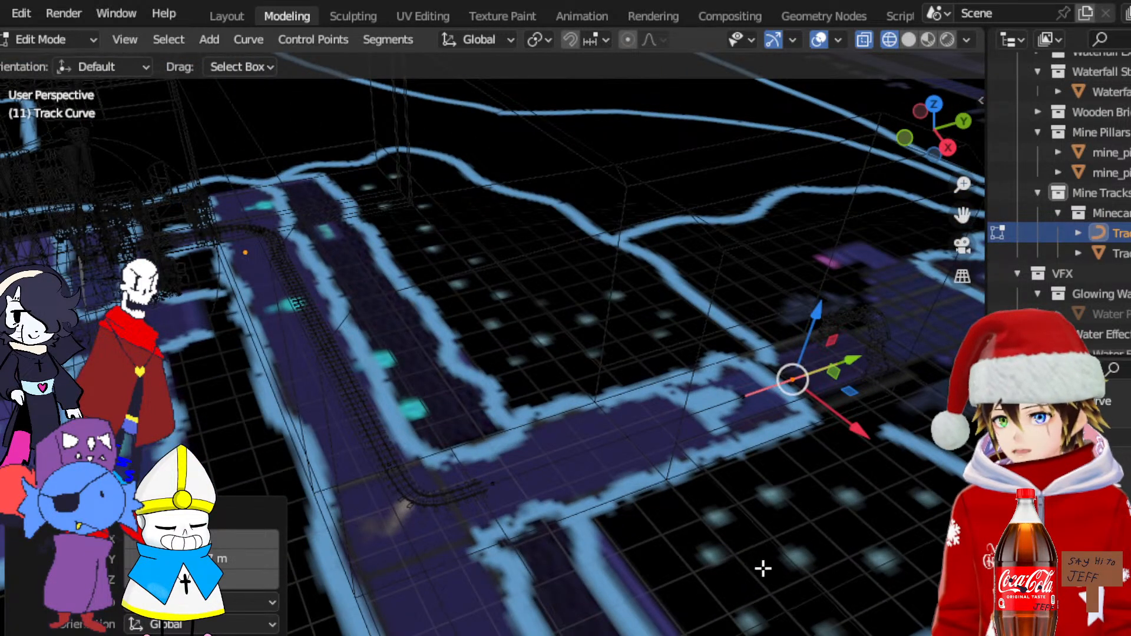
{"action": "left_click", "coordinate": [52, 39]}
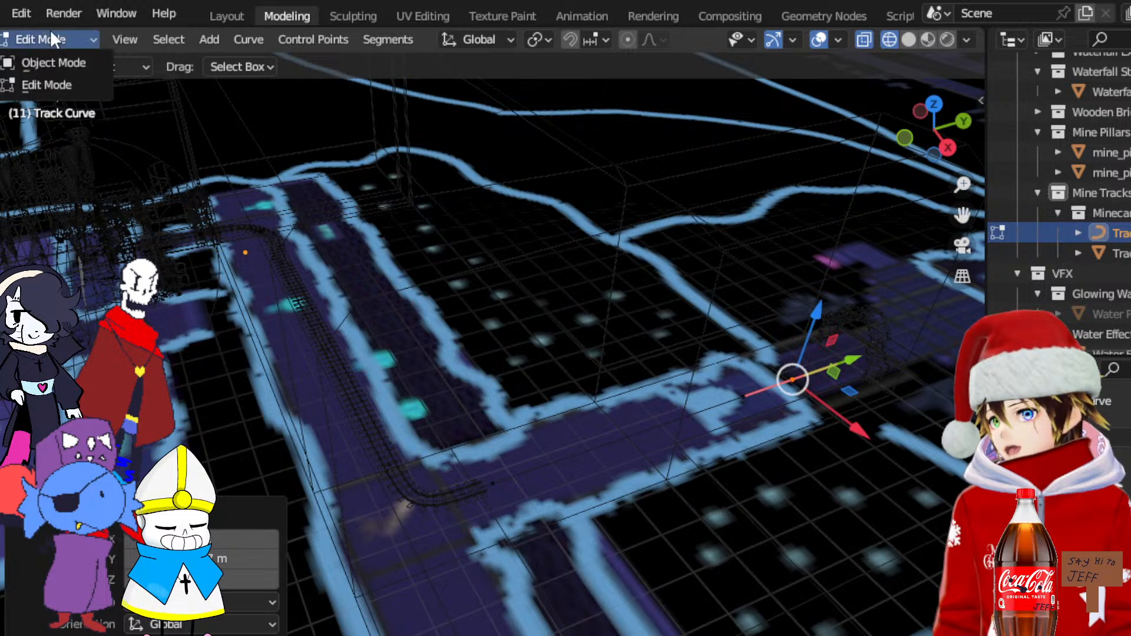
{"action": "left_click", "coordinate": [69, 56]}
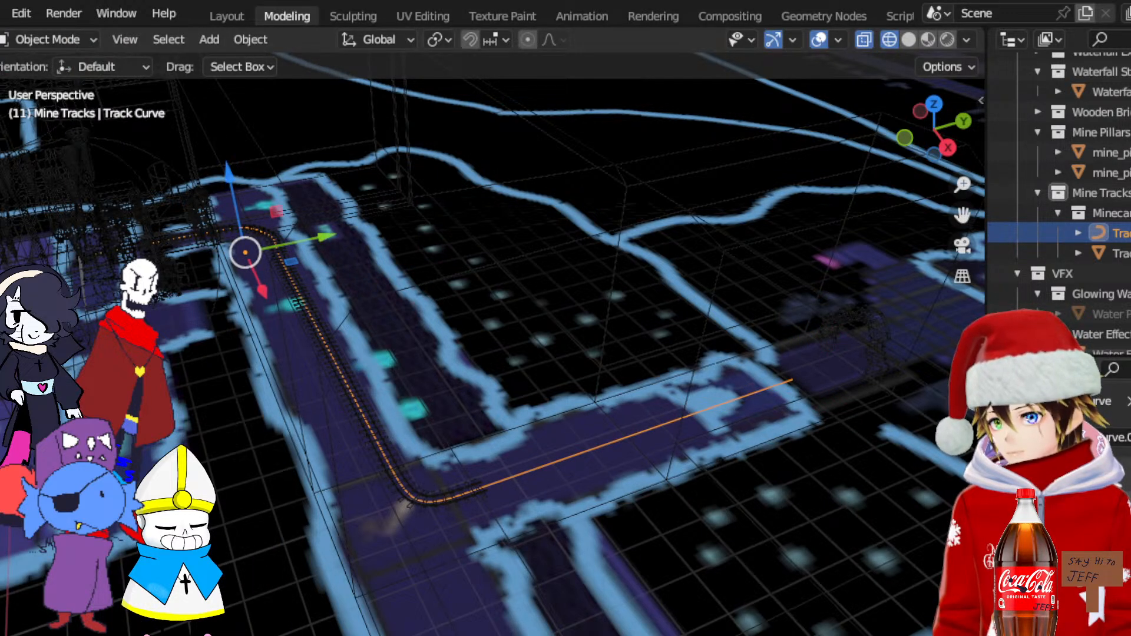
{"action": "left_click", "coordinate": [422, 489]}
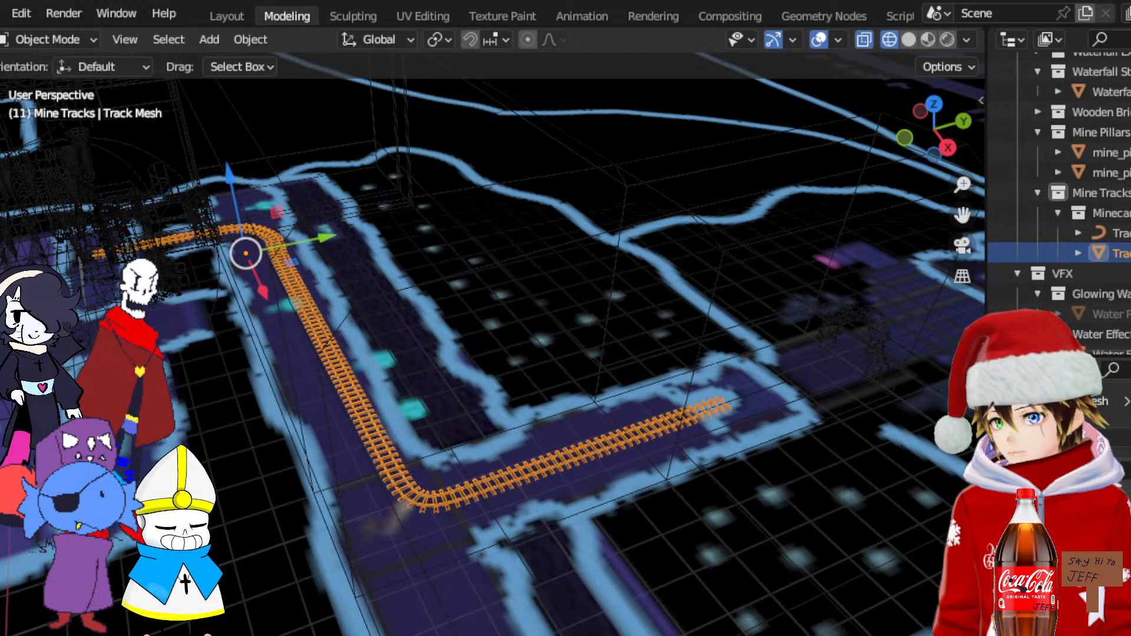
{"action": "left_click_drag", "start_coordinate": [963, 216], "coordinate": [811, 187]}
{"action": "scroll", "coordinate": [749, 322], "scroll_direction": "up", "scroll_amount": 4}
{"action": "middle_click_drag", "start_coordinate": [748, 320], "coordinate": [726, 321]}
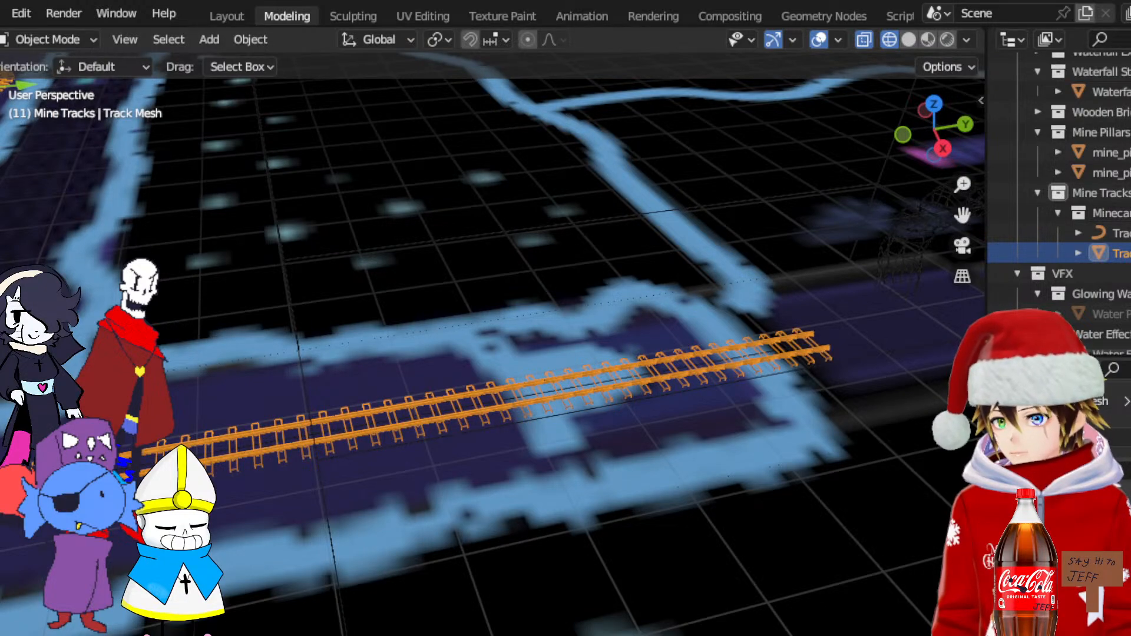
Switch to solid shading and examine how the track runs through the room blockout and out of the arched doorway
{"action": "middle_click_drag", "start_coordinate": [695, 277], "coordinate": [624, 363]}
{"action": "scroll", "coordinate": [507, 486], "scroll_direction": "down", "scroll_amount": 4}
{"action": "left_click", "coordinate": [908, 40]}
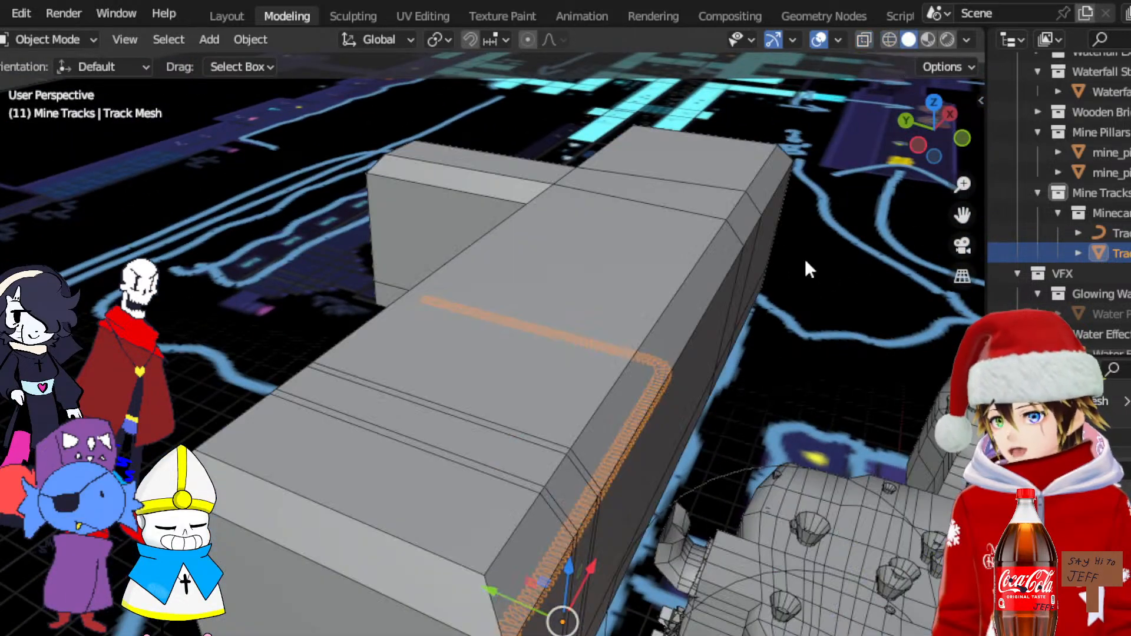
{"action": "middle_click_drag", "start_coordinate": [675, 433], "coordinate": [738, 404]}
{"action": "left_click_drag", "start_coordinate": [961, 217], "coordinate": [789, 248]}
{"action": "scroll", "coordinate": [781, 338], "scroll_direction": "up", "scroll_amount": 5}
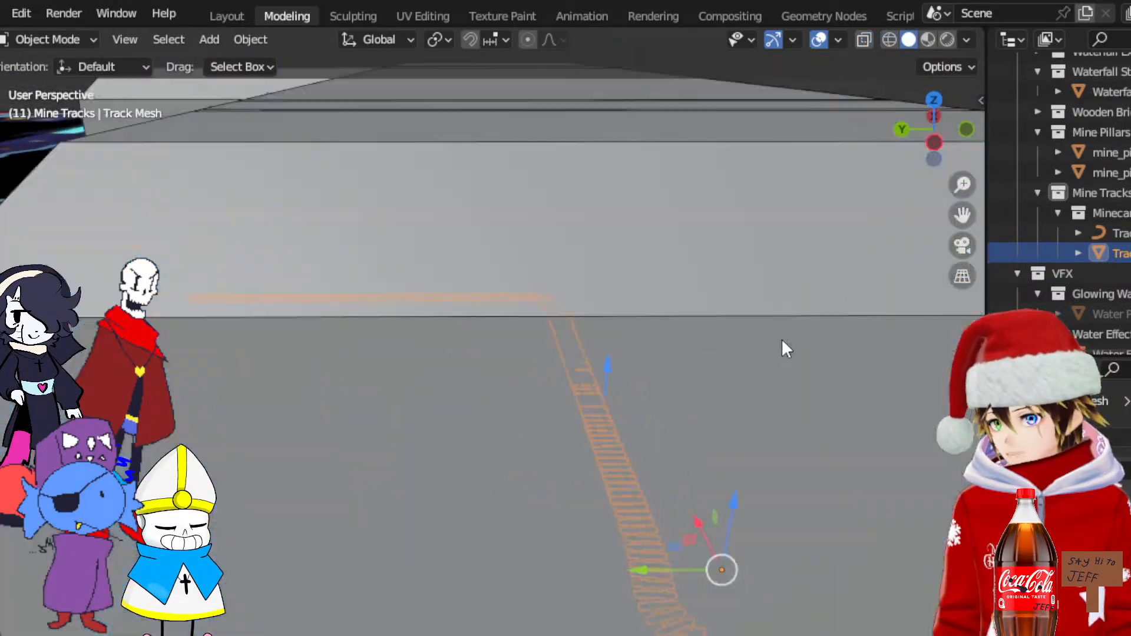
{"action": "left_click_drag", "start_coordinate": [966, 219], "coordinate": [848, 191]}
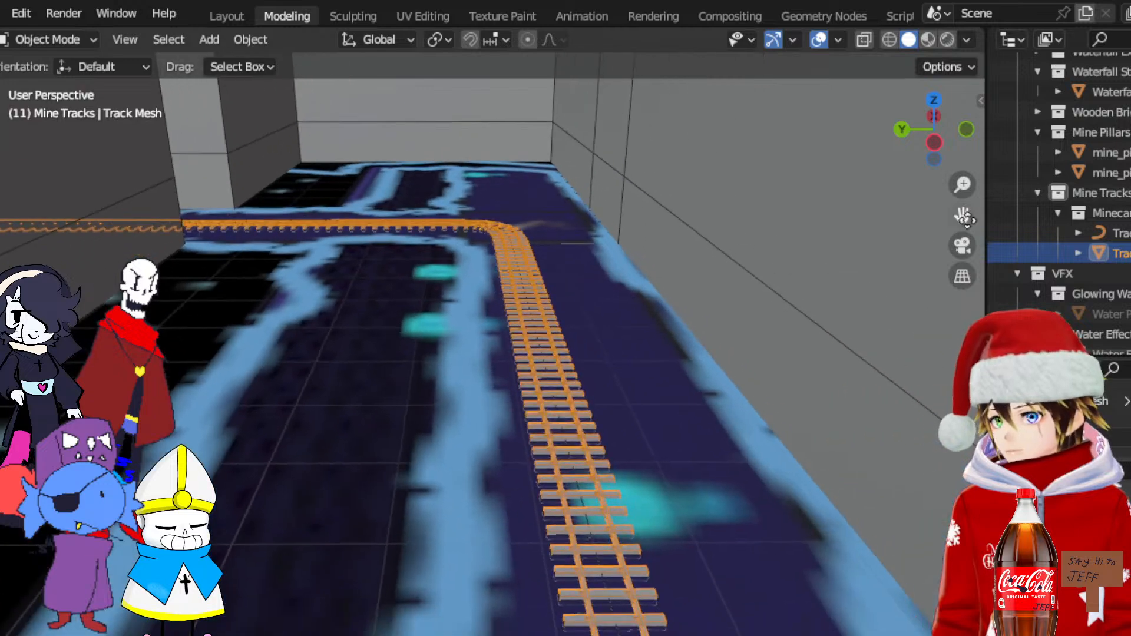
{"action": "scroll", "coordinate": [656, 321], "scroll_direction": "down", "scroll_amount": 3}
{"action": "middle_click_drag", "start_coordinate": [633, 405], "coordinate": [701, 394]}
{"action": "scroll", "coordinate": [624, 402], "scroll_direction": "down", "scroll_amount": 2}
{"action": "left_click_drag", "start_coordinate": [964, 216], "coordinate": [725, 171]}
{"action": "scroll", "coordinate": [553, 355], "scroll_direction": "up", "scroll_amount": 2}
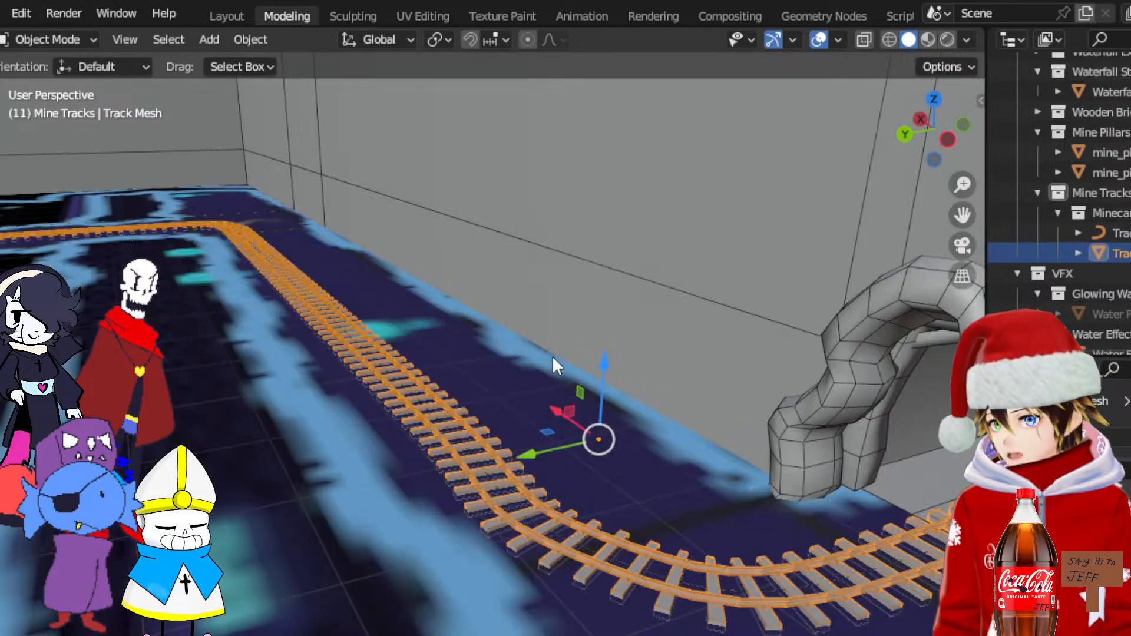
{"action": "middle_click_drag", "start_coordinate": [553, 355], "coordinate": [546, 356]}
{"action": "left_click", "coordinate": [73, 37]}
{"action": "left_click", "coordinate": [46, 83]}
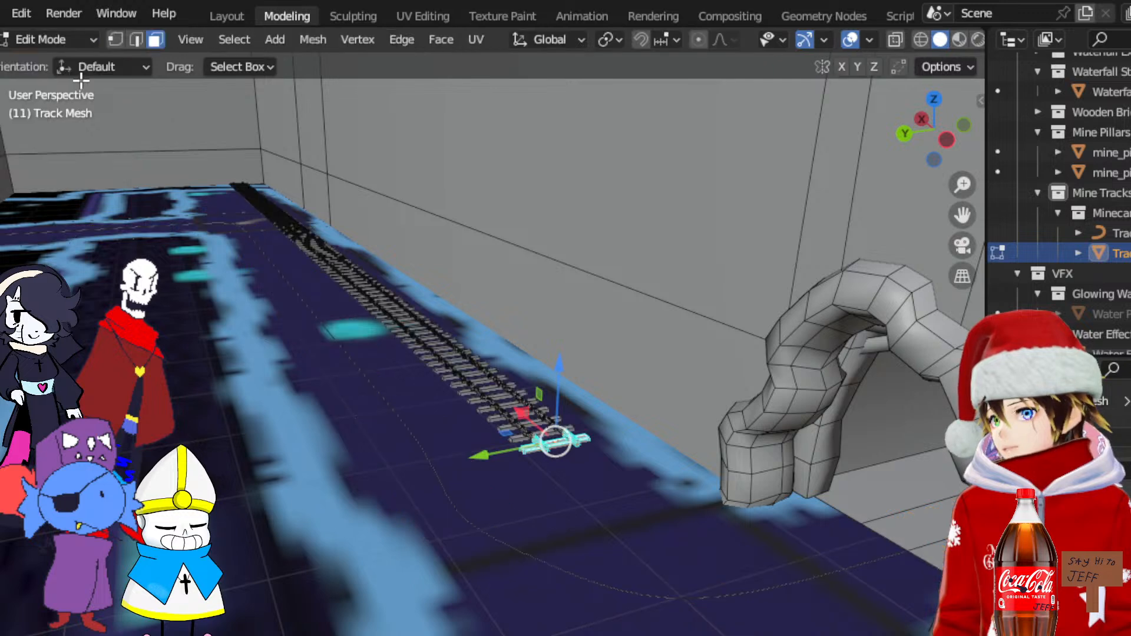
{"action": "left_click", "coordinate": [59, 39]}
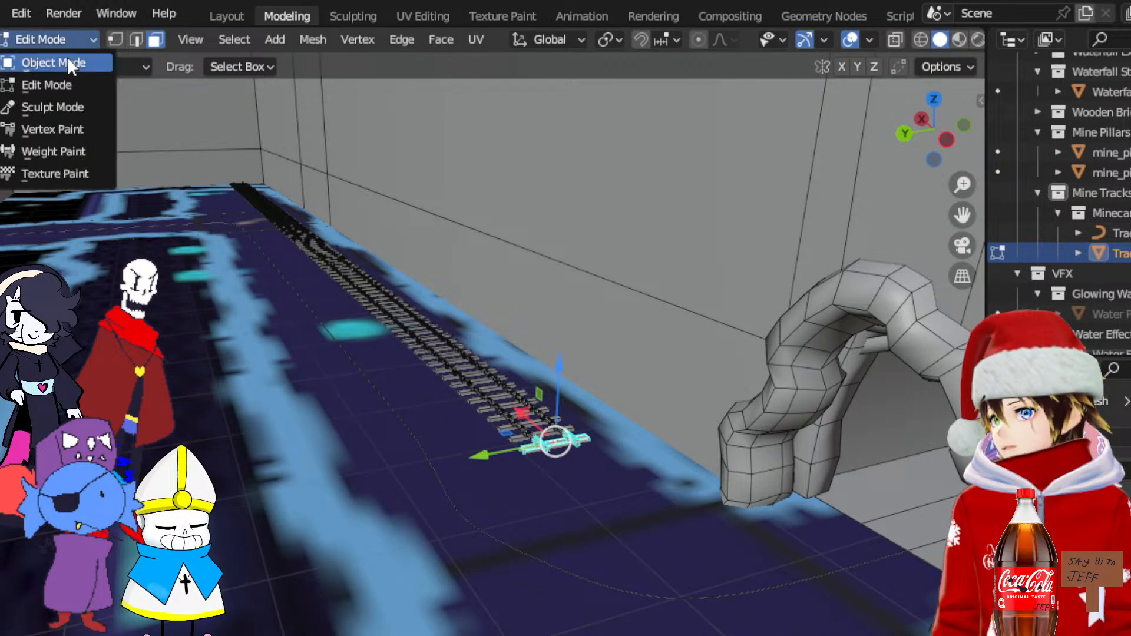
{"action": "left_click", "coordinate": [67, 59]}
Open the track curve in Edit Mode, select the corridor control points and move them along Y to the corridor's inner side
{"action": "left_click", "coordinate": [1110, 233]}
{"action": "left_click", "coordinate": [66, 37]}
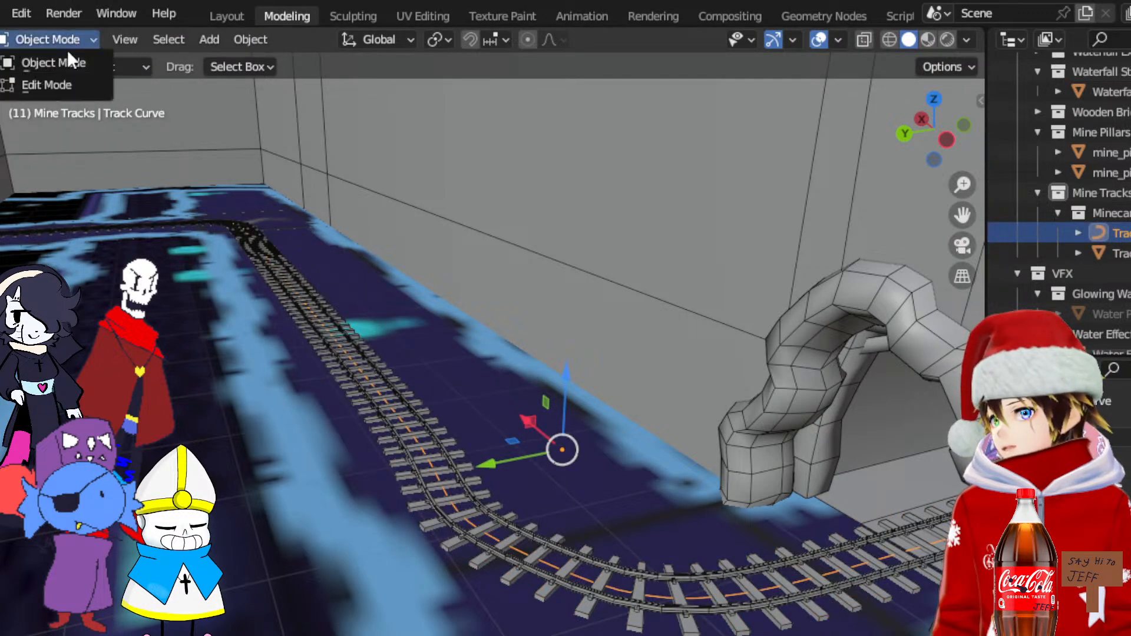
{"action": "left_click", "coordinate": [64, 82]}
{"action": "left_click_drag", "start_coordinate": [682, 633], "coordinate": [12, 164]}
{"action": "left_click_drag", "start_coordinate": [187, 302], "coordinate": [112, 301]}
Reshape the first bend by moving the corner point's handle so the track curves smoothly into the corridor, and return to Object Mode
{"action": "left_click", "coordinate": [391, 471]}
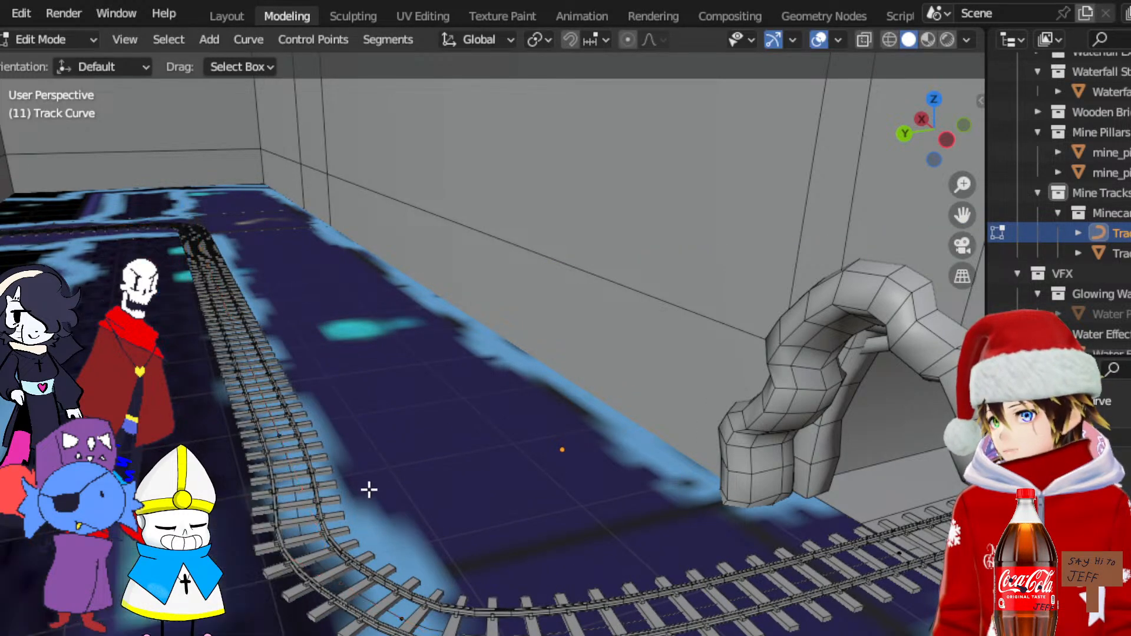
{"action": "left_click", "coordinate": [401, 617]}
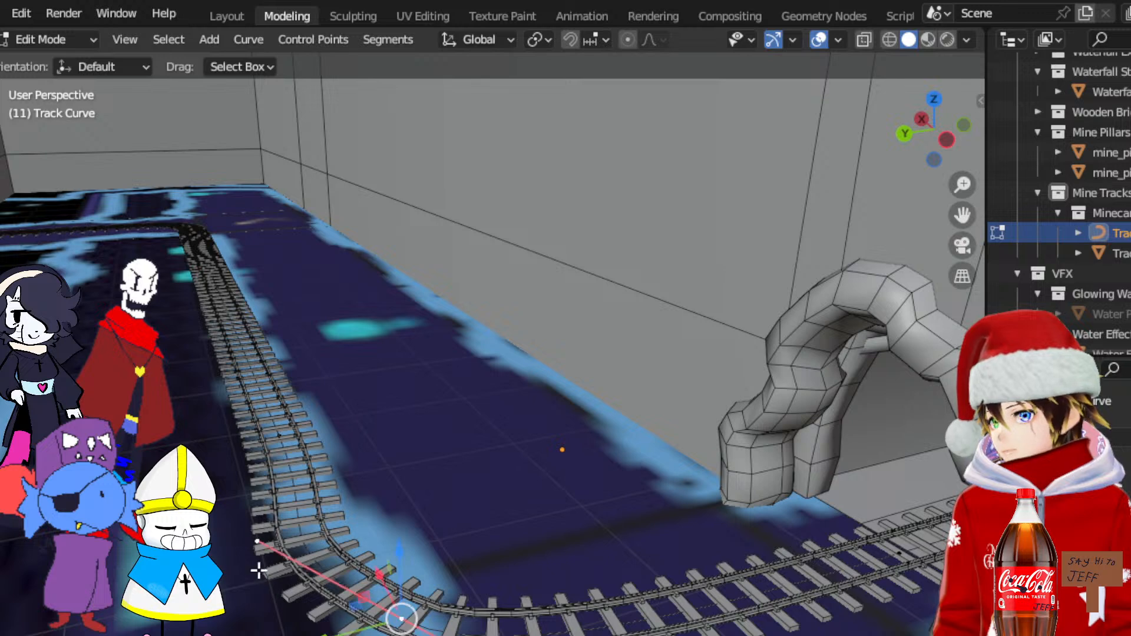
{"action": "left_click", "coordinate": [257, 540]}
{"action": "left_click_drag", "start_coordinate": [218, 539], "coordinate": [275, 540]}
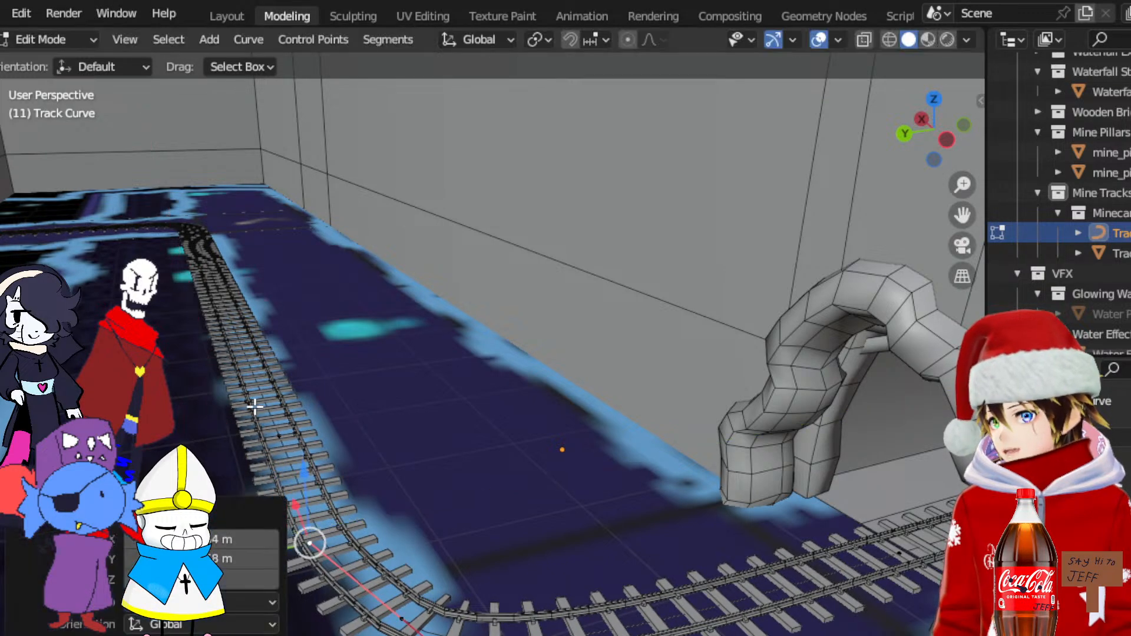
{"action": "left_click", "coordinate": [24, 40]}
{"action": "left_click", "coordinate": [59, 63]}
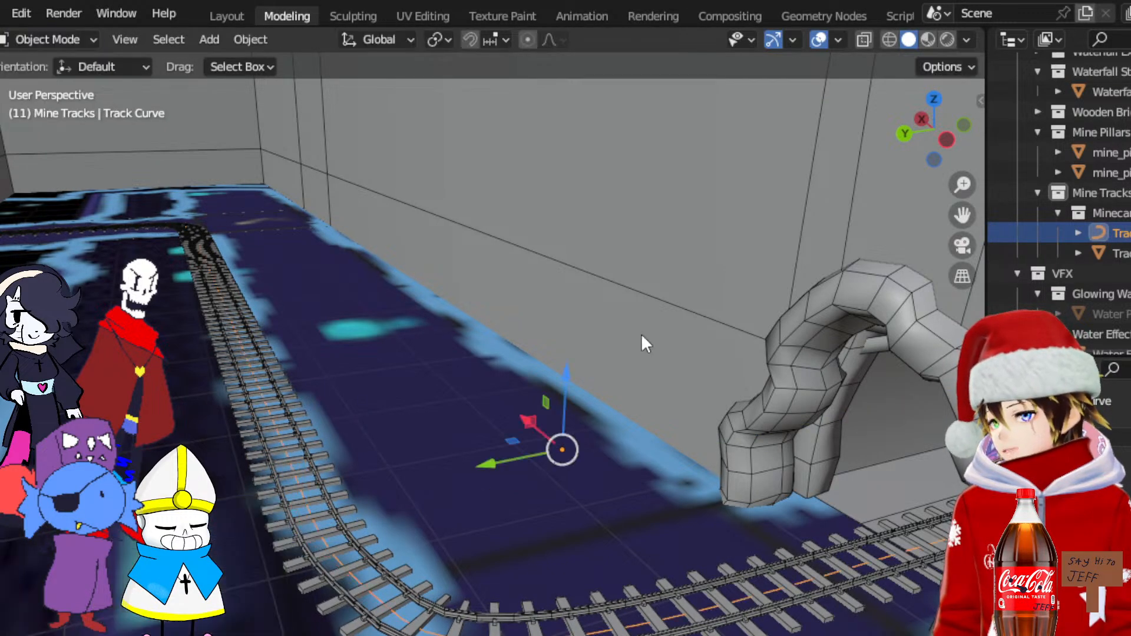
Check the rerouted track against the map from the top in wireframe shading and save the file
{"action": "left_click", "coordinate": [931, 99]}
{"action": "left_click", "coordinate": [888, 39]}
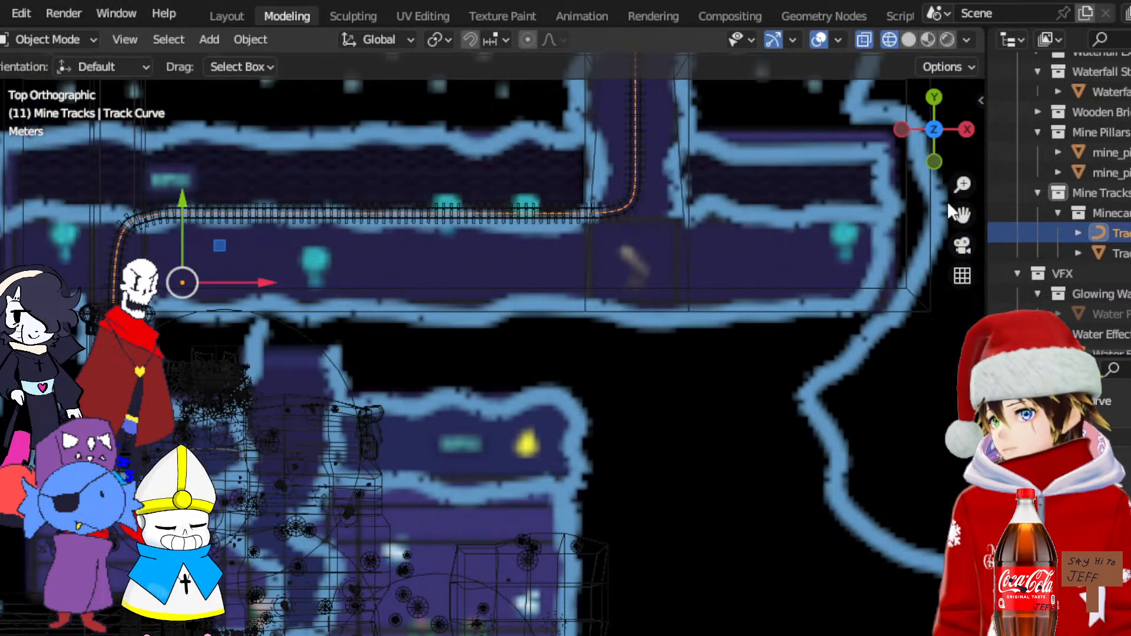
{"action": "left_click_drag", "start_coordinate": [963, 215], "coordinate": [1007, 391]}
{"action": "middle_click_drag", "start_coordinate": [455, 245], "coordinate": [600, 135]}
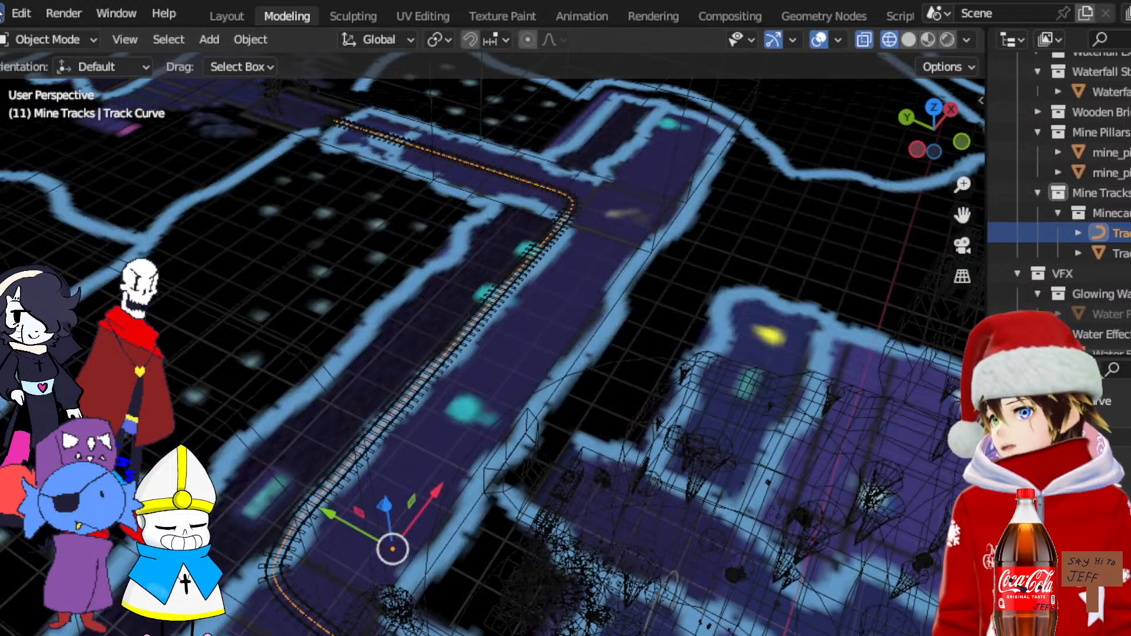
{"action": "left_click", "coordinate": [1, 13]}
{"action": "left_click", "coordinate": [25, 168]}
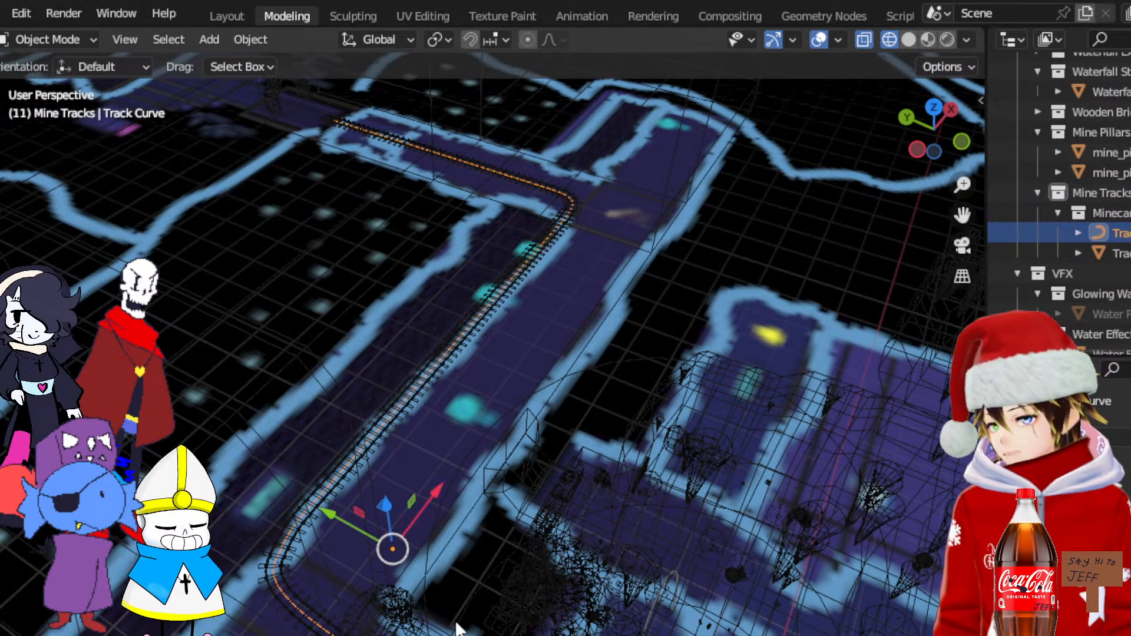
{"action": "middle_click_drag", "start_coordinate": [666, 454], "coordinate": [630, 361]}
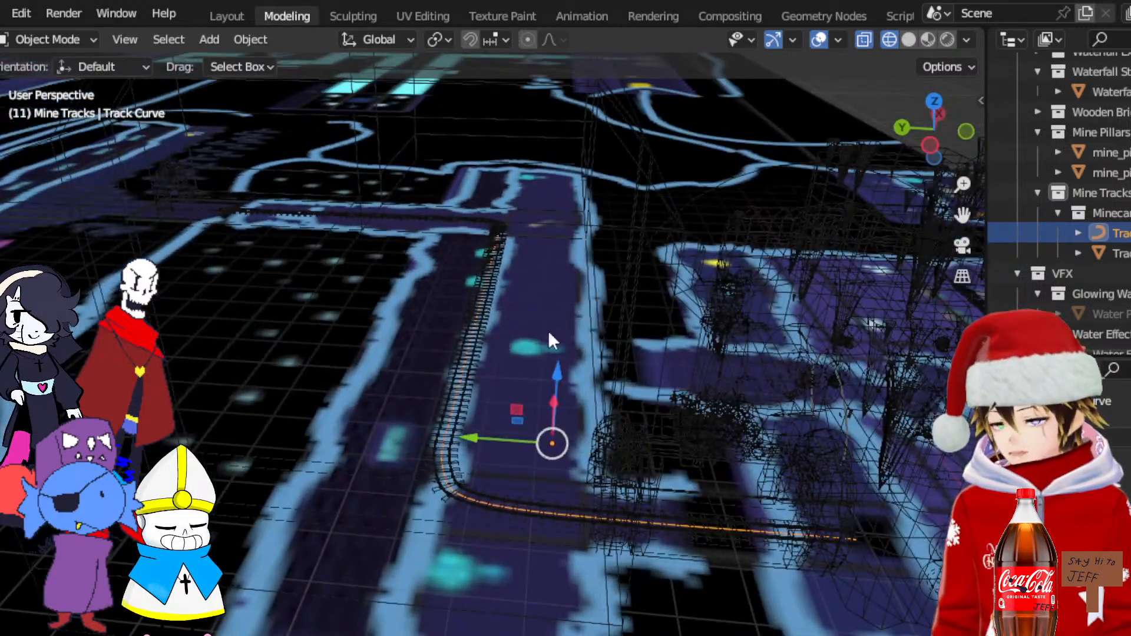
{"action": "middle_click_drag", "start_coordinate": [500, 386], "coordinate": [645, 365]}
{"action": "middle_click_drag", "start_coordinate": [928, 242], "coordinate": [729, 528]}
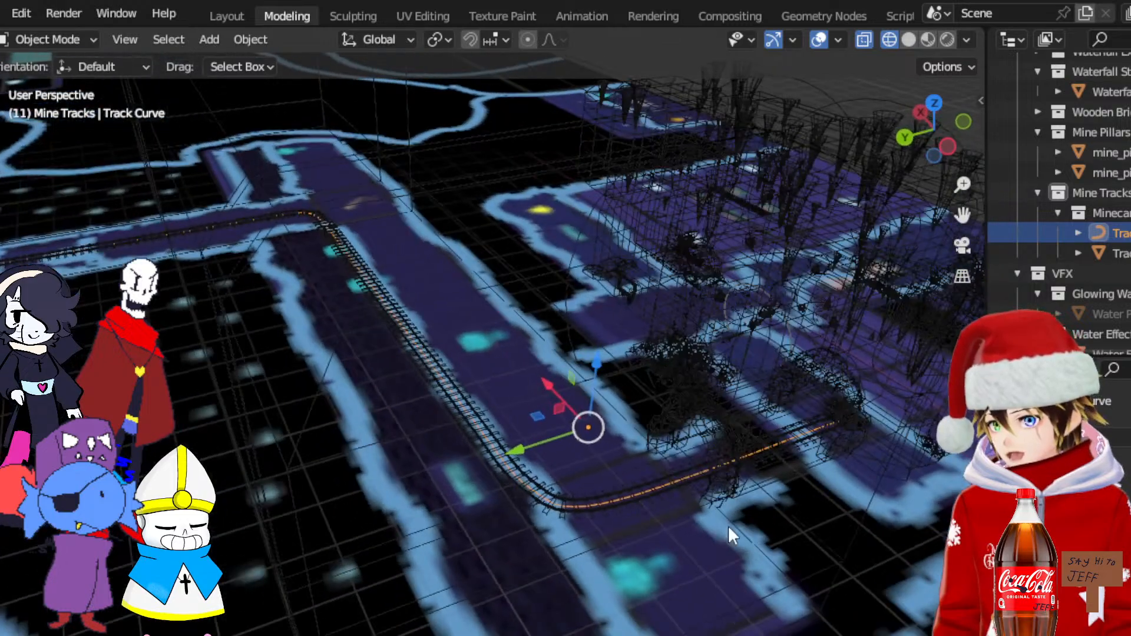
{"action": "left_click", "coordinate": [706, 423]}
{"action": "middle_click_drag", "start_coordinate": [706, 423], "coordinate": [567, 211]}
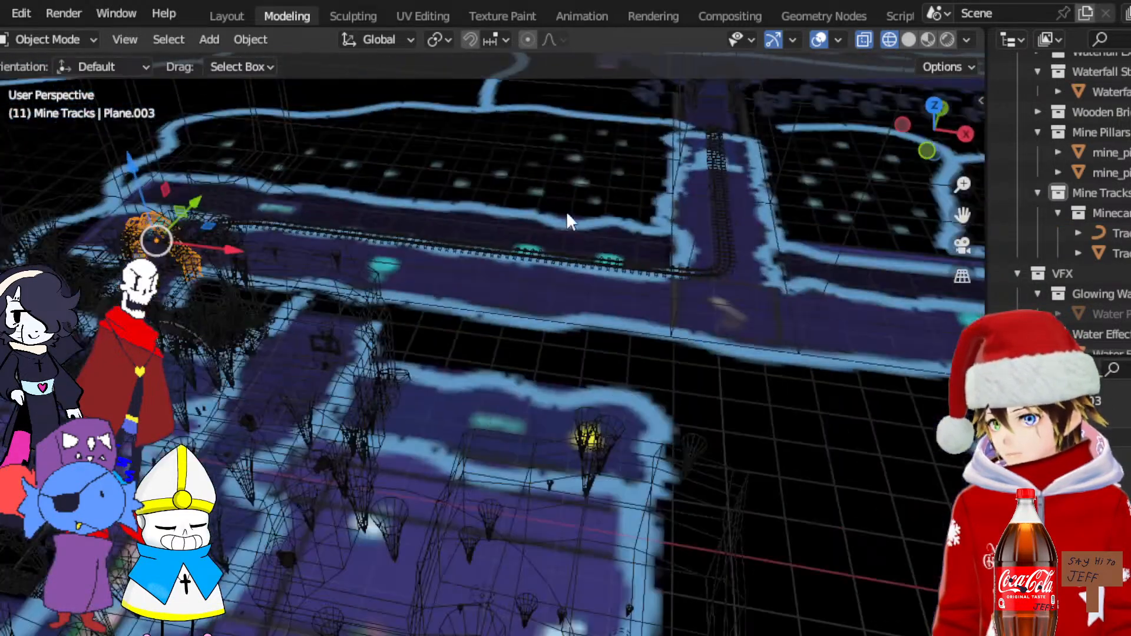
Examine the rerouted mine track along the corridor and passage against the map, checking it inside the selected room blockout
{"action": "left_click_drag", "start_coordinate": [962, 215], "coordinate": [722, 359]}
{"action": "scroll", "coordinate": [514, 344], "scroll_direction": "up", "scroll_amount": 3}
{"action": "middle_click_drag", "start_coordinate": [514, 344], "coordinate": [560, 283]}
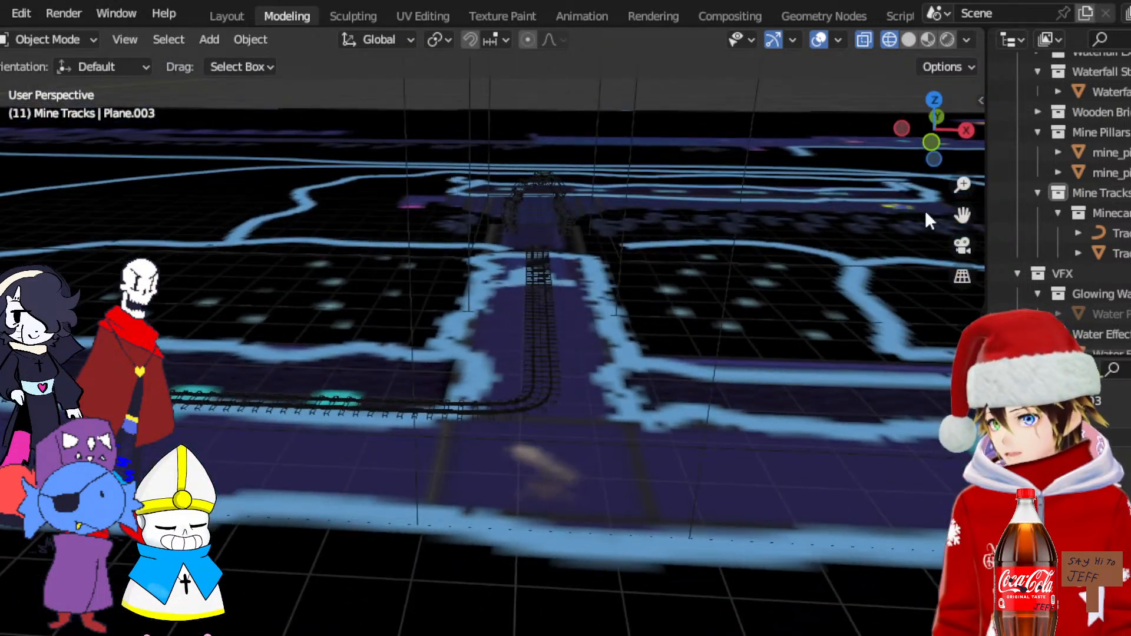
{"action": "left_click_drag", "start_coordinate": [962, 215], "coordinate": [1119, 219]}
{"action": "middle_click_drag", "start_coordinate": [498, 344], "coordinate": [574, 391]}
{"action": "scroll", "coordinate": [574, 391], "scroll_direction": "down", "scroll_amount": 3}
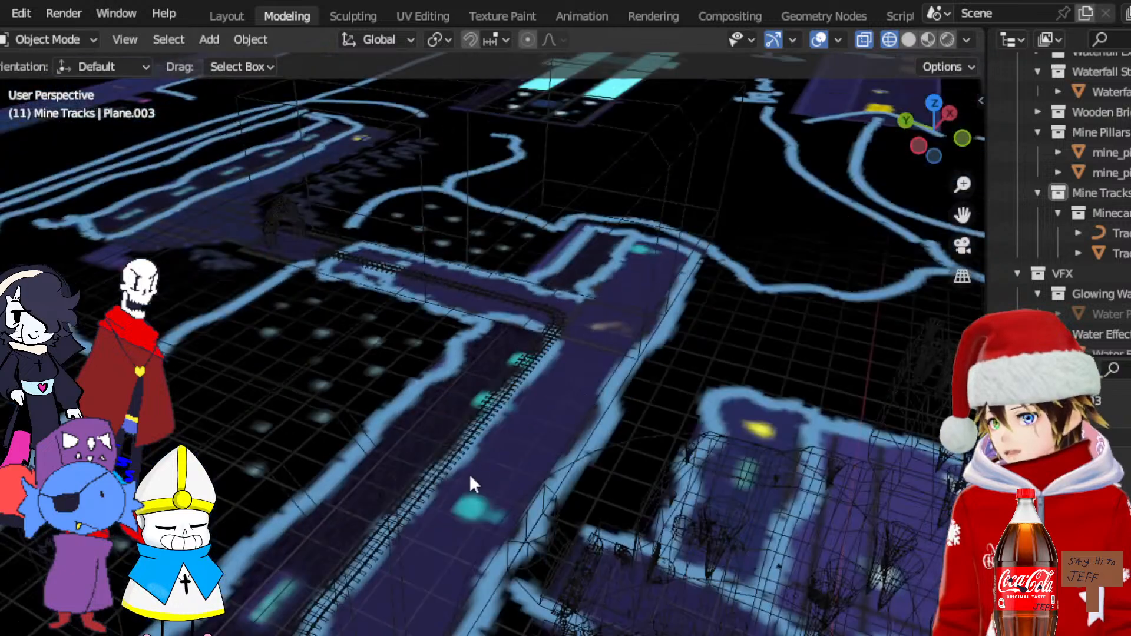
{"action": "middle_click_drag", "start_coordinate": [473, 473], "coordinate": [553, 438]}
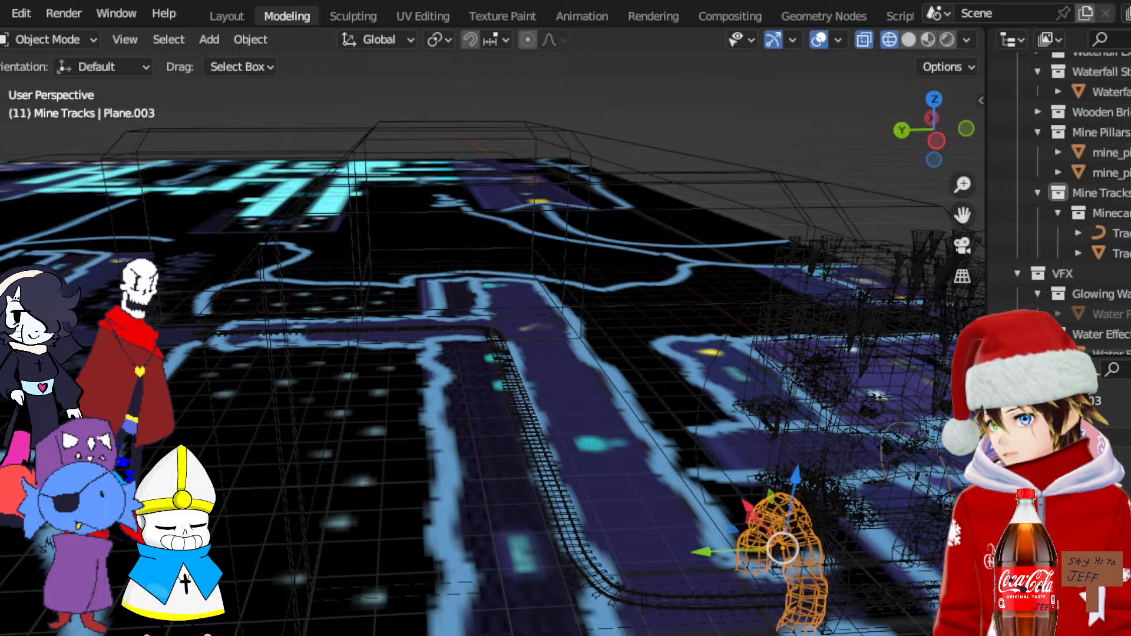
{"action": "middle_click_drag", "start_coordinate": [492, 309], "coordinate": [528, 312]}
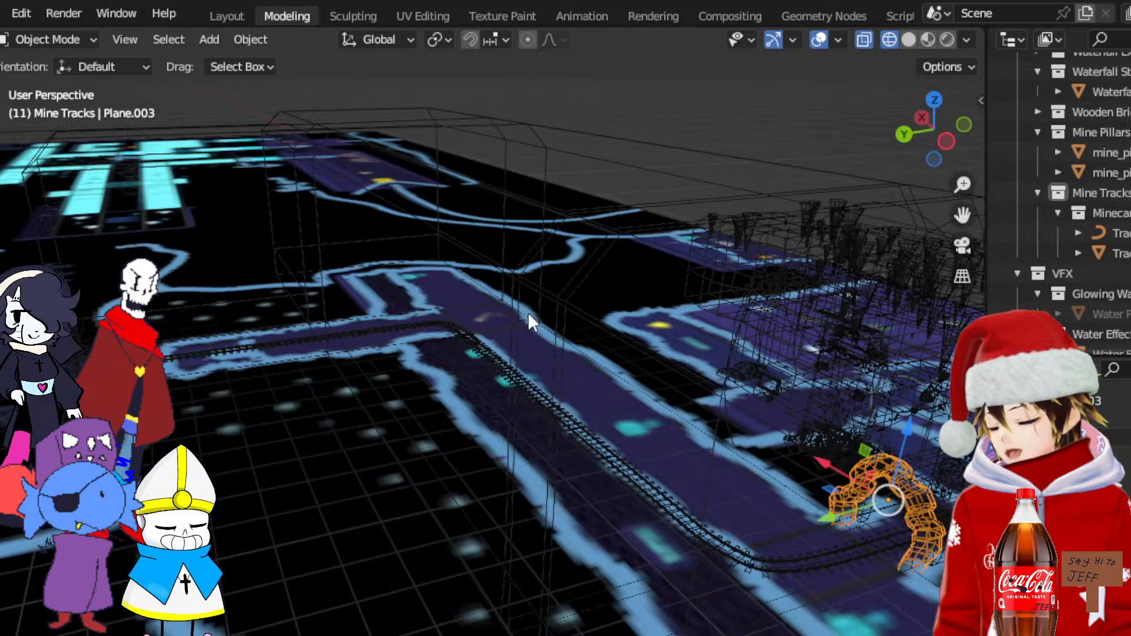
{"action": "left_click", "coordinate": [577, 171]}
{"action": "scroll", "coordinate": [577, 170], "scroll_direction": "down", "scroll_amount": 2}
{"action": "middle_click_drag", "start_coordinate": [602, 260], "coordinate": [377, 325]}
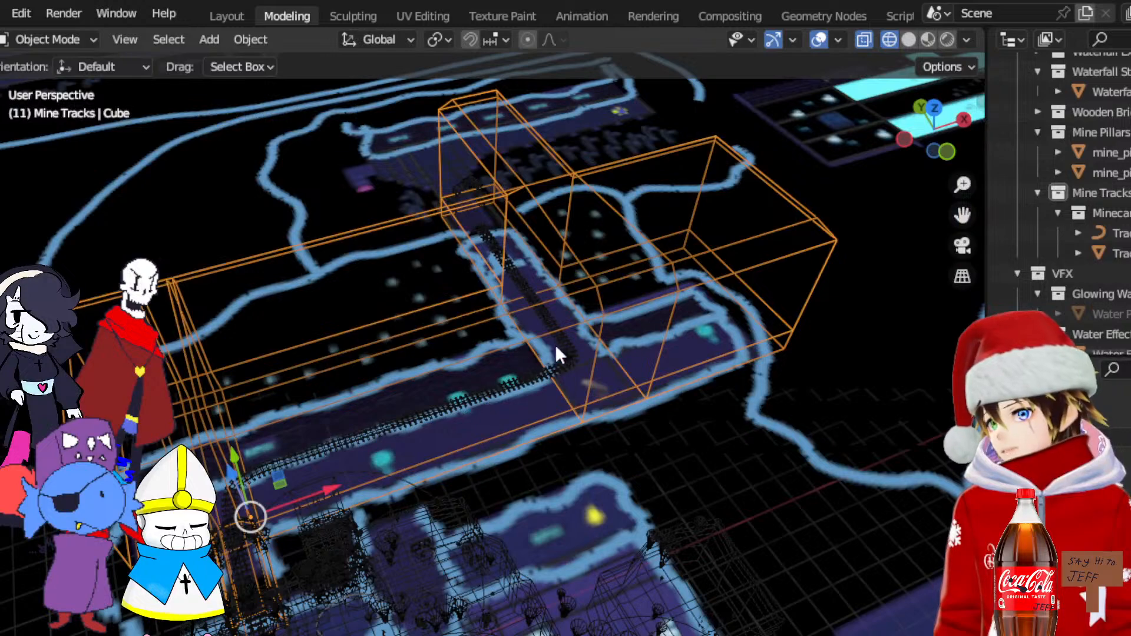
Select the Waterfall Sign and move it along the map into the starred area beside the long corridor
{"action": "left_click", "coordinate": [1107, 91]}
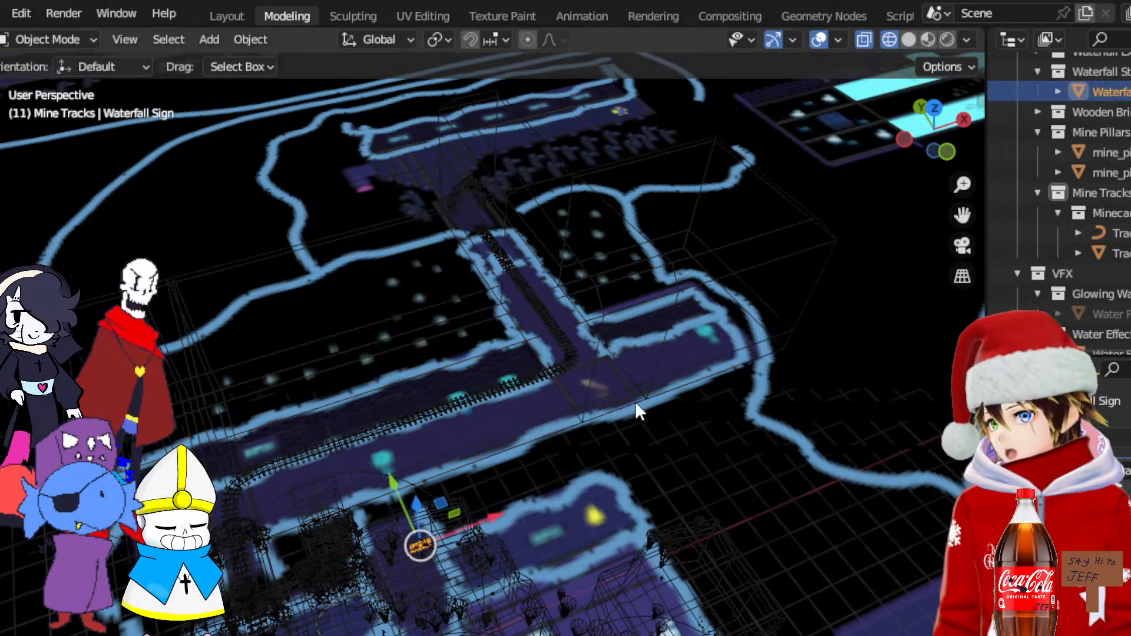
{"action": "middle_click_drag", "start_coordinate": [539, 493], "coordinate": [646, 458]}
{"action": "key", "text": "g"}
{"action": "left_click", "coordinate": [385, 448]}
{"action": "middle_click_drag", "start_coordinate": [646, 414], "coordinate": [843, 341], "text": "shift"}
{"action": "left_click_drag", "start_coordinate": [595, 355], "coordinate": [500, 340]}
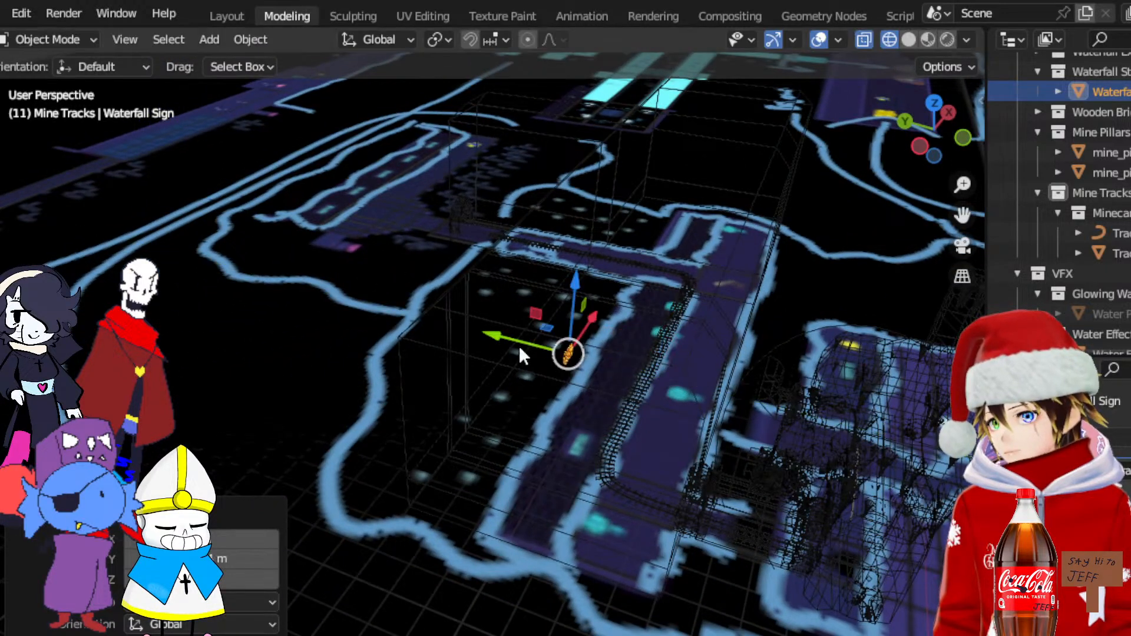
{"action": "middle_click_drag", "start_coordinate": [601, 335], "coordinate": [515, 327]}
{"action": "scroll", "coordinate": [515, 326], "scroll_direction": "up", "scroll_amount": 5}
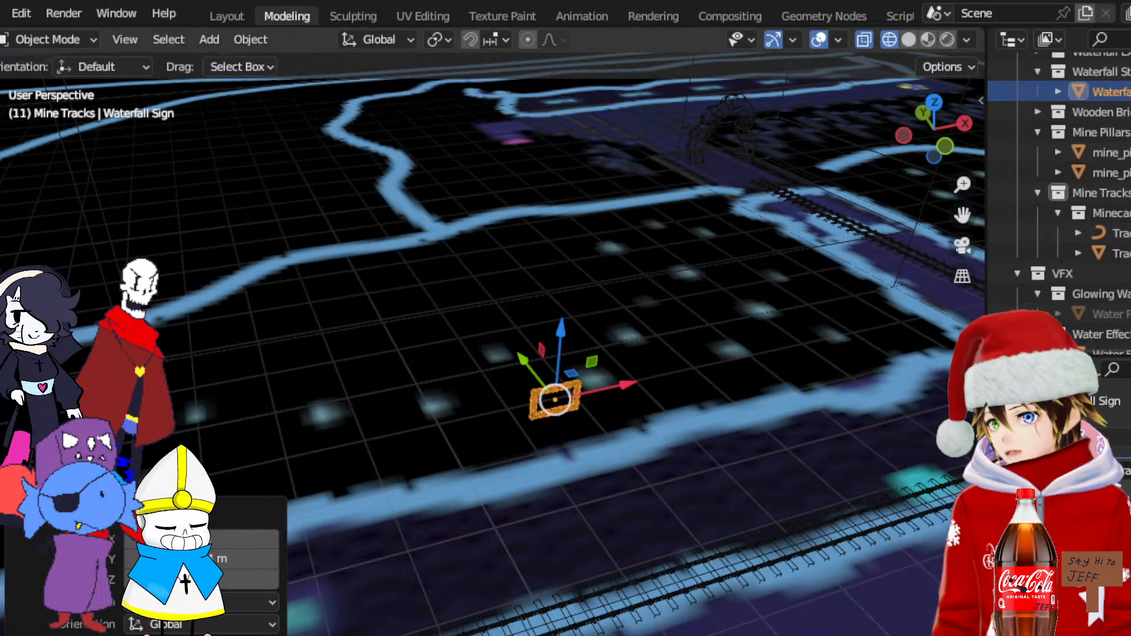
Switch to material preview shading and examine the Waterfall Sign's stone frame and glowing inscription up close
{"action": "scroll", "coordinate": [636, 412], "scroll_direction": "up", "scroll_amount": 2}
{"action": "middle_click_drag", "start_coordinate": [636, 421], "coordinate": [734, 411]}
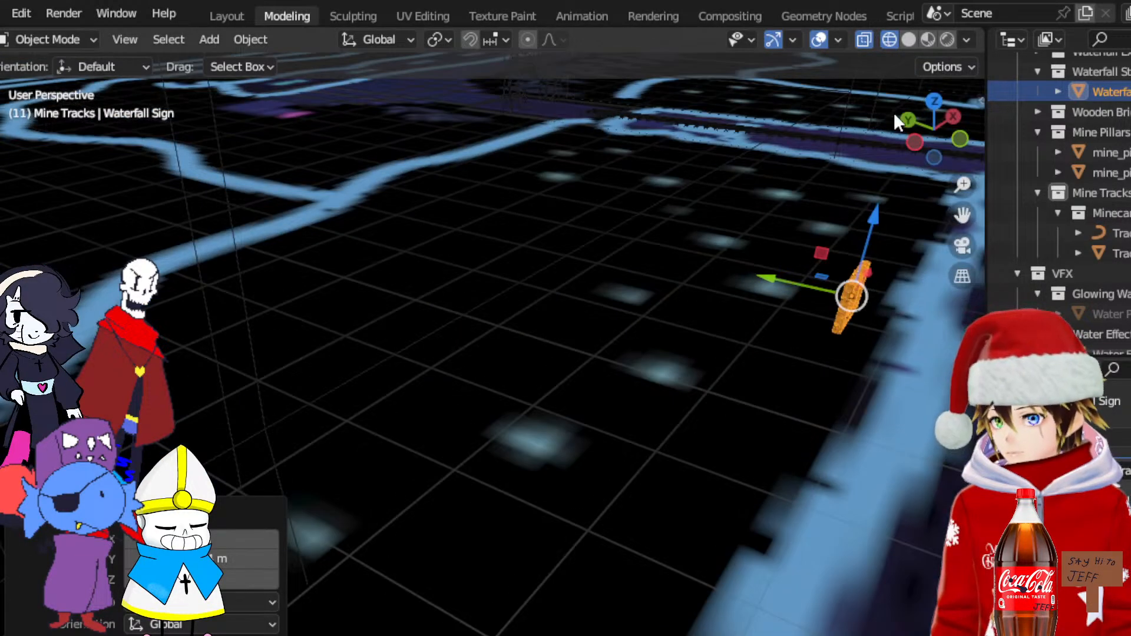
{"action": "left_click", "coordinate": [933, 36]}
{"action": "middle_click_drag", "start_coordinate": [824, 282], "coordinate": [777, 258]}
{"action": "scroll", "coordinate": [809, 271], "scroll_direction": "up", "scroll_amount": 2}
{"action": "scroll", "coordinate": [813, 270], "scroll_direction": "up", "scroll_amount": 2}
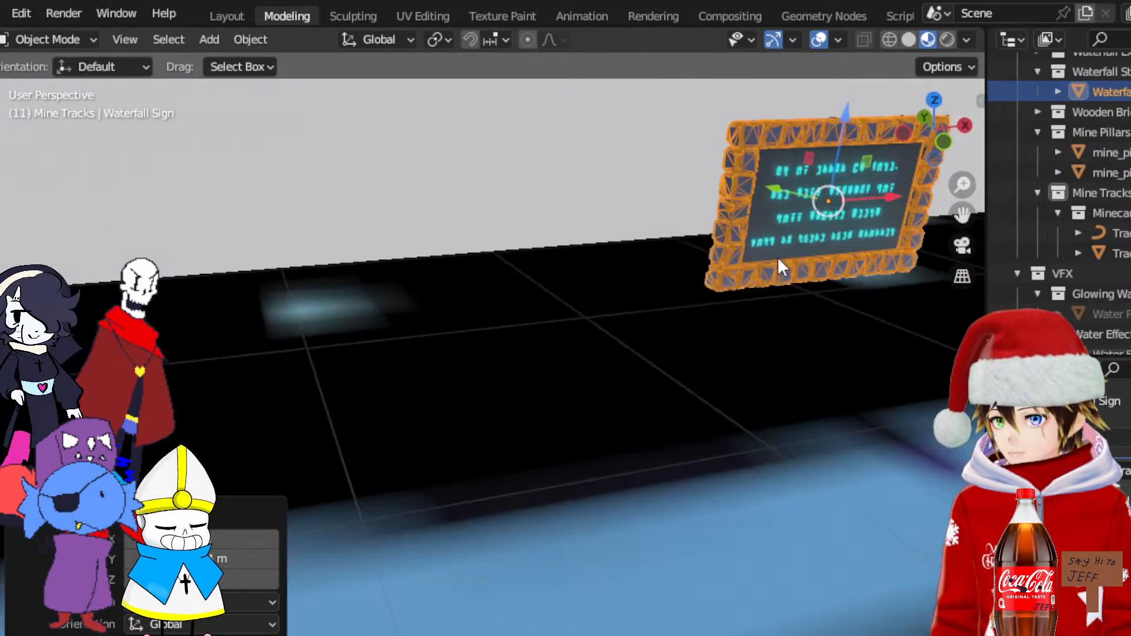
{"action": "left_click_drag", "start_coordinate": [963, 214], "coordinate": [752, 250]}
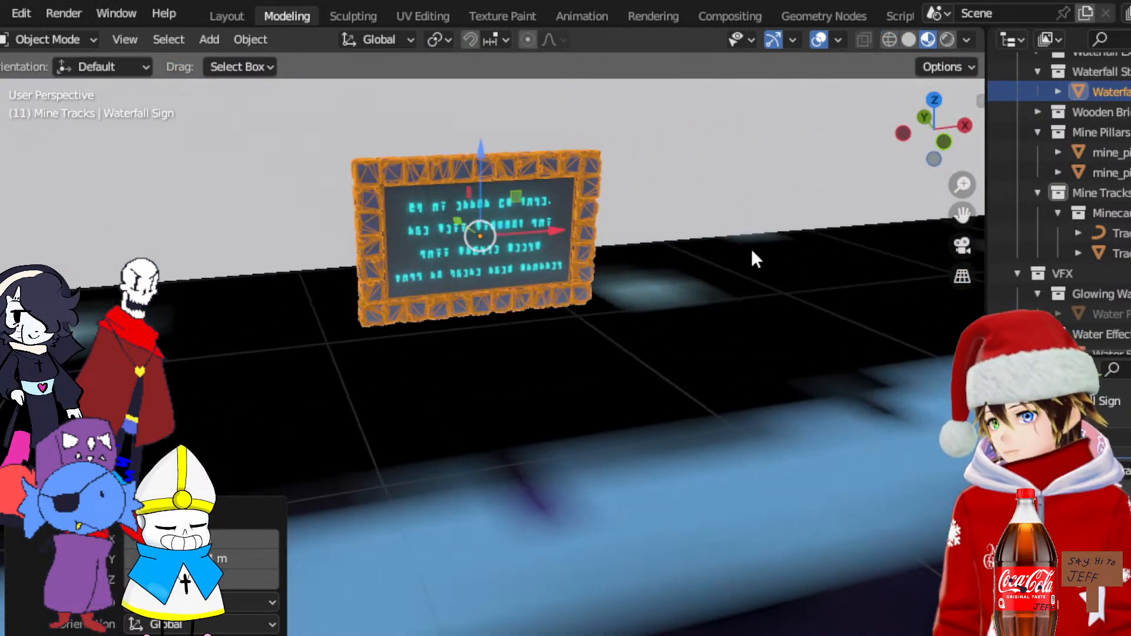
{"action": "left_click", "coordinate": [537, 225]}
{"action": "left_click", "coordinate": [537, 225]}
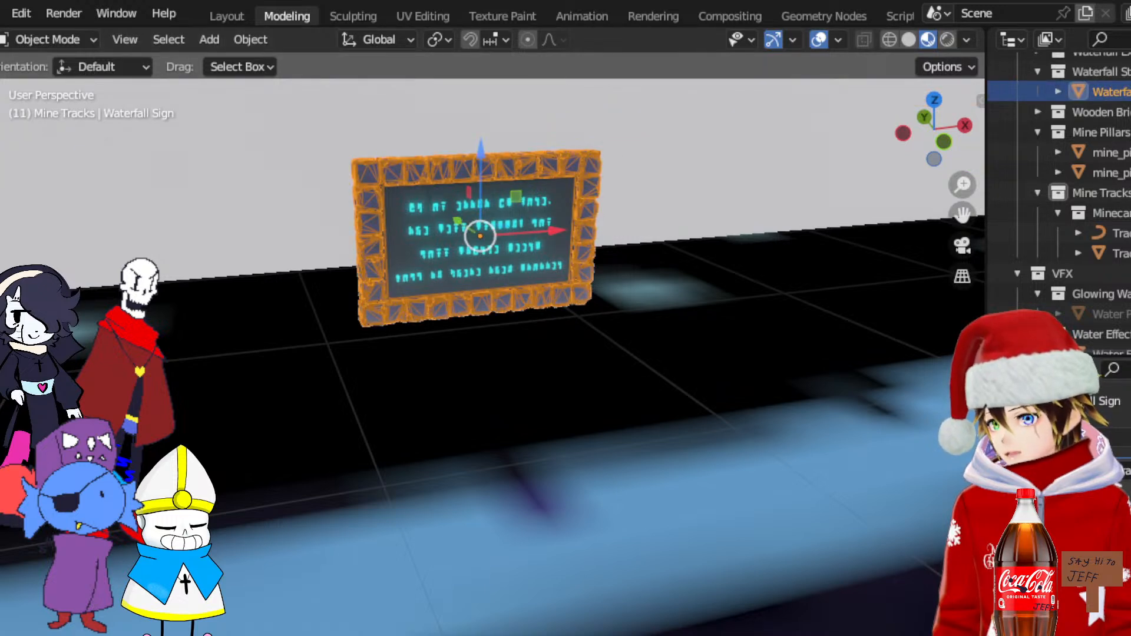
{"action": "middle_click_drag", "start_coordinate": [562, 287], "coordinate": [648, 312]}
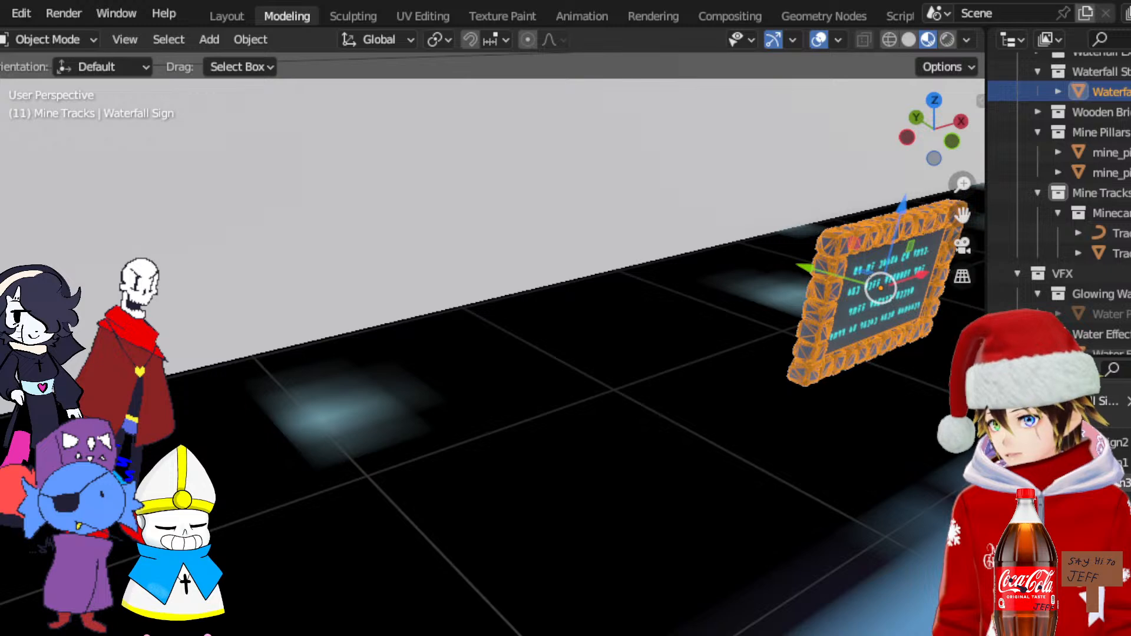
{"action": "left_click_drag", "start_coordinate": [962, 215], "coordinate": [570, 265]}
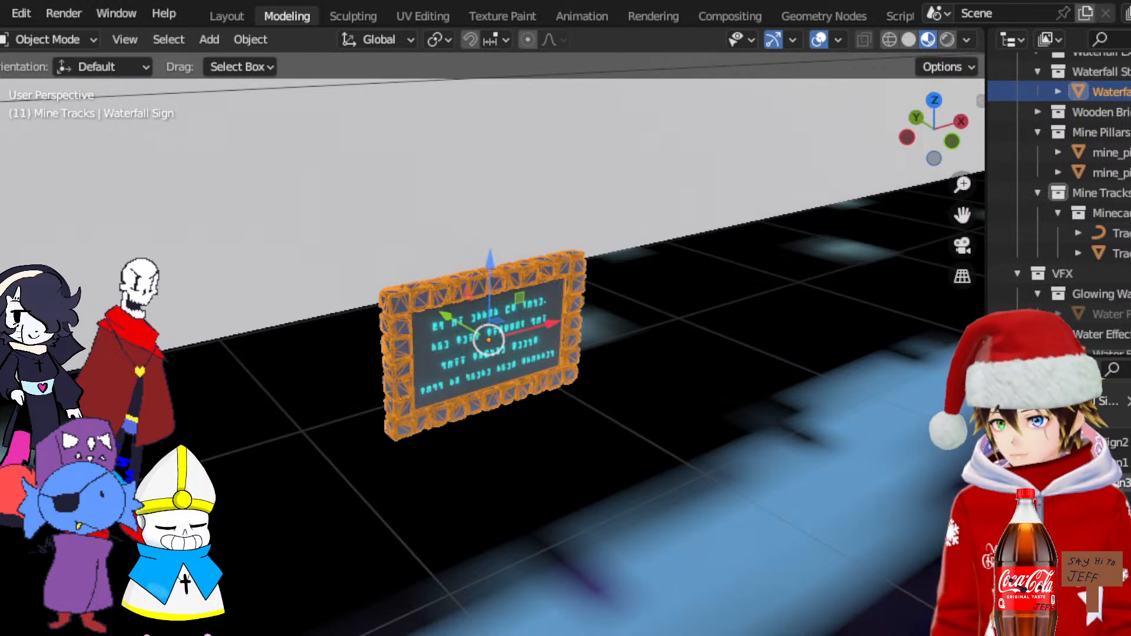
Switch the sign panel to the three-line glowing inscription, check its face in Edit Mode and return to Object Mode
{"action": "left_click", "coordinate": [1117, 442]}
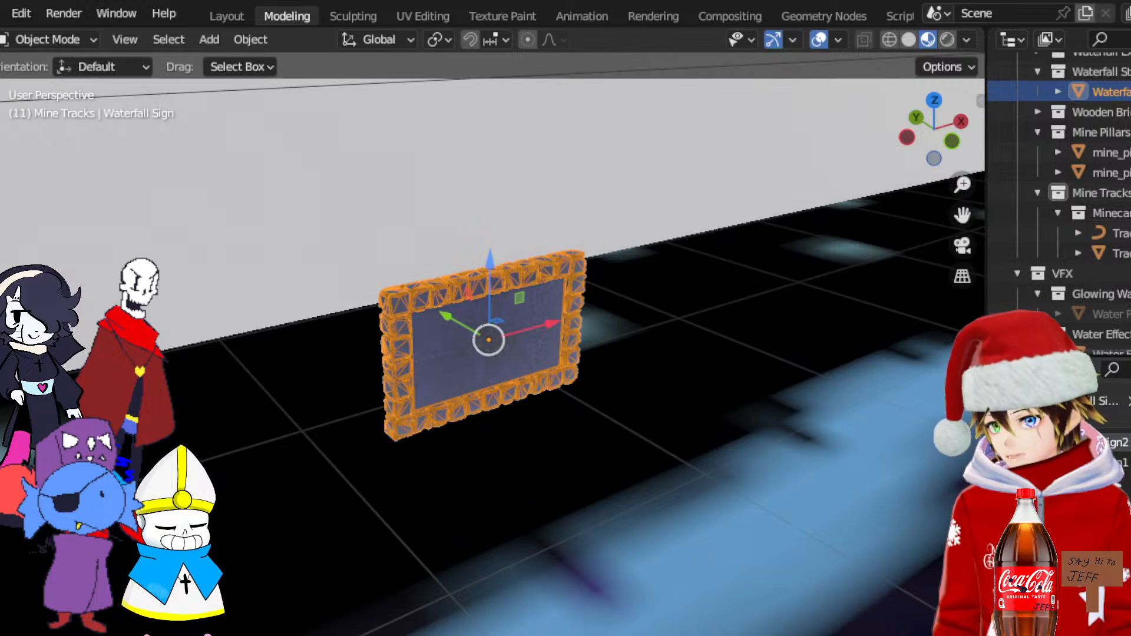
{"action": "left_click", "coordinate": [53, 40]}
{"action": "left_click", "coordinate": [59, 85]}
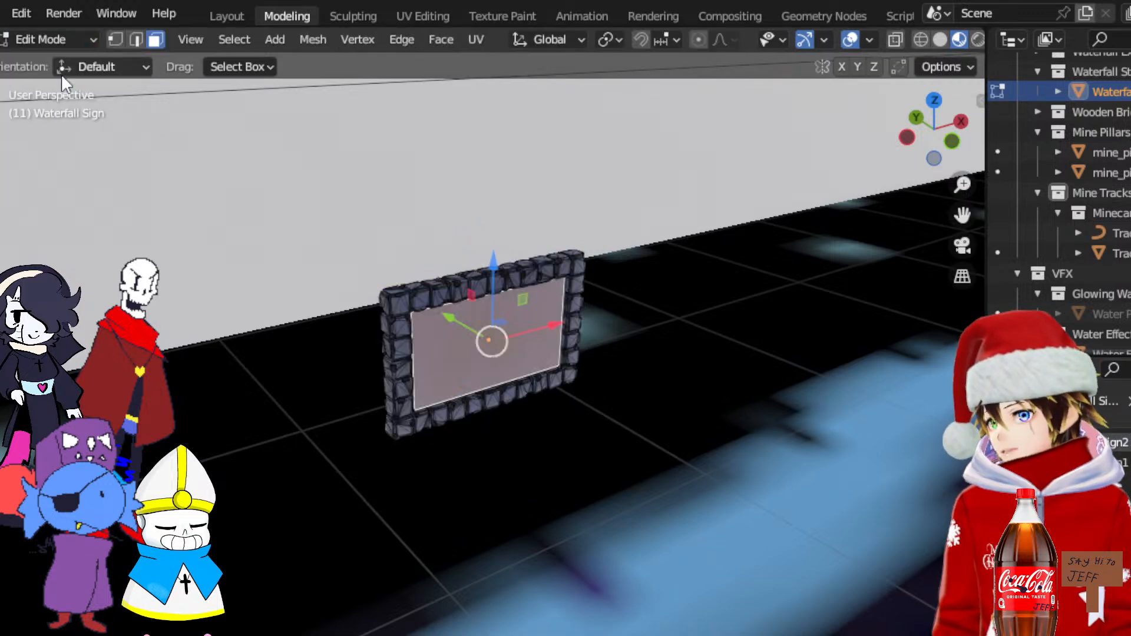
{"action": "left_click", "coordinate": [661, 434]}
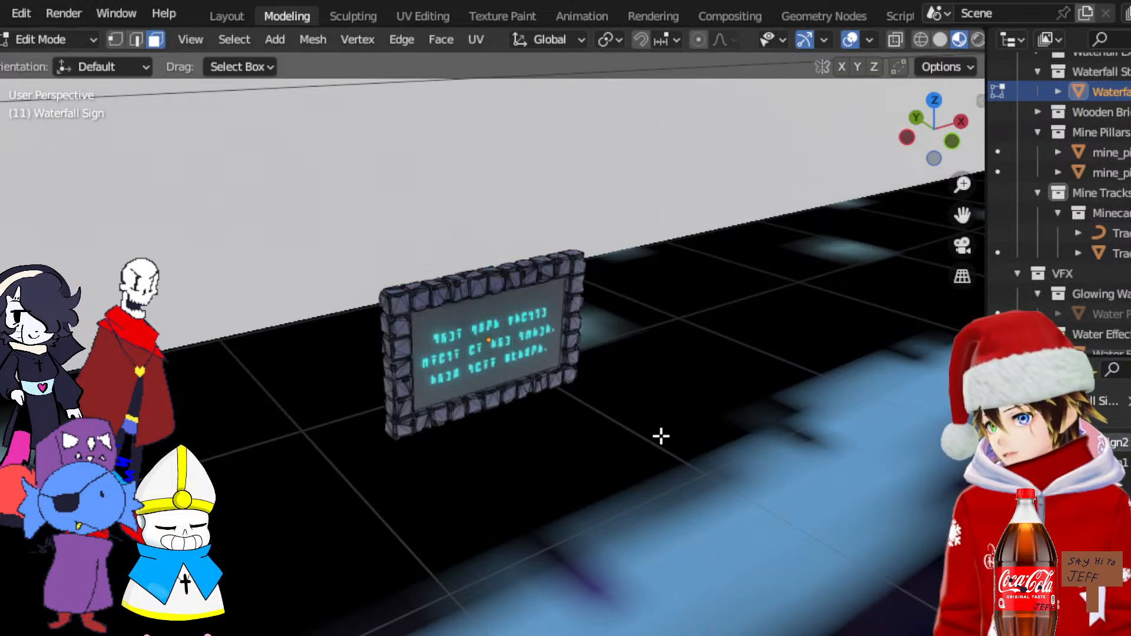
{"action": "scroll", "coordinate": [631, 424], "scroll_direction": "up", "scroll_amount": 4}
{"action": "left_click", "coordinate": [654, 309]}
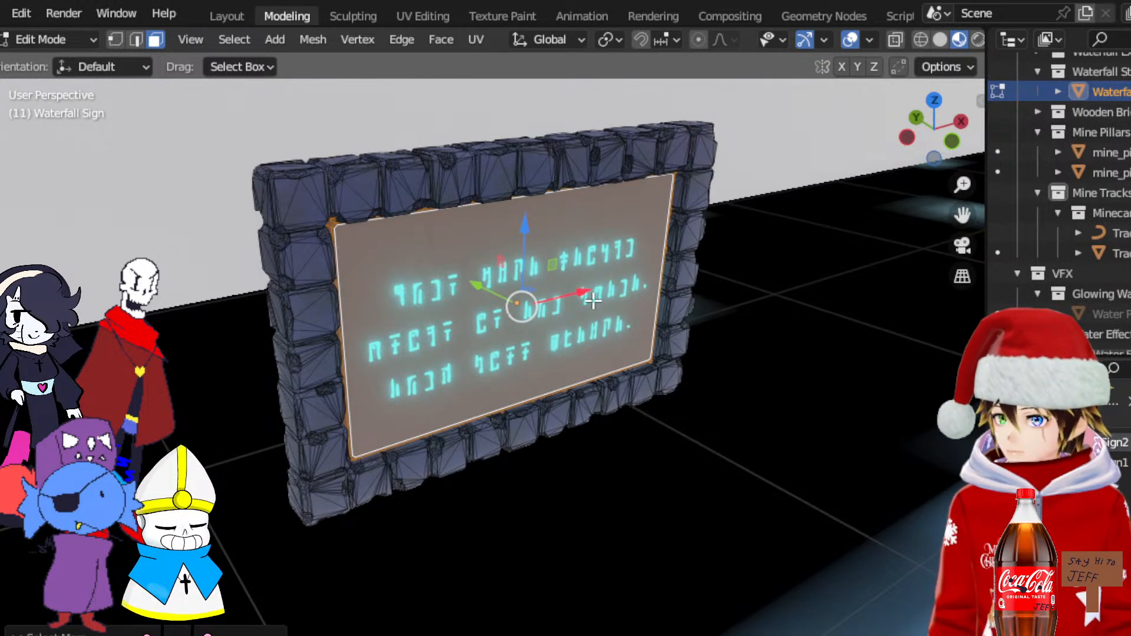
{"action": "left_click", "coordinate": [783, 437]}
{"action": "left_click", "coordinate": [639, 330]}
{"action": "left_click", "coordinate": [50, 38]}
{"action": "left_click", "coordinate": [55, 53]}
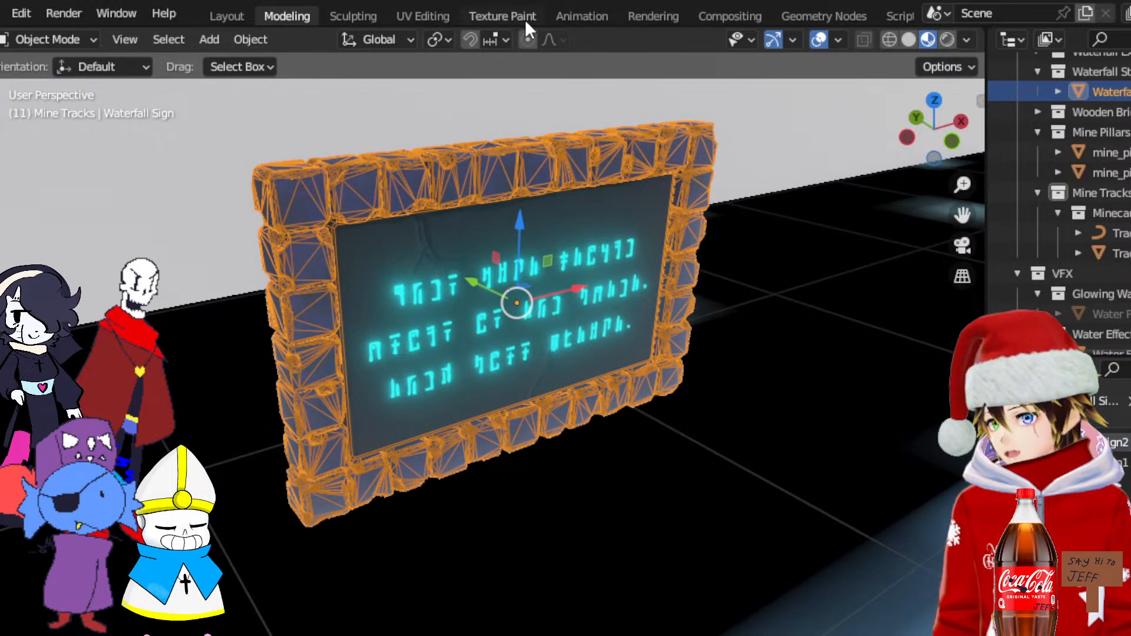
Open the UV Editing workspace and find the Waterfall Sign in its 3D view to inspect the inscription close up
{"action": "left_click", "coordinate": [424, 15]}
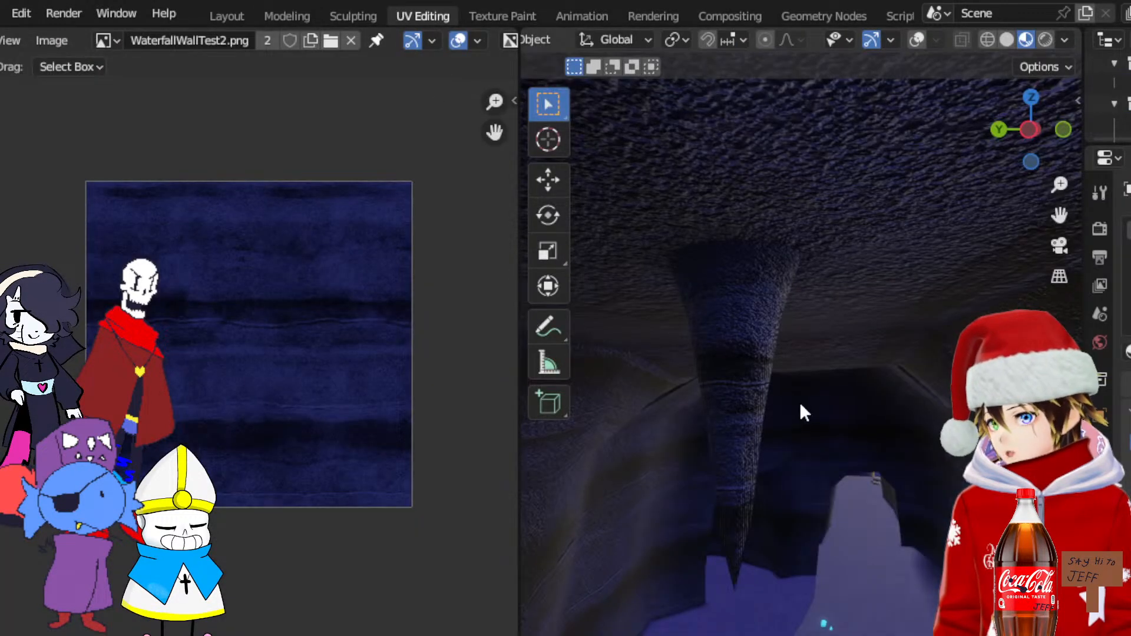
{"action": "scroll", "coordinate": [825, 330], "scroll_direction": "down", "scroll_amount": 12}
{"action": "middle_click_drag", "start_coordinate": [853, 337], "coordinate": [895, 358]}
{"action": "scroll", "coordinate": [895, 358], "scroll_direction": "up", "scroll_amount": 5}
{"action": "scroll", "coordinate": [815, 392], "scroll_direction": "up", "scroll_amount": 3}
{"action": "middle_click_drag", "start_coordinate": [816, 392], "coordinate": [734, 334]}
{"action": "left_click_drag", "start_coordinate": [1061, 215], "coordinate": [884, 230]}
{"action": "middle_click_drag", "start_coordinate": [758, 376], "coordinate": [967, 315]}
{"action": "scroll", "coordinate": [966, 368], "scroll_direction": "up", "scroll_amount": 3}
{"action": "scroll", "coordinate": [967, 315], "scroll_direction": "up", "scroll_amount": 4}
{"action": "left_click_drag", "start_coordinate": [1060, 215], "coordinate": [938, 106]}
{"action": "scroll", "coordinate": [932, 285], "scroll_direction": "up", "scroll_amount": 3}
{"action": "middle_click_drag", "start_coordinate": [930, 284], "coordinate": [933, 284]}
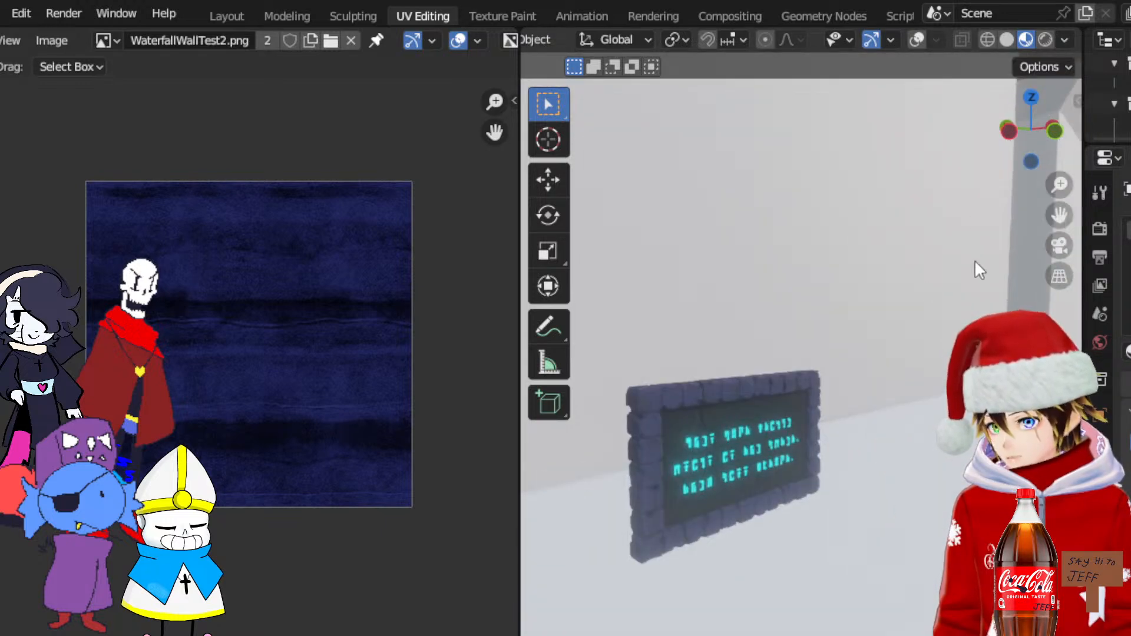
{"action": "left_click_drag", "start_coordinate": [1067, 185], "coordinate": [1067, 159]}
{"action": "left_click_drag", "start_coordinate": [1060, 215], "coordinate": [1127, 132]}
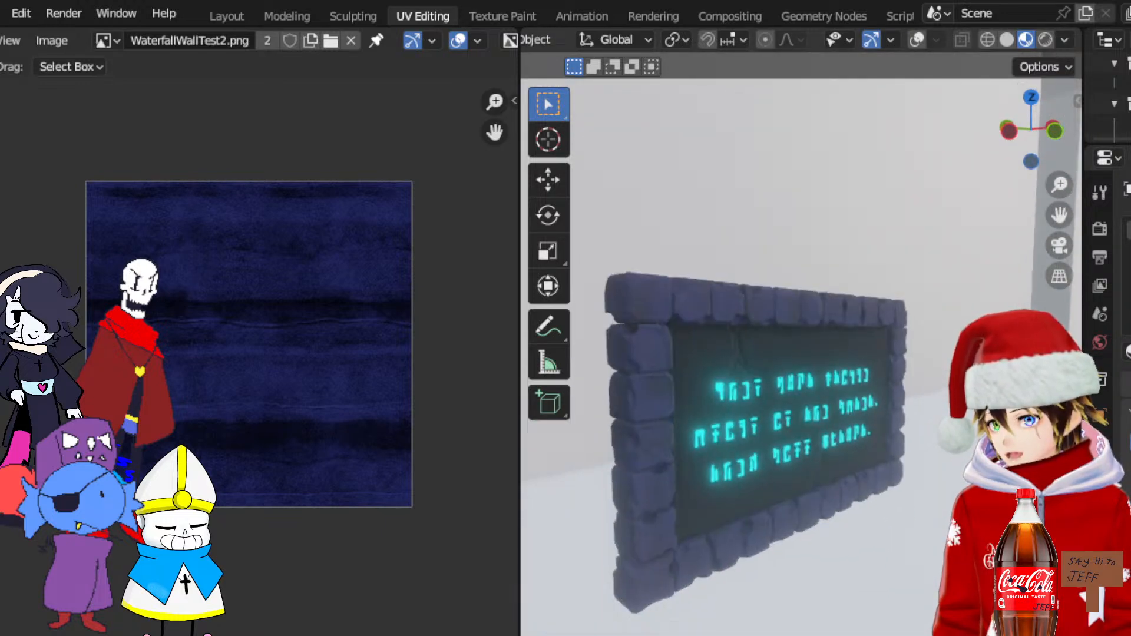
{"action": "scroll", "coordinate": [1126, 253], "scroll_direction": "down", "scroll_amount": 5}
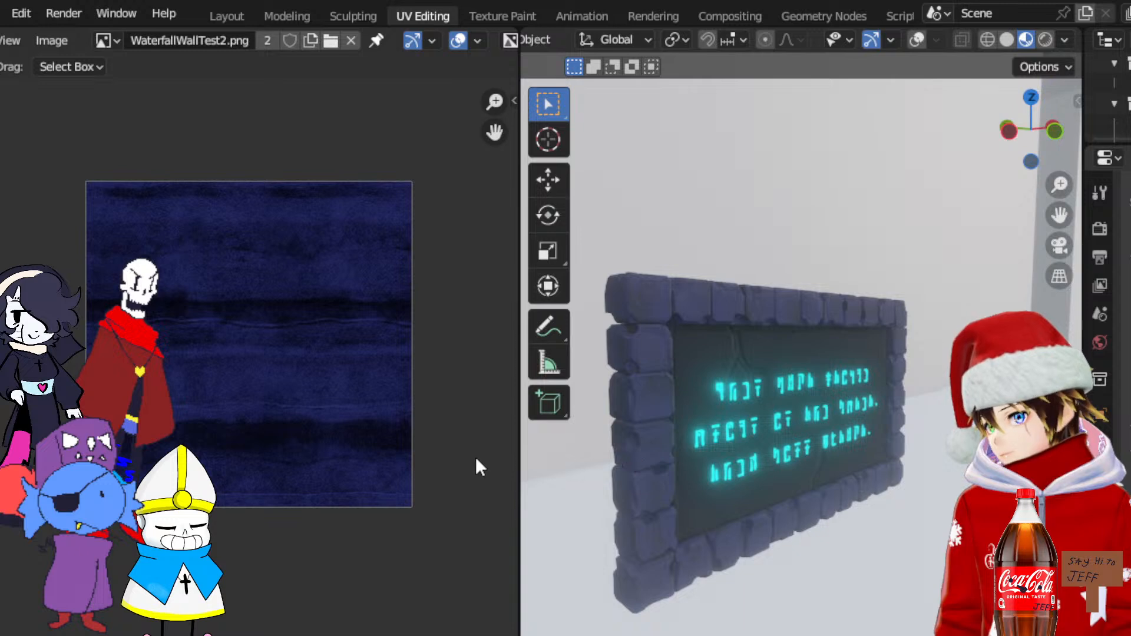
Change the sign to the single-line inscription, preview it in rendered shading and return to material preview around the room blockout
{"action": "key", "text": "ctrl+z"}
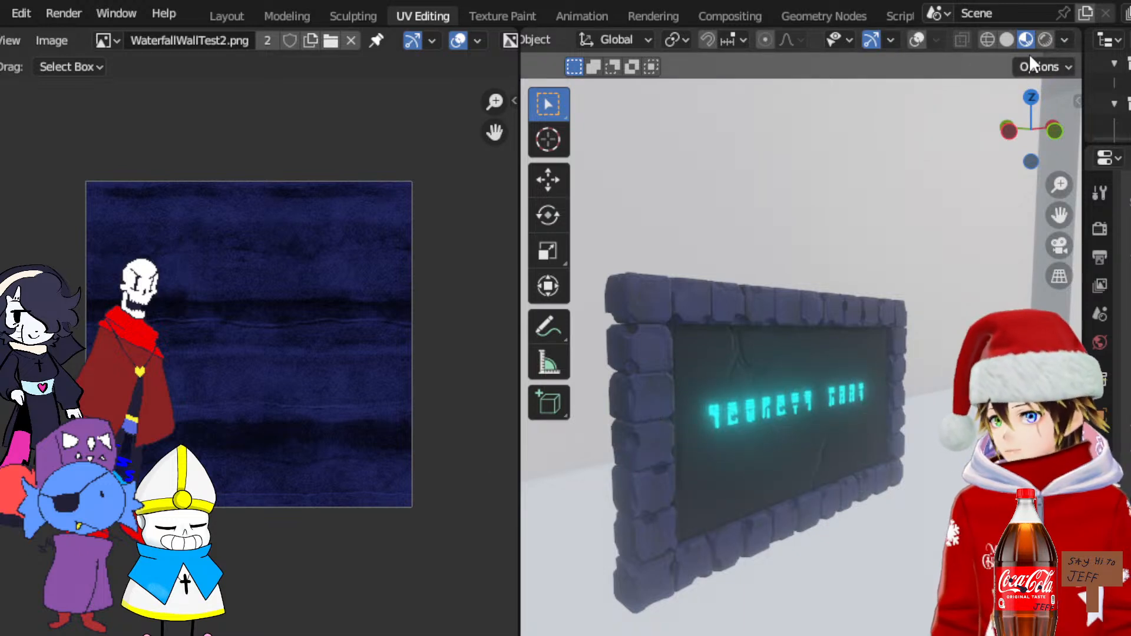
{"action": "left_click", "coordinate": [1044, 39]}
{"action": "left_click", "coordinate": [1025, 41]}
{"action": "scroll", "coordinate": [873, 448], "scroll_direction": "down", "scroll_amount": 8}
{"action": "middle_click_drag", "start_coordinate": [818, 383], "coordinate": [919, 307]}
{"action": "scroll", "coordinate": [919, 307], "scroll_direction": "down", "scroll_amount": 4}
{"action": "scroll", "coordinate": [917, 302], "scroll_direction": "down", "scroll_amount": 4}
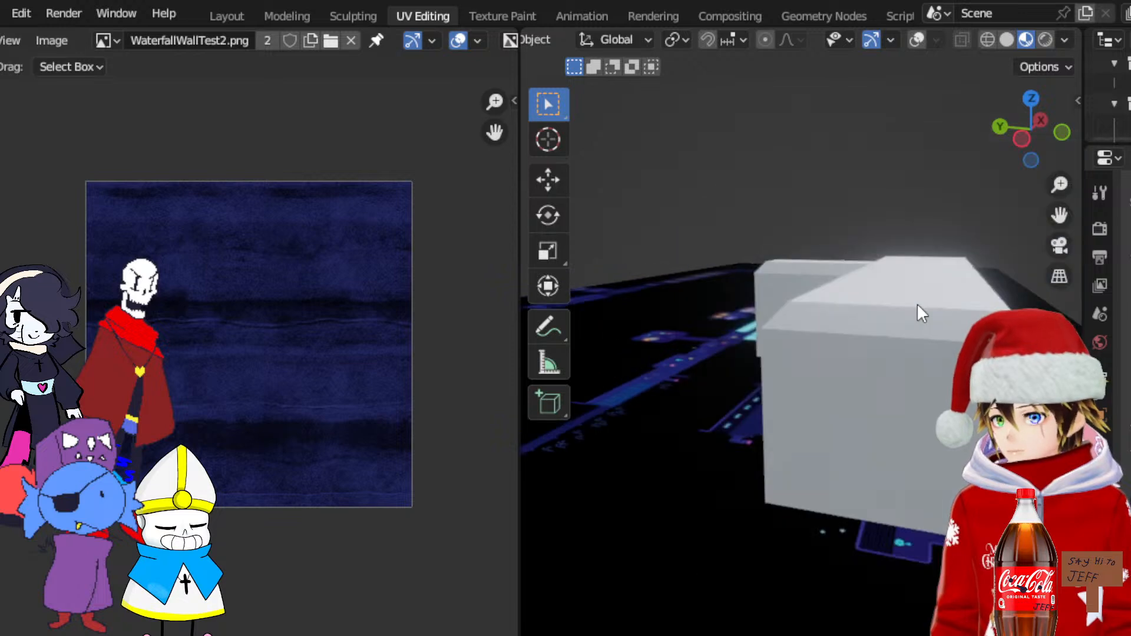
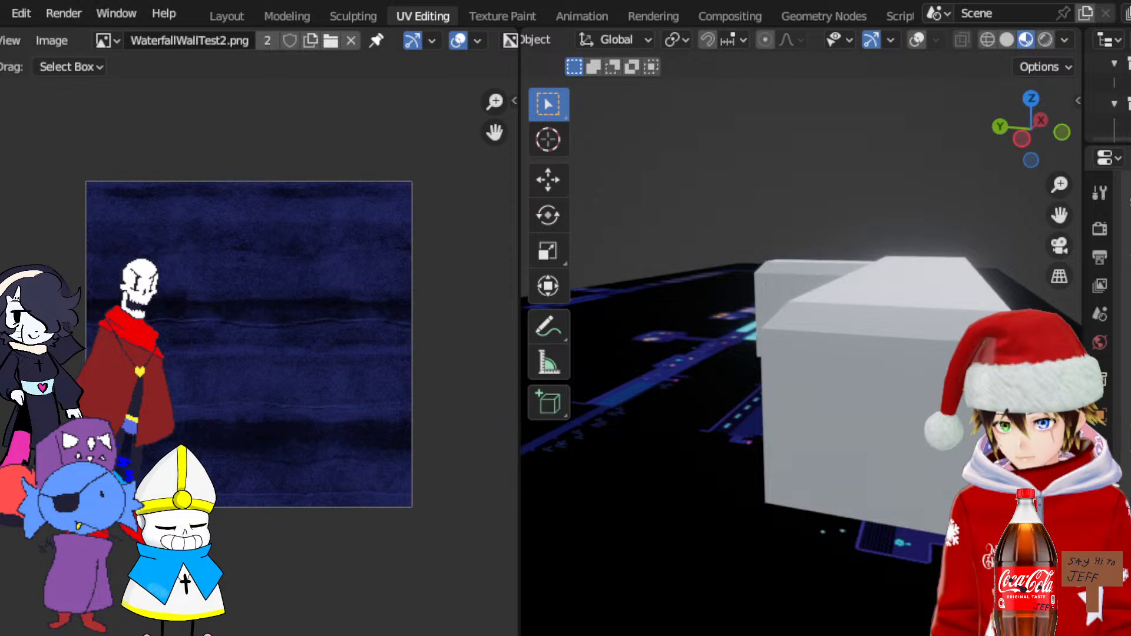
{"action": "mouse_move", "coordinate": [731, 285]}
{"action": "middle_mouse_down"}
{"action": "mouse_move", "coordinate": [768, 303]}
{"action": "mouse_move", "coordinate": [728, 302]}
{"action": "middle_mouse_up"}
{"action": "middle_click_drag", "start_coordinate": [919, 283], "coordinate": [967, 308]}
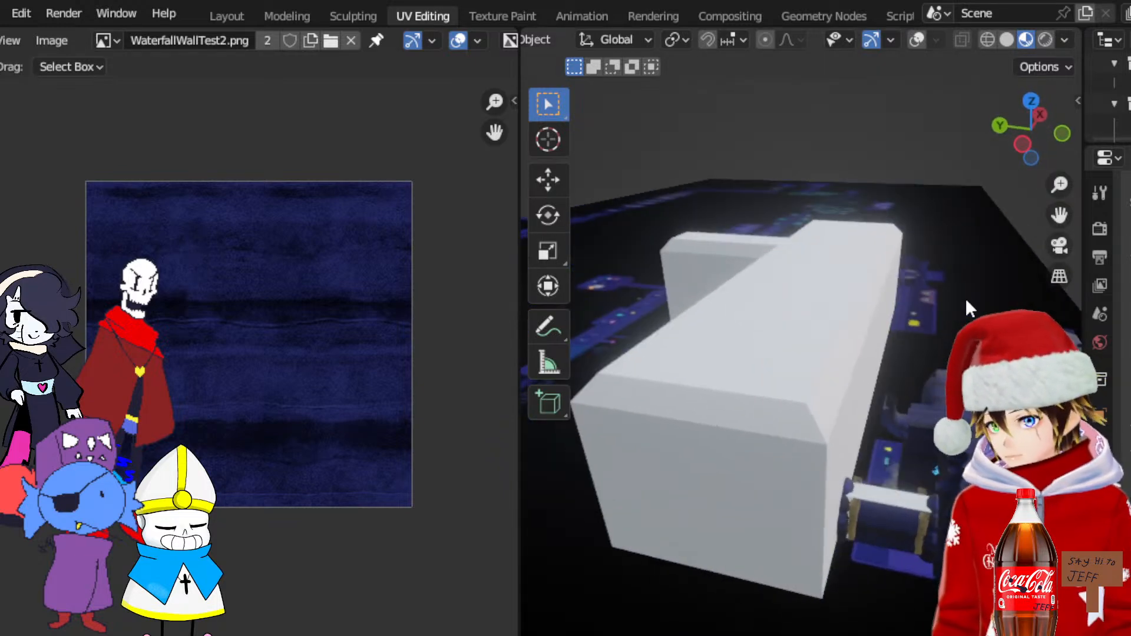
{"action": "middle_click_drag", "start_coordinate": [866, 411], "coordinate": [913, 397]}
Return to the Modeling workspace, select the room blockout and open it in Edit Mode at the passage's arched doorway
{"action": "left_click", "coordinate": [277, 16]}
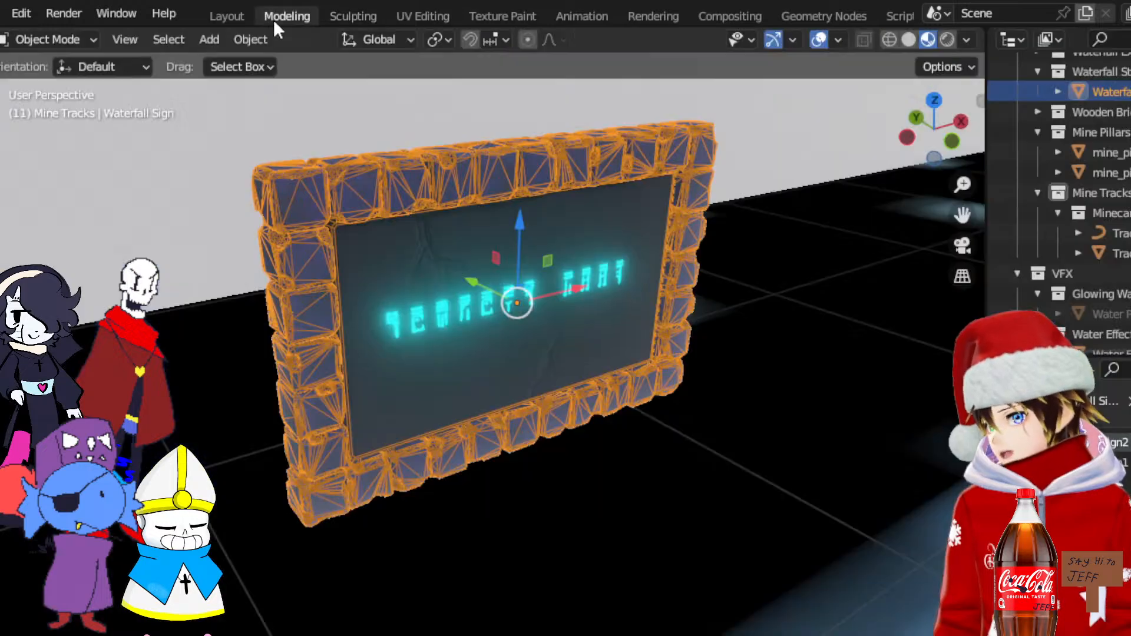
{"action": "left_click", "coordinate": [91, 40]}
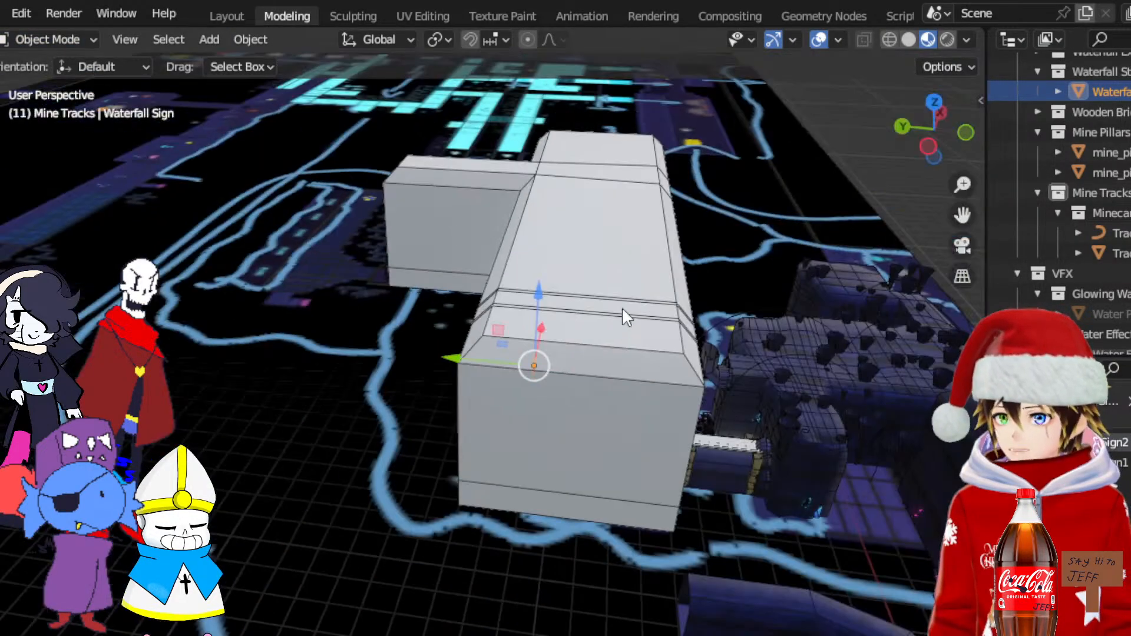
{"action": "left_click", "coordinate": [550, 318]}
{"action": "middle_click_drag", "start_coordinate": [554, 325], "coordinate": [401, 235]}
{"action": "scroll", "coordinate": [376, 283], "scroll_direction": "up", "scroll_amount": 4}
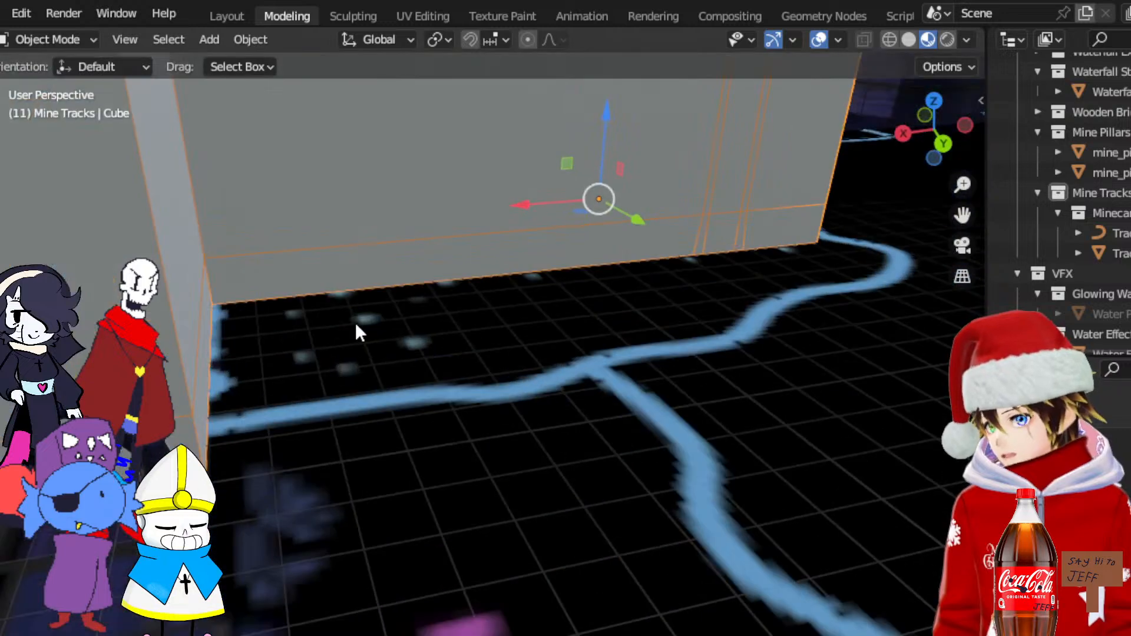
{"action": "left_click_drag", "start_coordinate": [966, 216], "coordinate": [971, 218]}
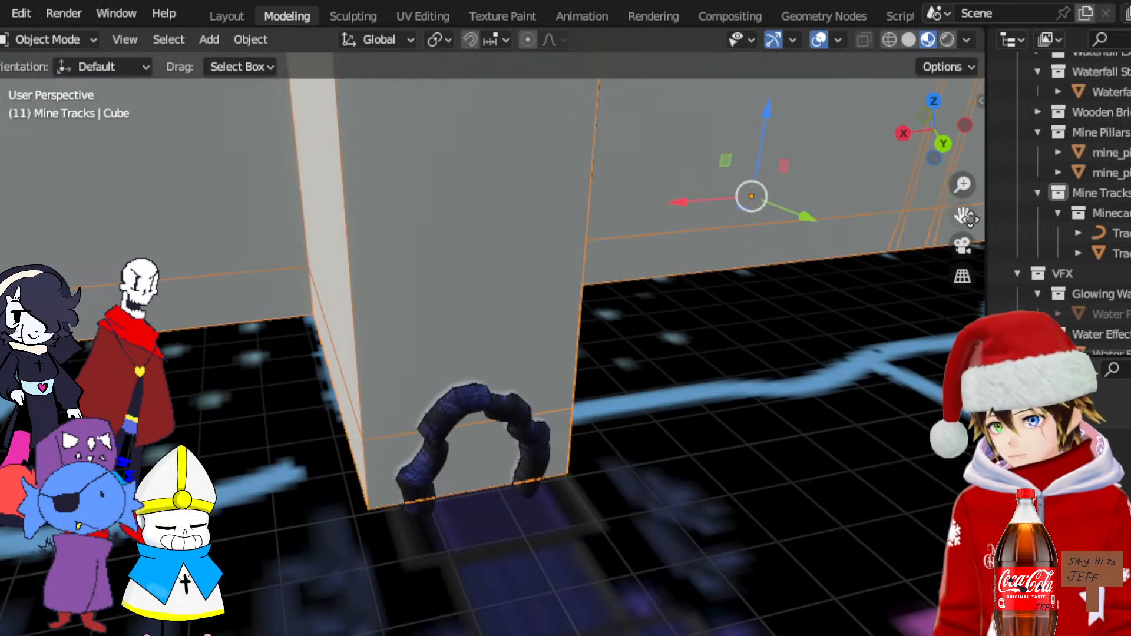
{"action": "middle_click_drag", "start_coordinate": [632, 401], "coordinate": [532, 417]}
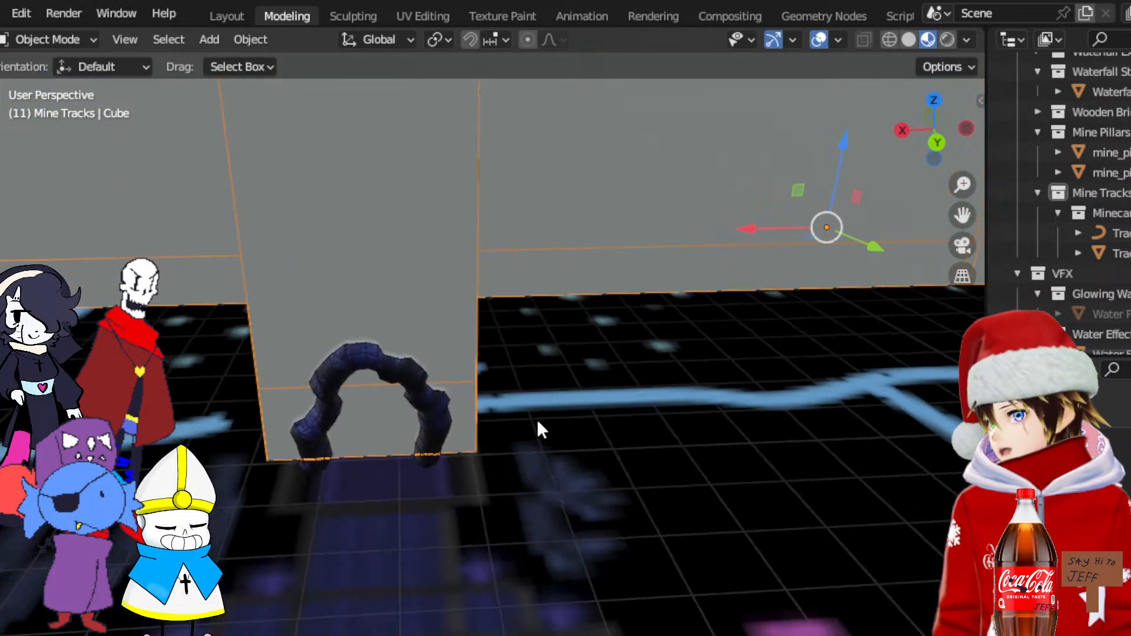
{"action": "left_click", "coordinate": [88, 40]}
{"action": "left_click", "coordinate": [46, 85]}
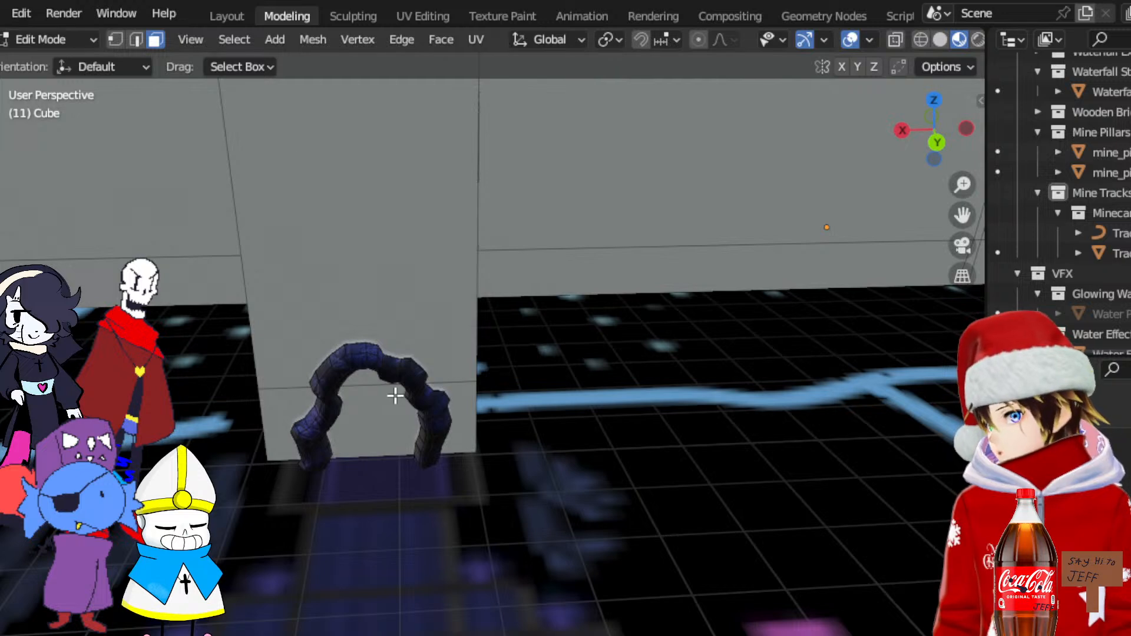
Switch to edge selection and add a vertical loop cut through the passage's end wall, along one side of the arched doorway
{"action": "left_click", "coordinate": [380, 393]}
{"action": "left_click", "coordinate": [136, 39]}
{"action": "left_click", "coordinate": [348, 384]}
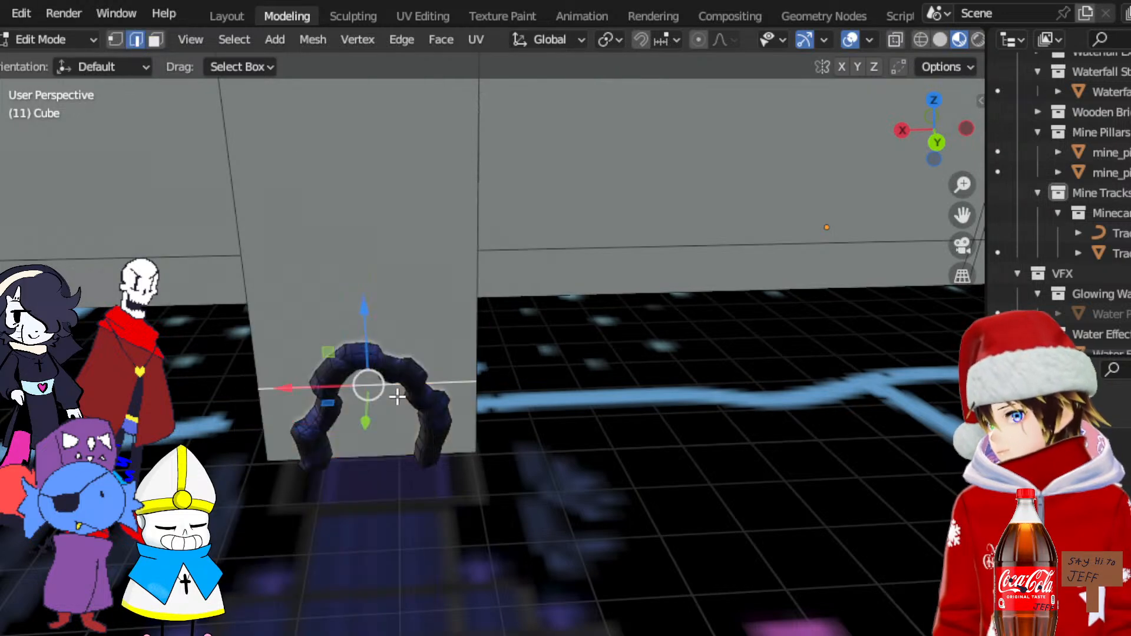
{"action": "right_click", "coordinate": [348, 384]}
{"action": "left_click", "coordinate": [324, 238]}
{"action": "left_click", "coordinate": [390, 404]}
{"action": "left_click", "coordinate": [325, 396]}
Add a vertical loop cut on the opposite side of the arched doorway and nudge it outward along X
{"action": "left_click", "coordinate": [437, 388]}
{"action": "right_click", "coordinate": [366, 230]}
{"action": "left_click", "coordinate": [365, 239]}
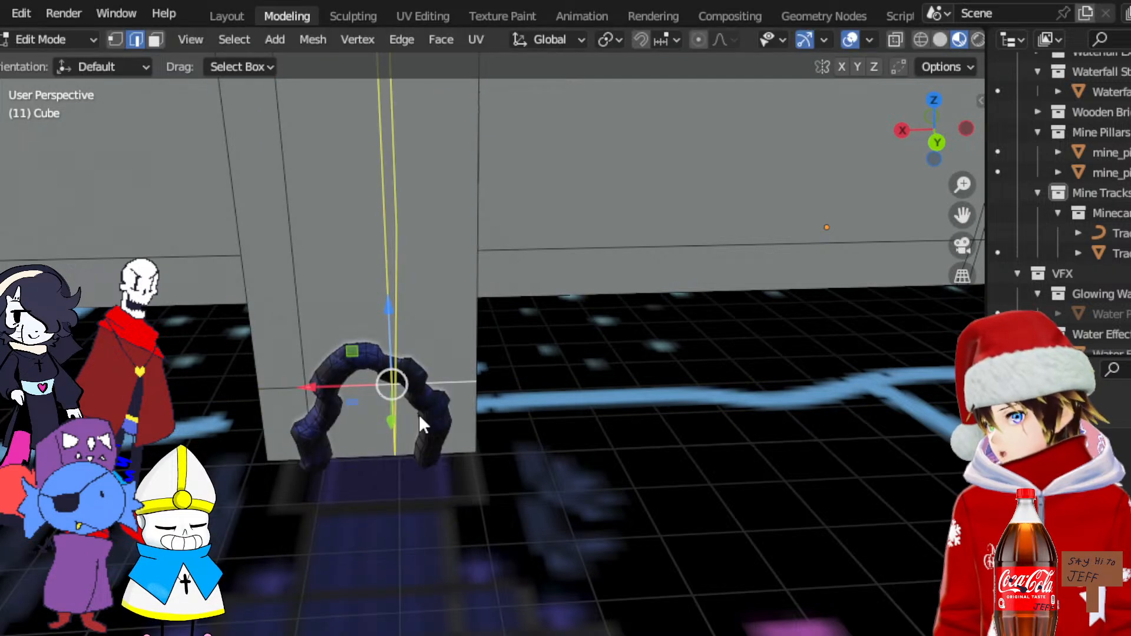
{"action": "left_click", "coordinate": [419, 415]}
{"action": "left_click", "coordinate": [460, 418]}
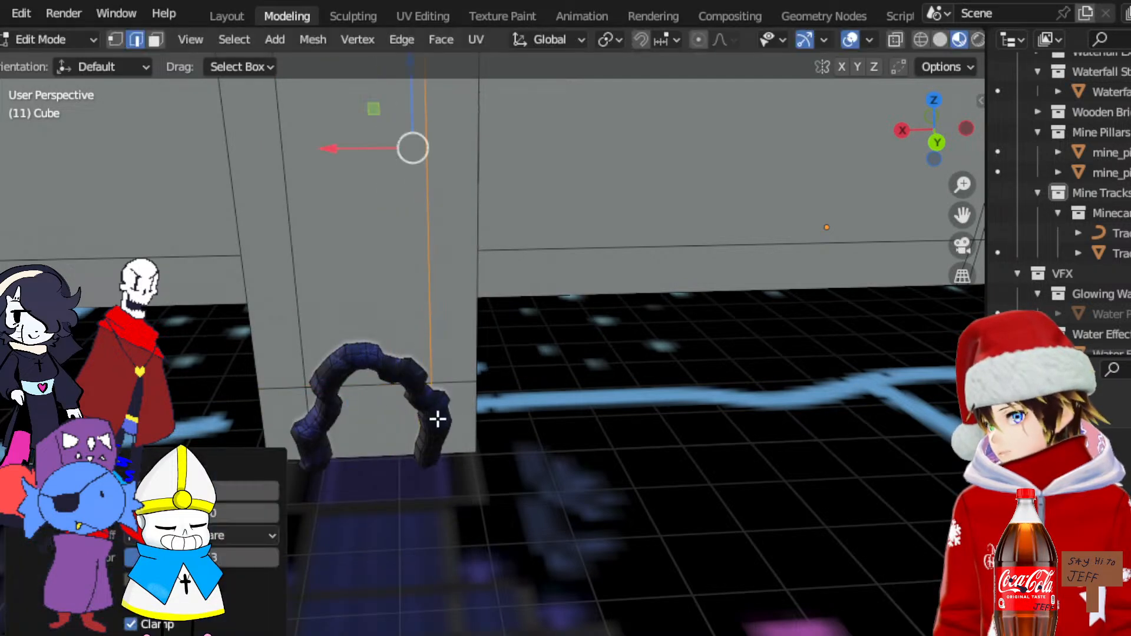
{"action": "scroll", "coordinate": [396, 399], "scroll_direction": "up", "scroll_amount": 2}
{"action": "middle_click_drag", "start_coordinate": [396, 398], "coordinate": [406, 386]}
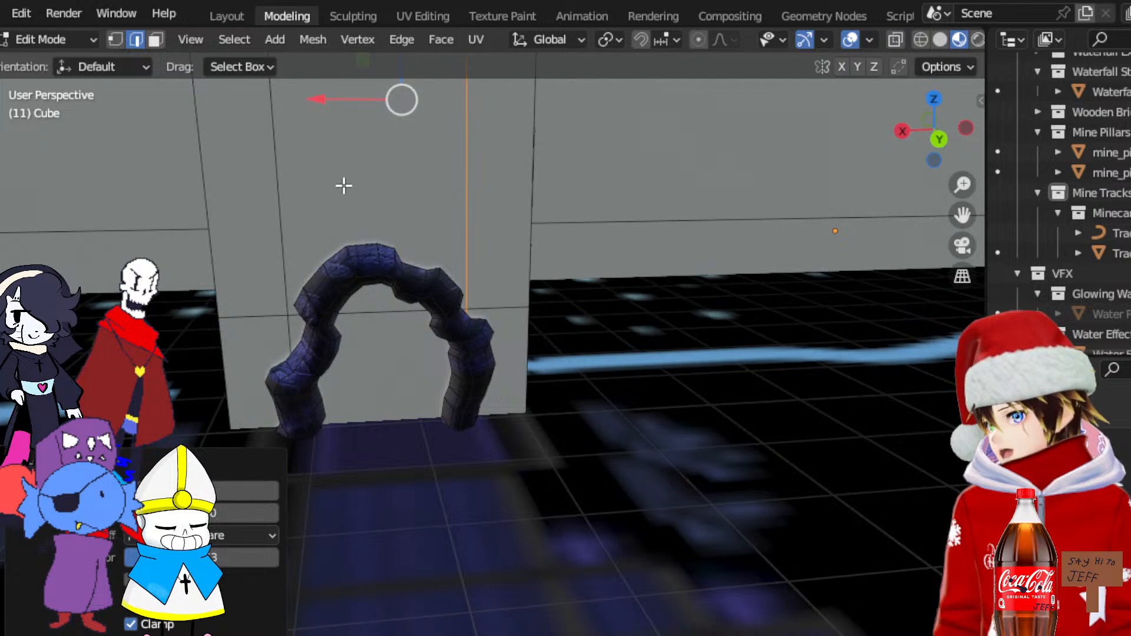
{"action": "left_click_drag", "start_coordinate": [336, 106], "coordinate": [344, 101]}
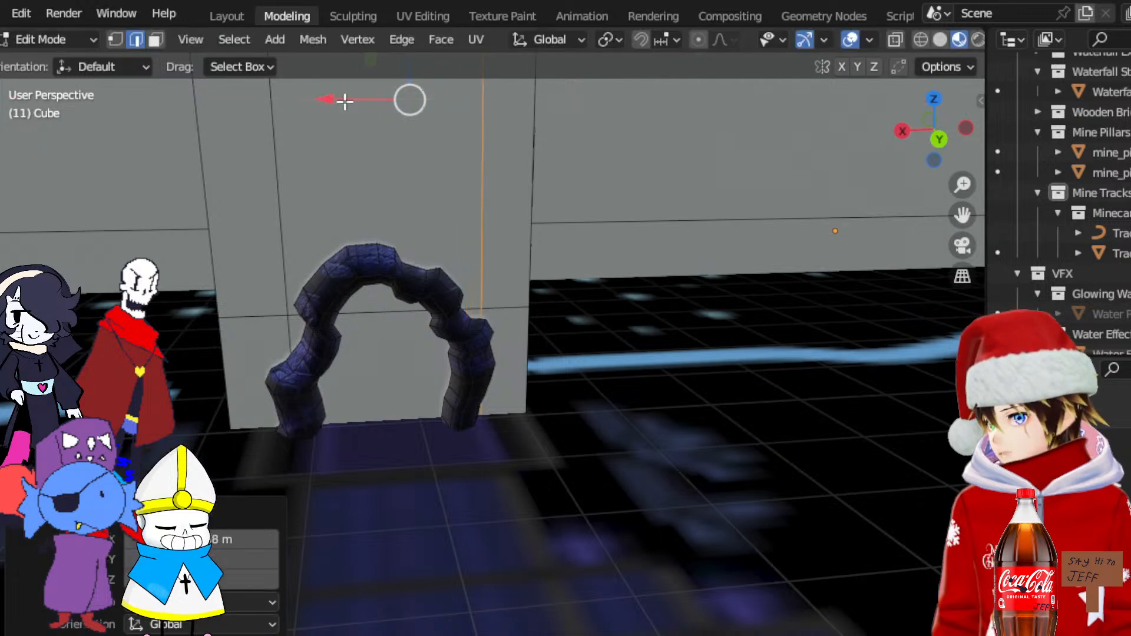
{"action": "right_click", "coordinate": [334, 315]}
{"action": "left_click", "coordinate": [297, 237]}
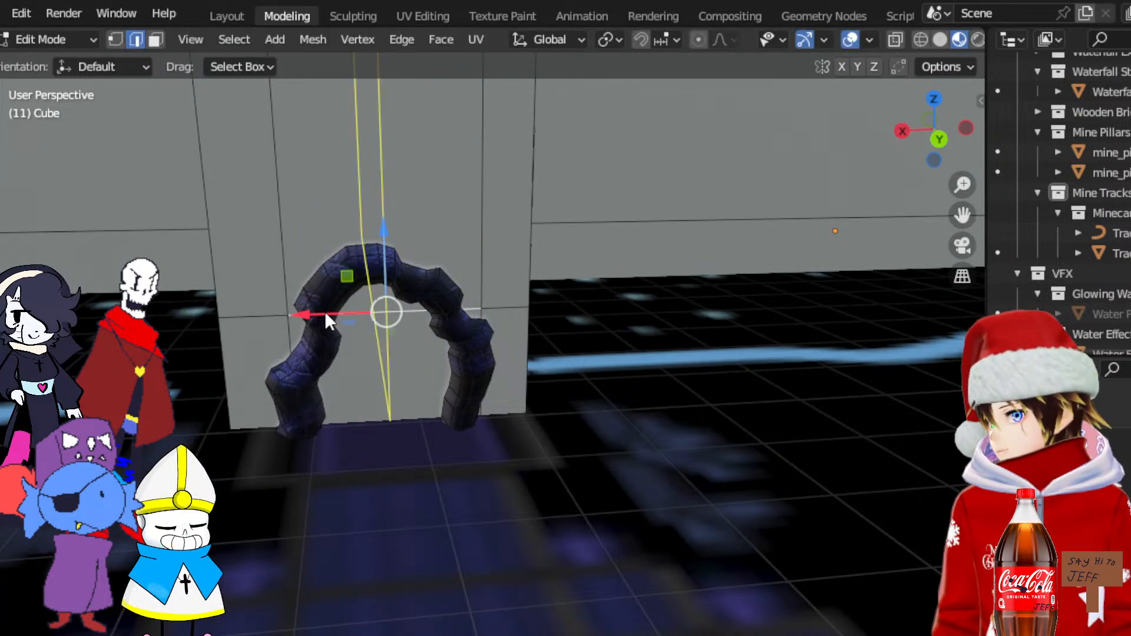
{"action": "left_click", "coordinate": [326, 314]}
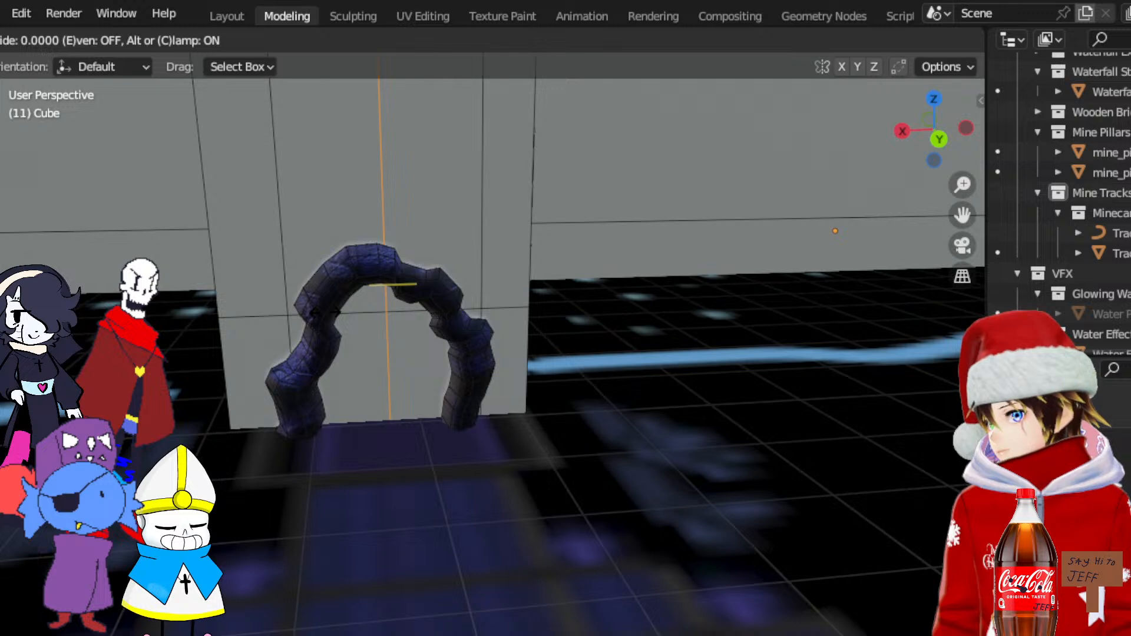
{"action": "left_click", "coordinate": [327, 314]}
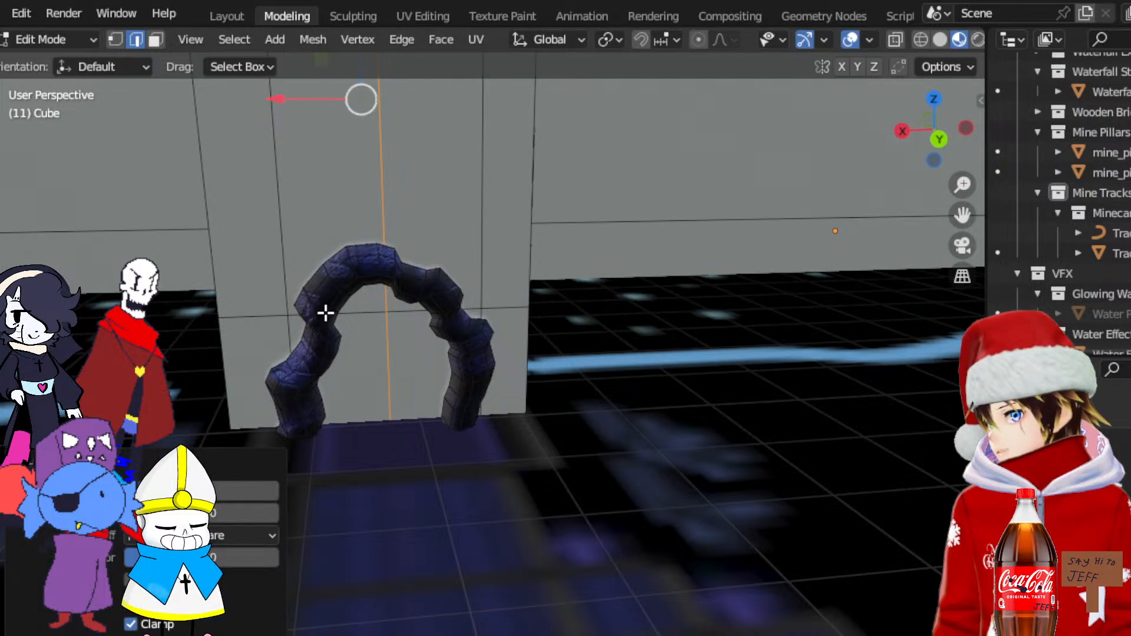
{"action": "key", "text": "ctrl+z"}
Try adding two evenly spaced vertical loop cuts across the horizontal edge between the arch's outer cuts
{"action": "left_click", "coordinate": [117, 42]}
{"action": "left_click", "coordinate": [287, 310]}
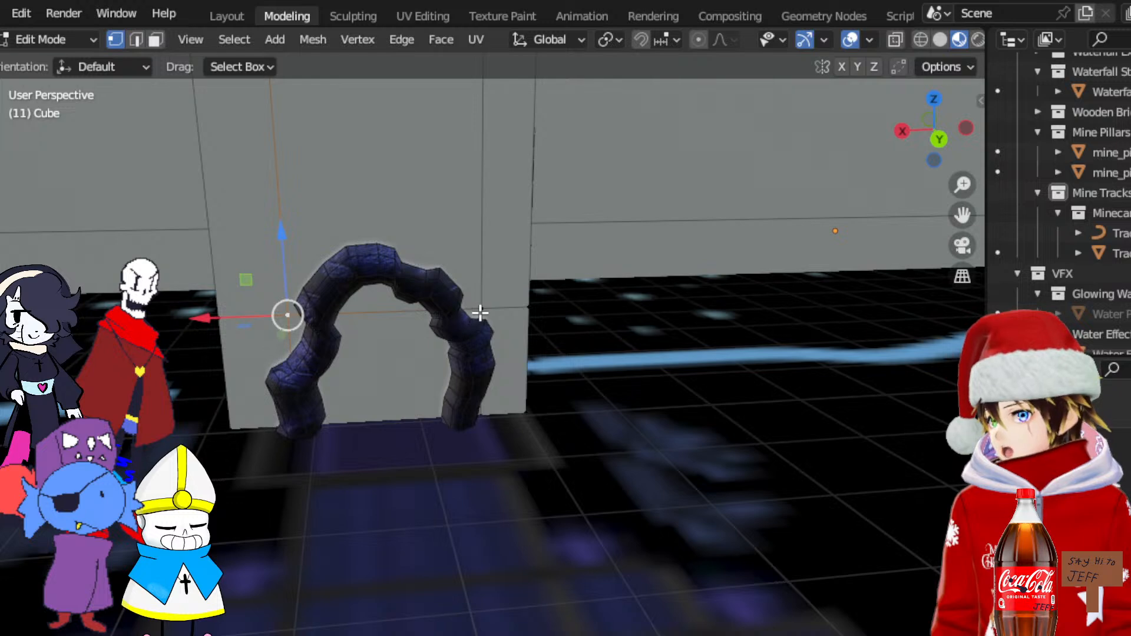
{"action": "left_click", "coordinate": [480, 312], "text": "shift"}
{"action": "left_click", "coordinate": [136, 40]}
{"action": "right_click", "coordinate": [379, 313]}
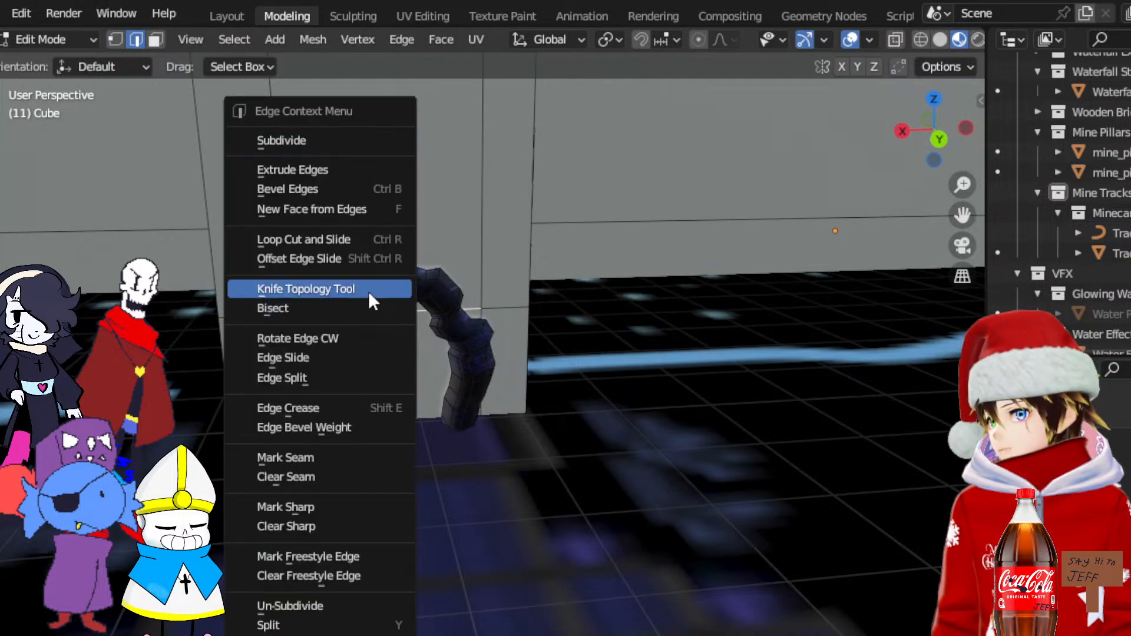
{"action": "left_click", "coordinate": [311, 237]}
{"action": "scroll", "coordinate": [356, 301], "scroll_direction": "up", "scroll_amount": 1}
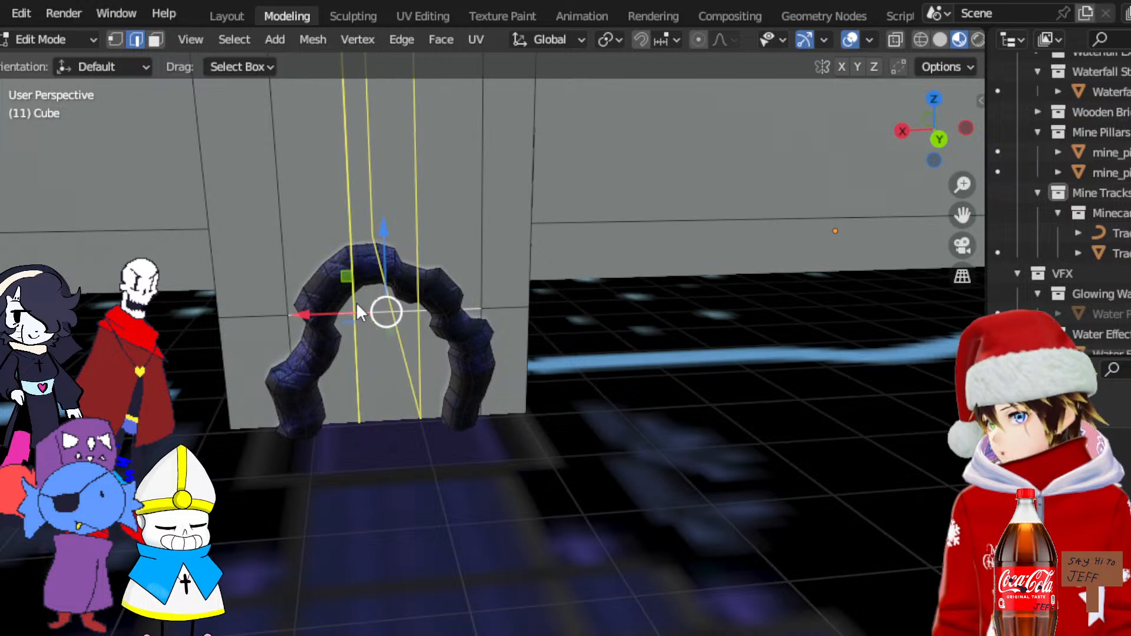
{"action": "left_click", "coordinate": [356, 301]}
{"action": "right_click", "coordinate": [355, 302]}
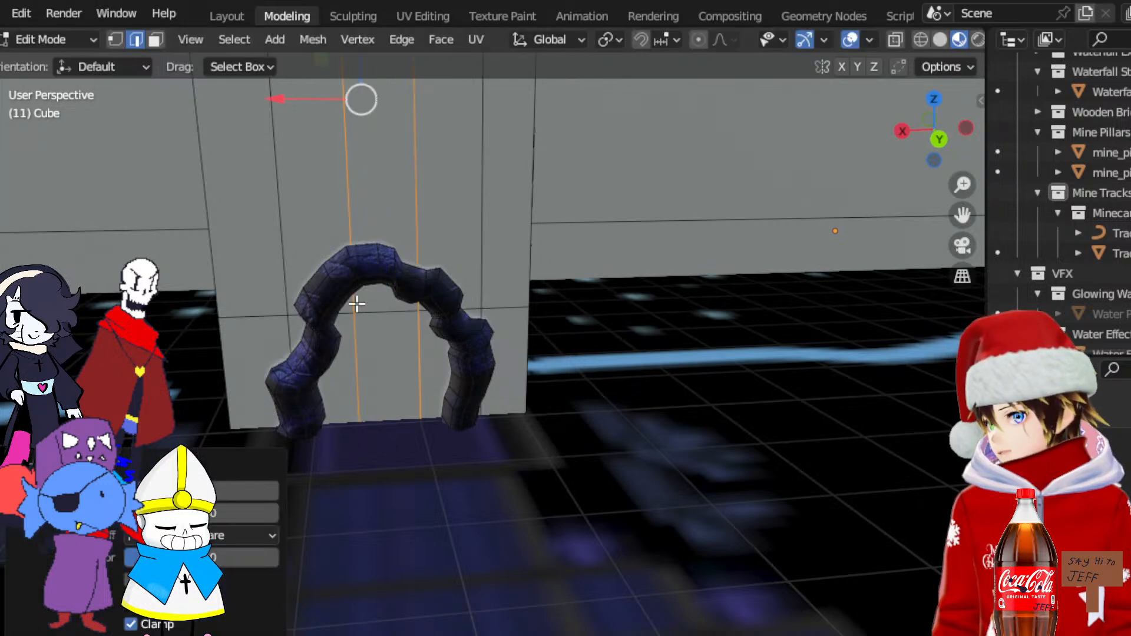
{"action": "right_click", "coordinate": [383, 311], "text": "shift"}
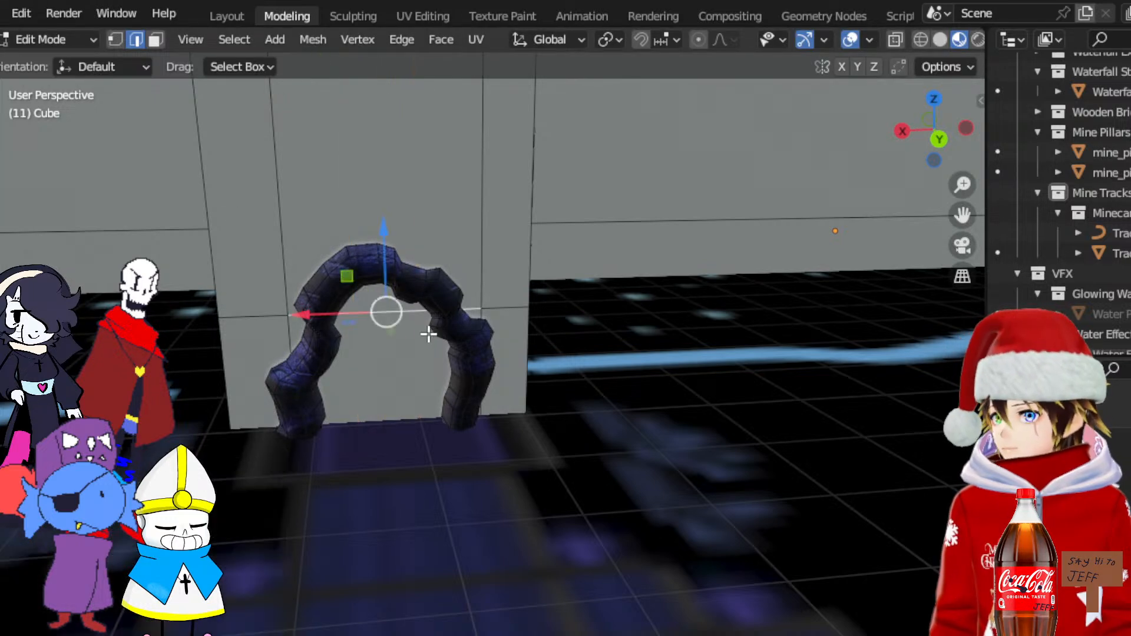
Add two vertical loop cuts inside the arch opening, sliding one toward each leg of the arch
{"action": "right_click", "coordinate": [384, 321]}
{"action": "left_click", "coordinate": [330, 238]}
{"action": "left_click", "coordinate": [347, 292]}
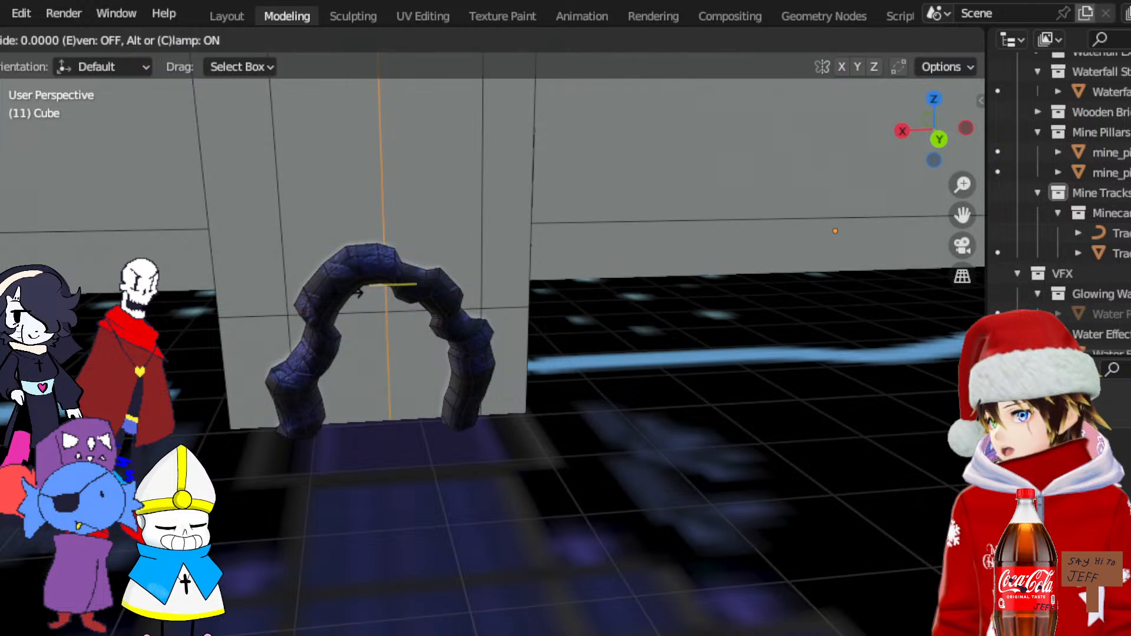
{"action": "left_click", "coordinate": [296, 280]}
{"action": "left_click", "coordinate": [377, 310]}
{"action": "right_click", "coordinate": [377, 310]}
{"action": "left_click", "coordinate": [330, 240]}
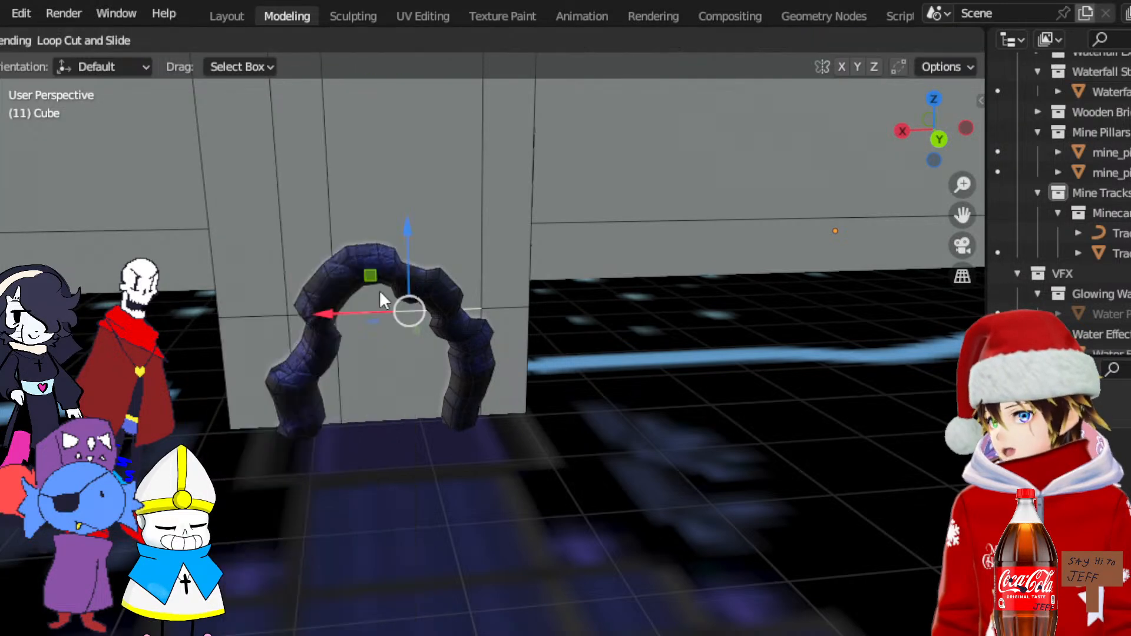
{"action": "left_click", "coordinate": [420, 324]}
{"action": "left_click", "coordinate": [443, 334]}
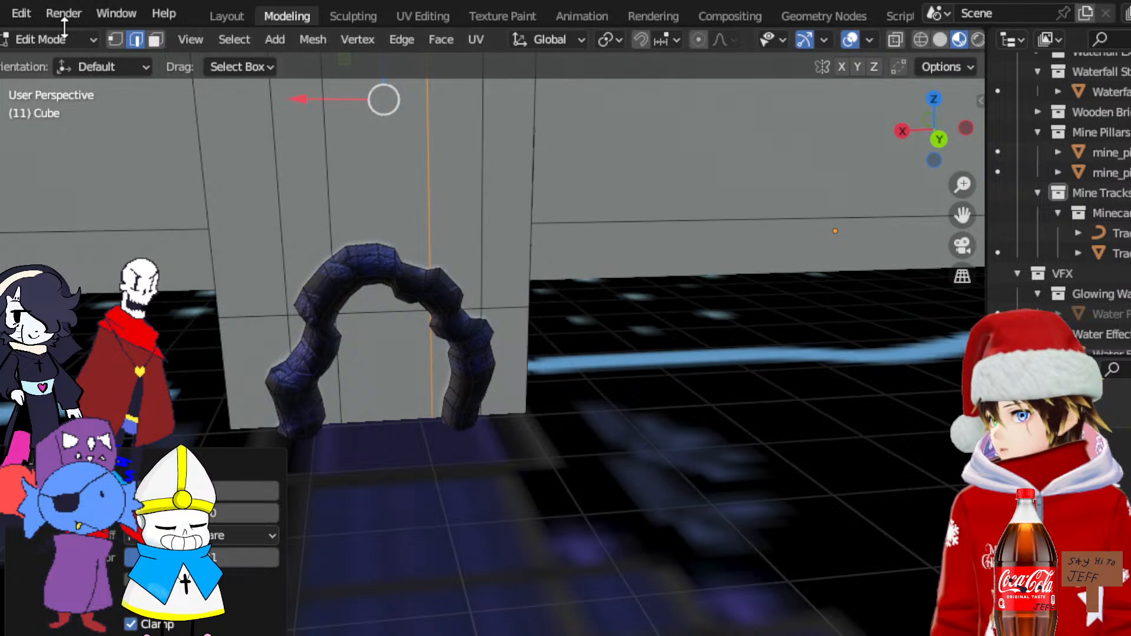
Move the lower edges of the two inner cuts outward along X, one toward each leg of the arch
{"action": "left_click", "coordinate": [120, 41]}
{"action": "left_click", "coordinate": [140, 41]}
{"action": "left_click", "coordinate": [405, 271]}
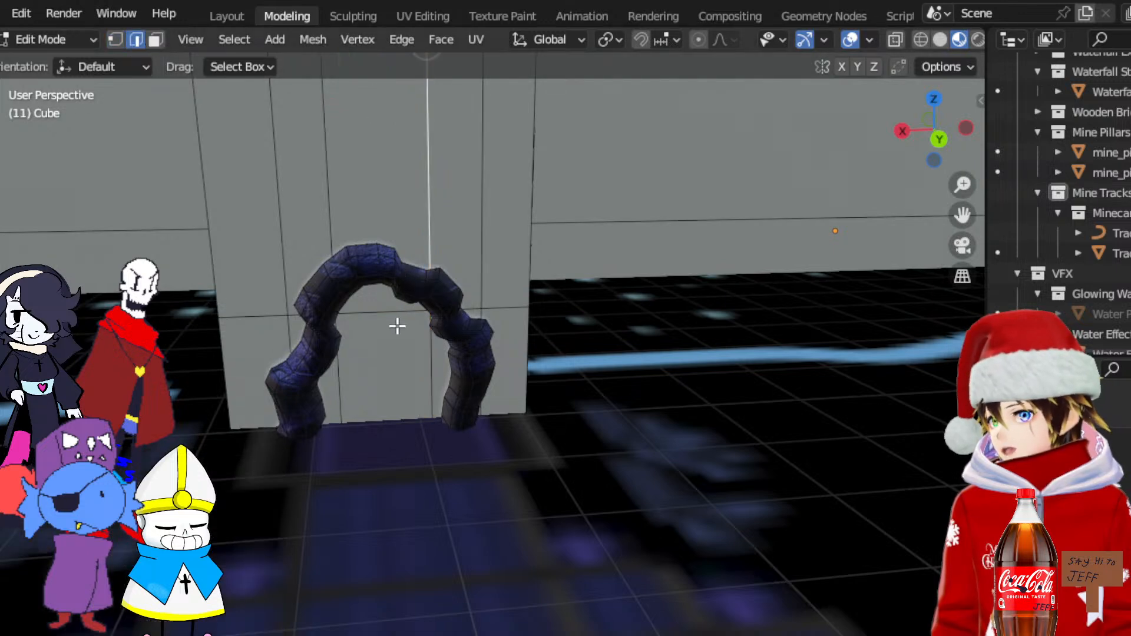
{"action": "left_click", "coordinate": [338, 371]}
{"action": "left_click_drag", "start_coordinate": [265, 374], "coordinate": [252, 379]}
{"action": "left_click", "coordinate": [444, 366]}
{"action": "left_click_drag", "start_coordinate": [361, 368], "coordinate": [381, 370]}
In vertex selection, scale the inner cuts' floor vertices and then their vertices on the horizontal edge slightly wider along X
{"action": "left_click", "coordinate": [116, 40]}
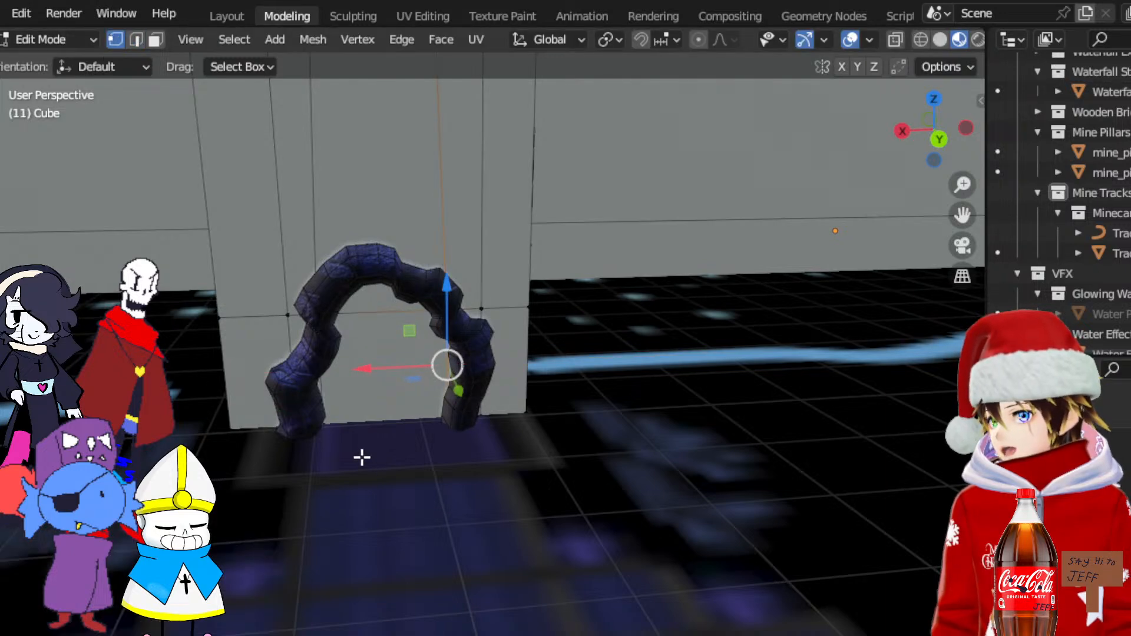
{"action": "left_click", "coordinate": [322, 424]}
{"action": "left_click", "coordinate": [448, 430], "text": "shift"}
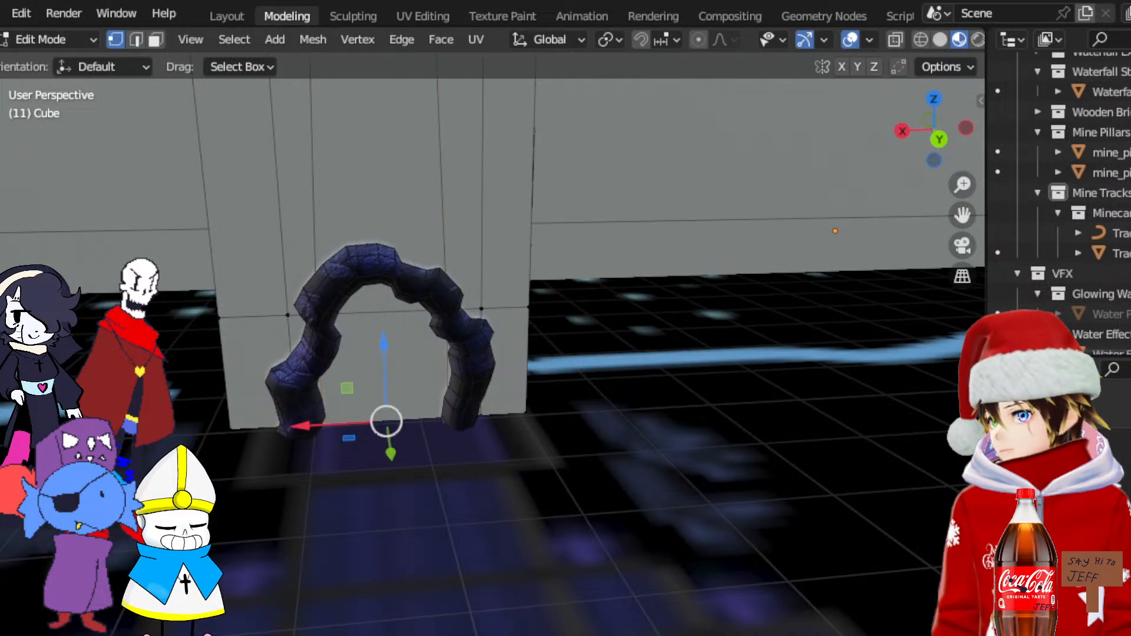
{"action": "left_click", "coordinate": [1, 249]}
{"action": "left_click_drag", "start_coordinate": [305, 425], "coordinate": [291, 426]}
{"action": "left_click", "coordinate": [325, 309]}
{"action": "left_click", "coordinate": [435, 317], "text": "shift"}
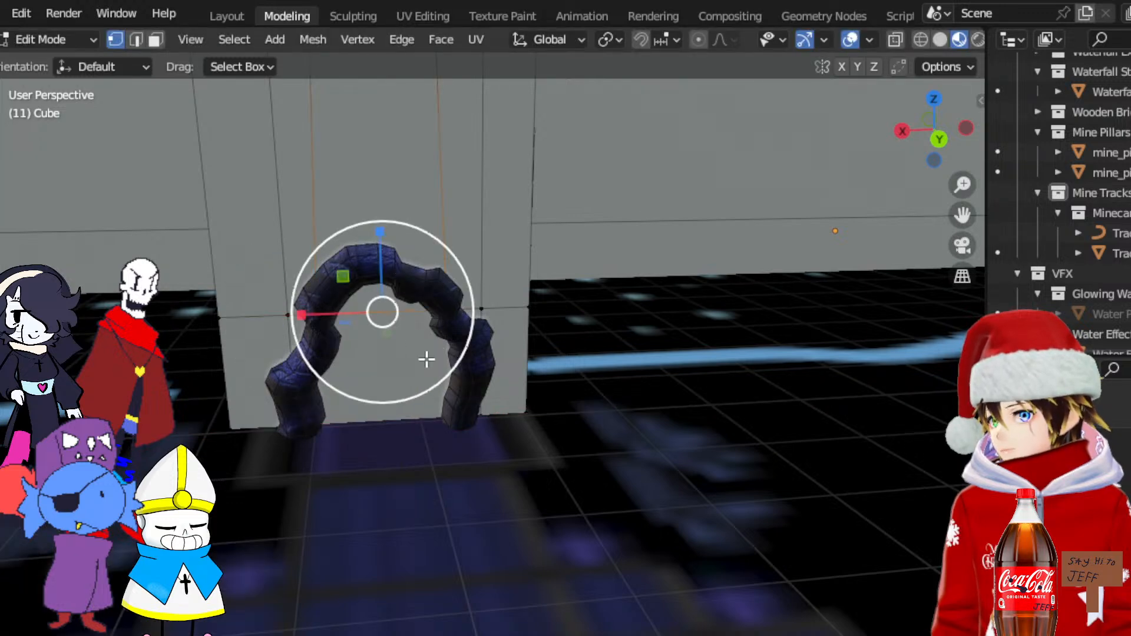
{"action": "left_click_drag", "start_coordinate": [305, 314], "coordinate": [293, 314]}
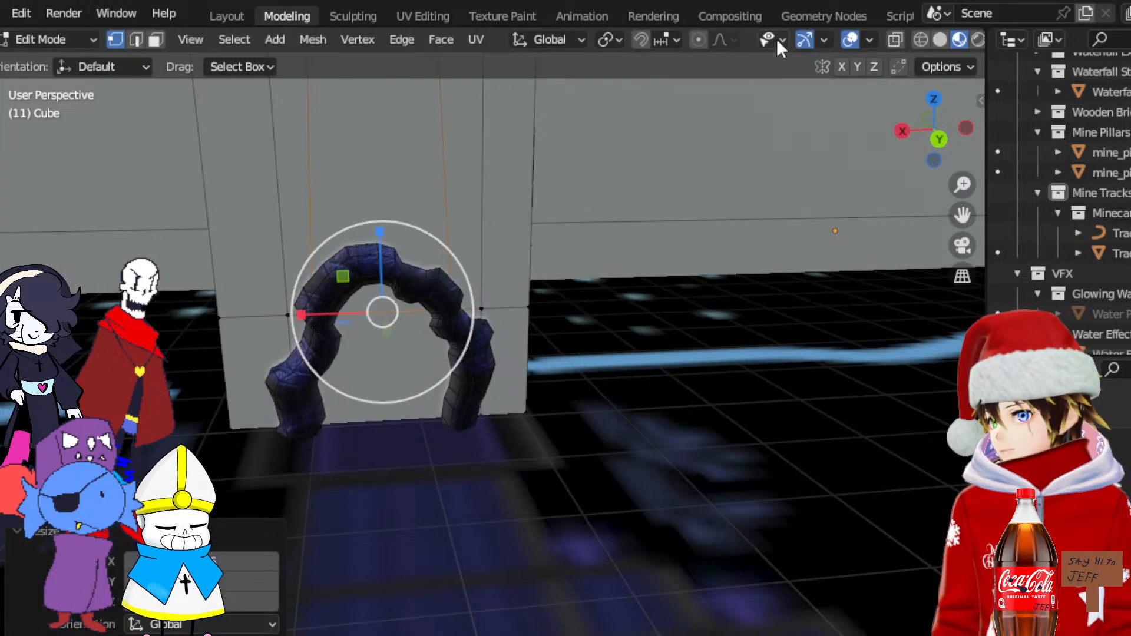
Raise the upper vertex pair toward the arch's crown and scale it narrower along X in the back wireframe view
{"action": "left_click", "coordinate": [7, 187]}
{"action": "left_click_drag", "start_coordinate": [379, 240], "coordinate": [393, 204]}
{"action": "mouse_move", "coordinate": [347, 244]}
{"action": "middle_mouse_down"}
{"action": "mouse_move", "coordinate": [399, 248]}
{"action": "mouse_move", "coordinate": [366, 252]}
{"action": "middle_mouse_up"}
{"action": "scroll", "coordinate": [364, 247], "scroll_direction": "up", "scroll_amount": 2}
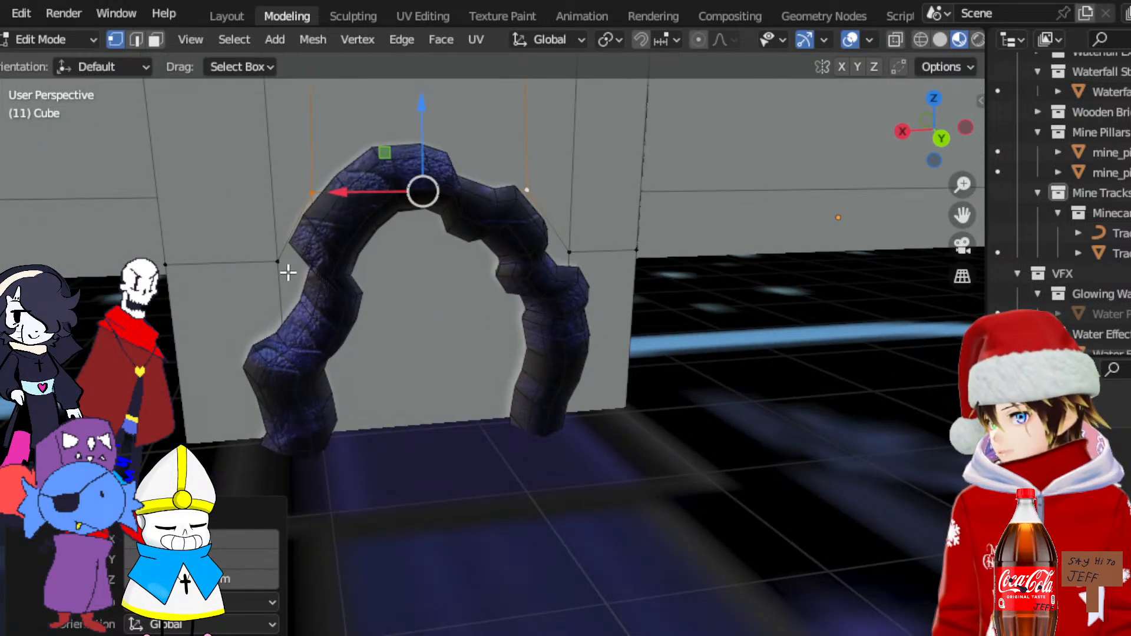
{"action": "left_click", "coordinate": [1, 235]}
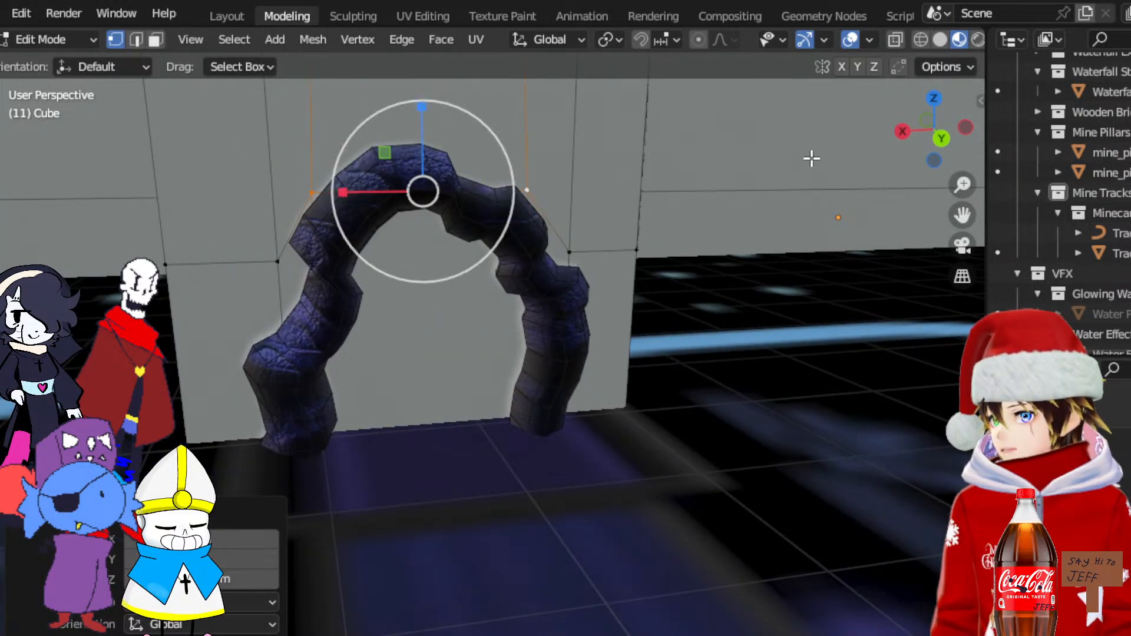
{"action": "left_click", "coordinate": [941, 140]}
{"action": "left_click", "coordinate": [921, 40]}
{"action": "left_click_drag", "start_coordinate": [962, 216], "coordinate": [1056, 360]}
{"action": "scroll", "coordinate": [527, 306], "scroll_direction": "up", "scroll_amount": 5}
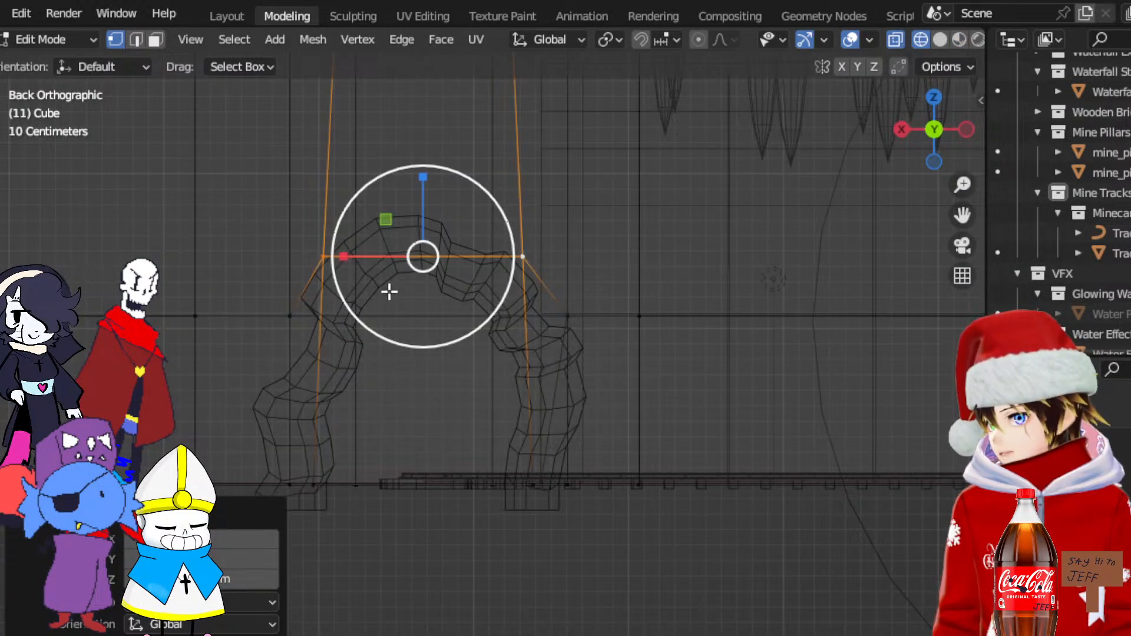
{"action": "left_click_drag", "start_coordinate": [346, 256], "coordinate": [369, 256]}
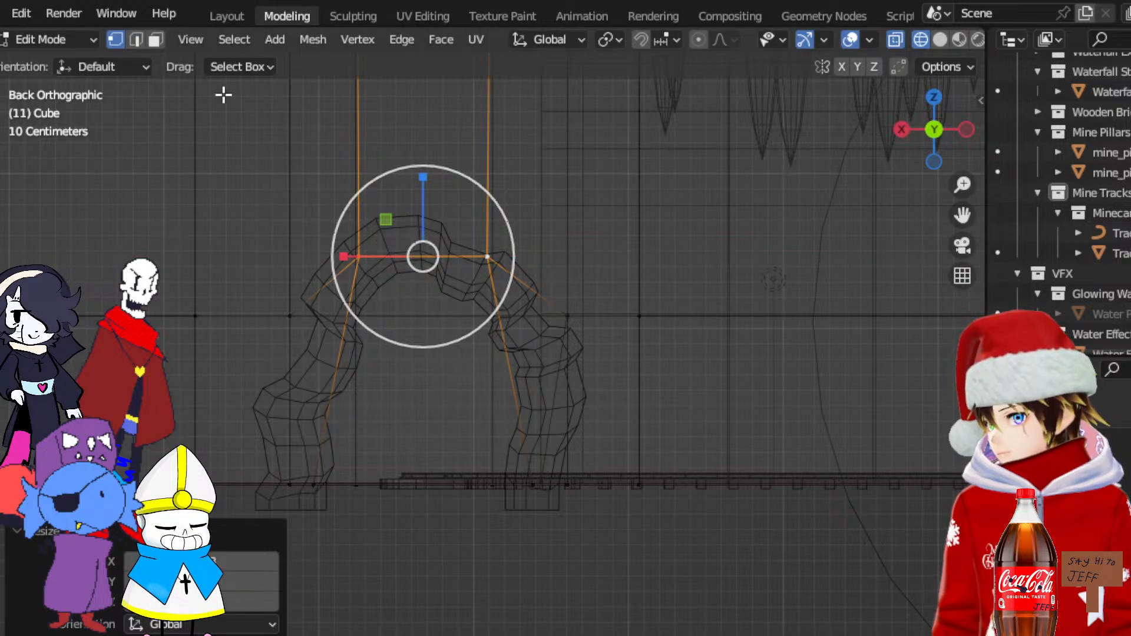
Switch to face selection and select the three wall faces that make up the doorway under the arch
{"action": "left_click", "coordinate": [155, 39]}
{"action": "left_click", "coordinate": [310, 358]}
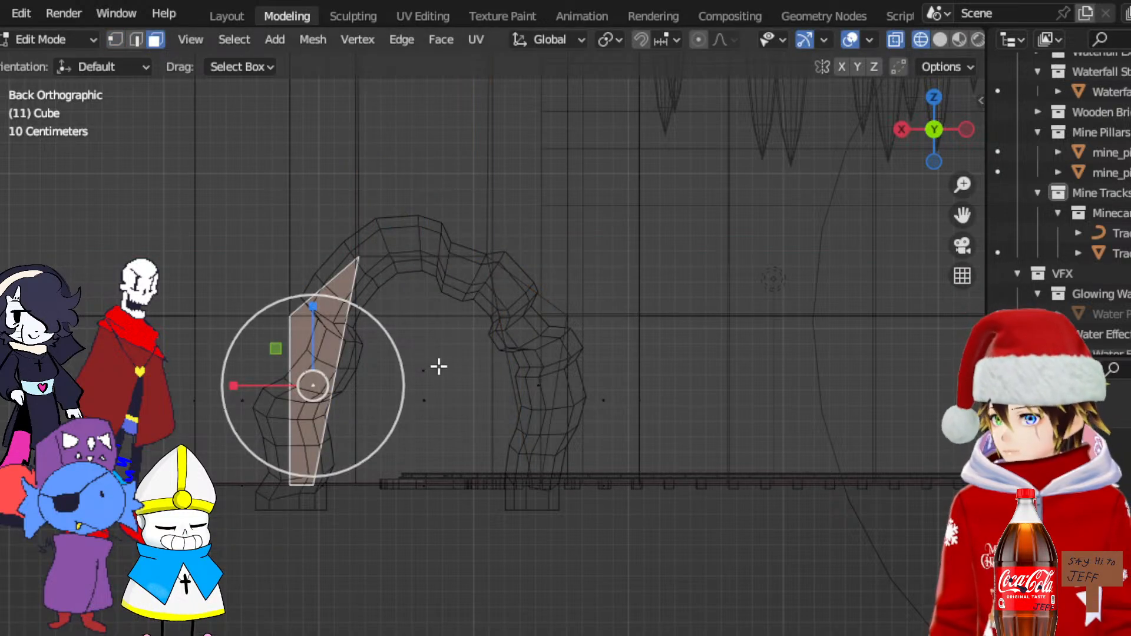
{"action": "middle_click_drag", "start_coordinate": [427, 399], "coordinate": [493, 423]}
{"action": "scroll", "coordinate": [492, 424], "scroll_direction": "down", "scroll_amount": 3}
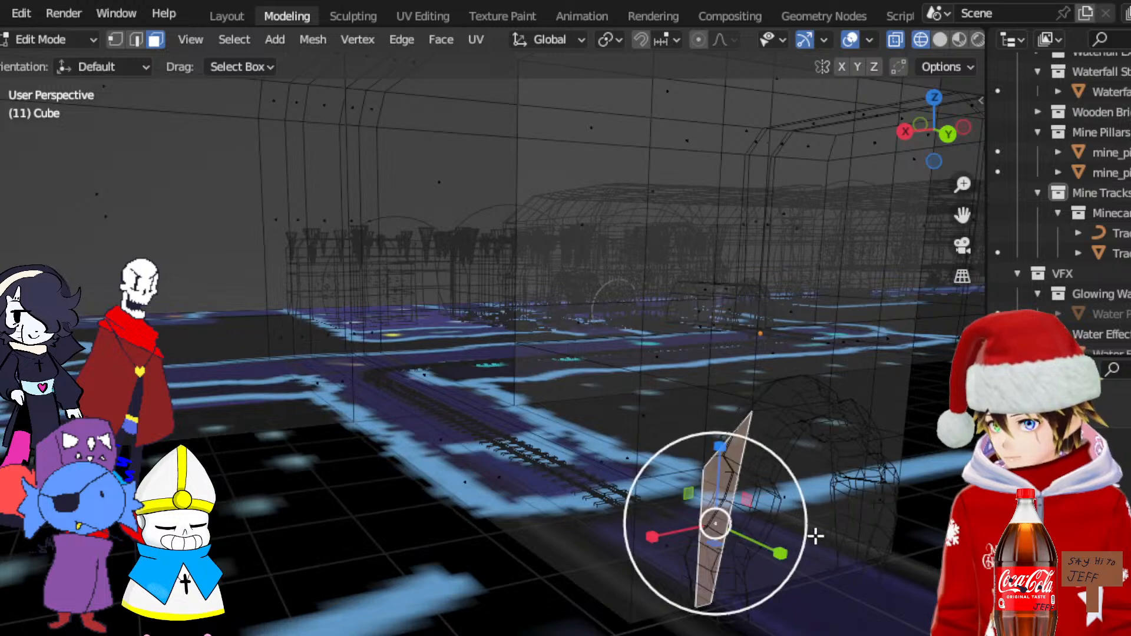
{"action": "left_click", "coordinate": [811, 531], "text": "shift"}
{"action": "left_click", "coordinate": [871, 487], "text": "shift"}
{"action": "key", "text": "ctrl+z"}
{"action": "left_click", "coordinate": [853, 478], "text": "shift"}
Extrude the selected doorway faces outward along Y to form a long passage beyond the arch
{"action": "middle_click_drag", "start_coordinate": [745, 486], "coordinate": [878, 497]}
{"action": "scroll", "coordinate": [878, 498], "scroll_direction": "down", "scroll_amount": 2}
{"action": "left_click_drag", "start_coordinate": [961, 214], "coordinate": [760, 205]}
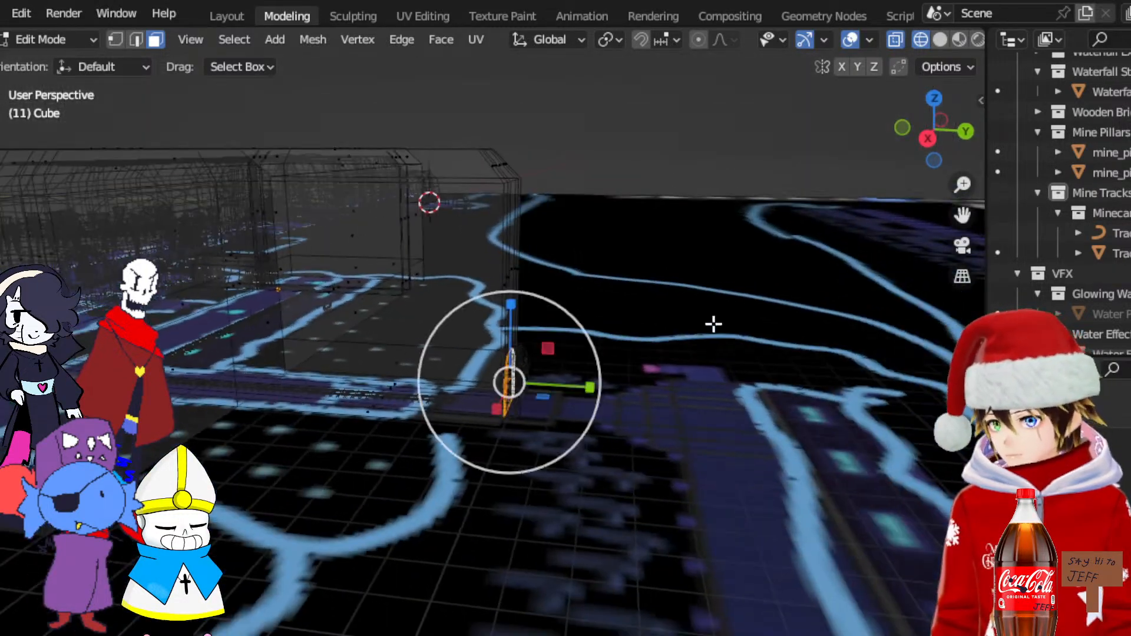
{"action": "scroll", "coordinate": [712, 324], "scroll_direction": "up", "scroll_amount": 2}
{"action": "right_click", "coordinate": [712, 323]}
{"action": "left_click", "coordinate": [713, 347]}
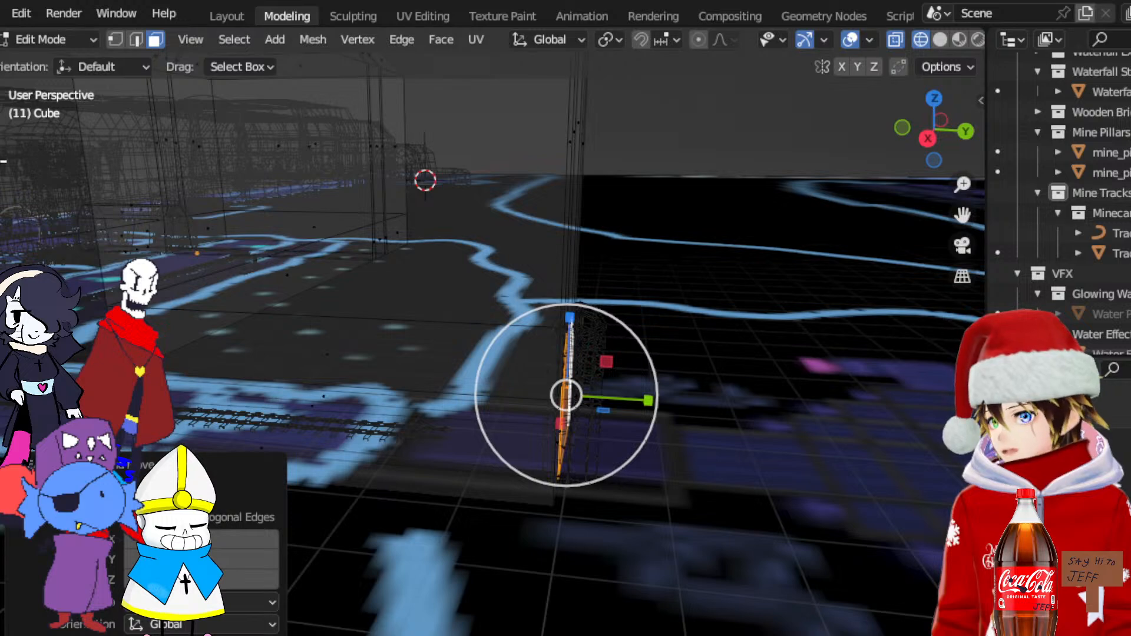
{"action": "left_click_drag", "start_coordinate": [648, 400], "coordinate": [907, 415]}
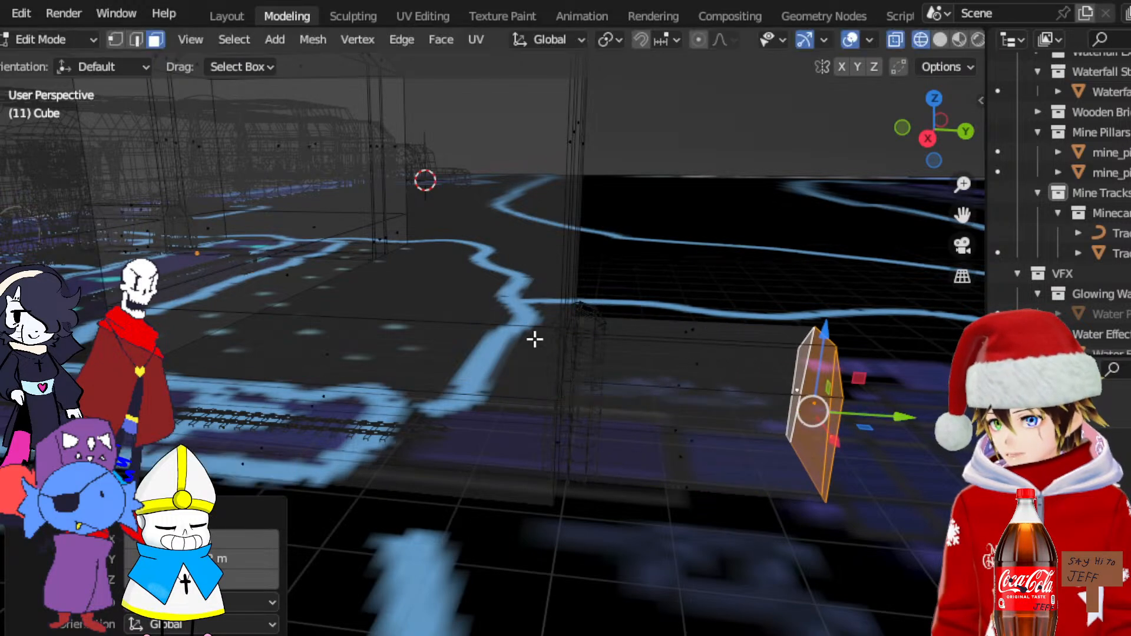
In material preview, view the arch from the other side and move one outer side edge of the opening inward along X
{"action": "middle_click_drag", "start_coordinate": [546, 341], "coordinate": [690, 349]}
{"action": "left_click", "coordinate": [959, 41]}
{"action": "left_click_drag", "start_coordinate": [962, 216], "coordinate": [749, 350]}
{"action": "mouse_move", "coordinate": [618, 346]}
{"action": "middle_mouse_down"}
{"action": "mouse_move", "coordinate": [652, 341]}
{"action": "mouse_move", "coordinate": [555, 391]}
{"action": "mouse_move", "coordinate": [600, 391]}
{"action": "mouse_move", "coordinate": [577, 383]}
{"action": "mouse_move", "coordinate": [889, 221]}
{"action": "middle_mouse_up"}
{"action": "left_click_drag", "start_coordinate": [961, 216], "coordinate": [622, 364]}
{"action": "middle_click_drag", "start_coordinate": [625, 344], "coordinate": [634, 340]}
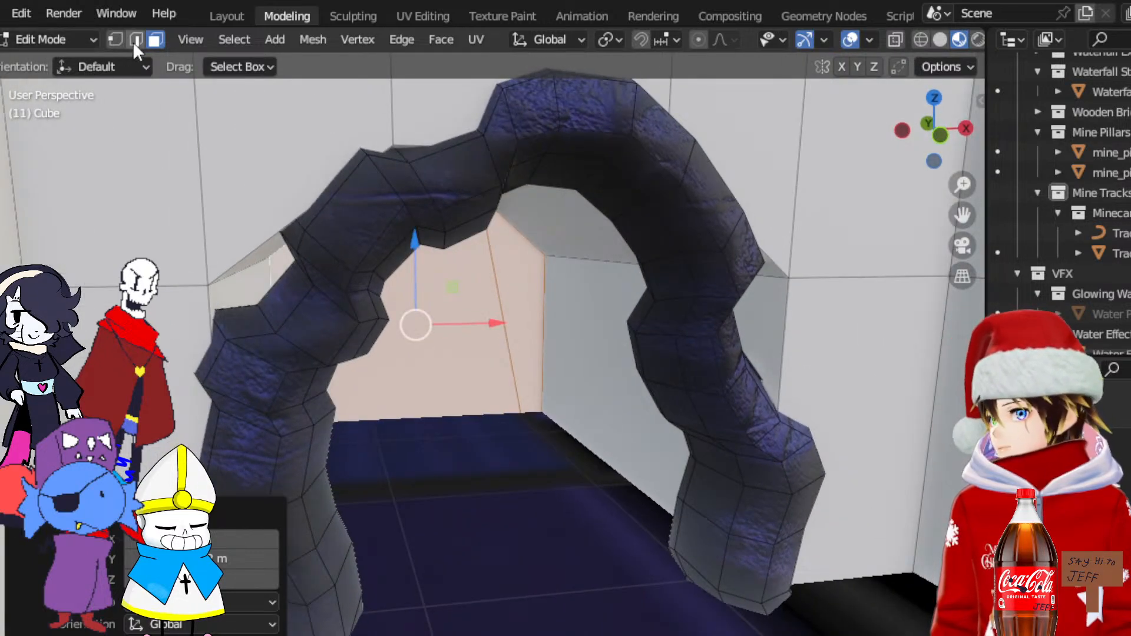
{"action": "left_click", "coordinate": [132, 43]}
{"action": "left_click", "coordinate": [255, 270]}
{"action": "middle_click_drag", "start_coordinate": [335, 306], "coordinate": [328, 301]}
{"action": "left_click_drag", "start_coordinate": [346, 268], "coordinate": [406, 270]}
{"action": "middle_click_drag", "start_coordinate": [407, 270], "coordinate": [348, 260]}
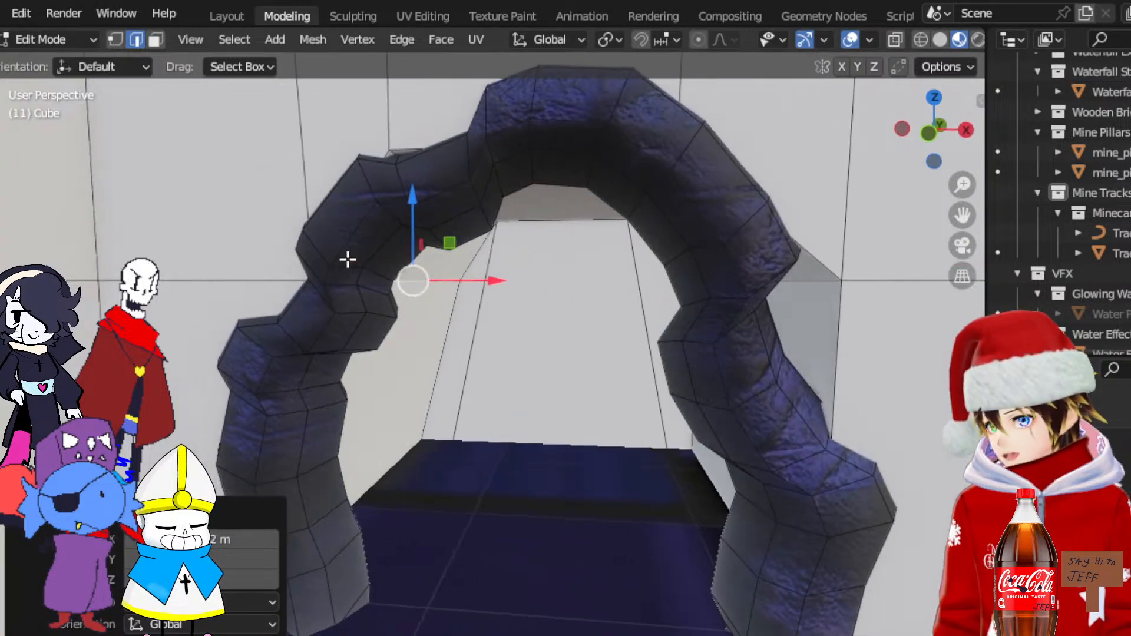
{"action": "mouse_move", "coordinate": [415, 295]}
{"action": "middle_mouse_down"}
{"action": "mouse_move", "coordinate": [456, 285]}
{"action": "mouse_move", "coordinate": [475, 313]}
{"action": "mouse_move", "coordinate": [404, 299]}
{"action": "middle_mouse_up"}
{"action": "left_click_drag", "start_coordinate": [336, 275], "coordinate": [360, 278]}
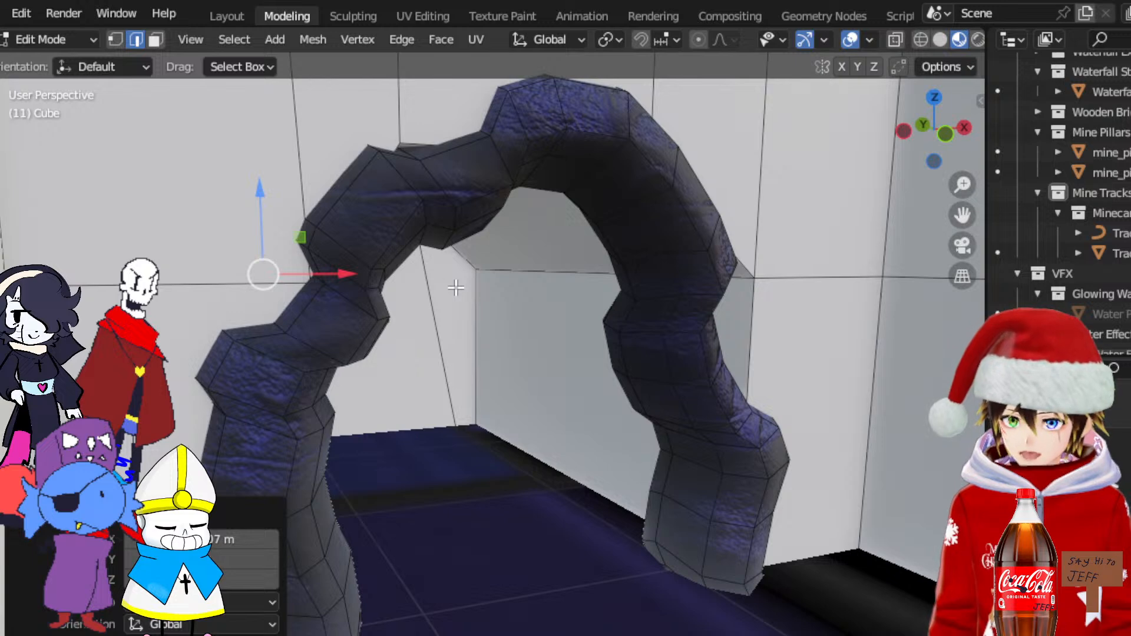
Move the opening's opposite outer side edge inward along X toward the arch
{"action": "left_click", "coordinate": [526, 277]}
{"action": "middle_click_drag", "start_coordinate": [706, 259], "coordinate": [626, 245]}
{"action": "left_click_drag", "start_coordinate": [836, 286], "coordinate": [776, 291]}
Move the slanted upper edges on both sides of the passage opening inward along X to follow the arch
{"action": "left_click", "coordinate": [492, 225]}
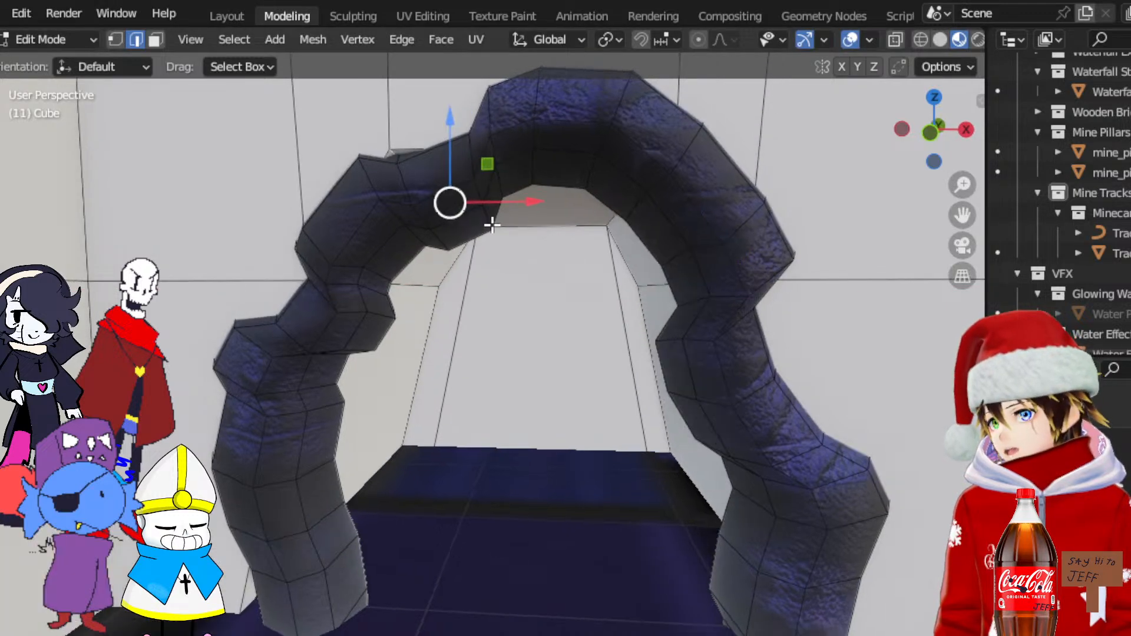
{"action": "left_click_drag", "start_coordinate": [533, 201], "coordinate": [557, 202]}
{"action": "left_click", "coordinate": [607, 206]}
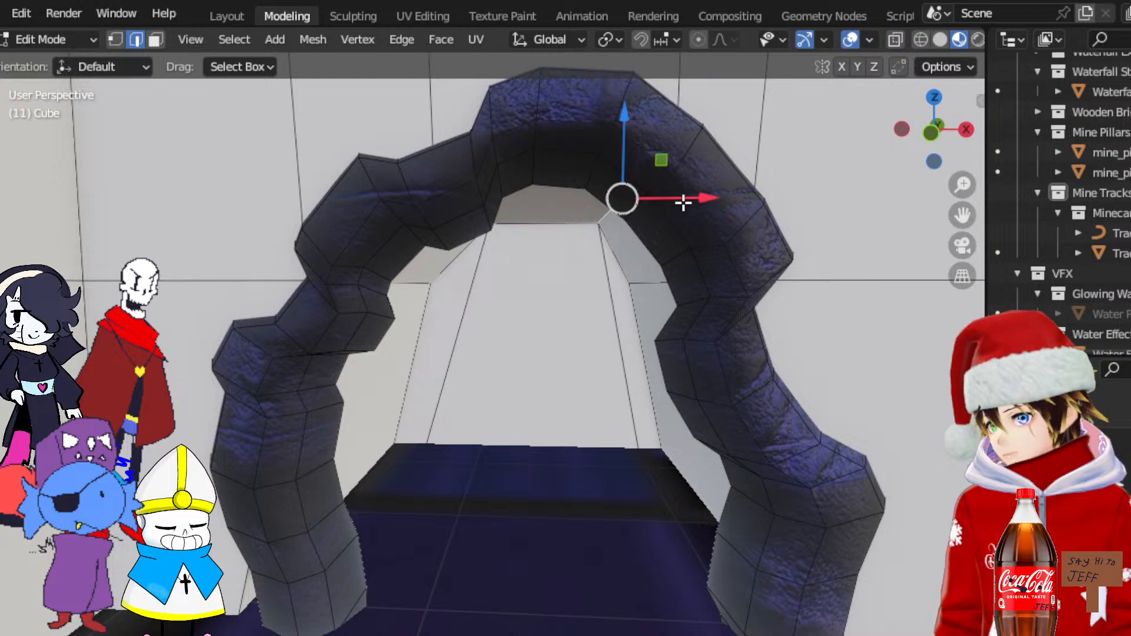
{"action": "left_click_drag", "start_coordinate": [682, 202], "coordinate": [656, 202]}
{"action": "mouse_move", "coordinate": [656, 202]}
{"action": "middle_mouse_down"}
{"action": "mouse_move", "coordinate": [683, 183]}
{"action": "mouse_move", "coordinate": [655, 207]}
{"action": "middle_mouse_up"}
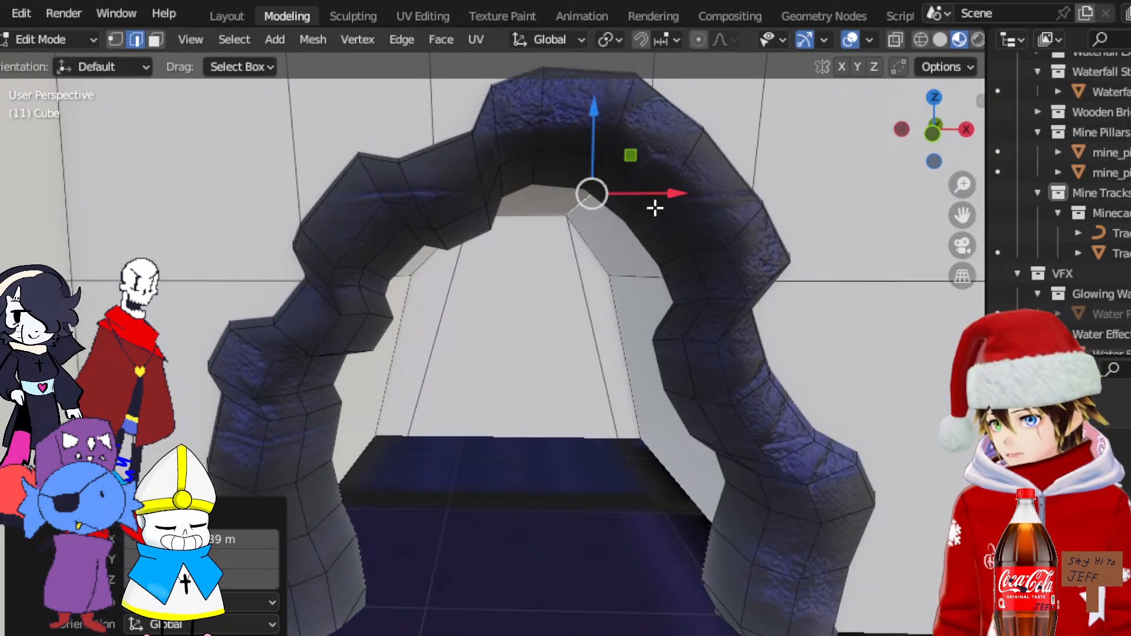
Move the passage's lower side edge inward along X so it lines up with the arch's narrower leg
{"action": "scroll", "coordinate": [655, 208], "scroll_direction": "down", "scroll_amount": 3}
{"action": "scroll", "coordinate": [655, 207], "scroll_direction": "down", "scroll_amount": 2}
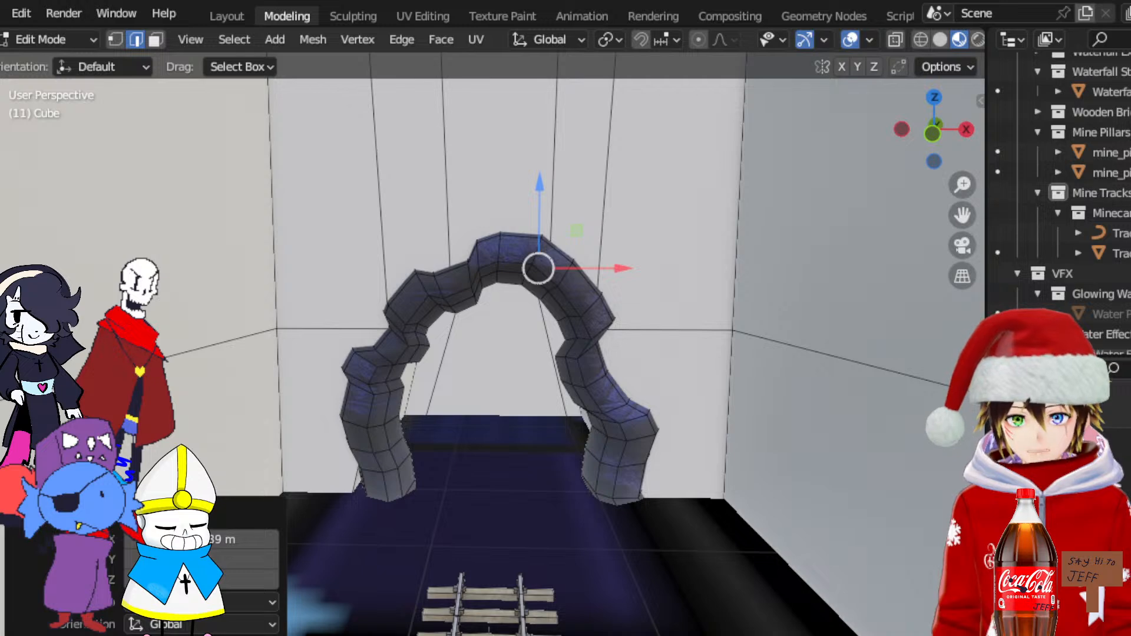
{"action": "middle_click_drag", "start_coordinate": [488, 303], "coordinate": [499, 299]}
{"action": "scroll", "coordinate": [499, 299], "scroll_direction": "up", "scroll_amount": 2}
{"action": "scroll", "coordinate": [483, 389], "scroll_direction": "down", "scroll_amount": 2}
{"action": "middle_click_drag", "start_coordinate": [386, 462], "coordinate": [417, 456]}
{"action": "left_click", "coordinate": [393, 454], "text": "alt"}
{"action": "left_click_drag", "start_coordinate": [427, 458], "coordinate": [443, 458]}
{"action": "middle_click_drag", "start_coordinate": [442, 458], "coordinate": [416, 455]}
Nudge the passage's upper side edge above that leg inward along X to follow the arch's inner curve
{"action": "scroll", "coordinate": [415, 449], "scroll_direction": "up", "scroll_amount": 2}
{"action": "left_click", "coordinate": [446, 301]}
{"action": "middle_click_drag", "start_coordinate": [446, 301], "coordinate": [468, 306]}
{"action": "left_click_drag", "start_coordinate": [473, 307], "coordinate": [480, 307]}
Scale the middle floor edge at the passage's far end inward along X to straighten the back wall's vertical lines
{"action": "left_click", "coordinate": [476, 438]}
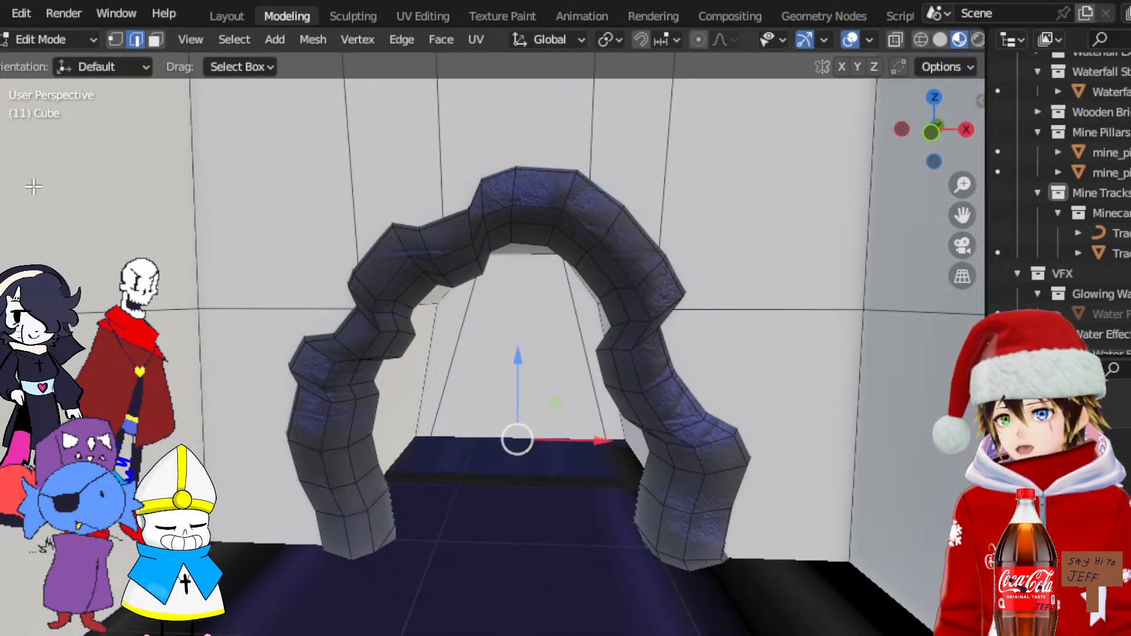
{"action": "left_click", "coordinate": [2, 218]}
{"action": "left_click_drag", "start_coordinate": [580, 443], "coordinate": [551, 374]}
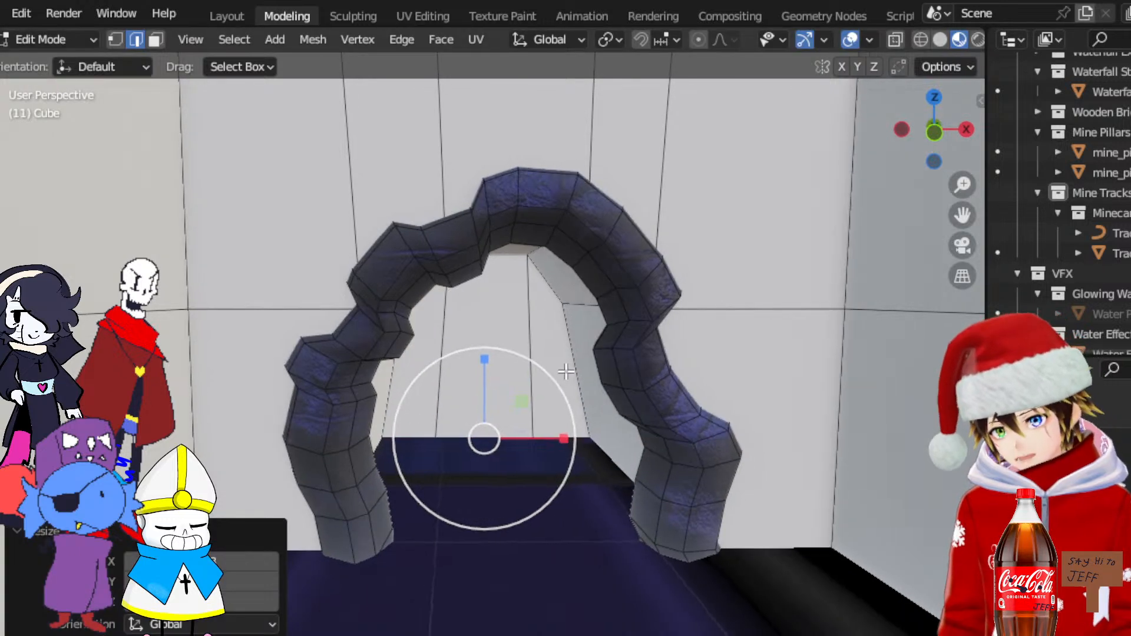
Move the passage's lower side edge behind the arch's opposite leg slightly inward along X
{"action": "left_click", "coordinate": [609, 466]}
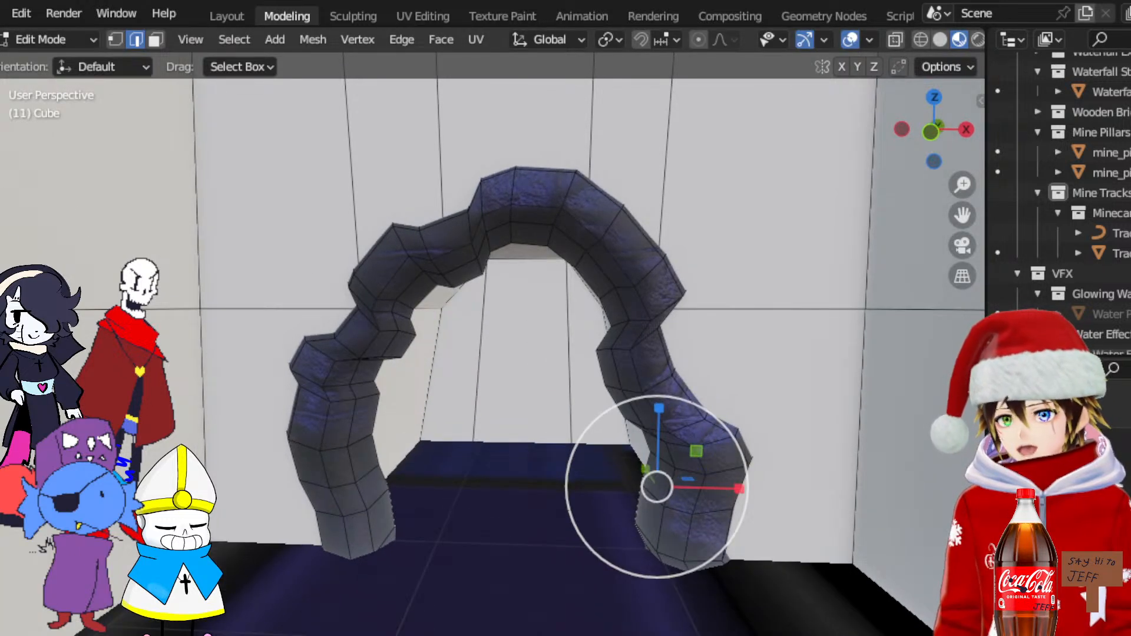
{"action": "left_click", "coordinate": [5, 177]}
{"action": "left_click_drag", "start_coordinate": [740, 485], "coordinate": [730, 484]}
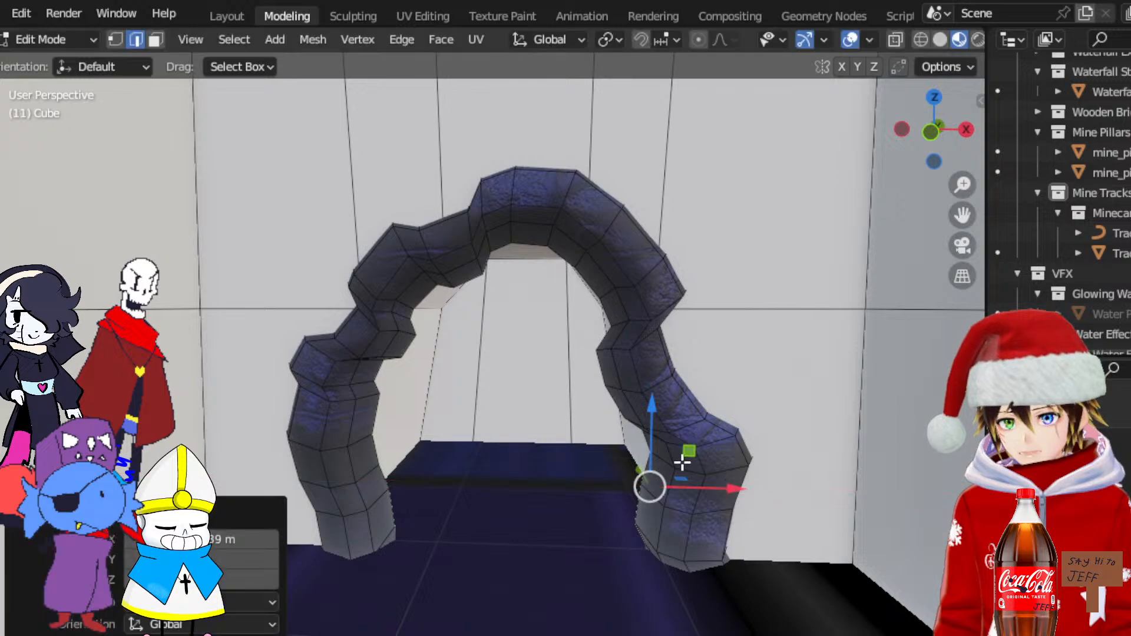
{"action": "scroll", "coordinate": [708, 488], "scroll_direction": "up", "scroll_amount": 5}
{"action": "scroll", "coordinate": [685, 490], "scroll_direction": "up", "scroll_amount": 3}
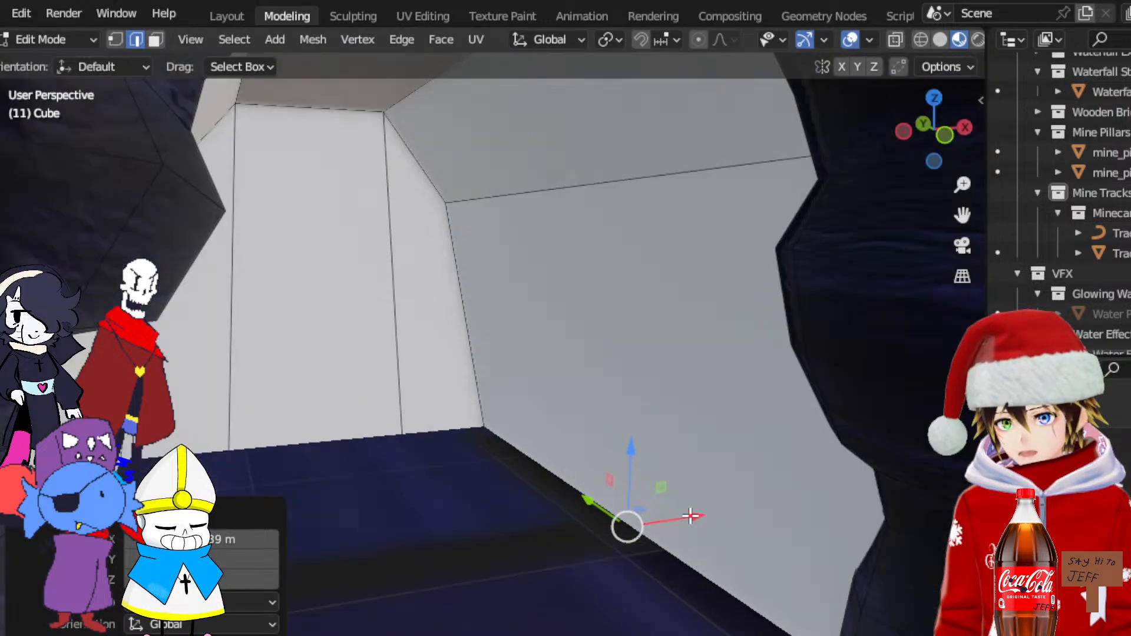
Try resizing the ceiling face inside the arched tunnel in face select mode, and undo the change
{"action": "middle_click_drag", "start_coordinate": [692, 515], "coordinate": [717, 460]}
{"action": "scroll", "coordinate": [714, 454], "scroll_direction": "down", "scroll_amount": 5}
{"action": "middle_click_drag", "start_coordinate": [588, 407], "coordinate": [599, 399]}
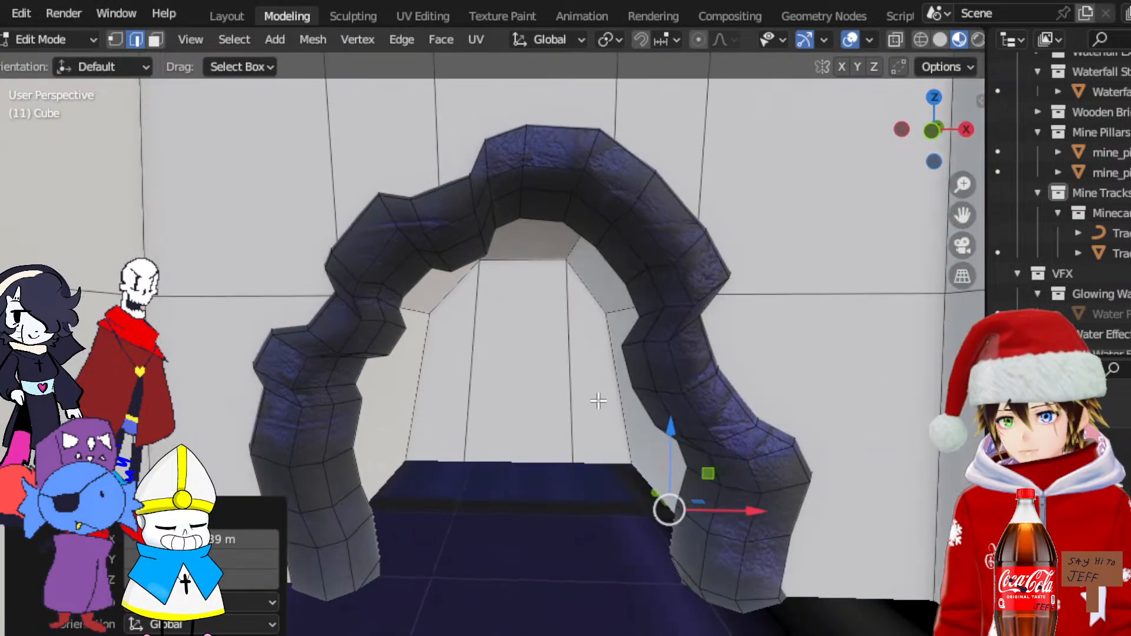
{"action": "middle_click_drag", "start_coordinate": [546, 318], "coordinate": [507, 294]}
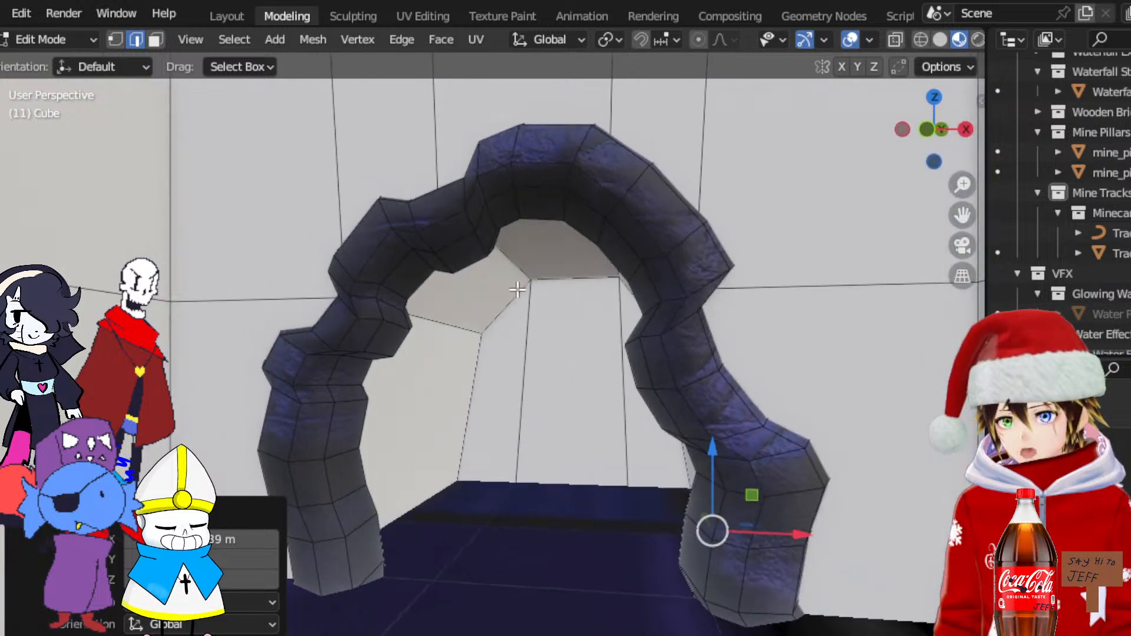
{"action": "left_click", "coordinate": [488, 283]}
{"action": "left_click", "coordinate": [155, 39]}
{"action": "left_click", "coordinate": [467, 283]}
{"action": "middle_click_drag", "start_coordinate": [468, 284], "coordinate": [533, 290]}
{"action": "mouse_move", "coordinate": [475, 253]}
{"action": "left_mouse_down"}
{"action": "mouse_move", "coordinate": [437, 240]}
{"action": "mouse_move", "coordinate": [455, 243]}
{"action": "left_mouse_up"}
{"action": "mouse_move", "coordinate": [456, 243]}
{"action": "middle_mouse_down"}
{"action": "mouse_move", "coordinate": [494, 255]}
{"action": "mouse_move", "coordinate": [463, 225]}
{"action": "middle_mouse_up"}
{"action": "scroll", "coordinate": [463, 225], "scroll_direction": "up", "scroll_amount": 2}
{"action": "left_click", "coordinate": [524, 251]}
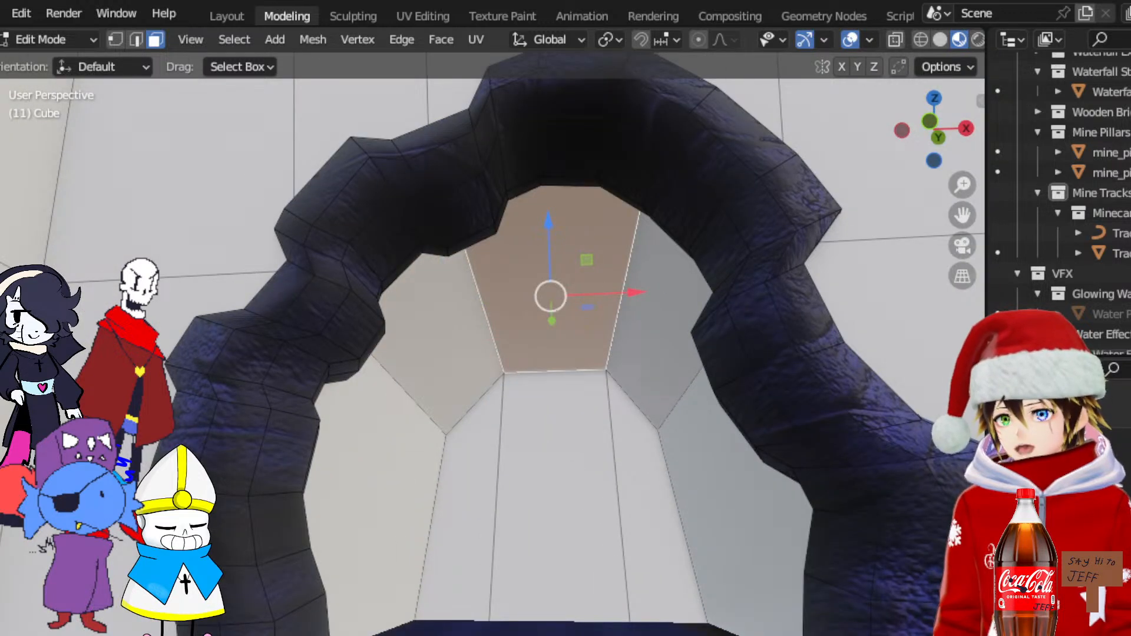
{"action": "left_click_drag", "start_coordinate": [629, 286], "coordinate": [643, 295]}
{"action": "key", "text": "ctrl+z"}
{"action": "middle_click_drag", "start_coordinate": [608, 224], "coordinate": [628, 266]}
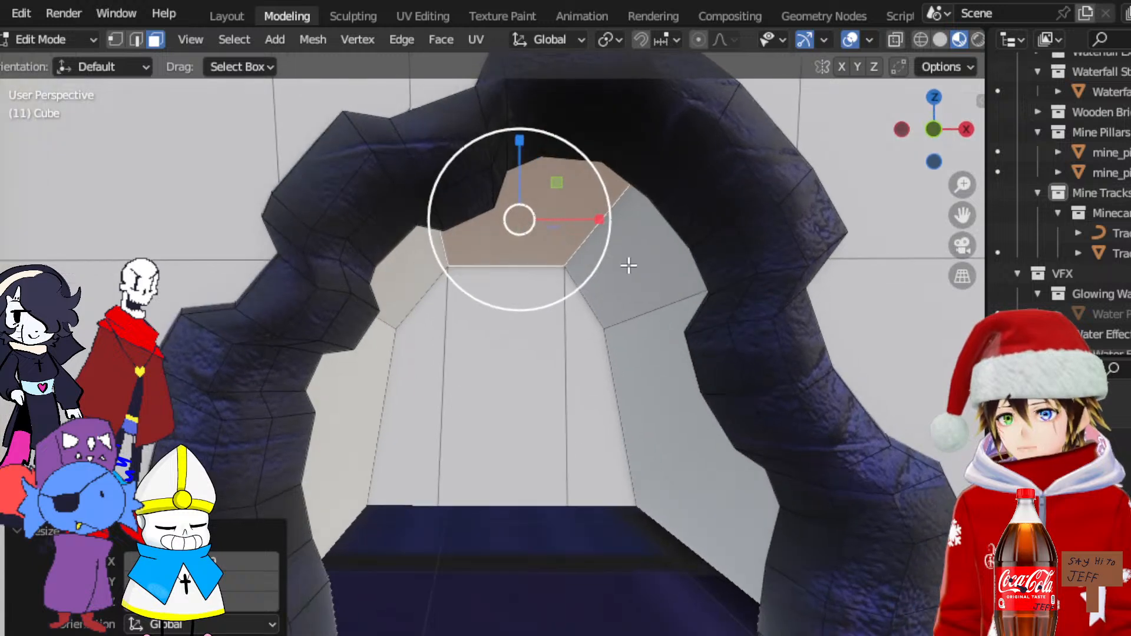
{"action": "scroll", "coordinate": [627, 266], "scroll_direction": "down", "scroll_amount": 1}
{"action": "key", "text": "ctrl+z"}
{"action": "mouse_move", "coordinate": [602, 213]}
{"action": "middle_mouse_down"}
{"action": "mouse_move", "coordinate": [601, 230]}
{"action": "mouse_move", "coordinate": [590, 220]}
{"action": "middle_mouse_up"}
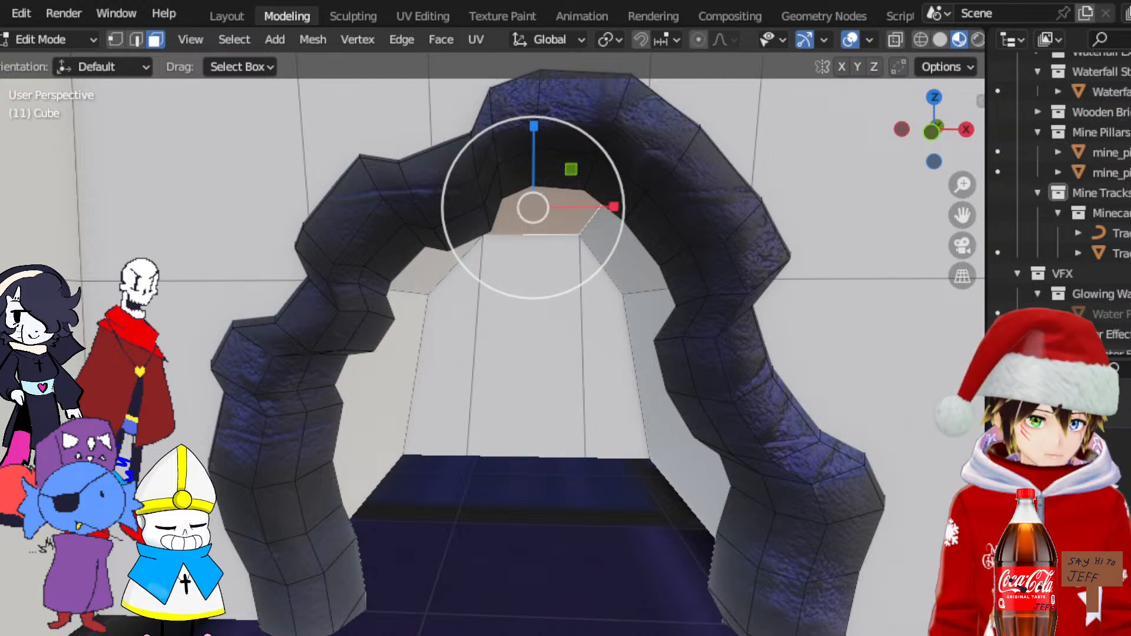
Return to Object Mode, duplicate the rock arch and move the copy along the Y axis to the tunnel's far end
{"action": "scroll", "coordinate": [553, 361], "scroll_direction": "down", "scroll_amount": 5}
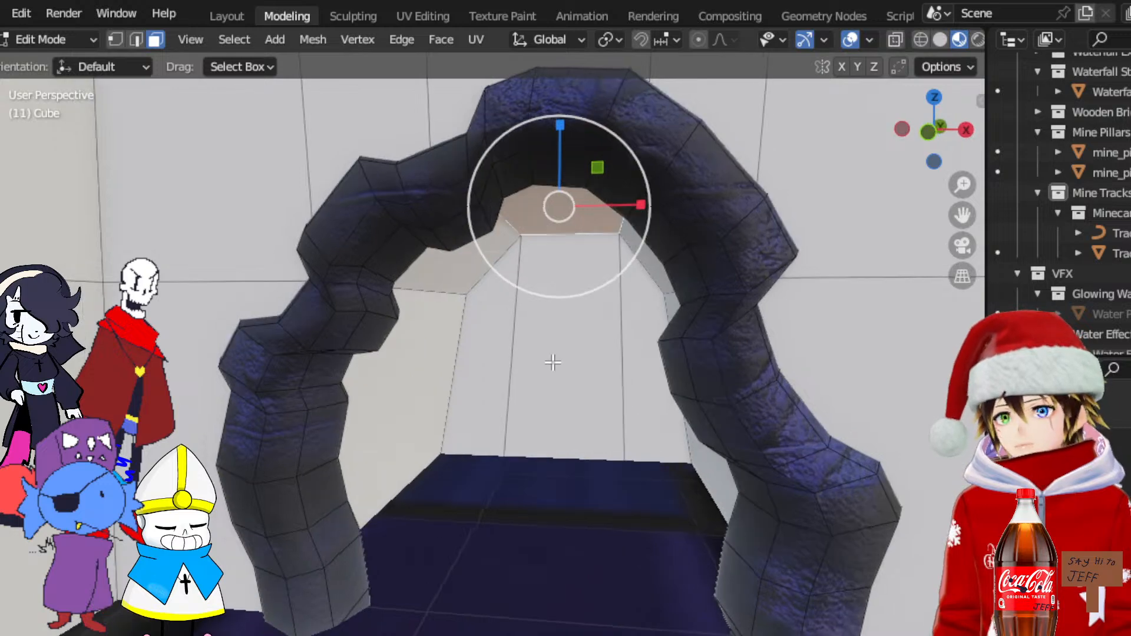
{"action": "left_click", "coordinate": [51, 39]}
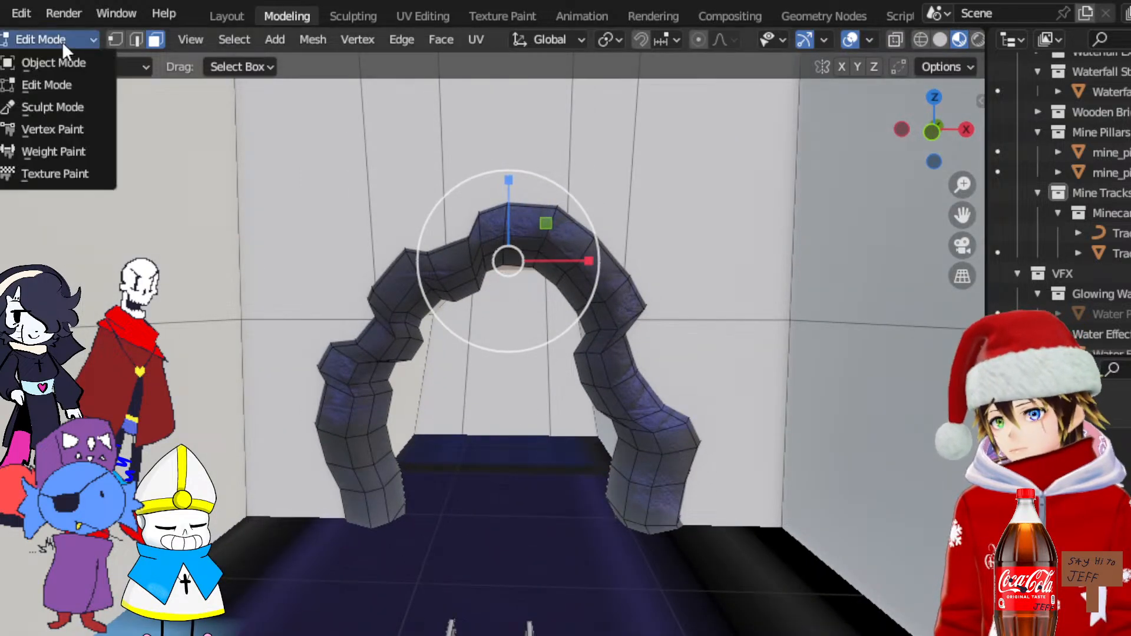
{"action": "left_click", "coordinate": [56, 60]}
{"action": "scroll", "coordinate": [552, 321], "scroll_direction": "up", "scroll_amount": 4}
{"action": "left_click", "coordinate": [369, 211]}
{"action": "right_click", "coordinate": [368, 211]}
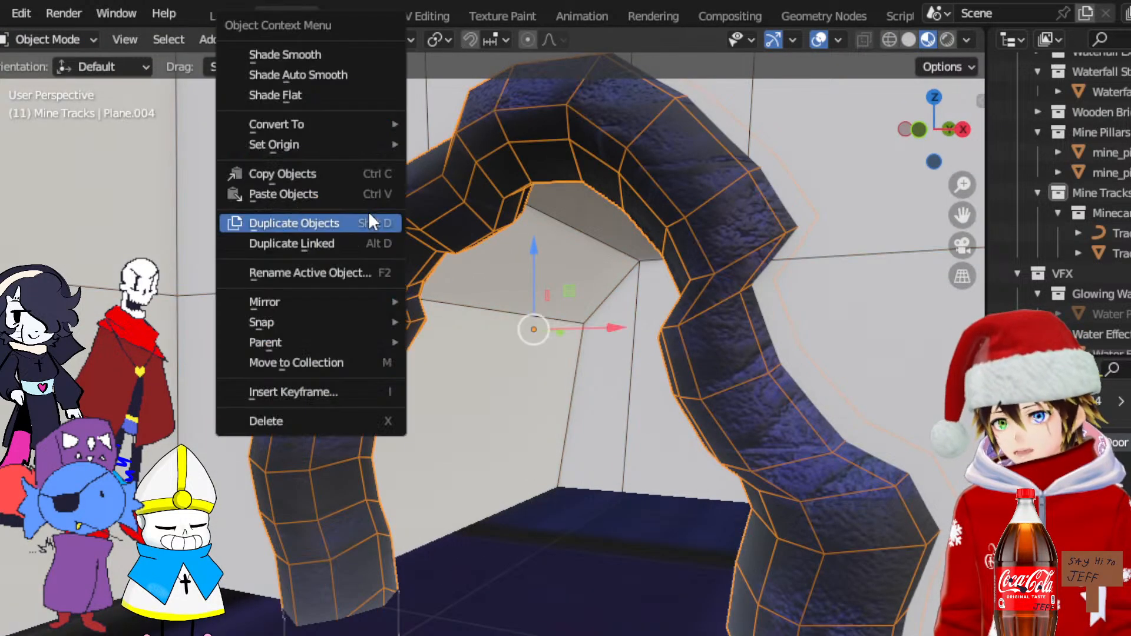
{"action": "left_click", "coordinate": [363, 227]}
{"action": "right_click", "coordinate": [359, 240]}
{"action": "middle_click_drag", "start_coordinate": [677, 368], "coordinate": [588, 361]}
{"action": "key", "text": "g"}
{"action": "key", "text": "y"}
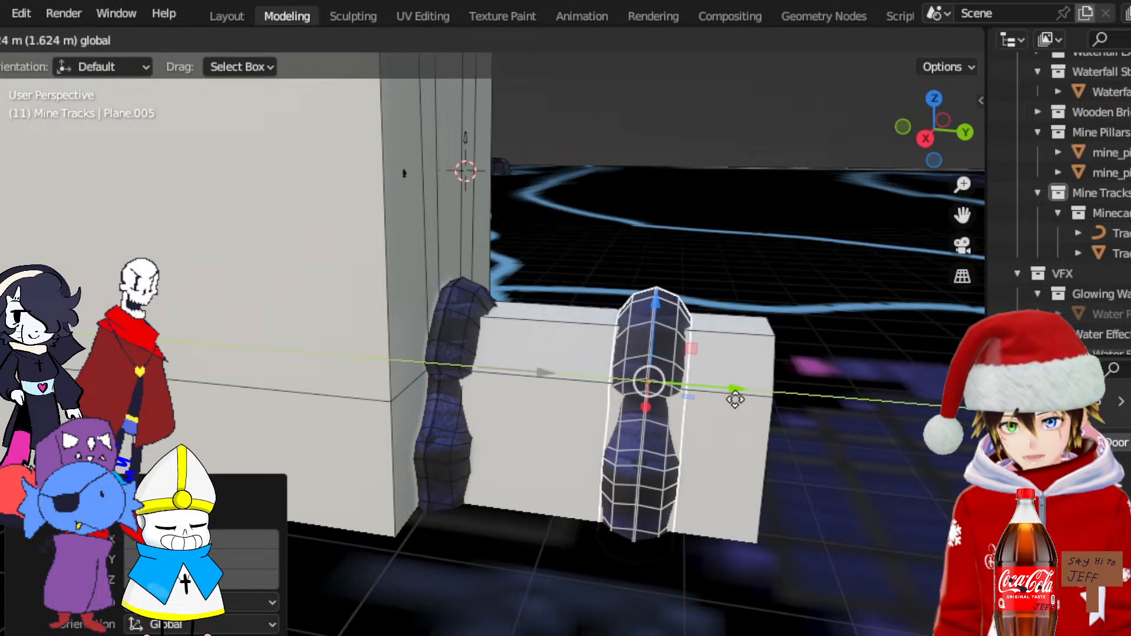
{"action": "left_click", "coordinate": [841, 396]}
{"action": "middle_click_drag", "start_coordinate": [840, 397], "coordinate": [807, 384]}
Shift the original rock arch along the Y axis at the tunnel's entrance
{"action": "scroll", "coordinate": [637, 363], "scroll_direction": "up", "scroll_amount": 5}
{"action": "scroll", "coordinate": [716, 368], "scroll_direction": "down", "scroll_amount": 5}
{"action": "left_click", "coordinate": [427, 301]}
{"action": "middle_click_drag", "start_coordinate": [428, 302], "coordinate": [457, 328]}
{"action": "key", "text": "g"}
{"action": "key", "text": "y"}
{"action": "left_click", "coordinate": [512, 351]}
{"action": "scroll", "coordinate": [542, 339], "scroll_direction": "down", "scroll_amount": 5}
{"action": "middle_click_drag", "start_coordinate": [538, 331], "coordinate": [529, 300]}
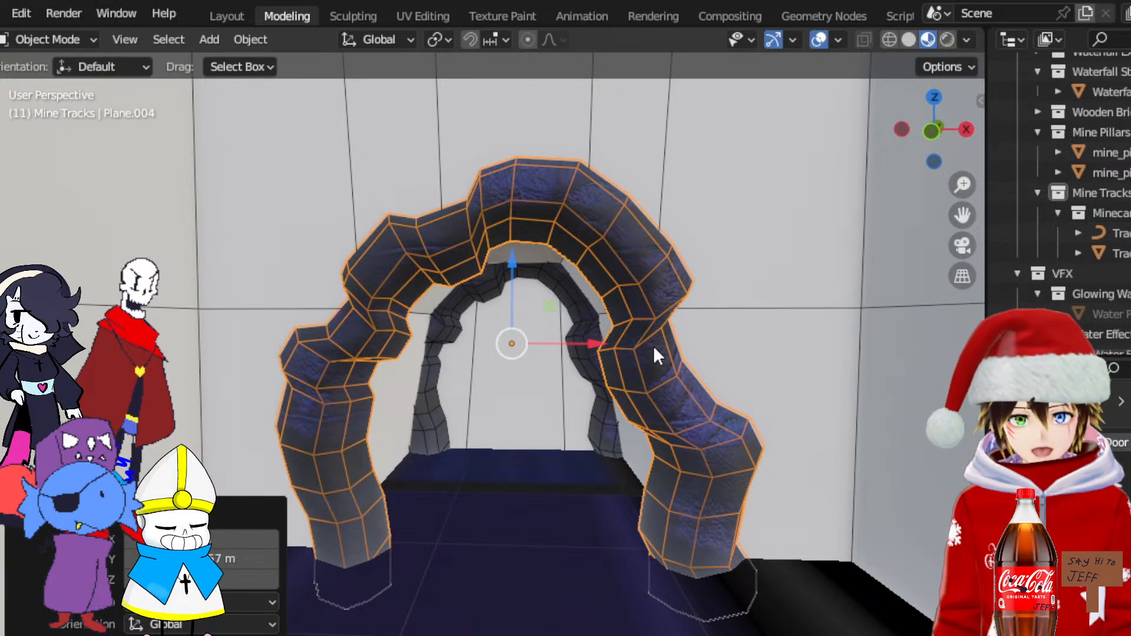
Save the scene file
{"action": "scroll", "coordinate": [619, 330], "scroll_direction": "down", "scroll_amount": 5}
{"action": "middle_click_drag", "start_coordinate": [608, 332], "coordinate": [740, 339]}
{"action": "scroll", "coordinate": [707, 322], "scroll_direction": "down", "scroll_amount": 4}
{"action": "scroll", "coordinate": [671, 311], "scroll_direction": "up", "scroll_amount": 4}
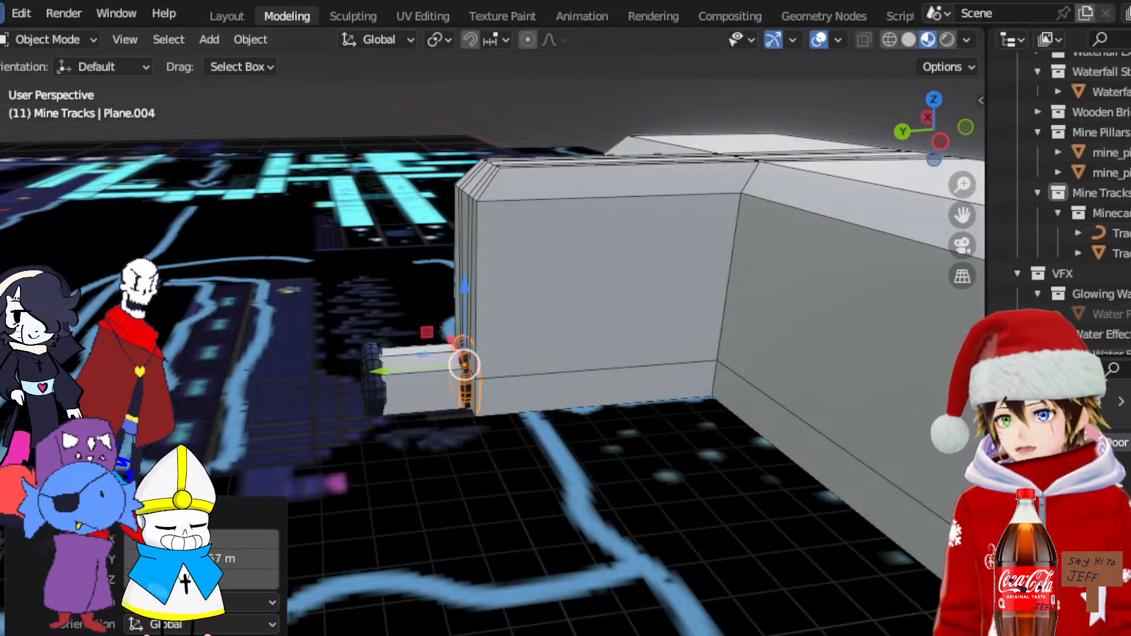
{"action": "left_click", "coordinate": [2, 13]}
{"action": "left_click", "coordinate": [16, 147]}
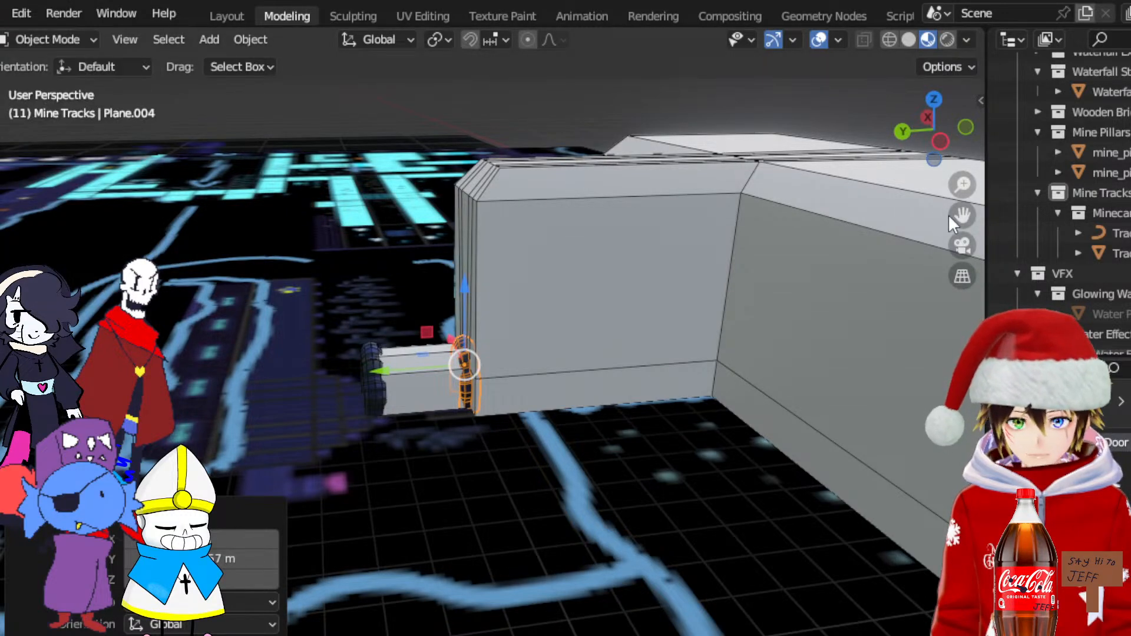
Examine the mine track layout inside the grey blockout hall
{"action": "scroll", "coordinate": [690, 282], "scroll_direction": "up", "scroll_amount": 10}
{"action": "scroll", "coordinate": [690, 282], "scroll_direction": "up", "scroll_amount": 2}
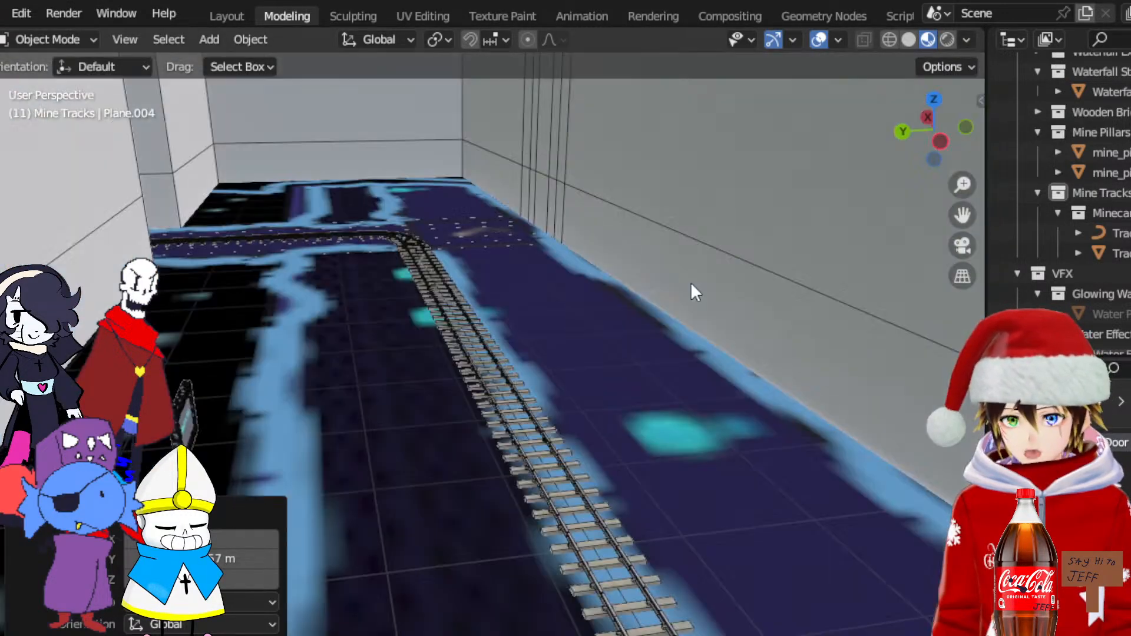
{"action": "middle_click_drag", "start_coordinate": [676, 268], "coordinate": [657, 257]}
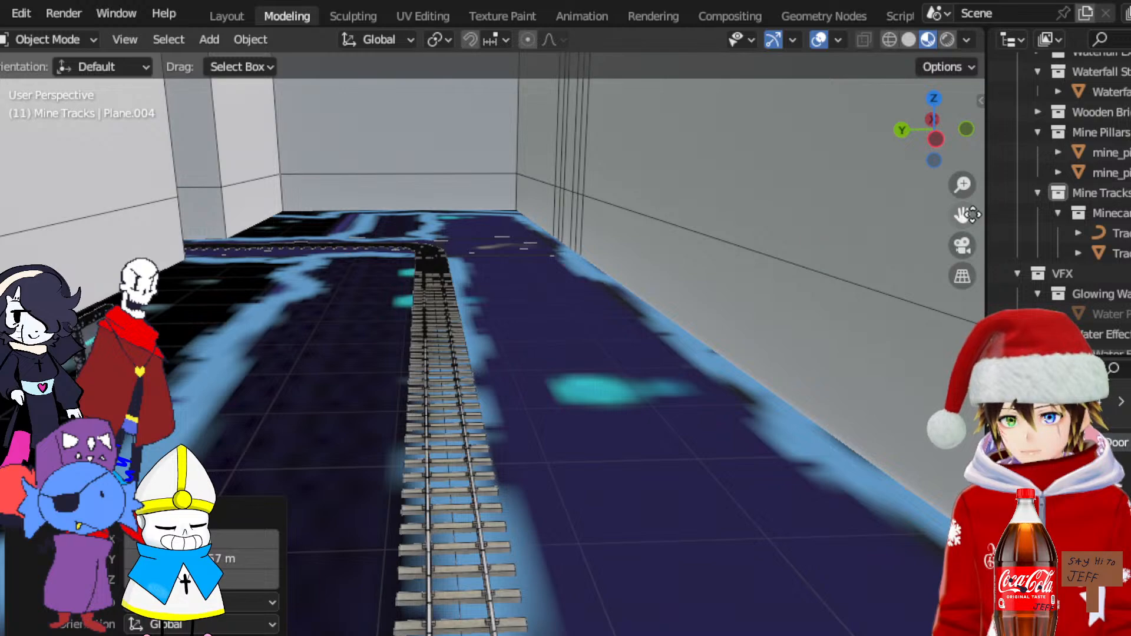
{"action": "left_click_drag", "start_coordinate": [967, 211], "coordinate": [1115, 321]}
{"action": "middle_click_drag", "start_coordinate": [572, 366], "coordinate": [539, 345]}
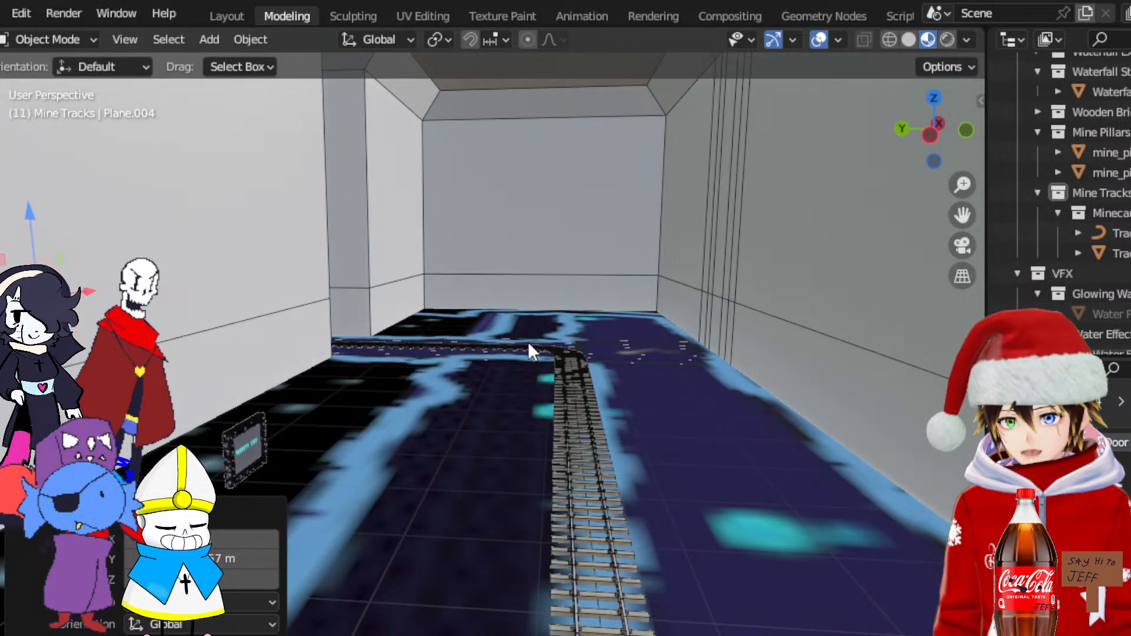
{"action": "scroll", "coordinate": [528, 342], "scroll_direction": "down", "scroll_amount": 5}
{"action": "middle_click_drag", "start_coordinate": [528, 342], "coordinate": [623, 410]}
Inspect the textured cave mesh beside the grey blockout from above and from inside
{"action": "left_click_drag", "start_coordinate": [961, 223], "coordinate": [836, 77]}
{"action": "left_click", "coordinate": [754, 364]}
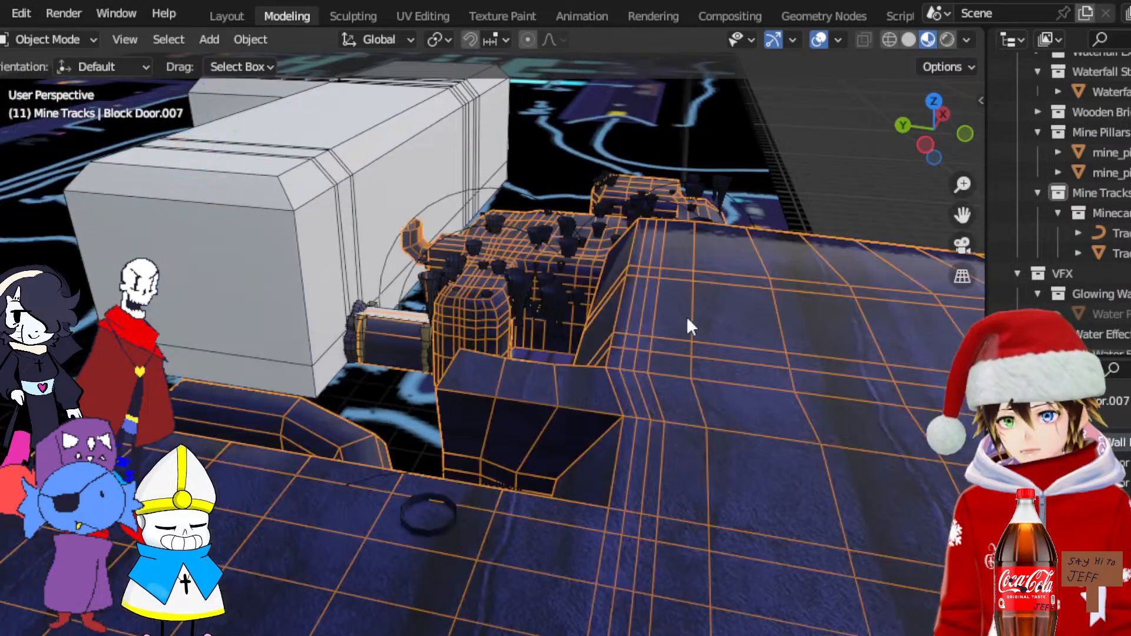
{"action": "middle_click_drag", "start_coordinate": [754, 364], "coordinate": [778, 387]}
{"action": "scroll", "coordinate": [776, 384], "scroll_direction": "down", "scroll_amount": 6}
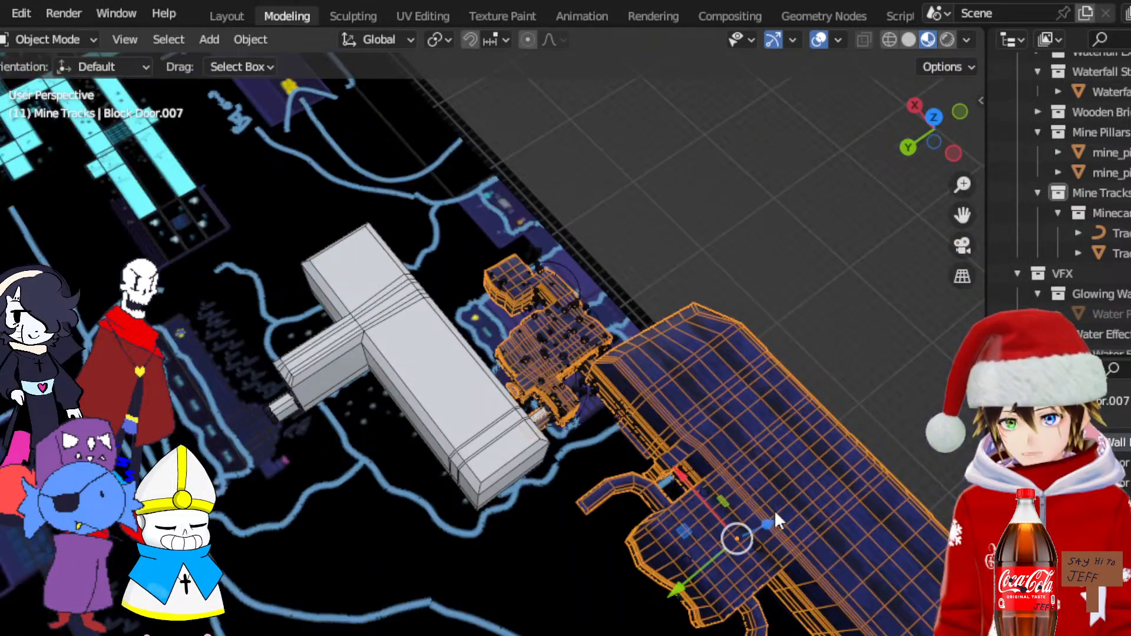
{"action": "left_click_drag", "start_coordinate": [960, 218], "coordinate": [788, 146]}
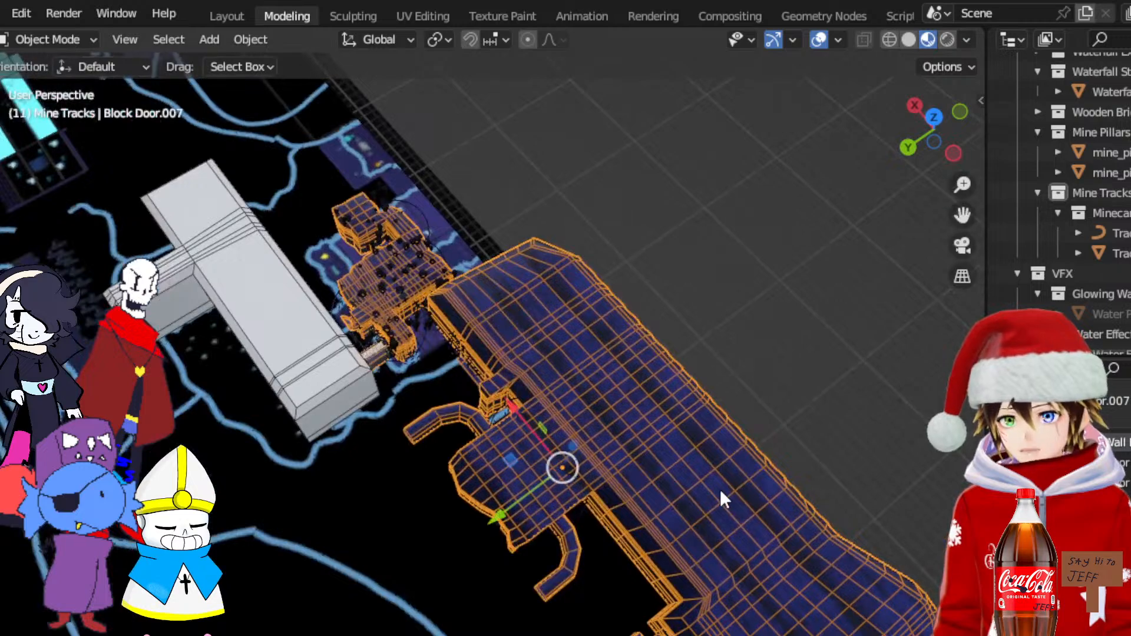
{"action": "middle_click_drag", "start_coordinate": [720, 489], "coordinate": [652, 385]}
{"action": "scroll", "coordinate": [637, 374], "scroll_direction": "up", "scroll_amount": 10}
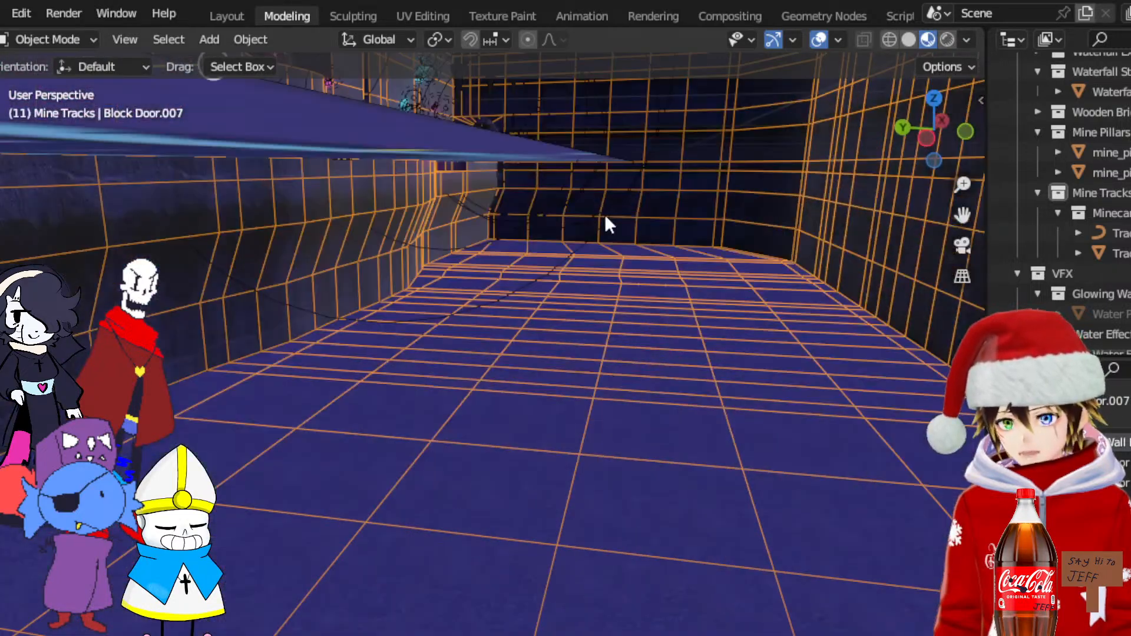
Delete the large grass clump on the cave walkway, keeping the single small tuft
{"action": "scroll", "coordinate": [606, 219], "scroll_direction": "down", "scroll_amount": 3}
{"action": "left_click_drag", "start_coordinate": [962, 215], "coordinate": [1113, 301]}
{"action": "scroll", "coordinate": [707, 300], "scroll_direction": "up", "scroll_amount": 6}
{"action": "middle_click_drag", "start_coordinate": [689, 299], "coordinate": [476, 347]}
{"action": "left_click", "coordinate": [476, 348]}
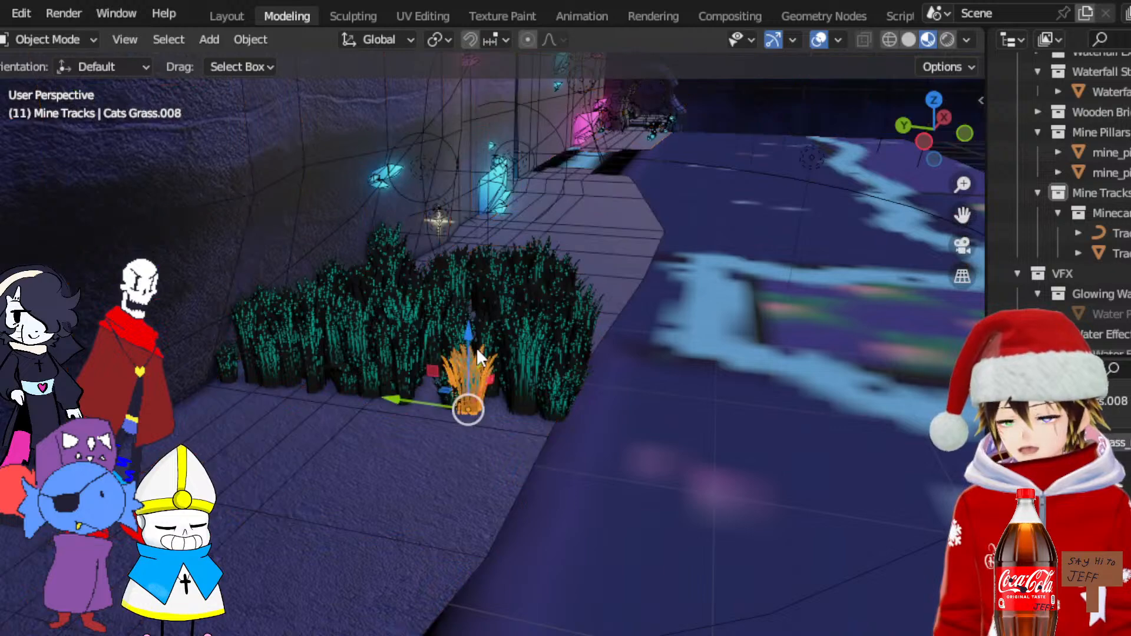
{"action": "left_click", "coordinate": [529, 317]}
{"action": "key", "text": "Delete"}
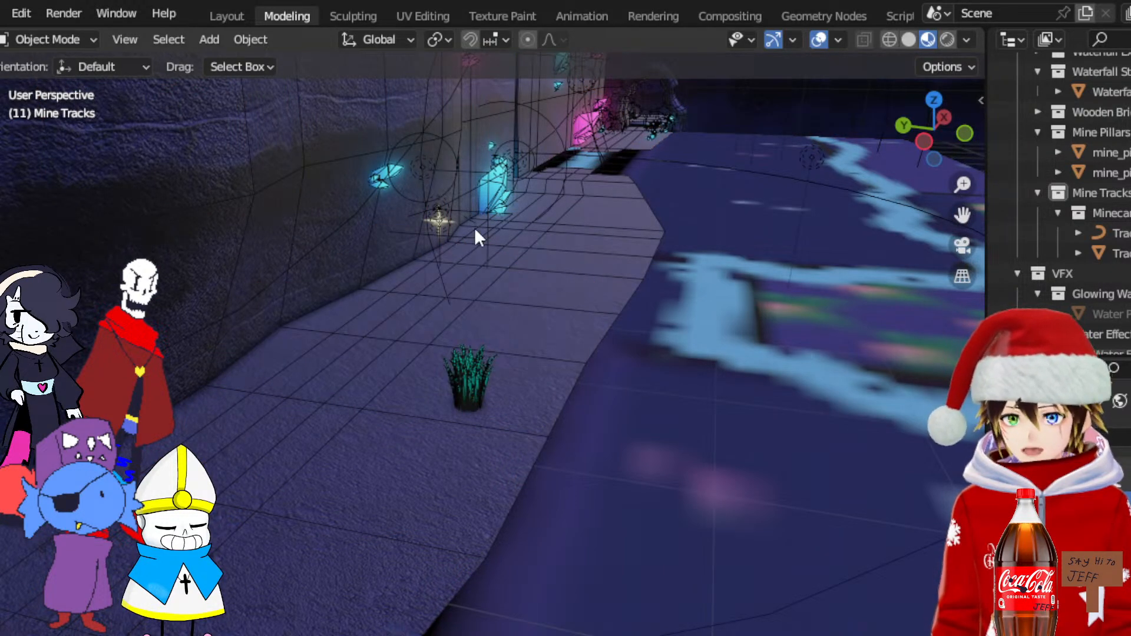
Delete the point light next to the glowing star on the cave walkway
{"action": "scroll", "coordinate": [474, 227], "scroll_direction": "up", "scroll_amount": 1}
{"action": "middle_click_drag", "start_coordinate": [475, 228], "coordinate": [472, 245]}
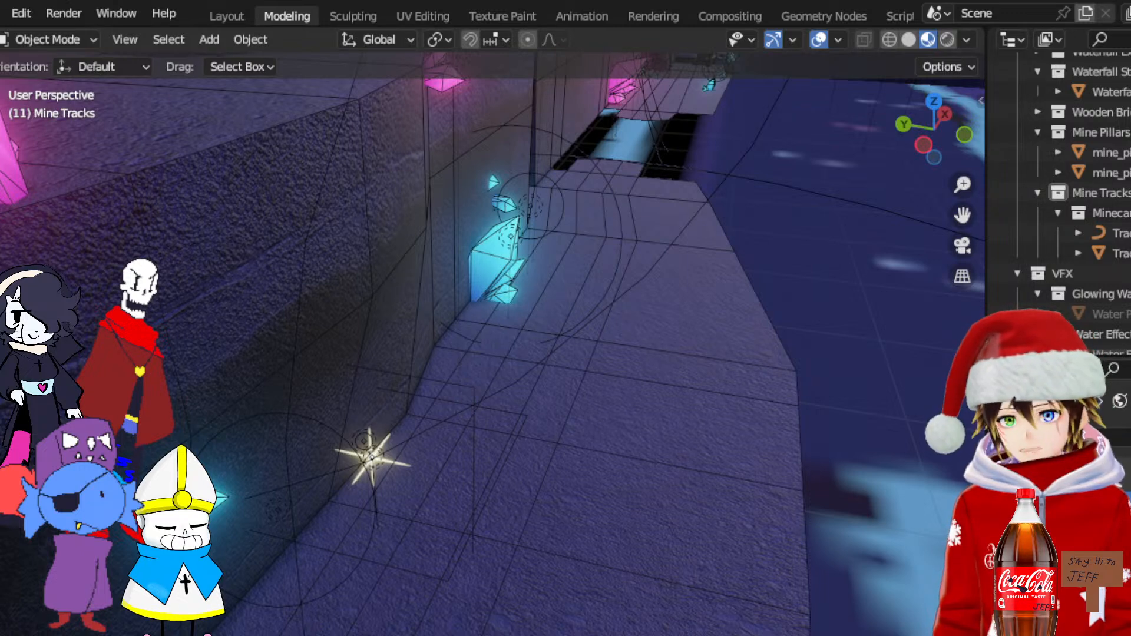
{"action": "left_click", "coordinate": [383, 451]}
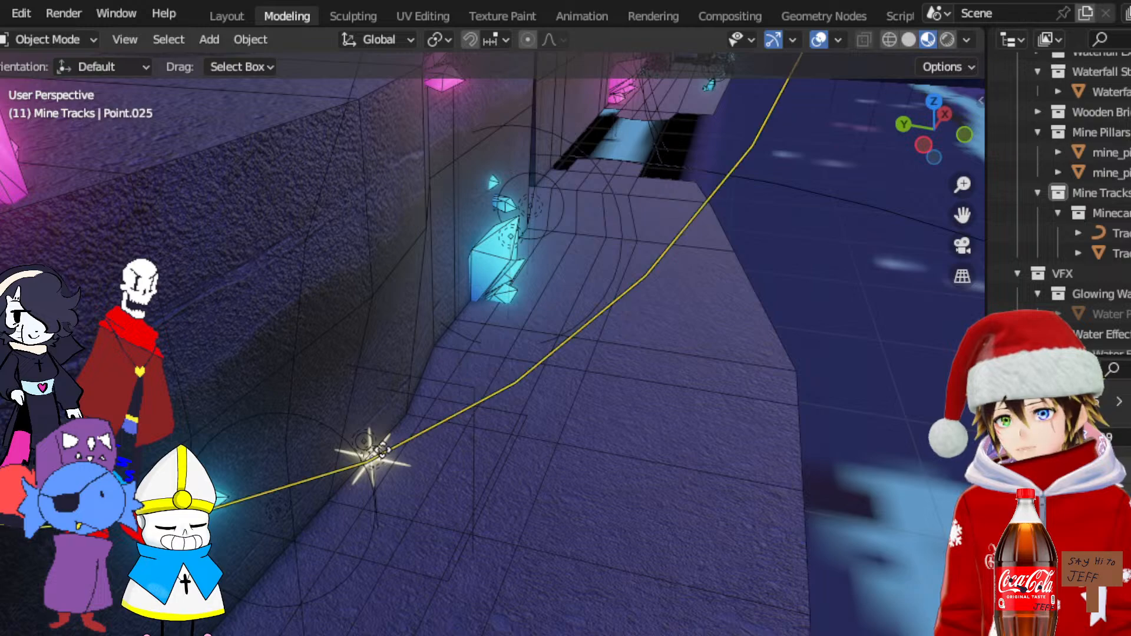
{"action": "key", "text": "KP_Decimal"}
{"action": "scroll", "coordinate": [482, 276], "scroll_direction": "down", "scroll_amount": 4}
{"action": "middle_click_drag", "start_coordinate": [481, 276], "coordinate": [637, 281]}
{"action": "key", "text": "Delete"}
Delete the leftover objects around the raised cavern platform, including the point light near its back wall
{"action": "middle_click_drag", "start_coordinate": [625, 192], "coordinate": [528, 188]}
{"action": "left_click_drag", "start_coordinate": [966, 205], "coordinate": [635, 267]}
{"action": "left_click", "coordinate": [315, 219]}
{"action": "key", "text": "Delete"}
{"action": "middle_click_drag", "start_coordinate": [326, 217], "coordinate": [395, 212]}
{"action": "scroll", "coordinate": [390, 203], "scroll_direction": "down", "scroll_amount": 3}
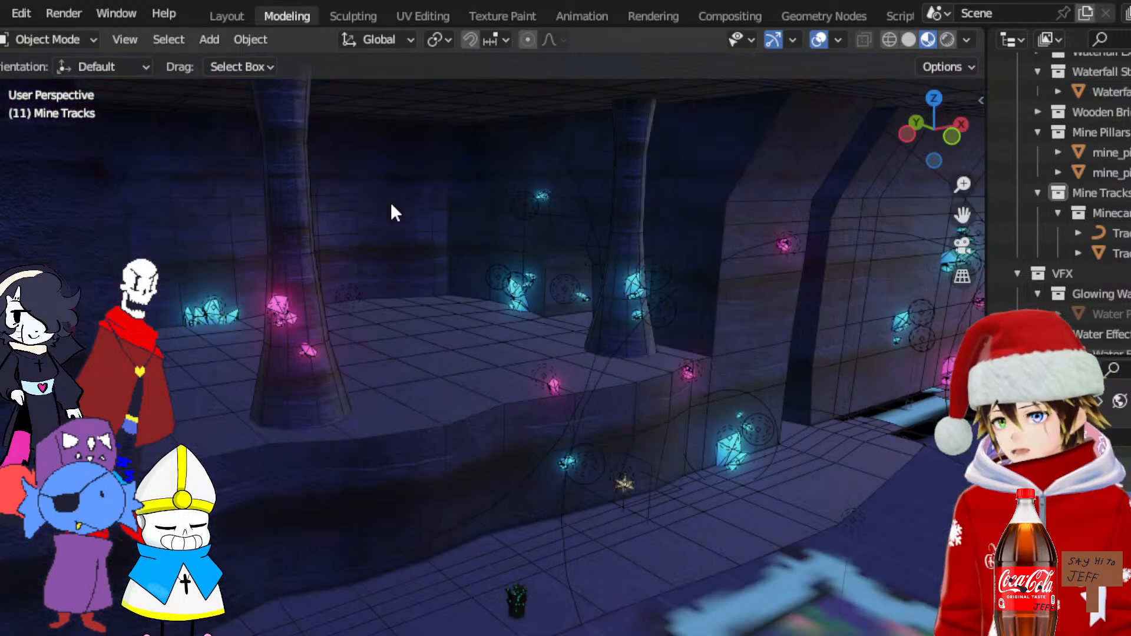
{"action": "left_click", "coordinate": [347, 292]}
{"action": "scroll", "coordinate": [453, 264], "scroll_direction": "up", "scroll_amount": 3}
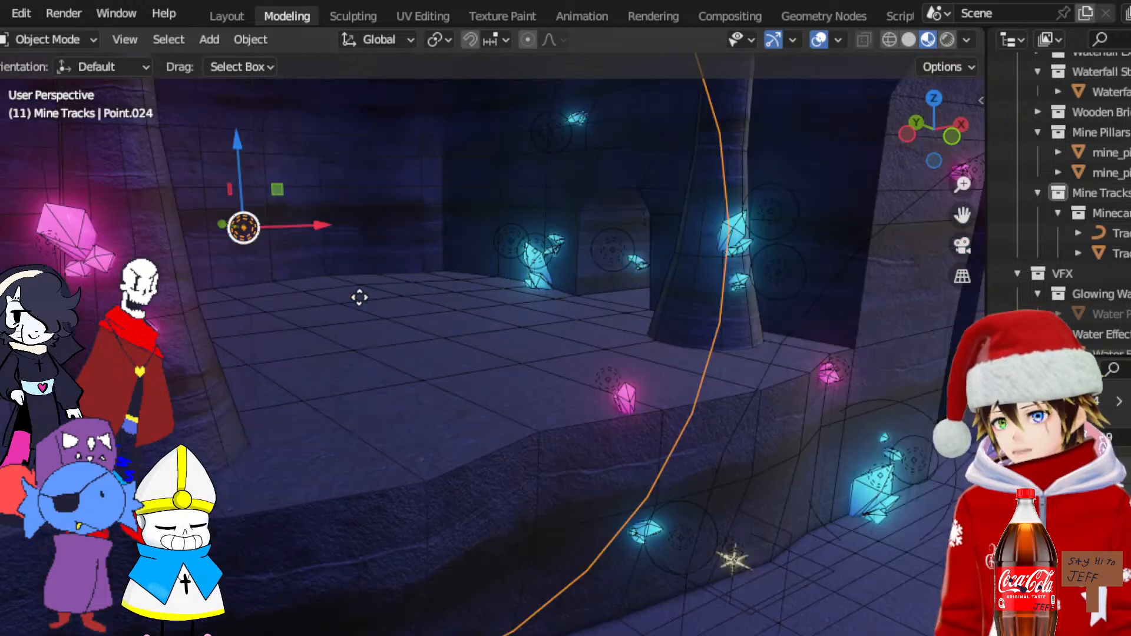
{"action": "key", "text": "Delete"}
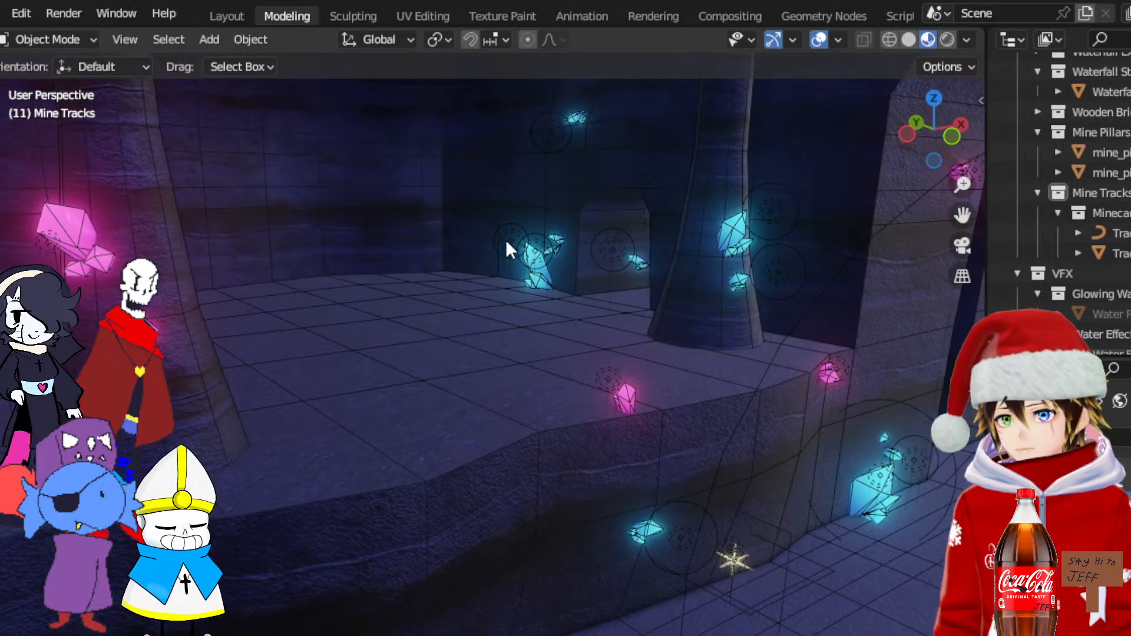
Look over the crystal cavern from the pillared platform to the river crossing and stalactites
{"action": "scroll", "coordinate": [505, 241], "scroll_direction": "down", "scroll_amount": 3}
{"action": "scroll", "coordinate": [671, 348], "scroll_direction": "up", "scroll_amount": 2}
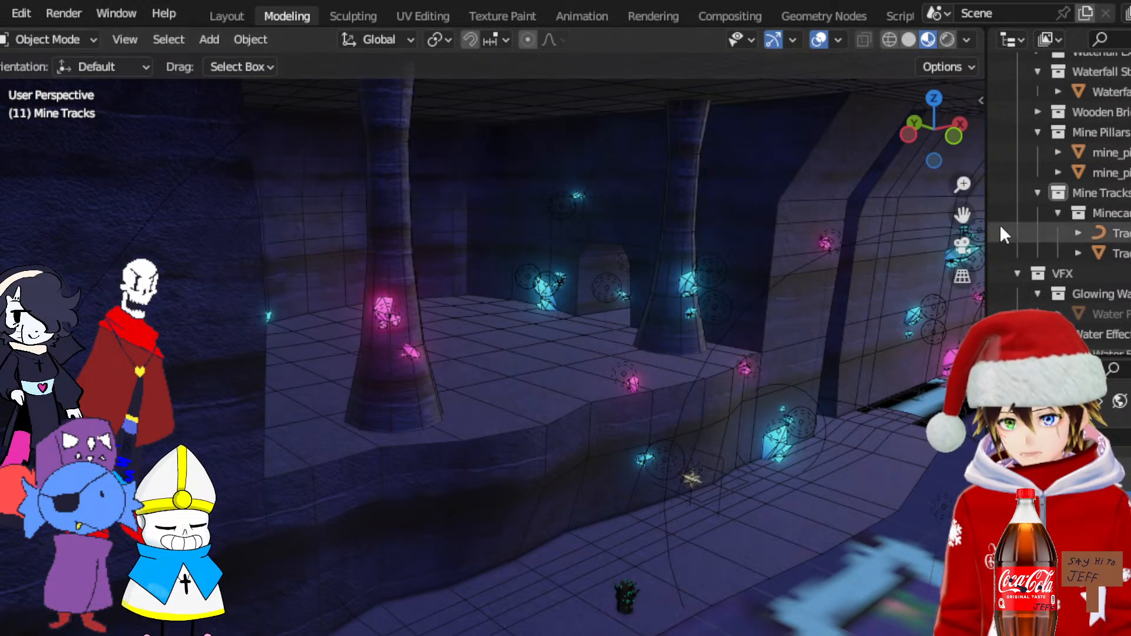
{"action": "mouse_move", "coordinate": [962, 215]}
{"action": "left_mouse_down"}
{"action": "mouse_move", "coordinate": [919, 247]}
{"action": "mouse_move", "coordinate": [966, 217]}
{"action": "left_mouse_up"}
{"action": "middle_click_drag", "start_coordinate": [639, 329], "coordinate": [628, 349]}
{"action": "scroll", "coordinate": [627, 350], "scroll_direction": "up", "scroll_amount": 4}
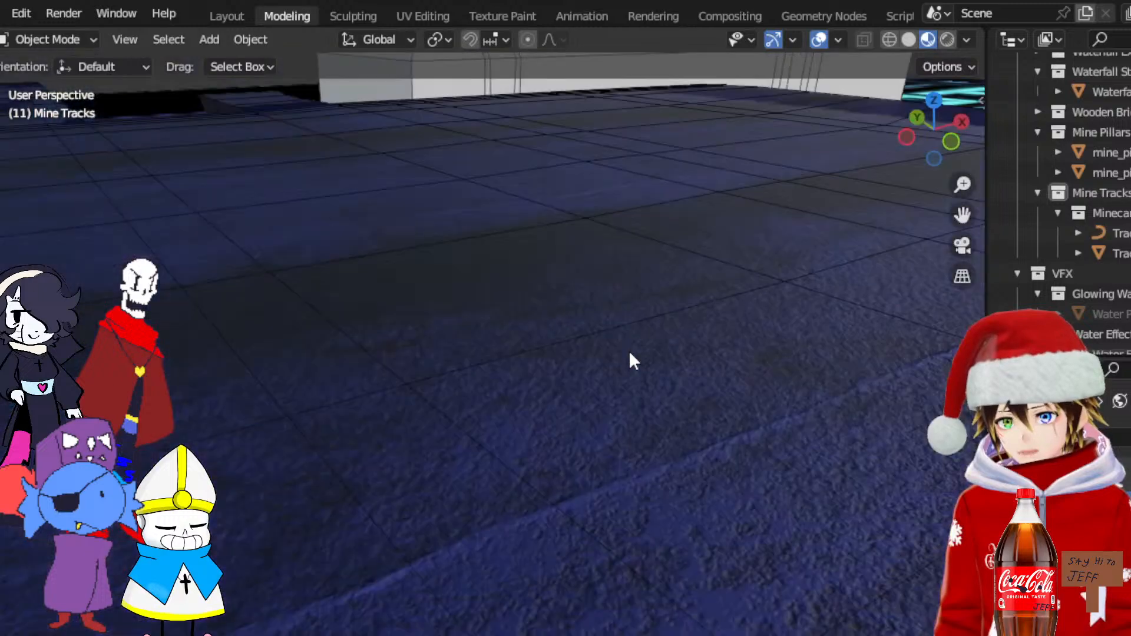
{"action": "scroll", "coordinate": [628, 350], "scroll_direction": "down", "scroll_amount": 3}
{"action": "scroll", "coordinate": [742, 200], "scroll_direction": "down", "scroll_amount": 1}
{"action": "left_click", "coordinate": [732, 157]}
{"action": "scroll", "coordinate": [731, 157], "scroll_direction": "down", "scroll_amount": 3}
{"action": "scroll", "coordinate": [655, 278], "scroll_direction": "up", "scroll_amount": 3}
{"action": "left_click", "coordinate": [598, 346]}
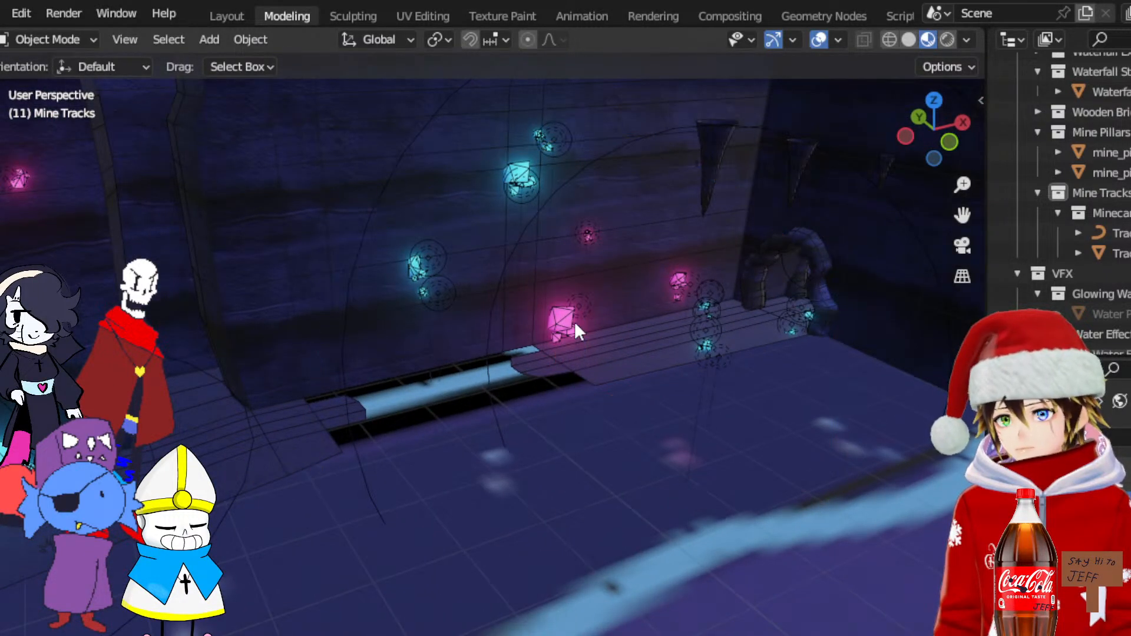
{"action": "middle_click_drag", "start_coordinate": [597, 345], "coordinate": [543, 259]}
{"action": "middle_click_drag", "start_coordinate": [529, 388], "coordinate": [454, 394]}
{"action": "middle_click_drag", "start_coordinate": [937, 218], "coordinate": [469, 267]}
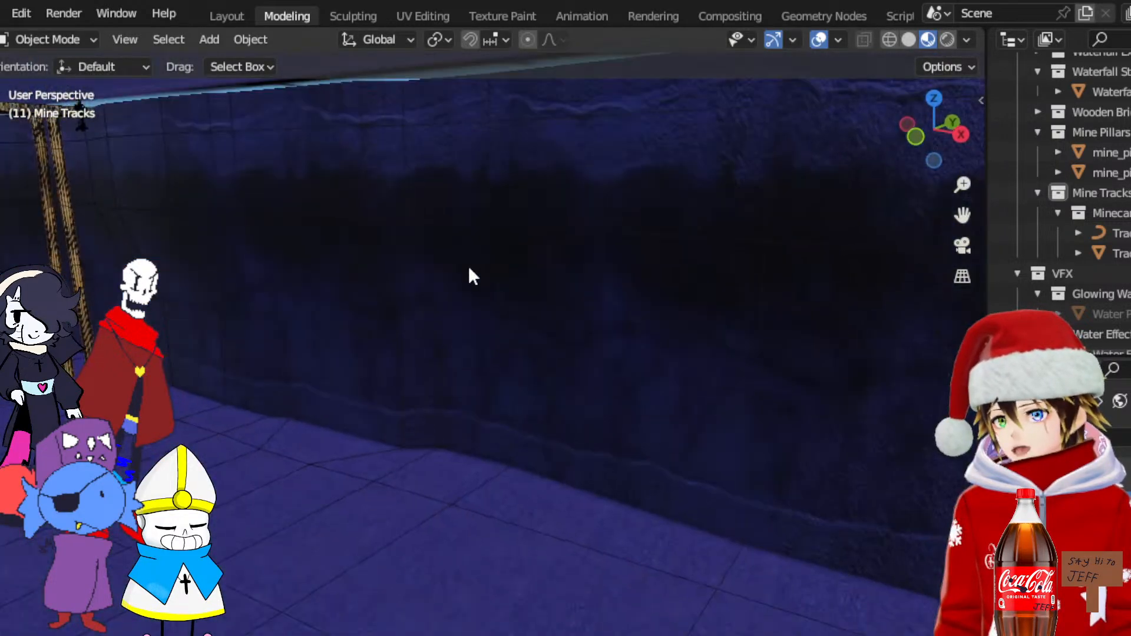
{"action": "left_click_drag", "start_coordinate": [962, 216], "coordinate": [1114, 218]}
{"action": "scroll", "coordinate": [565, 232], "scroll_direction": "up", "scroll_amount": 3}
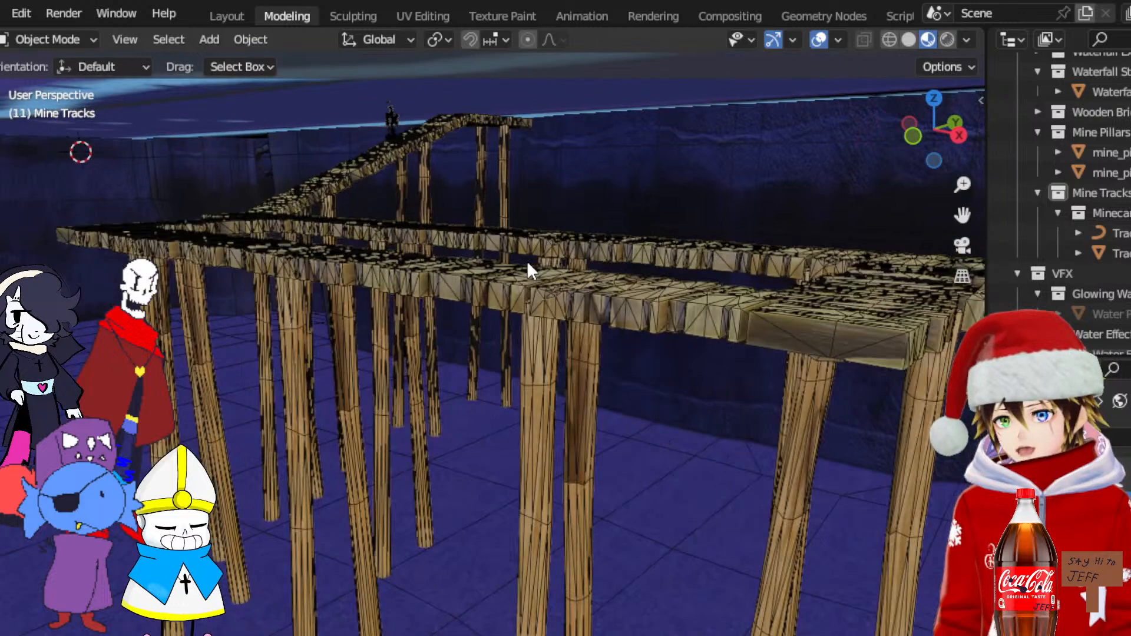
{"action": "middle_click_drag", "start_coordinate": [526, 260], "coordinate": [504, 259]}
{"action": "left_click", "coordinate": [537, 274]}
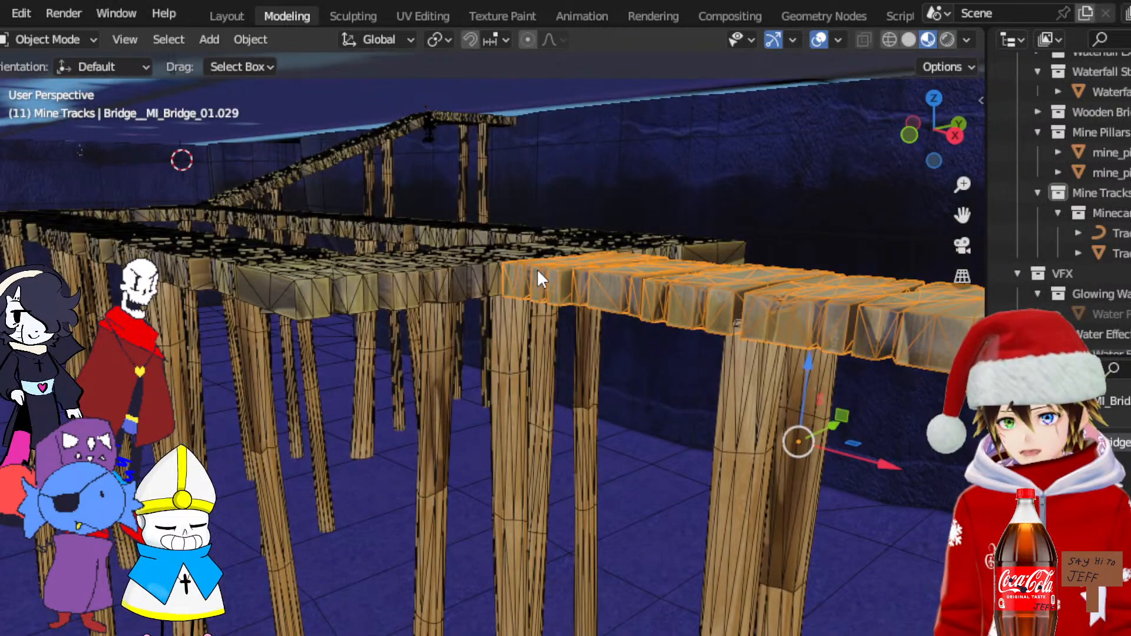
{"action": "key", "text": "KP_Decimal"}
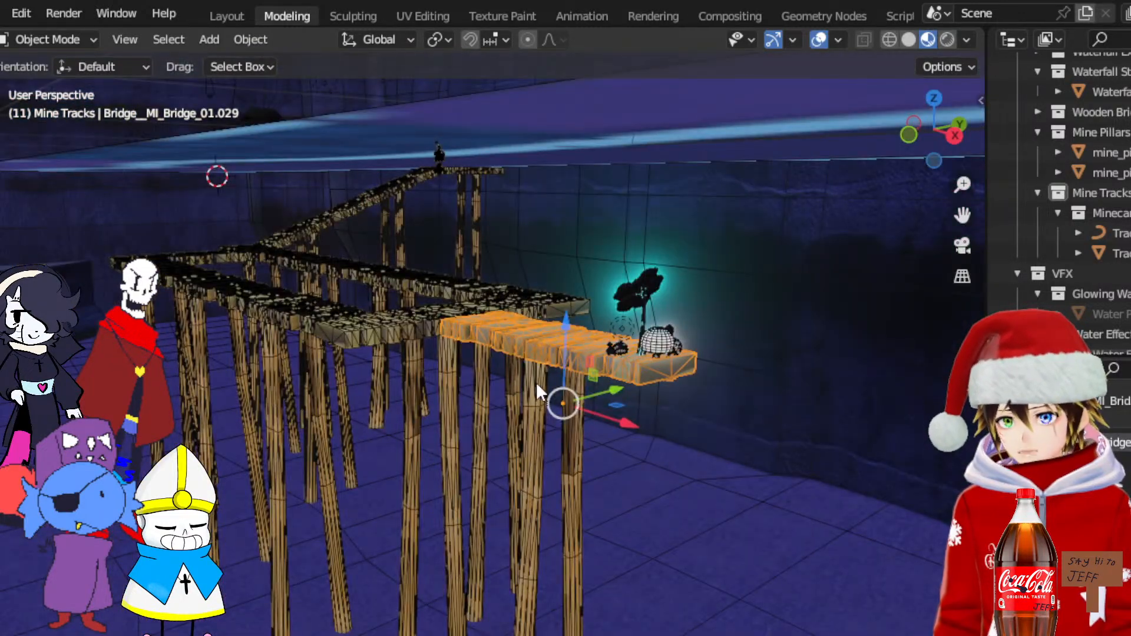
{"action": "left_click", "coordinate": [536, 382], "text": "shift"}
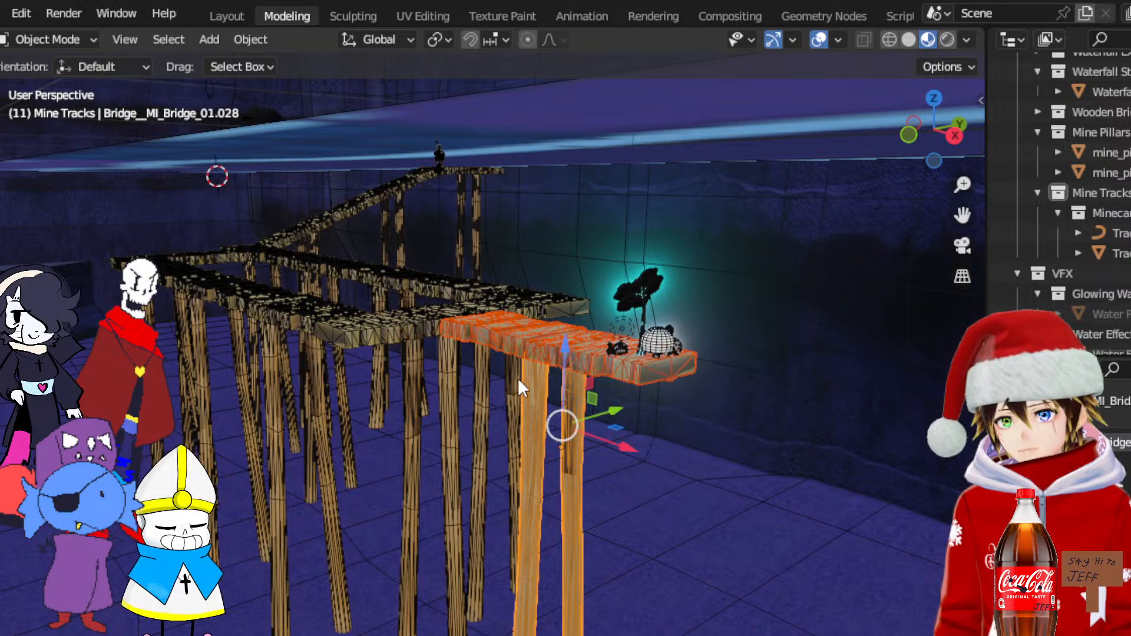
{"action": "middle_click_drag", "start_coordinate": [480, 333], "coordinate": [490, 339]}
Select the wooden bridge sections from the walkway junction along the front row to its far corner, leaving out the glowing flower's section
{"action": "left_click", "coordinate": [488, 339]}
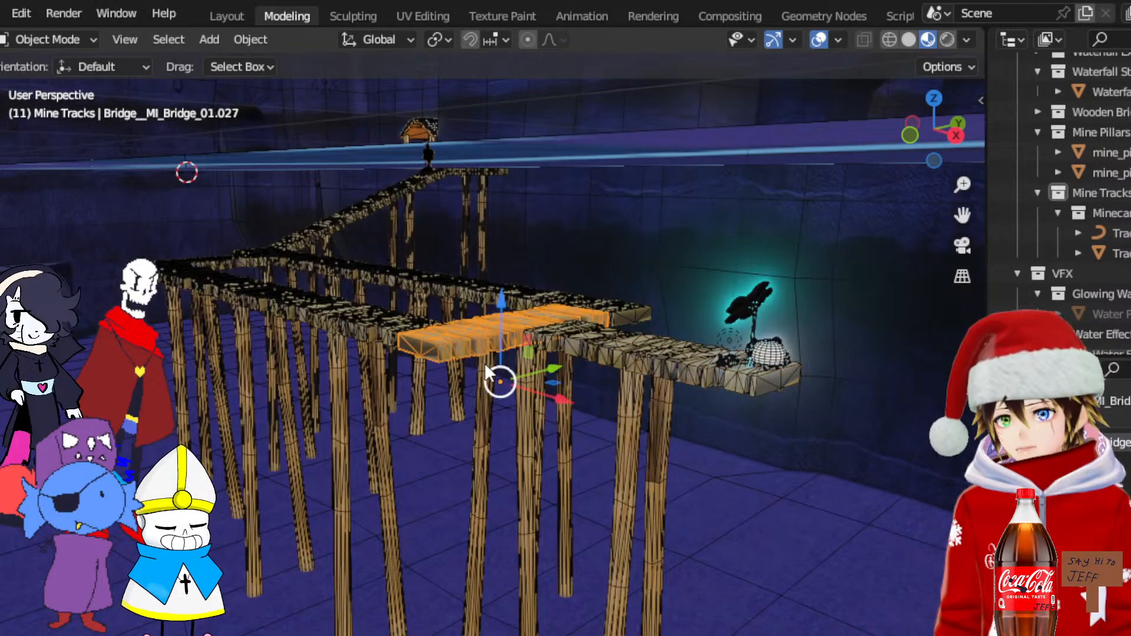
{"action": "left_click", "coordinate": [488, 366], "text": "shift"}
{"action": "left_click", "coordinate": [566, 384], "text": "shift"}
{"action": "left_click", "coordinate": [604, 303], "text": "shift"}
{"action": "middle_click_drag", "start_coordinate": [603, 304], "coordinate": [511, 355]}
{"action": "left_click", "coordinate": [511, 355], "text": "shift"}
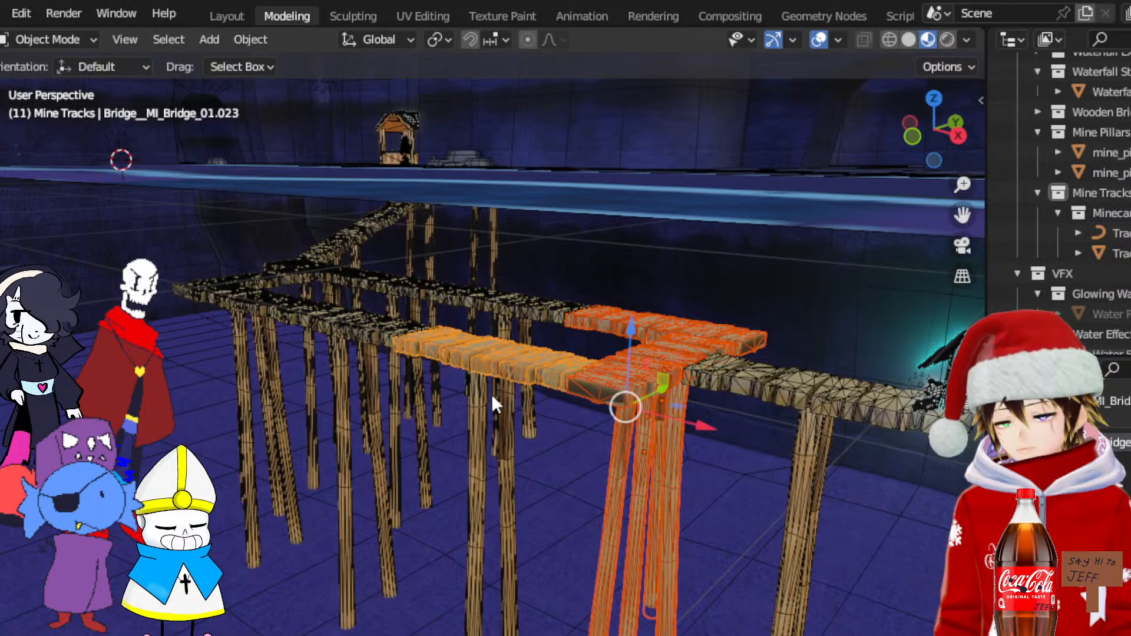
{"action": "left_click", "coordinate": [482, 397], "text": "shift"}
{"action": "left_click", "coordinate": [362, 326], "text": "shift"}
{"action": "left_click", "coordinate": [344, 354], "text": "shift"}
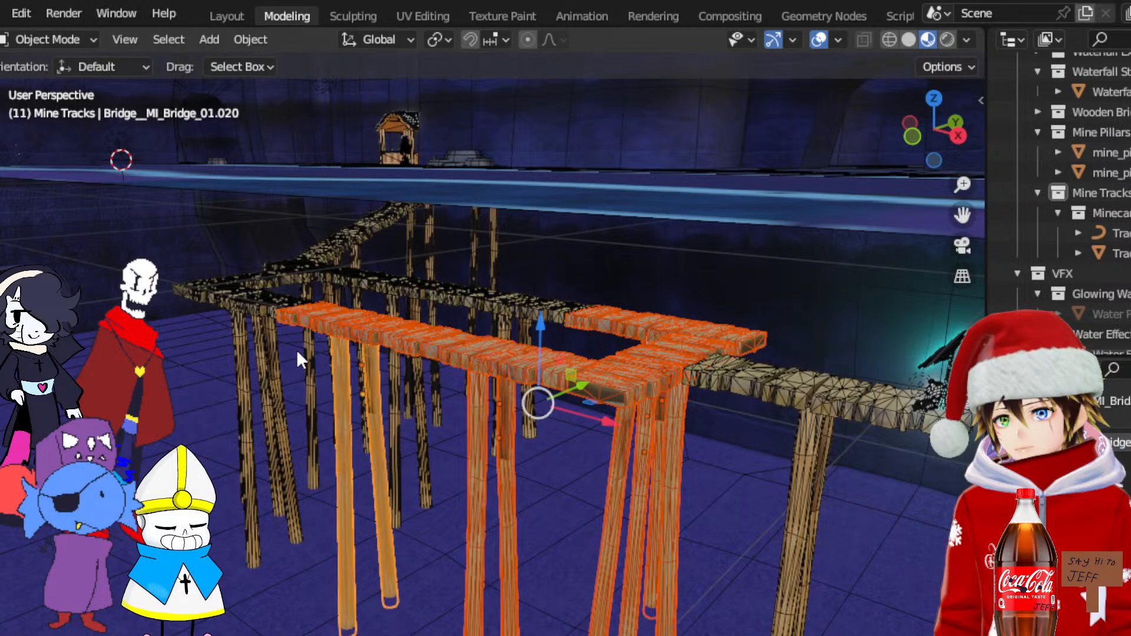
{"action": "left_click", "coordinate": [272, 347], "text": "shift"}
{"action": "left_click", "coordinate": [259, 306], "text": "shift"}
{"action": "left_click", "coordinate": [204, 290], "text": "shift"}
{"action": "middle_click_drag", "start_coordinate": [197, 287], "coordinate": [265, 307]}
{"action": "left_click", "coordinate": [342, 313], "text": "shift"}
{"action": "left_click", "coordinate": [299, 305], "text": "shift"}
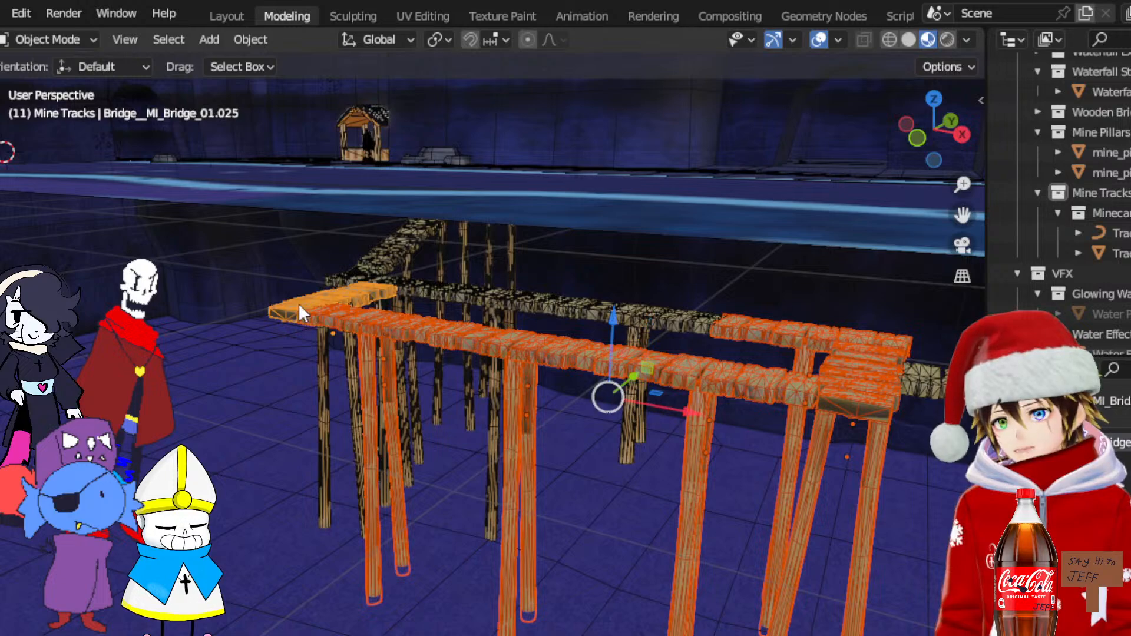
Add the back row of wooden bridge sections and their support posts to the selection, up to the foot of the ramp
{"action": "left_click", "coordinate": [320, 363], "text": "shift"}
{"action": "scroll", "coordinate": [503, 301], "scroll_direction": "up", "scroll_amount": 5}
{"action": "scroll", "coordinate": [472, 314], "scroll_direction": "up", "scroll_amount": 4}
{"action": "middle_click_drag", "start_coordinate": [445, 371], "coordinate": [645, 323]}
{"action": "left_click", "coordinate": [593, 272], "text": "shift"}
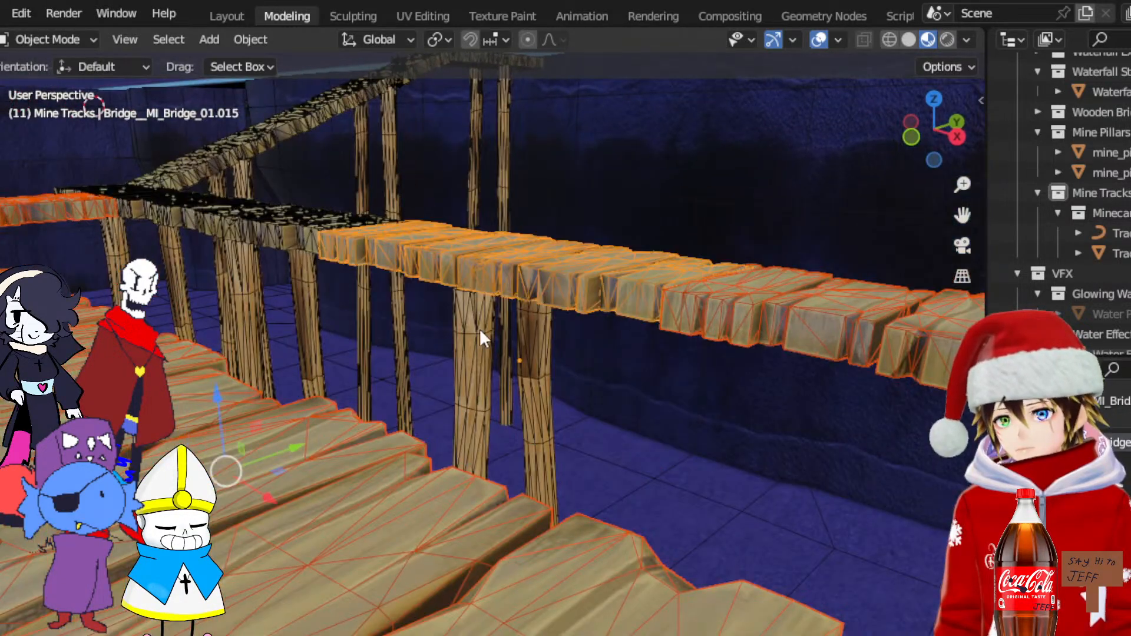
{"action": "left_click", "coordinate": [480, 327], "text": "shift"}
{"action": "middle_click_drag", "start_coordinate": [479, 327], "coordinate": [507, 327]}
{"action": "scroll", "coordinate": [513, 326], "scroll_direction": "down", "scroll_amount": 3}
{"action": "left_click", "coordinate": [615, 340], "text": "shift"}
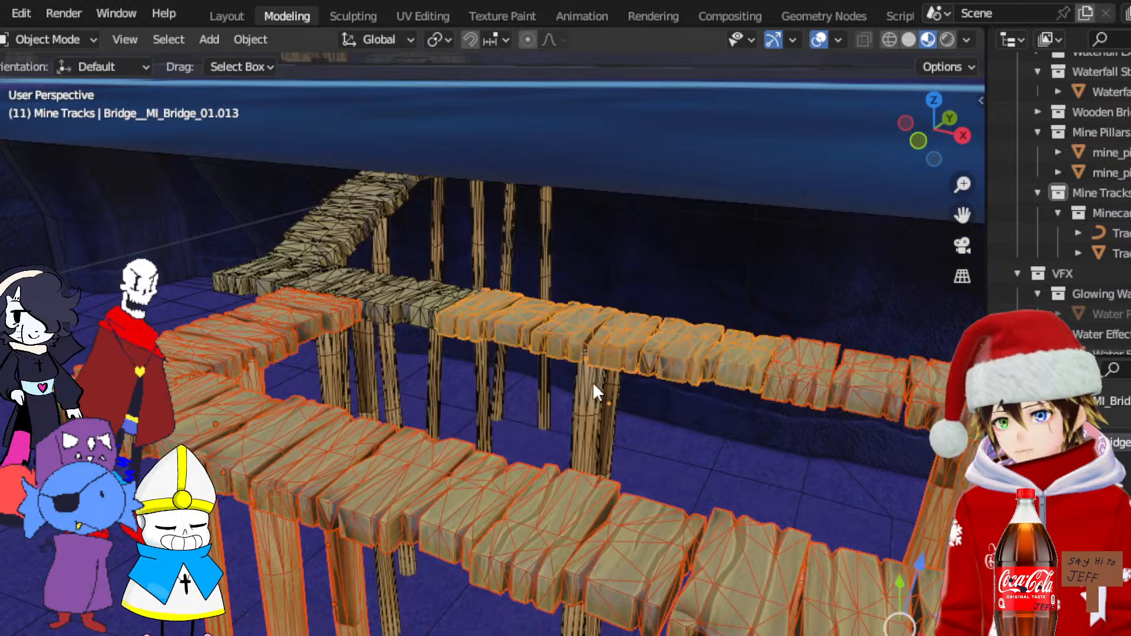
{"action": "left_click", "coordinate": [598, 391], "text": "shift"}
{"action": "left_click", "coordinate": [425, 306], "text": "shift"}
{"action": "scroll", "coordinate": [416, 303], "scroll_direction": "up", "scroll_amount": 3}
{"action": "middle_click_drag", "start_coordinate": [369, 340], "coordinate": [457, 353]}
{"action": "left_click", "coordinate": [874, 420], "text": "shift"}
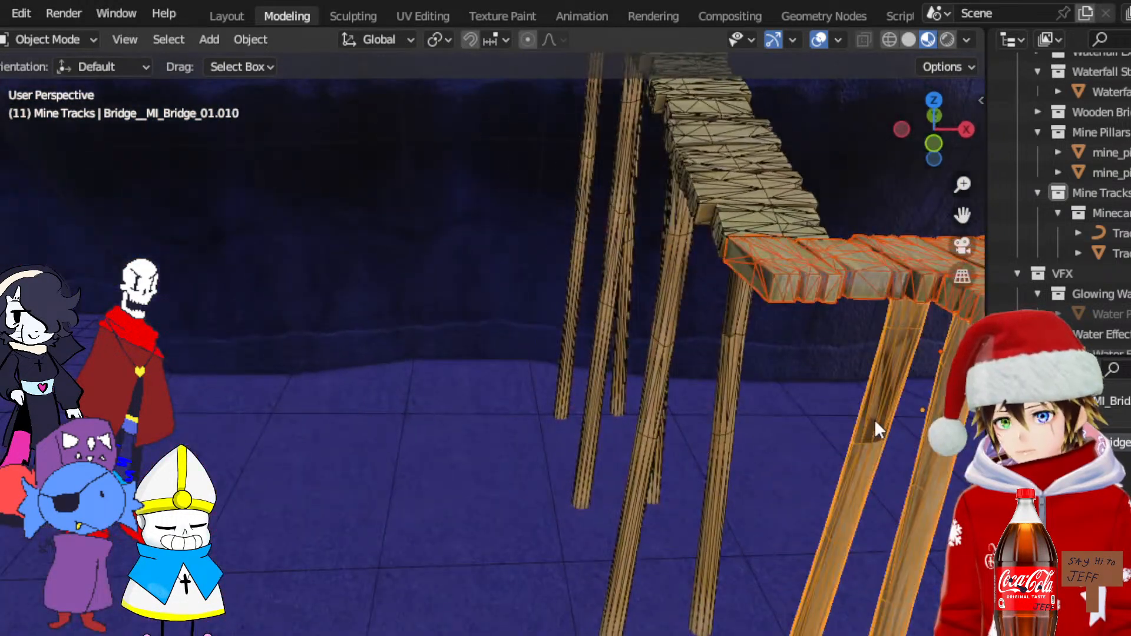
Add the sloping ramp and its upper end sections to the selection and delete all the selected bridge pieces
{"action": "scroll", "coordinate": [874, 419], "scroll_direction": "down", "scroll_amount": 3}
{"action": "middle_click_drag", "start_coordinate": [630, 359], "coordinate": [514, 346]}
{"action": "scroll", "coordinate": [499, 306], "scroll_direction": "up", "scroll_amount": 3}
{"action": "left_click", "coordinate": [240, 184], "text": "shift"}
{"action": "left_click", "coordinate": [264, 134], "text": "shift"}
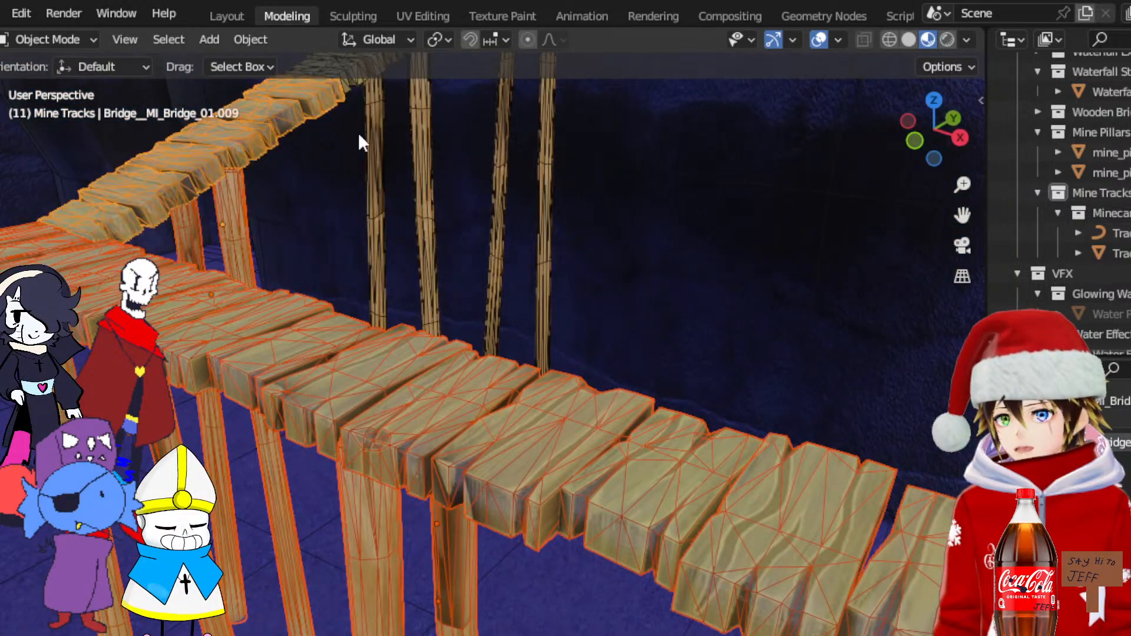
{"action": "left_click", "coordinate": [413, 132], "text": "shift"}
{"action": "left_click_drag", "start_coordinate": [962, 215], "coordinate": [953, 253]}
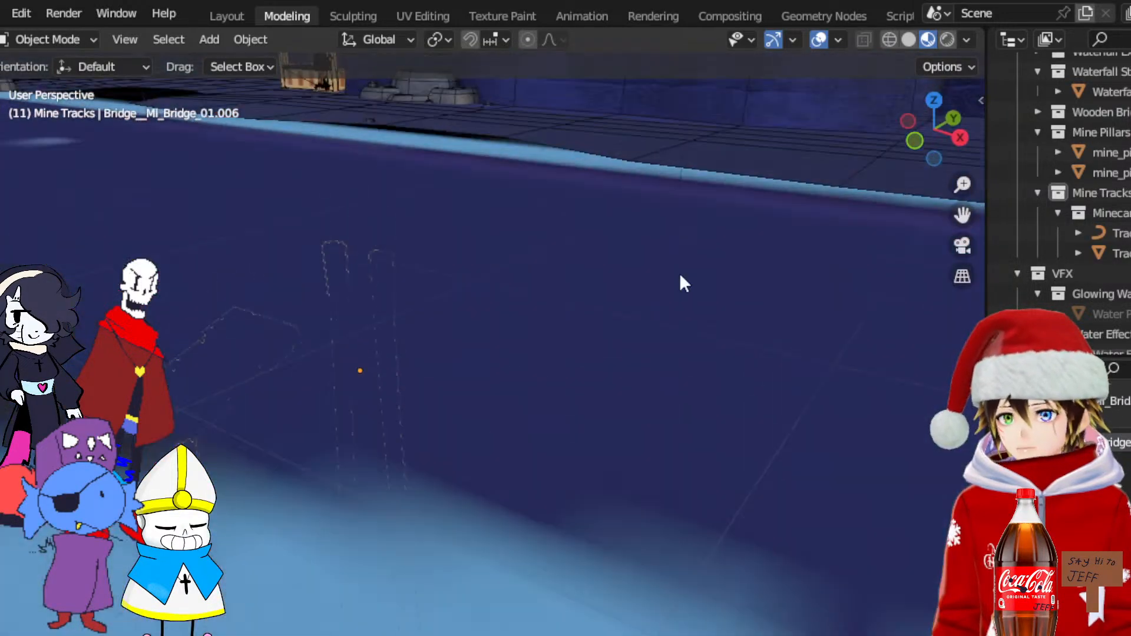
{"action": "scroll", "coordinate": [416, 238], "scroll_direction": "up", "scroll_amount": 4}
{"action": "left_click", "coordinate": [324, 114], "text": "shift"}
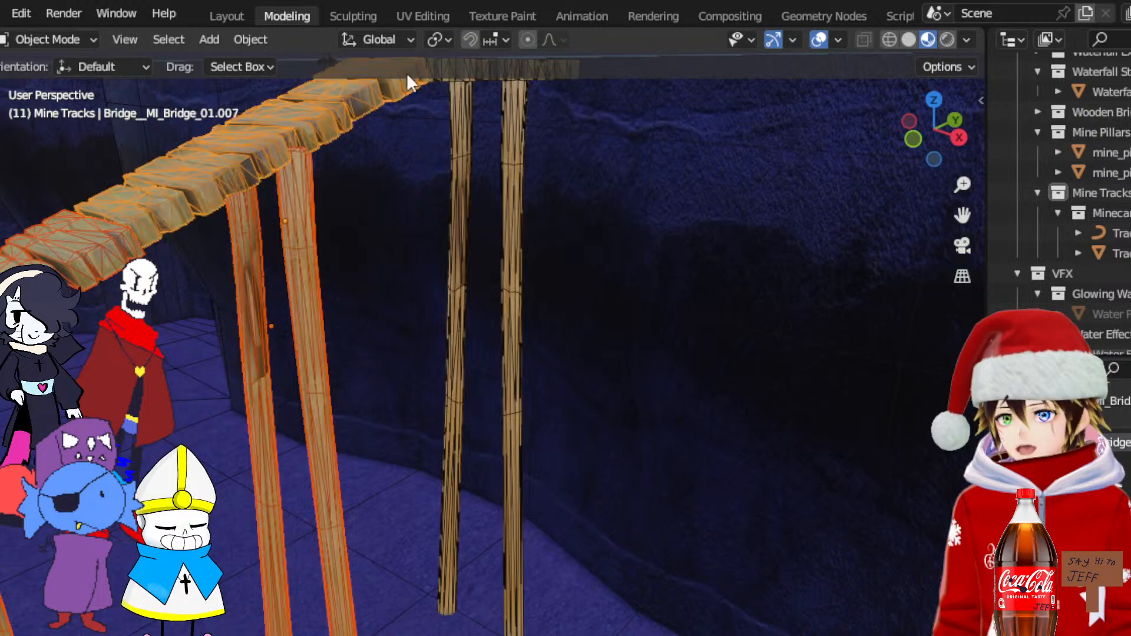
{"action": "middle_click_drag", "start_coordinate": [453, 116], "coordinate": [888, 184]}
{"action": "left_click", "coordinate": [421, 65], "text": "shift"}
{"action": "left_click", "coordinate": [435, 154], "text": "shift"}
{"action": "key", "text": "Delete"}
Delete the small cyan crystal on the edge of the walkway inside the tunnel
{"action": "left_click_drag", "start_coordinate": [959, 212], "coordinate": [947, 215]}
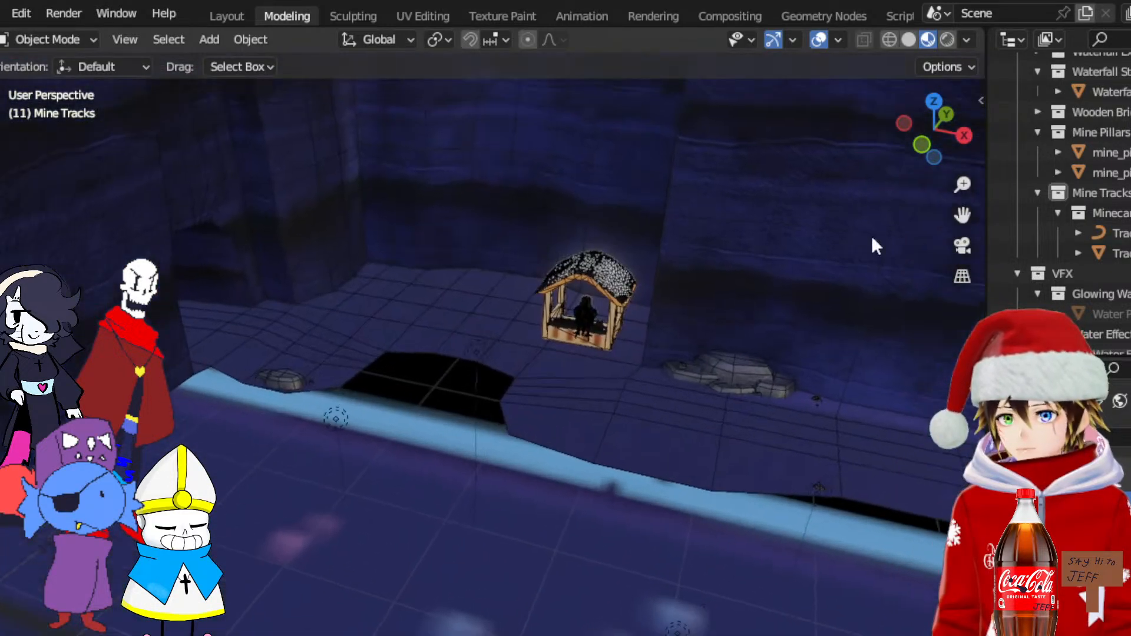
{"action": "scroll", "coordinate": [628, 330], "scroll_direction": "up", "scroll_amount": 3}
{"action": "middle_click_drag", "start_coordinate": [628, 330], "coordinate": [562, 346]}
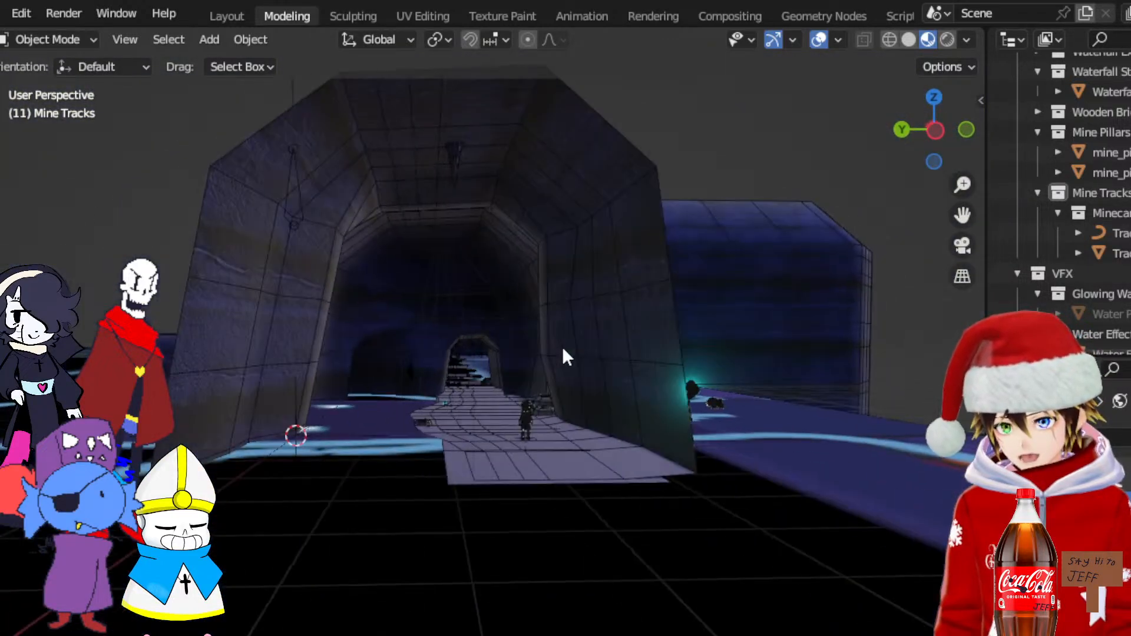
{"action": "scroll", "coordinate": [562, 346], "scroll_direction": "up", "scroll_amount": 4}
{"action": "scroll", "coordinate": [501, 302], "scroll_direction": "up", "scroll_amount": 2}
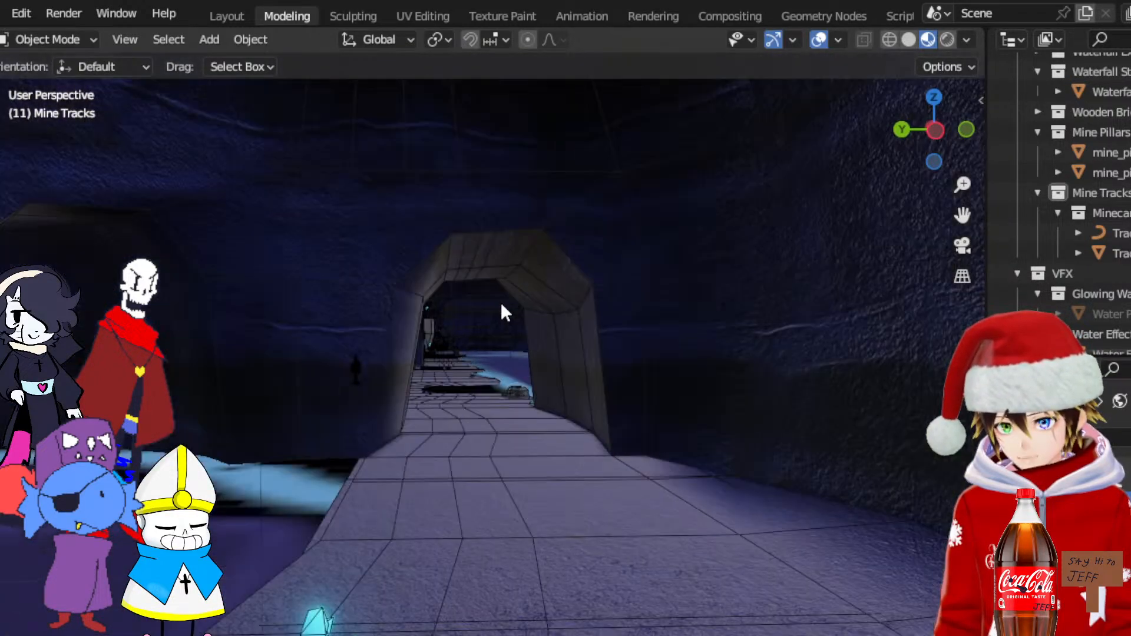
{"action": "scroll", "coordinate": [469, 394], "scroll_direction": "down", "scroll_amount": 1}
{"action": "left_click", "coordinate": [401, 480]}
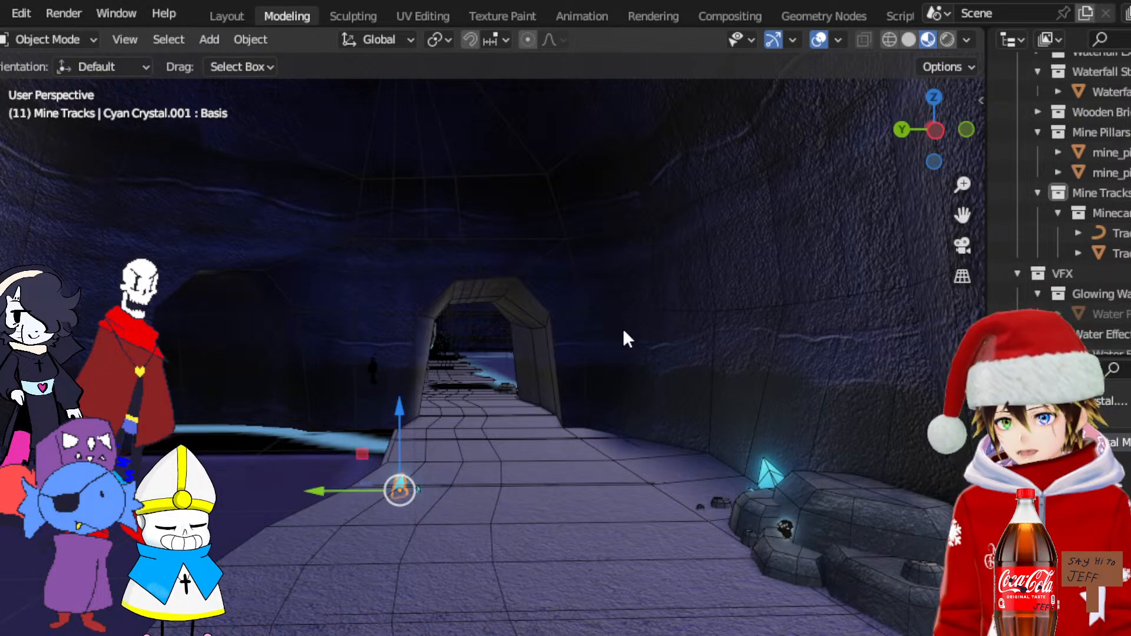
{"action": "scroll", "coordinate": [623, 328], "scroll_direction": "up", "scroll_amount": 2}
{"action": "middle_click_drag", "start_coordinate": [674, 228], "coordinate": [614, 260]}
{"action": "scroll", "coordinate": [613, 259], "scroll_direction": "down", "scroll_amount": 3}
{"action": "middle_click_drag", "start_coordinate": [709, 295], "coordinate": [425, 298]}
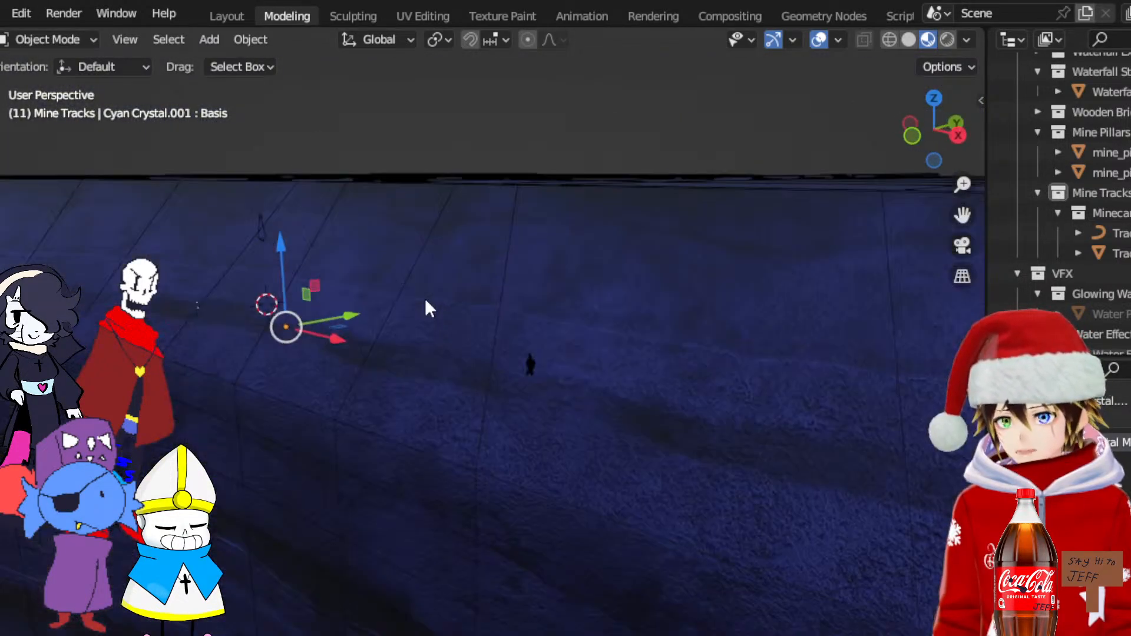
{"action": "scroll", "coordinate": [589, 344], "scroll_direction": "up", "scroll_amount": 3}
{"action": "middle_click_drag", "start_coordinate": [529, 349], "coordinate": [387, 333]}
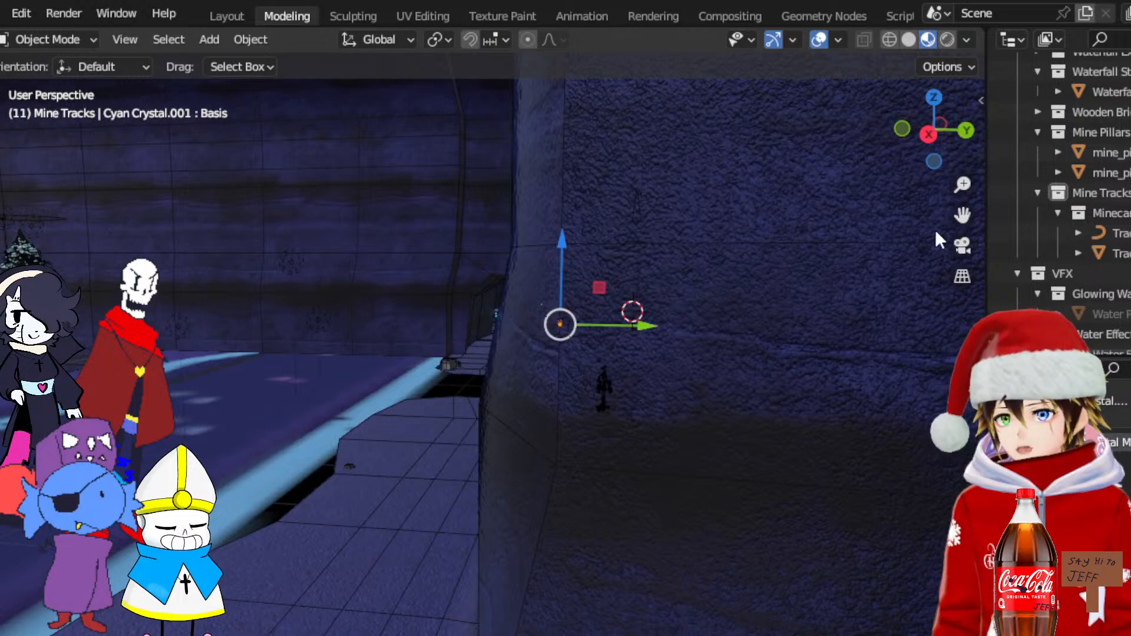
{"action": "scroll", "coordinate": [840, 282], "scroll_direction": "down", "scroll_amount": 5}
{"action": "key", "text": "Delete"}
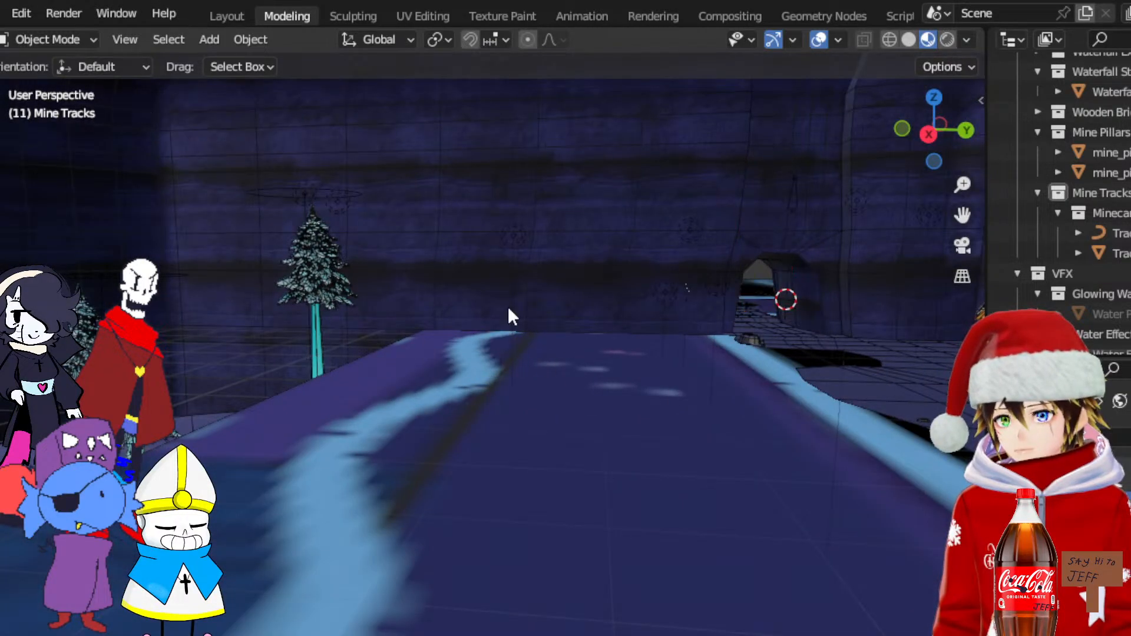
Delete the leftover point lights around the river near the small wooden stall
{"action": "left_click", "coordinate": [688, 231]}
{"action": "middle_click_drag", "start_coordinate": [657, 282], "coordinate": [737, 312]}
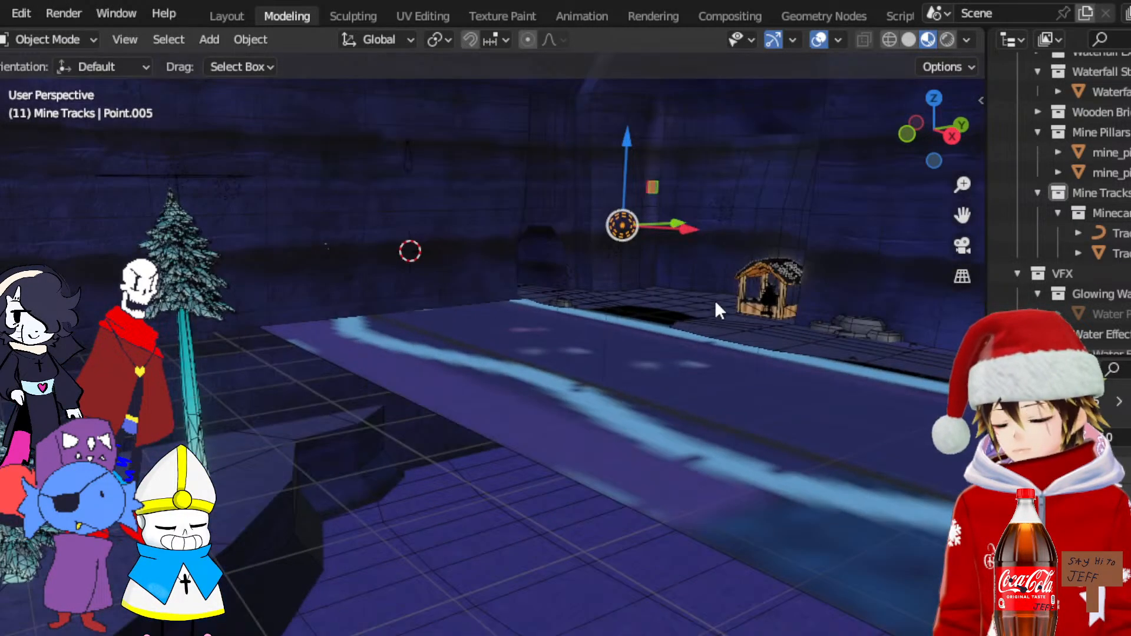
{"action": "key", "text": "Delete"}
{"action": "middle_click_drag", "start_coordinate": [803, 232], "coordinate": [653, 318], "text": "shift"}
{"action": "left_click", "coordinate": [653, 441]}
{"action": "left_click", "coordinate": [472, 383]}
{"action": "key", "text": "Delete"}
{"action": "middle_click_drag", "start_coordinate": [472, 384], "coordinate": [344, 331]}
{"action": "scroll", "coordinate": [344, 326], "scroll_direction": "down", "scroll_amount": 4}
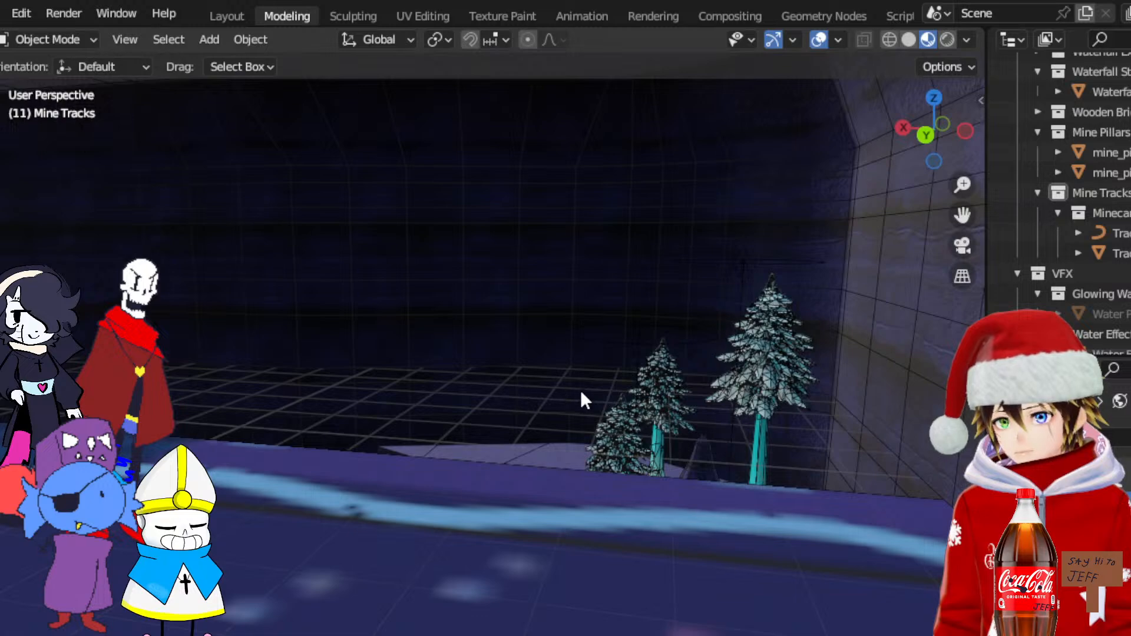
Select the point light beside the pine trees and examine the grove in Rendered shading
{"action": "left_click", "coordinate": [582, 393]}
{"action": "middle_click_drag", "start_coordinate": [235, 371], "coordinate": [781, 117]}
{"action": "left_click", "coordinate": [946, 40]}
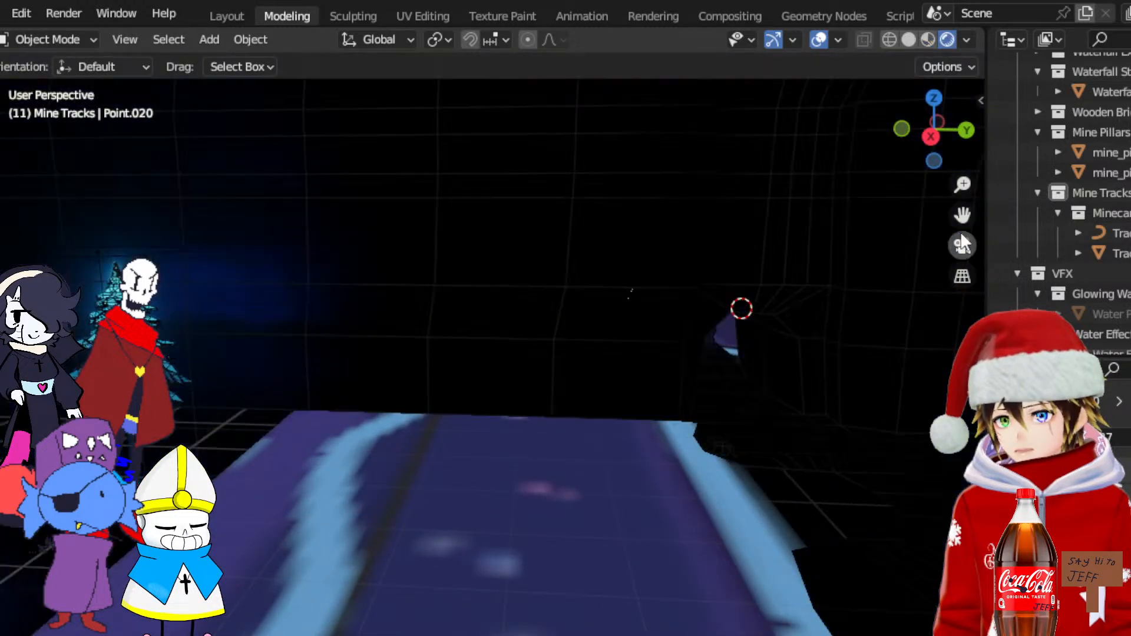
{"action": "mouse_move", "coordinate": [962, 215]}
{"action": "left_mouse_down"}
{"action": "mouse_move", "coordinate": [1097, 194]}
{"action": "mouse_move", "coordinate": [1128, 175]}
{"action": "left_mouse_up"}
{"action": "middle_click_drag", "start_coordinate": [630, 313], "coordinate": [487, 306]}
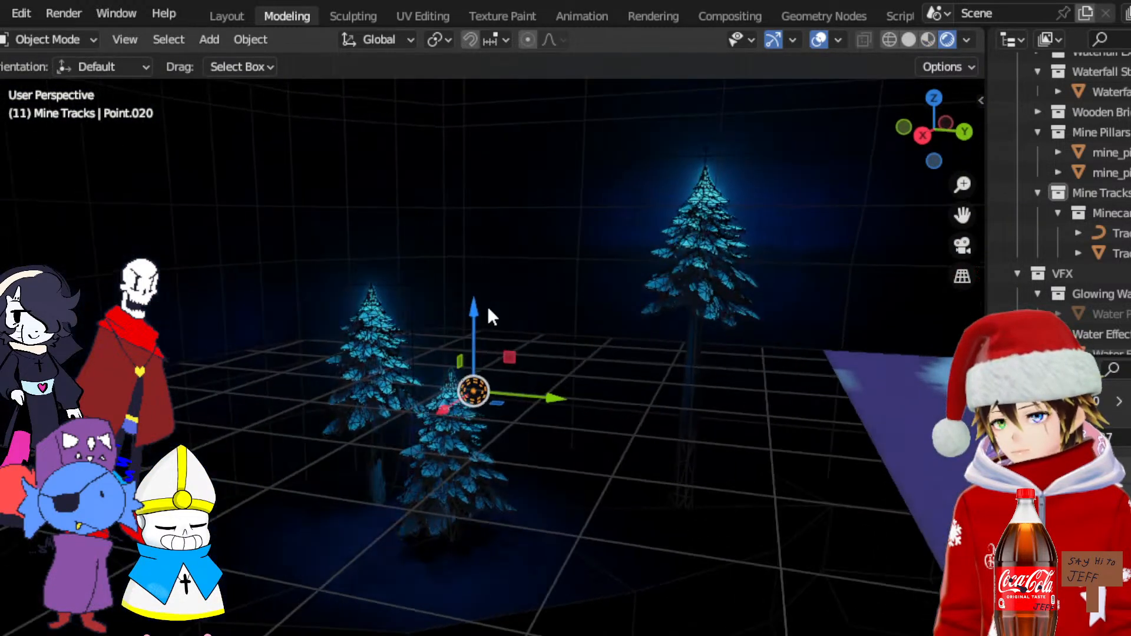
{"action": "left_click", "coordinate": [487, 306]}
{"action": "key", "text": "ctrl+z"}
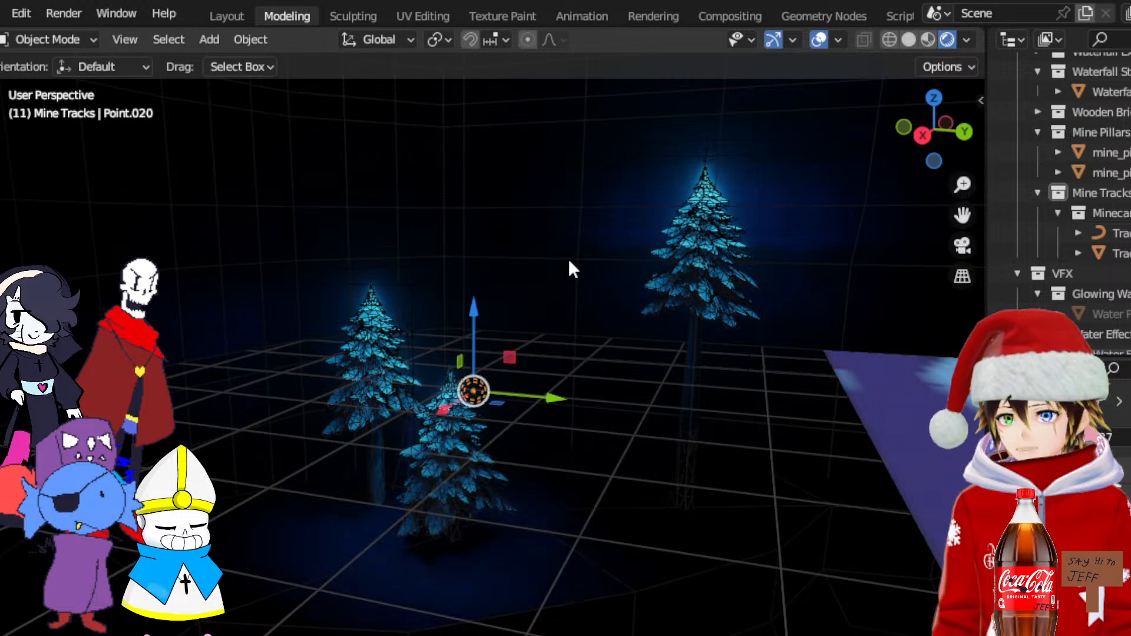
Inspect the rendered pine trees with viewport overlays hidden, and return to Material Preview shading
{"action": "left_click", "coordinate": [819, 40]}
{"action": "middle_click_drag", "start_coordinate": [536, 245], "coordinate": [540, 243]}
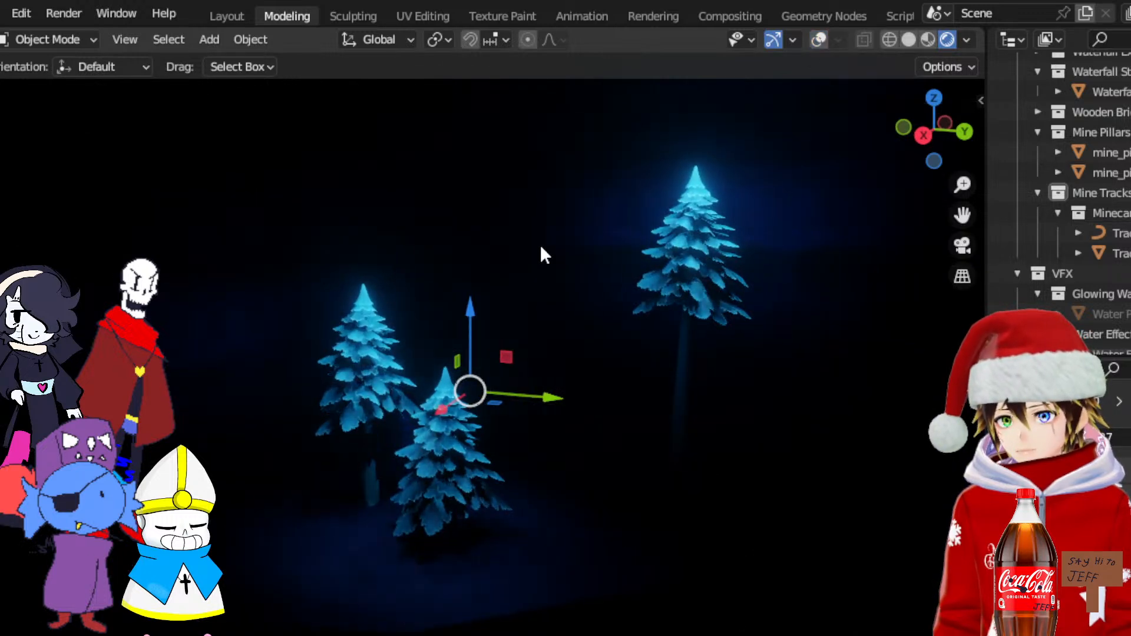
{"action": "scroll", "coordinate": [540, 244], "scroll_direction": "down", "scroll_amount": 2}
{"action": "middle_click_drag", "start_coordinate": [465, 327], "coordinate": [500, 331]}
{"action": "left_click", "coordinate": [928, 40]}
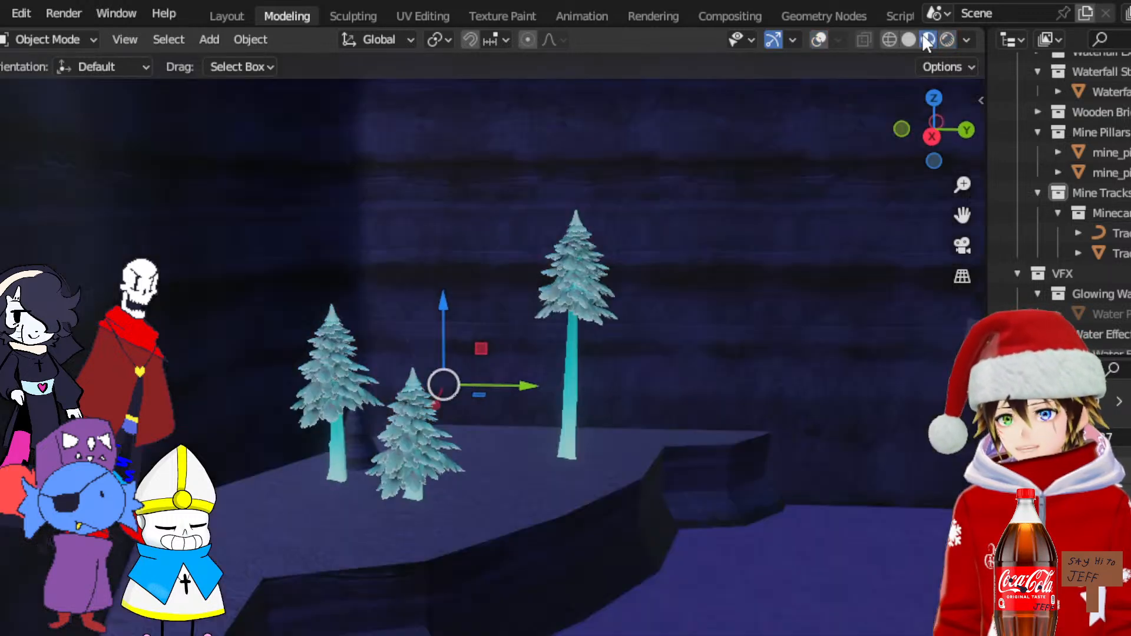
Examine the untextured tunnel room with the curved rail tracks and turn the viewport overlays back on
{"action": "scroll", "coordinate": [601, 248], "scroll_direction": "up", "scroll_amount": 5}
{"action": "middle_click_drag", "start_coordinate": [601, 247], "coordinate": [768, 272]}
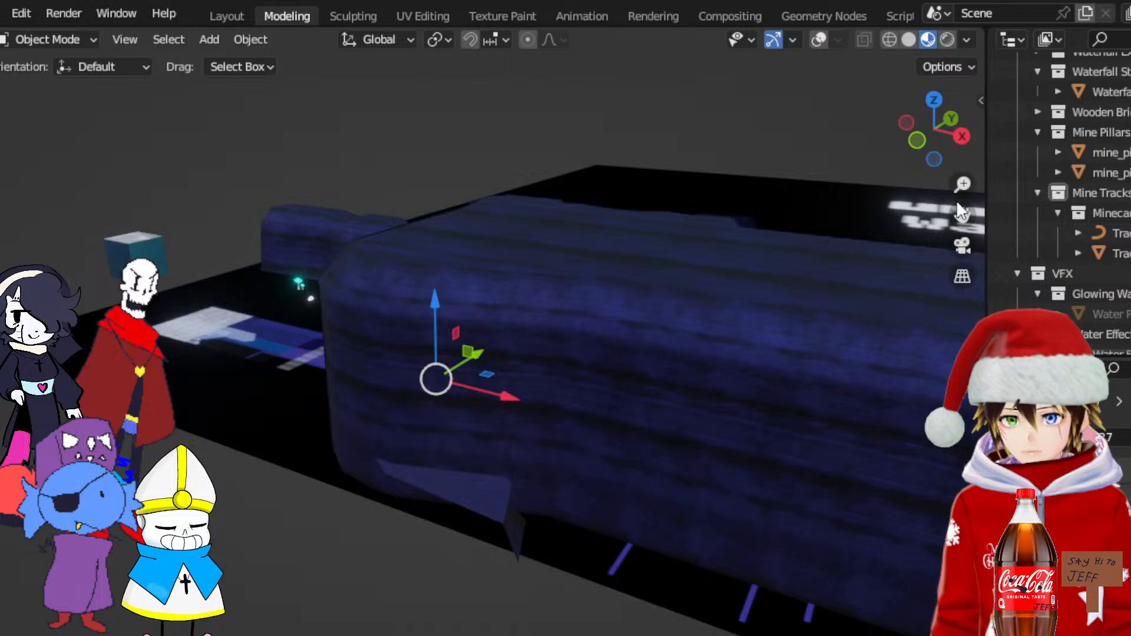
{"action": "left_click_drag", "start_coordinate": [962, 215], "coordinate": [884, 216]}
{"action": "middle_click_drag", "start_coordinate": [577, 380], "coordinate": [664, 353]}
{"action": "scroll", "coordinate": [661, 346], "scroll_direction": "down", "scroll_amount": 12}
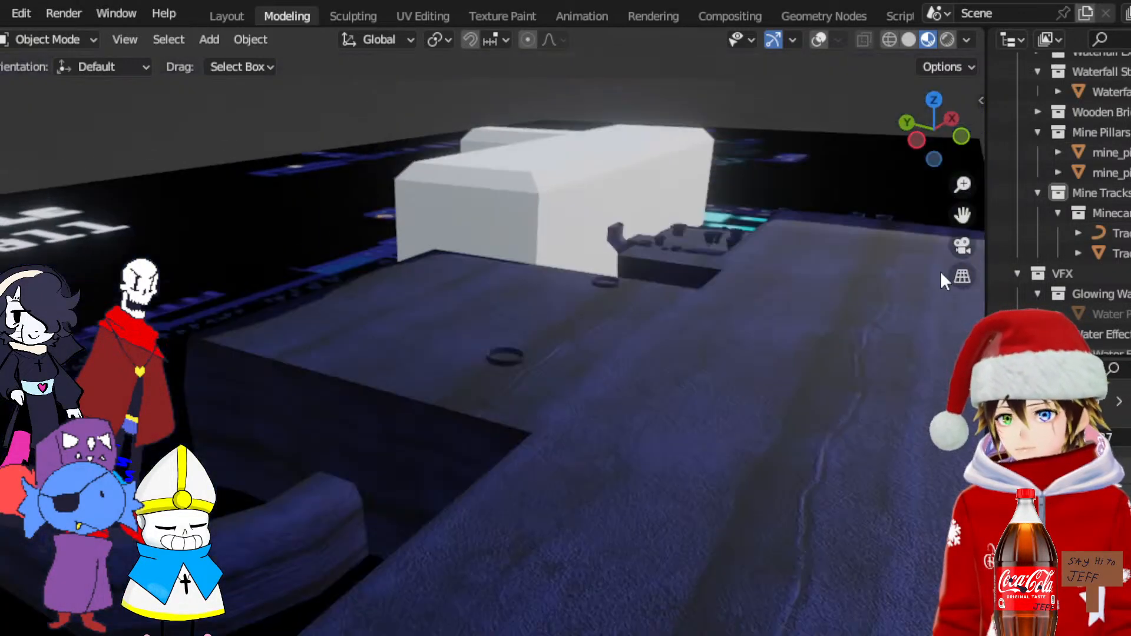
{"action": "middle_click_drag", "start_coordinate": [942, 280], "coordinate": [308, 285]}
{"action": "middle_click_drag", "start_coordinate": [958, 221], "coordinate": [607, 272]}
{"action": "scroll", "coordinate": [656, 266], "scroll_direction": "up", "scroll_amount": 5}
{"action": "scroll", "coordinate": [612, 274], "scroll_direction": "up", "scroll_amount": 10}
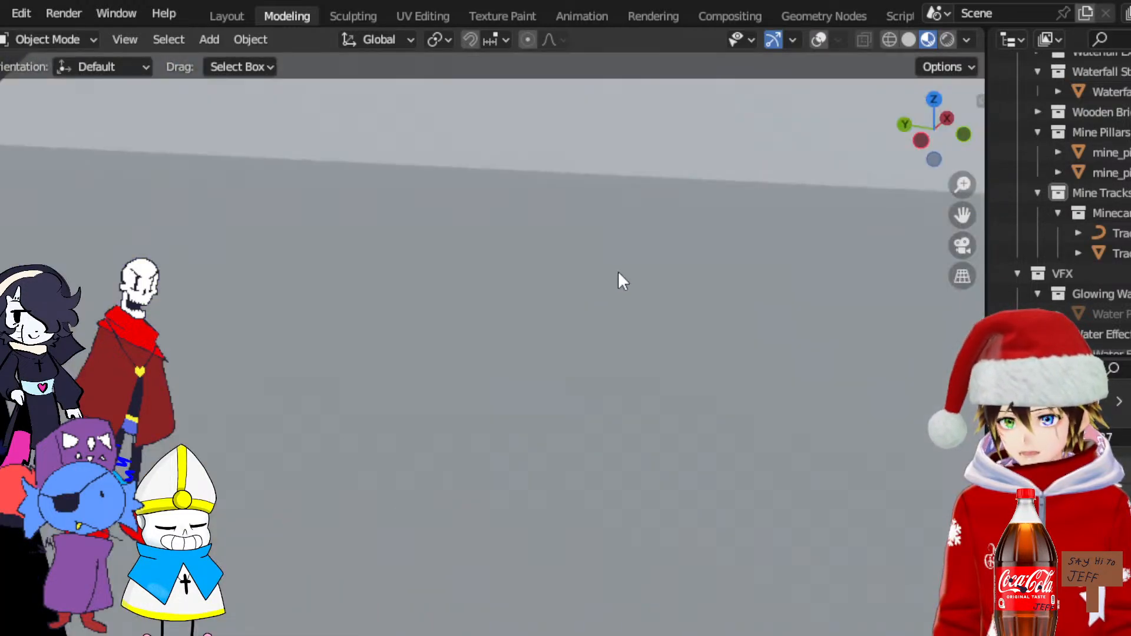
{"action": "scroll", "coordinate": [696, 391], "scroll_direction": "down", "scroll_amount": 5}
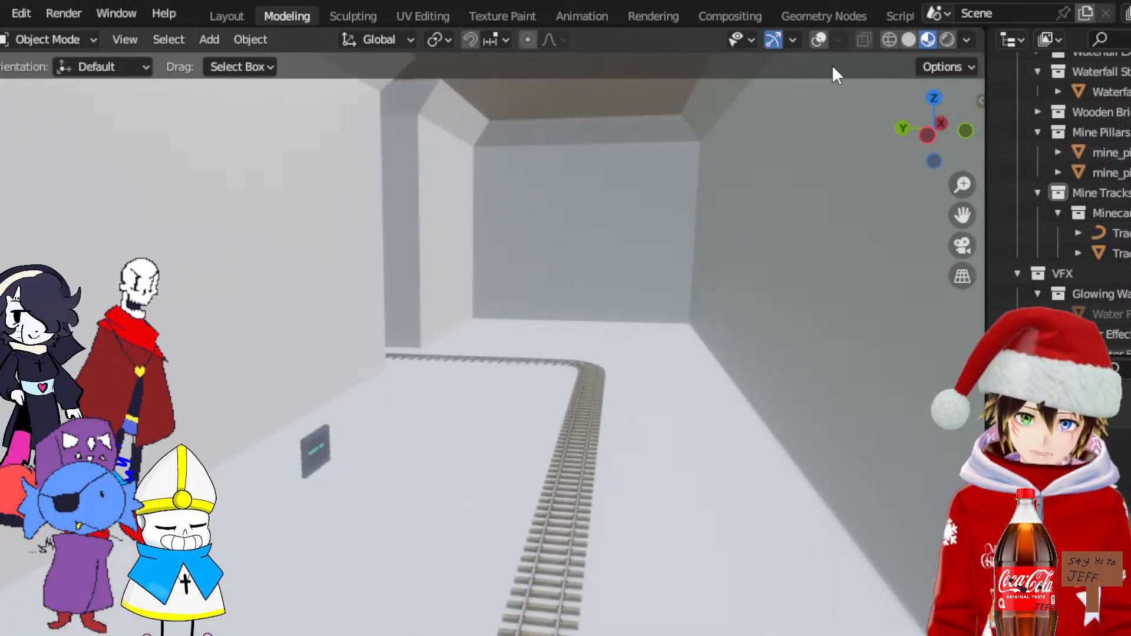
{"action": "left_click", "coordinate": [819, 39]}
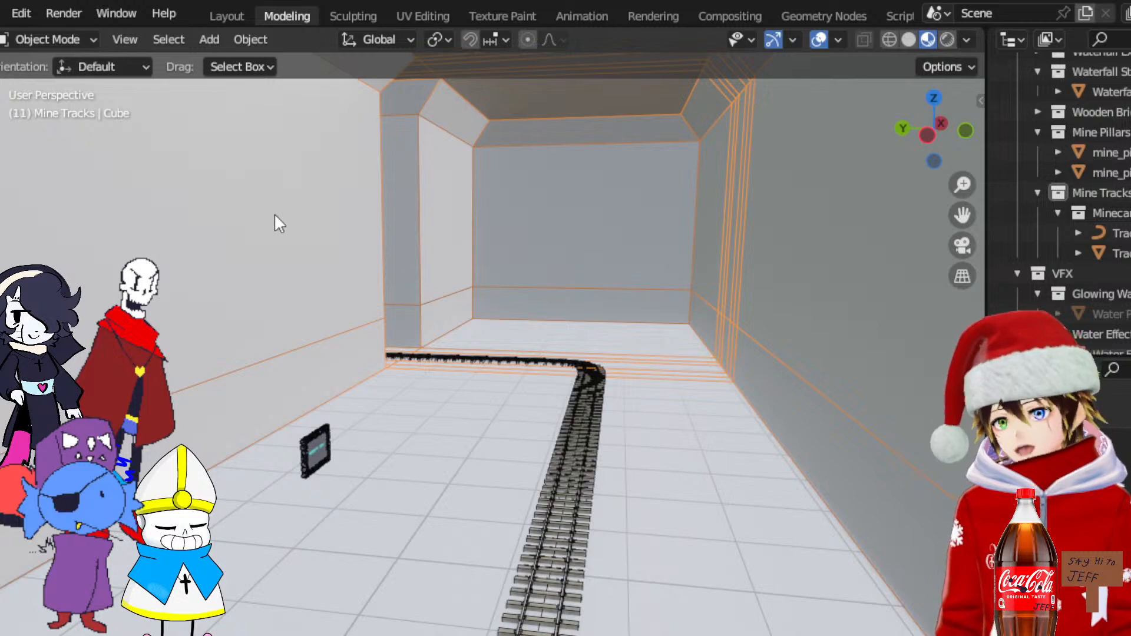
{"action": "scroll", "coordinate": [511, 395], "scroll_direction": "up", "scroll_amount": 1}
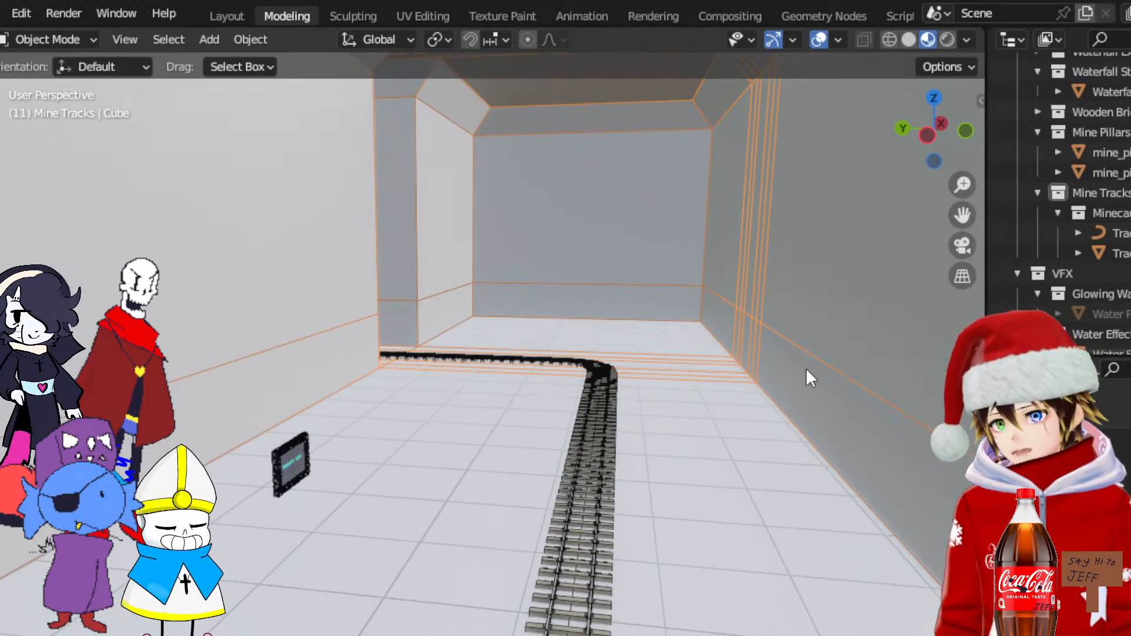
Assign the existing waterfall floor material to the untextured tunnel room mesh
{"action": "left_click_drag", "start_coordinate": [963, 215], "coordinate": [963, 118]}
{"action": "middle_click_drag", "start_coordinate": [773, 139], "coordinate": [794, 160], "text": "shift"}
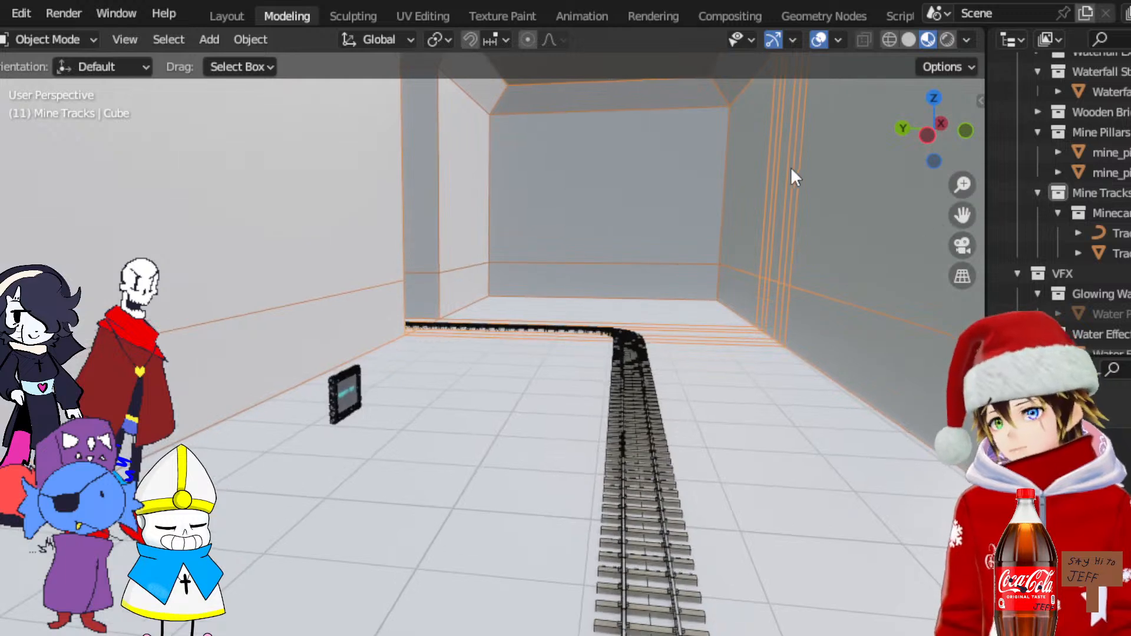
{"action": "left_click", "coordinate": [47, 39]}
{"action": "left_click", "coordinate": [47, 83]}
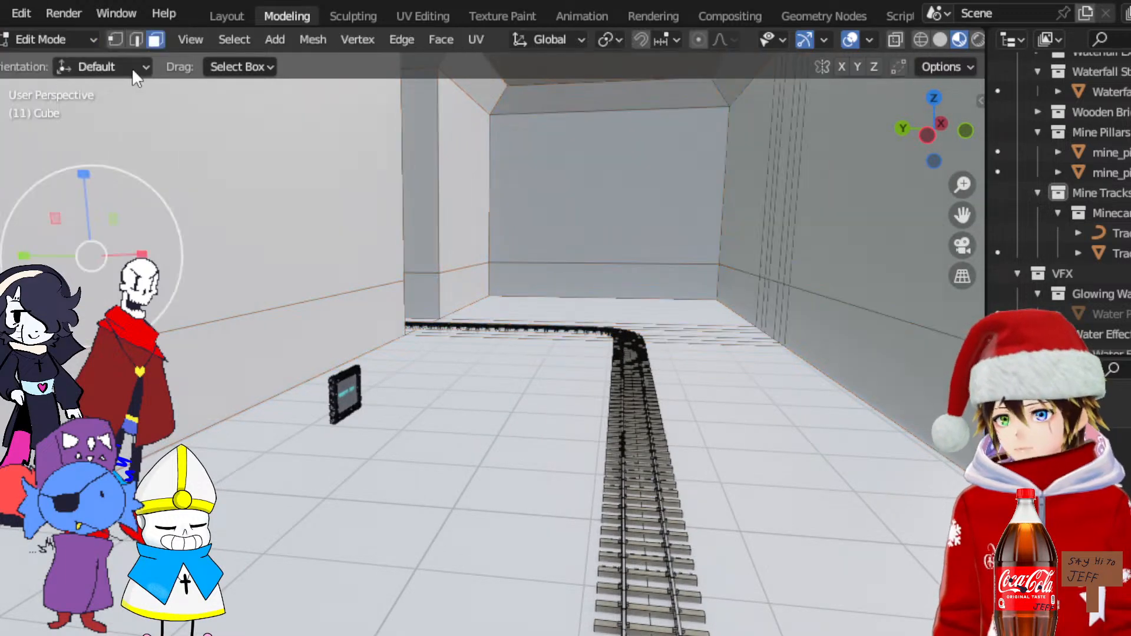
{"action": "left_click", "coordinate": [514, 418]}
{"action": "left_click", "coordinate": [79, 39]}
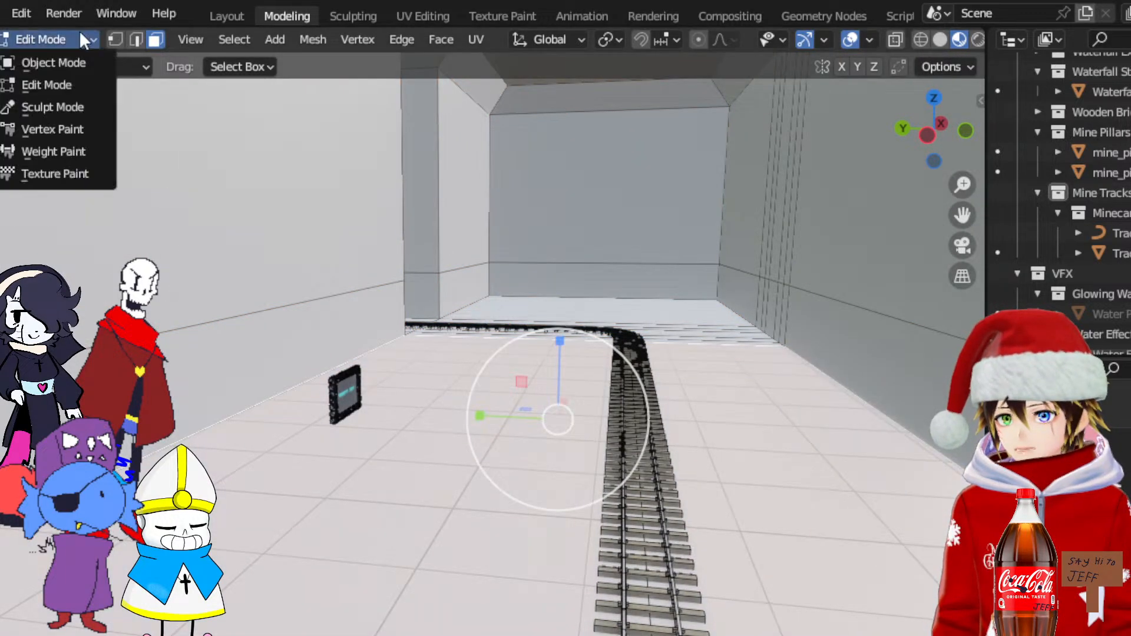
{"action": "left_click", "coordinate": [48, 61]}
{"action": "left_click", "coordinate": [1041, 508]}
{"action": "type", "text": "f"}
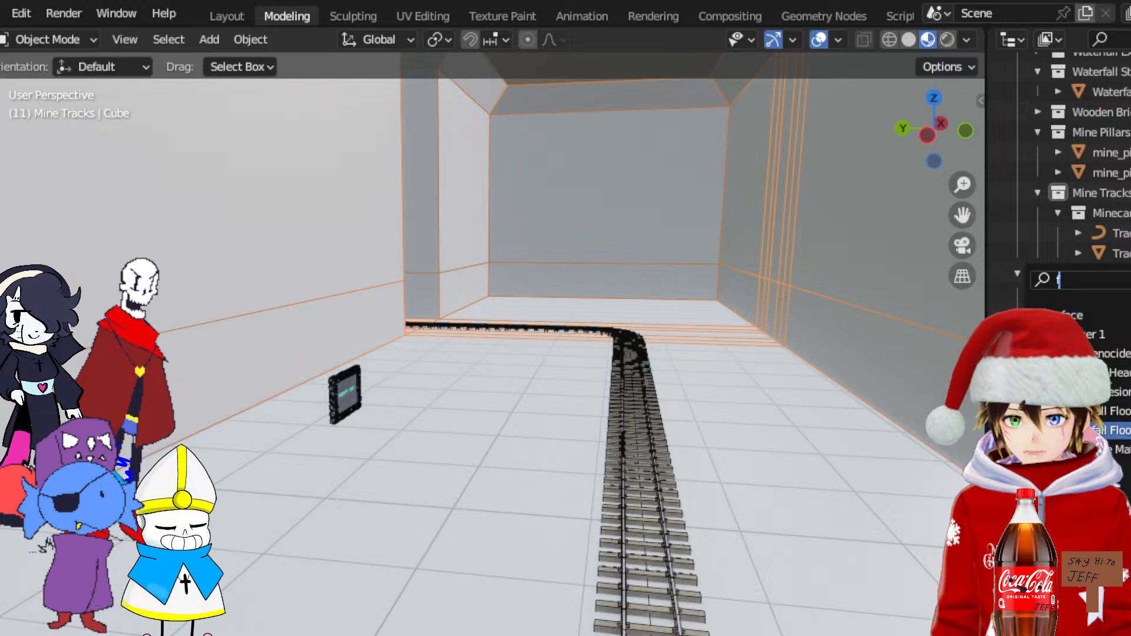
{"action": "left_click", "coordinate": [1110, 430]}
Enter Edit Mode on the tunnel mesh and select the floor faces under the tracks at the rock arch
{"action": "left_click", "coordinate": [82, 39]}
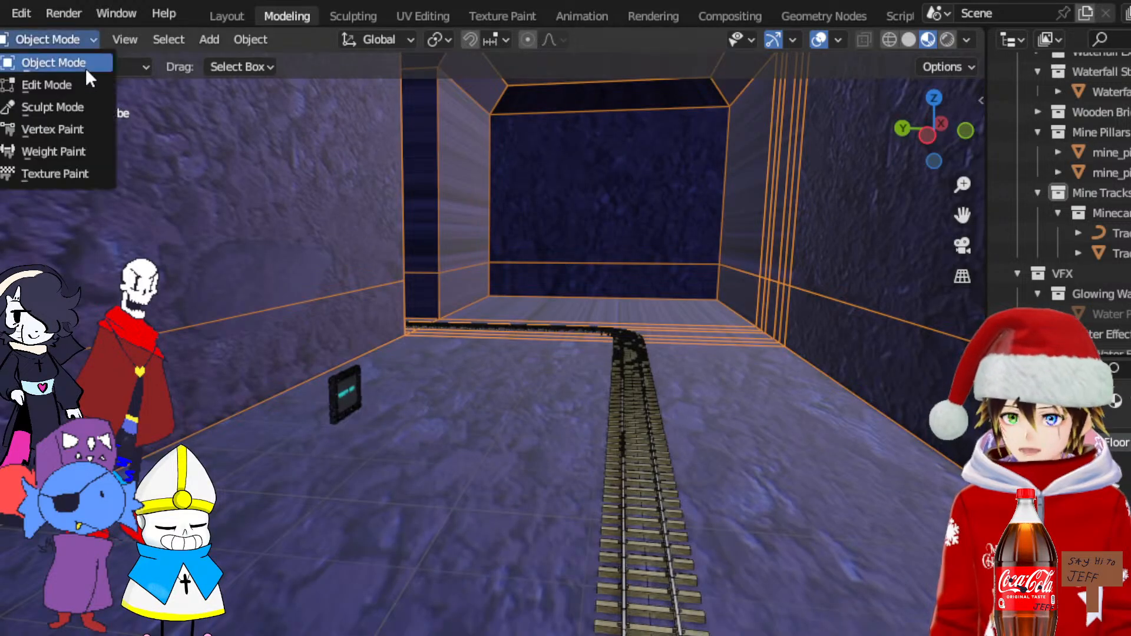
{"action": "left_click", "coordinate": [91, 77]}
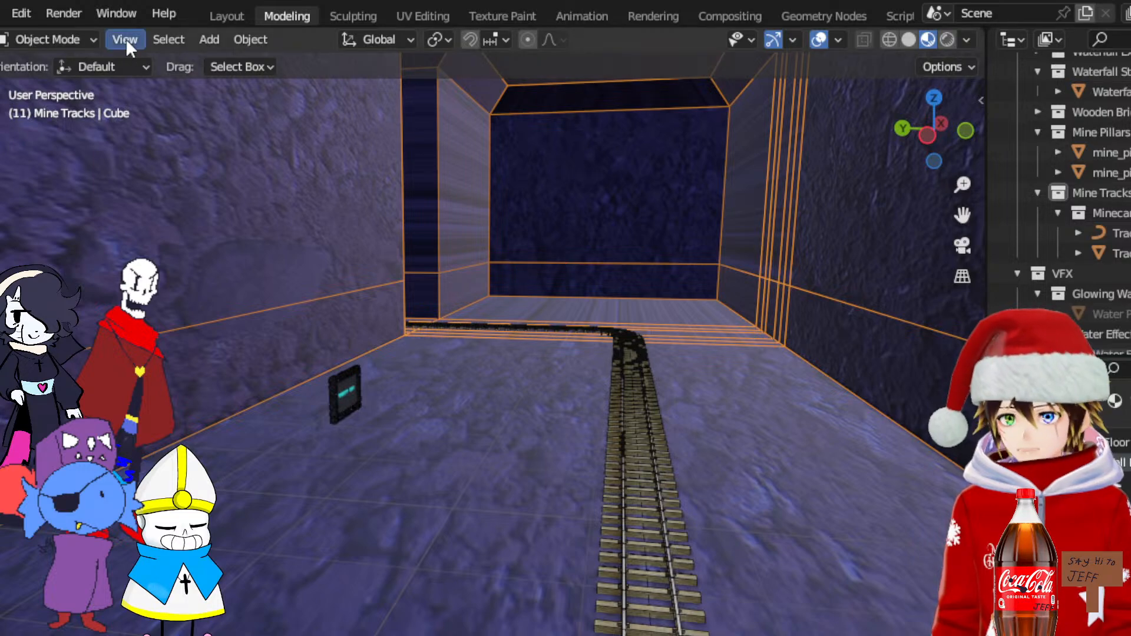
{"action": "left_click", "coordinate": [47, 40]}
{"action": "left_click", "coordinate": [67, 86]}
{"action": "middle_click_drag", "start_coordinate": [524, 460], "coordinate": [677, 464]}
{"action": "left_click", "coordinate": [583, 474]}
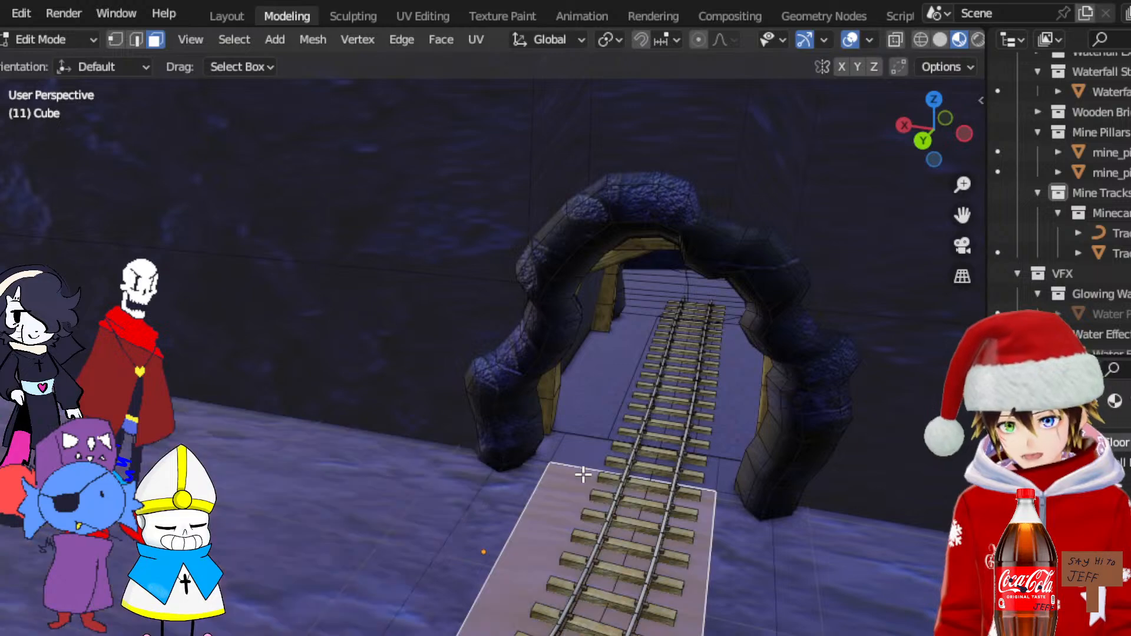
{"action": "left_click", "coordinate": [582, 454], "text": "shift"}
{"action": "middle_click_drag", "start_coordinate": [547, 491], "coordinate": [484, 494]}
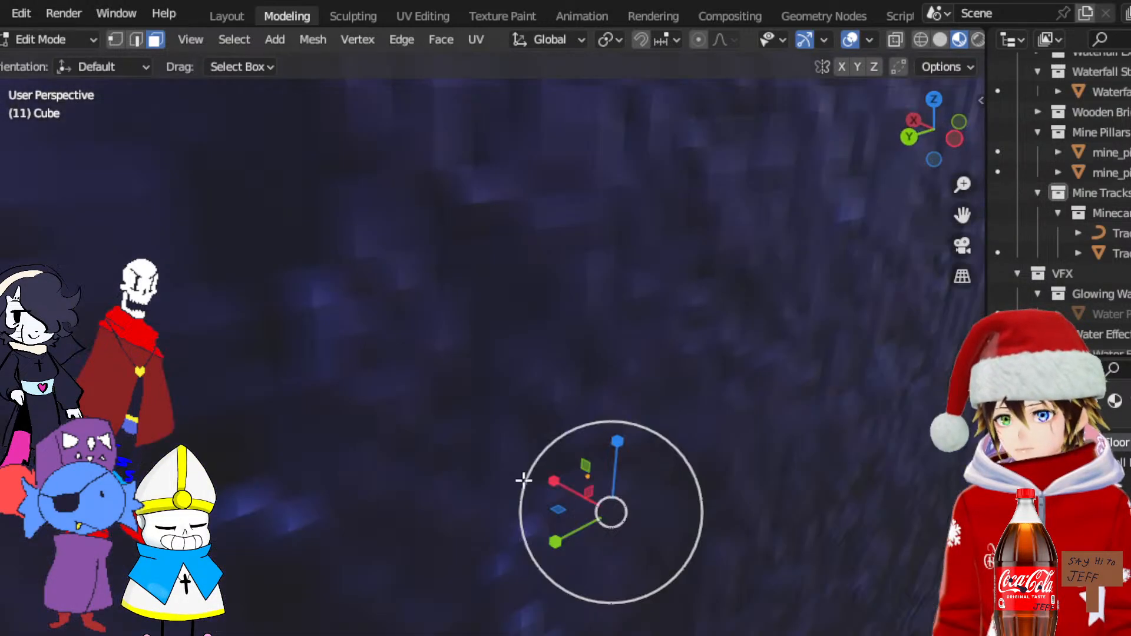
Box-select all floor faces of the tunnel in a wireframe left orthographic view
{"action": "left_click", "coordinate": [957, 146]}
{"action": "left_click", "coordinate": [920, 41]}
{"action": "scroll", "coordinate": [646, 467], "scroll_direction": "down", "scroll_amount": 5}
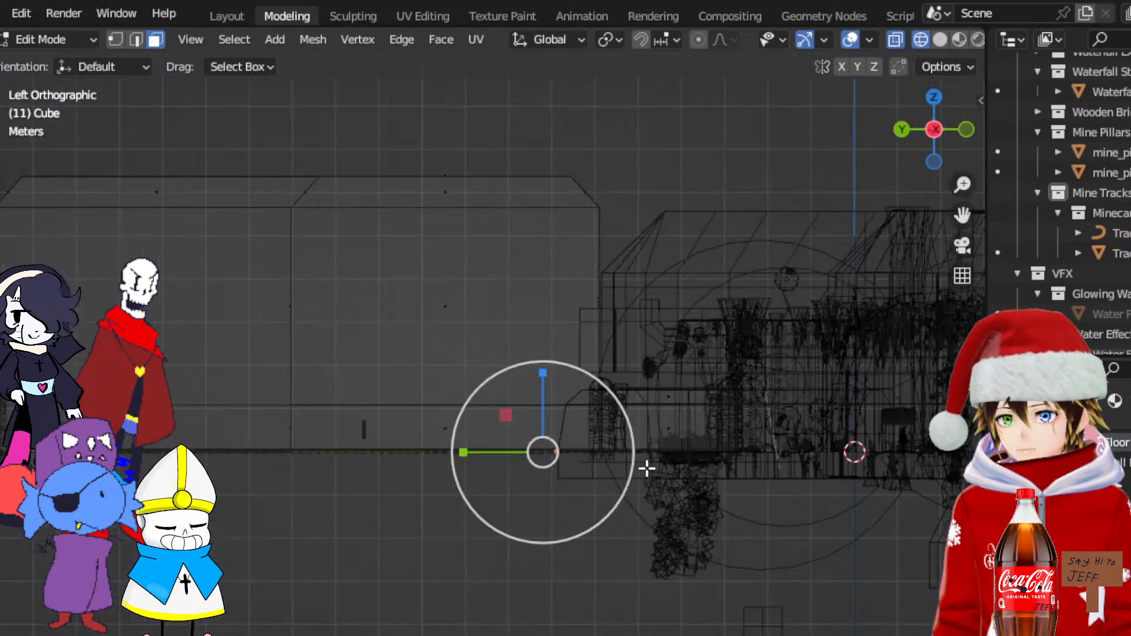
{"action": "scroll", "coordinate": [730, 538], "scroll_direction": "down", "scroll_amount": 2, "text": "shift"}
{"action": "left_click_drag", "start_coordinate": [730, 538], "coordinate": [112, 412]}
{"action": "middle_click_drag", "start_coordinate": [413, 412], "coordinate": [510, 383]}
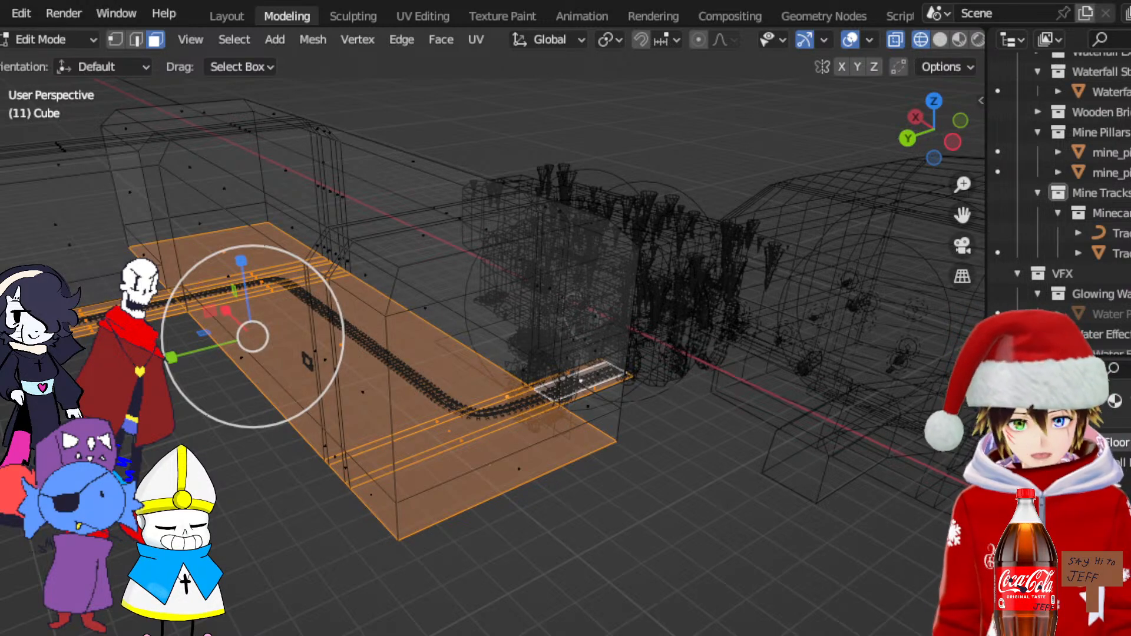
Try a Cube Projection unwrap on the selected tunnel floor faces
{"action": "middle_click_drag", "start_coordinate": [530, 312], "coordinate": [624, 339]}
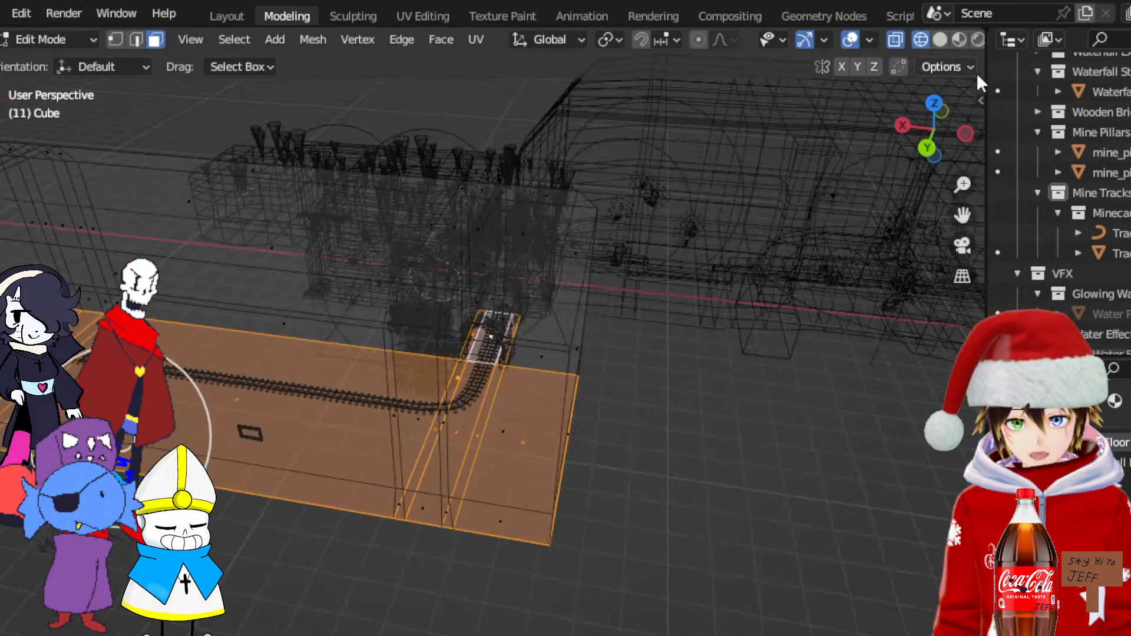
{"action": "left_click", "coordinate": [934, 97]}
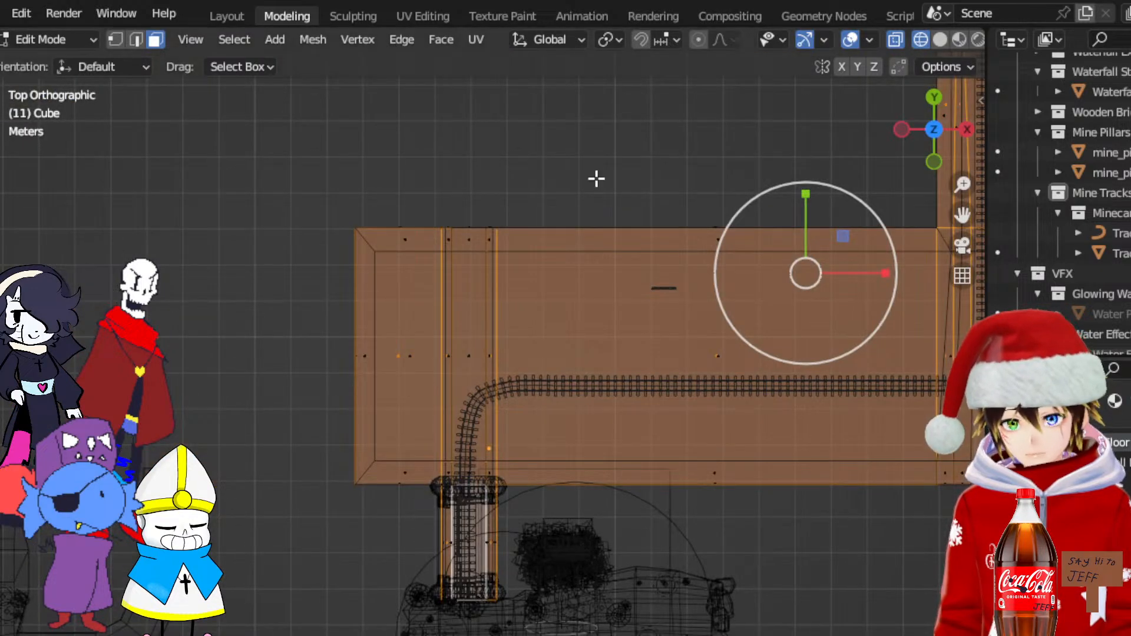
{"action": "left_click", "coordinate": [477, 40]}
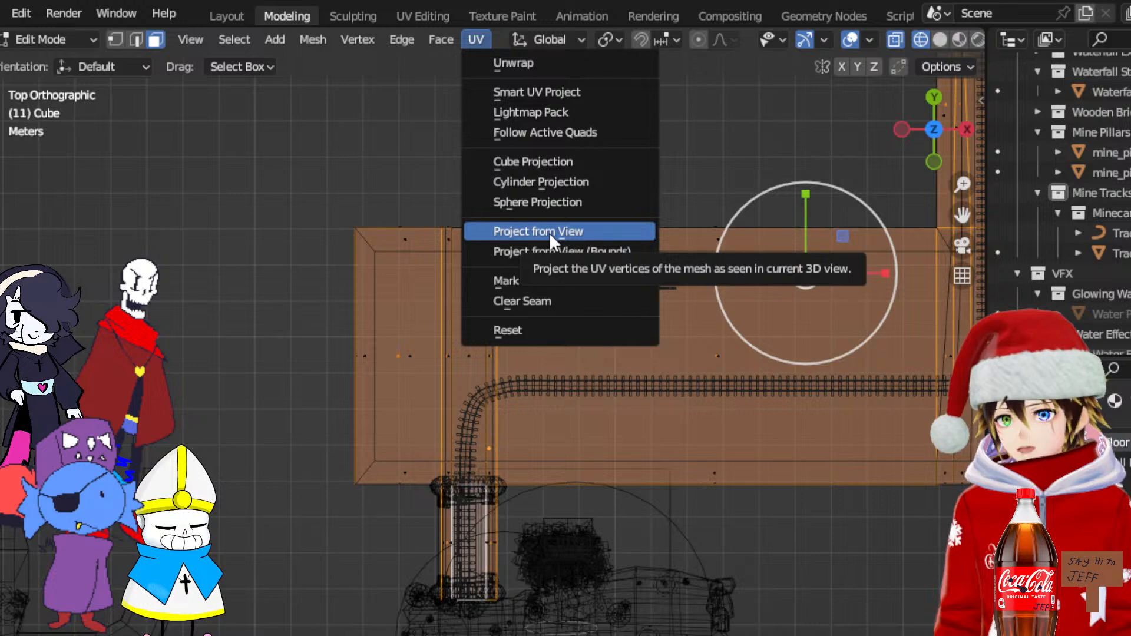
{"action": "left_click", "coordinate": [538, 162]}
{"action": "middle_click_drag", "start_coordinate": [538, 162], "coordinate": [599, 373]}
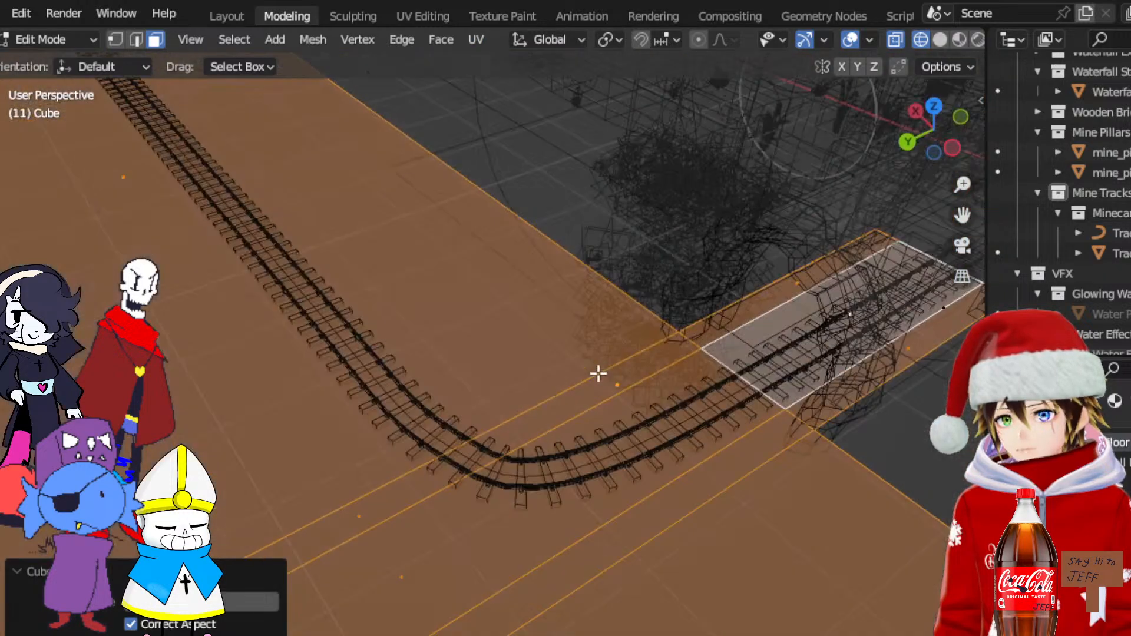
Unwrap the selected floor faces with Project from View from the top orthographic view
{"action": "left_click", "coordinate": [932, 112]}
{"action": "left_click", "coordinate": [478, 40]}
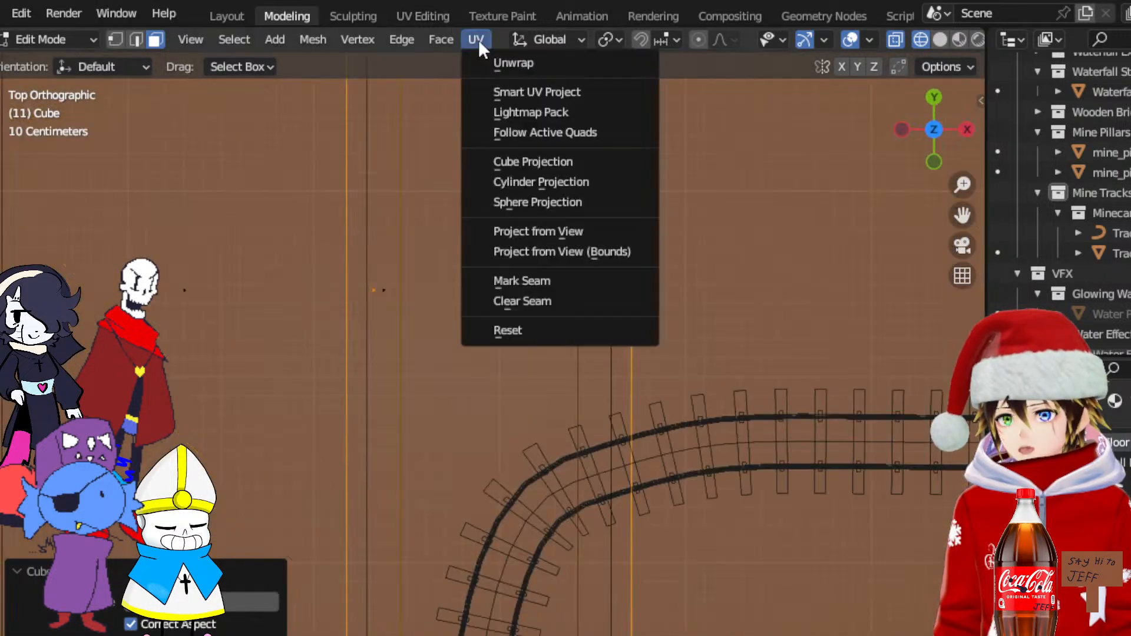
{"action": "left_click", "coordinate": [517, 229]}
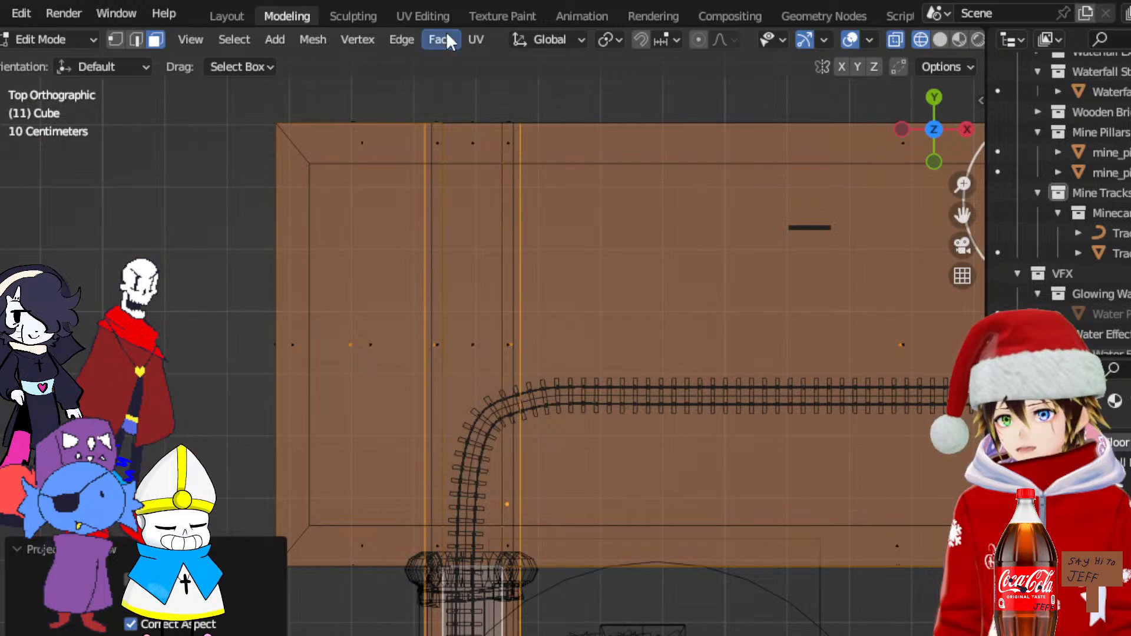
Select the whole floor UV layout in the UV Editing workspace and scale it up slightly, checking the texture at the track entrance
{"action": "left_click", "coordinate": [422, 16]}
{"action": "scroll", "coordinate": [373, 396], "scroll_direction": "down", "scroll_amount": 6}
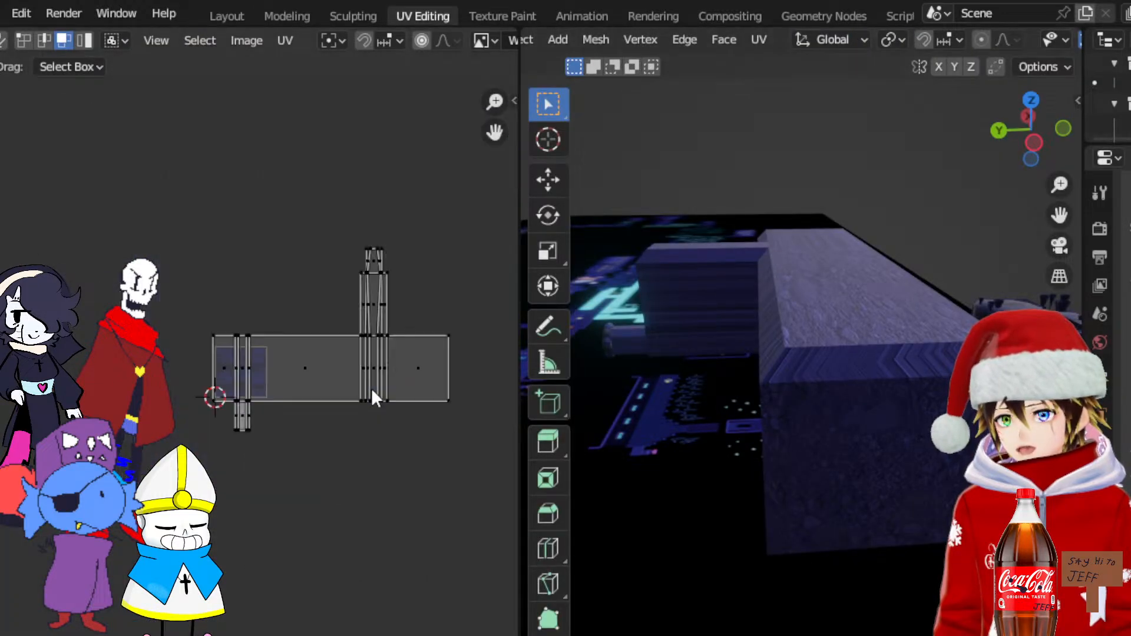
{"action": "left_click_drag", "start_coordinate": [456, 468], "coordinate": [71, 173]}
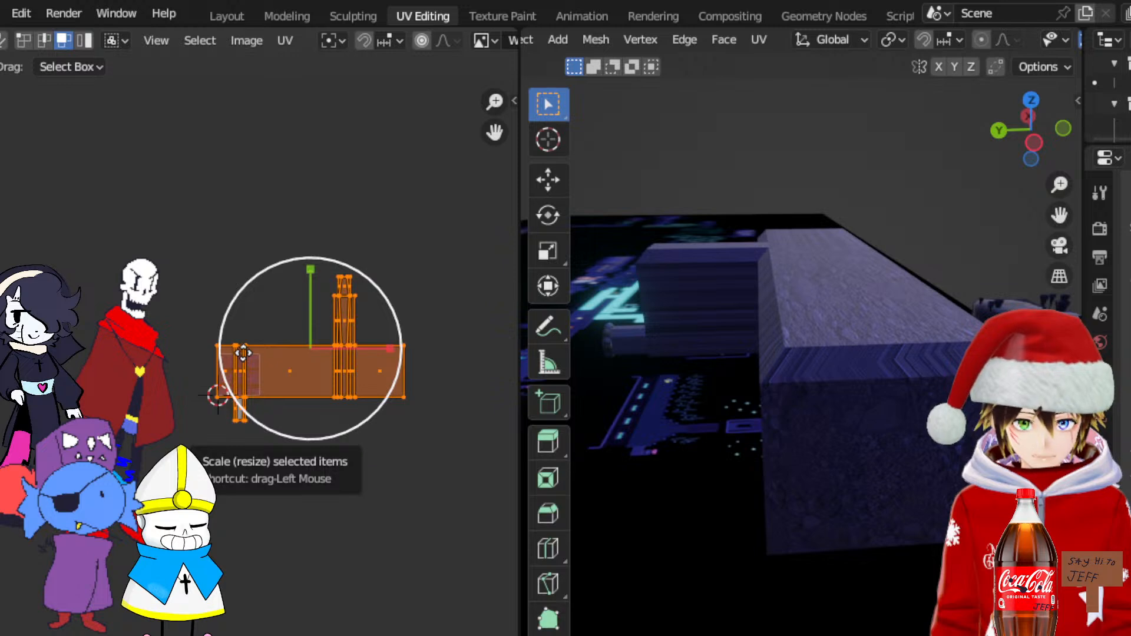
{"action": "middle_click_drag", "start_coordinate": [772, 386], "coordinate": [828, 386]}
{"action": "scroll", "coordinate": [828, 386], "scroll_direction": "up", "scroll_amount": 2}
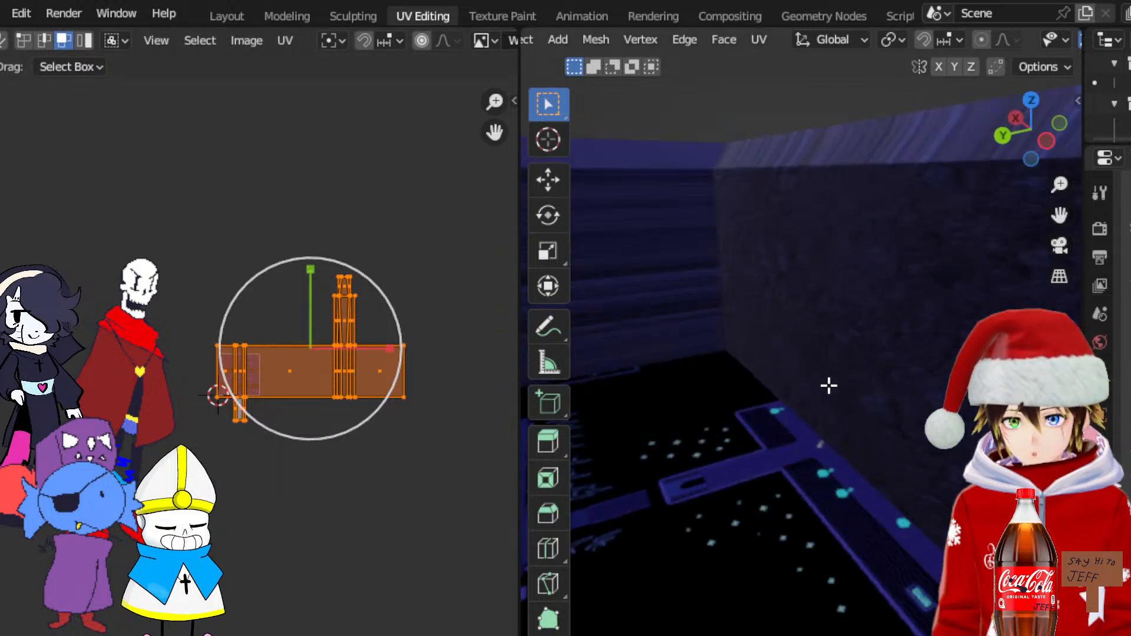
{"action": "left_click_drag", "start_coordinate": [1059, 215], "coordinate": [1119, 195]}
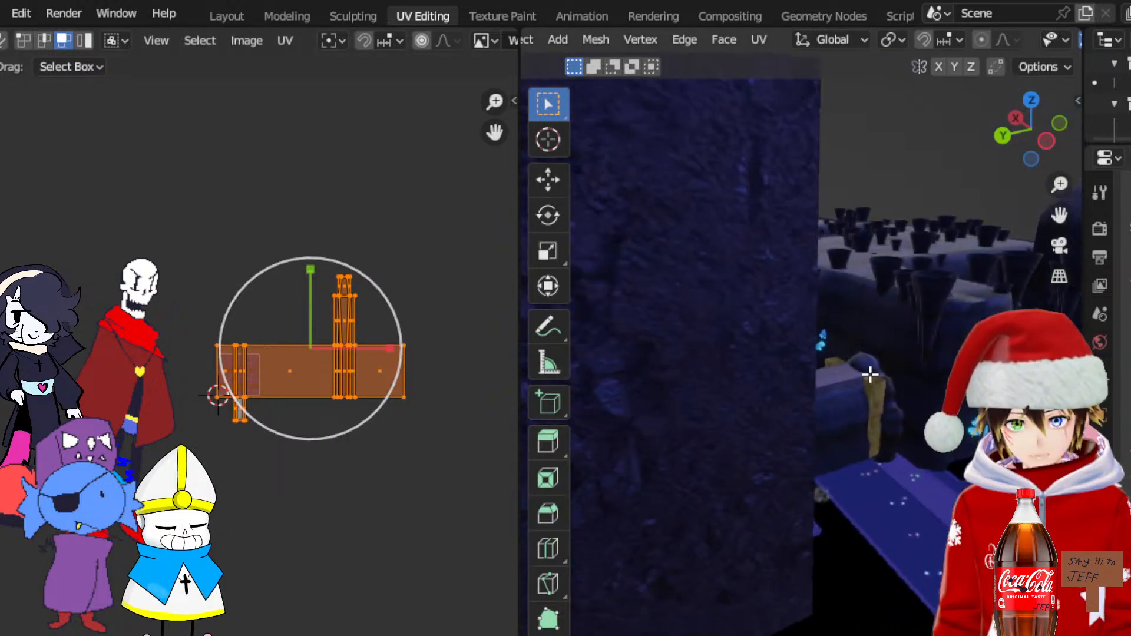
{"action": "middle_click_drag", "start_coordinate": [868, 374], "coordinate": [933, 377]}
{"action": "left_click_drag", "start_coordinate": [1059, 215], "coordinate": [977, 224]}
{"action": "scroll", "coordinate": [931, 314], "scroll_direction": "up", "scroll_amount": 3}
{"action": "scroll", "coordinate": [931, 314], "scroll_direction": "up", "scroll_amount": 3}
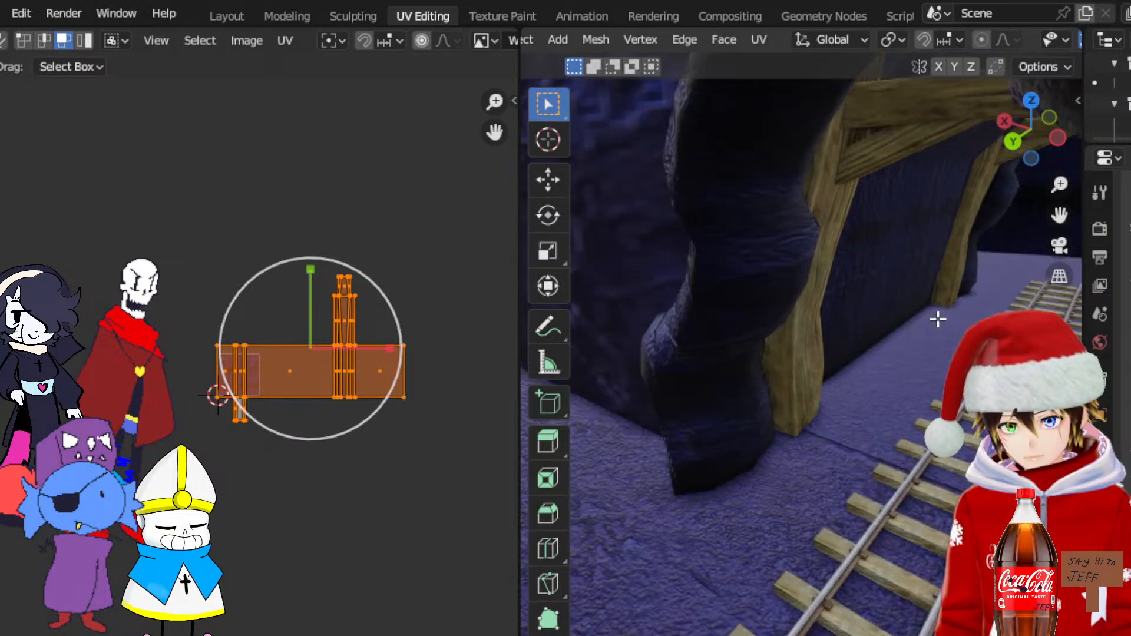
{"action": "scroll", "coordinate": [930, 317], "scroll_direction": "up", "scroll_amount": 3}
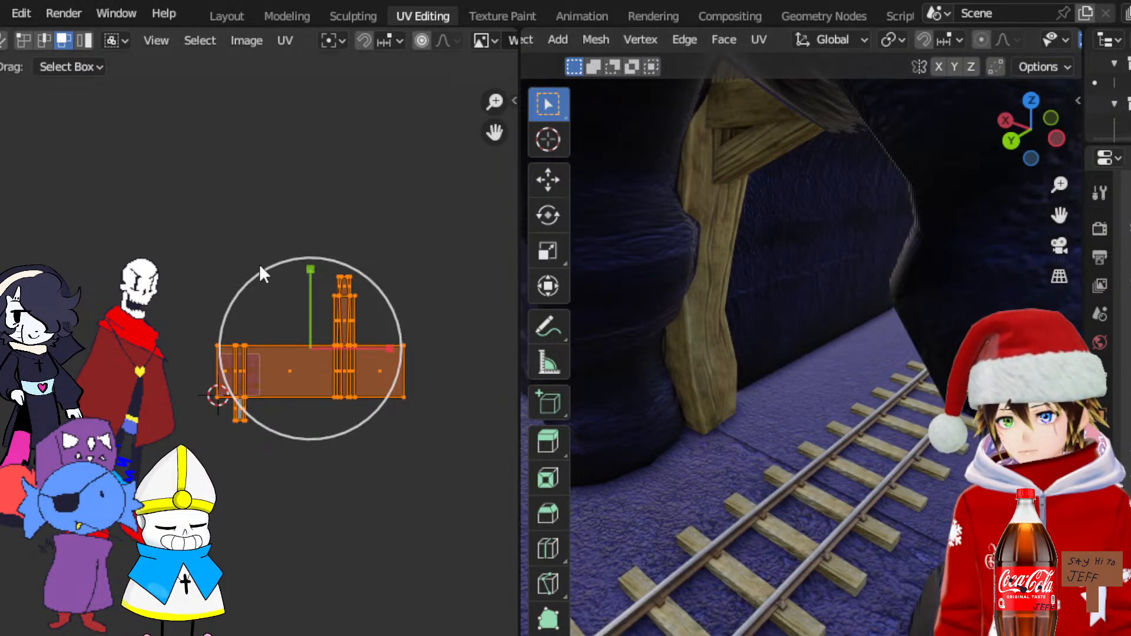
{"action": "key", "text": "s"}
{"action": "left_click", "coordinate": [394, 305]}
Check the floor texture along the curved tracks and scale the floor UVs up by a factor of about 3.02
{"action": "middle_click_drag", "start_coordinate": [785, 443], "coordinate": [581, 475]}
{"action": "left_click_drag", "start_coordinate": [1059, 216], "coordinate": [1116, 213]}
{"action": "middle_click_drag", "start_coordinate": [1001, 277], "coordinate": [834, 254]}
{"action": "scroll", "coordinate": [835, 255], "scroll_direction": "up", "scroll_amount": 3}
{"action": "middle_click_drag", "start_coordinate": [872, 330], "coordinate": [932, 331]}
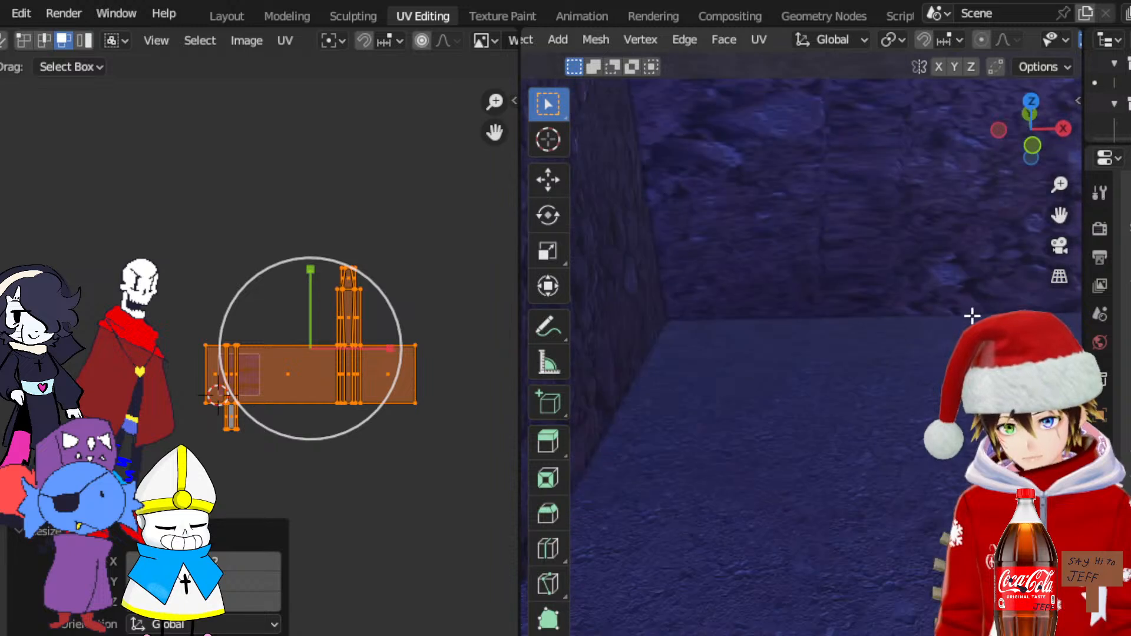
{"action": "left_click_drag", "start_coordinate": [1060, 216], "coordinate": [1107, 459]}
{"action": "left_click_drag", "start_coordinate": [1059, 216], "coordinate": [1058, 258]}
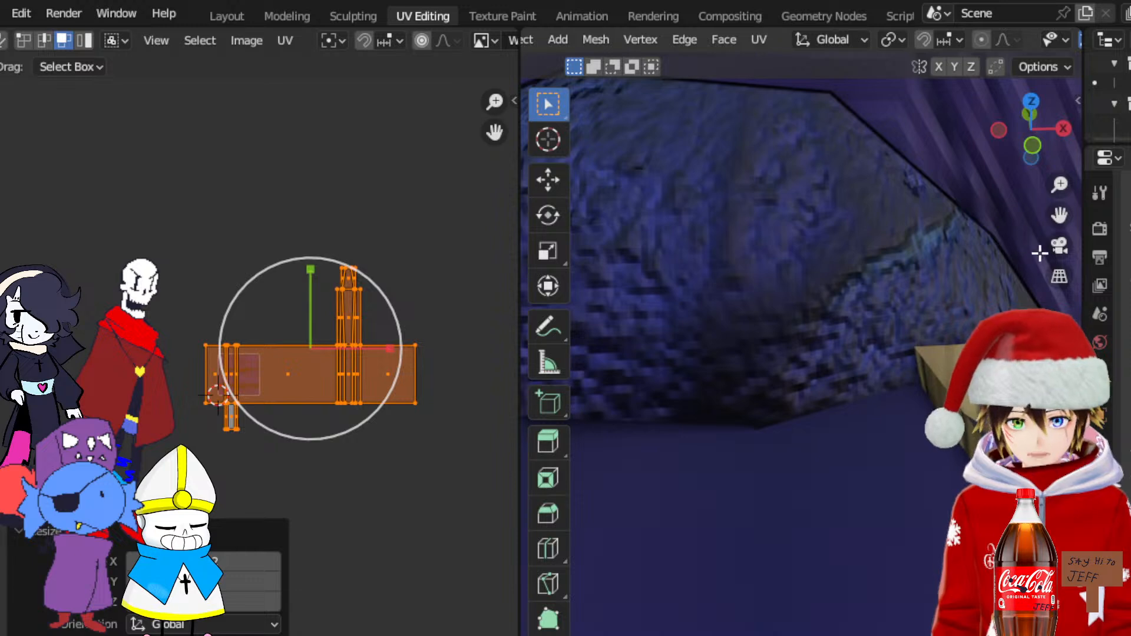
{"action": "left_click_drag", "start_coordinate": [1059, 215], "coordinate": [1084, 256]}
{"action": "left_click_drag", "start_coordinate": [395, 322], "coordinate": [416, 316]}
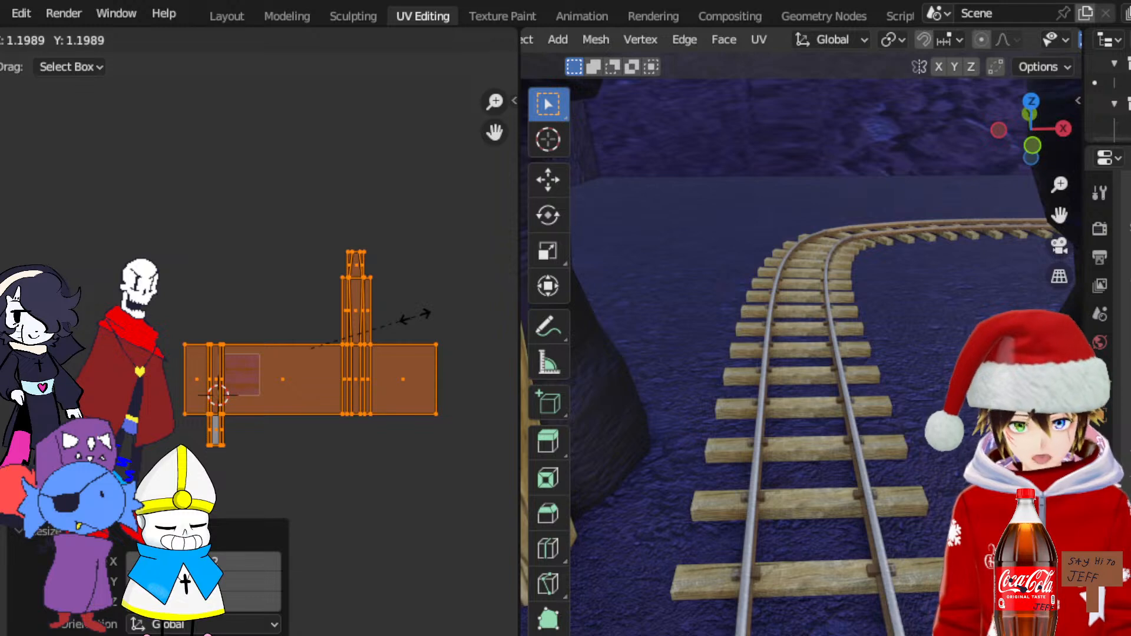
{"action": "left_click_drag", "start_coordinate": [415, 316], "coordinate": [591, 311]}
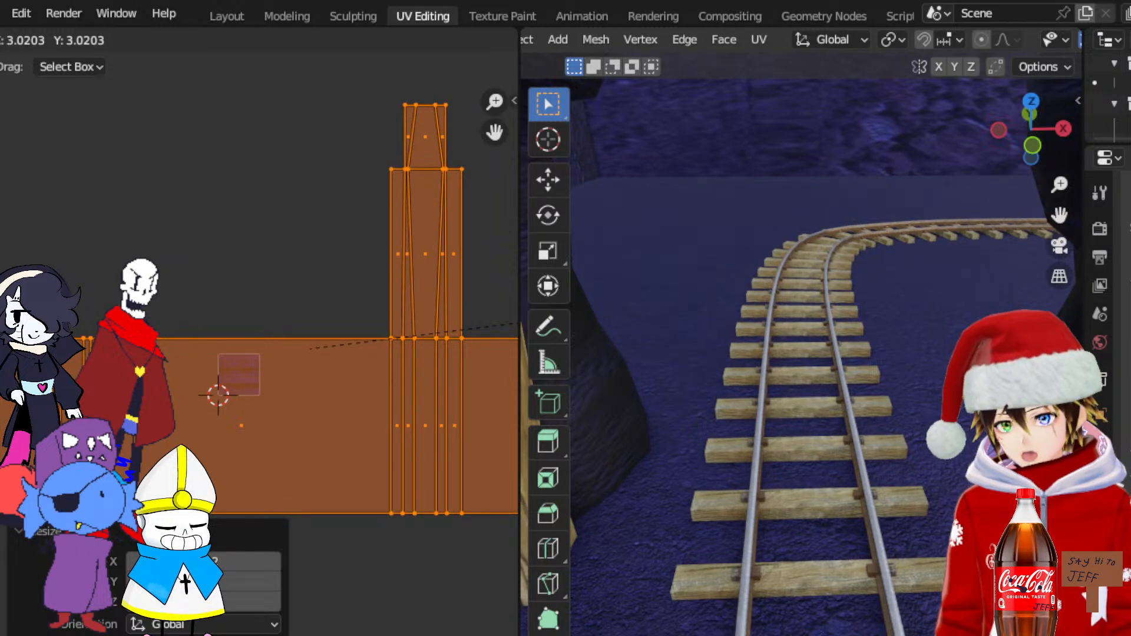
{"action": "key", "text": "Return"}
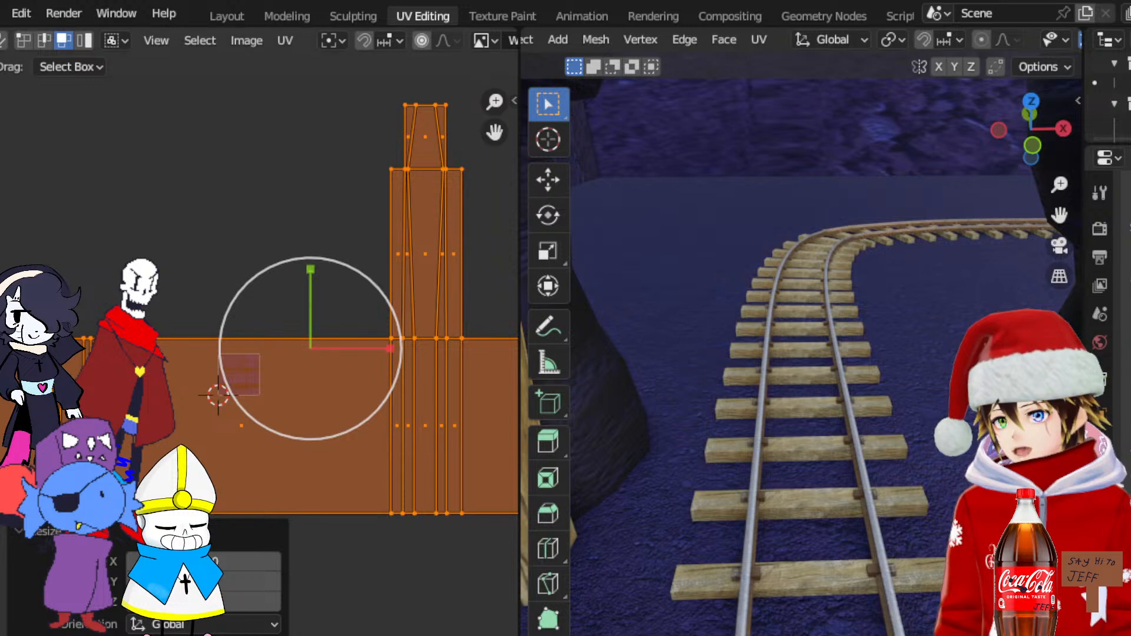
Shift the floor UVs slightly sideways and about 0.8 upward to align the rock texture under the tracks
{"action": "scroll", "coordinate": [391, 471], "scroll_direction": "up", "scroll_amount": 3}
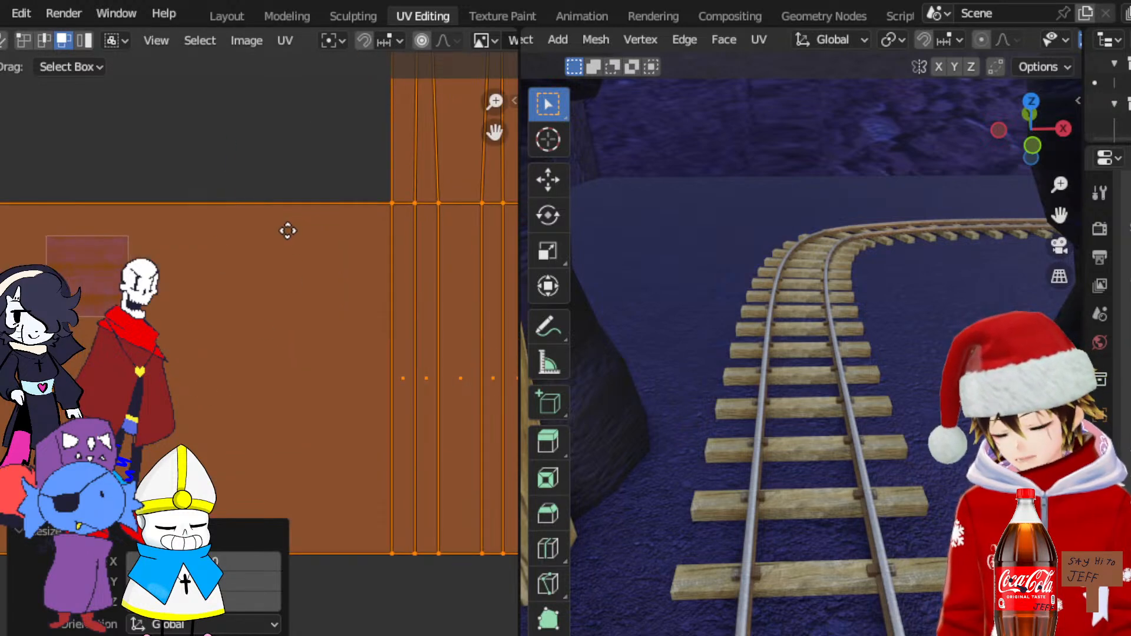
{"action": "key", "text": "g"}
{"action": "key", "text": "x"}
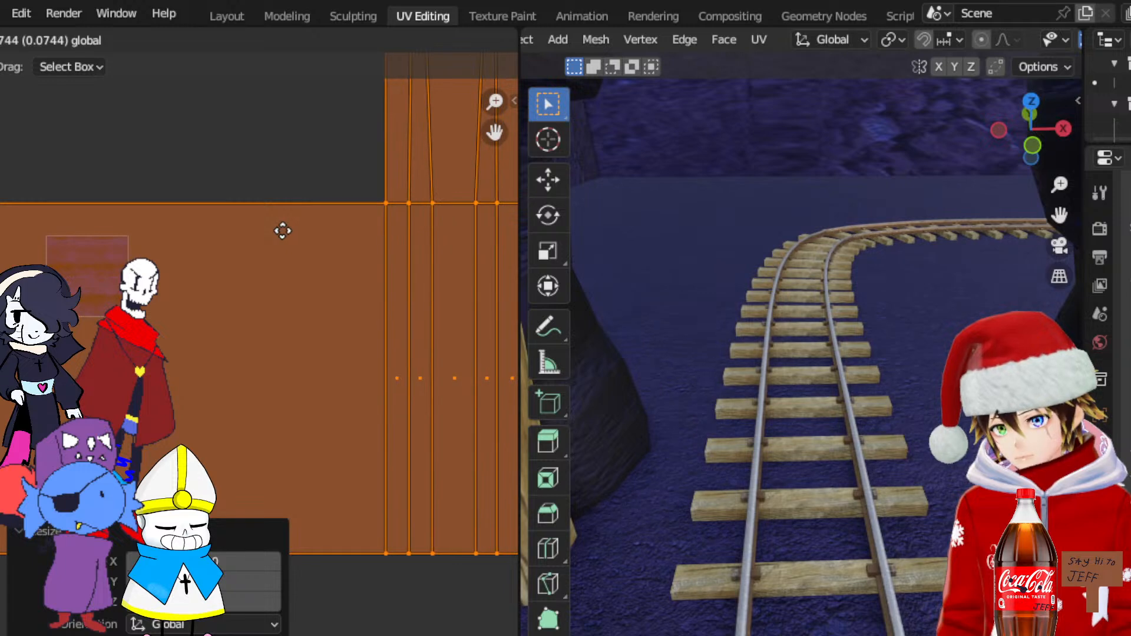
{"action": "left_click", "coordinate": [285, 230]}
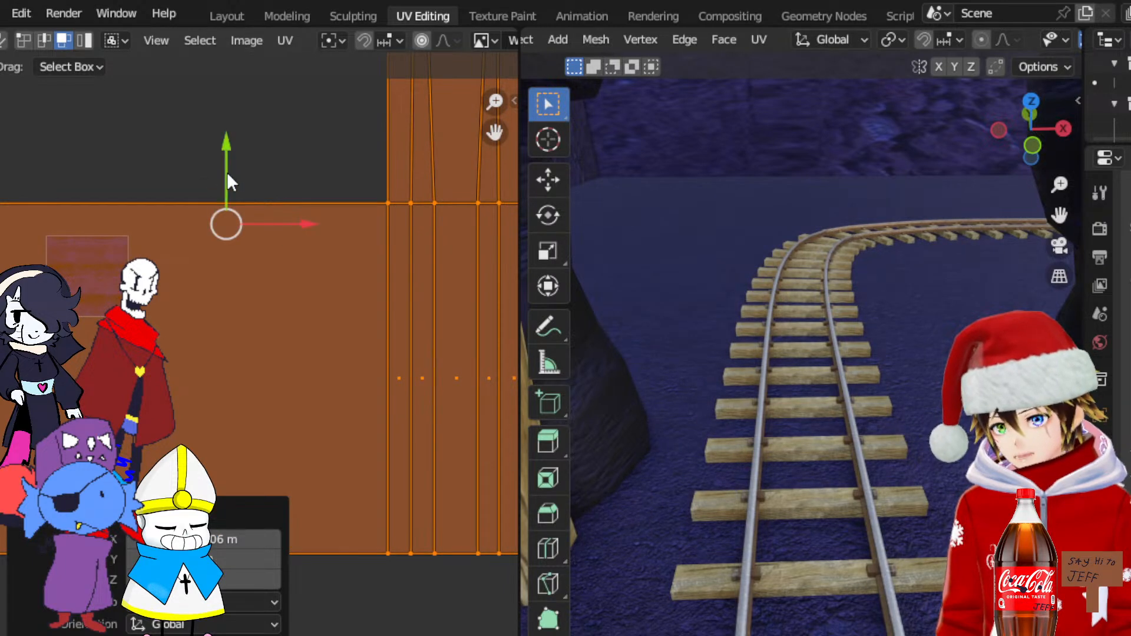
{"action": "key", "text": "g"}
{"action": "key", "text": "y"}
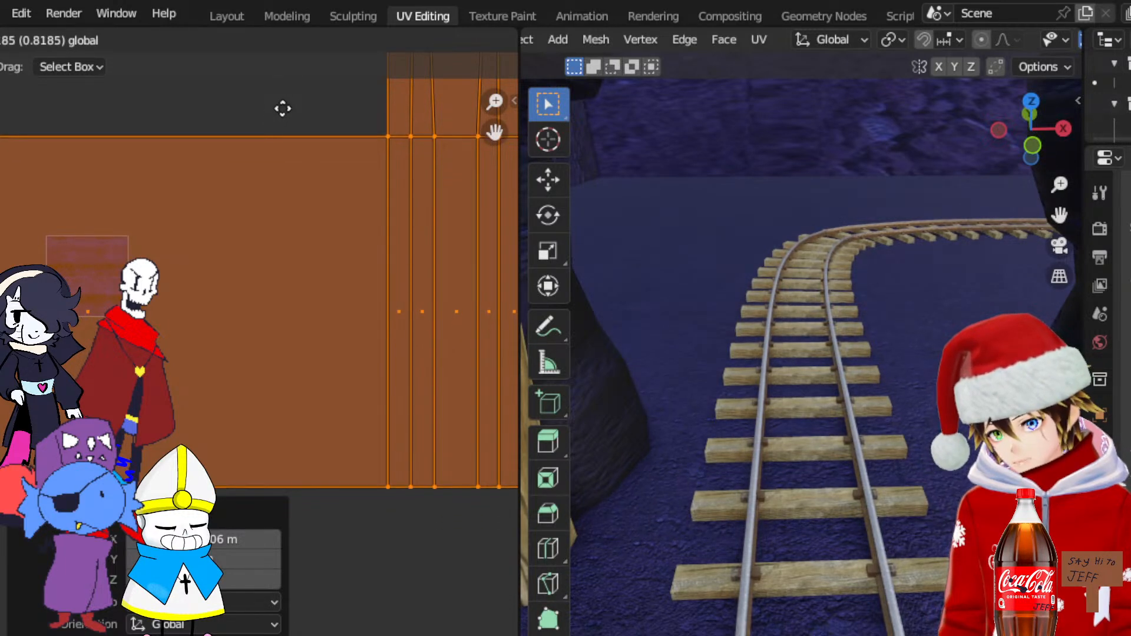
{"action": "left_click", "coordinate": [283, 108]}
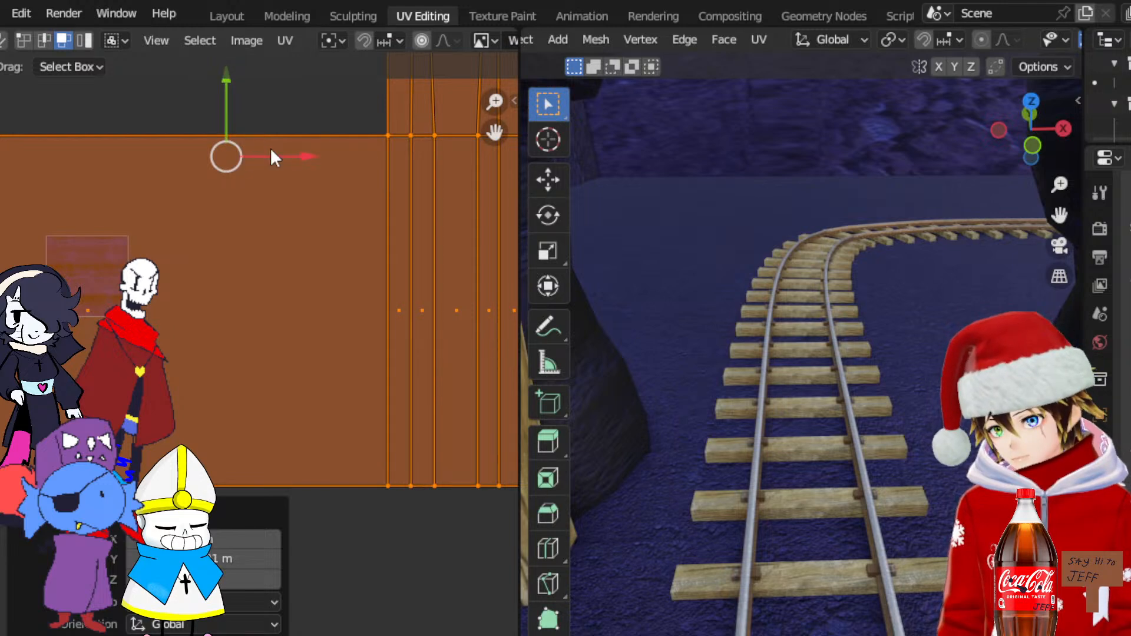
{"action": "left_click_drag", "start_coordinate": [270, 151], "coordinate": [239, 105]}
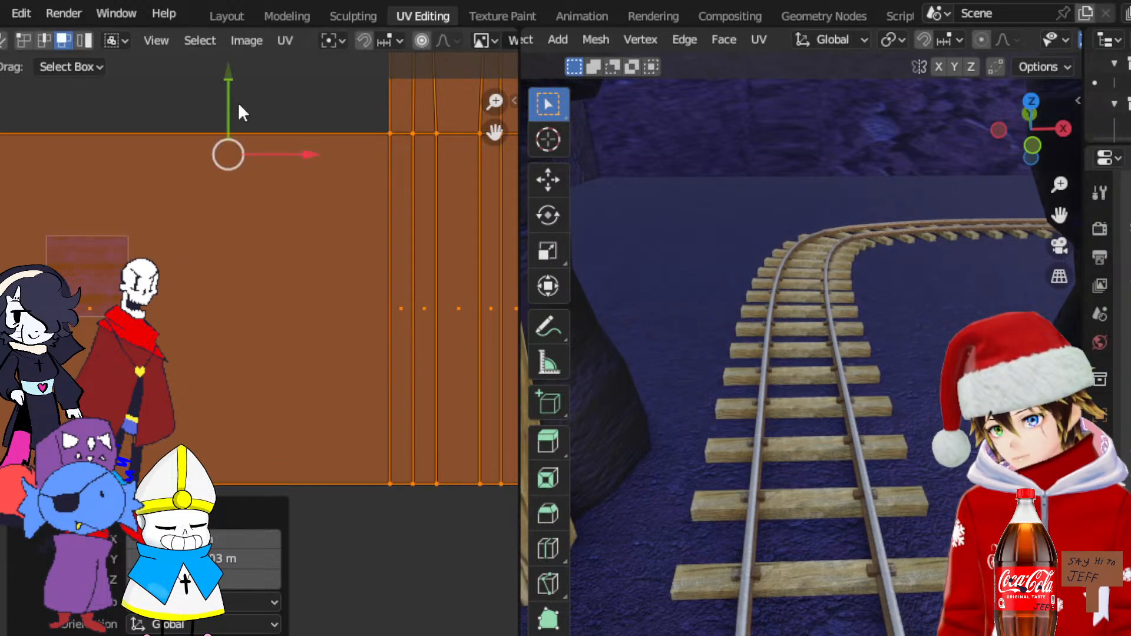
Examine the tunnel room from outside and from inside along its floor and walls
{"action": "middle_click_drag", "start_coordinate": [795, 356], "coordinate": [882, 293]}
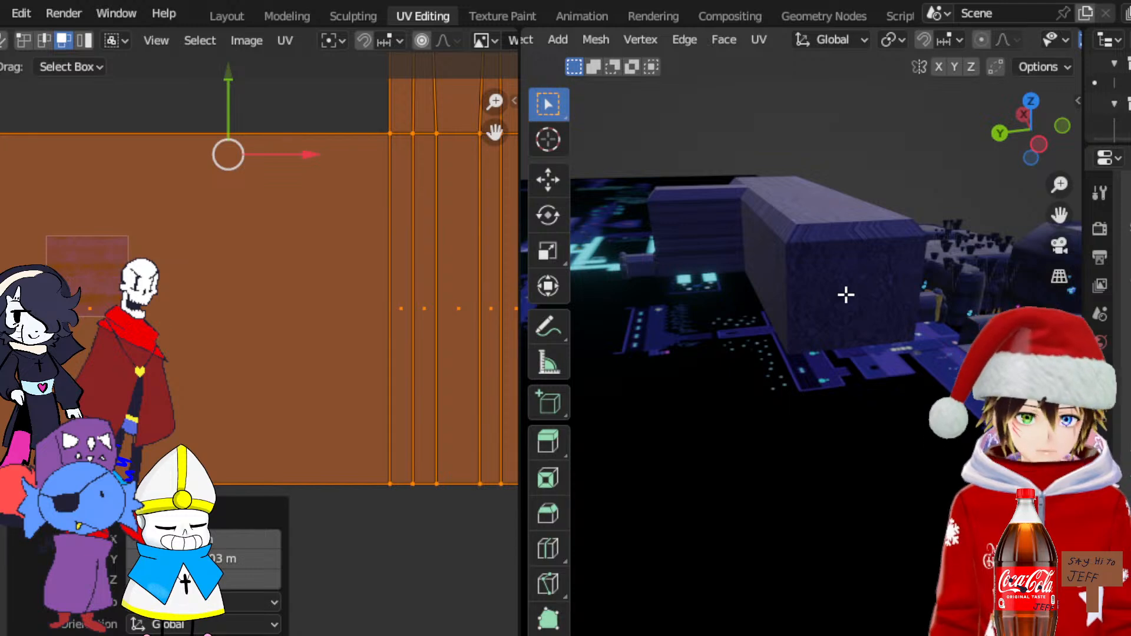
{"action": "middle_click_drag", "start_coordinate": [791, 276], "coordinate": [666, 298]}
{"action": "middle_click_drag", "start_coordinate": [1058, 214], "coordinate": [968, 238]}
{"action": "scroll", "coordinate": [1007, 41], "scroll_direction": "down", "scroll_amount": 5}
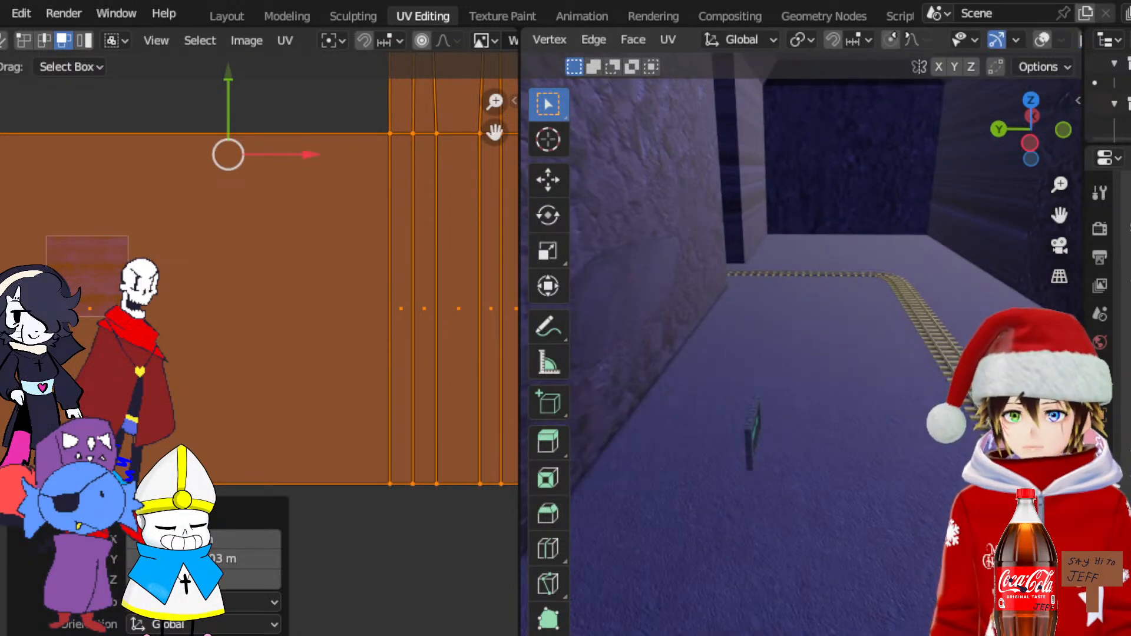
Hide the selected floor faces and display the tunnel room in wireframe from a straight side view
{"action": "left_click", "coordinate": [917, 40]}
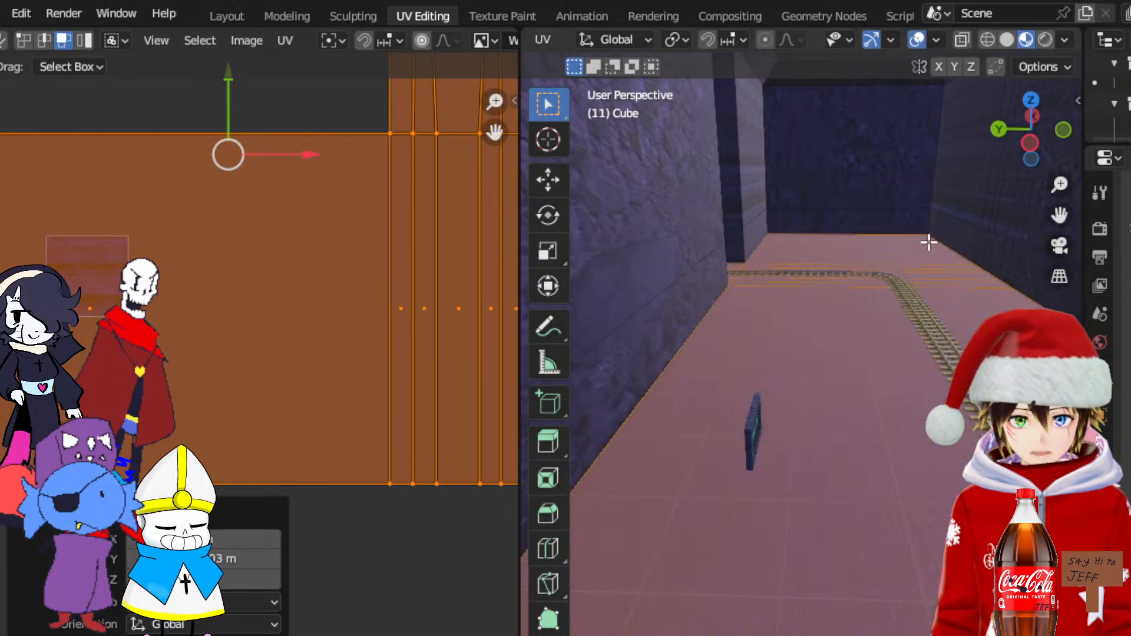
{"action": "scroll", "coordinate": [926, 249], "scroll_direction": "down", "scroll_amount": 5}
{"action": "middle_click_drag", "start_coordinate": [916, 309], "coordinate": [940, 288]}
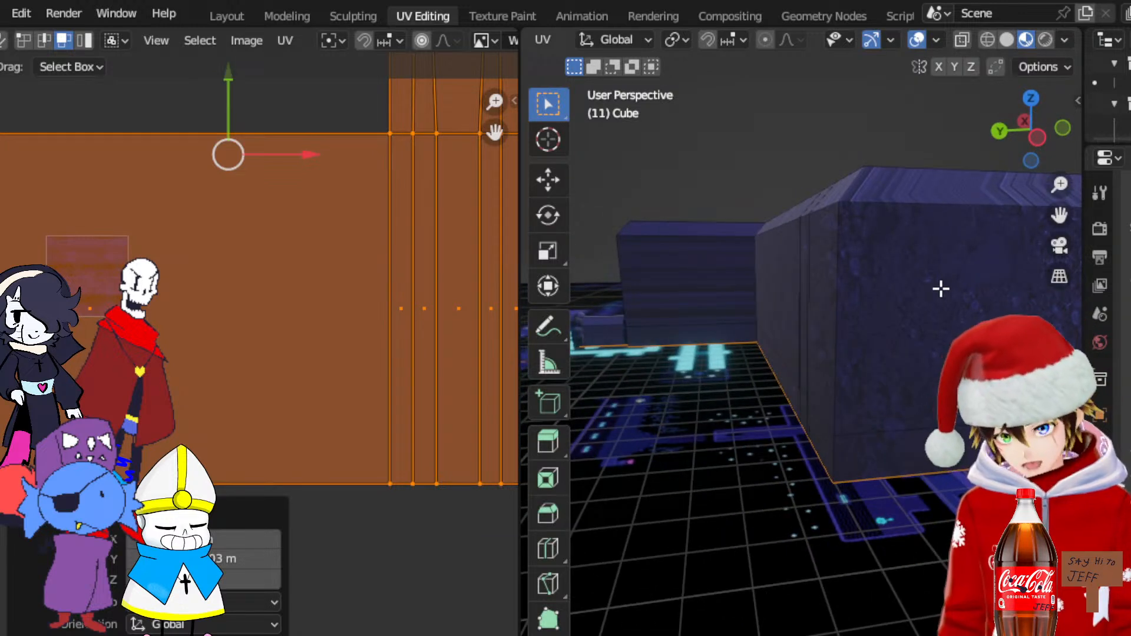
{"action": "key", "text": "h"}
{"action": "left_click", "coordinate": [1029, 138]}
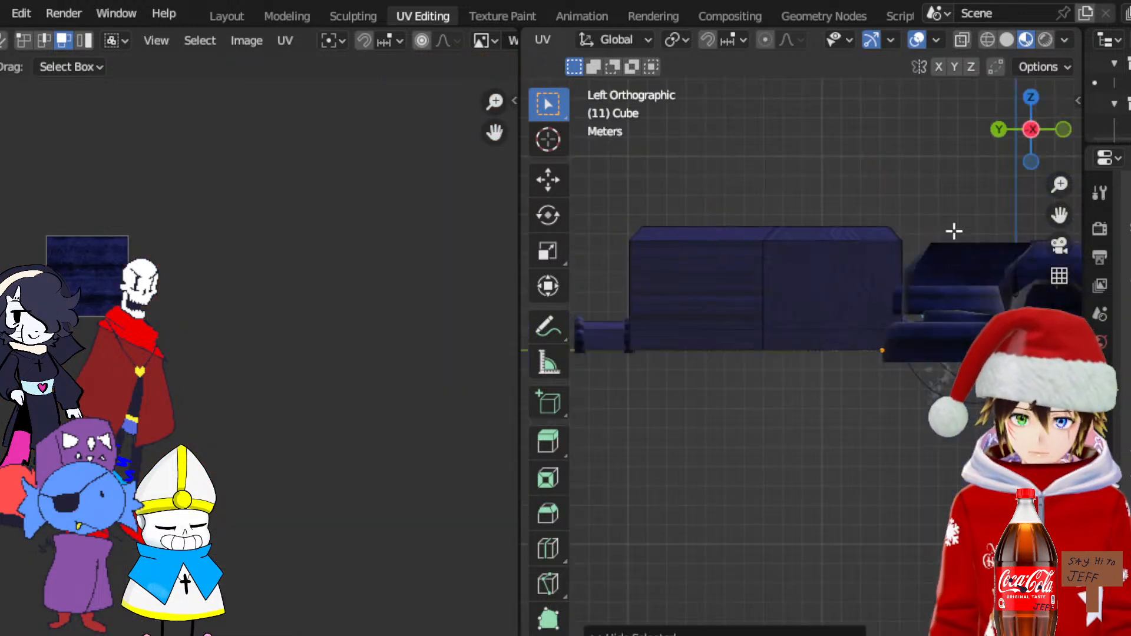
{"action": "left_click", "coordinate": [987, 40]}
{"action": "scroll", "coordinate": [901, 353], "scroll_direction": "down", "scroll_amount": 1}
{"action": "left_click_drag", "start_coordinate": [1023, 507], "coordinate": [599, 217]}
{"action": "middle_click_drag", "start_coordinate": [896, 323], "coordinate": [989, 405]}
{"action": "left_click_drag", "start_coordinate": [618, 308], "coordinate": [646, 384]}
{"action": "key", "text": "x"}
{"action": "left_click", "coordinate": [648, 384]}
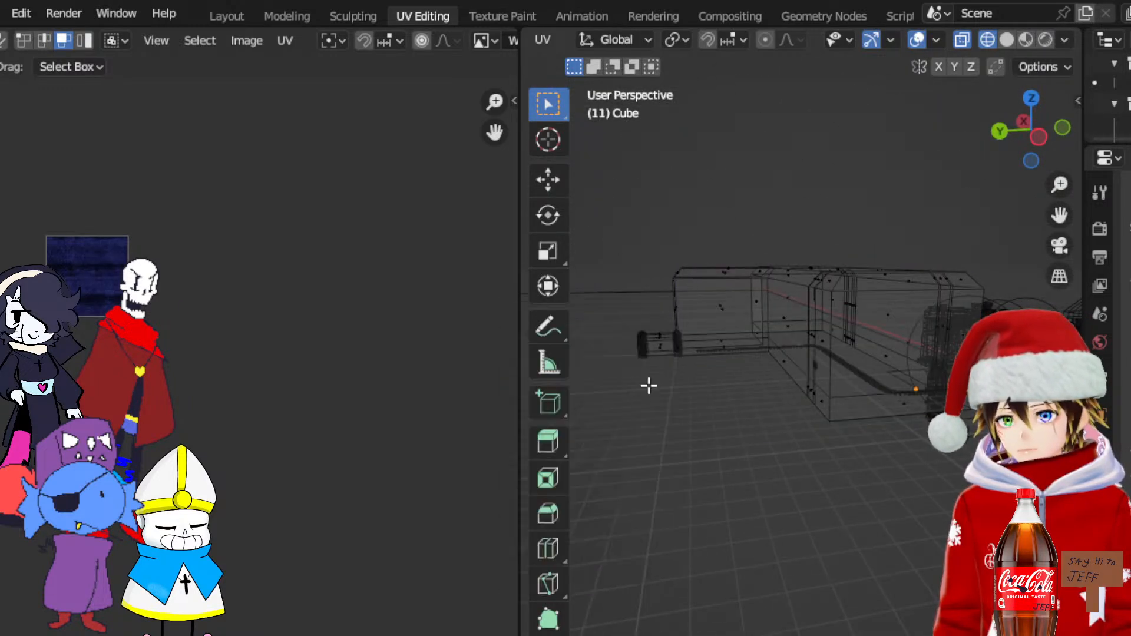
{"action": "left_click_drag", "start_coordinate": [628, 199], "coordinate": [1005, 455]}
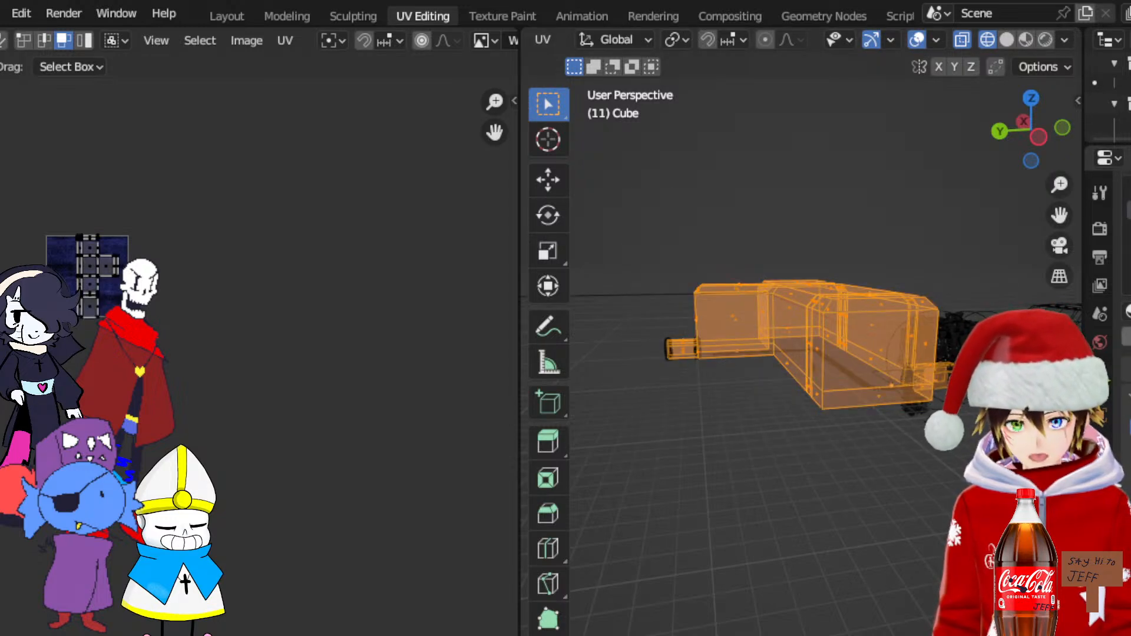
{"action": "left_click", "coordinate": [1037, 139]}
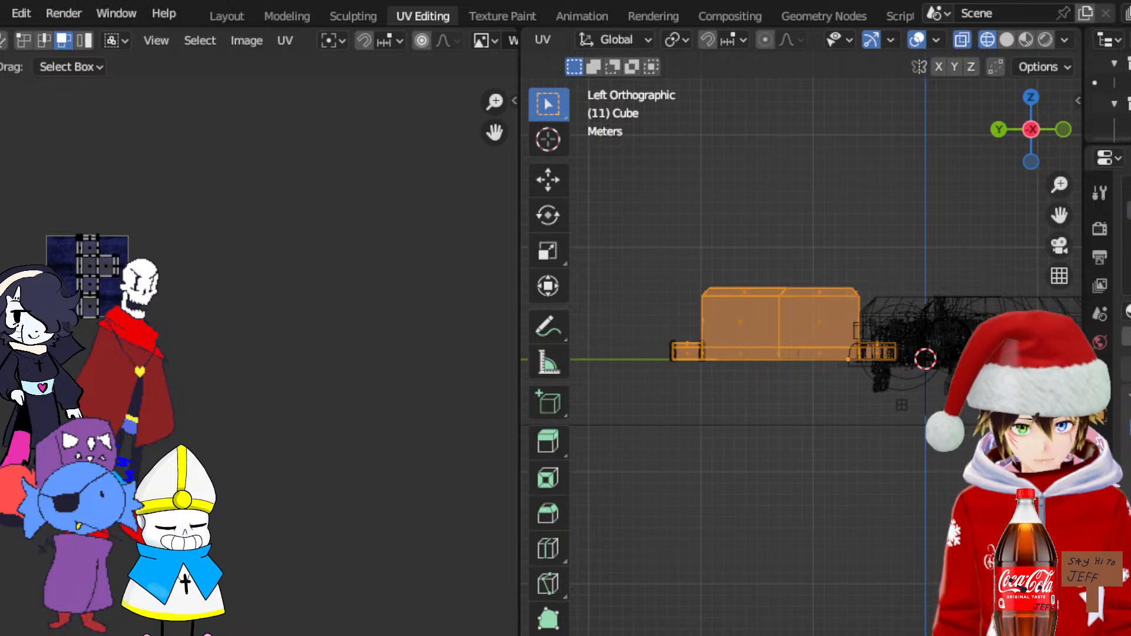
{"action": "middle_click_drag", "start_coordinate": [742, 350], "coordinate": [737, 373]}
{"action": "scroll", "coordinate": [737, 374], "scroll_direction": "up", "scroll_amount": 3}
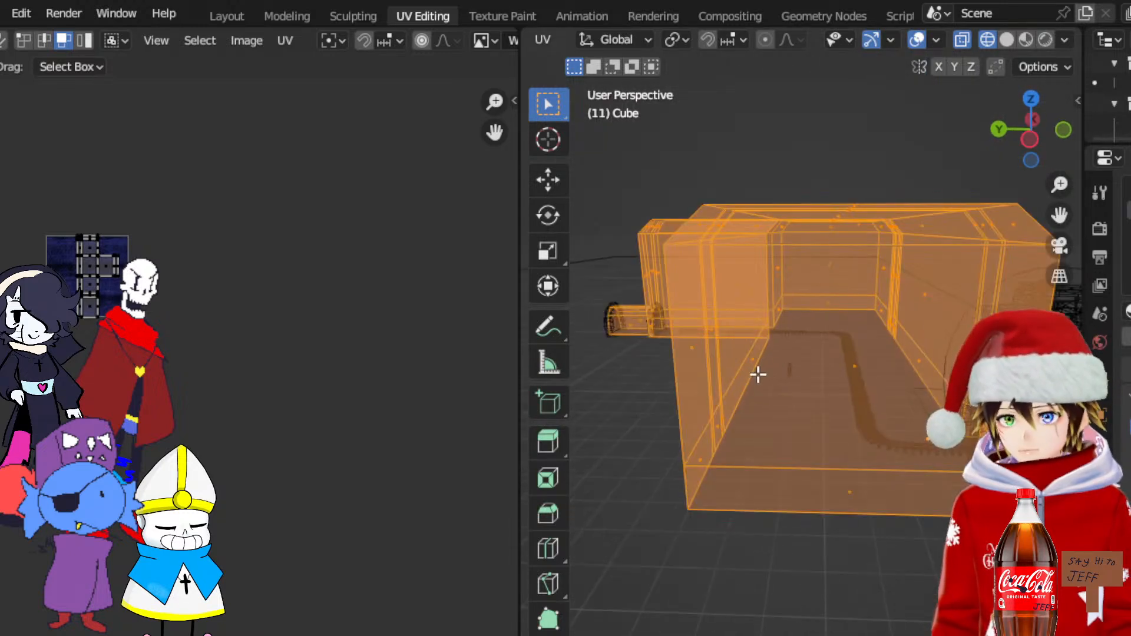
{"action": "left_click", "coordinate": [853, 375]}
{"action": "middle_click_drag", "start_coordinate": [895, 357], "coordinate": [1028, 352]}
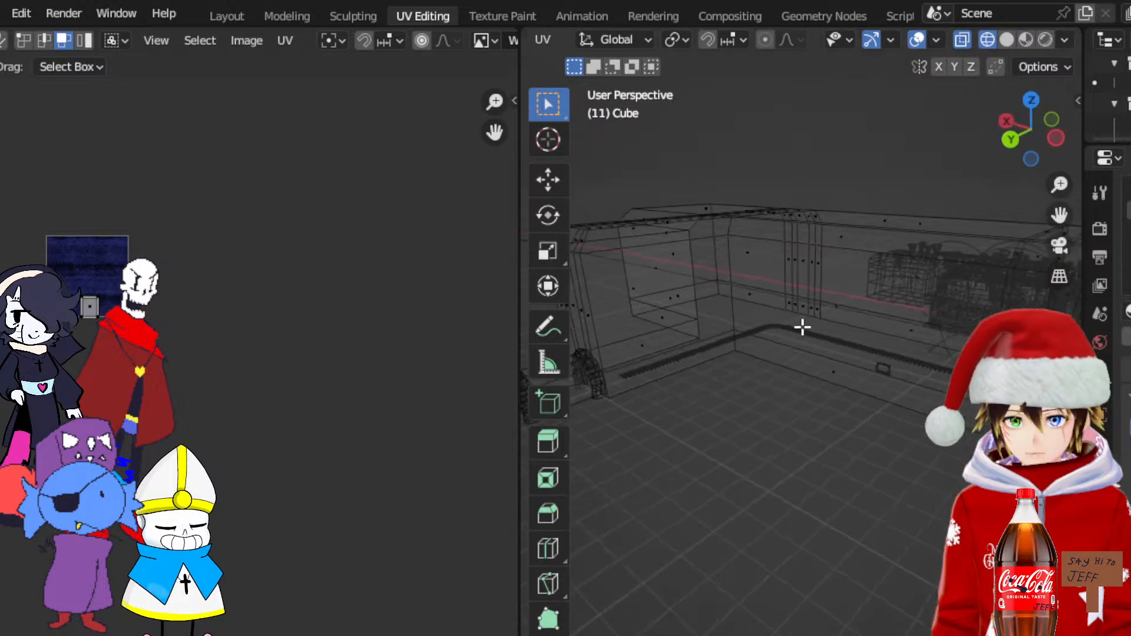
Try box-selecting the long wall with the track entrance from the top view
{"action": "scroll", "coordinate": [816, 328], "scroll_direction": "down", "scroll_amount": 3}
{"action": "left_click", "coordinate": [1032, 99]}
{"action": "left_click_drag", "start_coordinate": [765, 505], "coordinate": [601, 429]}
{"action": "middle_click_drag", "start_coordinate": [616, 444], "coordinate": [749, 330]}
{"action": "scroll", "coordinate": [749, 329], "scroll_direction": "up", "scroll_amount": 4}
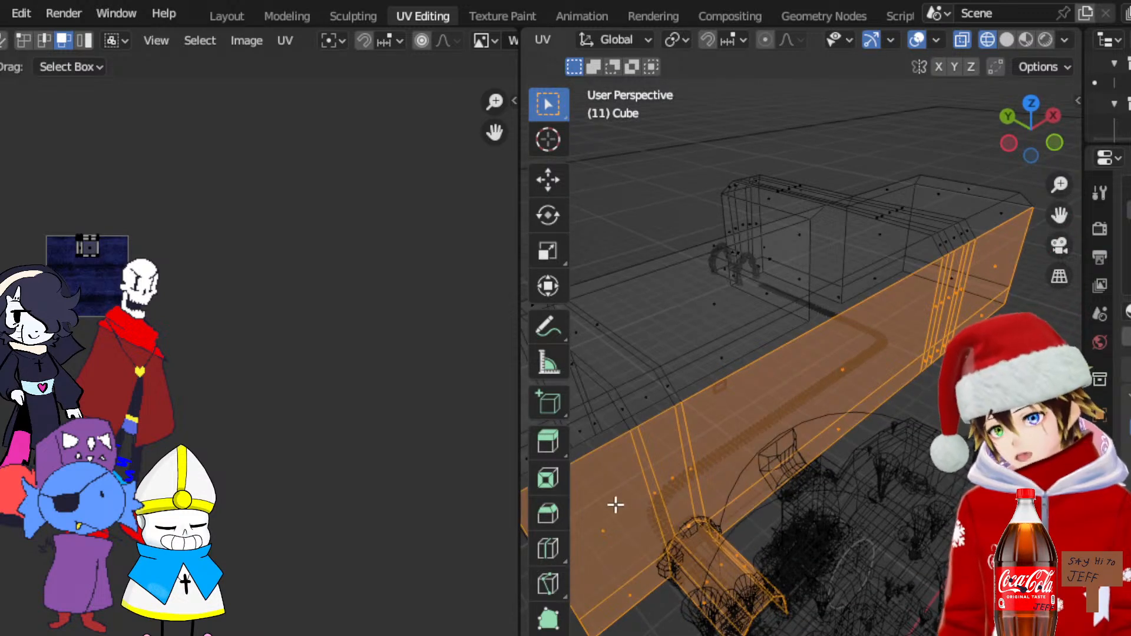
Select the long entrance wall's faces from one end to the other with Pick Shortest Path
{"action": "left_click", "coordinate": [614, 526]}
{"action": "left_click", "coordinate": [625, 590], "text": "ctrl"}
{"action": "middle_click_drag", "start_coordinate": [694, 466], "coordinate": [723, 323]}
{"action": "left_click", "coordinate": [720, 447]}
{"action": "scroll", "coordinate": [687, 320], "scroll_direction": "down", "scroll_amount": 4}
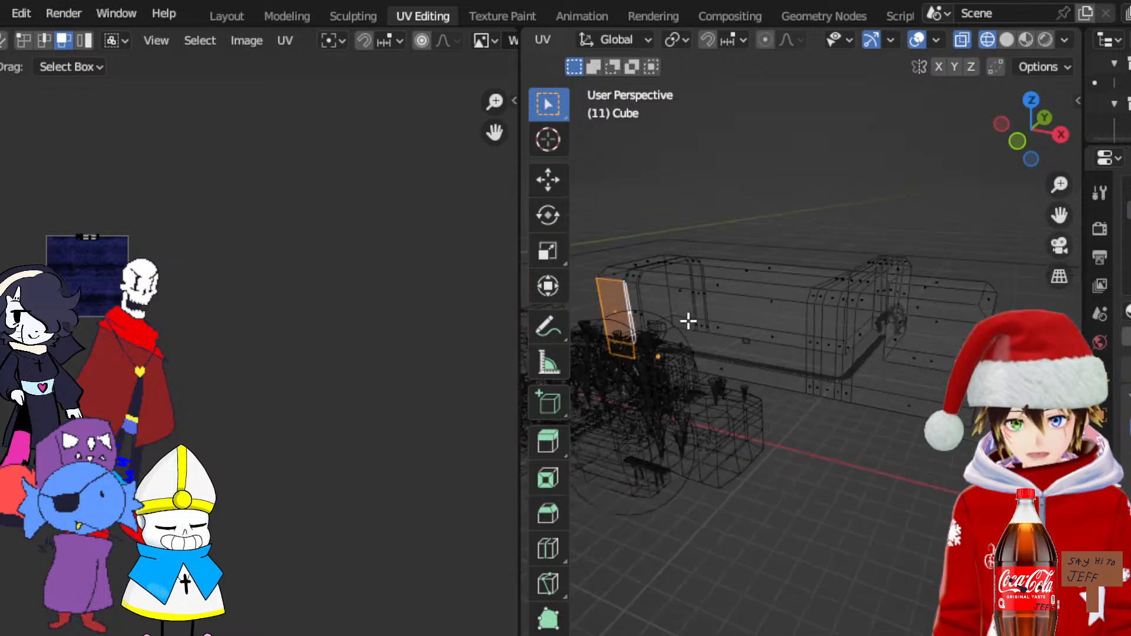
{"action": "left_click", "coordinate": [915, 360], "text": "ctrl"}
{"action": "middle_click_drag", "start_coordinate": [915, 360], "coordinate": [881, 353]}
Try extending the path selection to the faces beside the track entrance and undo the stray picks
{"action": "middle_click_drag", "start_coordinate": [898, 419], "coordinate": [768, 466]}
{"action": "left_click", "coordinate": [752, 461], "text": "ctrl"}
{"action": "left_click", "coordinate": [752, 461], "text": "ctrl"}
{"action": "key", "text": "ctrl+z"}
{"action": "left_click", "coordinate": [787, 452], "text": "ctrl"}
{"action": "key", "text": "ctrl+z"}
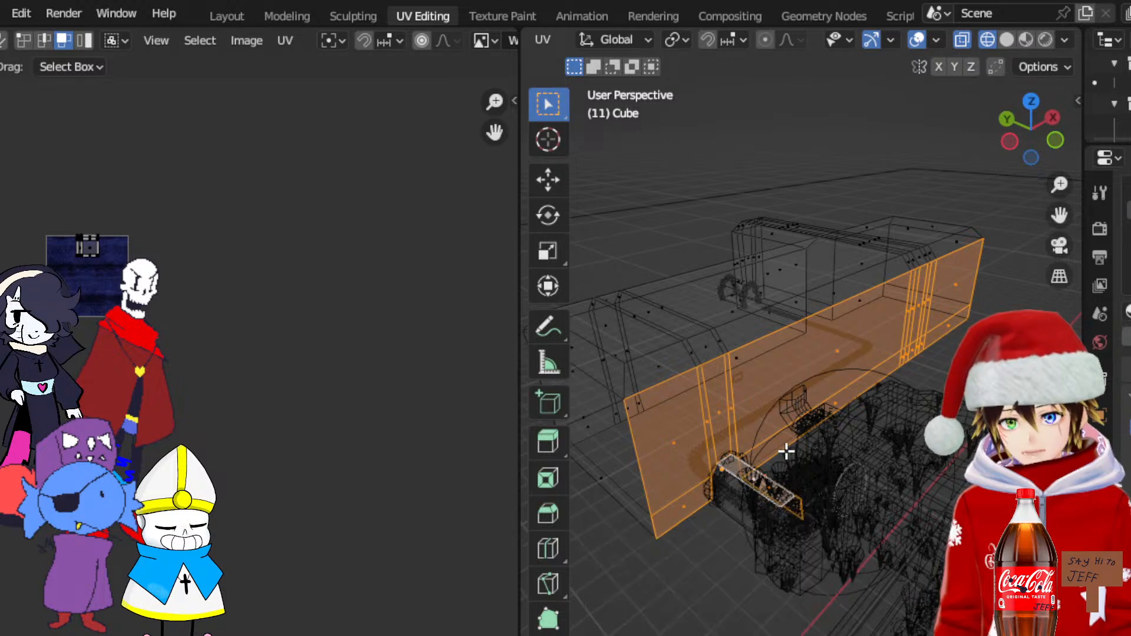
{"action": "left_click", "coordinate": [785, 446], "text": "ctrl"}
{"action": "middle_click_drag", "start_coordinate": [785, 444], "coordinate": [681, 432]}
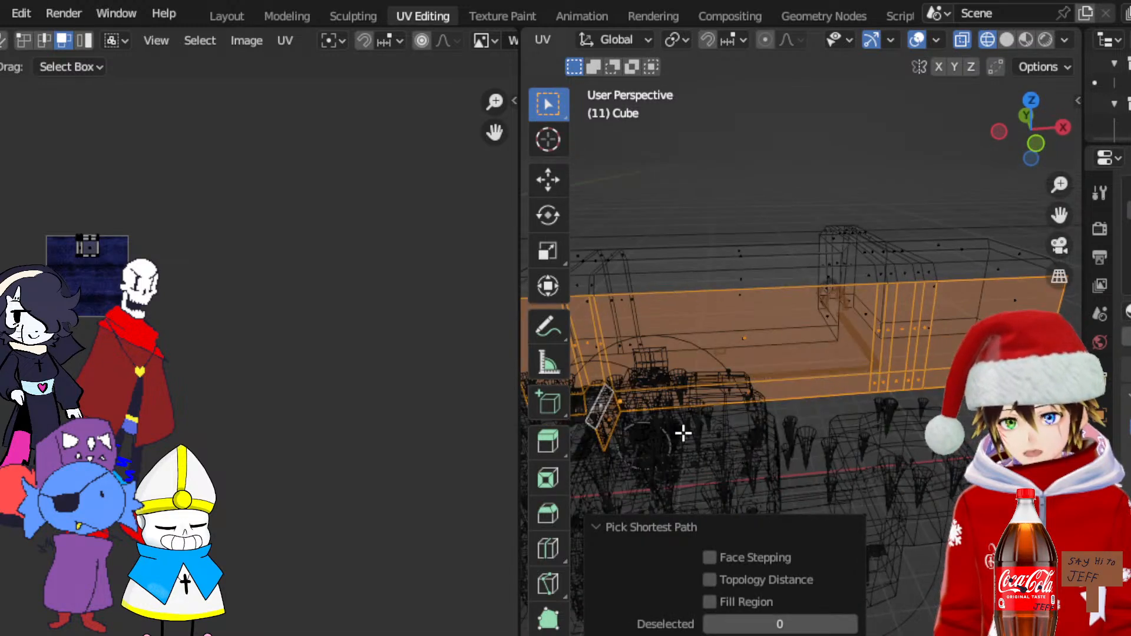
{"action": "key", "text": "ctrl+z"}
Add the long wall's bottom strip and its sloped upper strip to the face selection using shortest path picks
{"action": "left_click", "coordinate": [714, 390], "text": "ctrl"}
{"action": "middle_click_drag", "start_coordinate": [715, 390], "coordinate": [695, 384]}
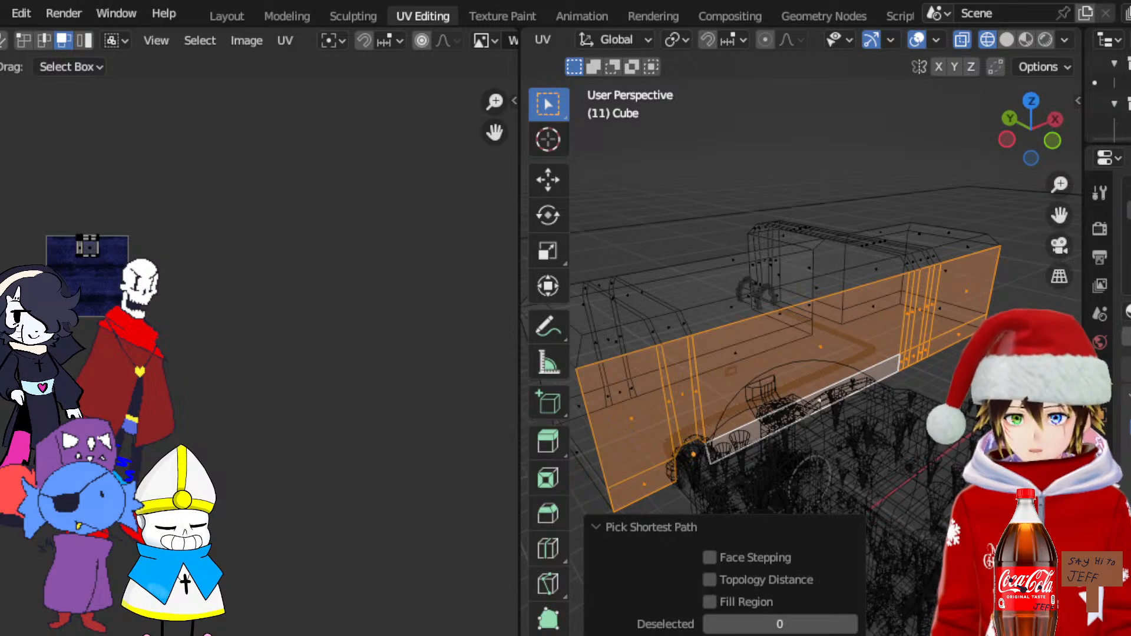
{"action": "middle_click_drag", "start_coordinate": [751, 326], "coordinate": [884, 336]}
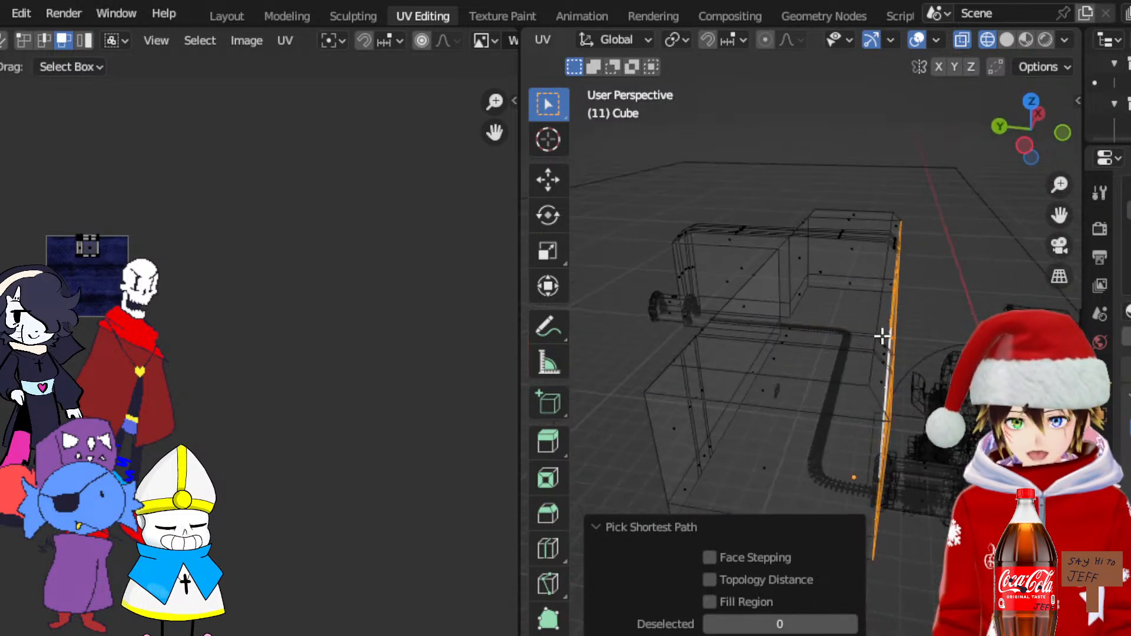
{"action": "left_click", "coordinate": [1057, 133]}
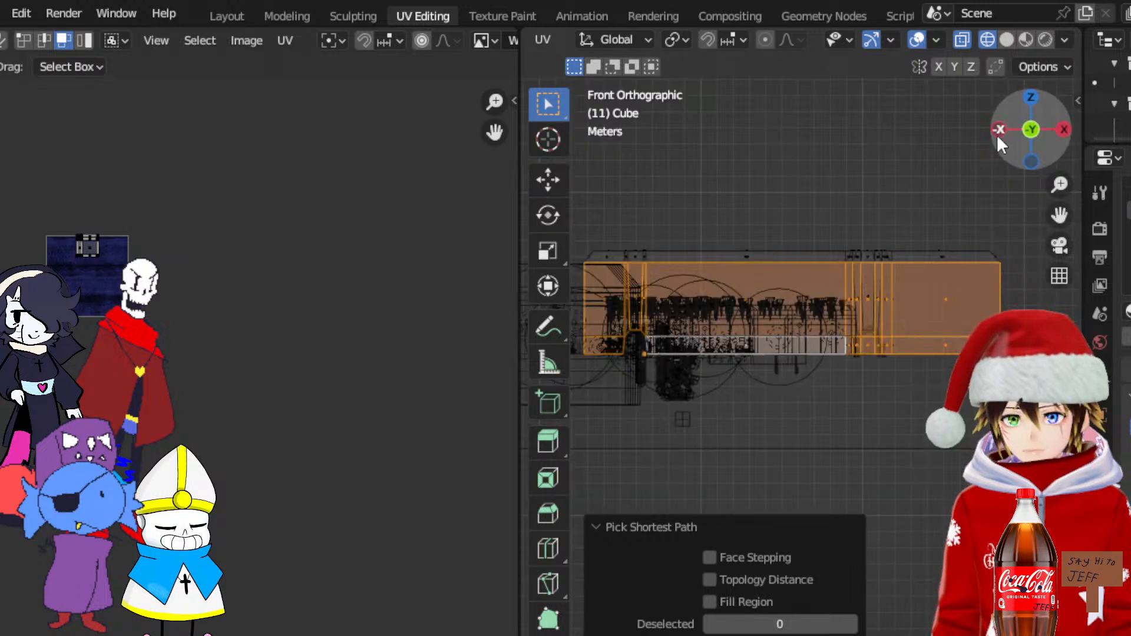
{"action": "left_click", "coordinate": [549, 37]}
{"action": "middle_click_drag", "start_coordinate": [907, 254], "coordinate": [797, 434]}
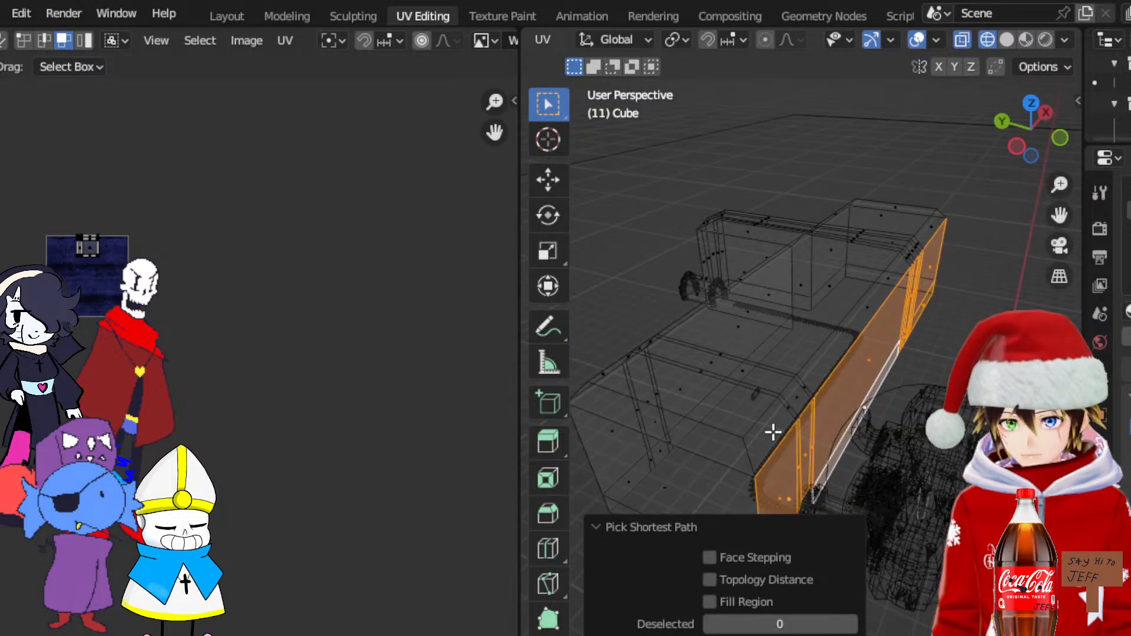
{"action": "middle_click_drag", "start_coordinate": [1035, 239], "coordinate": [899, 232]}
{"action": "left_click", "coordinate": [1005, 293], "text": "ctrl"}
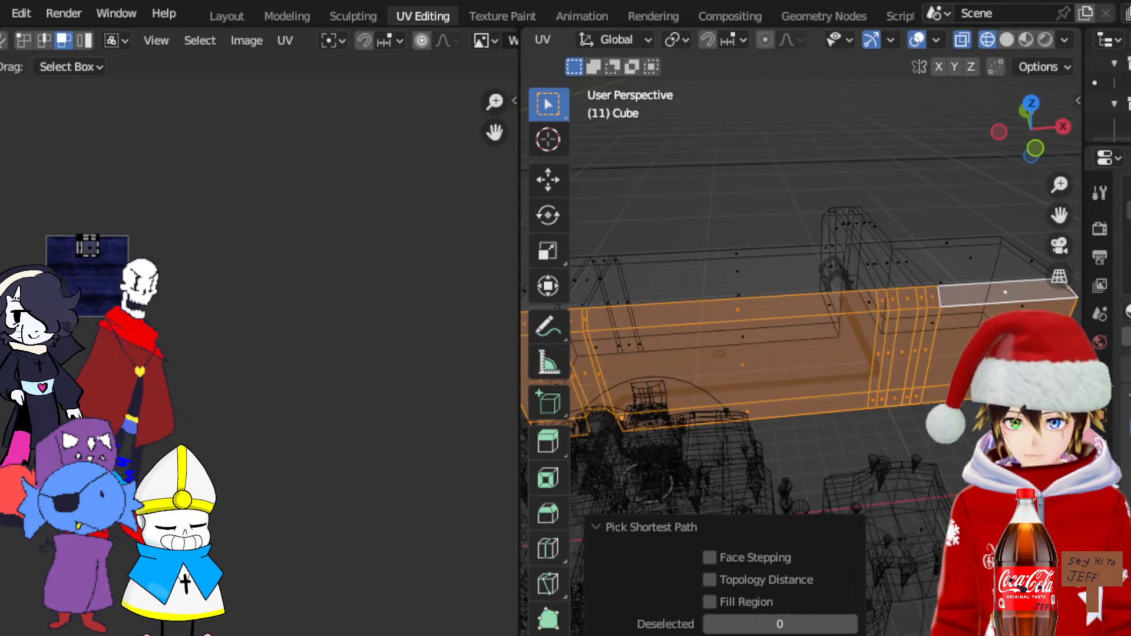
Unwrap the selected long wall with Project from View in the front orthographic view
{"action": "middle_click_drag", "start_coordinate": [1005, 293], "coordinate": [871, 357]}
{"action": "scroll", "coordinate": [871, 357], "scroll_direction": "down", "scroll_amount": 4}
{"action": "left_click", "coordinate": [1024, 147]}
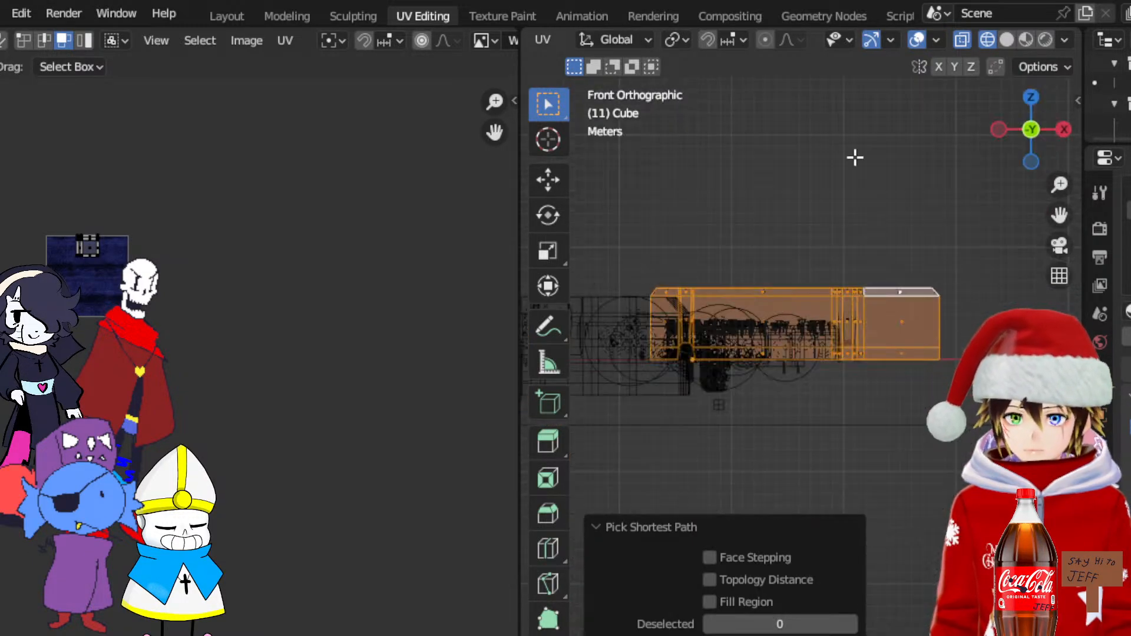
{"action": "left_click", "coordinate": [542, 40]}
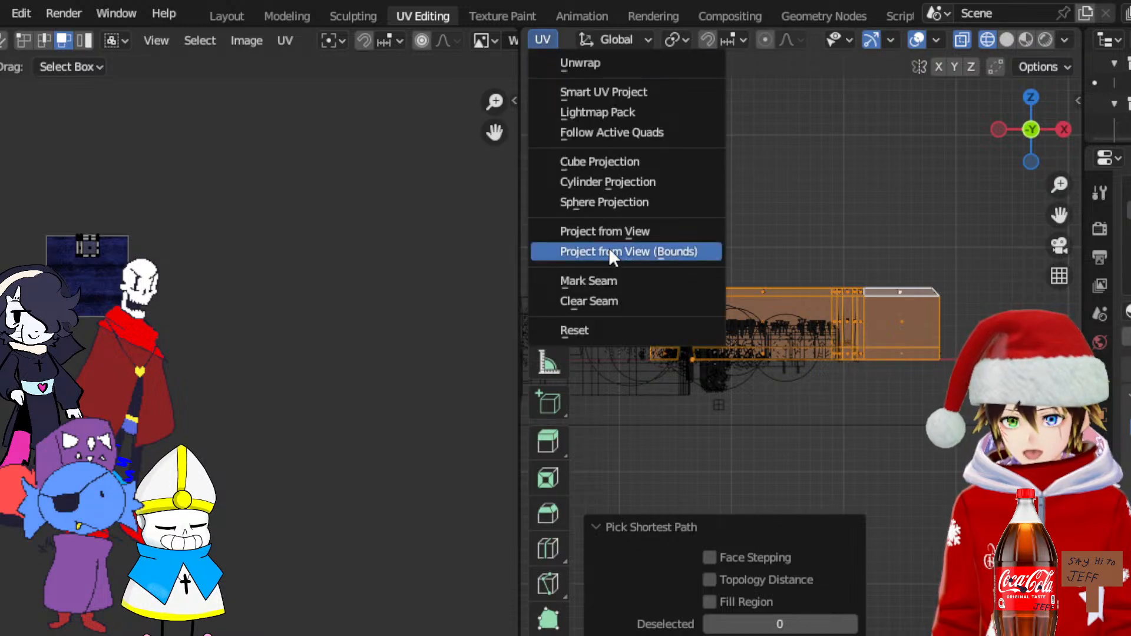
{"action": "left_click", "coordinate": [606, 231]}
Bring the long wall into view from inside the room and show it in material preview with overlays off
{"action": "middle_click_drag", "start_coordinate": [773, 288], "coordinate": [1023, 248]}
{"action": "left_click_drag", "start_coordinate": [1061, 215], "coordinate": [1049, 230]}
{"action": "mouse_move", "coordinate": [697, 354]}
{"action": "middle_mouse_down"}
{"action": "mouse_move", "coordinate": [835, 356]}
{"action": "mouse_move", "coordinate": [937, 330]}
{"action": "middle_mouse_up"}
{"action": "left_click", "coordinate": [1025, 42]}
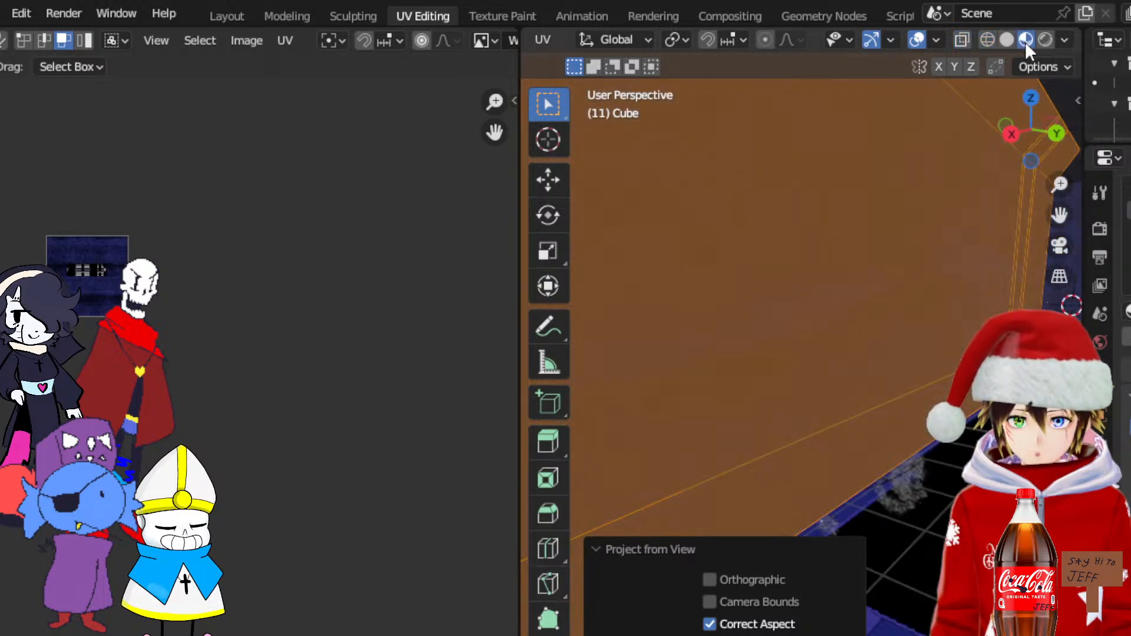
{"action": "left_click_drag", "start_coordinate": [1059, 215], "coordinate": [996, 219]}
{"action": "left_click", "coordinate": [987, 39]}
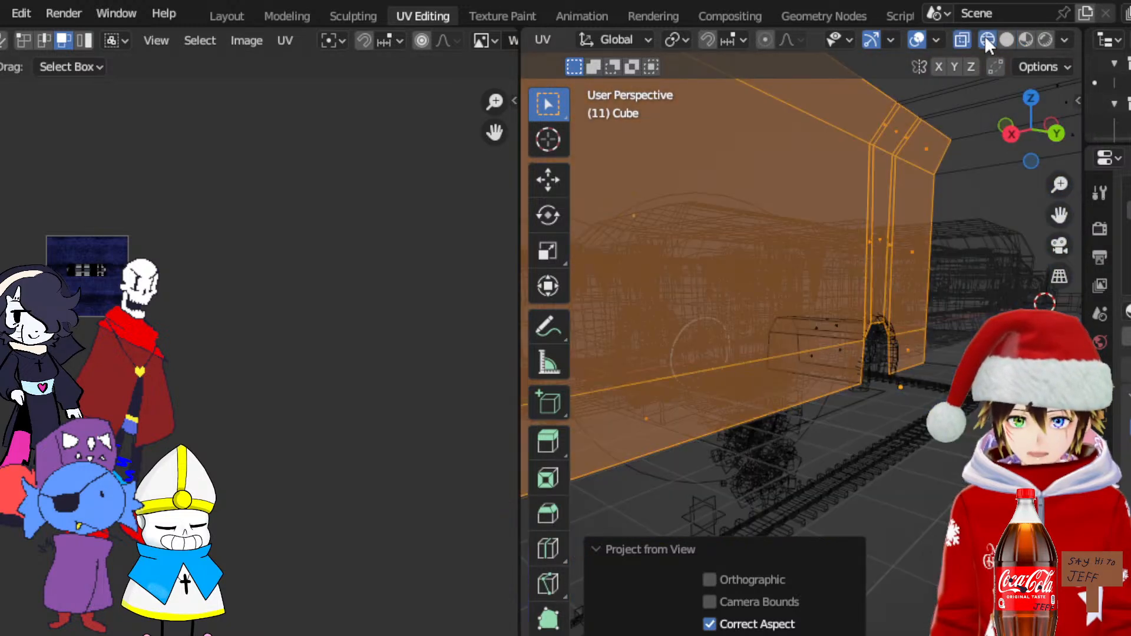
{"action": "left_click", "coordinate": [916, 39]}
{"action": "left_click", "coordinate": [1026, 39]}
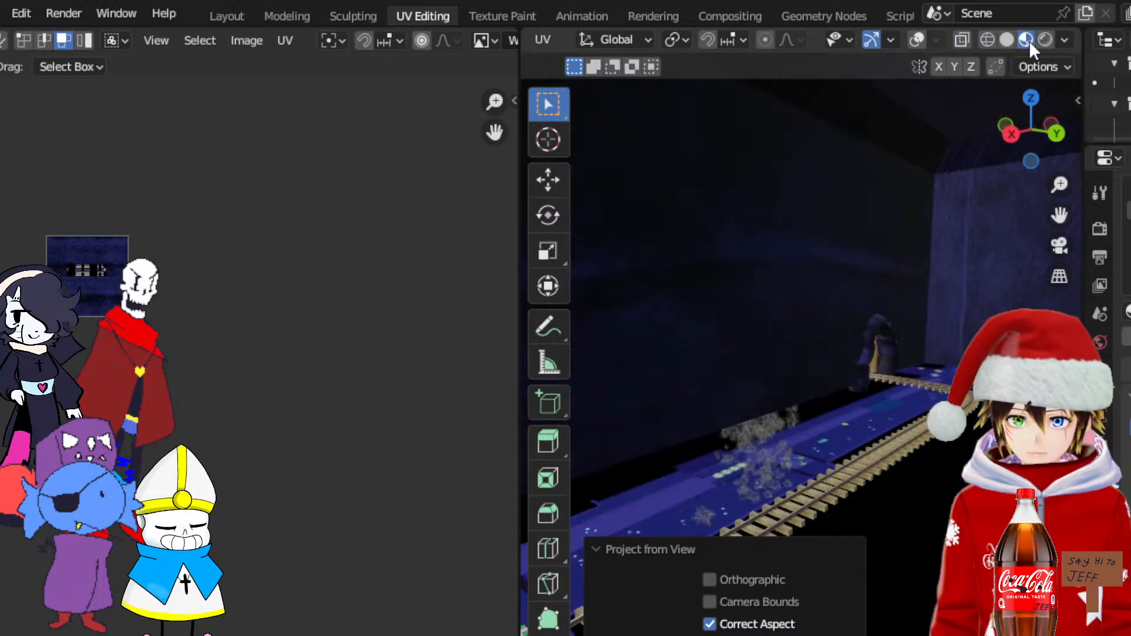
Select the long wall's whole UV layout and scale it up well beyond the texture tile
{"action": "left_click_drag", "start_coordinate": [301, 123], "coordinate": [2, 400]}
{"action": "middle_click_drag", "start_coordinate": [102, 288], "coordinate": [241, 277]}
{"action": "scroll", "coordinate": [242, 277], "scroll_direction": "up", "scroll_amount": 2}
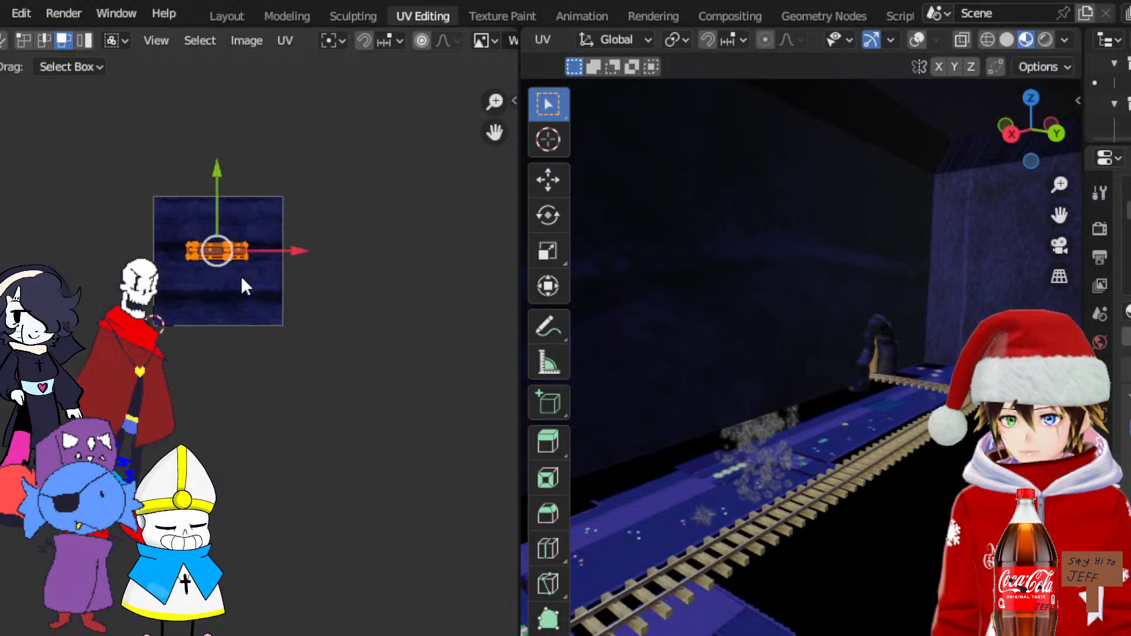
{"action": "left_click", "coordinate": [0, 253]}
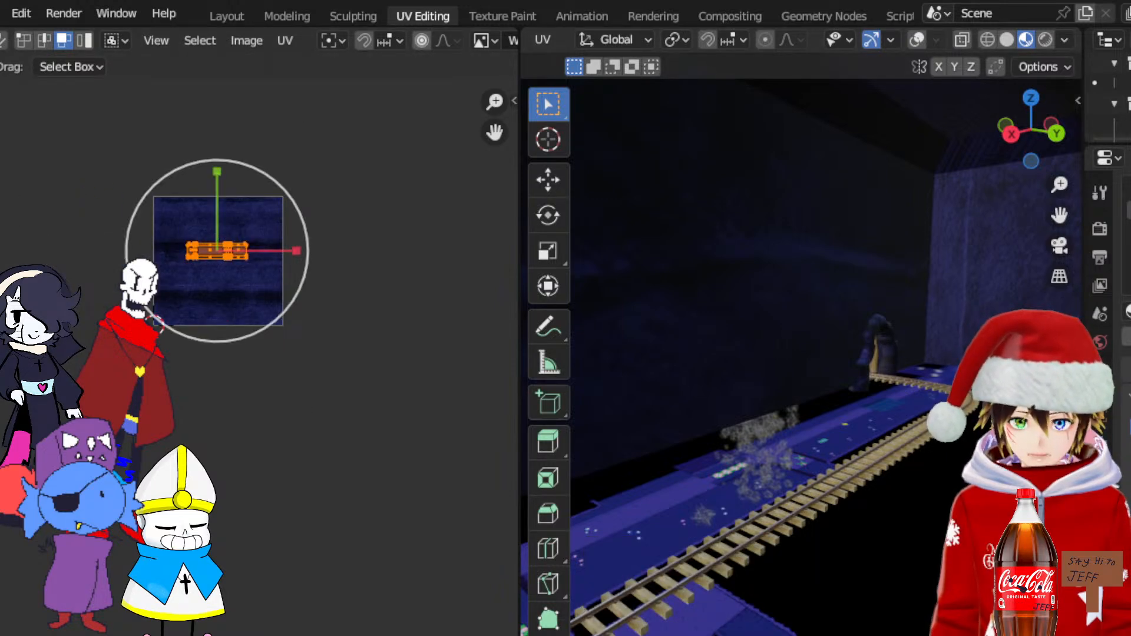
{"action": "left_click_drag", "start_coordinate": [277, 182], "coordinate": [442, 400]}
{"action": "left_click", "coordinate": [442, 400]}
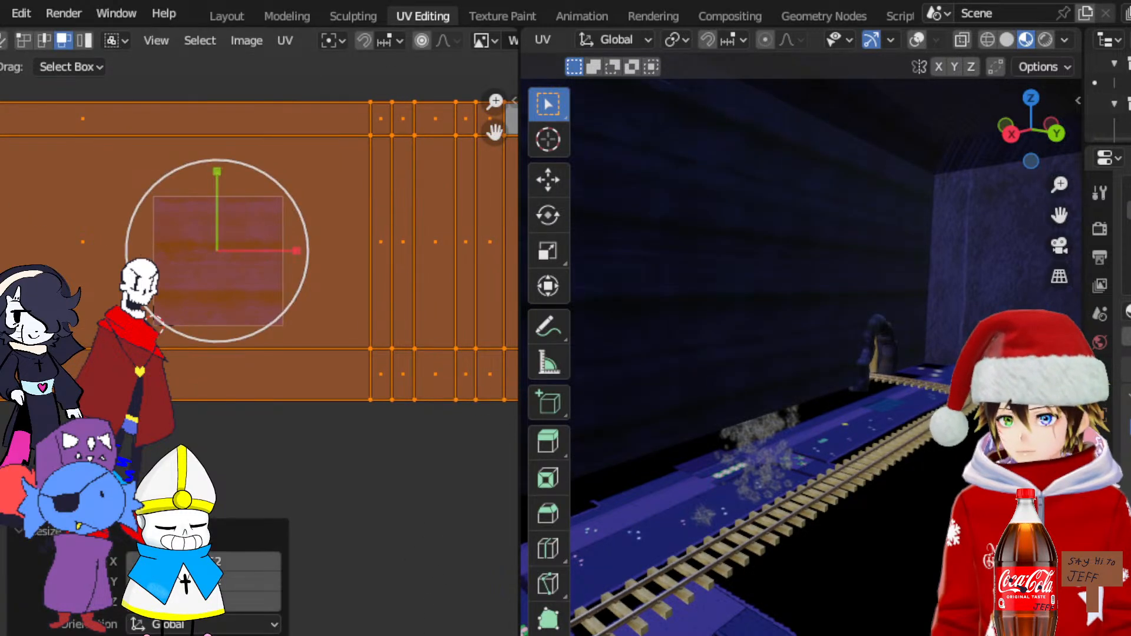
Shift the long wall's UVs slightly downward on the rock texture
{"action": "scroll", "coordinate": [102, 210], "scroll_direction": "up", "scroll_amount": 5}
{"action": "middle_click_drag", "start_coordinate": [188, 166], "coordinate": [219, 347]}
{"action": "scroll", "coordinate": [219, 347], "scroll_direction": "down", "scroll_amount": 2}
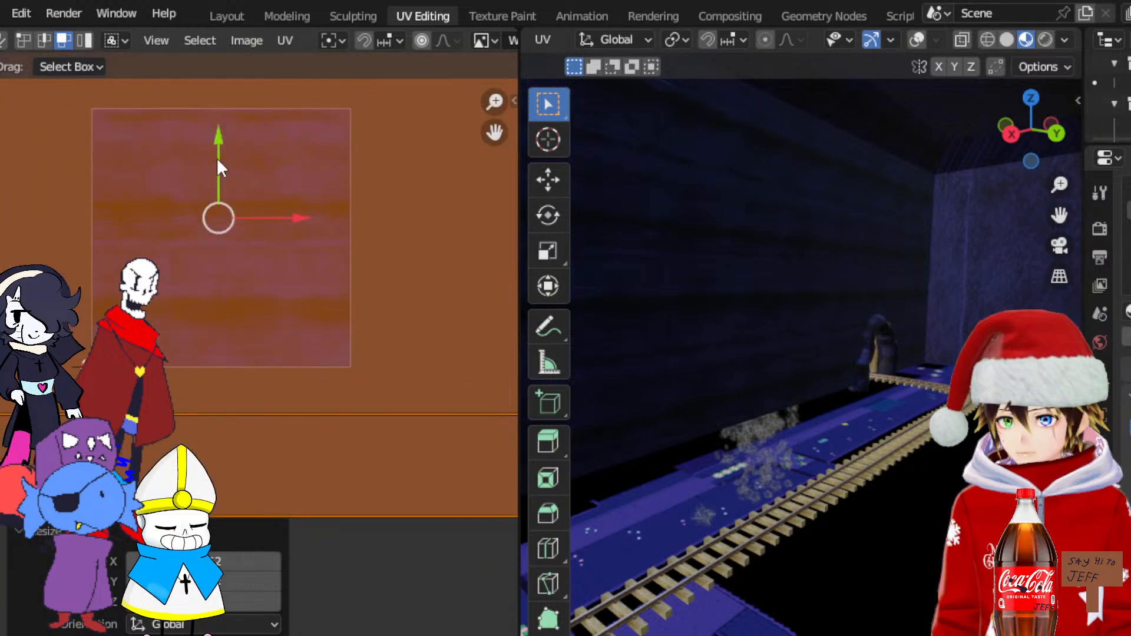
{"action": "mouse_move", "coordinate": [215, 160]}
{"action": "left_mouse_down"}
{"action": "mouse_move", "coordinate": [219, 182]}
{"action": "mouse_move", "coordinate": [227, 171]}
{"action": "left_mouse_up"}
Examine the rock texture on the long wall around the track entrance, along its length and up towards the ceiling
{"action": "scroll", "coordinate": [767, 255], "scroll_direction": "up", "scroll_amount": 4}
{"action": "middle_click_drag", "start_coordinate": [767, 255], "coordinate": [707, 252]}
{"action": "scroll", "coordinate": [729, 254], "scroll_direction": "down", "scroll_amount": 1}
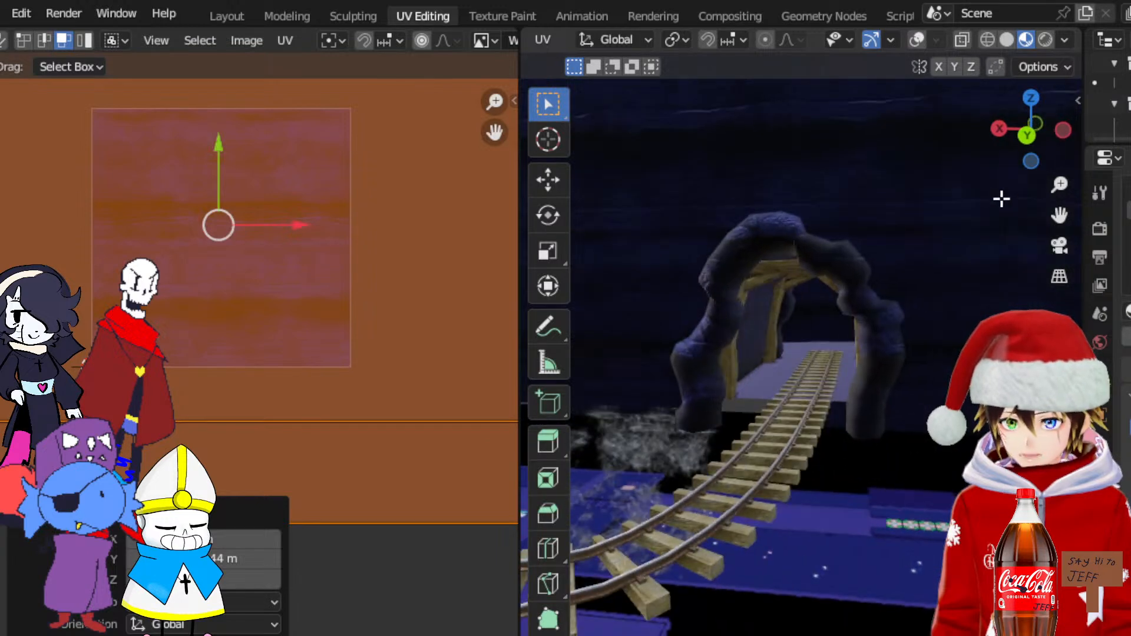
{"action": "left_click_drag", "start_coordinate": [1057, 213], "coordinate": [1128, 215]}
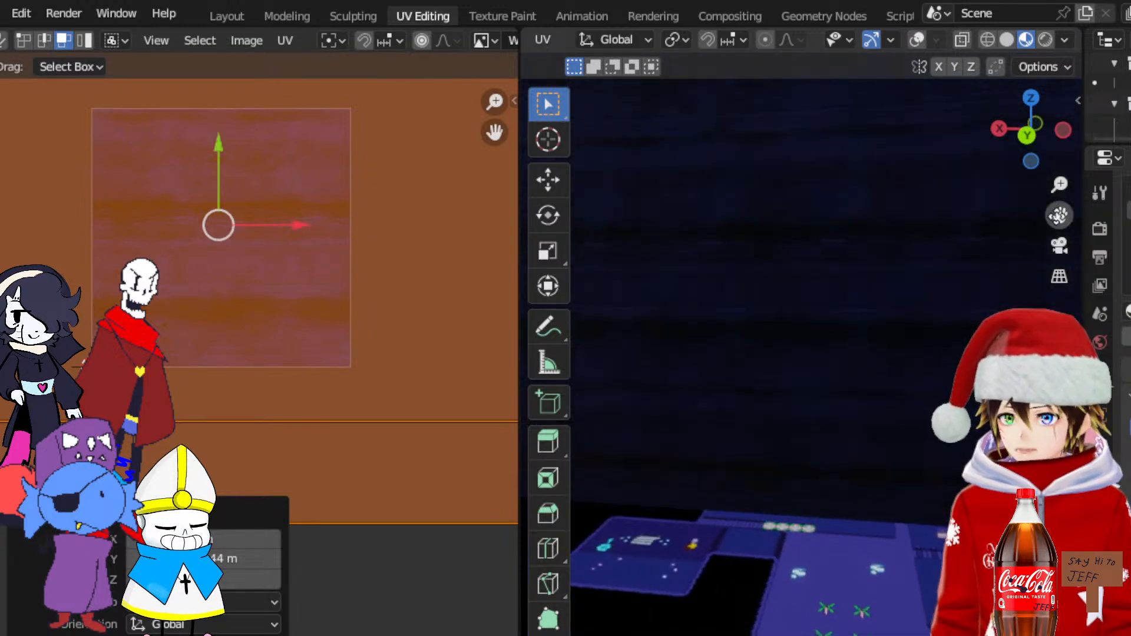
{"action": "scroll", "coordinate": [879, 260], "scroll_direction": "up", "scroll_amount": 1}
{"action": "scroll", "coordinate": [878, 260], "scroll_direction": "down", "scroll_amount": 2}
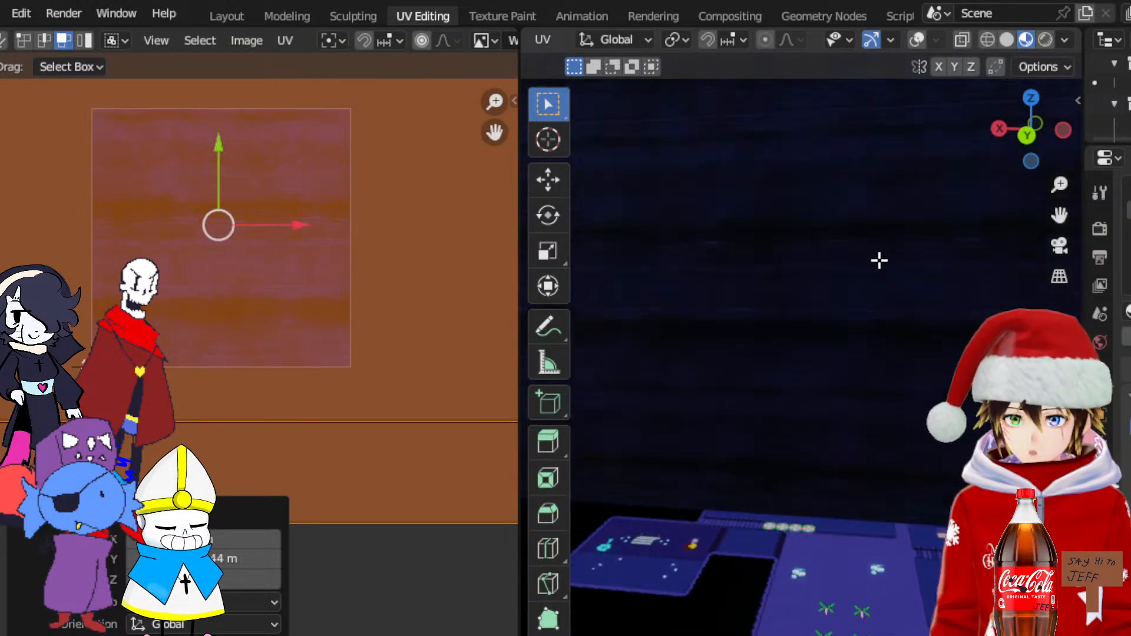
{"action": "mouse_move", "coordinate": [1059, 215]}
{"action": "left_mouse_down"}
{"action": "mouse_move", "coordinate": [1059, 277]}
{"action": "mouse_move", "coordinate": [1062, 216]}
{"action": "left_mouse_up"}
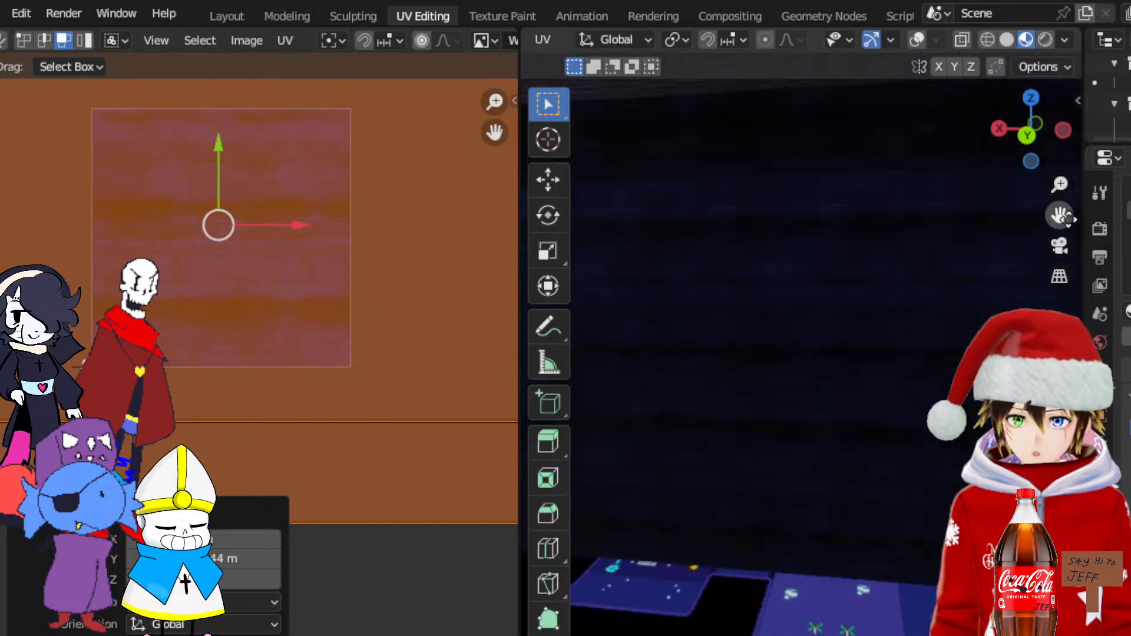
{"action": "middle_click_drag", "start_coordinate": [808, 330], "coordinate": [651, 318]}
{"action": "scroll", "coordinate": [673, 320], "scroll_direction": "down", "scroll_amount": 2}
{"action": "scroll", "coordinate": [851, 335], "scroll_direction": "down", "scroll_amount": 3}
{"action": "middle_click_drag", "start_coordinate": [852, 336], "coordinate": [919, 345]}
{"action": "scroll", "coordinate": [823, 332], "scroll_direction": "up", "scroll_amount": 2}
{"action": "scroll", "coordinate": [920, 344], "scroll_direction": "up", "scroll_amount": 1}
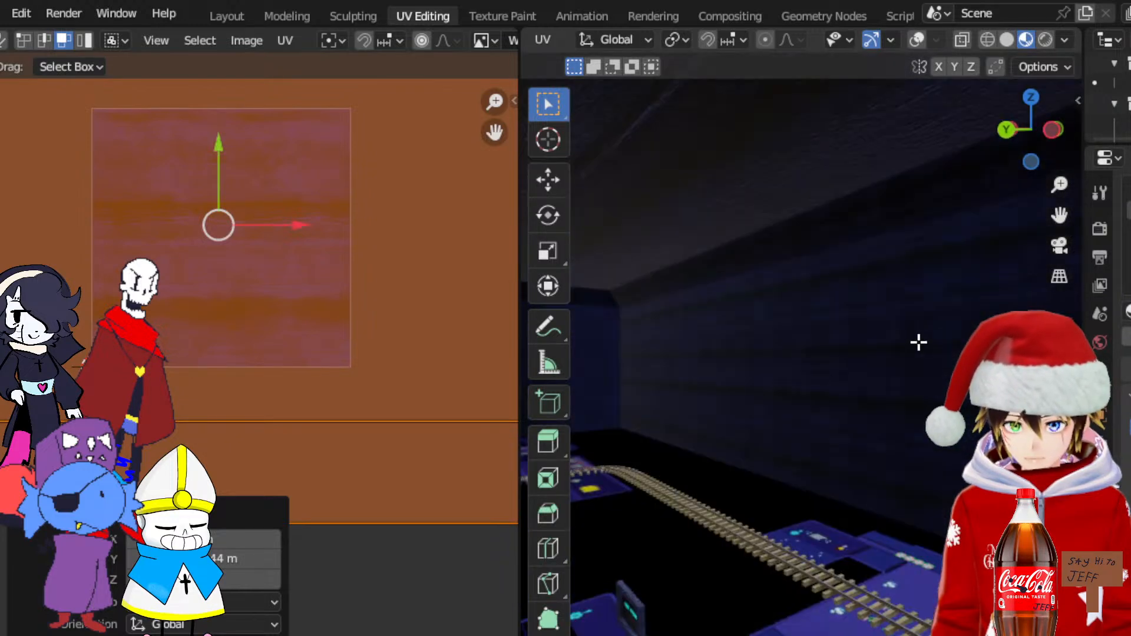
{"action": "scroll", "coordinate": [905, 345], "scroll_direction": "up", "scroll_amount": 1}
{"action": "middle_click_drag", "start_coordinate": [797, 363], "coordinate": [822, 363]}
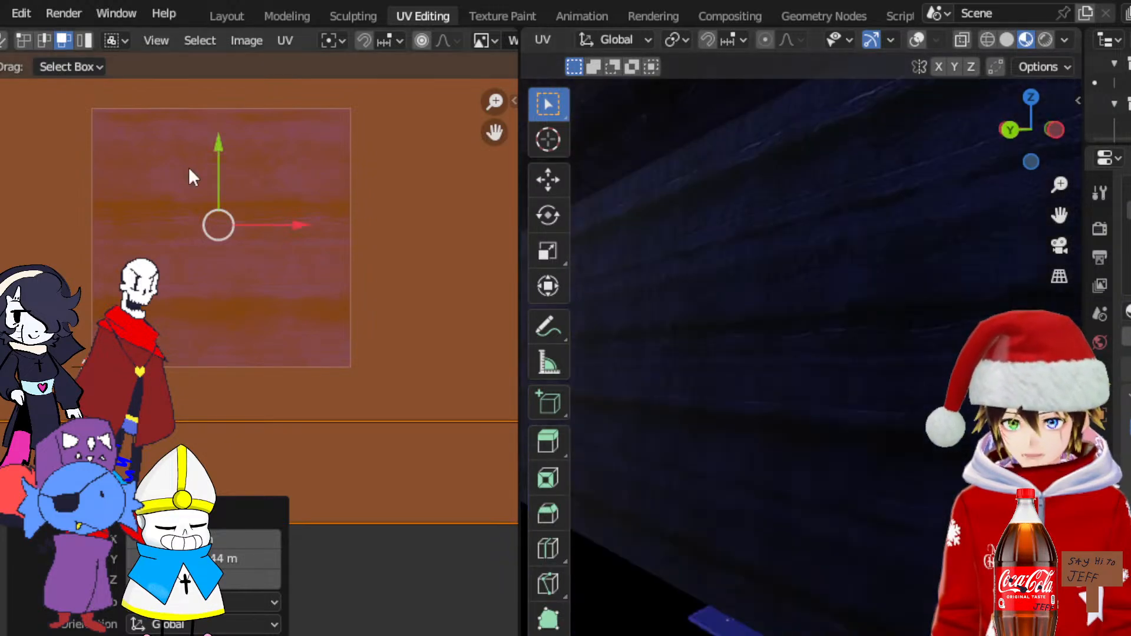
Scale the long wall's UVs down in two passes, checking the texture around the track entrance
{"action": "left_click", "coordinate": [90, 267]}
{"action": "left_click_drag", "start_coordinate": [285, 162], "coordinate": [268, 178]}
{"action": "middle_click_drag", "start_coordinate": [678, 298], "coordinate": [864, 339]}
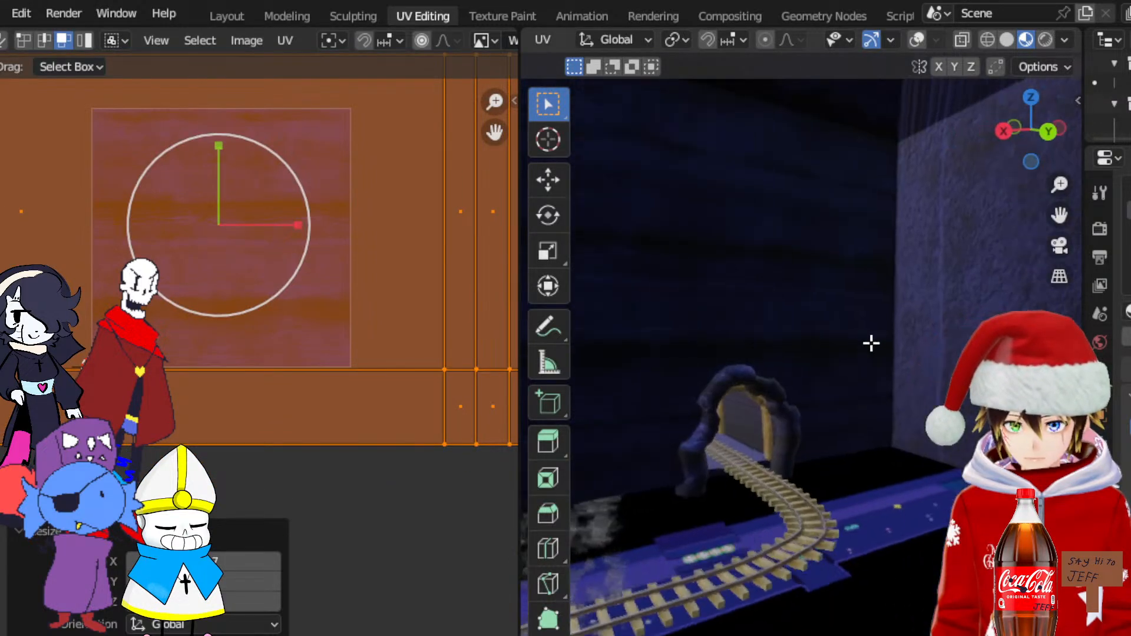
{"action": "scroll", "coordinate": [288, 224], "scroll_direction": "down", "scroll_amount": 4}
{"action": "left_click_drag", "start_coordinate": [272, 252], "coordinate": [277, 282]}
Turn the overlays on and select both end walls of the track room, including their slanted upper faces and lower strips
{"action": "middle_click_drag", "start_coordinate": [1057, 216], "coordinate": [742, 333]}
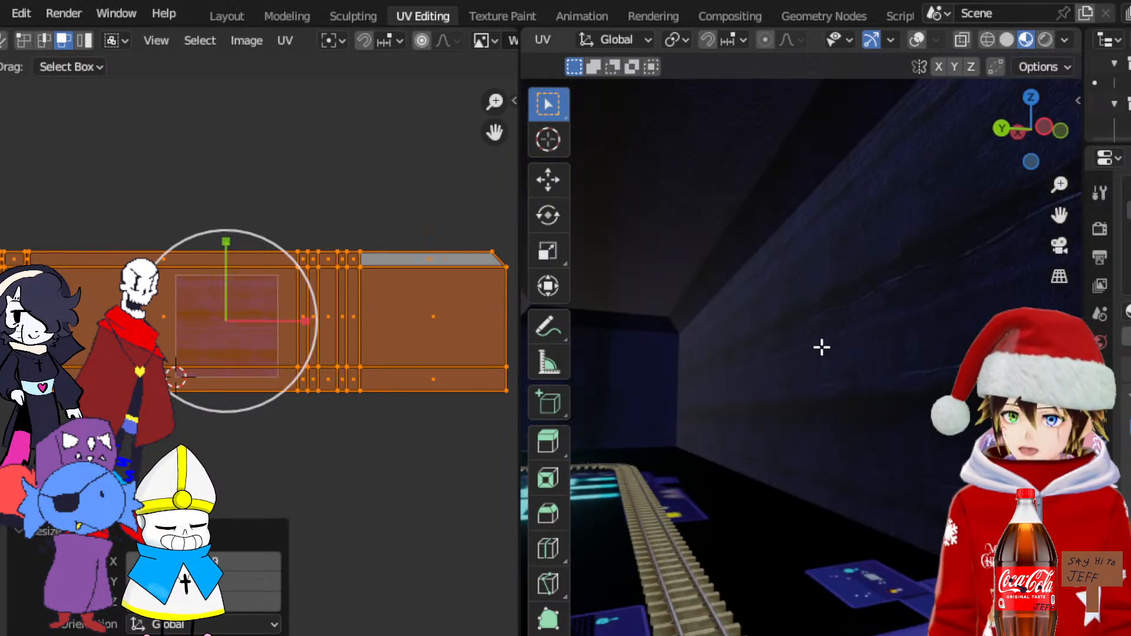
{"action": "middle_click_drag", "start_coordinate": [805, 347], "coordinate": [817, 301]}
{"action": "left_click", "coordinate": [864, 284]}
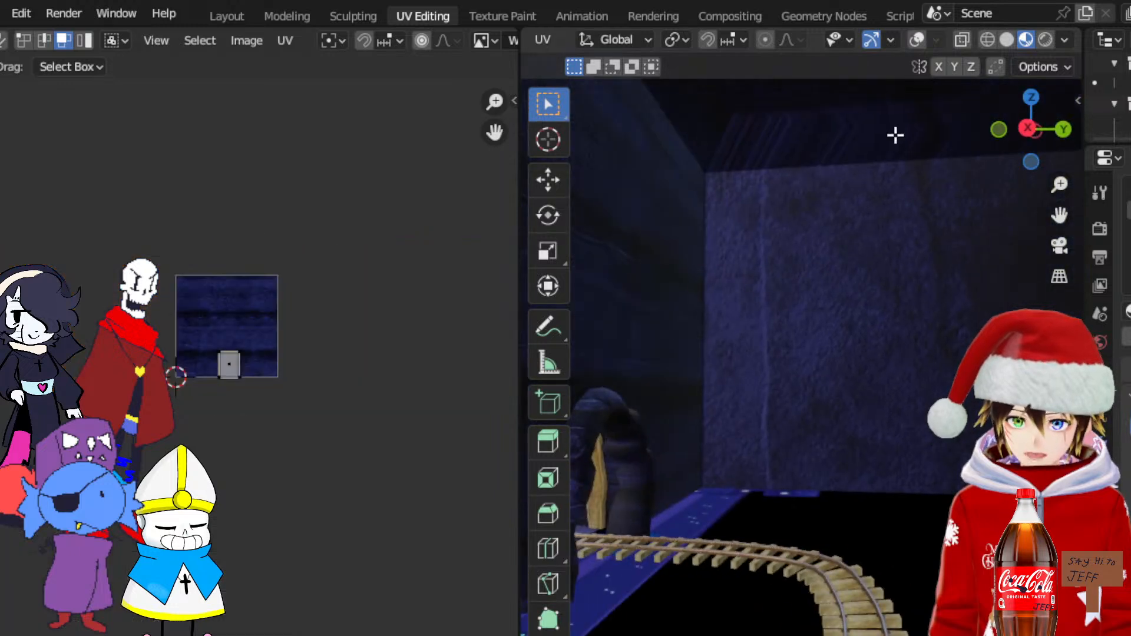
{"action": "left_click", "coordinate": [917, 41]}
{"action": "left_click", "coordinate": [833, 144]}
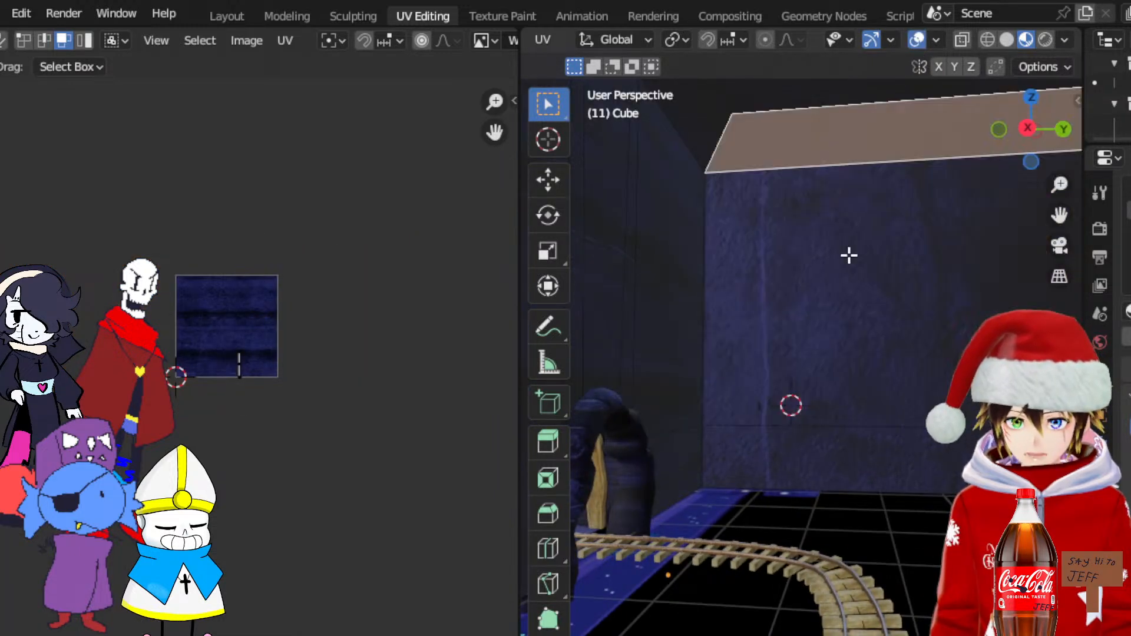
{"action": "left_click", "coordinate": [846, 247], "text": "ctrl"}
{"action": "left_click", "coordinate": [840, 457], "text": "ctrl"}
{"action": "scroll", "coordinate": [932, 273], "scroll_direction": "down", "scroll_amount": 3}
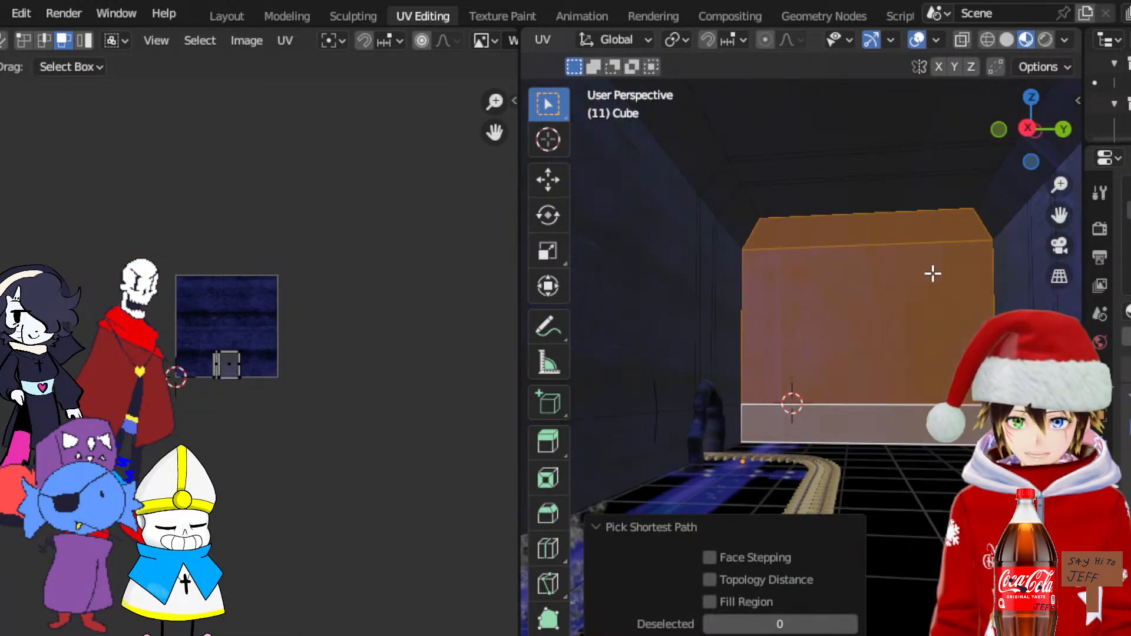
{"action": "scroll", "coordinate": [931, 273], "scroll_direction": "up", "scroll_amount": 5}
{"action": "left_click", "coordinate": [891, 493], "text": "ctrl"}
{"action": "left_click", "coordinate": [899, 180], "text": "ctrl"}
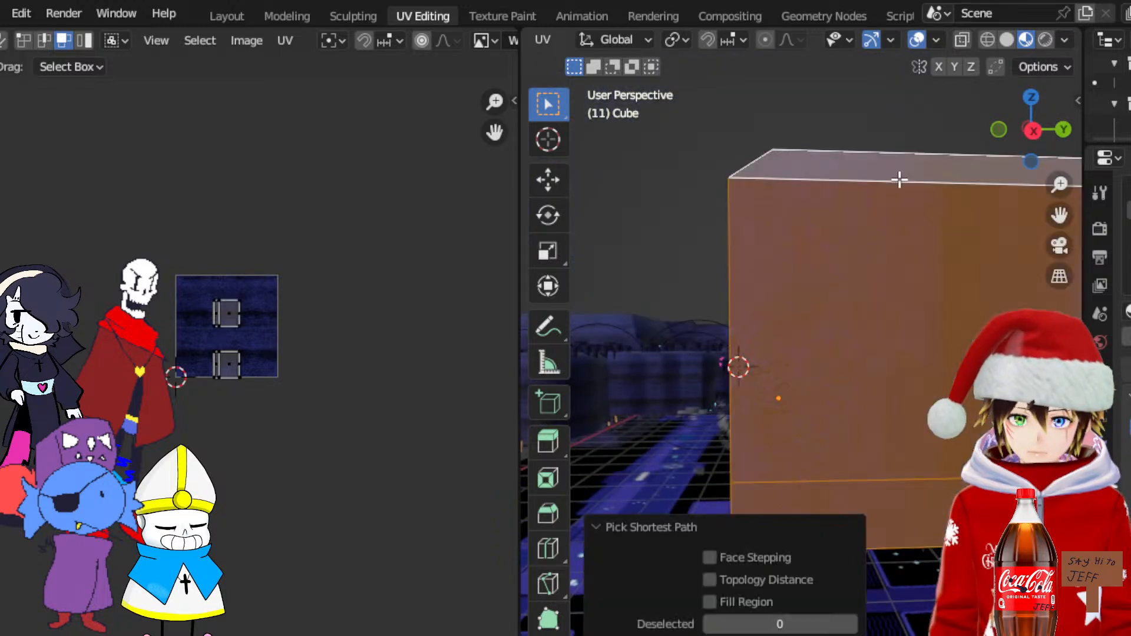
Project the selected end walls' UVs from the straight-on X-axis view
{"action": "left_click", "coordinate": [1033, 130]}
{"action": "left_click", "coordinate": [540, 46]}
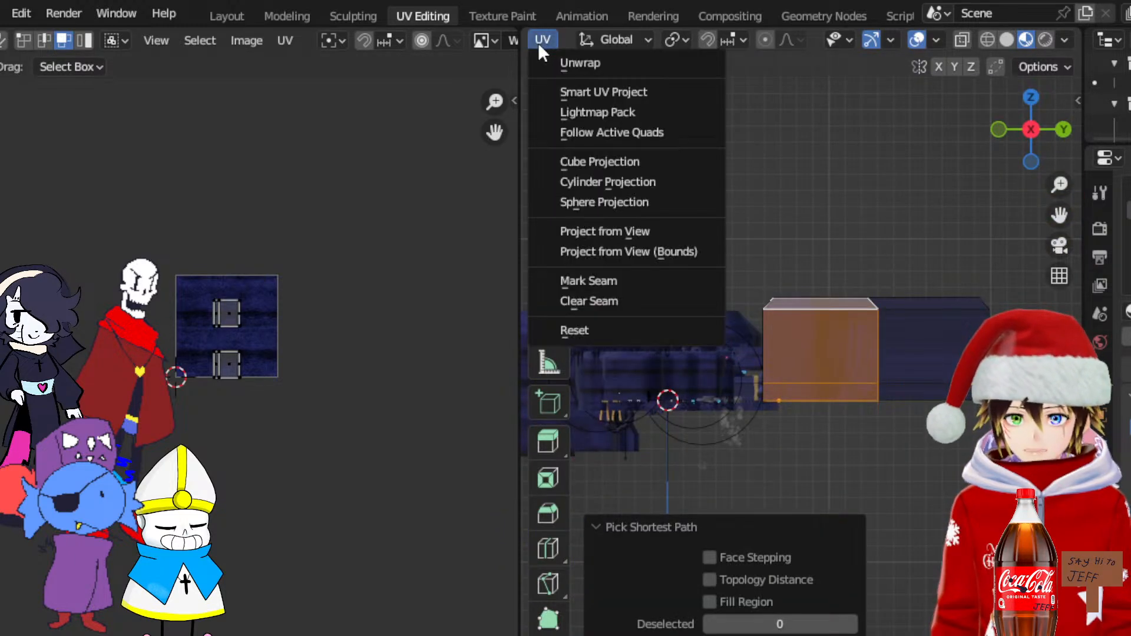
{"action": "left_click", "coordinate": [602, 232]}
{"action": "mouse_move", "coordinate": [913, 359]}
{"action": "middle_mouse_down"}
{"action": "mouse_move", "coordinate": [851, 360]}
{"action": "mouse_move", "coordinate": [902, 360]}
{"action": "middle_mouse_up"}
{"action": "scroll", "coordinate": [853, 360], "scroll_direction": "up", "scroll_amount": 3}
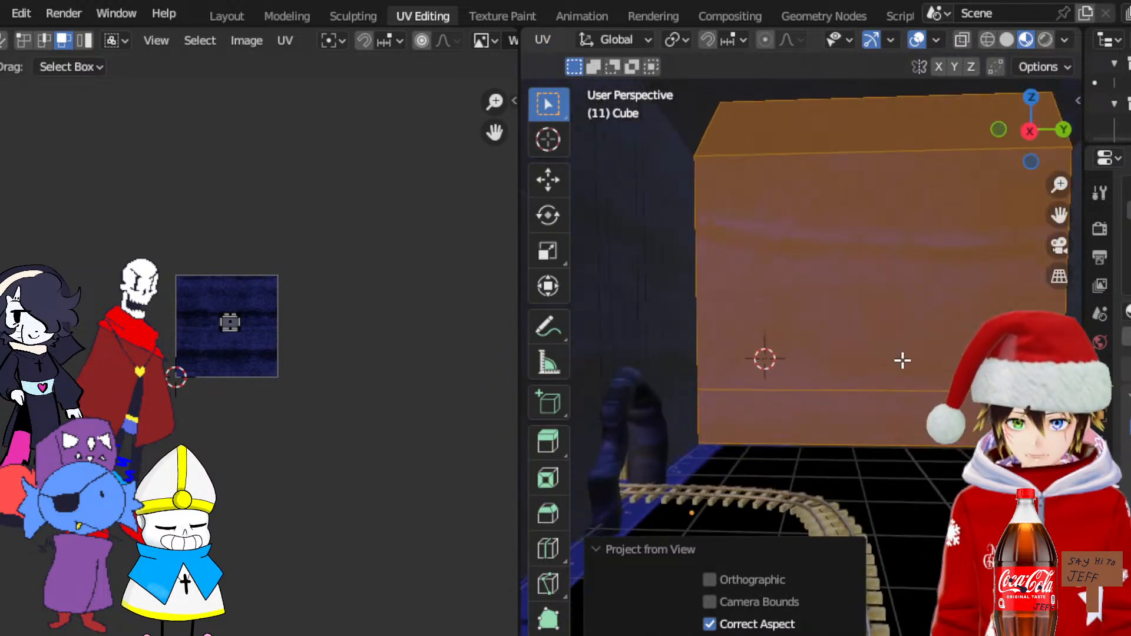
Hide the overlays and scale the end walls' whole UV layout up in two passes until it extends beyond the texture tile
{"action": "key", "text": "a"}
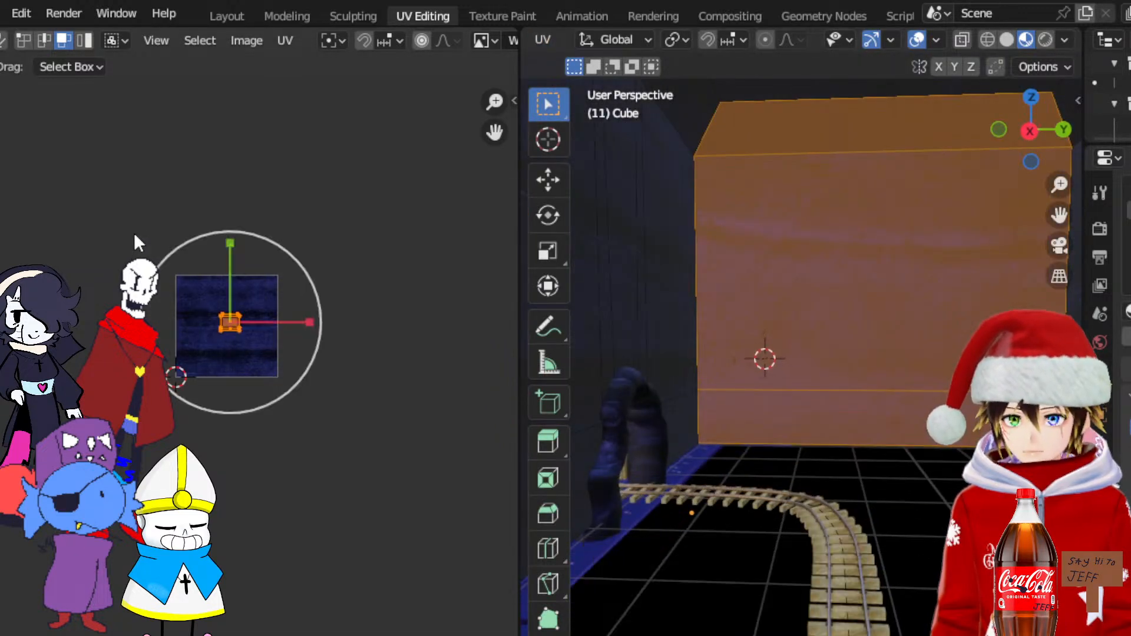
{"action": "left_click", "coordinate": [919, 42]}
{"action": "left_click_drag", "start_coordinate": [1059, 215], "coordinate": [958, 217]}
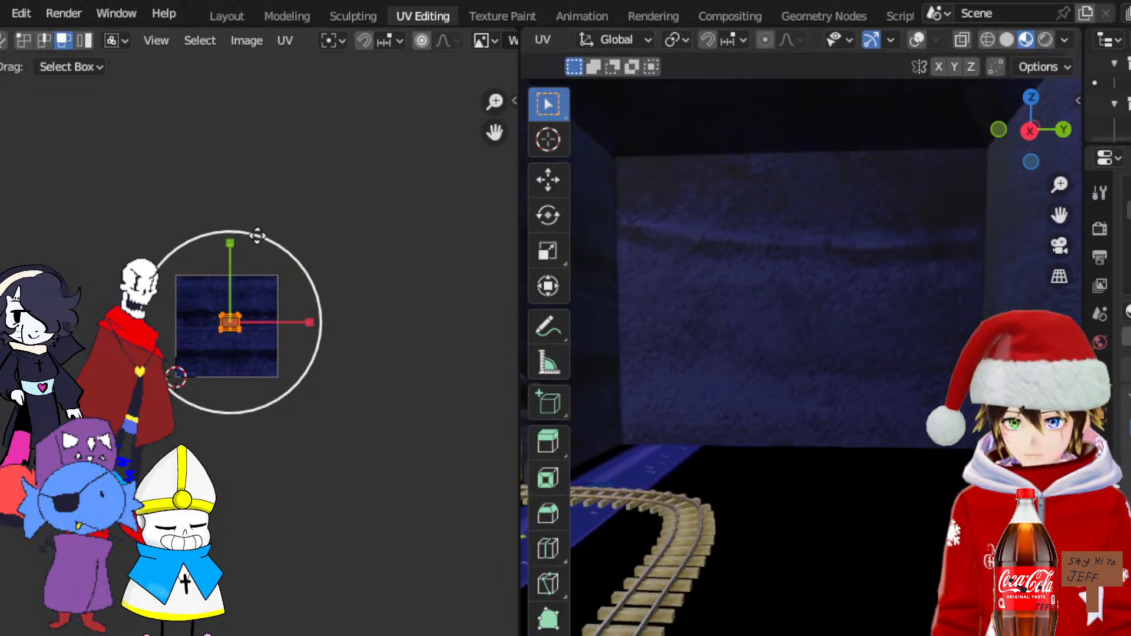
{"action": "left_click_drag", "start_coordinate": [309, 276], "coordinate": [506, 159]}
{"action": "left_click_drag", "start_coordinate": [1062, 219], "coordinate": [1123, 241]}
{"action": "middle_click_drag", "start_coordinate": [815, 277], "coordinate": [733, 273]}
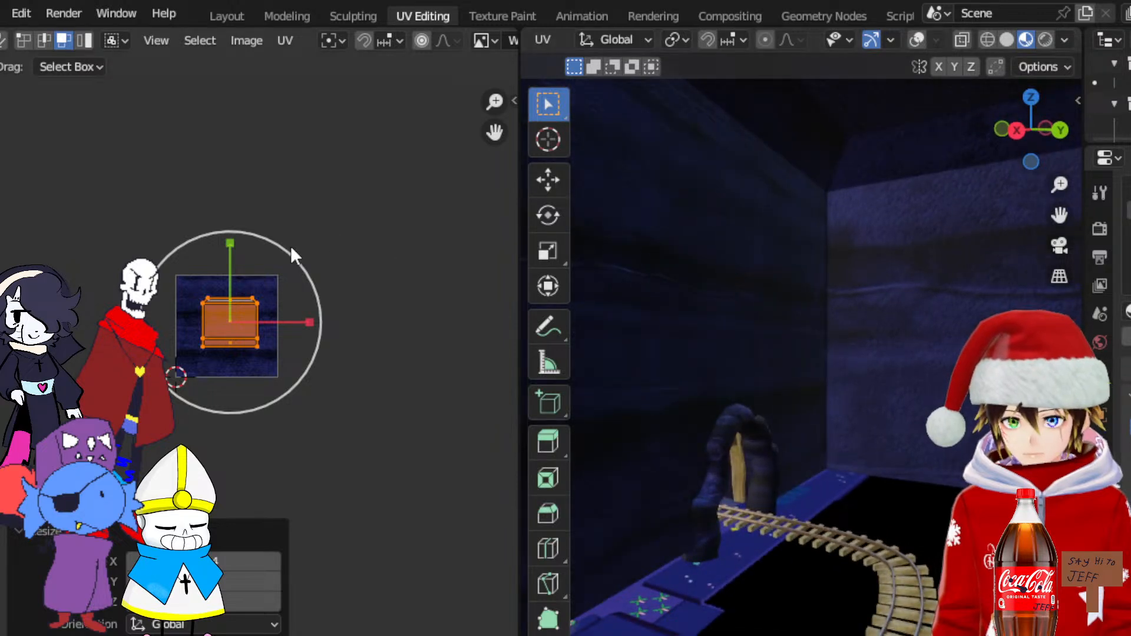
{"action": "left_click_drag", "start_coordinate": [364, 417], "coordinate": [174, 221]}
{"action": "left_click_drag", "start_coordinate": [302, 281], "coordinate": [460, 204]}
{"action": "scroll", "coordinate": [351, 295], "scroll_direction": "up", "scroll_amount": 5}
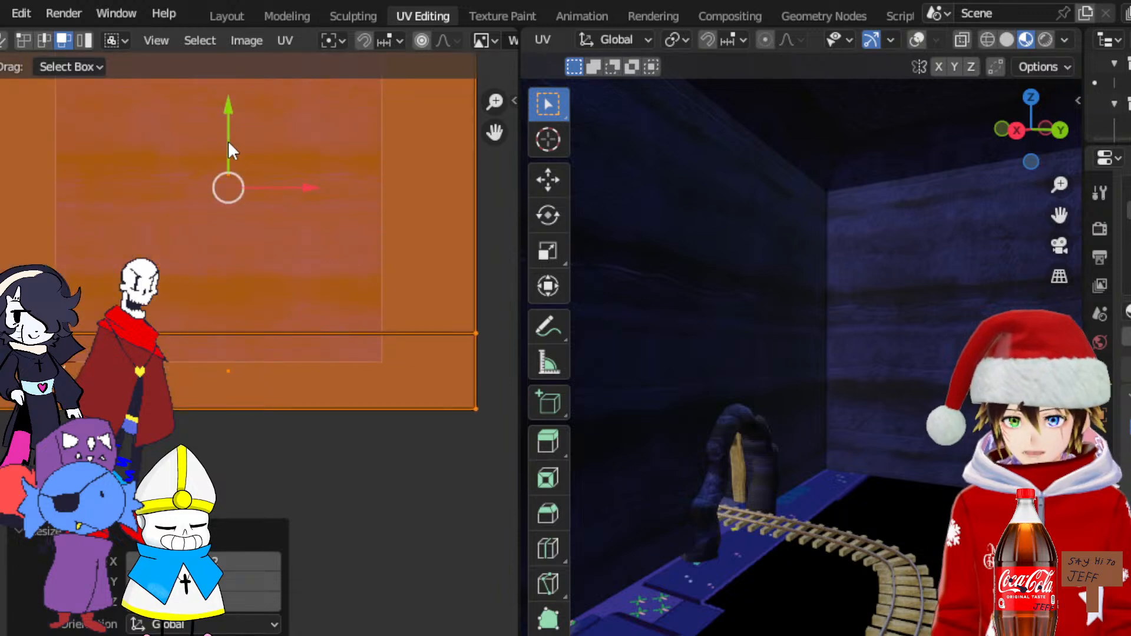
Shift the end walls' UVs slightly upward on the rock texture and check the room's corners
{"action": "left_click_drag", "start_coordinate": [228, 142], "coordinate": [235, 141]}
{"action": "middle_click_drag", "start_coordinate": [689, 250], "coordinate": [831, 285]}
{"action": "left_click_drag", "start_coordinate": [1074, 218], "coordinate": [795, 341]}
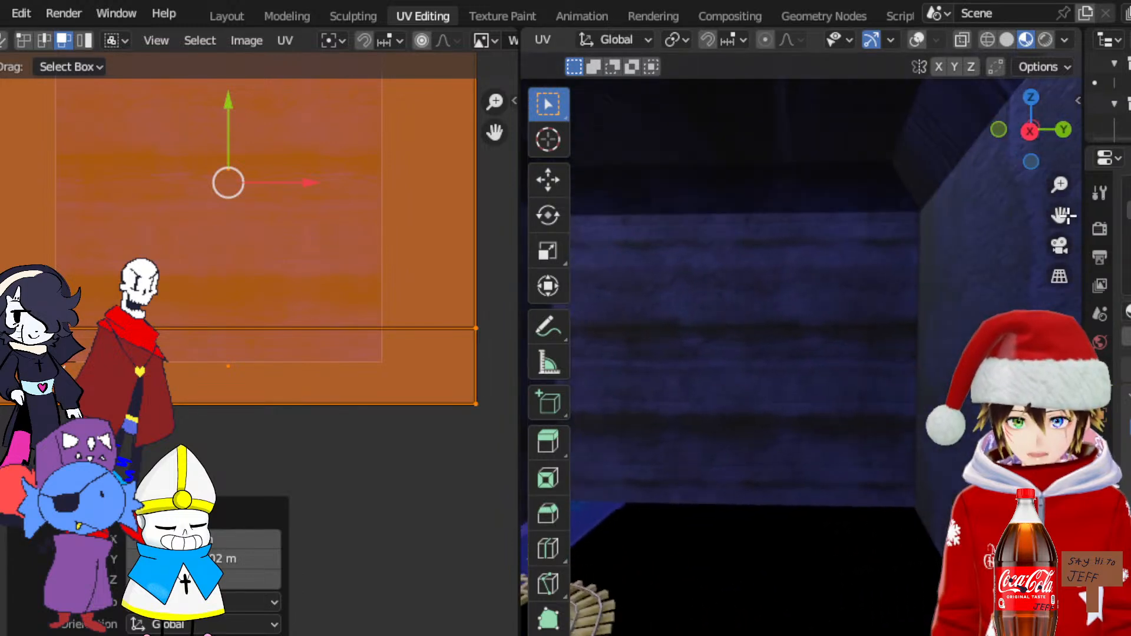
{"action": "middle_click_drag", "start_coordinate": [795, 341], "coordinate": [857, 345]}
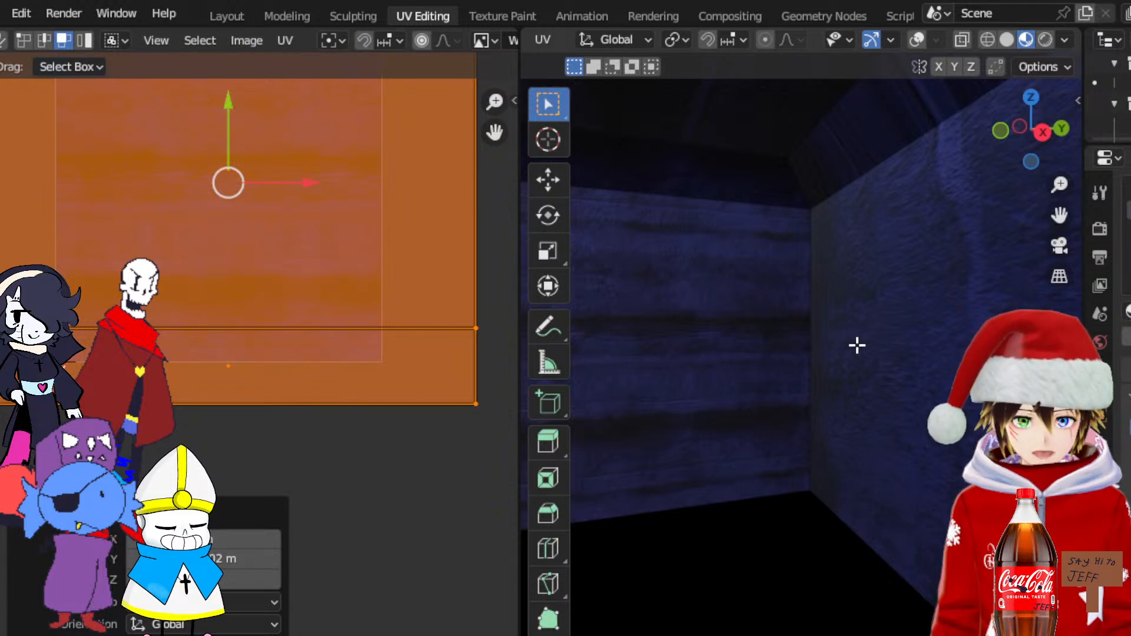
Show the overlays and select the opposite long wall's faces, including its slanted upper strip, narrow corner sections and lower strip
{"action": "left_click", "coordinate": [916, 40]}
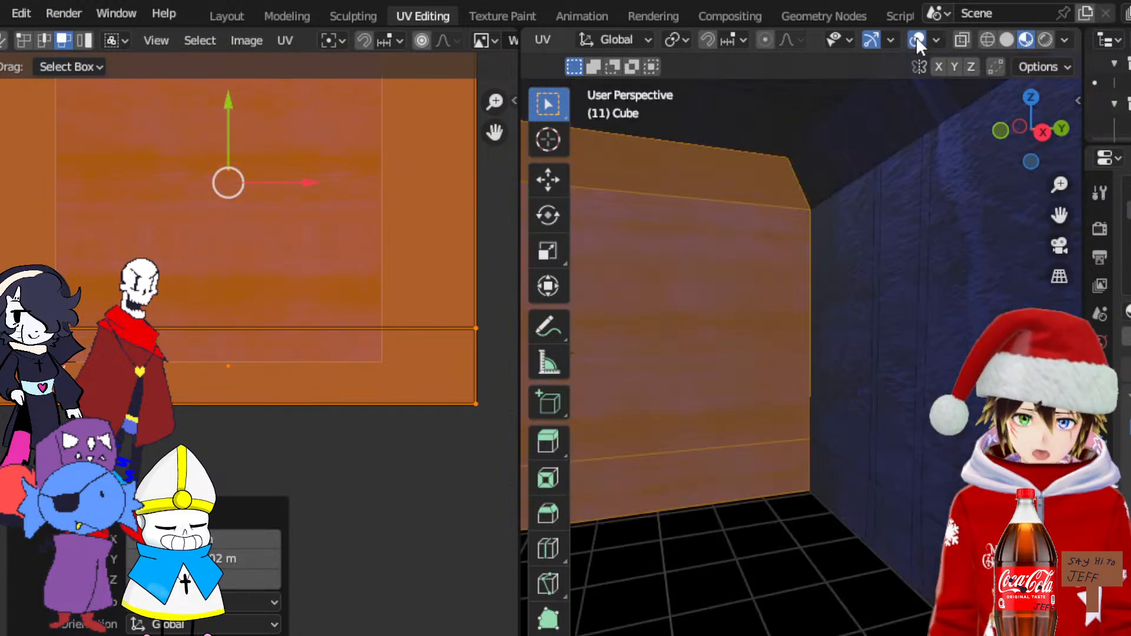
{"action": "left_click", "coordinate": [869, 278]}
{"action": "left_click", "coordinate": [788, 174]}
{"action": "middle_click_drag", "start_coordinate": [788, 175], "coordinate": [962, 275]}
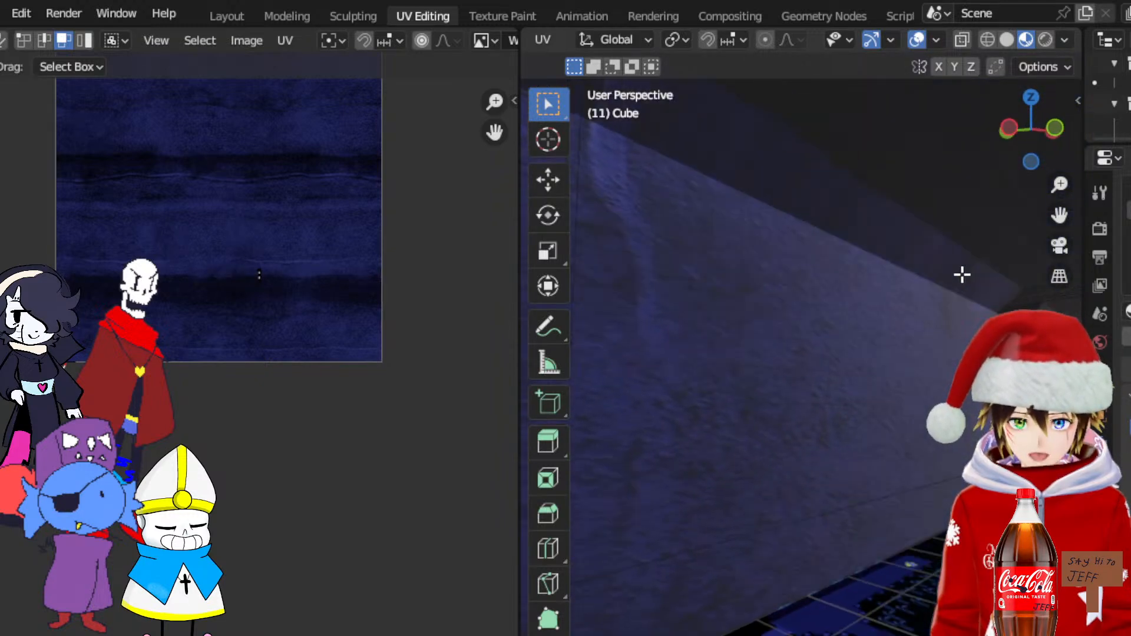
{"action": "left_click", "coordinate": [963, 276], "text": "ctrl"}
{"action": "left_click", "coordinate": [955, 351], "text": "ctrl"}
{"action": "middle_click_drag", "start_coordinate": [952, 351], "coordinate": [670, 357]}
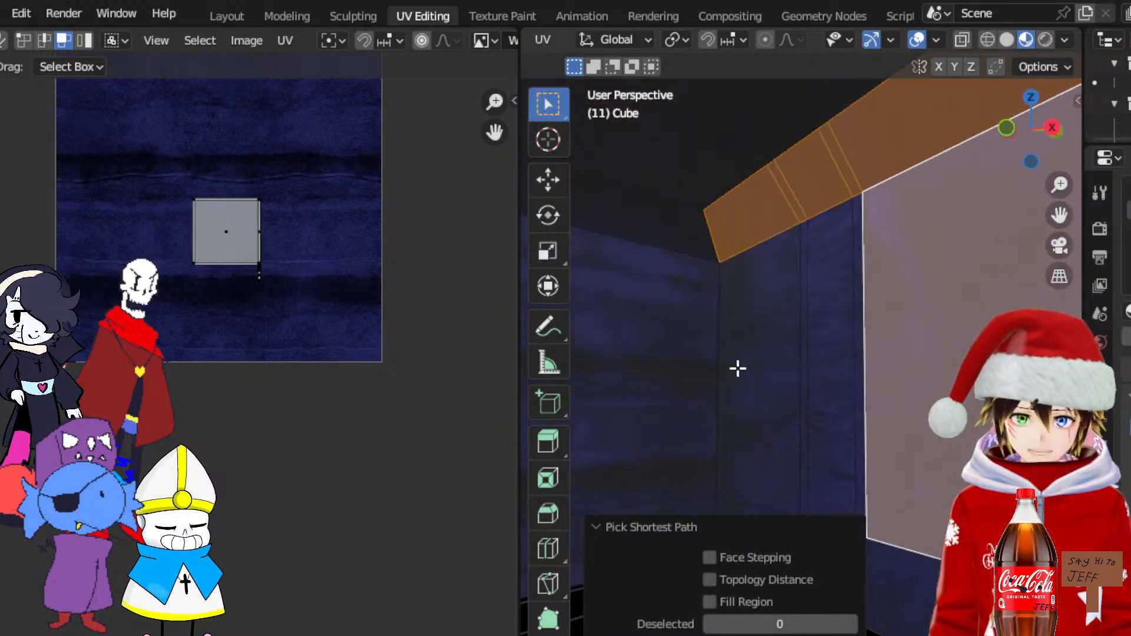
{"action": "left_click", "coordinate": [744, 372], "text": "ctrl"}
{"action": "middle_click_drag", "start_coordinate": [744, 372], "coordinate": [972, 439]}
{"action": "left_click", "coordinate": [741, 447], "text": "ctrl"}
{"action": "left_click", "coordinate": [972, 456], "text": "ctrl"}
{"action": "middle_click_drag", "start_coordinate": [1019, 253], "coordinate": [765, 265]}
{"action": "middle_click_drag", "start_coordinate": [936, 296], "coordinate": [682, 298]}
{"action": "mouse_move", "coordinate": [780, 312]}
{"action": "middle_mouse_down"}
{"action": "mouse_move", "coordinate": [818, 298]}
{"action": "mouse_move", "coordinate": [770, 295]}
{"action": "middle_mouse_up"}
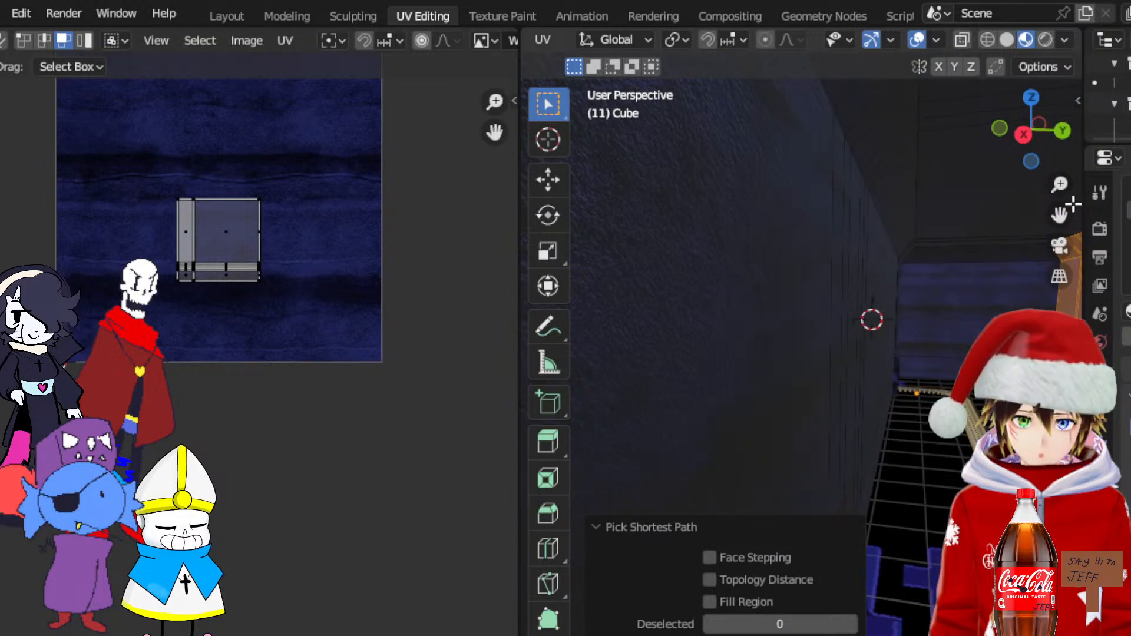
Add the narrow wall around the far tunnel entrance to the selection, including its slanted top and both lower side faces
{"action": "scroll", "coordinate": [870, 312], "scroll_direction": "down", "scroll_amount": 5}
{"action": "middle_click_drag", "start_coordinate": [869, 313], "coordinate": [949, 357]}
{"action": "left_click_drag", "start_coordinate": [1059, 216], "coordinate": [1119, 199]}
{"action": "left_click", "coordinate": [762, 397]}
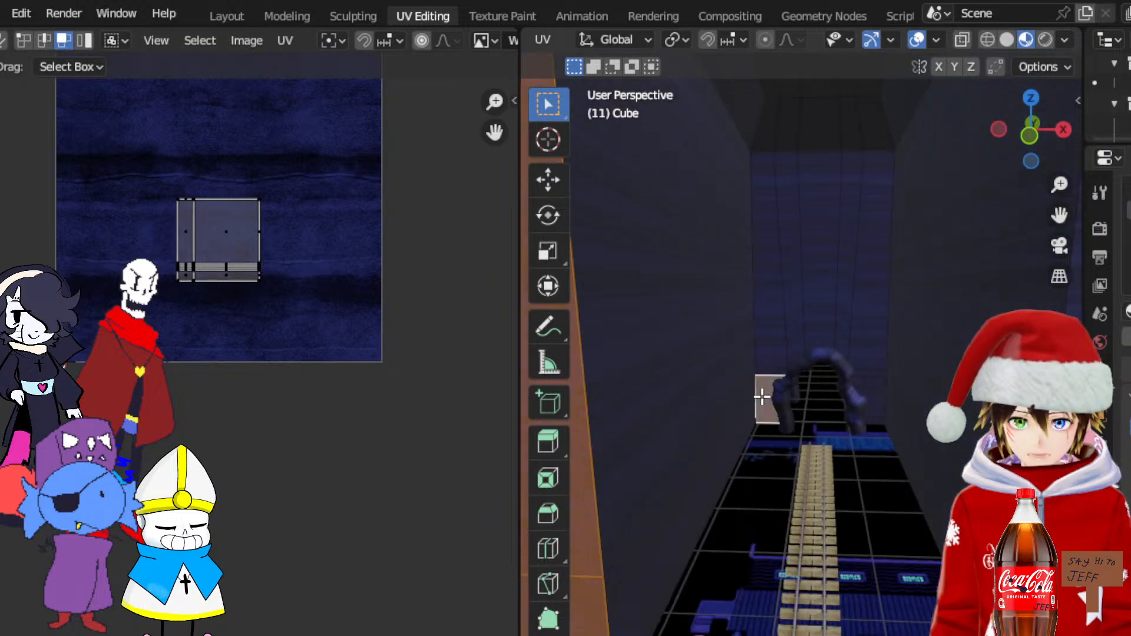
{"action": "left_click", "coordinate": [775, 141], "text": "ctrl"}
{"action": "left_click", "coordinate": [880, 127], "text": "ctrl"}
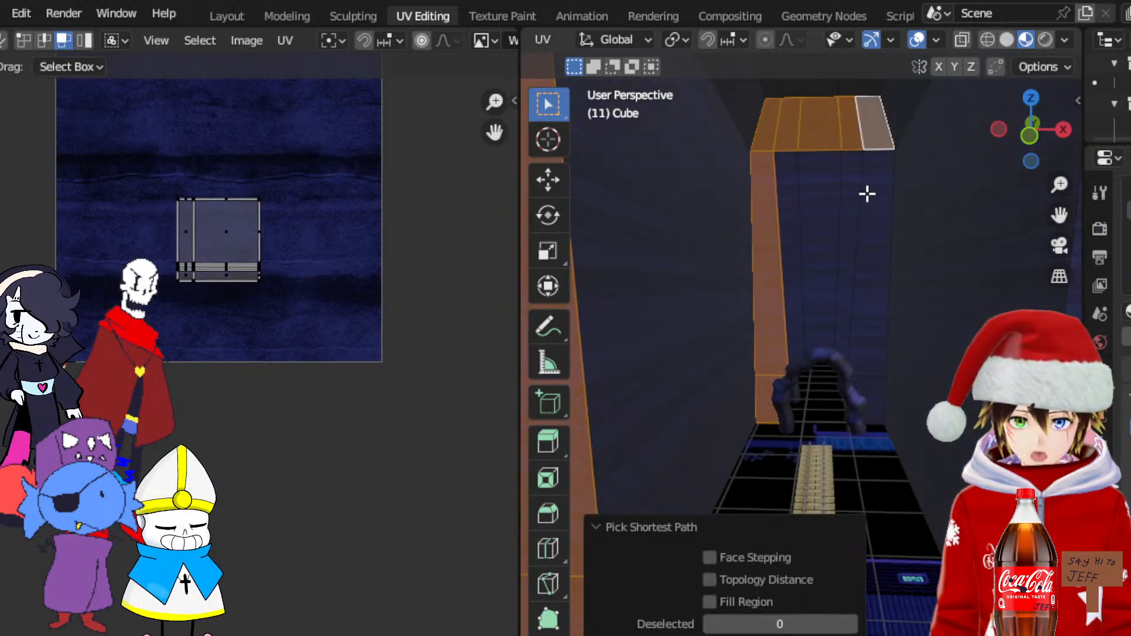
{"action": "left_click", "coordinate": [877, 201], "text": "ctrl"}
{"action": "left_click", "coordinate": [797, 252], "text": "ctrl"}
{"action": "left_click", "coordinate": [871, 401], "text": "shift"}
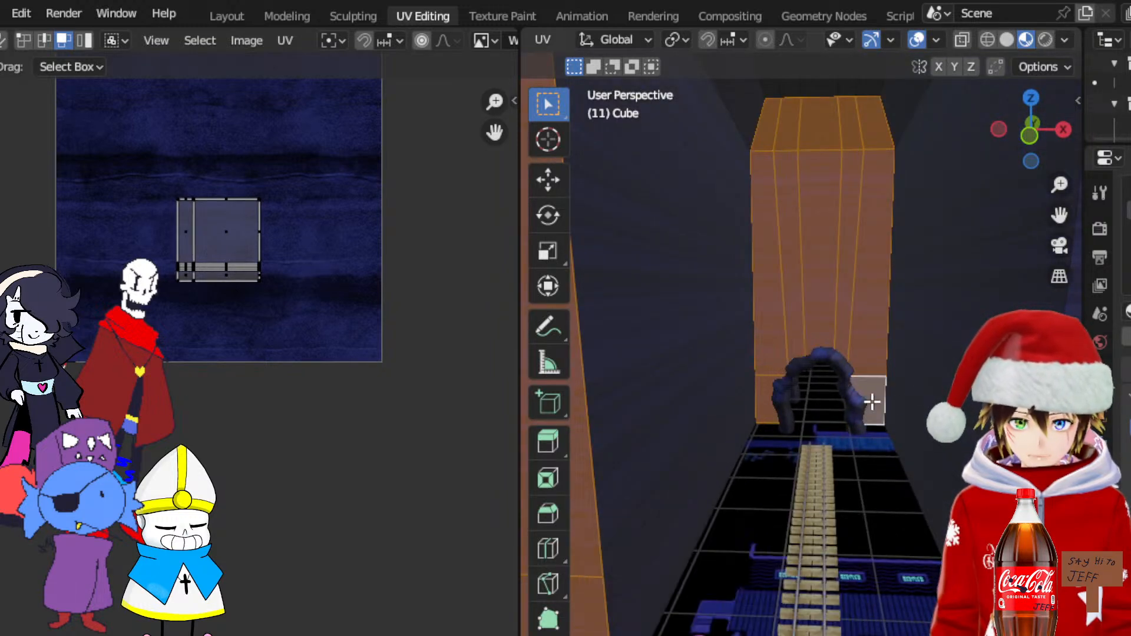
Extend the selection to the remaining wall section beside the tunnel corridor, up to its slanted upper face
{"action": "left_click_drag", "start_coordinate": [1059, 215], "coordinate": [854, 190]}
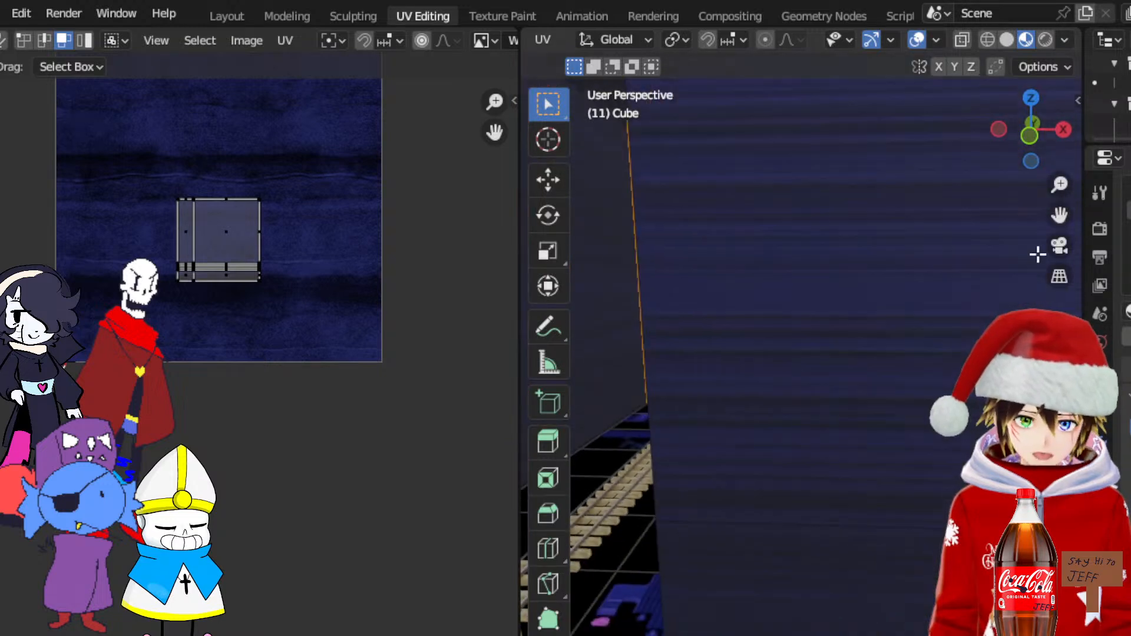
{"action": "scroll", "coordinate": [851, 447], "scroll_direction": "down", "scroll_amount": 3}
{"action": "middle_click_drag", "start_coordinate": [816, 506], "coordinate": [797, 357]}
{"action": "left_click", "coordinate": [908, 196], "text": "ctrl"}
Project the selected long wall and tunnel wall faces' UVs from the straight-on back view
{"action": "left_click", "coordinate": [1027, 138]}
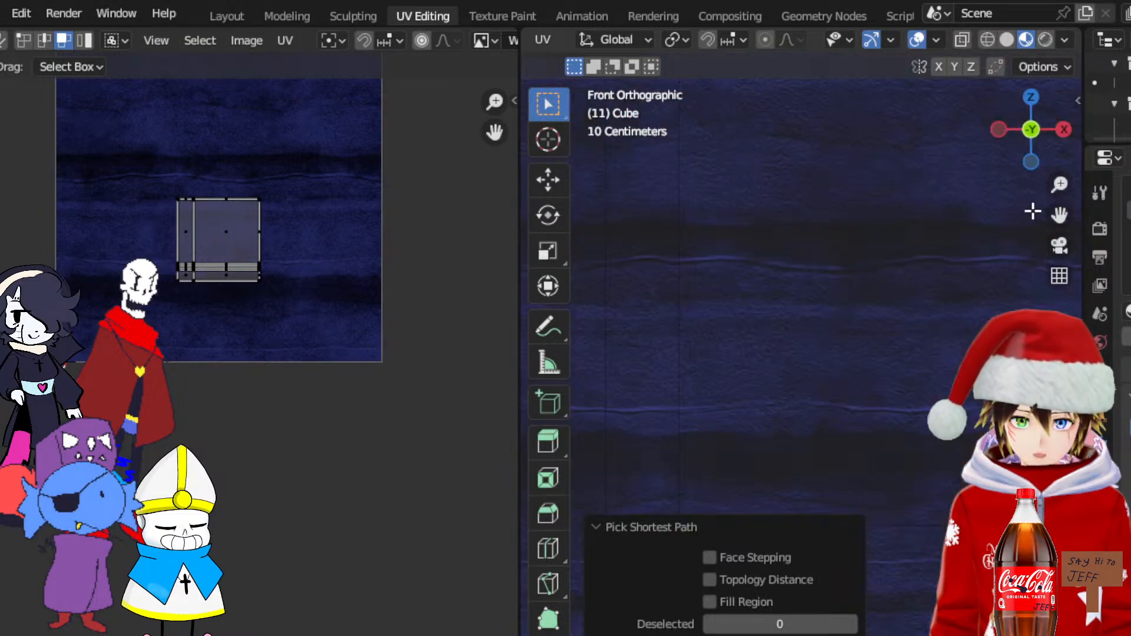
{"action": "scroll", "coordinate": [912, 343], "scroll_direction": "down", "scroll_amount": 4}
{"action": "middle_click_drag", "start_coordinate": [911, 343], "coordinate": [865, 293]}
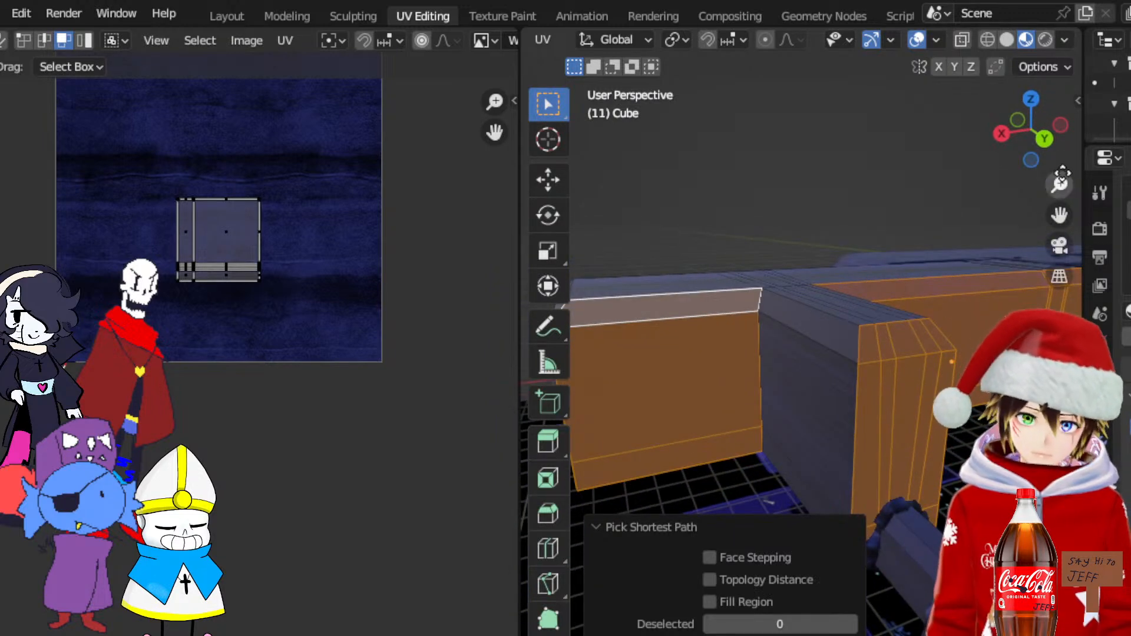
{"action": "left_click", "coordinate": [1045, 138]}
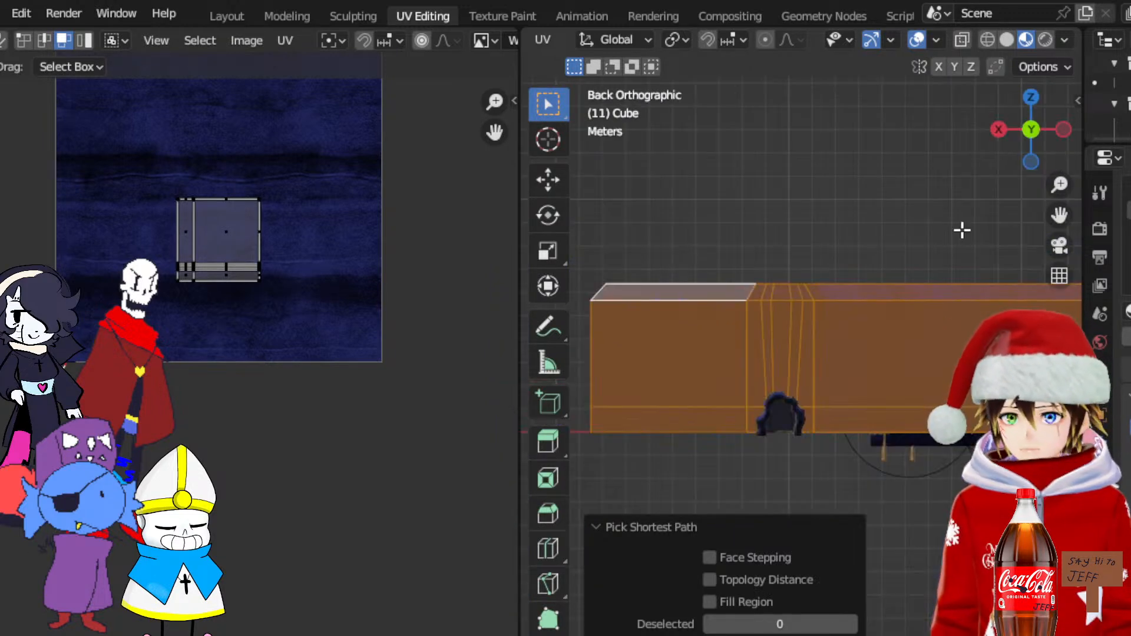
{"action": "left_click", "coordinate": [551, 36]}
{"action": "left_click", "coordinate": [609, 230]}
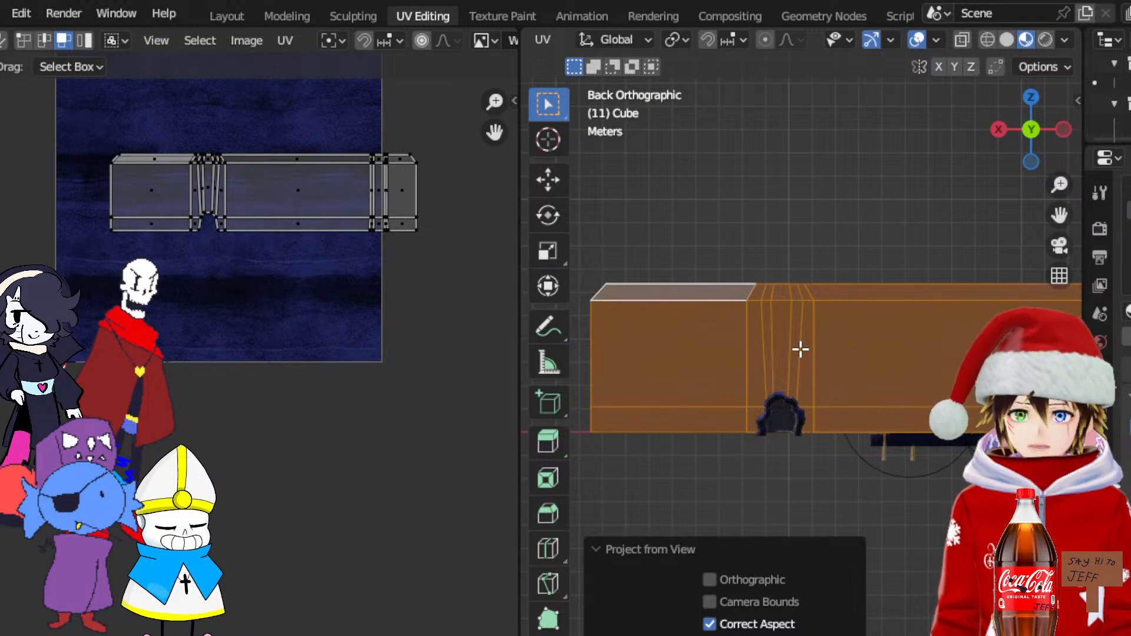
Select the whole projected UV layout, centre it on the texture tile and hide the viewport overlays
{"action": "left_click_drag", "start_coordinate": [445, 290], "coordinate": [24, 65]}
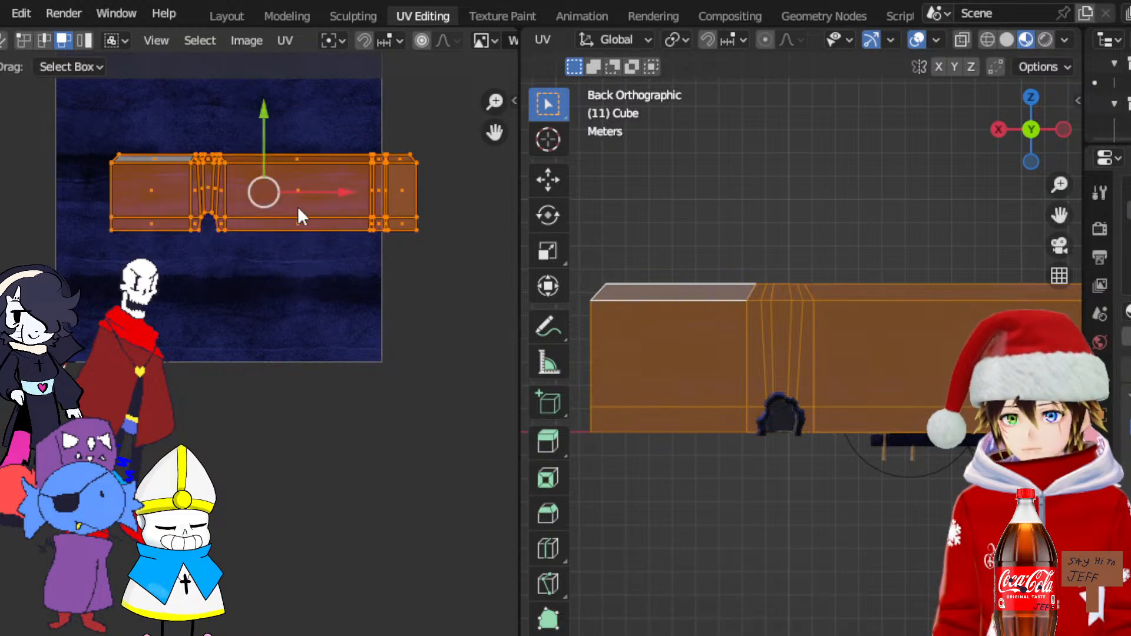
{"action": "left_click_drag", "start_coordinate": [272, 180], "coordinate": [230, 213]}
{"action": "left_click", "coordinate": [924, 47]}
{"action": "middle_click_drag", "start_coordinate": [854, 295], "coordinate": [924, 323]}
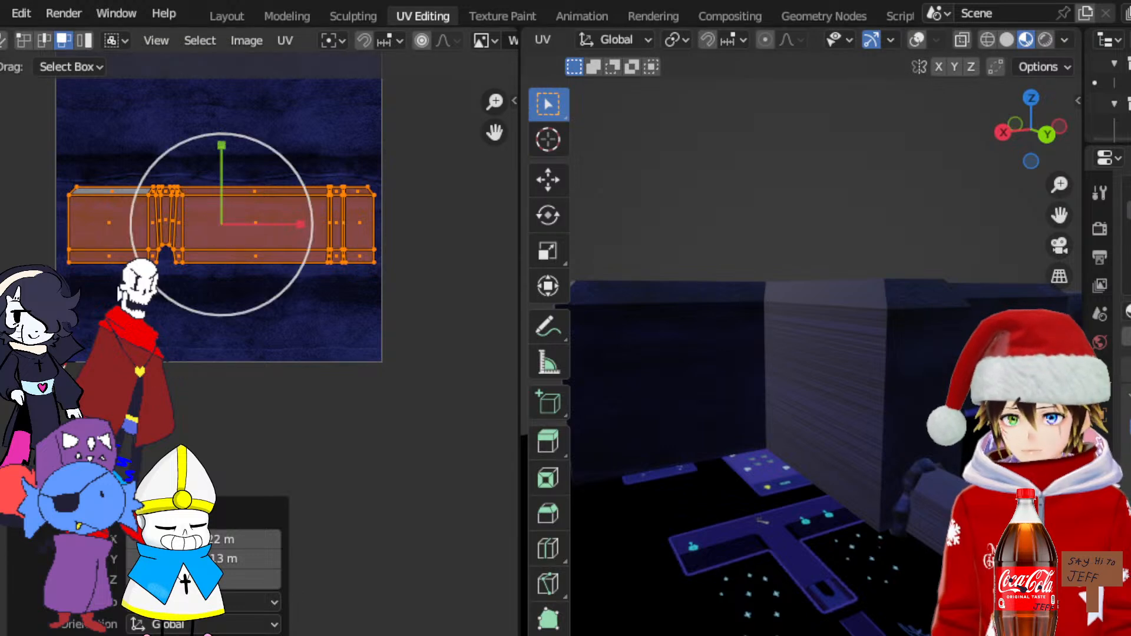
Scale the UV layout up by about 1.86 and again well beyond the tile, comparing the texture at the room's outer corner
{"action": "key", "text": "s"}
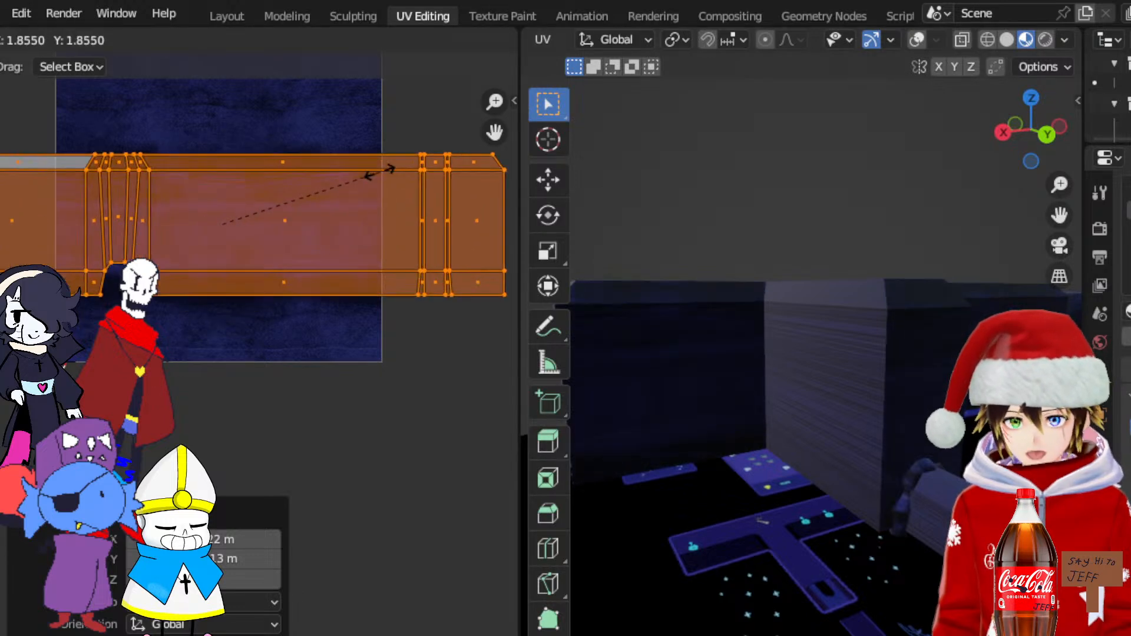
{"action": "left_click", "coordinate": [372, 176]}
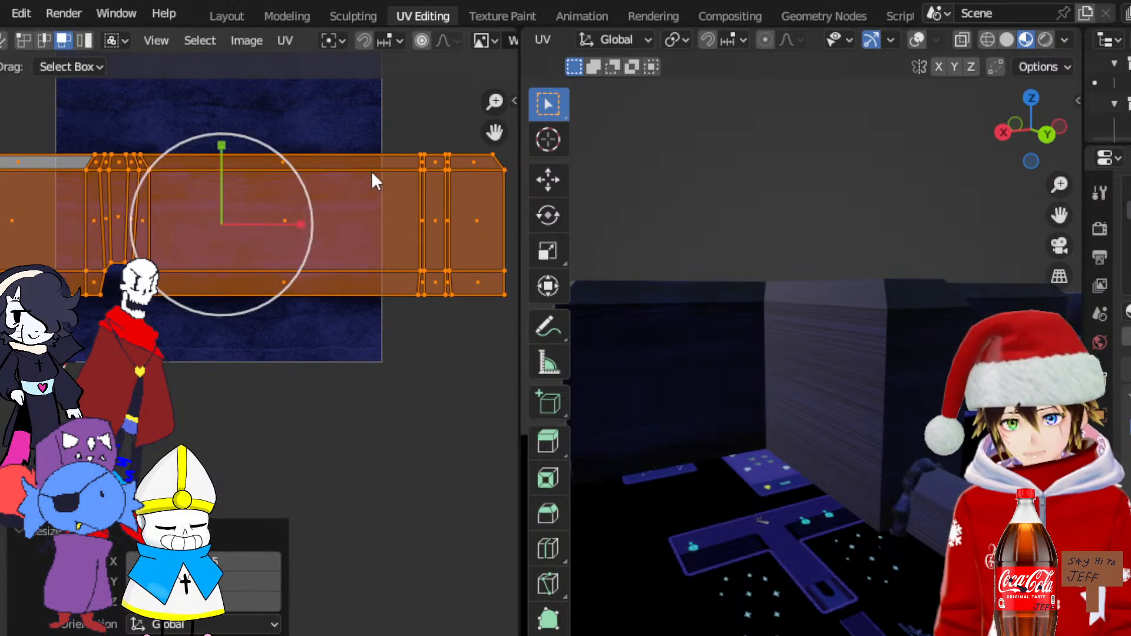
{"action": "middle_click_drag", "start_coordinate": [739, 288], "coordinate": [849, 277]}
{"action": "left_click_drag", "start_coordinate": [1062, 218], "coordinate": [1120, 197]}
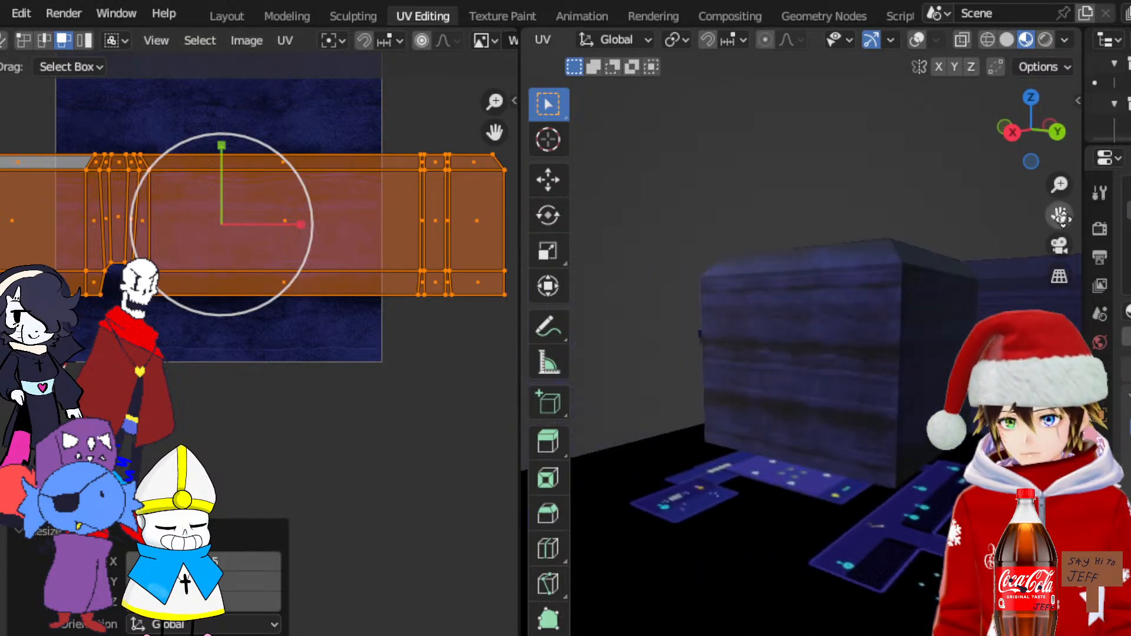
{"action": "middle_click_drag", "start_coordinate": [957, 259], "coordinate": [912, 262]}
{"action": "scroll", "coordinate": [911, 262], "scroll_direction": "up", "scroll_amount": 2}
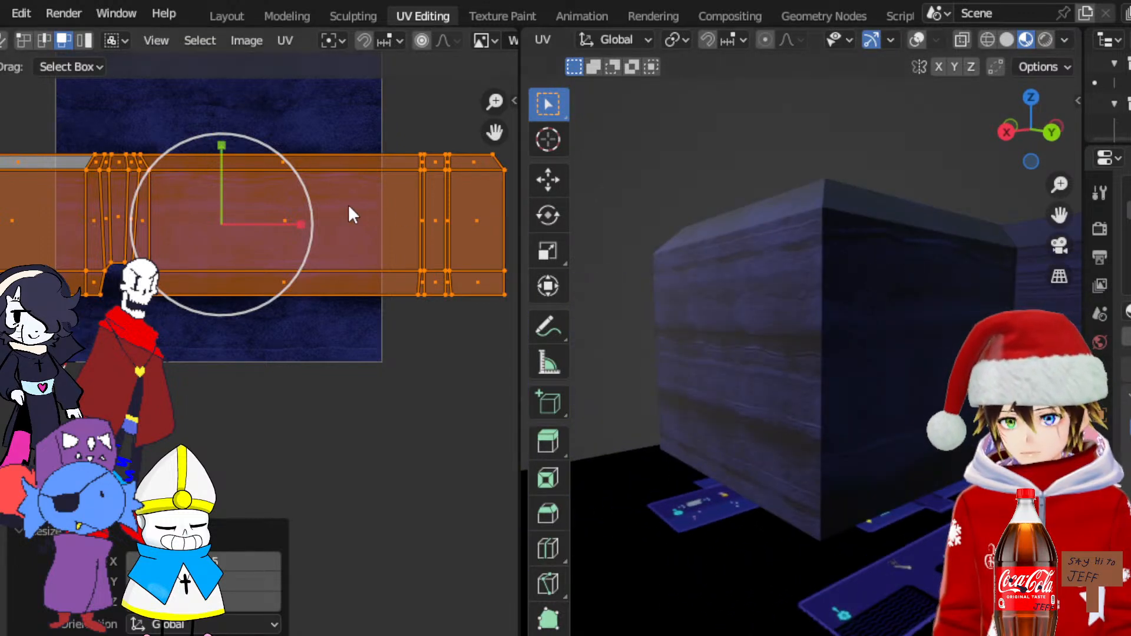
{"action": "left_click_drag", "start_coordinate": [299, 189], "coordinate": [477, 179]}
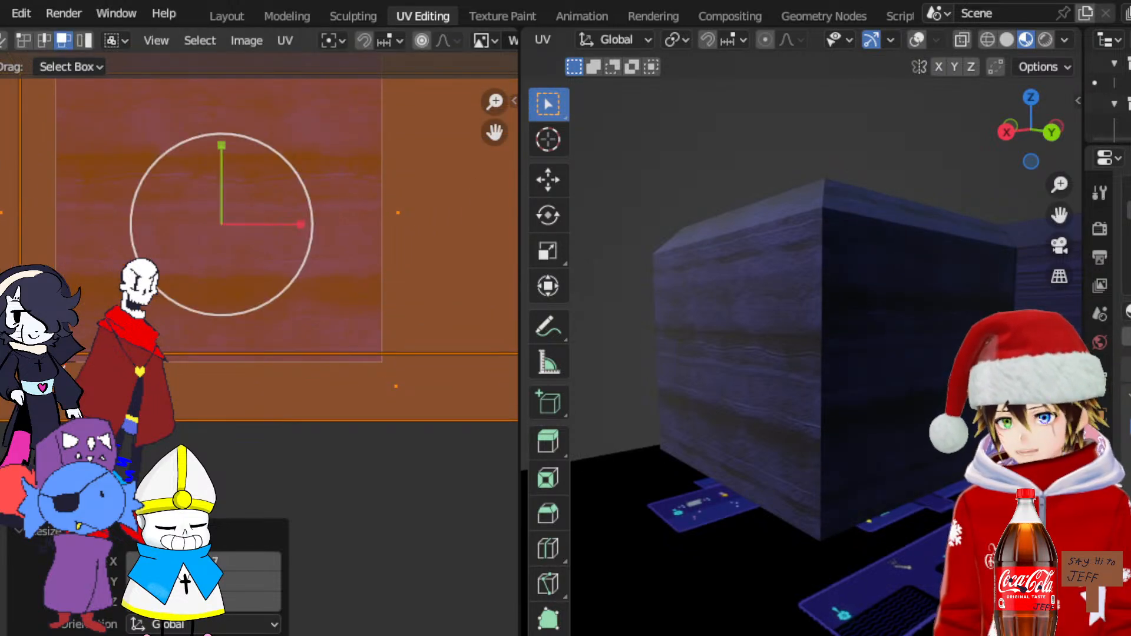
Shift the UV layout upward and enlarge it slightly to line up the rock bands across the outer corner
{"action": "left_click", "coordinate": [0, 180]}
{"action": "left_click_drag", "start_coordinate": [227, 174], "coordinate": [249, 140]}
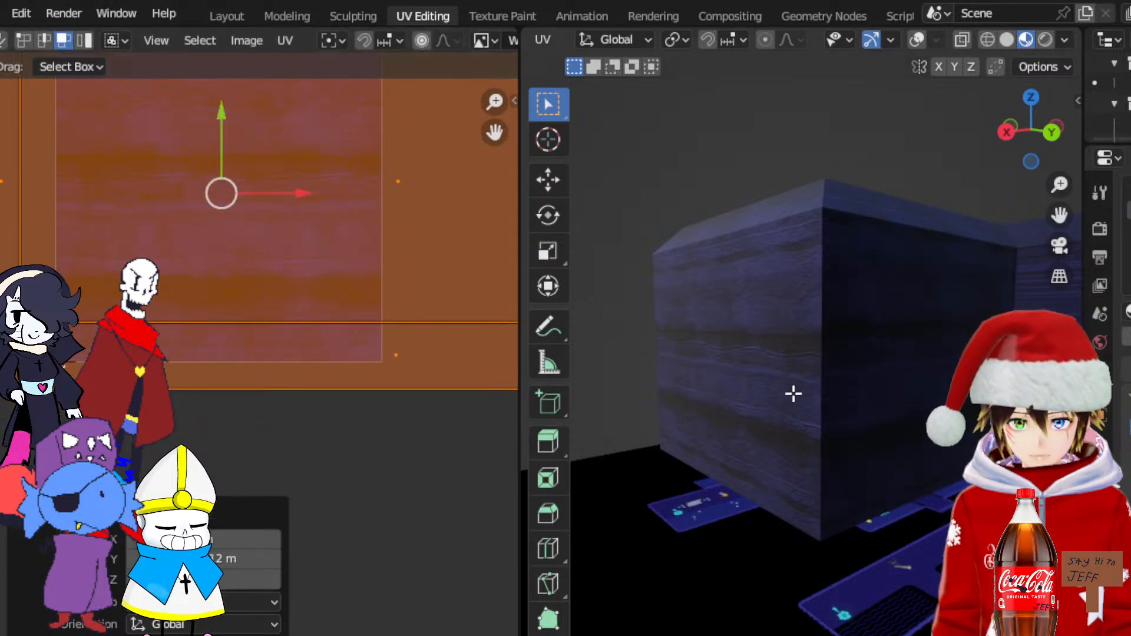
{"action": "scroll", "coordinate": [854, 387], "scroll_direction": "up", "scroll_amount": 5}
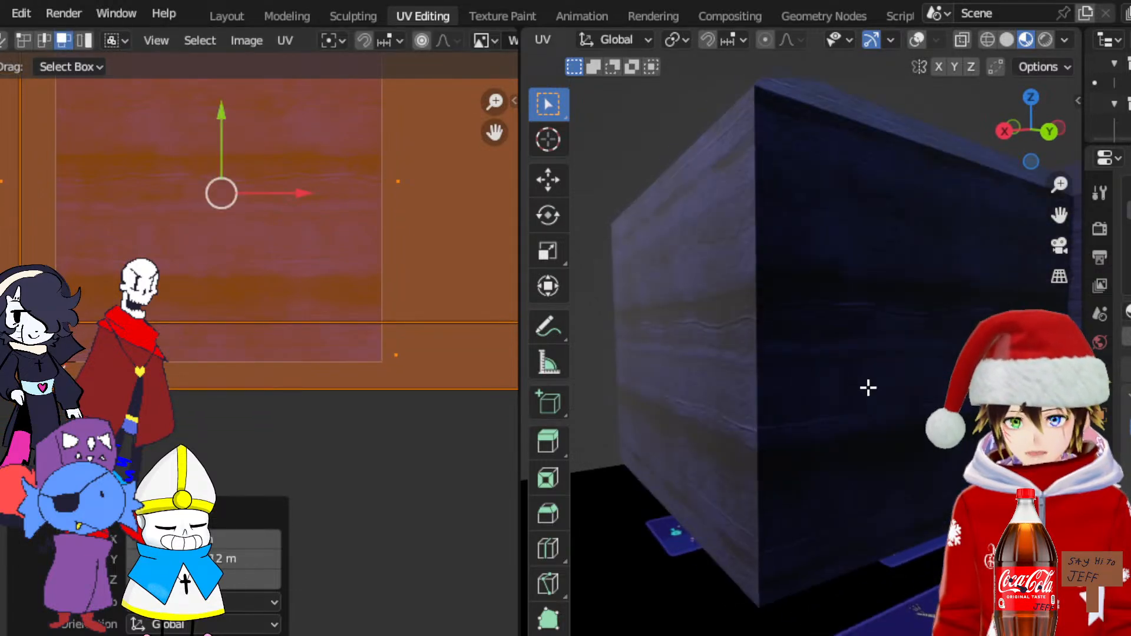
{"action": "left_click", "coordinate": [1, 252]}
{"action": "left_click_drag", "start_coordinate": [302, 156], "coordinate": [311, 157]}
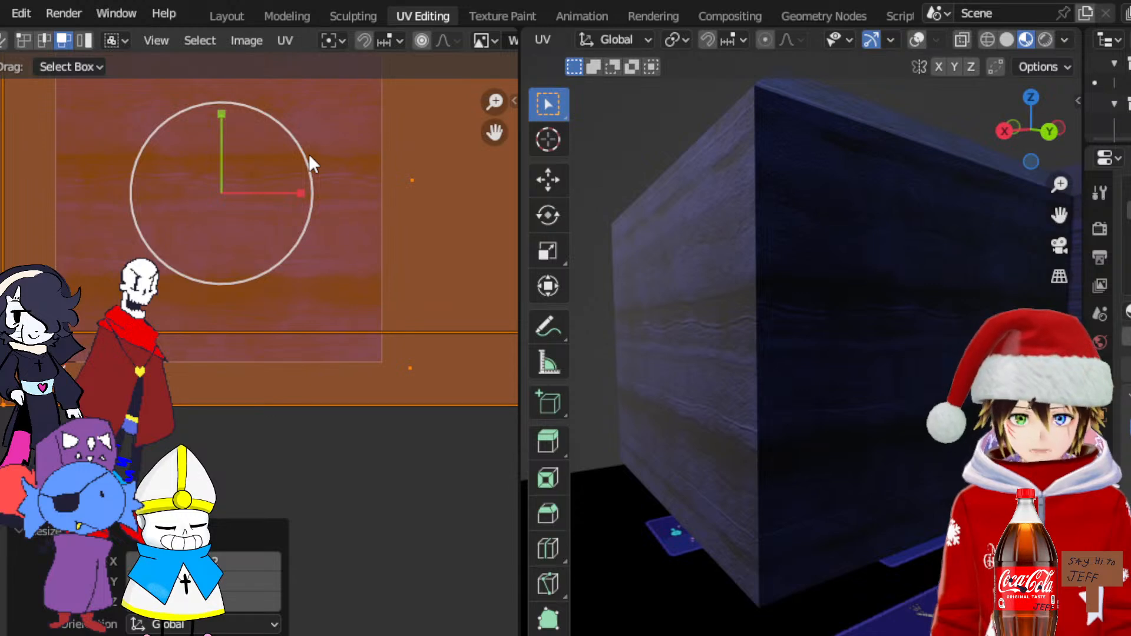
Enlarge the UV layout slightly, raise it a little and shift it sideways to line up the rock bands at the outer corner
{"action": "left_click_drag", "start_coordinate": [293, 144], "coordinate": [301, 152]}
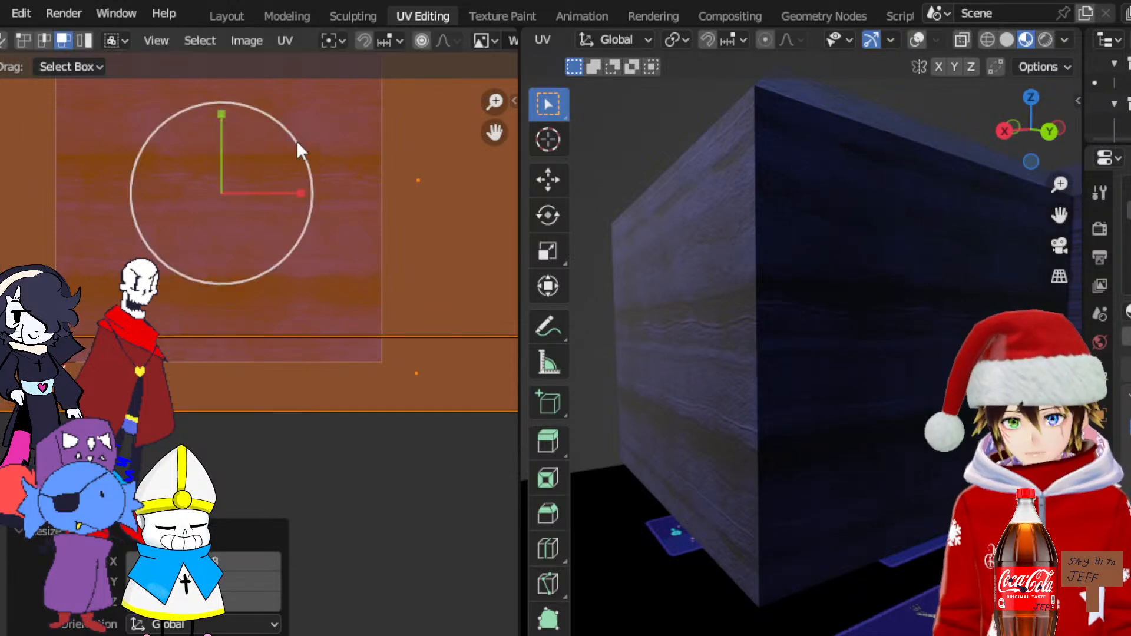
{"action": "left_click", "coordinate": [3, 184]}
{"action": "mouse_move", "coordinate": [224, 147]}
{"action": "left_mouse_down"}
{"action": "mouse_move", "coordinate": [220, 155]}
{"action": "mouse_move", "coordinate": [220, 145]}
{"action": "left_mouse_up"}
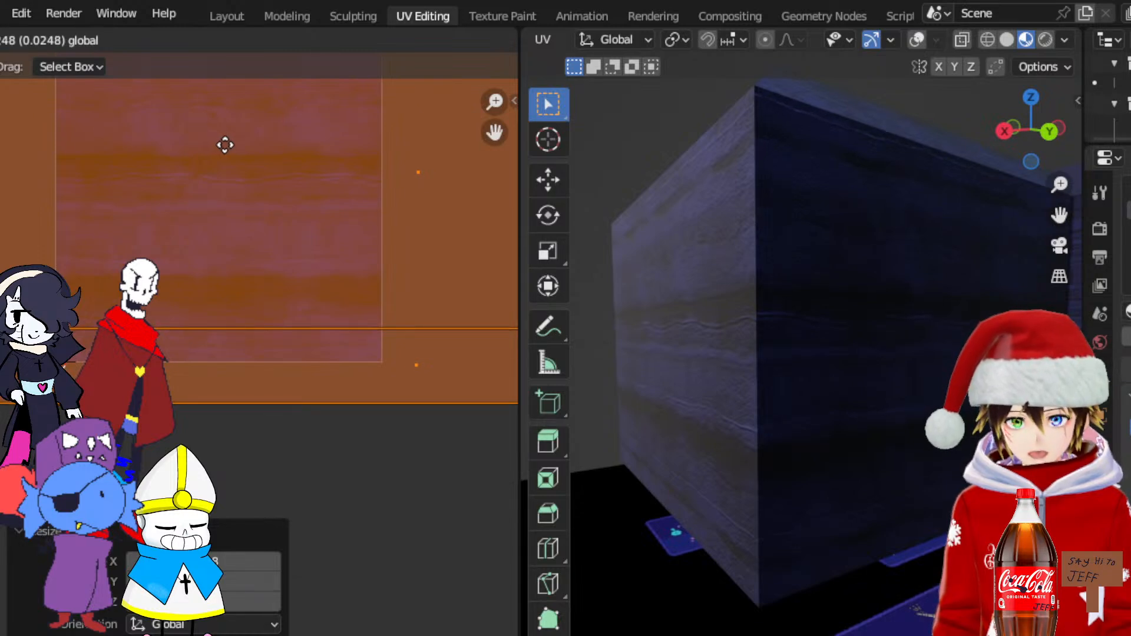
{"action": "left_click_drag", "start_coordinate": [225, 145], "coordinate": [225, 145]}
{"action": "mouse_move", "coordinate": [823, 250]}
{"action": "middle_mouse_down"}
{"action": "mouse_move", "coordinate": [845, 254]}
{"action": "mouse_move", "coordinate": [812, 252]}
{"action": "middle_mouse_up"}
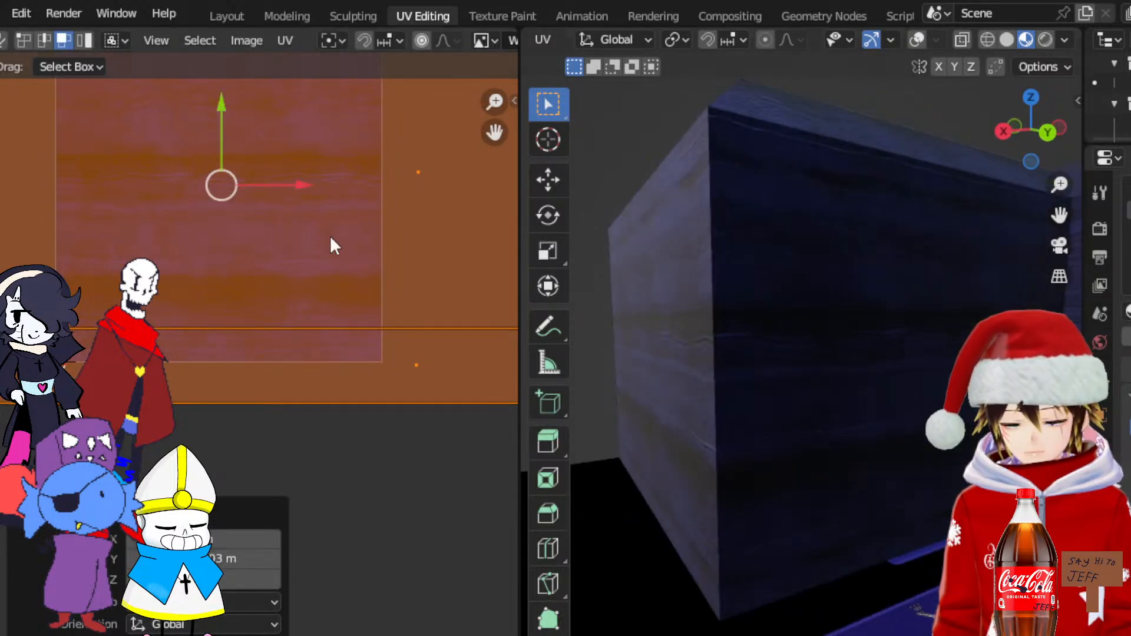
{"action": "left_click_drag", "start_coordinate": [284, 183], "coordinate": [209, 180]}
Show the viewport overlays again and select the end wall's main, sloped and base faces together with the adjoining parallel wall faces
{"action": "middle_click_drag", "start_coordinate": [889, 355], "coordinate": [825, 341]}
{"action": "scroll", "coordinate": [895, 348], "scroll_direction": "down", "scroll_amount": 3}
{"action": "middle_click_drag", "start_coordinate": [895, 348], "coordinate": [919, 383]}
{"action": "scroll", "coordinate": [738, 392], "scroll_direction": "up", "scroll_amount": 5}
{"action": "scroll", "coordinate": [1005, 277], "scroll_direction": "down", "scroll_amount": 4}
{"action": "middle_click_drag", "start_coordinate": [895, 347], "coordinate": [942, 330]}
{"action": "left_click", "coordinate": [913, 40]}
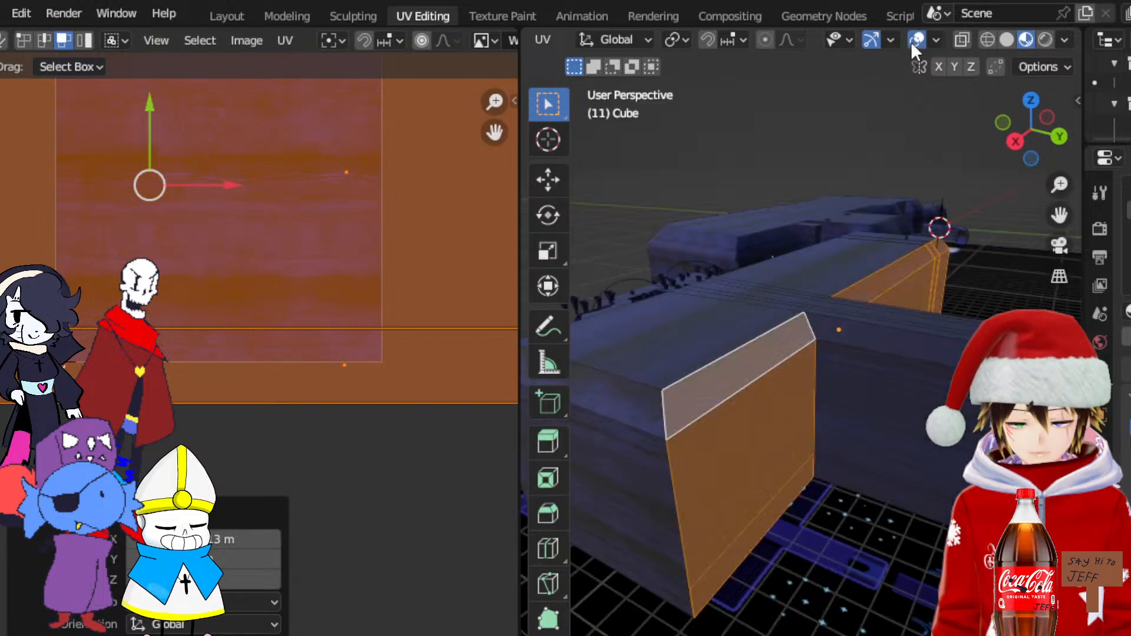
{"action": "left_click", "coordinate": [925, 482], "text": "ctrl"}
{"action": "middle_click_drag", "start_coordinate": [925, 482], "coordinate": [854, 352]}
{"action": "left_click", "coordinate": [634, 292], "text": "shift"}
{"action": "left_click", "coordinate": [655, 440], "text": "ctrl"}
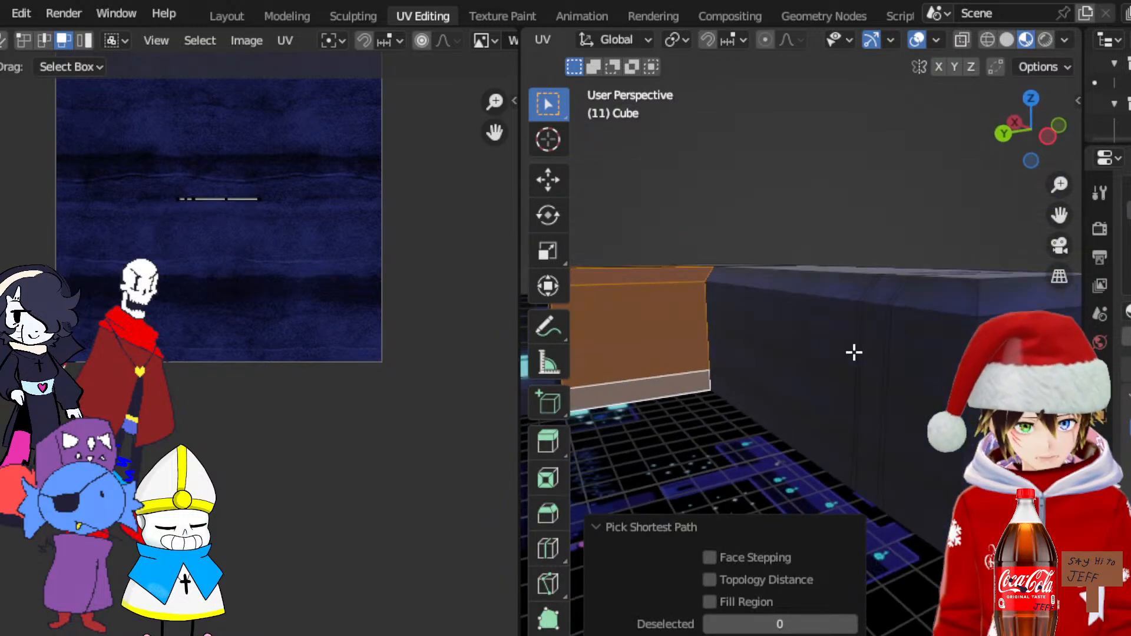
{"action": "left_click_drag", "start_coordinate": [1059, 216], "coordinate": [693, 234]}
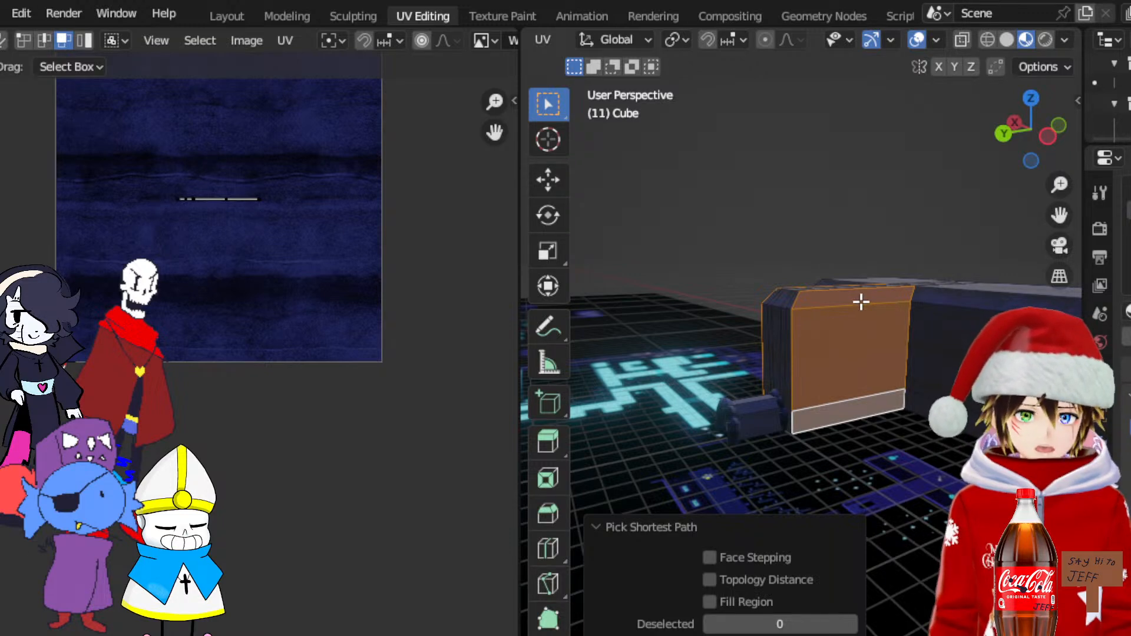
Project the selected end wall faces' UVs from the straight-on left view and select the whole projected layout
{"action": "left_click", "coordinate": [1041, 133]}
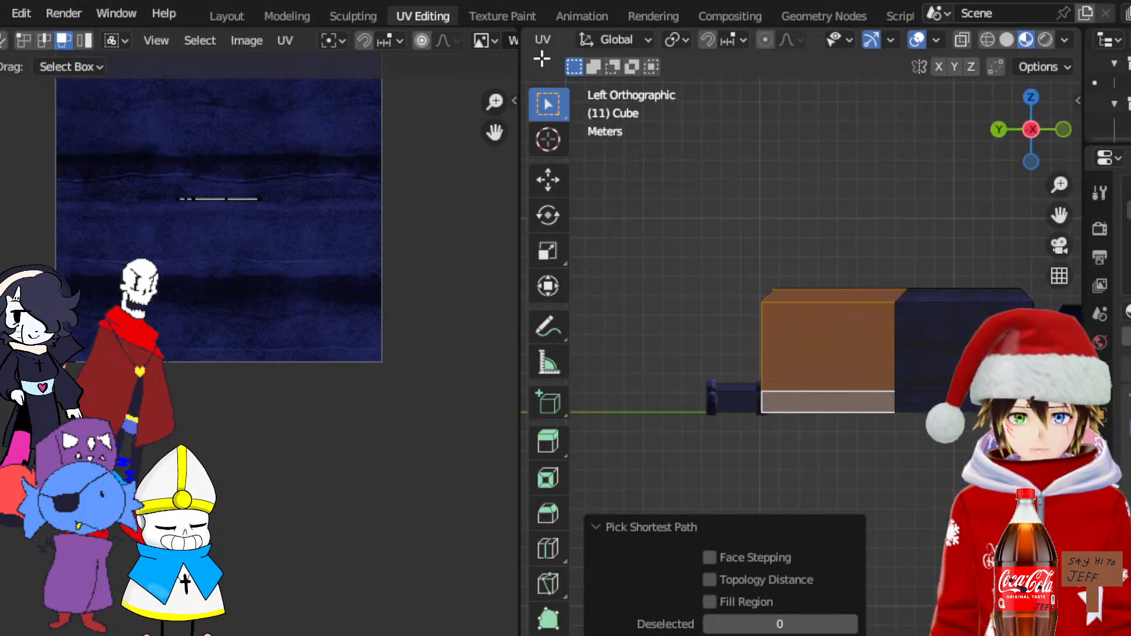
{"action": "left_click", "coordinate": [541, 39]}
{"action": "left_click", "coordinate": [580, 230]}
{"action": "left_click_drag", "start_coordinate": [417, 260], "coordinate": [195, 126]}
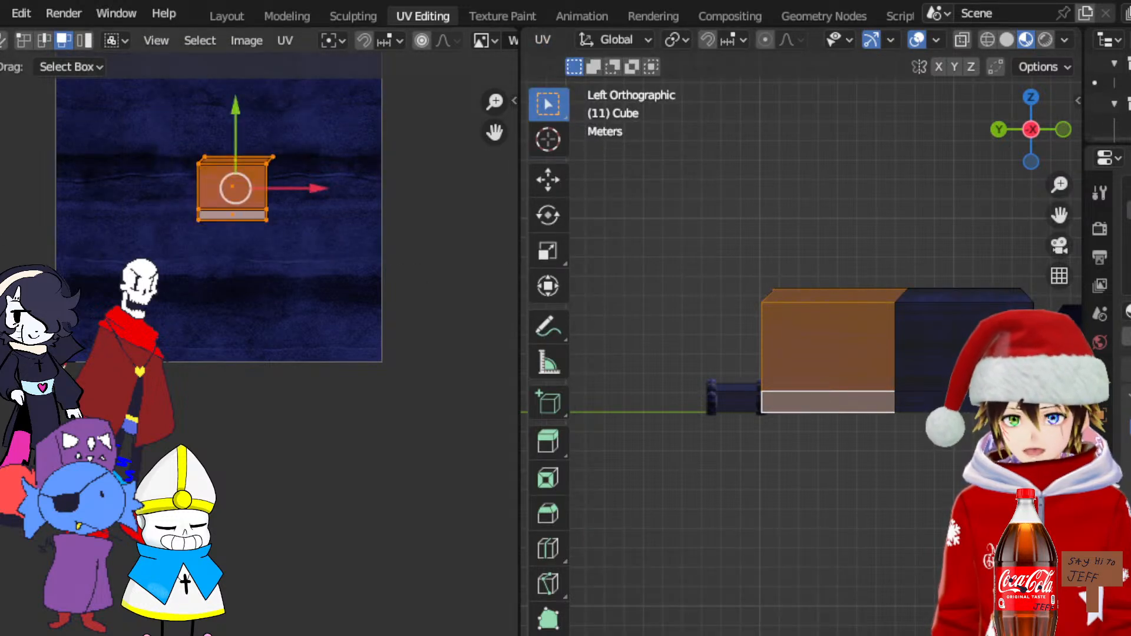
Hide the viewport overlays and scale the end wall's UV layout up until it extends slightly past the texture tile
{"action": "key", "text": "shift+space"}
{"action": "key", "text": "s"}
{"action": "left_click", "coordinate": [916, 40]}
{"action": "middle_click_drag", "start_coordinate": [871, 194], "coordinate": [915, 280]}
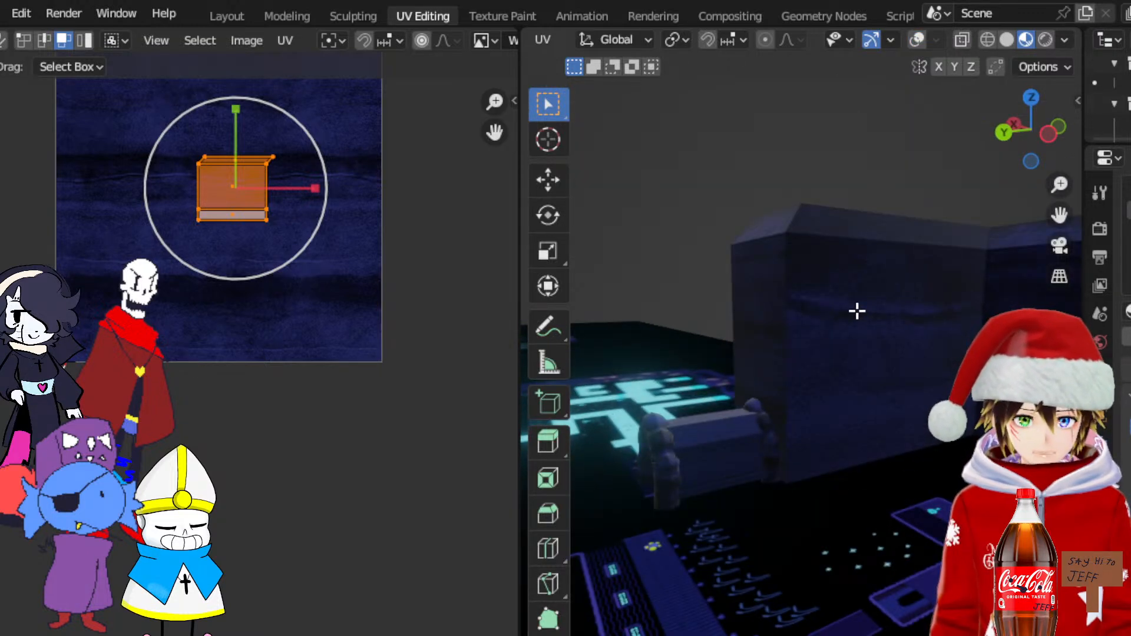
{"action": "scroll", "coordinate": [904, 384], "scroll_direction": "up", "scroll_amount": 5}
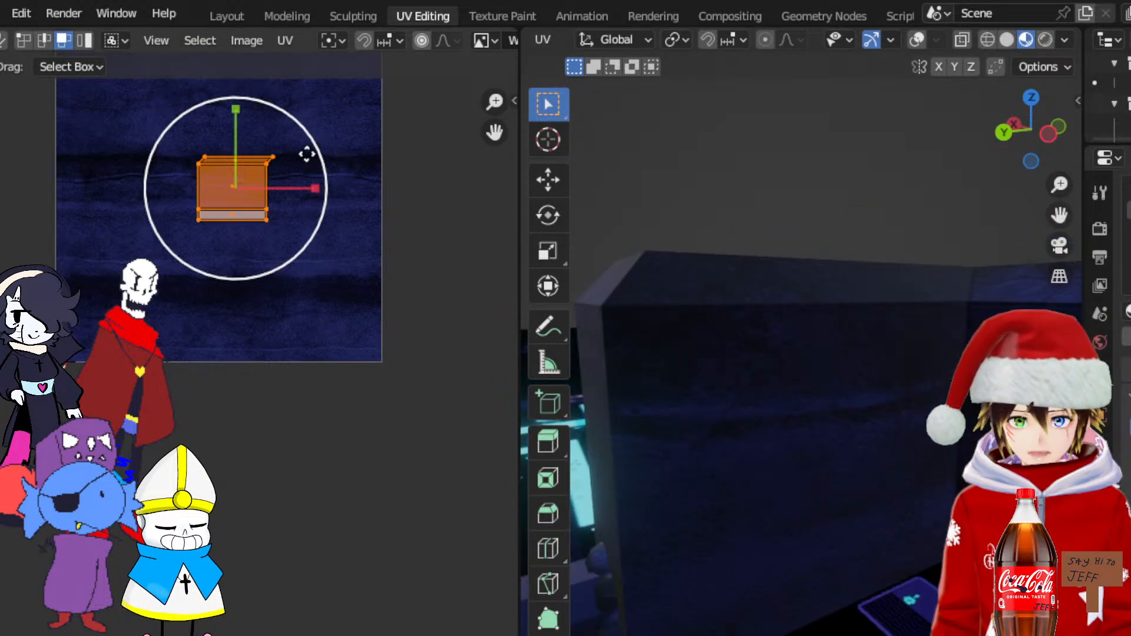
{"action": "left_click_drag", "start_coordinate": [313, 153], "coordinate": [639, 48]}
{"action": "middle_click_drag", "start_coordinate": [712, 510], "coordinate": [772, 441]}
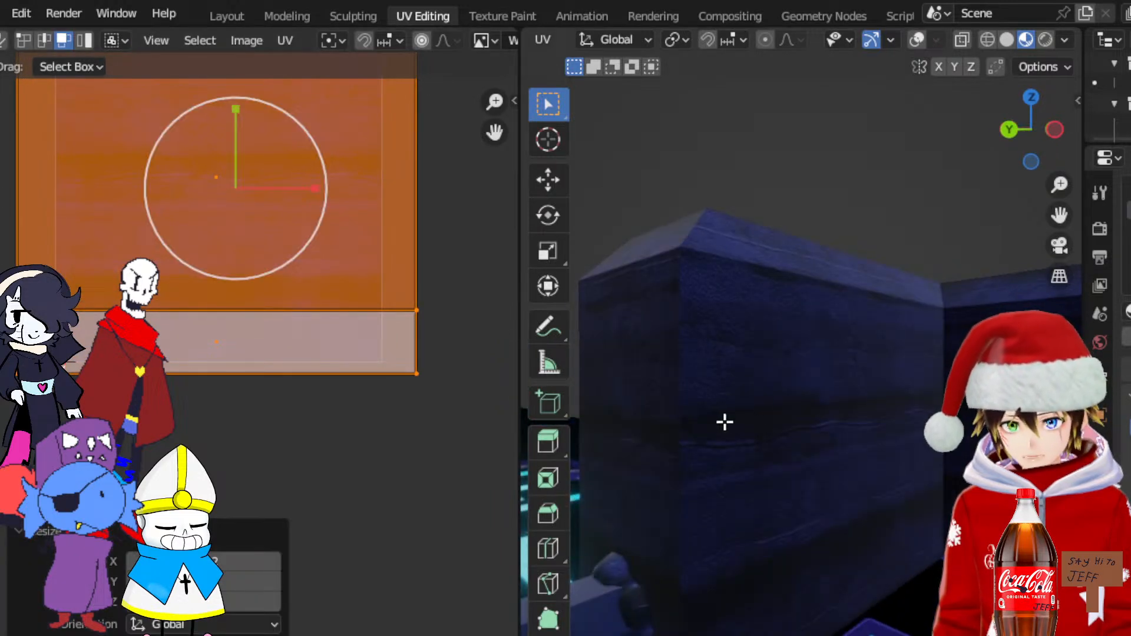
{"action": "middle_click_drag", "start_coordinate": [838, 430], "coordinate": [790, 425]}
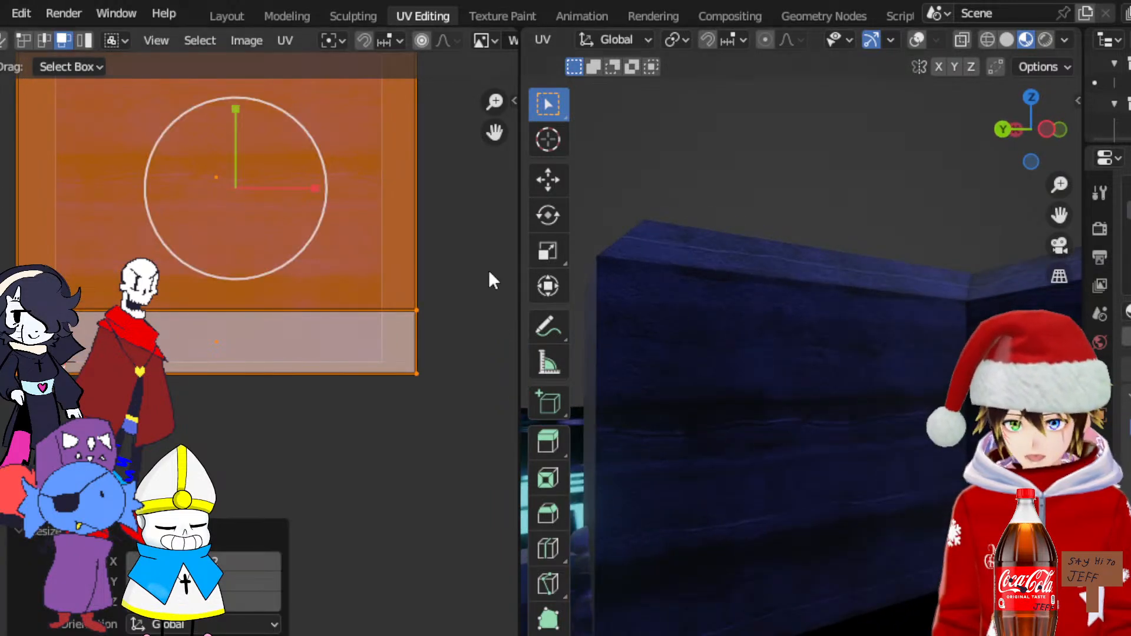
Enlarge the end wall's UV layout a little more and nudge it upward to match the neighbouring wall's rock bands
{"action": "key", "text": "s"}
{"action": "left_click", "coordinate": [322, 150]}
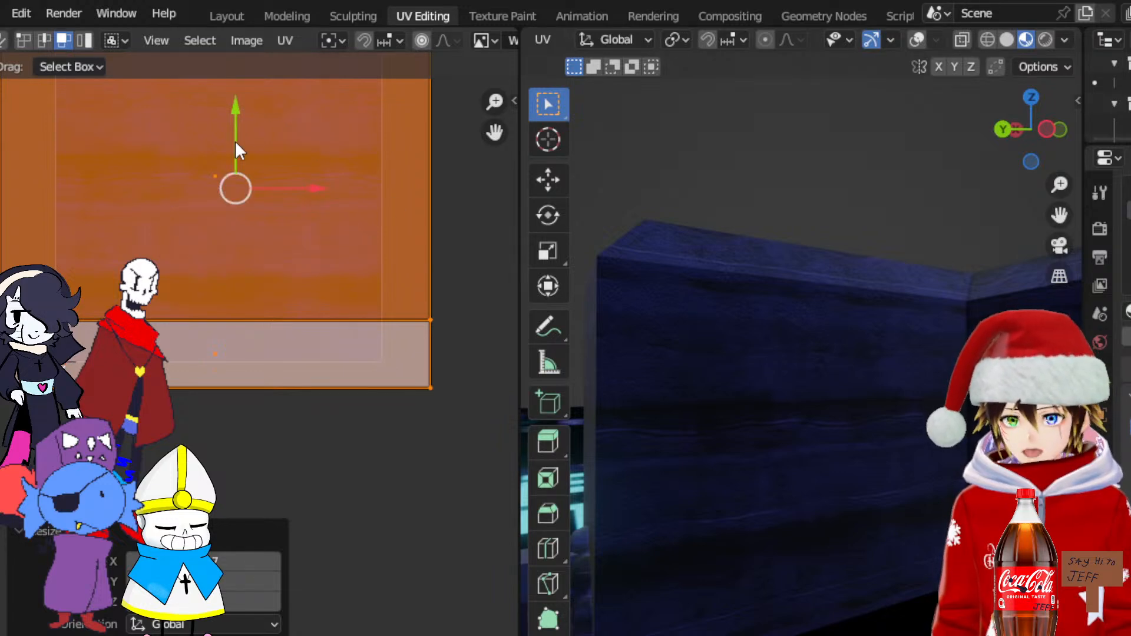
{"action": "left_click_drag", "start_coordinate": [234, 142], "coordinate": [237, 140]}
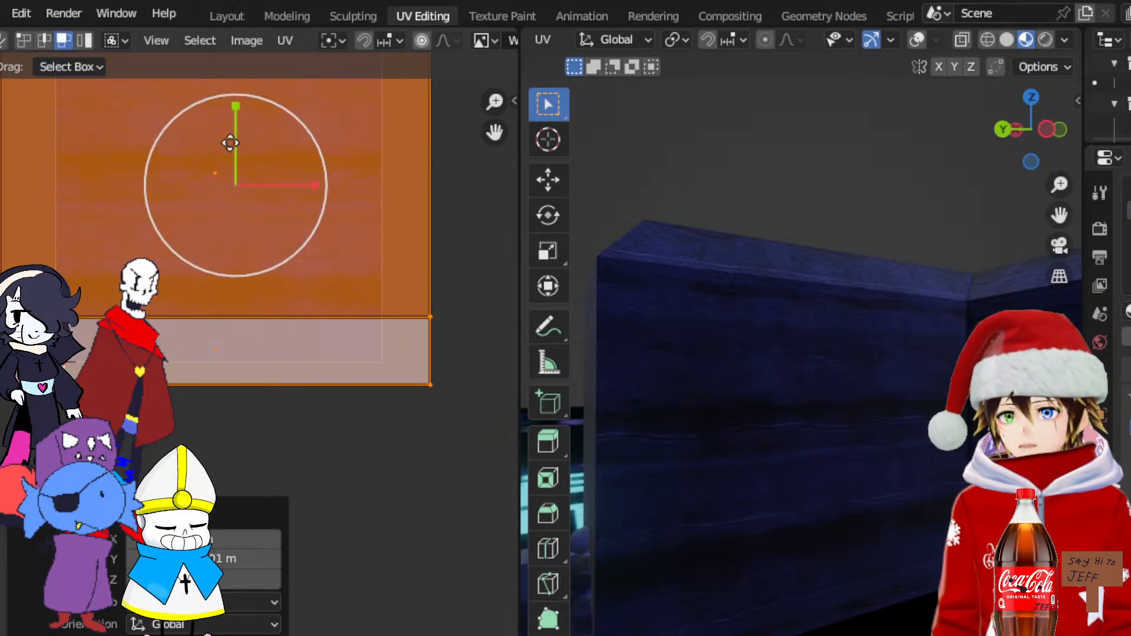
{"action": "mouse_move", "coordinate": [235, 114]}
{"action": "left_mouse_down"}
{"action": "mouse_move", "coordinate": [244, 125]}
{"action": "mouse_move", "coordinate": [245, 112]}
{"action": "left_mouse_up"}
Shift the end wall's UV layout sideways and compare the rock bands at the corners inside and outside the track room
{"action": "middle_click_drag", "start_coordinate": [649, 243], "coordinate": [702, 339]}
{"action": "left_click", "coordinate": [1, 180]}
{"action": "middle_click_drag", "start_coordinate": [264, 190], "coordinate": [195, 198]}
{"action": "left_click_drag", "start_coordinate": [237, 203], "coordinate": [289, 193]}
{"action": "middle_click_drag", "start_coordinate": [818, 392], "coordinate": [883, 424]}
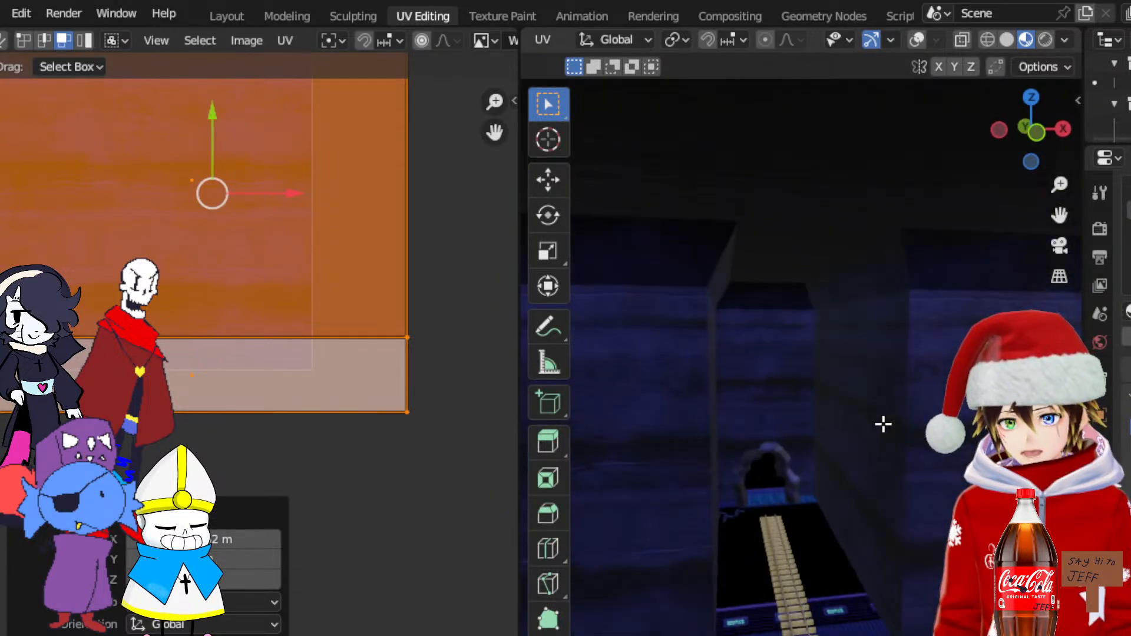
{"action": "middle_click_drag", "start_coordinate": [735, 406], "coordinate": [969, 434]}
{"action": "left_click_drag", "start_coordinate": [1059, 211], "coordinate": [654, 100]}
{"action": "scroll", "coordinate": [837, 276], "scroll_direction": "down", "scroll_amount": 3}
{"action": "middle_click_drag", "start_coordinate": [872, 274], "coordinate": [808, 270]}
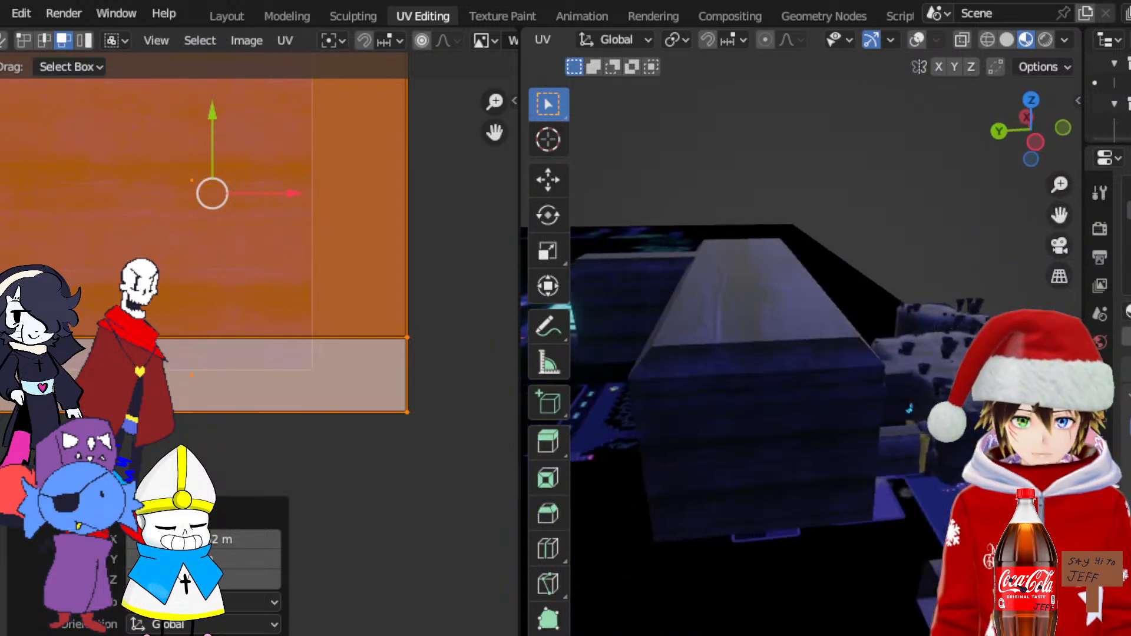
{"action": "middle_click_drag", "start_coordinate": [913, 404], "coordinate": [953, 405]}
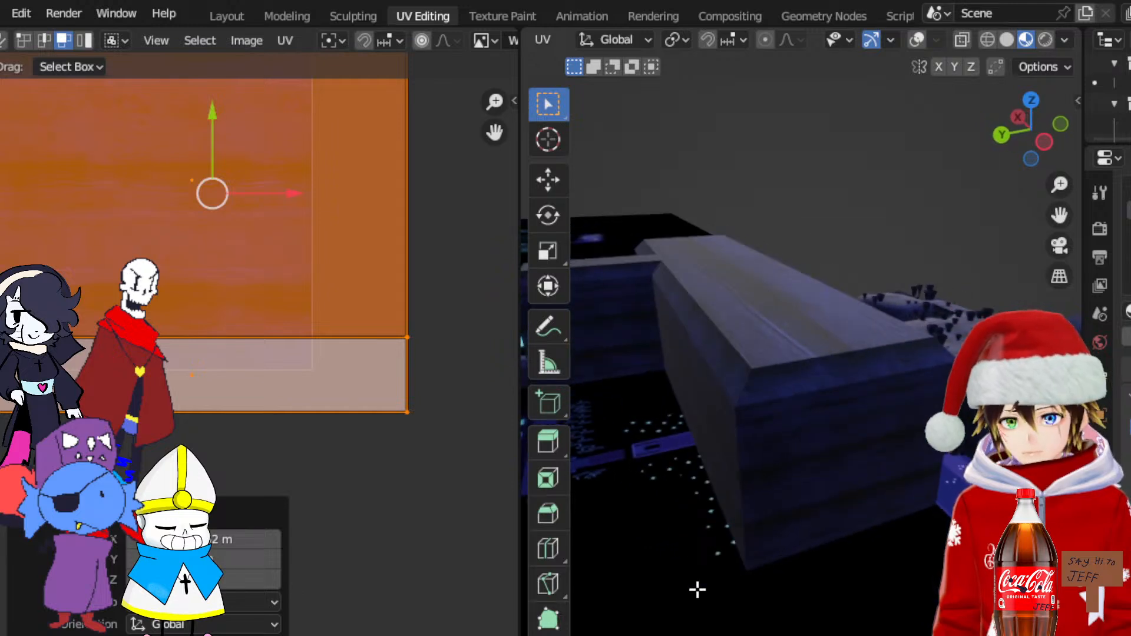
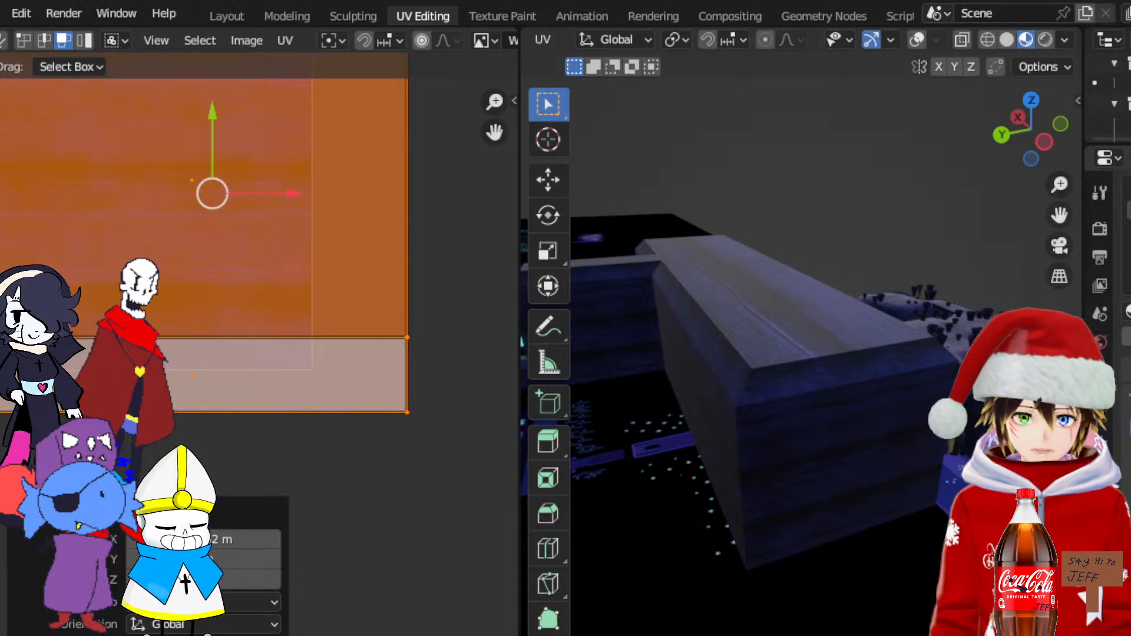
Show the viewport overlays again and select all flat ceiling faces of the long room and its connecting tunnel
{"action": "middle_click_drag", "start_coordinate": [910, 302], "coordinate": [922, 335]}
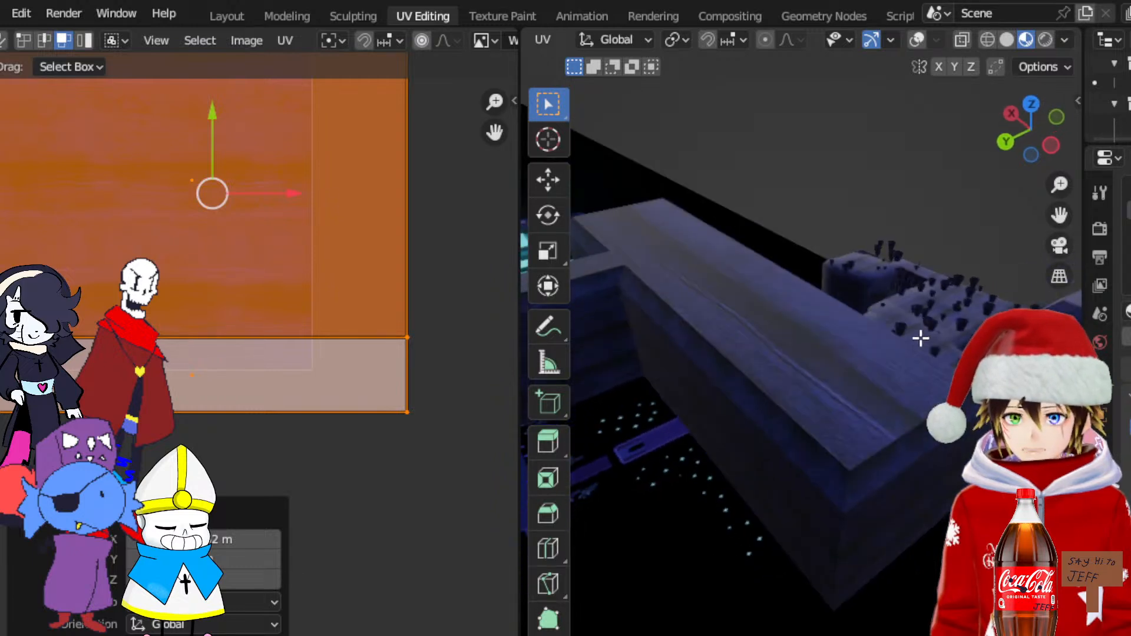
{"action": "left_click", "coordinate": [917, 40]}
{"action": "left_click", "coordinate": [870, 423]}
{"action": "middle_click_drag", "start_coordinate": [870, 424], "coordinate": [907, 387]}
{"action": "left_click_drag", "start_coordinate": [1058, 215], "coordinate": [1128, 213]}
{"action": "left_click", "coordinate": [770, 306], "text": "ctrl"}
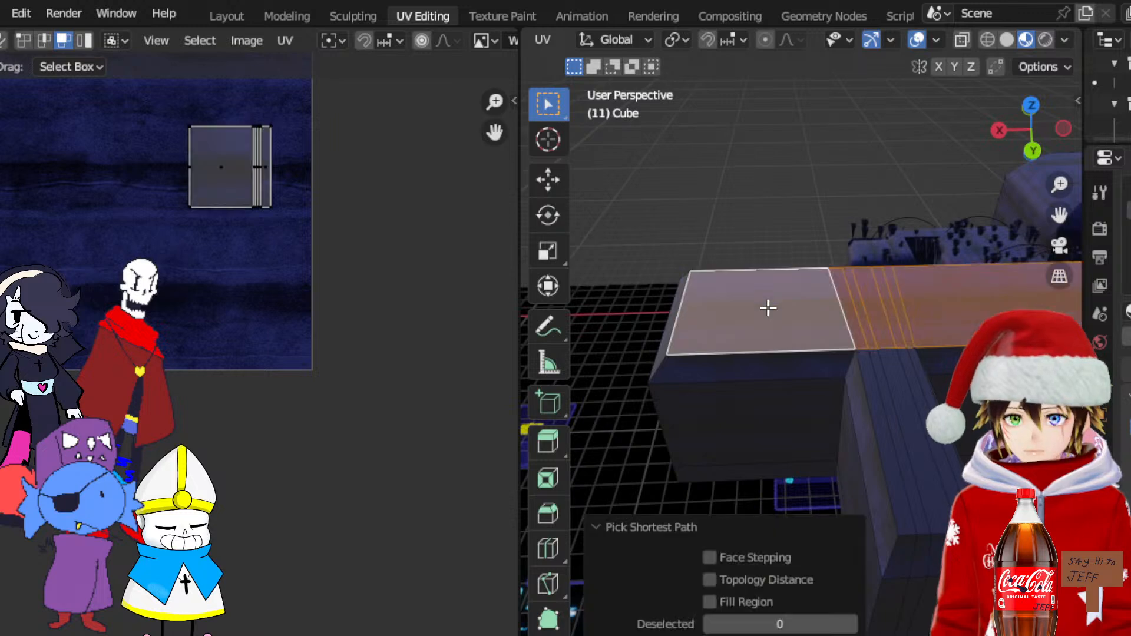
{"action": "left_click", "coordinate": [883, 396], "text": "shift"}
{"action": "left_click", "coordinate": [928, 397], "text": "ctrl"}
{"action": "middle_click_drag", "start_coordinate": [928, 398], "coordinate": [795, 422]}
Unwrap the selected ceiling faces with the Angle Based method and hide the viewport overlays
{"action": "left_click", "coordinate": [1031, 105]}
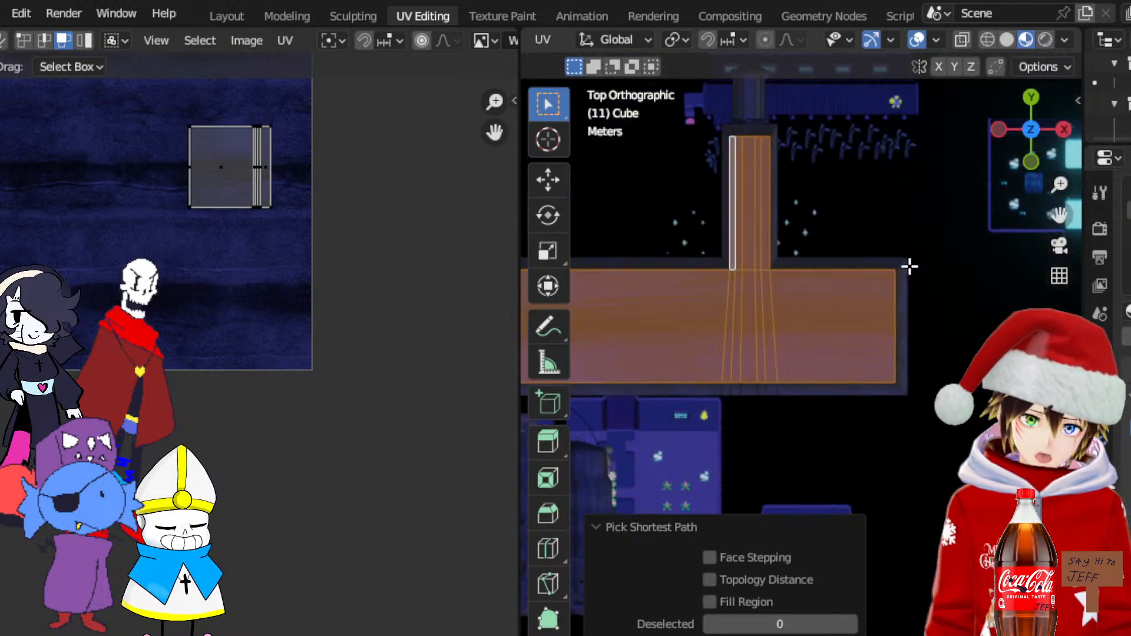
{"action": "left_click", "coordinate": [543, 40]}
{"action": "left_click", "coordinate": [560, 60]}
{"action": "middle_click_drag", "start_coordinate": [620, 249], "coordinate": [895, 290]}
{"action": "left_click", "coordinate": [917, 40]}
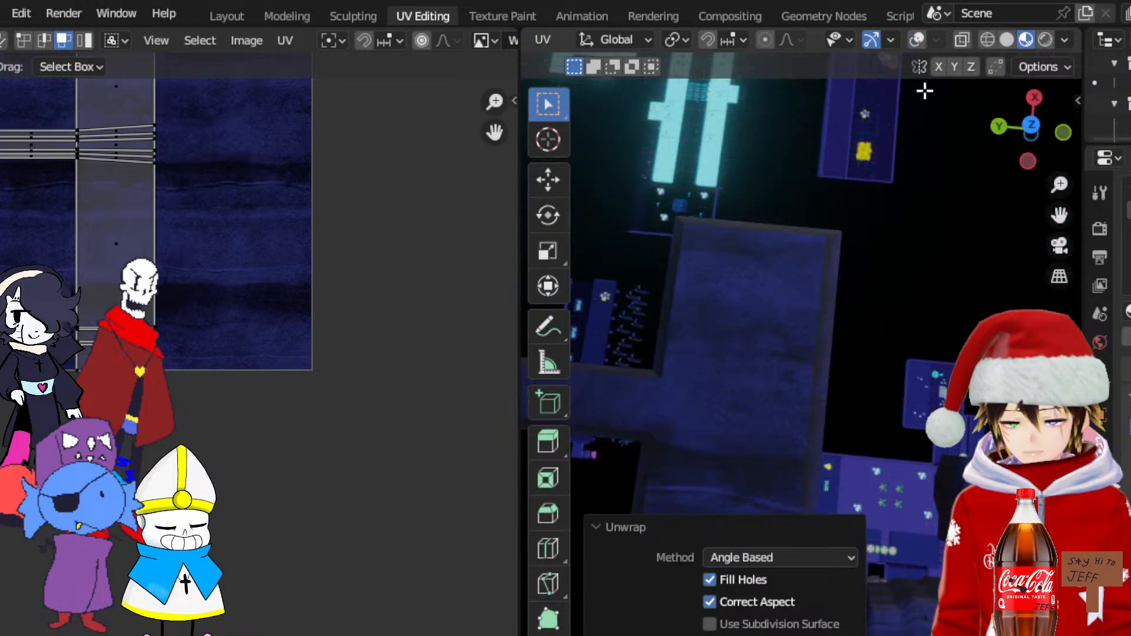
{"action": "left_click_drag", "start_coordinate": [1059, 215], "coordinate": [1069, 203]}
{"action": "middle_click_drag", "start_coordinate": [907, 354], "coordinate": [1036, 274]}
{"action": "scroll", "coordinate": [203, 290], "scroll_direction": "down", "scroll_amount": 3}
Select the ceiling's whole UV layout and rotate it a quarter turn so the long room strip lies horizontally
{"action": "left_click_drag", "start_coordinate": [290, 461], "coordinate": [1, 51]}
{"action": "left_click", "coordinate": [0, 224]}
{"action": "middle_click_drag", "start_coordinate": [136, 233], "coordinate": [246, 281]}
{"action": "scroll", "coordinate": [246, 281], "scroll_direction": "up", "scroll_amount": 2}
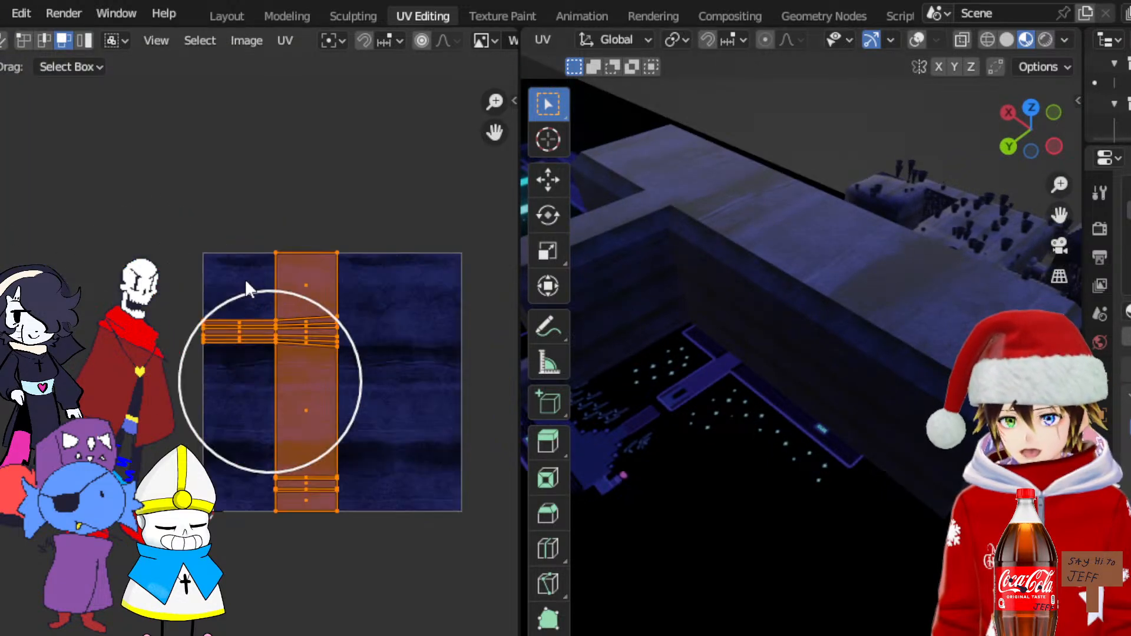
{"action": "left_click_drag", "start_coordinate": [320, 307], "coordinate": [350, 439]}
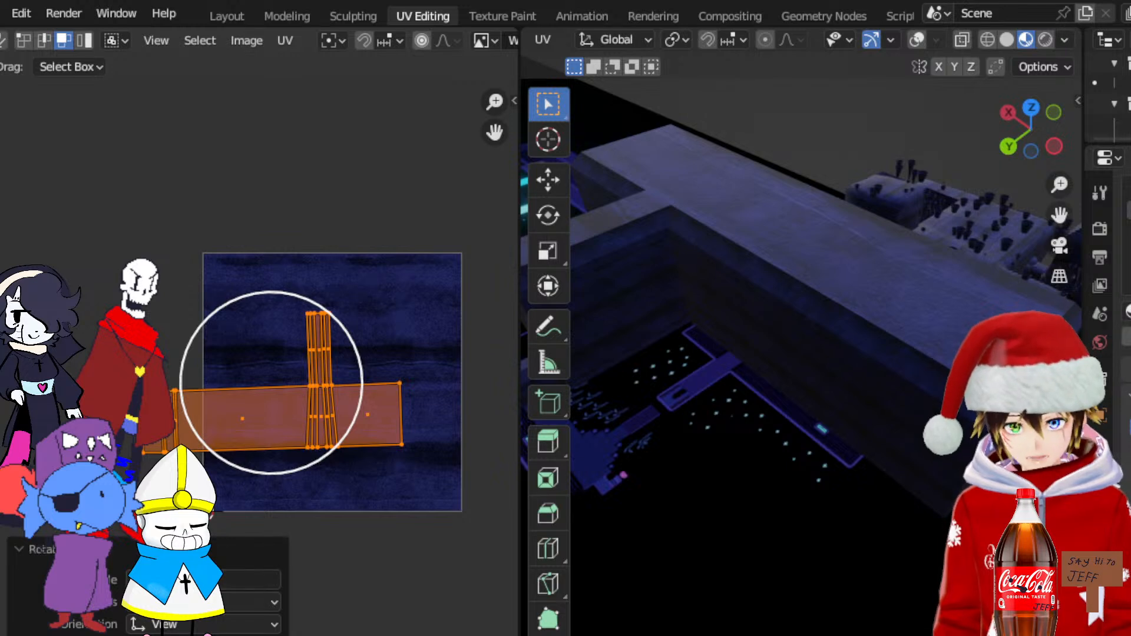
{"action": "key", "text": "Return"}
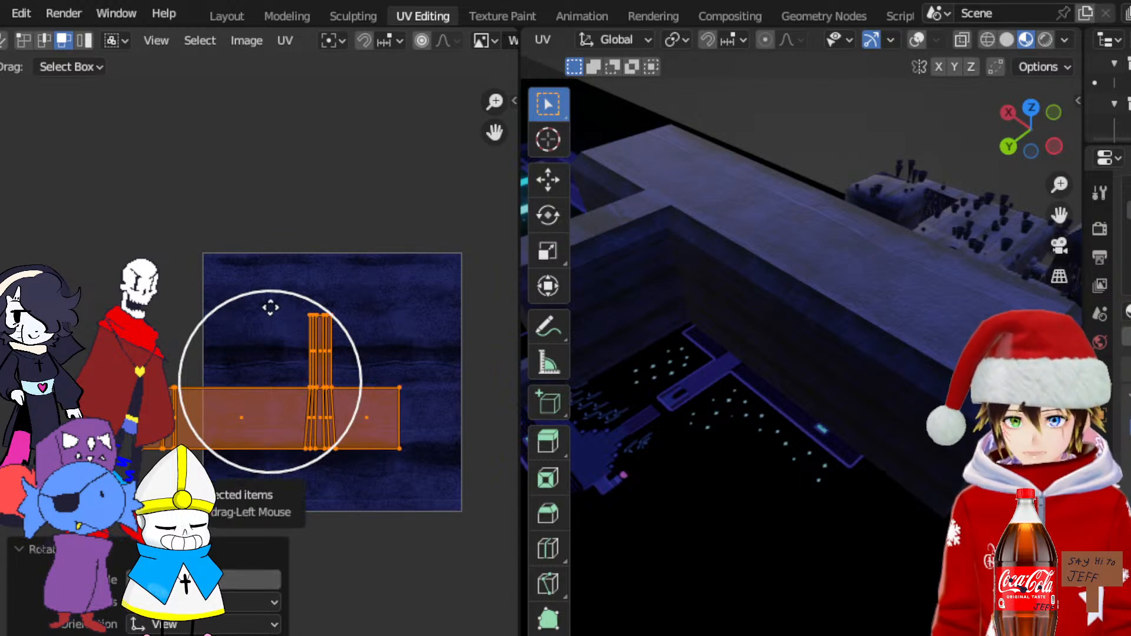
{"action": "key", "text": "Escape"}
Scale the ceiling's UV layout up in two passes, about 1.9 times each, until it extends well beyond the texture tile
{"action": "key", "text": "s"}
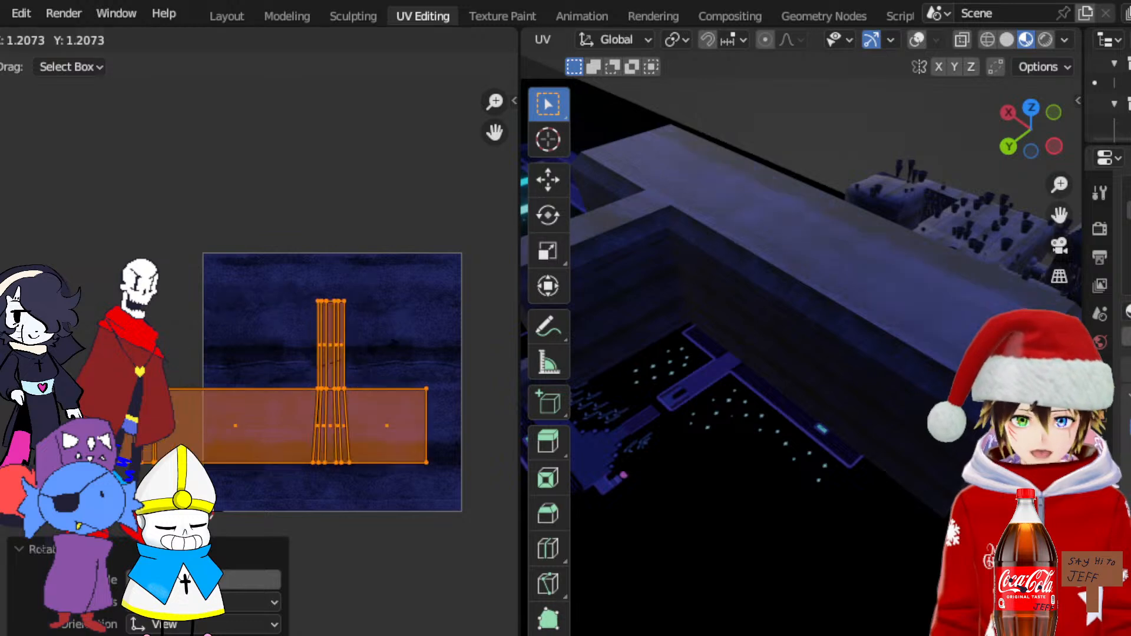
{"action": "left_click", "coordinate": [443, 322]}
{"action": "middle_click_drag", "start_coordinate": [929, 281], "coordinate": [823, 295]}
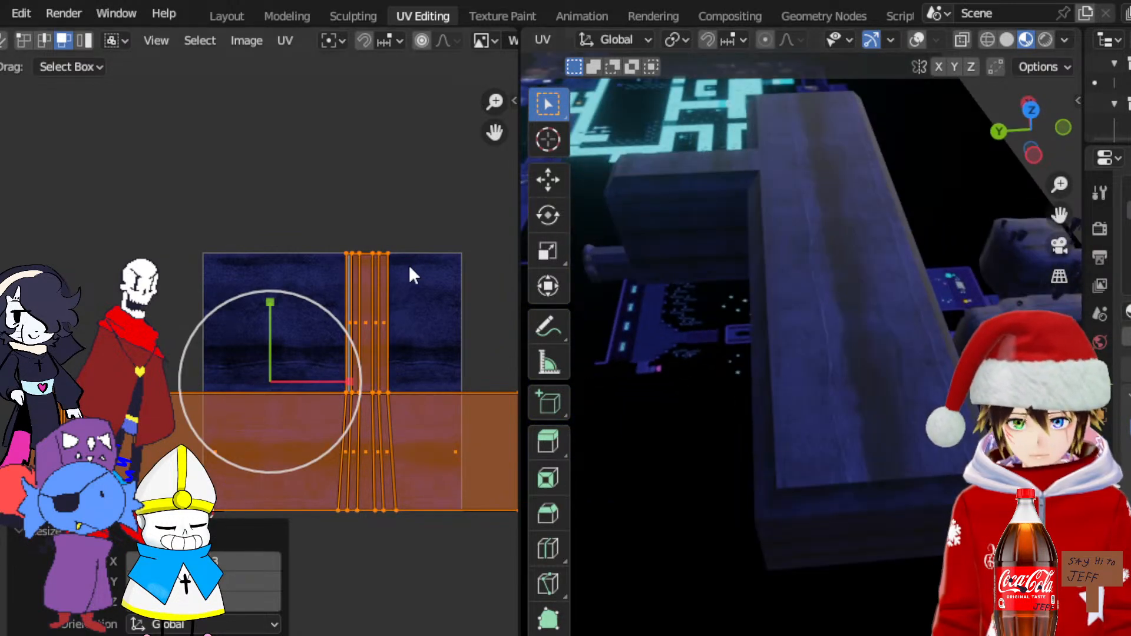
{"action": "key", "text": "s"}
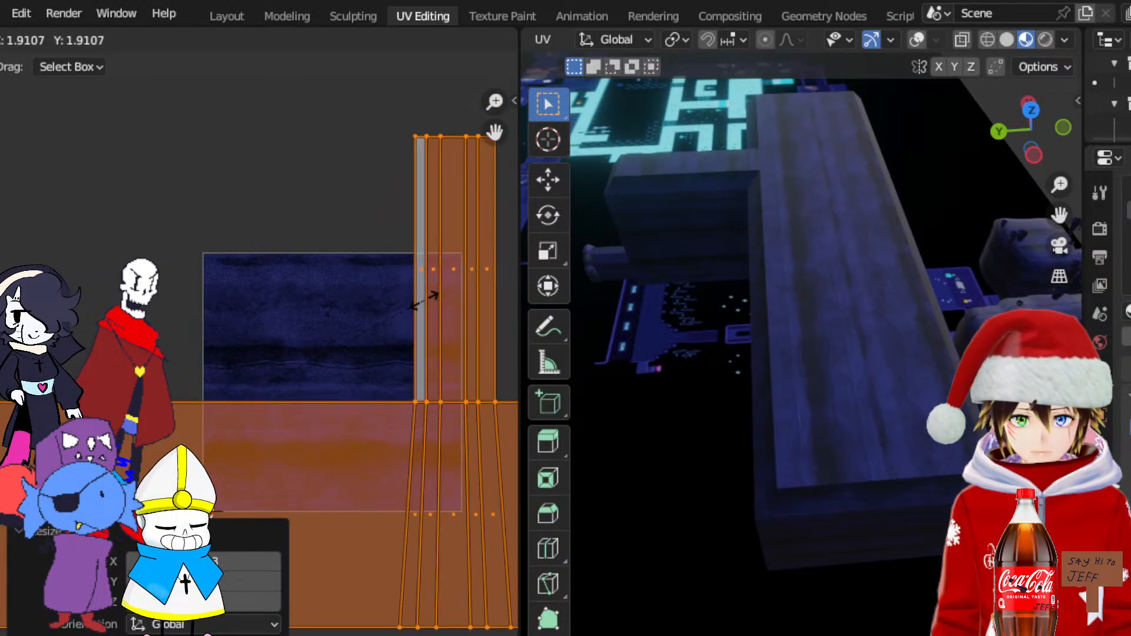
{"action": "left_click", "coordinate": [419, 295]}
Shift the ceiling's UV layout upward by about 0.07 to reposition the rock bands along the ceiling edges
{"action": "middle_click_drag", "start_coordinate": [674, 361], "coordinate": [755, 328]}
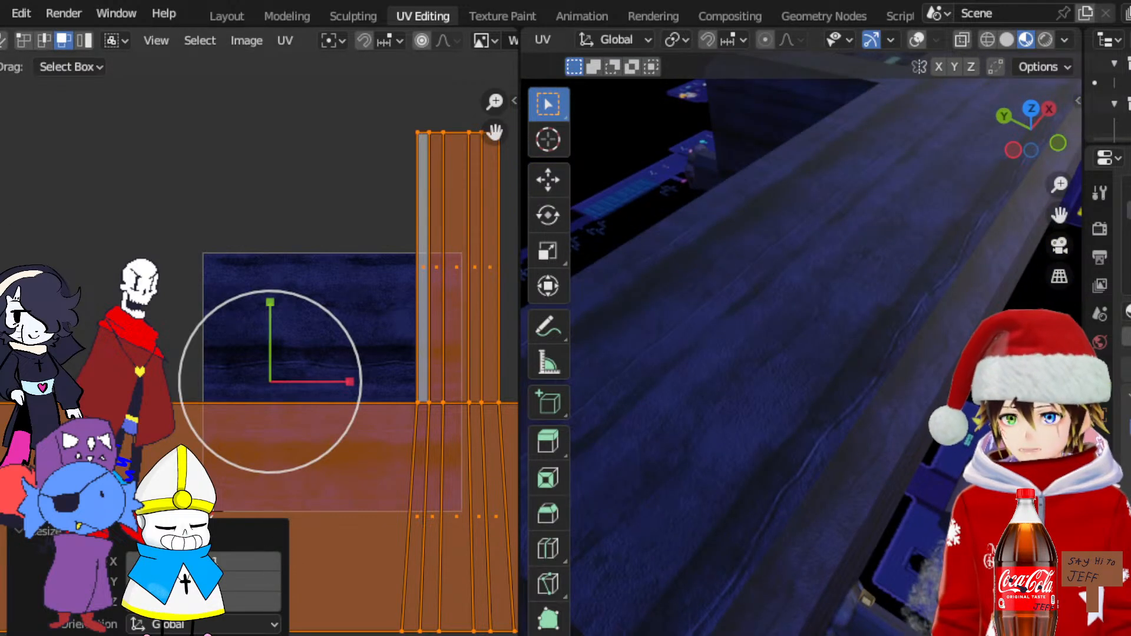
{"action": "key", "text": "g"}
{"action": "key", "text": "y"}
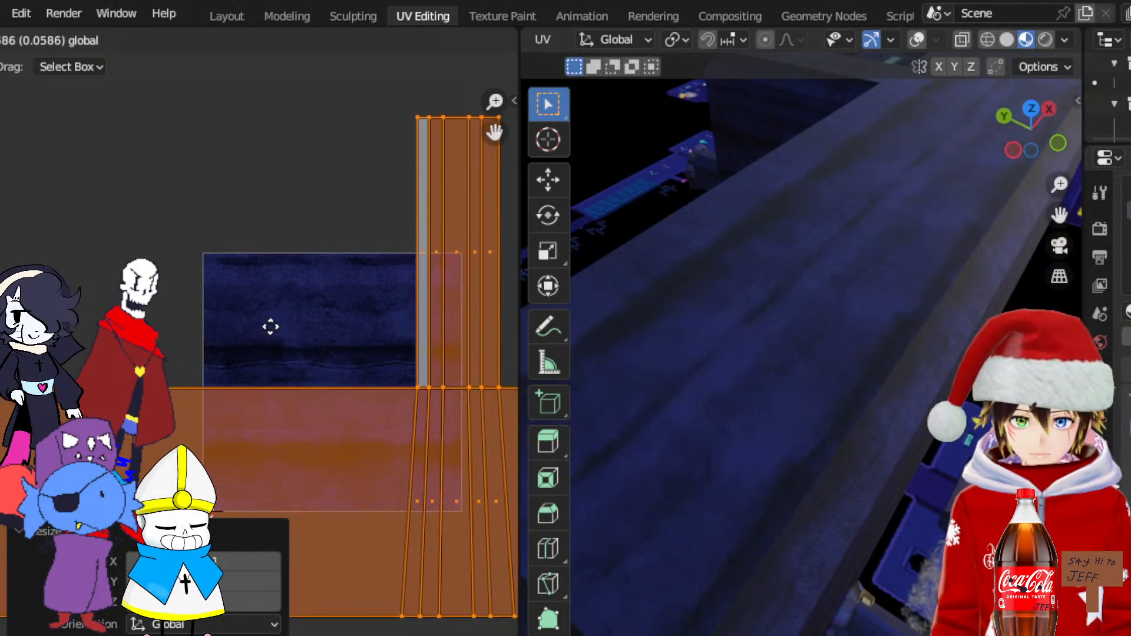
{"action": "left_click", "coordinate": [273, 323]}
{"action": "middle_click_drag", "start_coordinate": [735, 412], "coordinate": [778, 369]}
{"action": "left_click", "coordinate": [1, 250]}
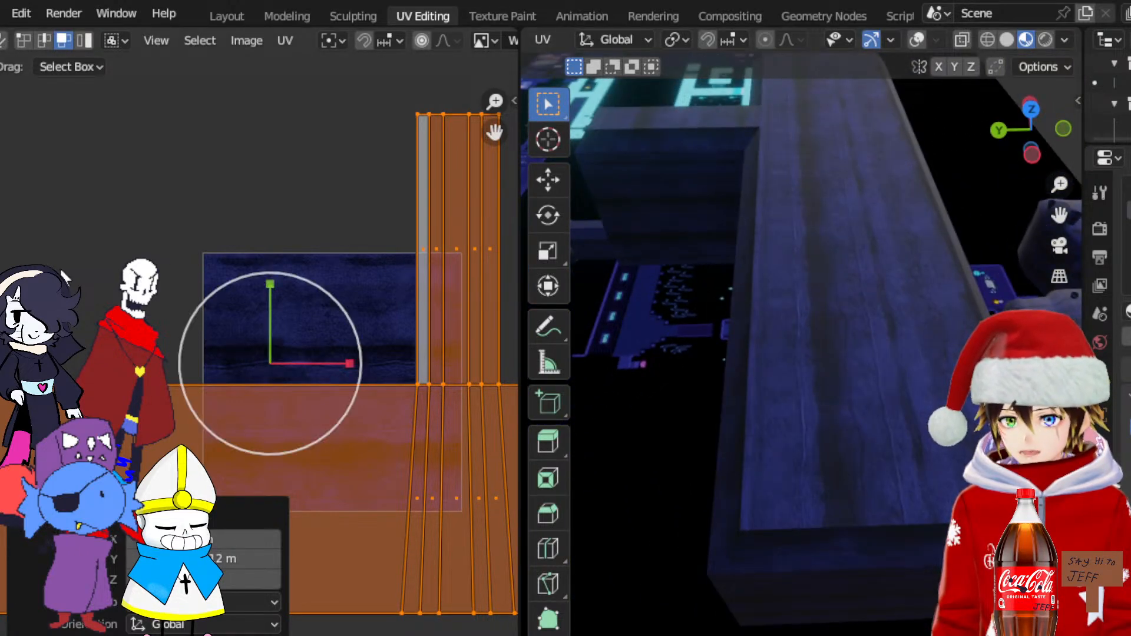
{"action": "middle_click_drag", "start_coordinate": [823, 399], "coordinate": [789, 305]}
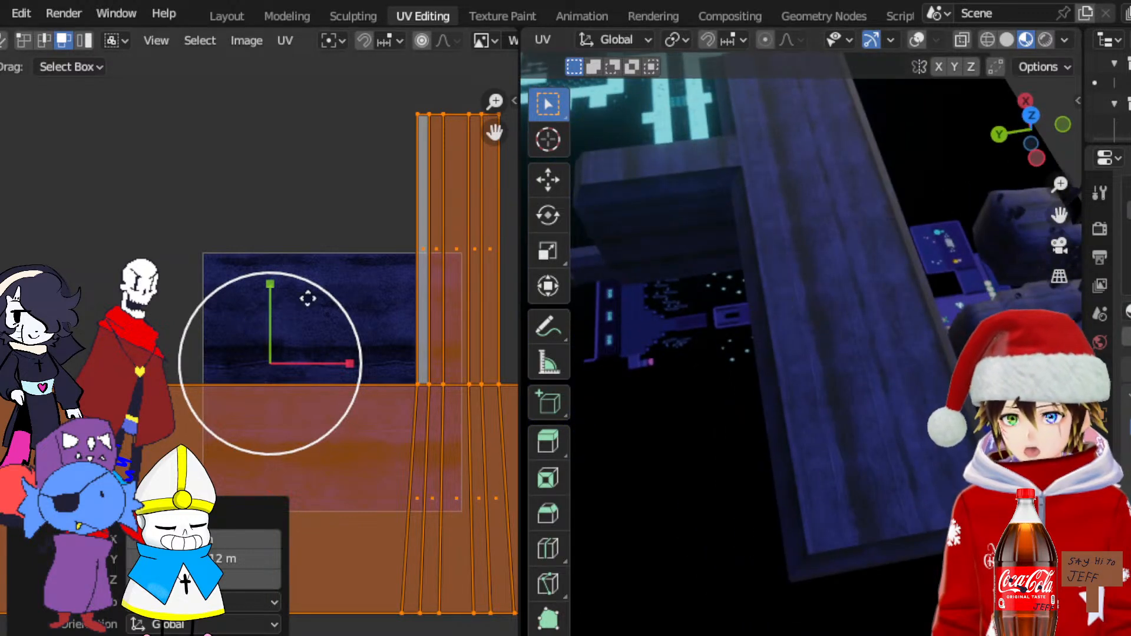
Select the row of UV vertices along the ceiling strip's upper long edge and move it straight down by about 0.26
{"action": "left_click", "coordinate": [1, 180]}
{"action": "scroll", "coordinate": [301, 278], "scroll_direction": "down", "scroll_amount": 6}
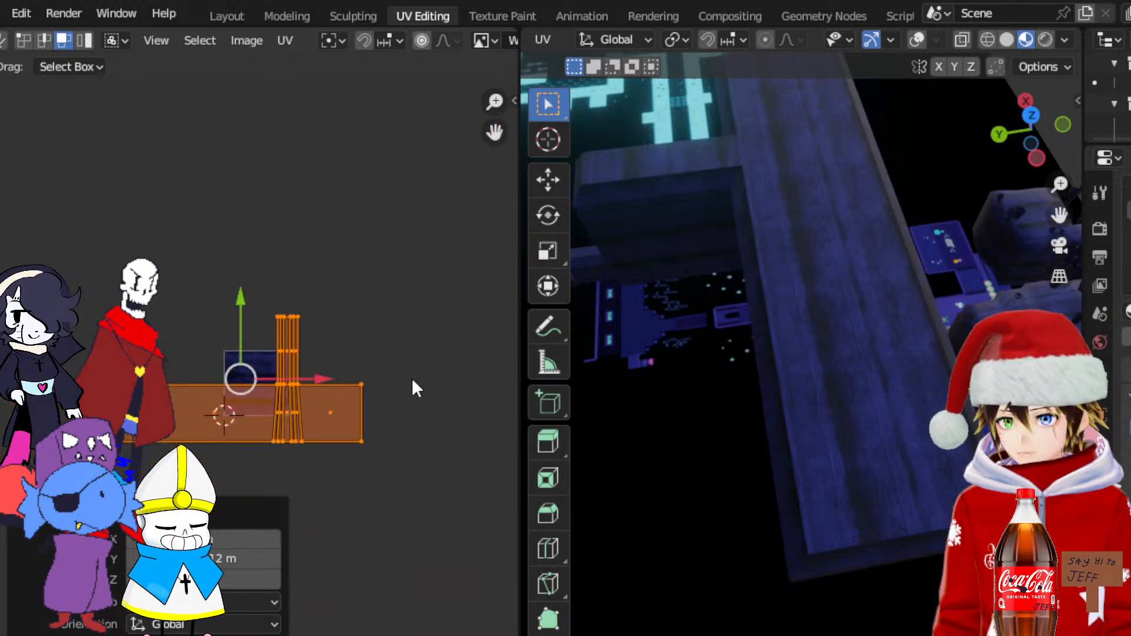
{"action": "left_click", "coordinate": [28, 45]}
{"action": "left_click_drag", "start_coordinate": [426, 417], "coordinate": [106, 358]}
{"action": "scroll", "coordinate": [231, 383], "scroll_direction": "up", "scroll_amount": 8}
{"action": "scroll", "coordinate": [249, 398], "scroll_direction": "up", "scroll_amount": 3}
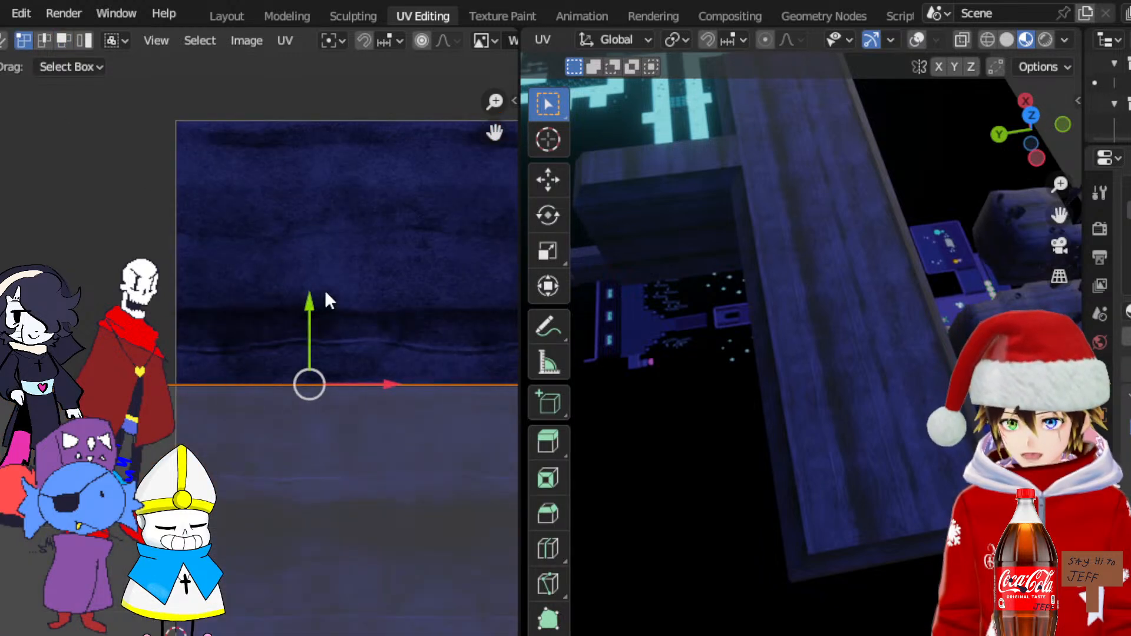
{"action": "middle_click_drag", "start_coordinate": [620, 457], "coordinate": [846, 471]}
{"action": "scroll", "coordinate": [888, 483], "scroll_direction": "up", "scroll_amount": 3}
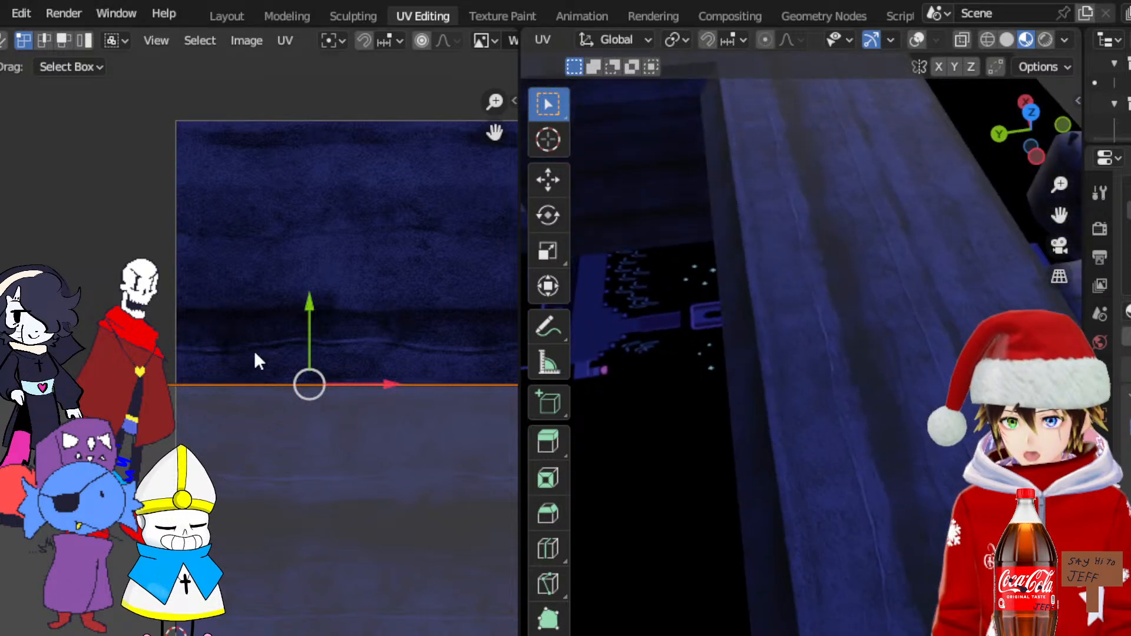
{"action": "key", "text": "g"}
{"action": "key", "text": "y"}
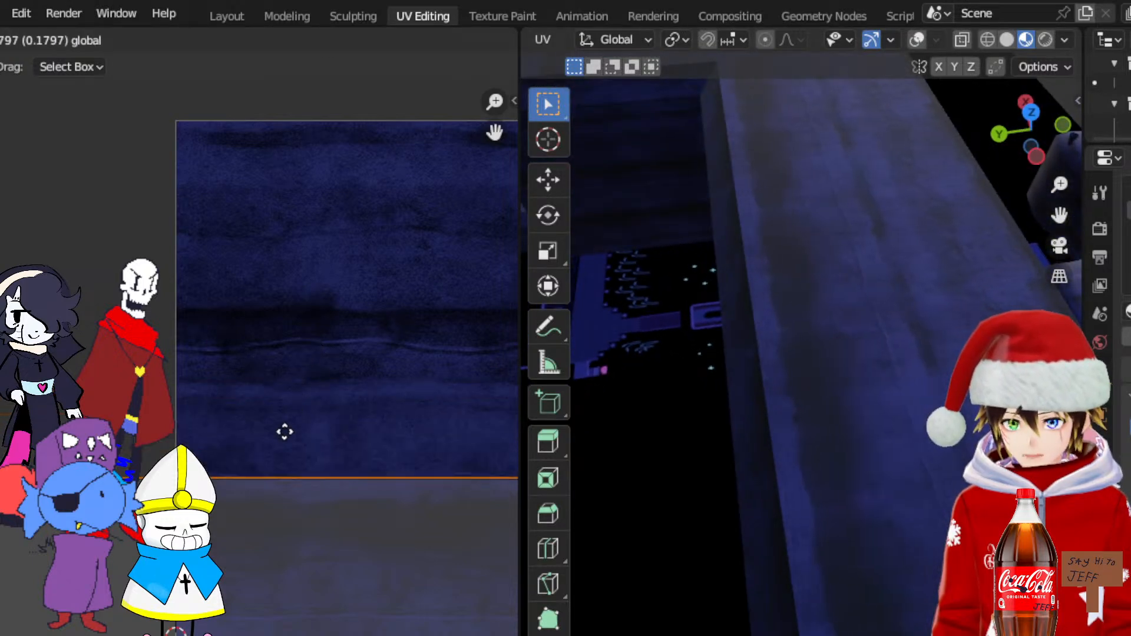
{"action": "left_click", "coordinate": [270, 469]}
Return to Object Mode in the Modeling workspace with Material Preview shading and save the file
{"action": "middle_click_drag", "start_coordinate": [701, 465], "coordinate": [994, 245]}
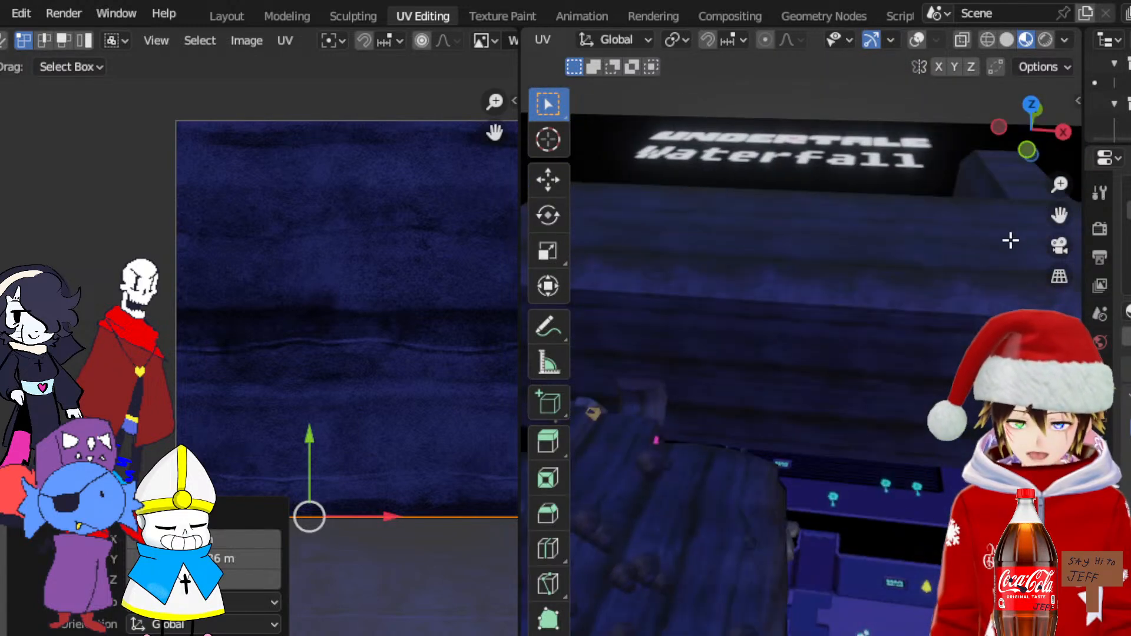
{"action": "left_click_drag", "start_coordinate": [1059, 215], "coordinate": [1059, 250]}
{"action": "middle_click_drag", "start_coordinate": [869, 321], "coordinate": [822, 321]}
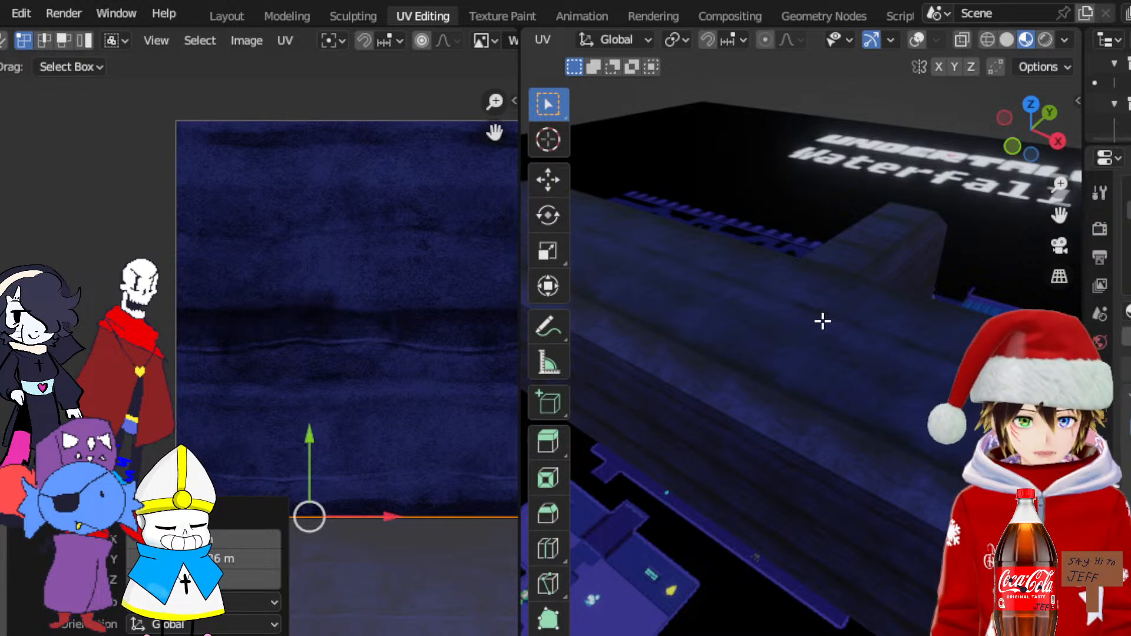
{"action": "middle_click_drag", "start_coordinate": [822, 321], "coordinate": [961, 329]}
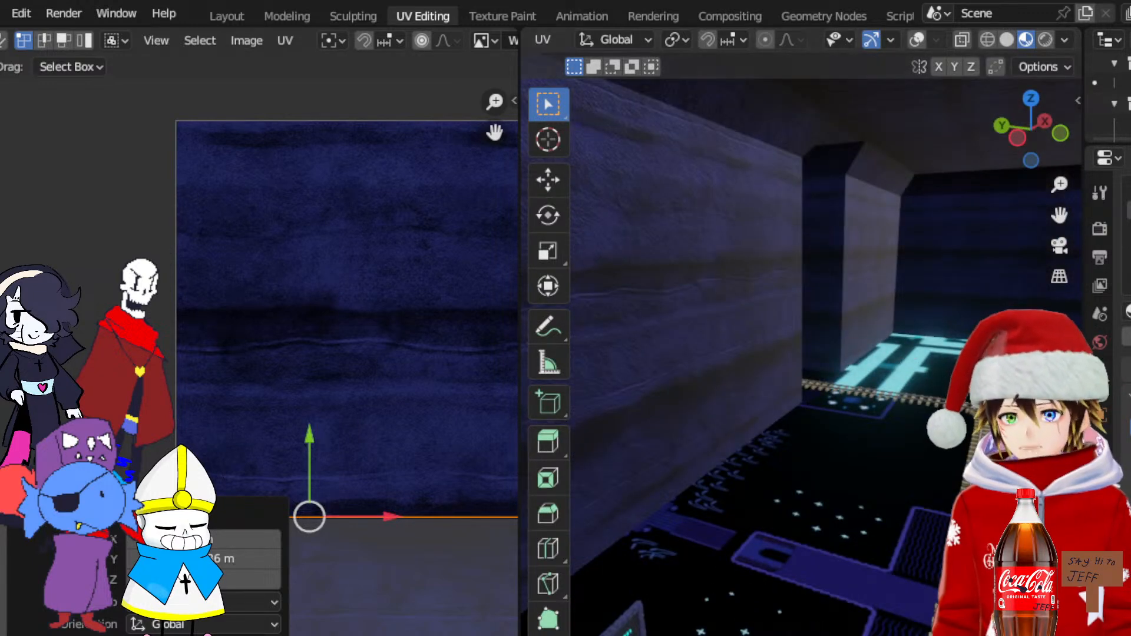
{"action": "left_click", "coordinate": [280, 17]}
{"action": "left_click", "coordinate": [47, 39]}
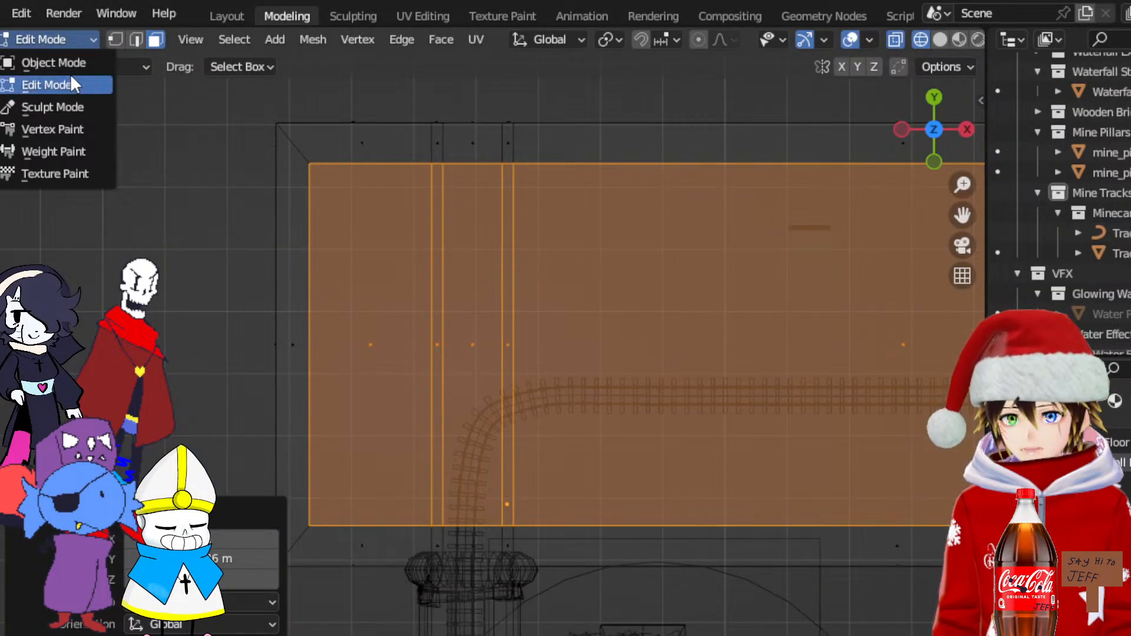
{"action": "left_click", "coordinate": [73, 61]}
{"action": "middle_click_drag", "start_coordinate": [169, 309], "coordinate": [495, 236]}
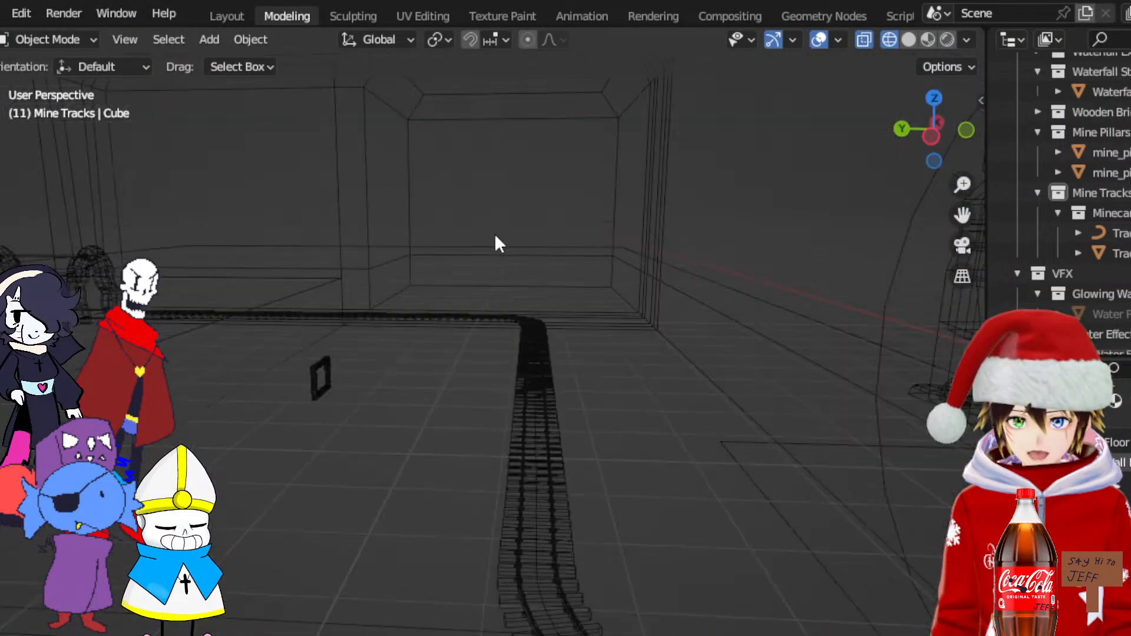
{"action": "left_click", "coordinate": [927, 39]}
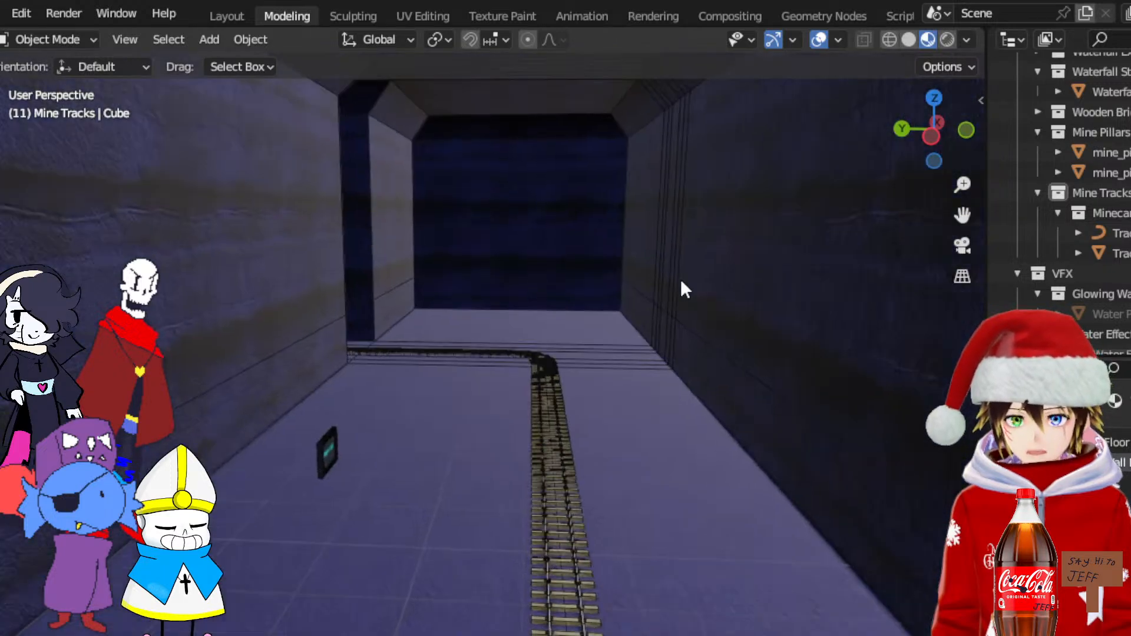
{"action": "middle_click_drag", "start_coordinate": [567, 508], "coordinate": [558, 412]}
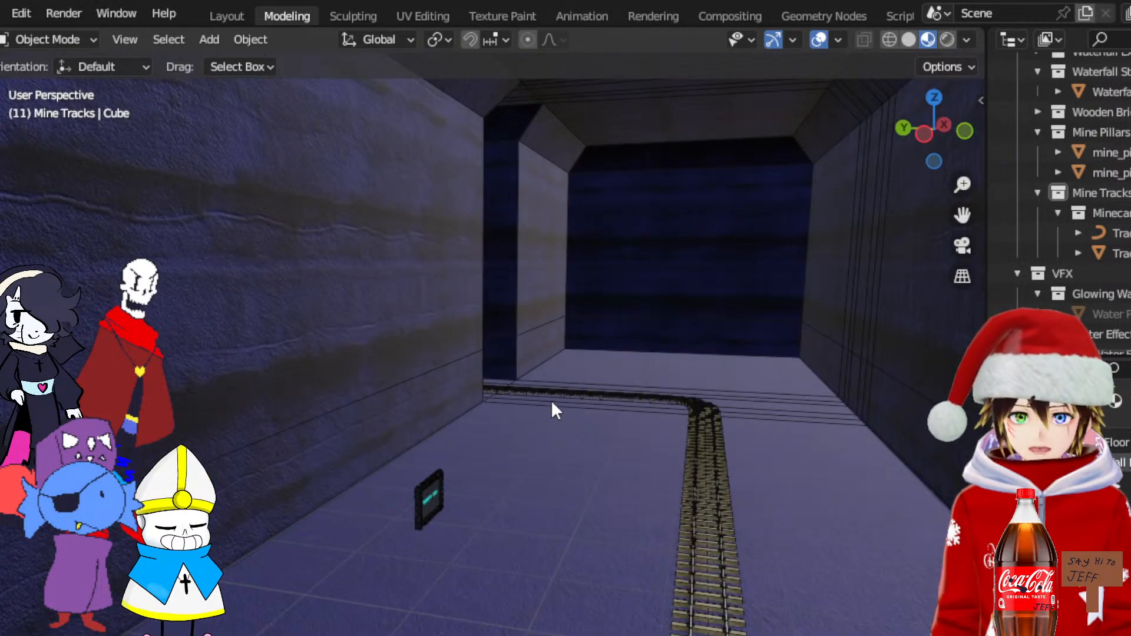
{"action": "left_click", "coordinate": [3, 11]}
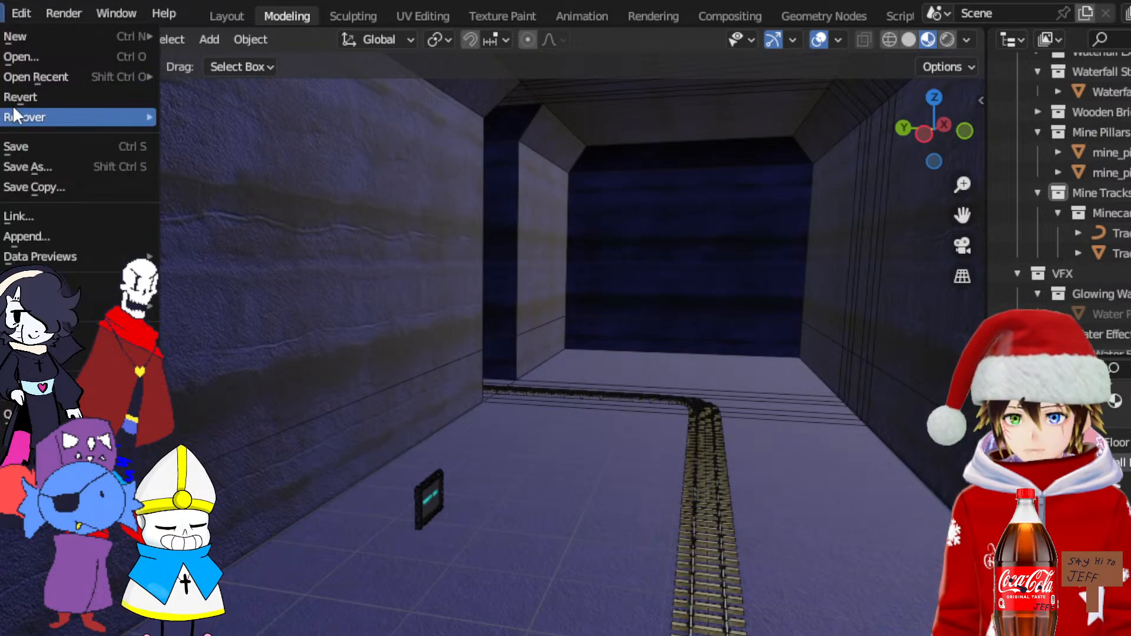
{"action": "left_click", "coordinate": [19, 150]}
Select the track room mesh at the rocky entrance arch and enter Edit Mode
{"action": "middle_click_drag", "start_coordinate": [765, 269], "coordinate": [680, 333]}
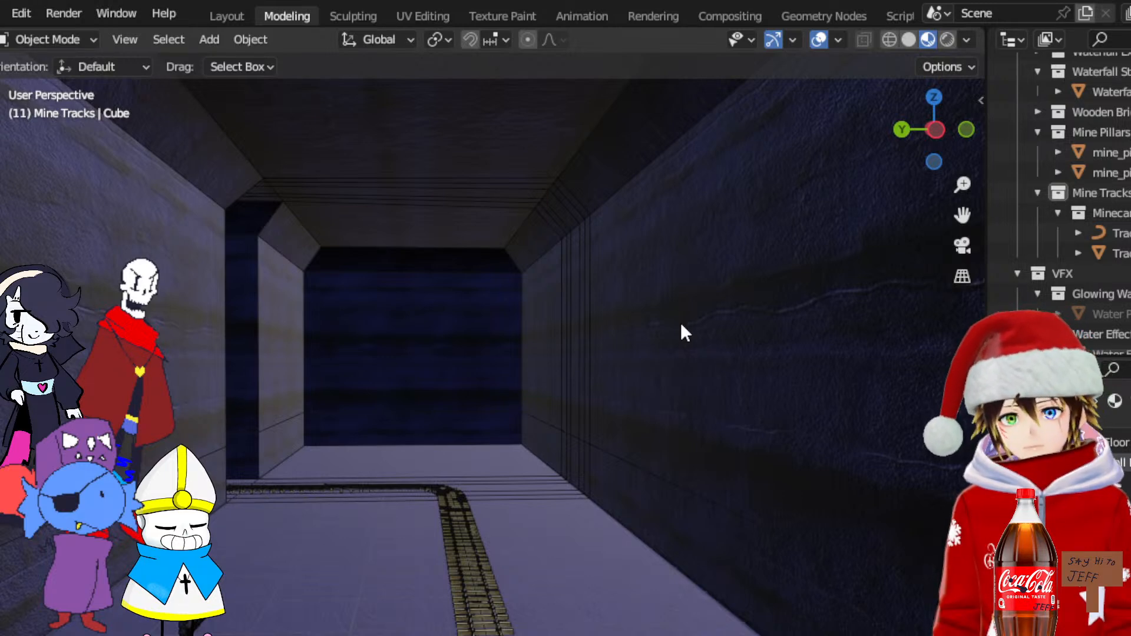
{"action": "middle_click_drag", "start_coordinate": [681, 333], "coordinate": [550, 399]}
{"action": "left_click_drag", "start_coordinate": [962, 215], "coordinate": [1001, 215]}
{"action": "scroll", "coordinate": [462, 348], "scroll_direction": "up", "scroll_amount": 3}
{"action": "middle_click_drag", "start_coordinate": [462, 348], "coordinate": [499, 414]}
{"action": "left_click", "coordinate": [323, 445]}
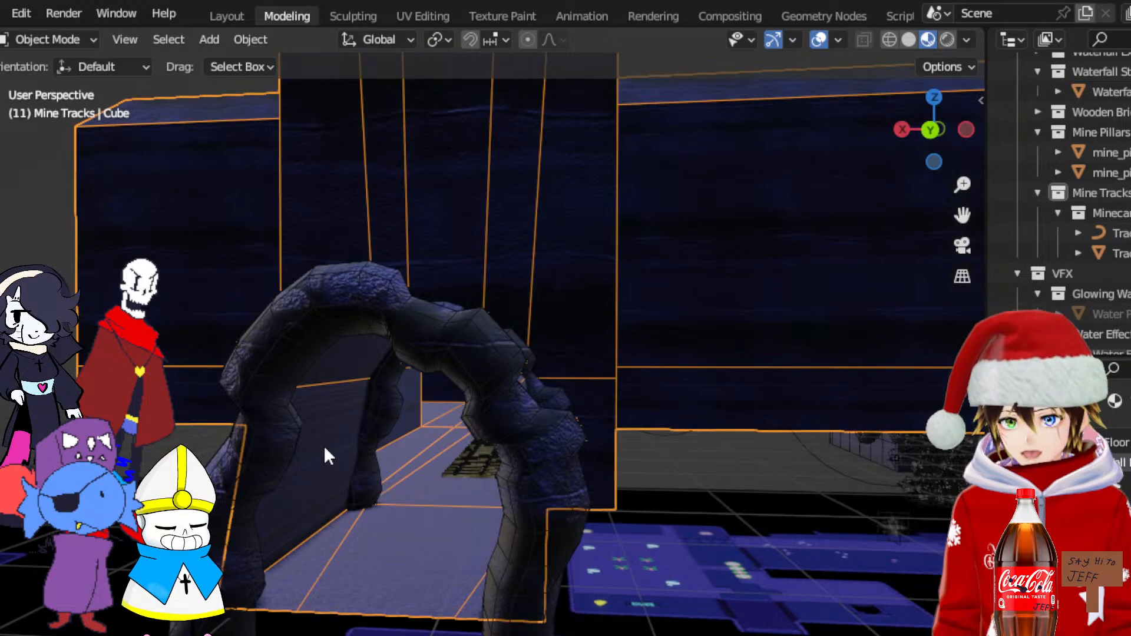
{"action": "left_click", "coordinate": [61, 36]}
{"action": "left_click", "coordinate": [60, 84]}
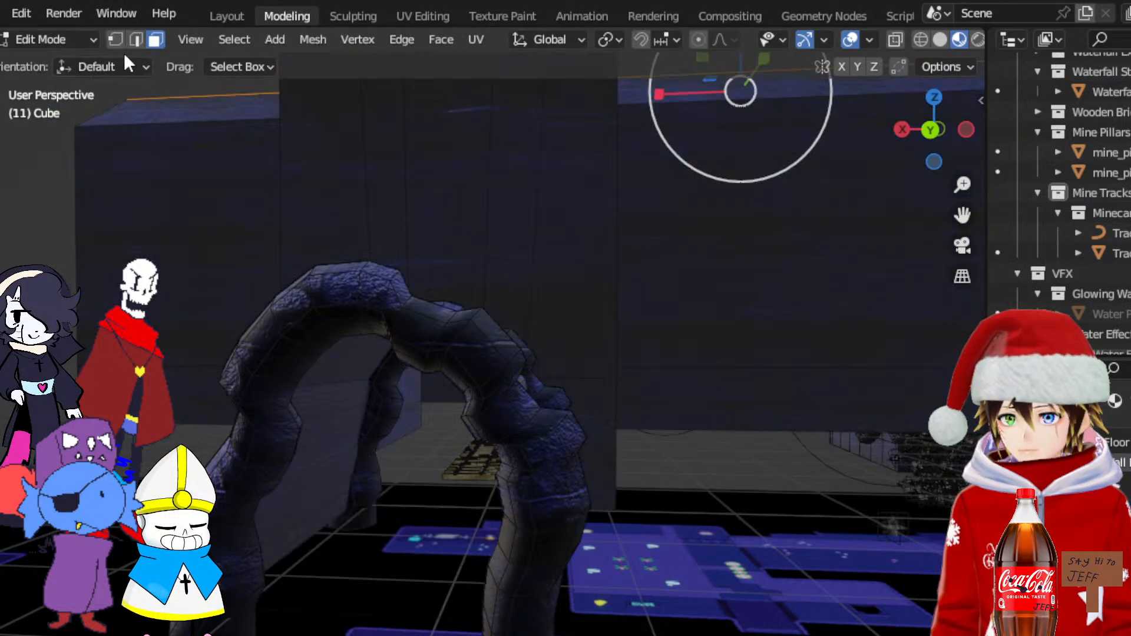
Select the entrance tunnel's faces from one side wall over the sloped ceiling to the opposite wall
{"action": "left_click", "coordinate": [323, 477]}
{"action": "middle_click_drag", "start_coordinate": [389, 452], "coordinate": [351, 474]}
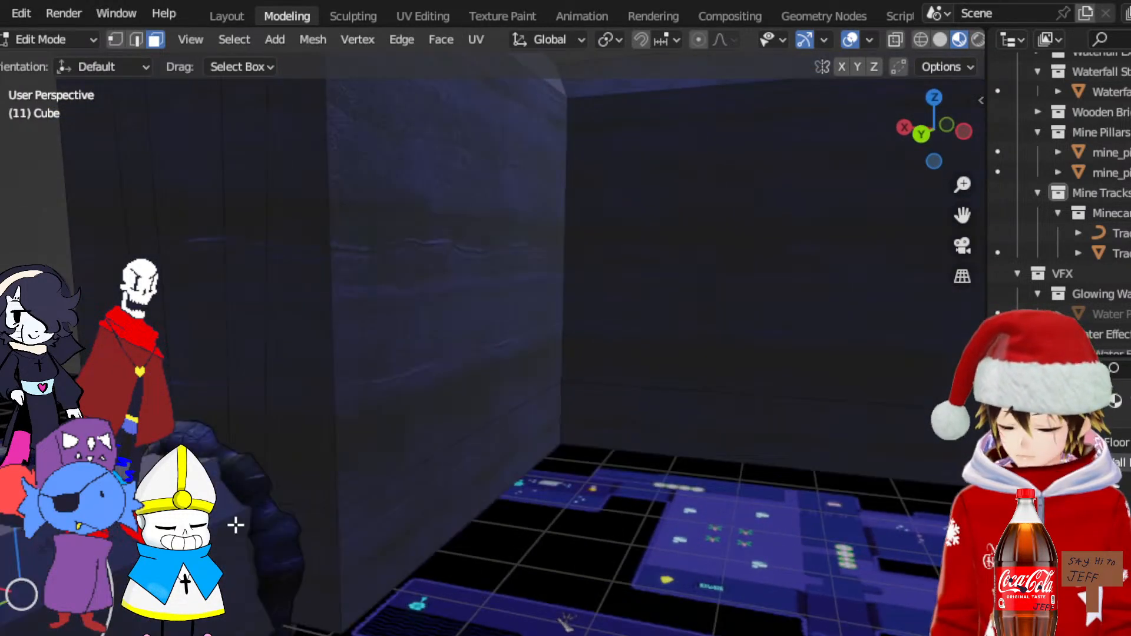
{"action": "left_click", "coordinate": [195, 507], "text": "ctrl"}
{"action": "middle_click_drag", "start_coordinate": [186, 470], "coordinate": [210, 447]}
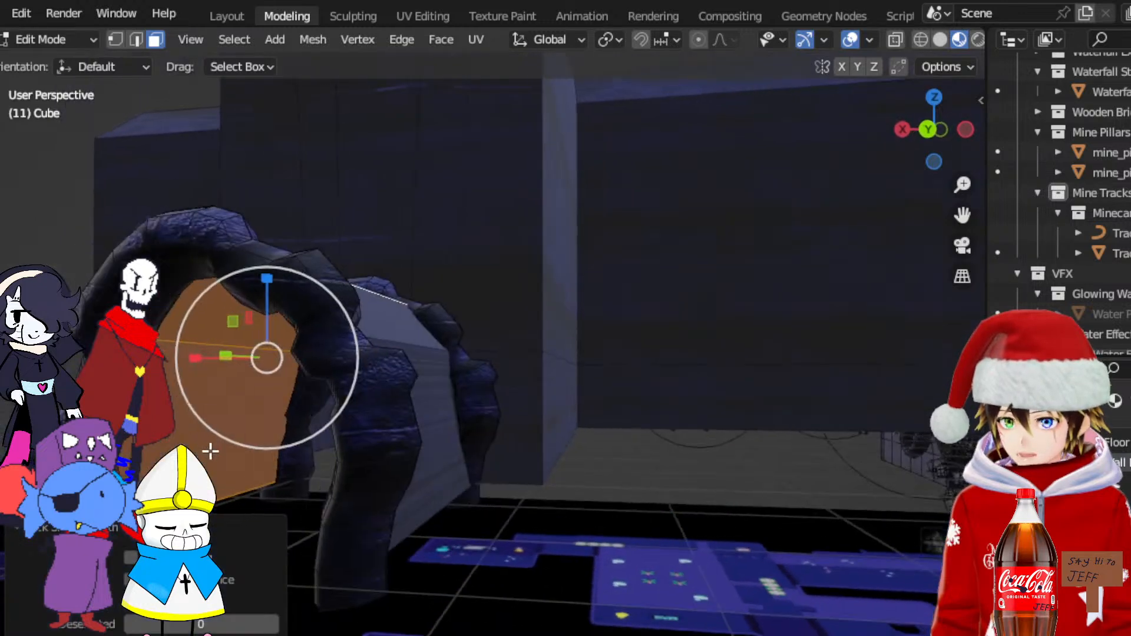
{"action": "middle_click_drag", "start_coordinate": [397, 441], "coordinate": [283, 339]}
{"action": "left_click", "coordinate": [216, 527], "text": "ctrl"}
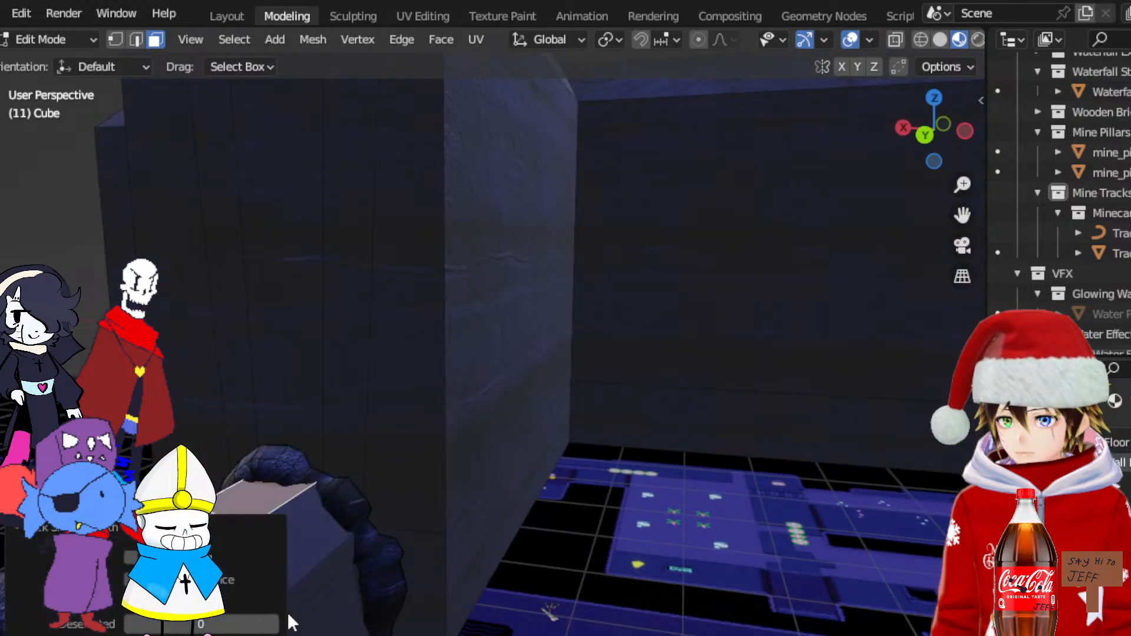
{"action": "middle_click_drag", "start_coordinate": [288, 610], "coordinate": [326, 596]}
{"action": "left_click", "coordinate": [433, 614], "text": "ctrl"}
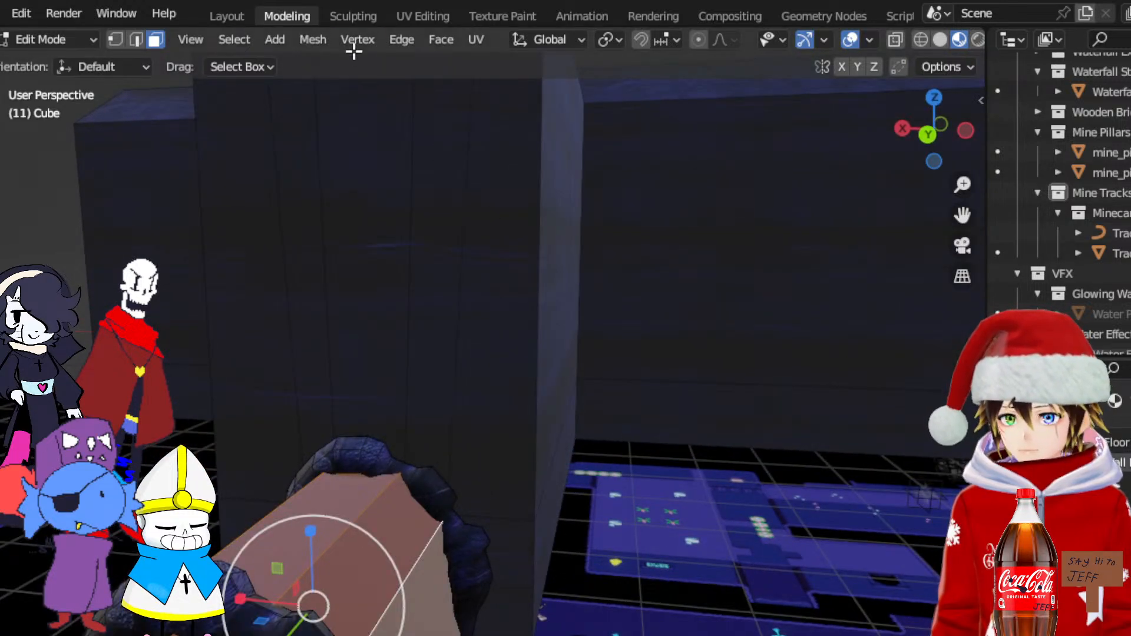
Try mapping the selected entrance tunnel faces with Cylinder Projection
{"action": "left_click", "coordinate": [440, 40]}
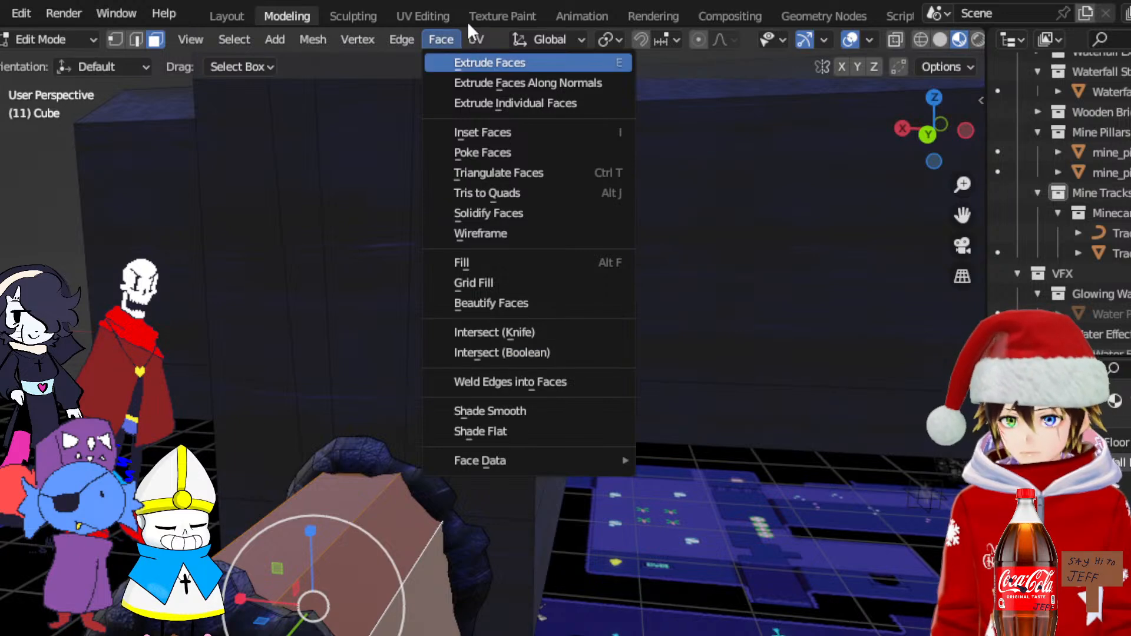
{"action": "left_click", "coordinate": [476, 34]}
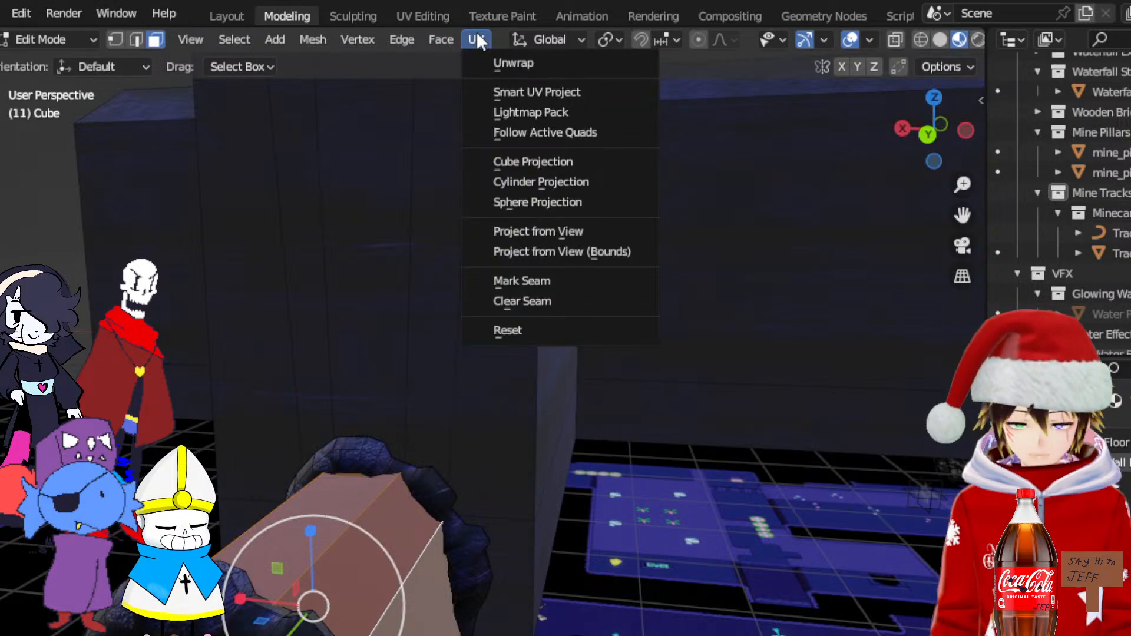
{"action": "left_click", "coordinate": [521, 182]}
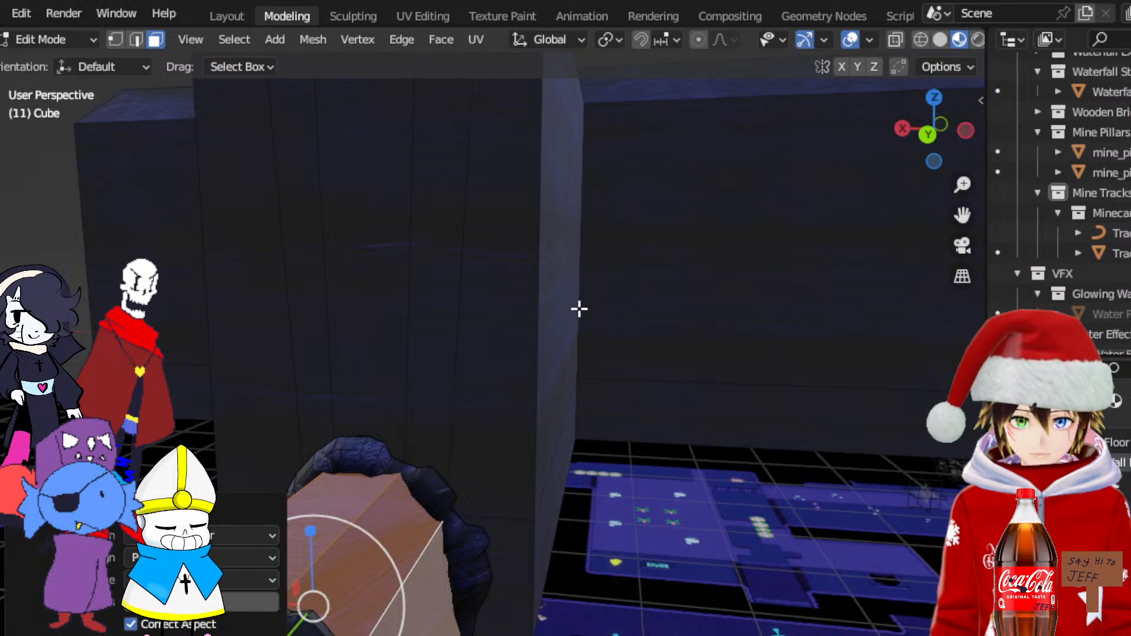
{"action": "middle_click_drag", "start_coordinate": [579, 349], "coordinate": [504, 378]}
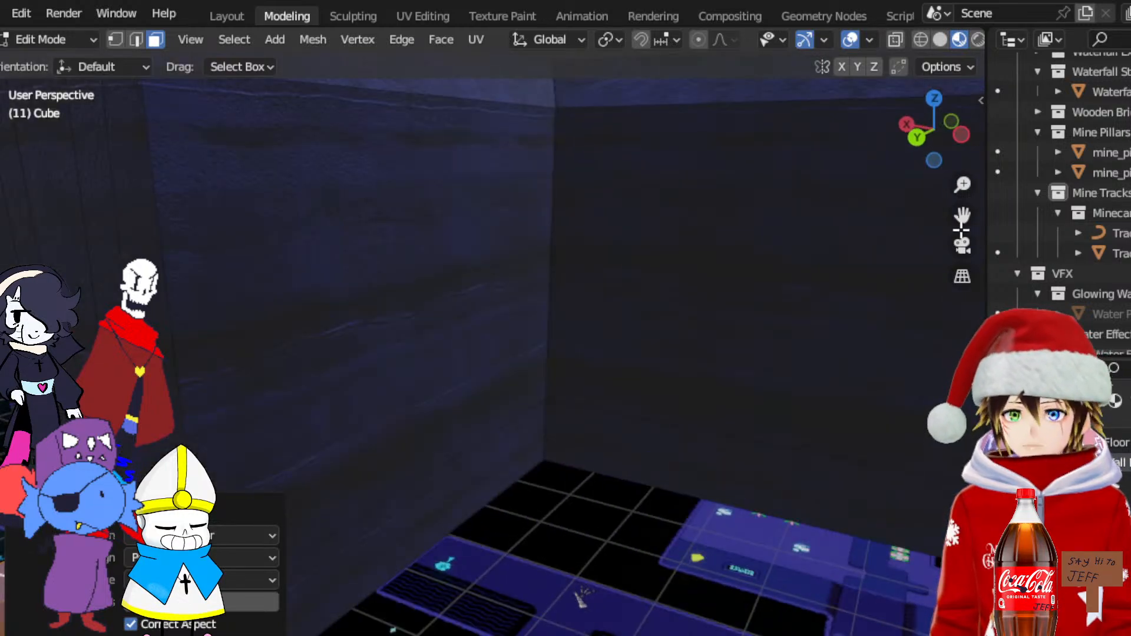
{"action": "left_click_drag", "start_coordinate": [962, 216], "coordinate": [1125, 100]}
{"action": "middle_click_drag", "start_coordinate": [737, 277], "coordinate": [672, 307]}
{"action": "scroll", "coordinate": [684, 288], "scroll_direction": "up", "scroll_amount": 3}
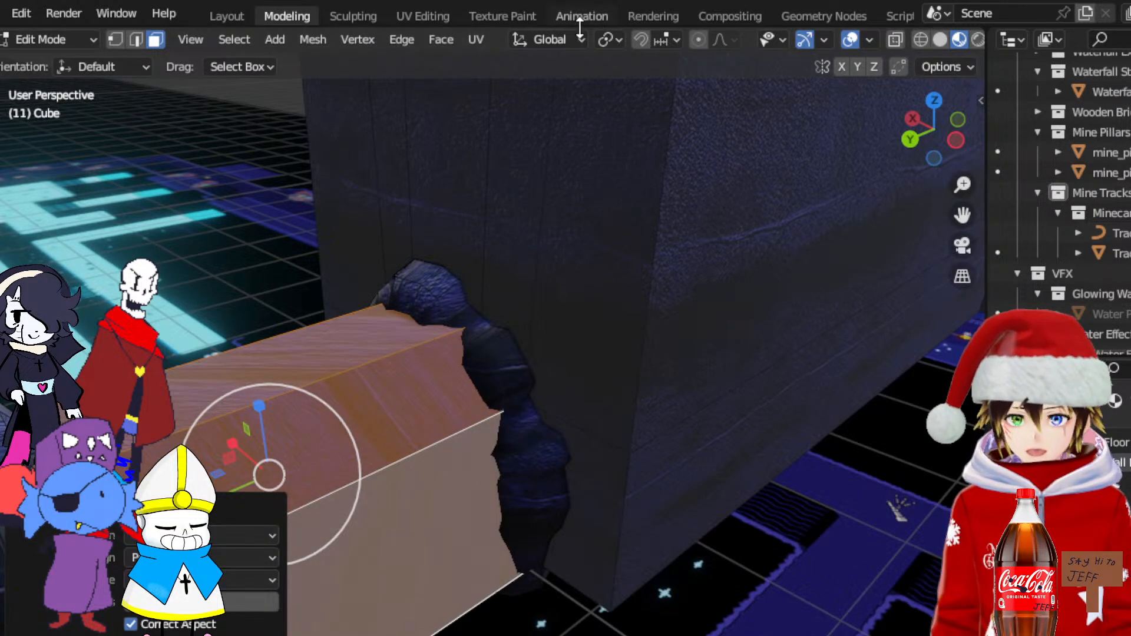
Open the UV Editing workspace, bring the entrance tunnel into view and select its whole UV layout
{"action": "left_click", "coordinate": [408, 20]}
{"action": "scroll", "coordinate": [326, 351], "scroll_direction": "down", "scroll_amount": 4}
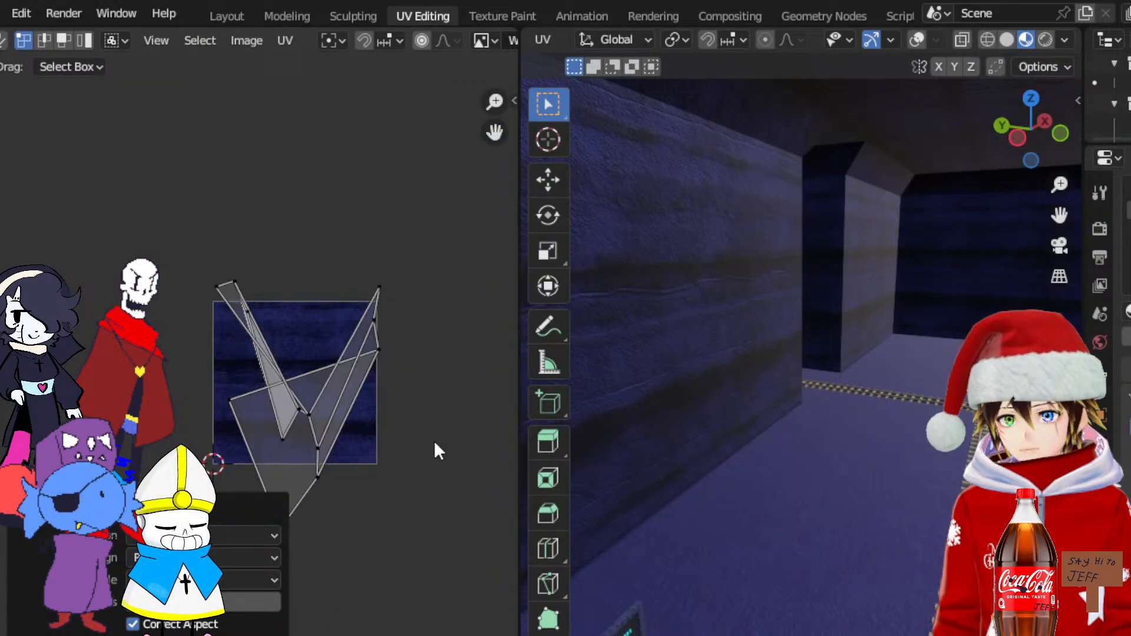
{"action": "scroll", "coordinate": [439, 471], "scroll_direction": "down", "scroll_amount": 1}
{"action": "middle_click_drag", "start_coordinate": [701, 380], "coordinate": [856, 407]}
{"action": "scroll", "coordinate": [840, 398], "scroll_direction": "down", "scroll_amount": 4}
{"action": "scroll", "coordinate": [856, 408], "scroll_direction": "up", "scroll_amount": 2}
{"action": "left_click_drag", "start_coordinate": [1059, 221], "coordinate": [1115, 170]}
{"action": "left_click_drag", "start_coordinate": [134, 245], "coordinate": [458, 543]}
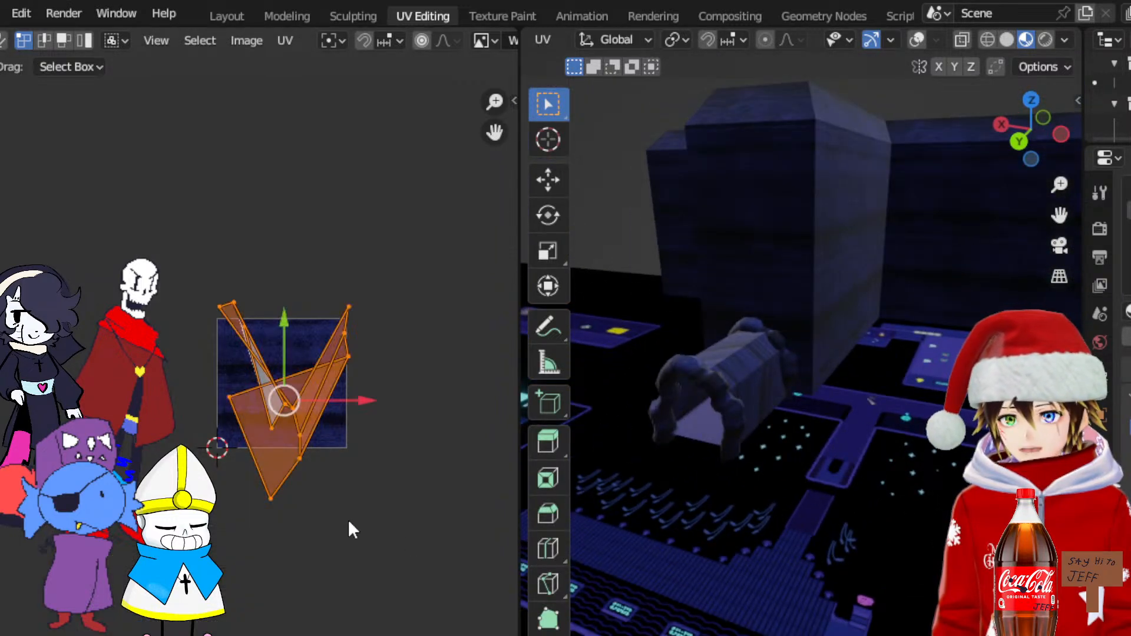
Show the viewport overlays and reselect the tunnel's wall and ceiling faces as one shortest path
{"action": "middle_click_drag", "start_coordinate": [799, 340], "coordinate": [818, 344]}
{"action": "scroll", "coordinate": [819, 343], "scroll_direction": "up", "scroll_amount": 2}
{"action": "middle_click_drag", "start_coordinate": [823, 415], "coordinate": [846, 399], "text": "shift"}
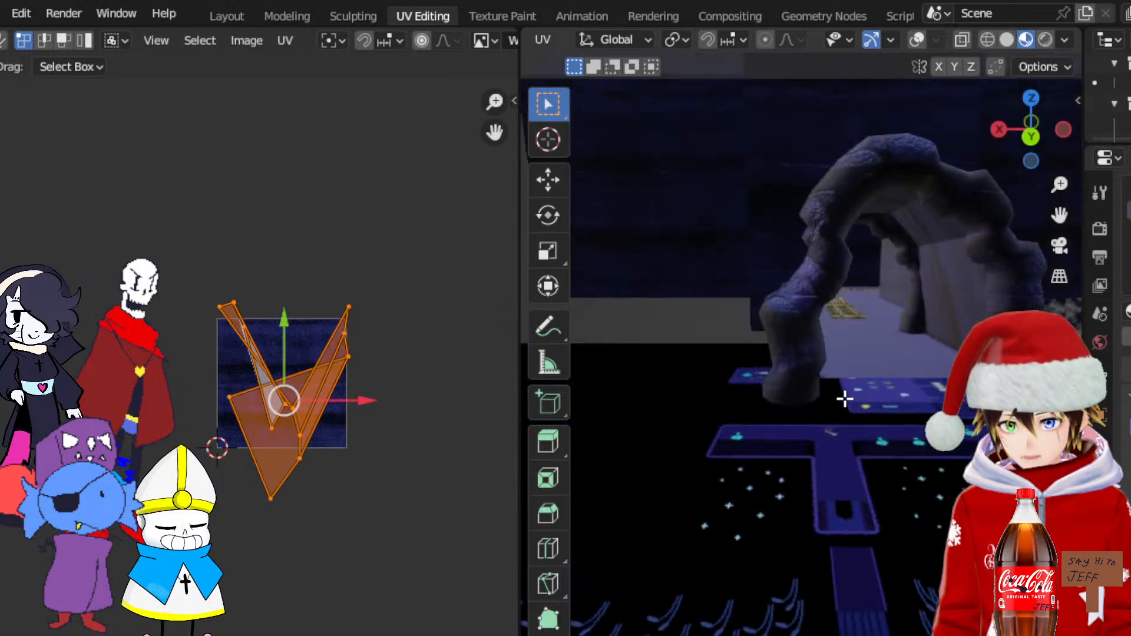
{"action": "left_click", "coordinate": [916, 40]}
{"action": "middle_click_drag", "start_coordinate": [883, 252], "coordinate": [845, 266]}
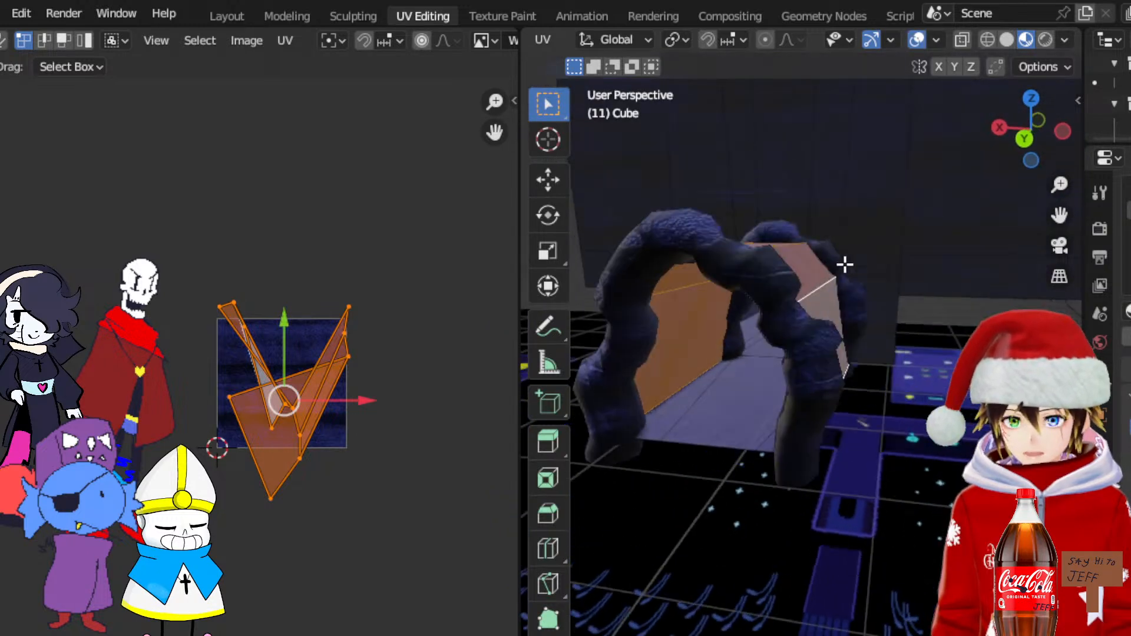
{"action": "left_click", "coordinate": [699, 344]}
{"action": "mouse_move", "coordinate": [699, 344]}
{"action": "middle_mouse_down"}
{"action": "mouse_move", "coordinate": [709, 331]}
{"action": "mouse_move", "coordinate": [681, 343]}
{"action": "mouse_move", "coordinate": [706, 374]}
{"action": "mouse_move", "coordinate": [744, 354]}
{"action": "mouse_move", "coordinate": [724, 326]}
{"action": "mouse_move", "coordinate": [709, 351]}
{"action": "middle_mouse_up"}
{"action": "left_click", "coordinate": [668, 376], "text": "ctrl"}
Unwrap the selected tunnel faces with the standard Unwrap operation and hide the viewport overlays
{"action": "left_click", "coordinate": [285, 40]}
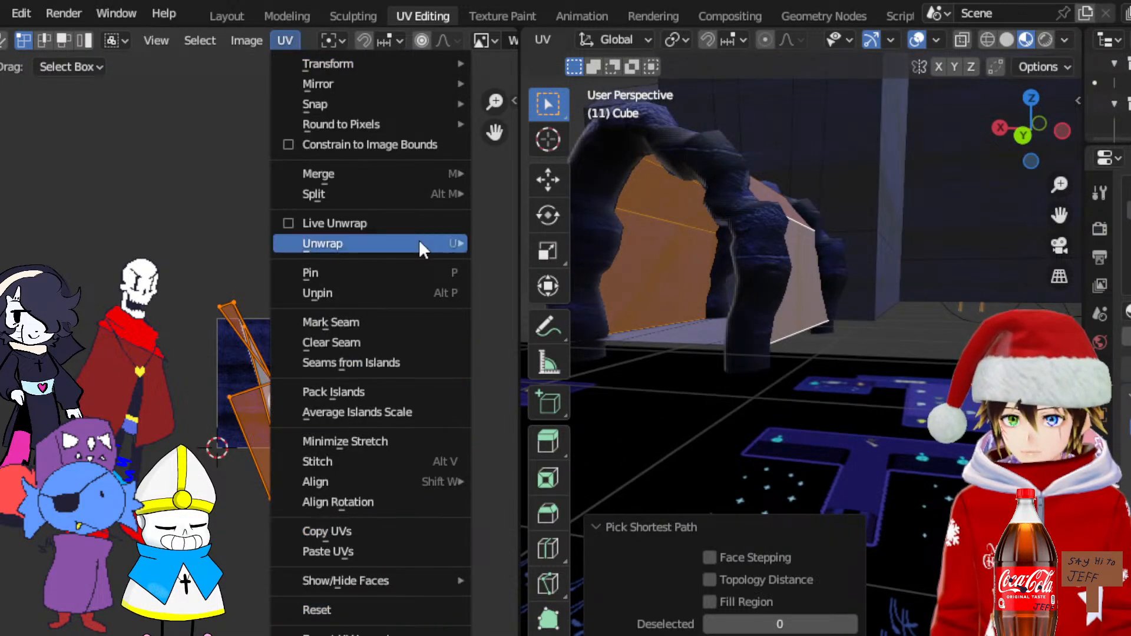
{"action": "mouse_move", "coordinate": [372, 244]}
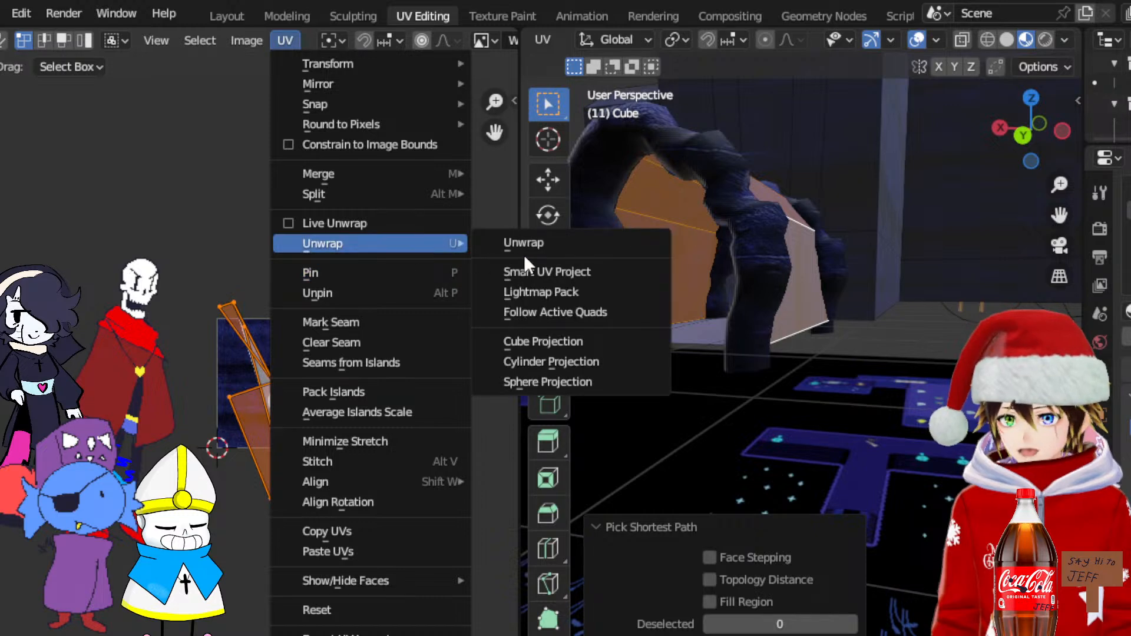
{"action": "left_click", "coordinate": [519, 247]}
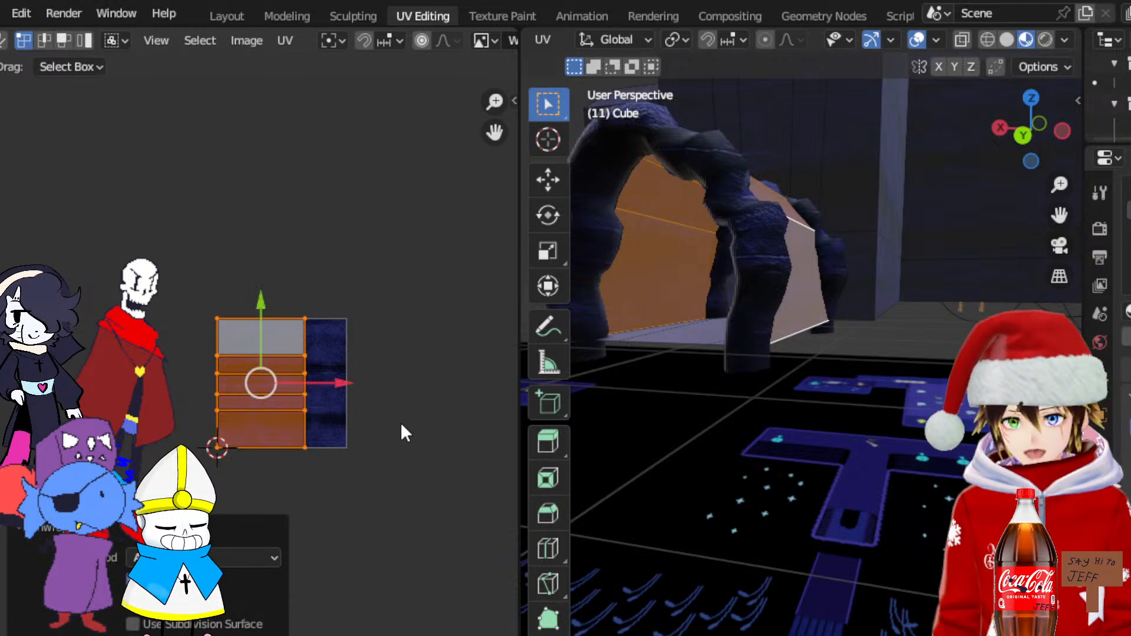
{"action": "left_click", "coordinate": [917, 39]}
{"action": "mouse_move", "coordinate": [740, 240]}
{"action": "middle_mouse_down"}
{"action": "mouse_move", "coordinate": [709, 262]}
{"action": "mouse_move", "coordinate": [762, 252]}
{"action": "mouse_move", "coordinate": [740, 250]}
{"action": "middle_mouse_up"}
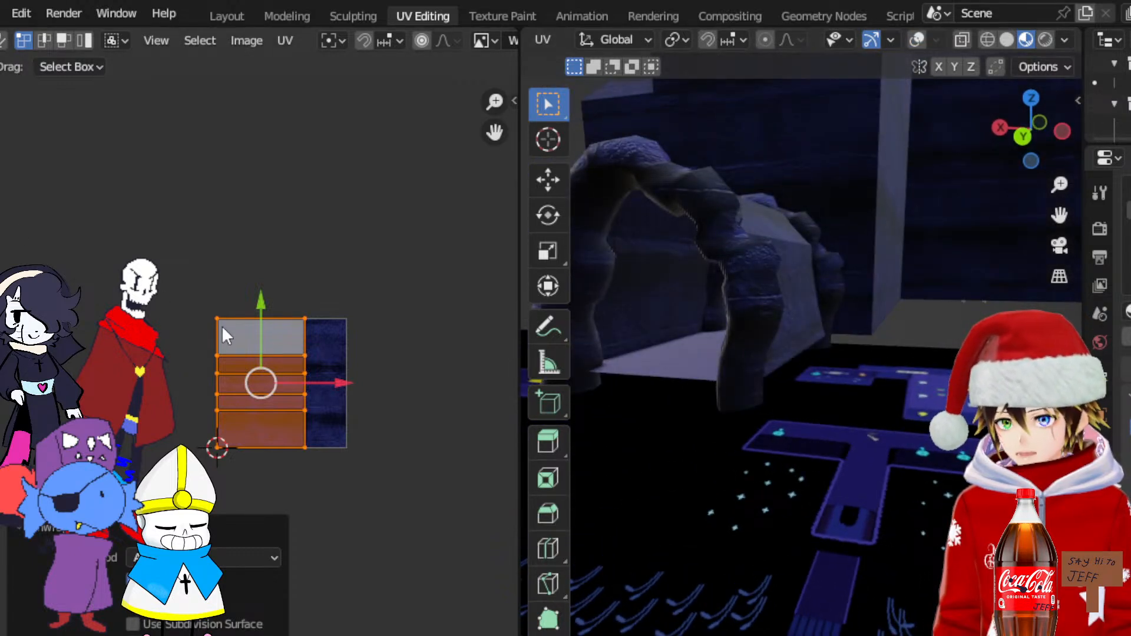
Try shifting the tunnel's UV layout slightly up and to the right on the texture, and undo the move
{"action": "key", "text": "g"}
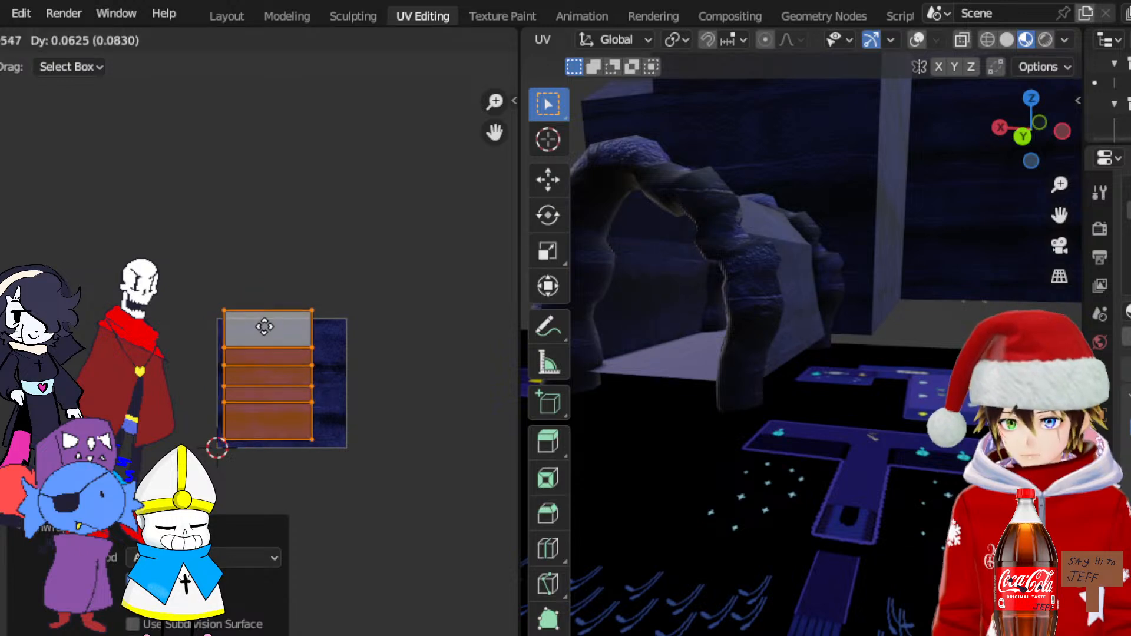
{"action": "left_click", "coordinate": [274, 327]}
{"action": "key", "text": "ctrl+z"}
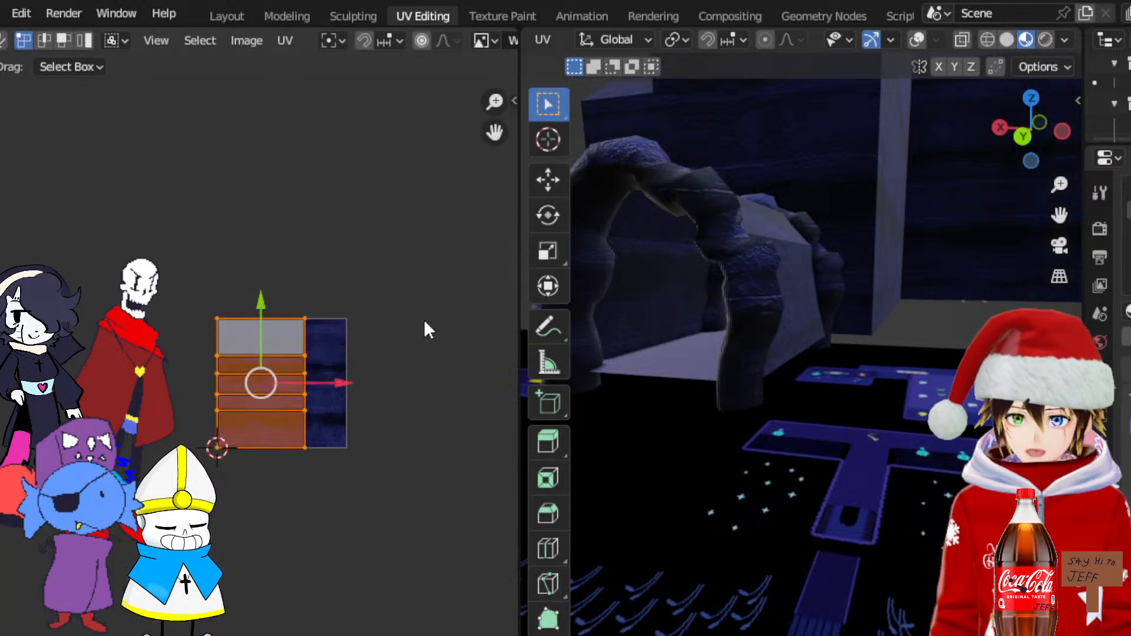
{"action": "middle_click_drag", "start_coordinate": [746, 307], "coordinate": [787, 293]}
{"action": "scroll", "coordinate": [797, 281], "scroll_direction": "up", "scroll_amount": 3}
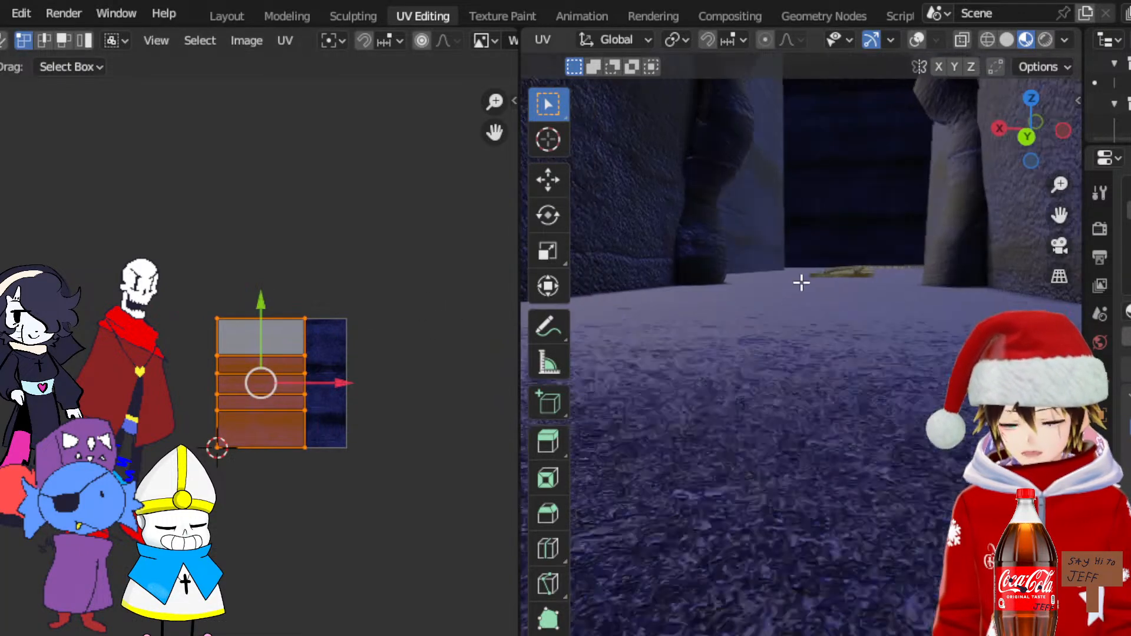
Examine the entrance tunnel and the neighbouring cave rooms from inside and outside to check the rock texture
{"action": "scroll", "coordinate": [800, 282], "scroll_direction": "down", "scroll_amount": 4}
{"action": "middle_click_drag", "start_coordinate": [857, 255], "coordinate": [804, 254]}
{"action": "scroll", "coordinate": [805, 253], "scroll_direction": "down", "scroll_amount": 4}
{"action": "left_click_drag", "start_coordinate": [1053, 208], "coordinate": [851, 291]}
{"action": "middle_click_drag", "start_coordinate": [852, 292], "coordinate": [709, 333]}
{"action": "scroll", "coordinate": [793, 378], "scroll_direction": "up", "scroll_amount": 4}
{"action": "middle_click_drag", "start_coordinate": [792, 379], "coordinate": [876, 406]}
{"action": "scroll", "coordinate": [934, 389], "scroll_direction": "up", "scroll_amount": 4}
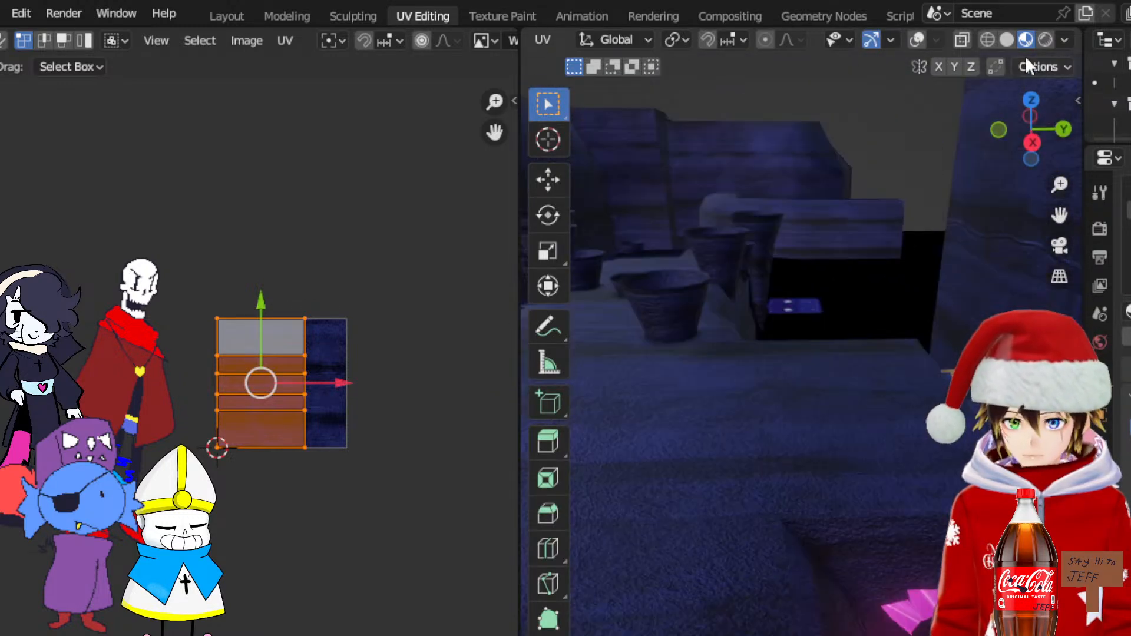
Show the viewport overlays in wireframe shading and reselect the entrance tunnel's wall and ceiling faces as one shortest path
{"action": "left_click", "coordinate": [917, 40]}
{"action": "left_click_drag", "start_coordinate": [1059, 215], "coordinate": [854, 194]}
{"action": "middle_click_drag", "start_coordinate": [677, 353], "coordinate": [1033, 258]}
{"action": "left_click", "coordinate": [1034, 257]}
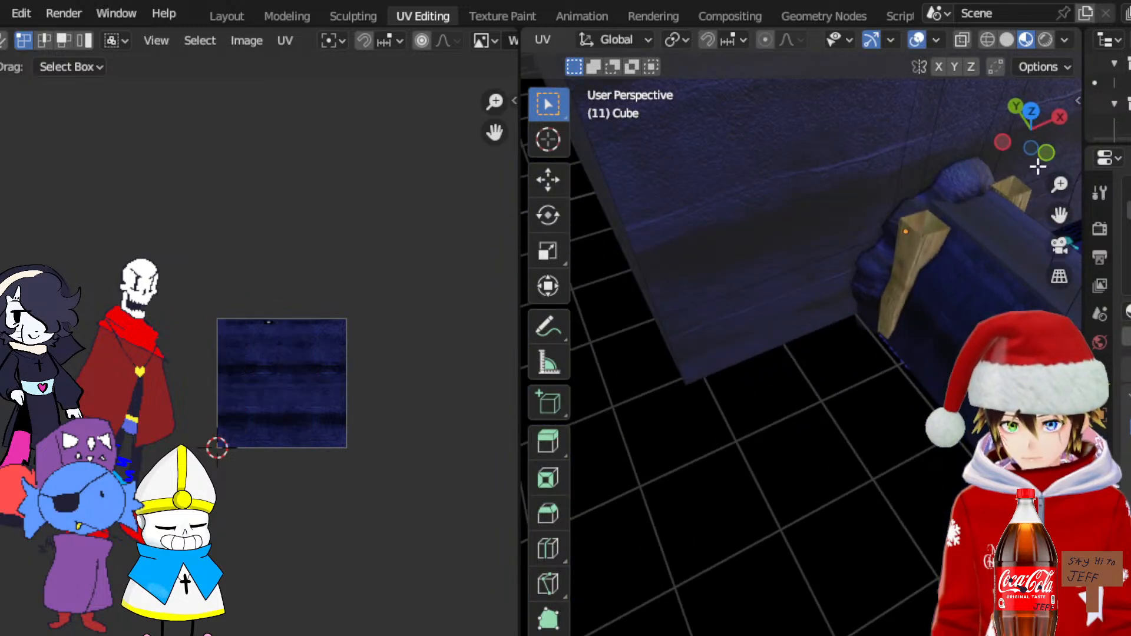
{"action": "left_click", "coordinate": [987, 40]}
{"action": "mouse_move", "coordinate": [952, 313]}
{"action": "middle_mouse_down"}
{"action": "mouse_move", "coordinate": [940, 324]}
{"action": "mouse_move", "coordinate": [876, 308]}
{"action": "mouse_move", "coordinate": [888, 451]}
{"action": "mouse_move", "coordinate": [811, 443]}
{"action": "middle_mouse_up"}
{"action": "left_click", "coordinate": [825, 524], "text": "ctrl"}
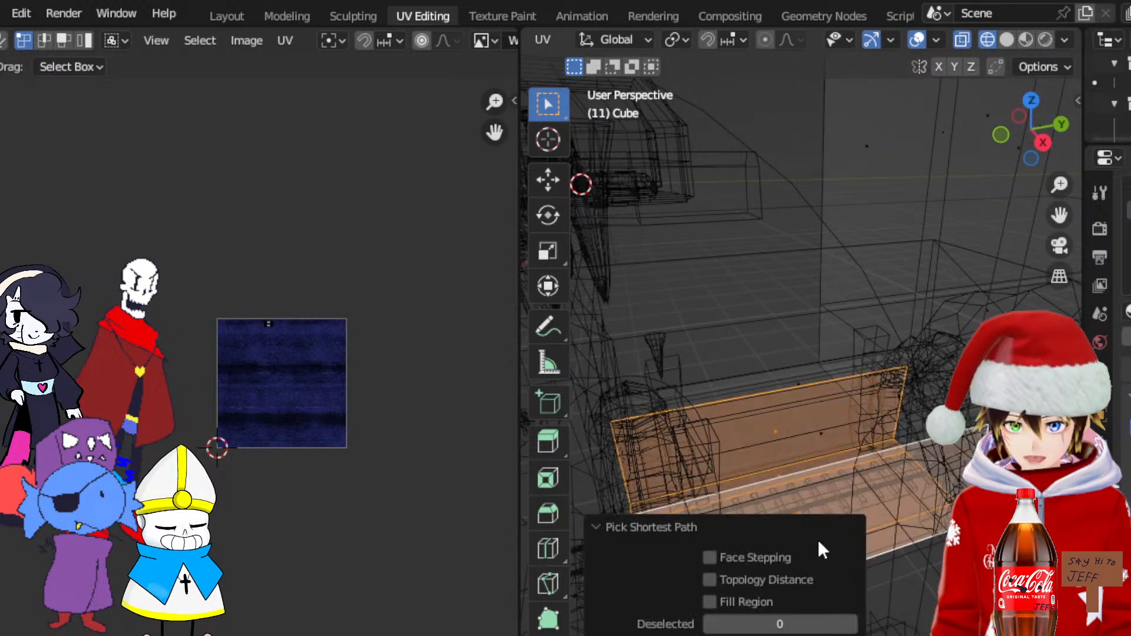
{"action": "middle_click_drag", "start_coordinate": [743, 330], "coordinate": [833, 265]}
{"action": "left_click", "coordinate": [833, 371]}
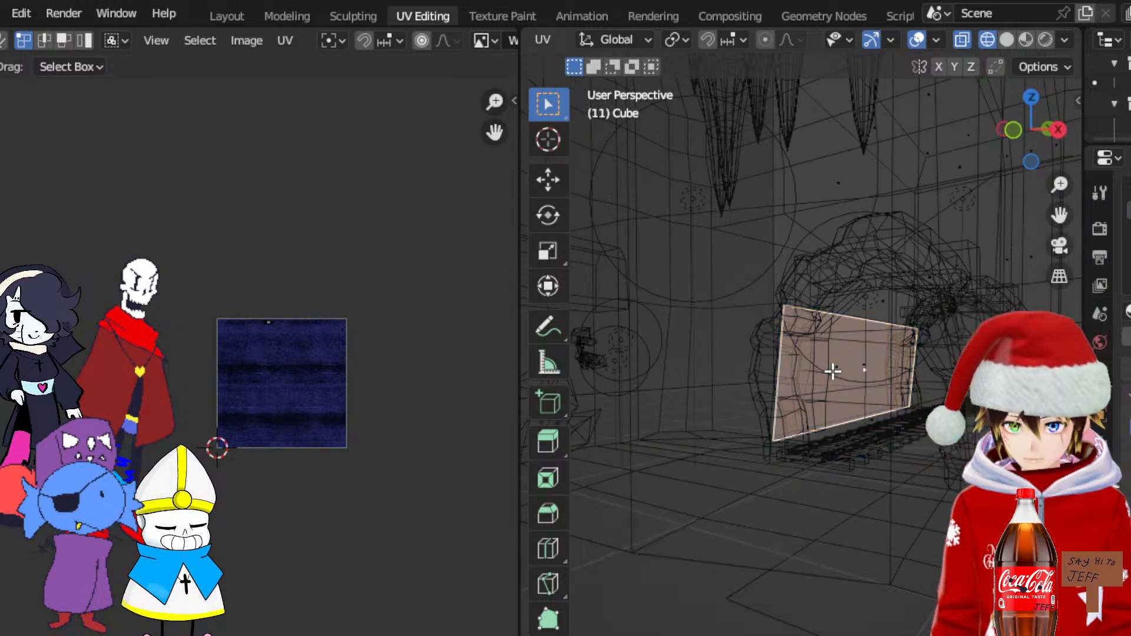
{"action": "middle_click_drag", "start_coordinate": [875, 379], "coordinate": [852, 366]}
{"action": "left_click", "coordinate": [821, 343], "text": "ctrl"}
{"action": "middle_click_drag", "start_coordinate": [848, 432], "coordinate": [915, 437]}
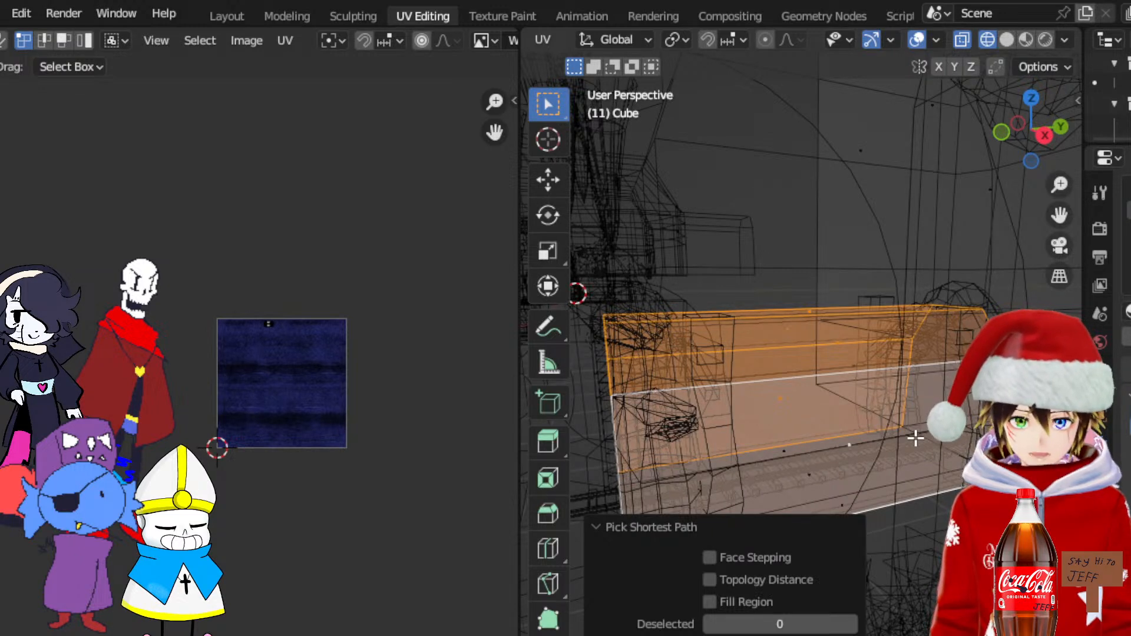
Unwrap the selected tunnel faces with the standard Unwrap operation and select their whole UV layout
{"action": "left_click", "coordinate": [542, 39]}
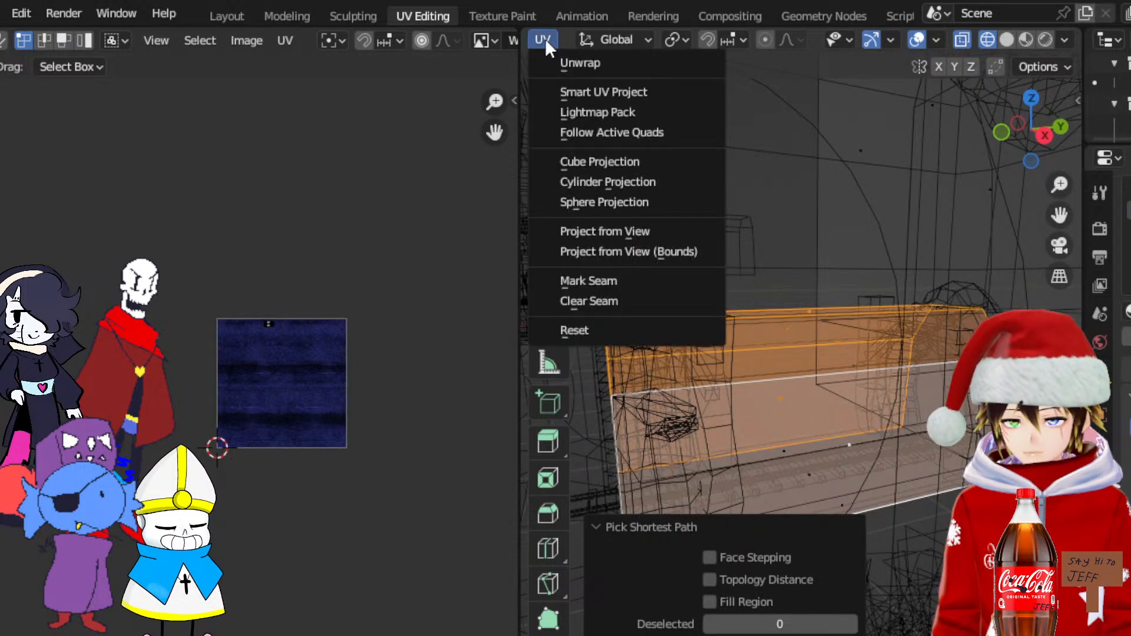
{"action": "left_click", "coordinate": [605, 59]}
{"action": "mouse_move", "coordinate": [421, 518]}
{"action": "left_mouse_down"}
{"action": "mouse_move", "coordinate": [235, 361]}
{"action": "mouse_move", "coordinate": [209, 308]}
{"action": "left_mouse_up"}
Return the viewport to material preview without overlays and examine the rock texture around the tunnel and its track entrance
{"action": "left_click", "coordinate": [1026, 39]}
{"action": "middle_click_drag", "start_coordinate": [766, 328], "coordinate": [707, 348]}
{"action": "scroll", "coordinate": [706, 348], "scroll_direction": "up", "scroll_amount": 2}
{"action": "left_click", "coordinate": [917, 41]}
{"action": "middle_click_drag", "start_coordinate": [797, 333], "coordinate": [1028, 359]}
{"action": "scroll", "coordinate": [1028, 359], "scroll_direction": "up", "scroll_amount": 3}
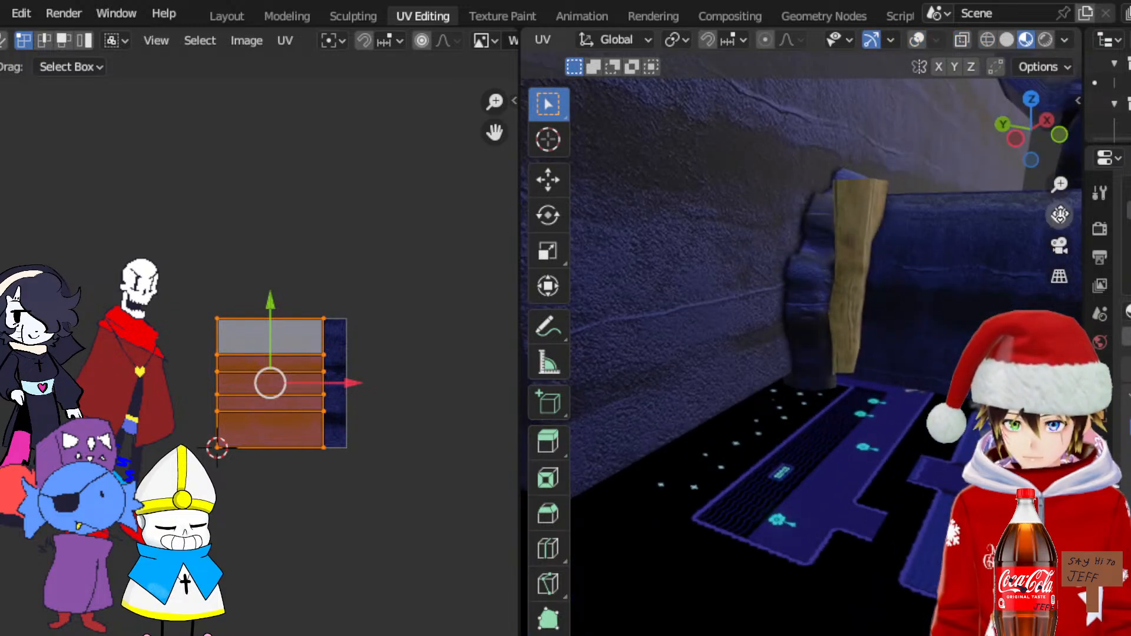
{"action": "middle_click_drag", "start_coordinate": [1059, 215], "coordinate": [925, 227], "text": "shift"}
{"action": "middle_click_drag", "start_coordinate": [925, 283], "coordinate": [819, 261]}
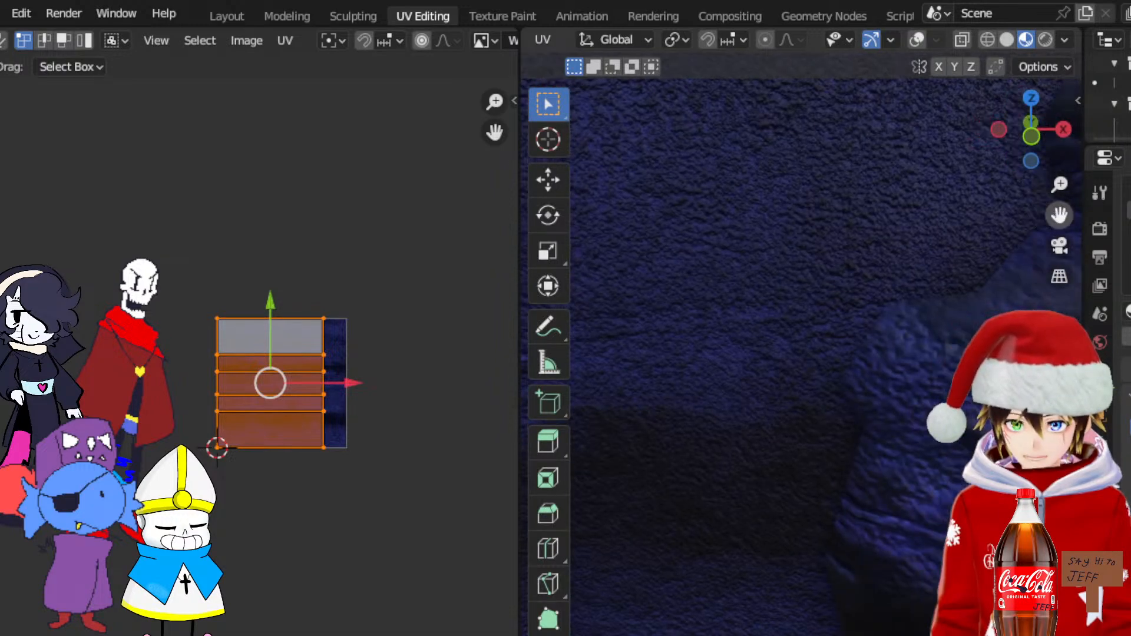
{"action": "left_click_drag", "start_coordinate": [1052, 215], "coordinate": [825, 323]}
{"action": "scroll", "coordinate": [800, 322], "scroll_direction": "down", "scroll_amount": 2}
{"action": "scroll", "coordinate": [799, 323], "scroll_direction": "down", "scroll_amount": 4}
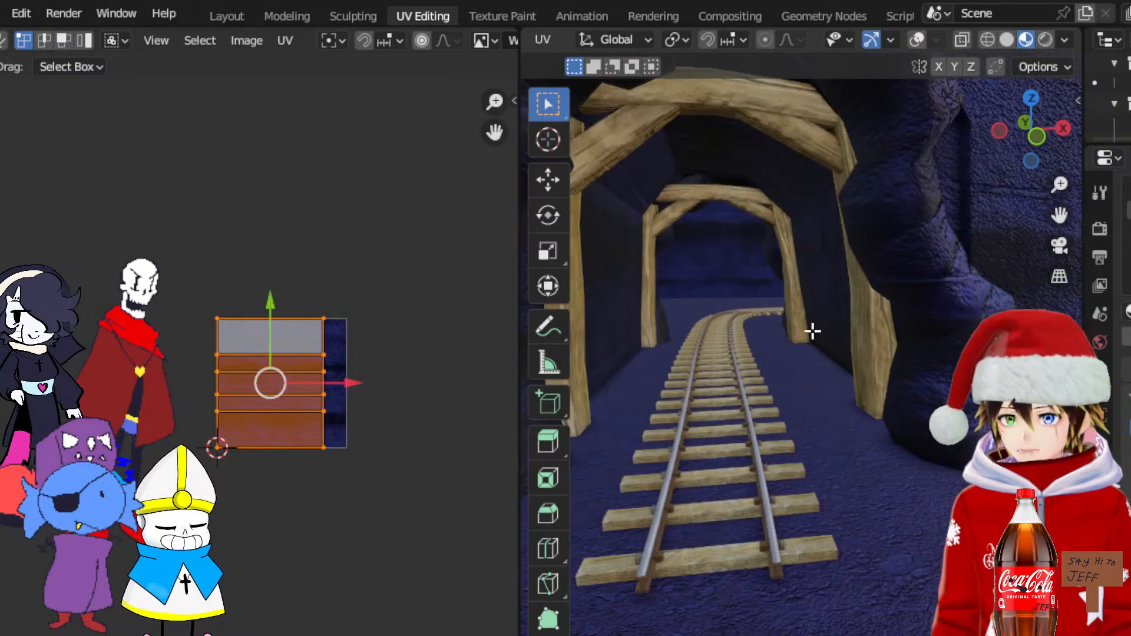
Switch to the Modeling workspace in Object Mode and bring the track room's tunnel entrance into view with overlays hidden
{"action": "left_click", "coordinate": [287, 15]}
{"action": "left_click", "coordinate": [83, 40]}
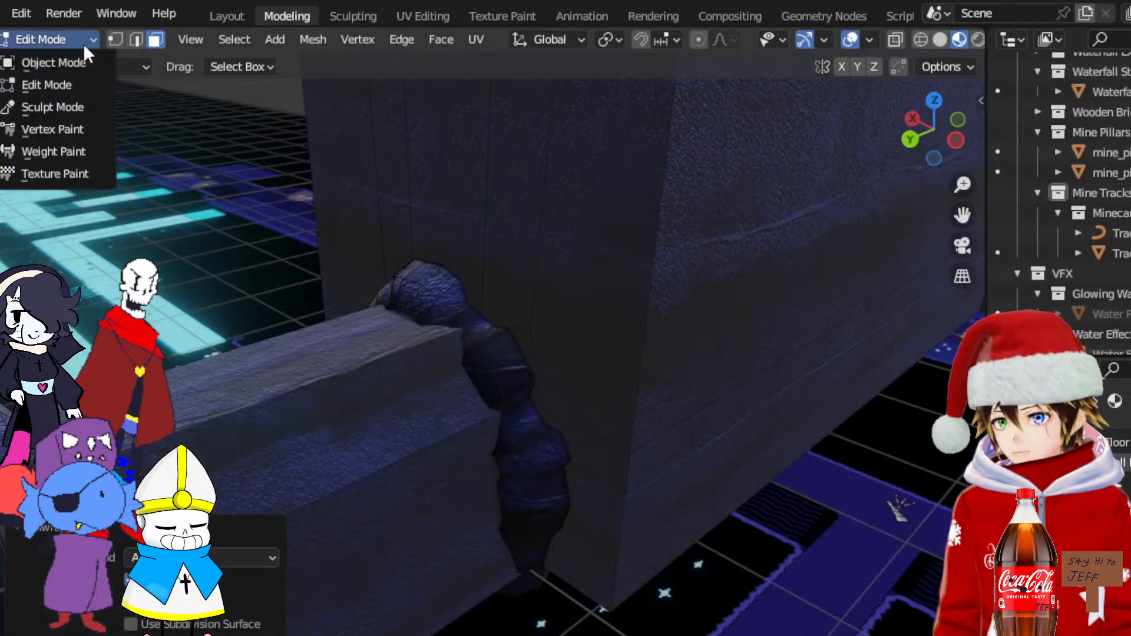
{"action": "left_click", "coordinate": [53, 61]}
{"action": "middle_click_drag", "start_coordinate": [328, 235], "coordinate": [871, 235]}
{"action": "left_click_drag", "start_coordinate": [962, 217], "coordinate": [594, 318]}
{"action": "middle_click_drag", "start_coordinate": [751, 300], "coordinate": [695, 345]}
{"action": "left_click_drag", "start_coordinate": [962, 215], "coordinate": [786, 277]}
{"action": "scroll", "coordinate": [786, 277], "scroll_direction": "up", "scroll_amount": 2}
{"action": "left_click", "coordinate": [818, 39]}
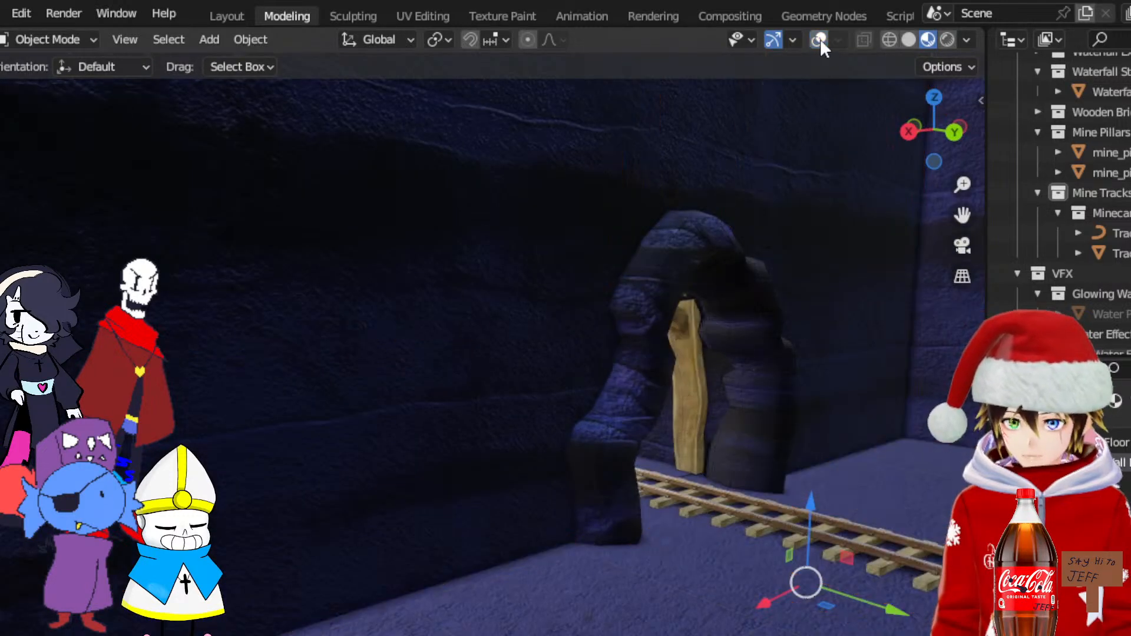
Move the wooden mine pillar frame along Y so it stands just inside the rock arch at the track-room entrance
{"action": "left_click_drag", "start_coordinate": [962, 215], "coordinate": [763, 124]}
{"action": "left_click", "coordinate": [554, 304]}
{"action": "scroll", "coordinate": [556, 304], "scroll_direction": "up", "scroll_amount": 2}
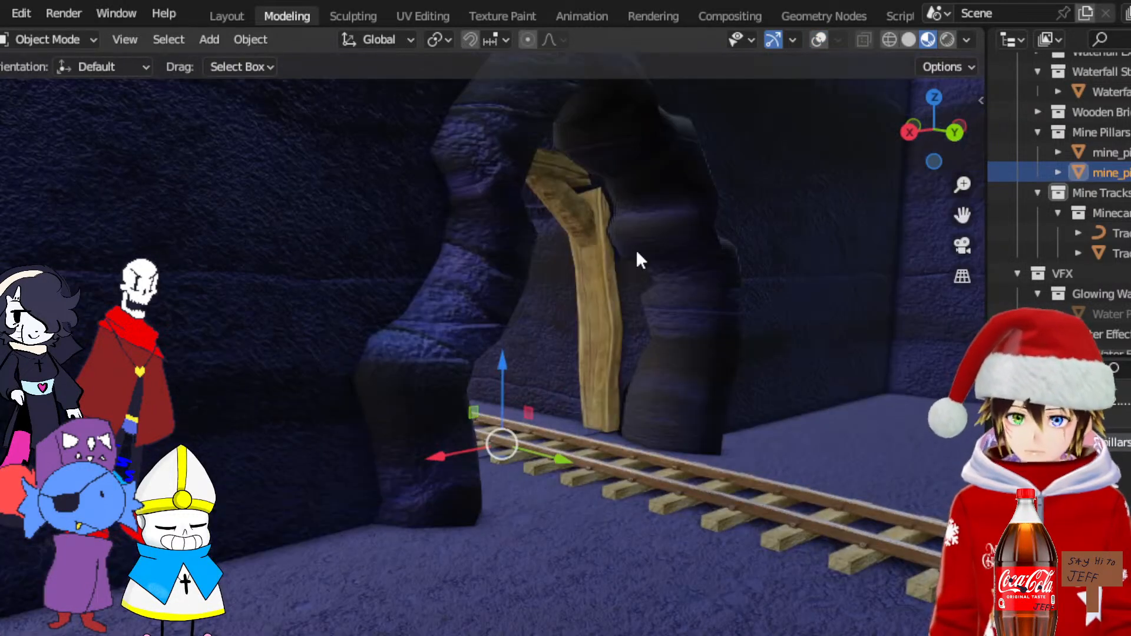
{"action": "left_click", "coordinate": [819, 40]}
{"action": "left_click_drag", "start_coordinate": [554, 457], "coordinate": [582, 464]}
{"action": "left_click", "coordinate": [819, 39]}
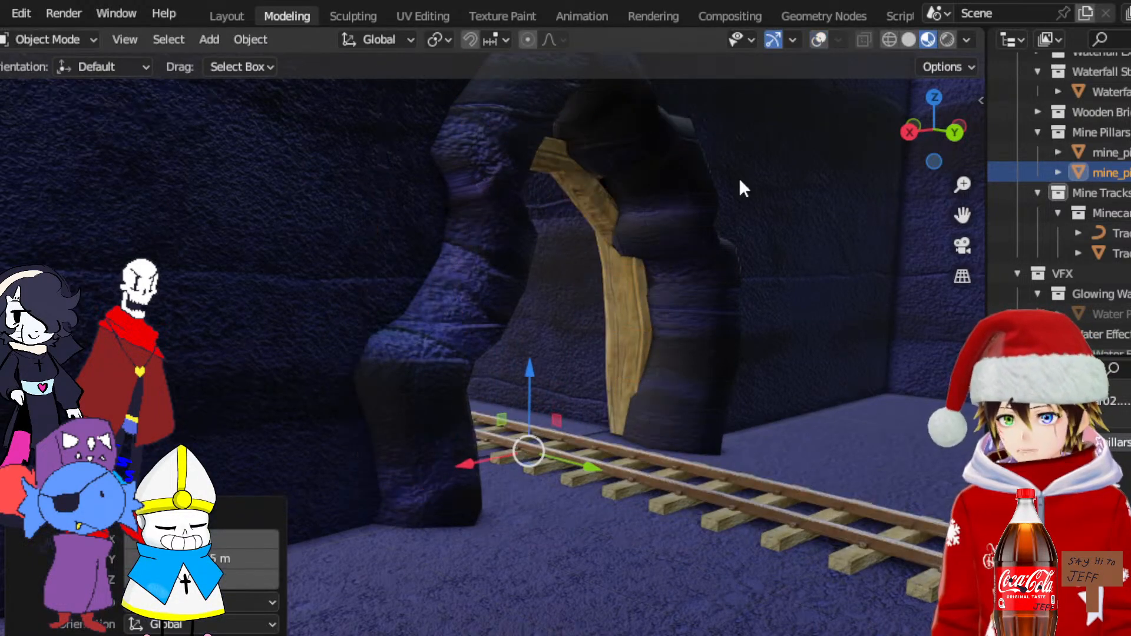
{"action": "scroll", "coordinate": [740, 178], "scroll_direction": "down", "scroll_amount": 3}
{"action": "left_click_drag", "start_coordinate": [528, 530], "coordinate": [515, 526]}
{"action": "middle_click_drag", "start_coordinate": [519, 512], "coordinate": [526, 504]}
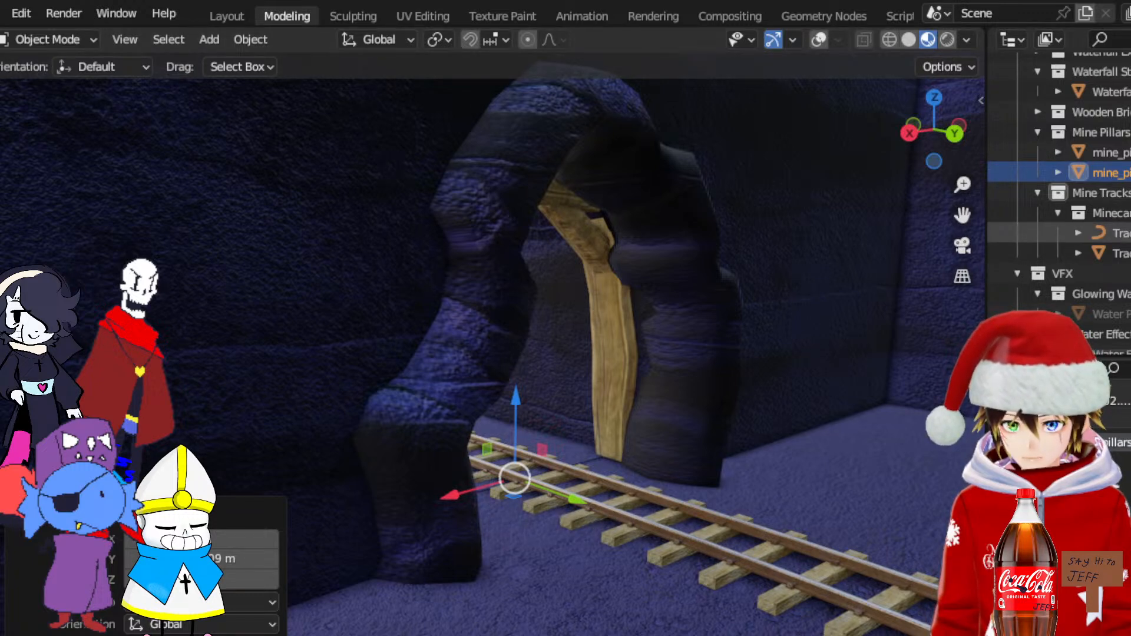
Add both mine track objects, the track-room rock arch and the track room's wall mesh to the pillar selection
{"action": "left_click", "coordinate": [1121, 233], "text": "shift"}
{"action": "left_click", "coordinate": [1122, 253], "text": "shift"}
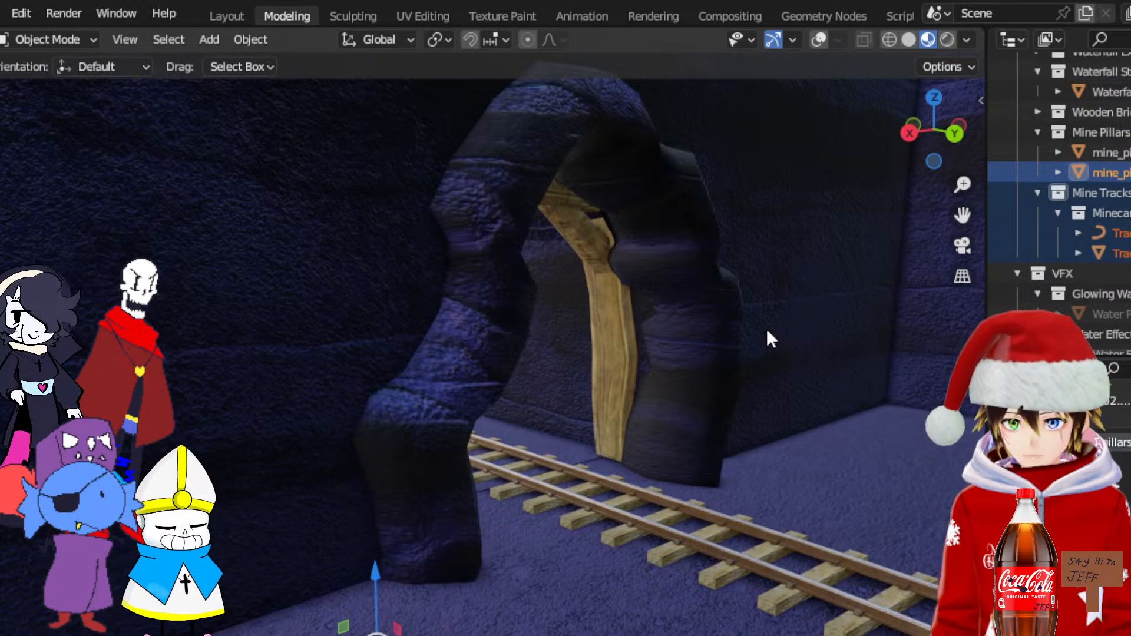
{"action": "left_click", "coordinate": [819, 40]}
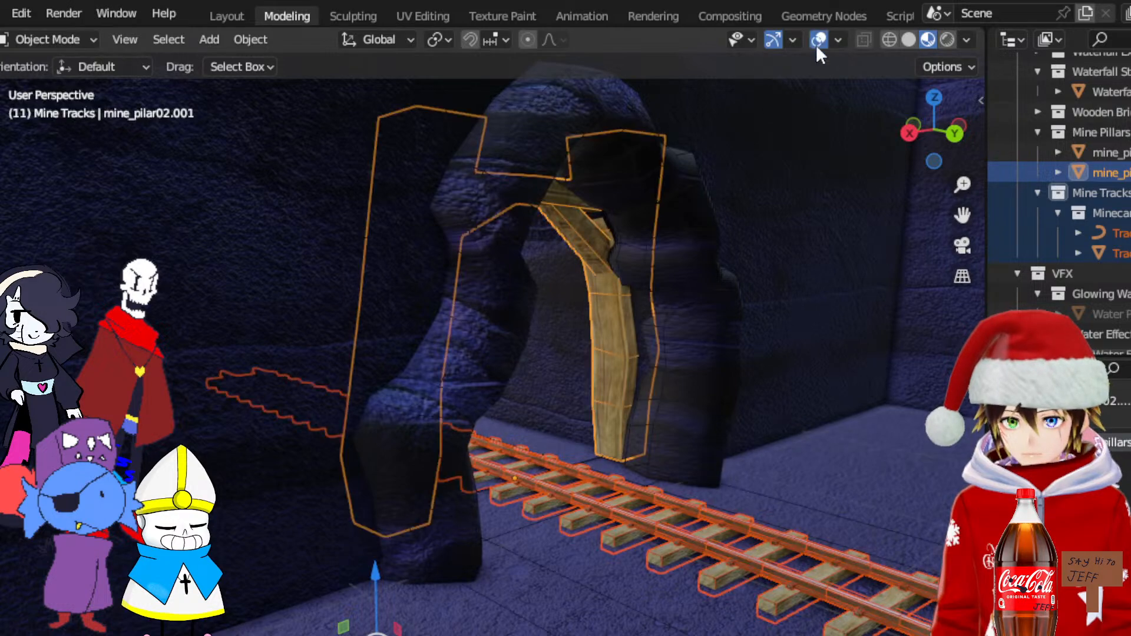
{"action": "left_click", "coordinate": [712, 348], "text": "shift"}
{"action": "scroll", "coordinate": [723, 349], "scroll_direction": "down", "scroll_amount": 10}
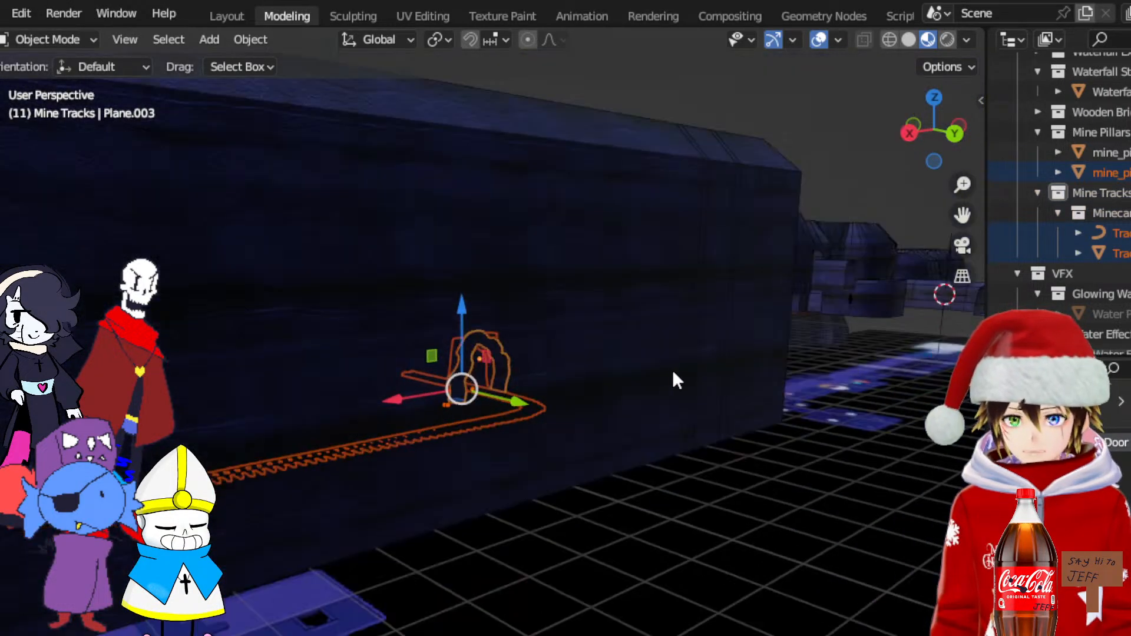
{"action": "left_click", "coordinate": [671, 369]}
{"action": "scroll", "coordinate": [689, 368], "scroll_direction": "down", "scroll_amount": 3}
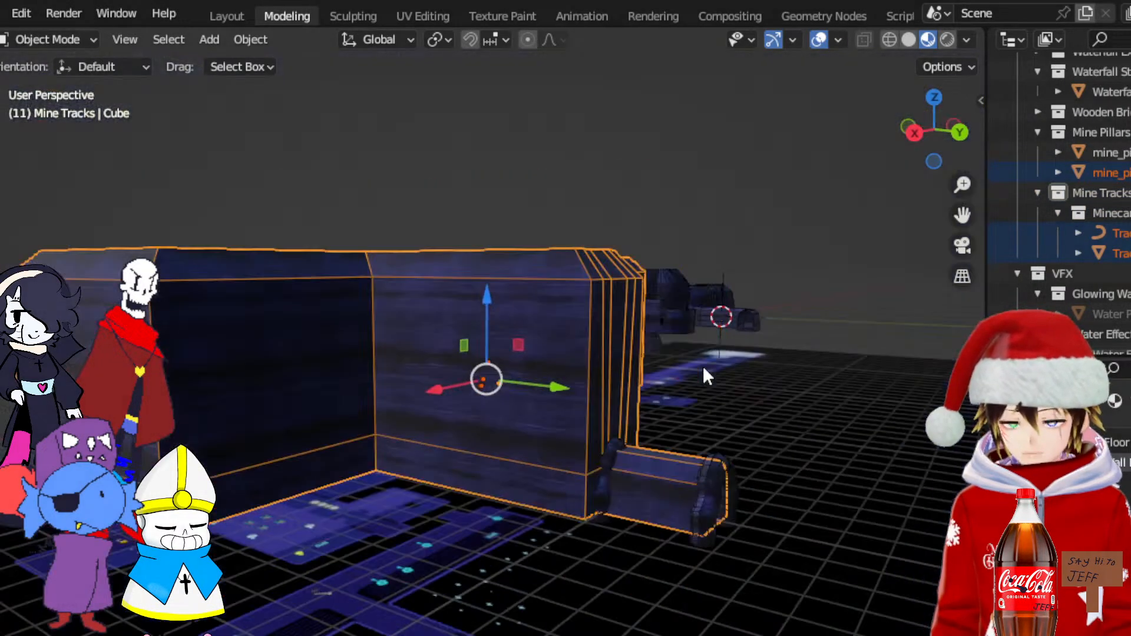
Add the rock arches at the tunnel's ends and the Waterfall sign to the selection
{"action": "left_click", "coordinate": [611, 459], "text": "shift"}
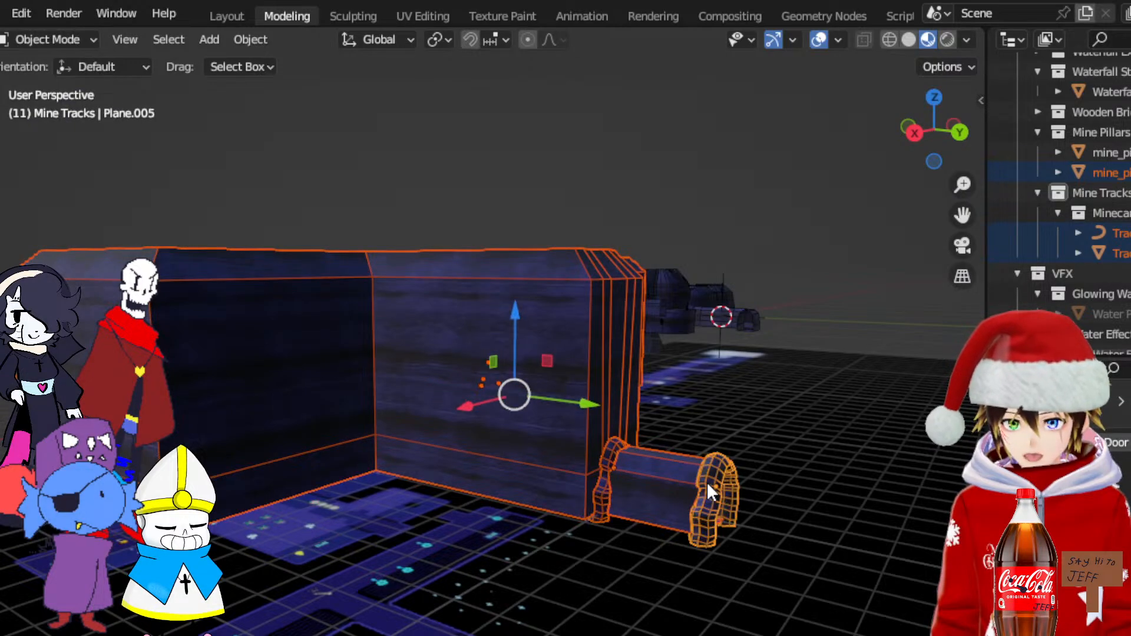
{"action": "left_click", "coordinate": [706, 483], "text": "shift"}
{"action": "scroll", "coordinate": [608, 441], "scroll_direction": "up", "scroll_amount": 6}
{"action": "middle_click_drag", "start_coordinate": [609, 441], "coordinate": [642, 404]}
{"action": "middle_click_drag", "start_coordinate": [860, 490], "coordinate": [838, 487]}
{"action": "left_click", "coordinate": [638, 433], "text": "shift"}
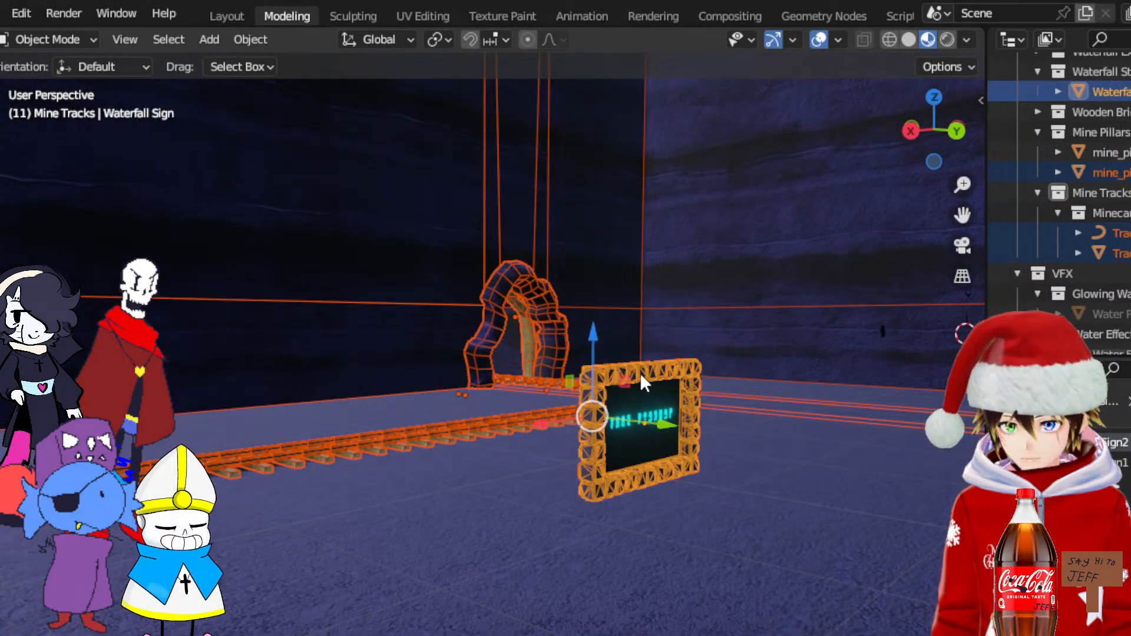
Move the selected track room, tunnel, tracks and sign slightly and fine-tune the Z offset in small steps
{"action": "scroll", "coordinate": [641, 374], "scroll_direction": "up", "scroll_amount": 5}
{"action": "middle_click_drag", "start_coordinate": [681, 360], "coordinate": [673, 383]}
{"action": "scroll", "coordinate": [663, 368], "scroll_direction": "down", "scroll_amount": 5}
{"action": "left_click_drag", "start_coordinate": [513, 519], "coordinate": [545, 509]}
{"action": "scroll", "coordinate": [510, 440], "scroll_direction": "up", "scroll_amount": 6}
{"action": "scroll", "coordinate": [509, 436], "scroll_direction": "up", "scroll_amount": 4}
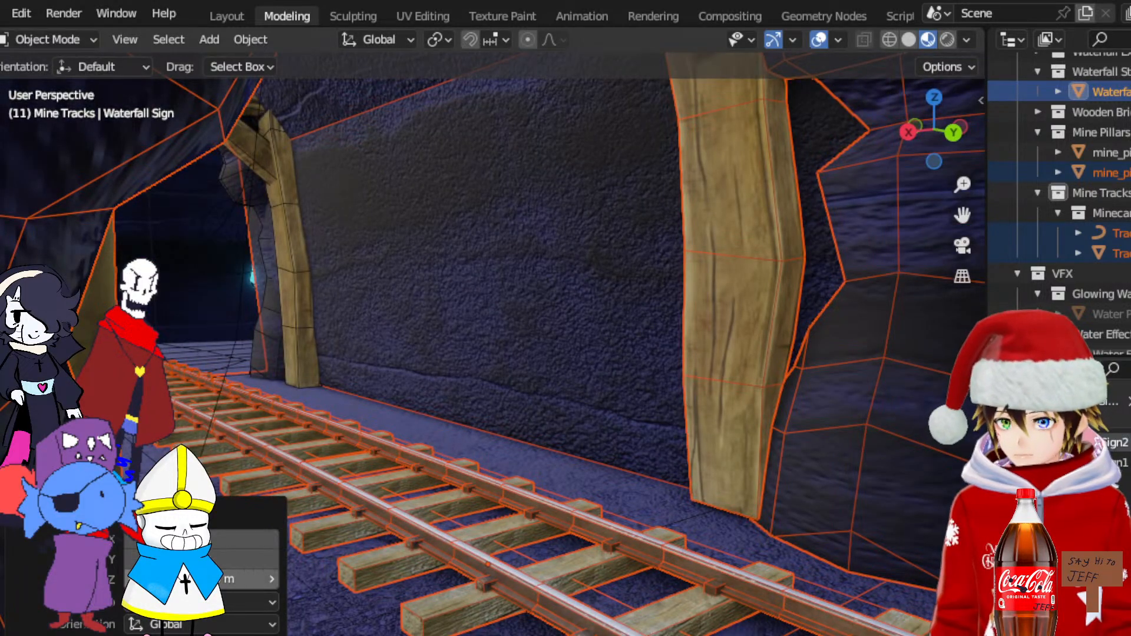
{"action": "left_click", "coordinate": [272, 579]}
{"action": "left_click", "coordinate": [271, 579]}
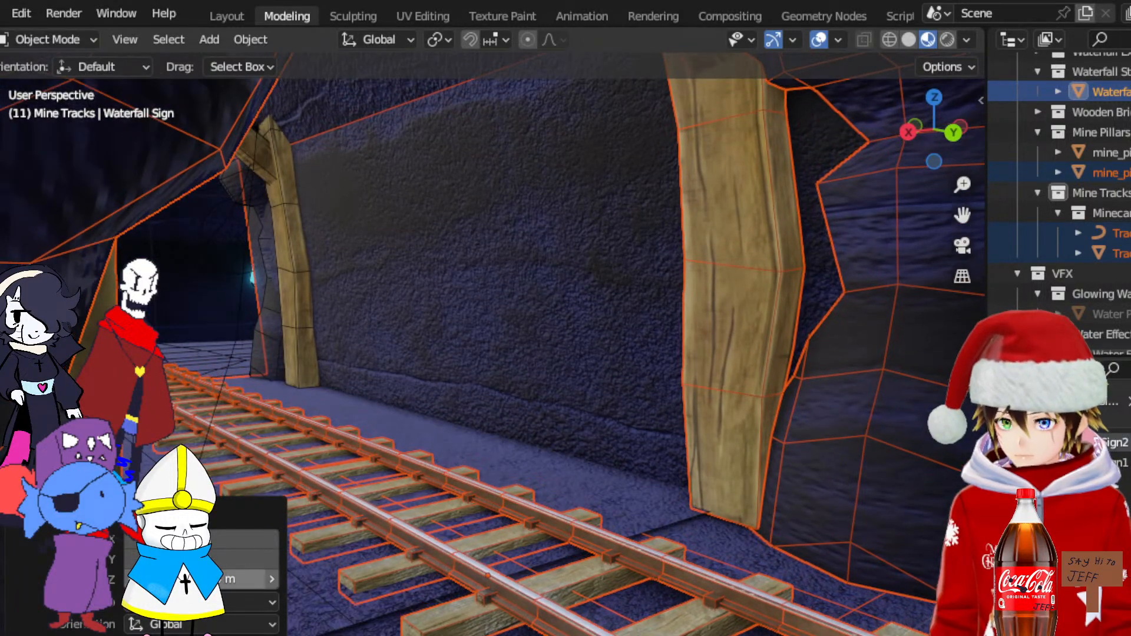
{"action": "left_click", "coordinate": [272, 579]}
{"action": "left_click", "coordinate": [272, 578]}
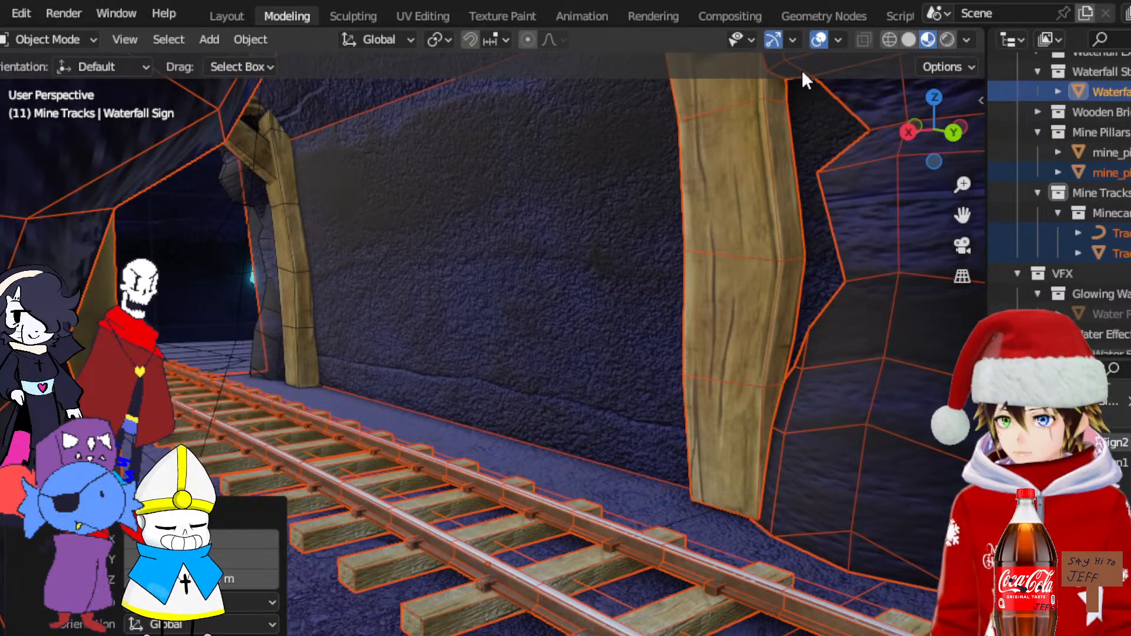
Move the rock arch at the crystal cave's end of the tunnel slightly back along Y
{"action": "left_click", "coordinate": [819, 39]}
{"action": "key", "text": "KP_0"}
{"action": "middle_click_drag", "start_coordinate": [673, 327], "coordinate": [747, 364]}
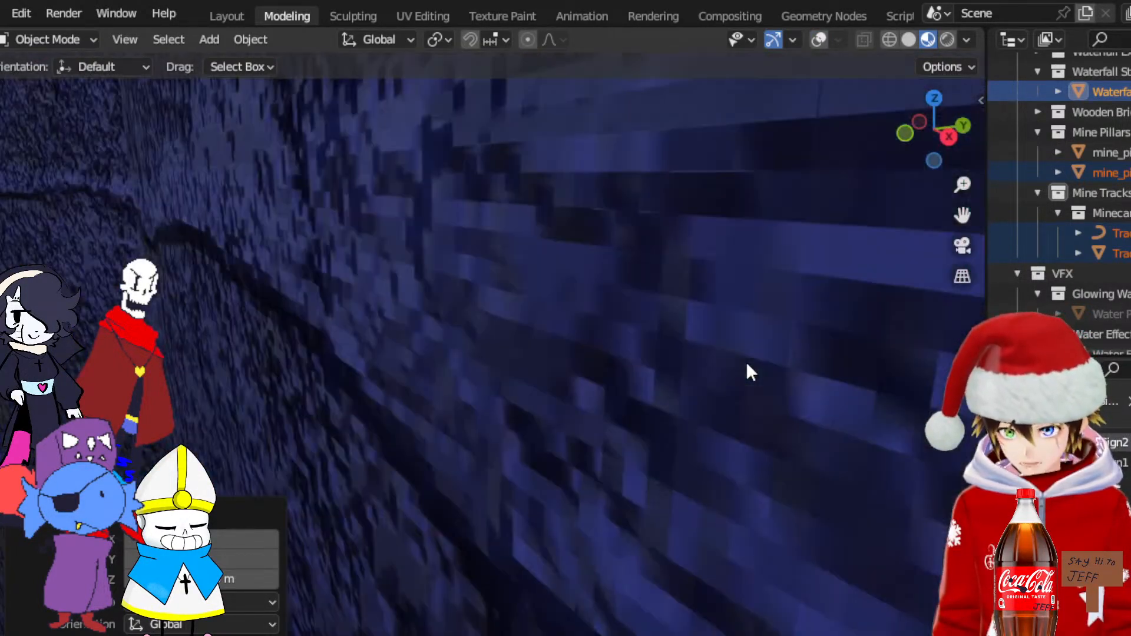
{"action": "scroll", "coordinate": [736, 361], "scroll_direction": "down", "scroll_amount": 5}
{"action": "scroll", "coordinate": [725, 361], "scroll_direction": "down", "scroll_amount": 3}
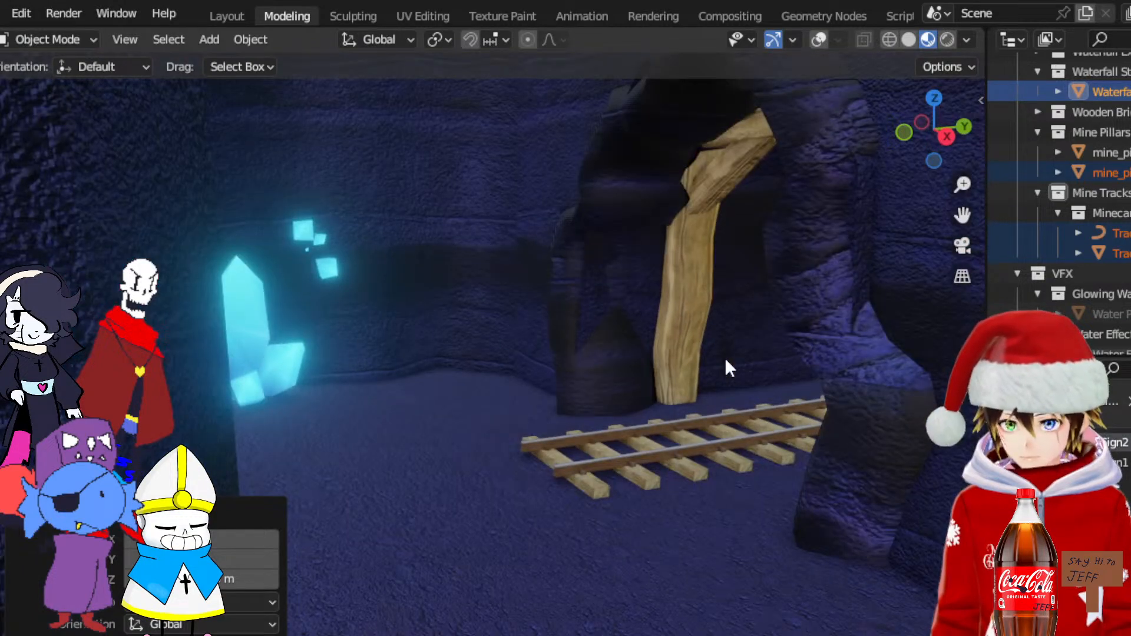
{"action": "scroll", "coordinate": [725, 358], "scroll_direction": "down", "scroll_amount": 2}
{"action": "scroll", "coordinate": [713, 359], "scroll_direction": "down", "scroll_amount": 3}
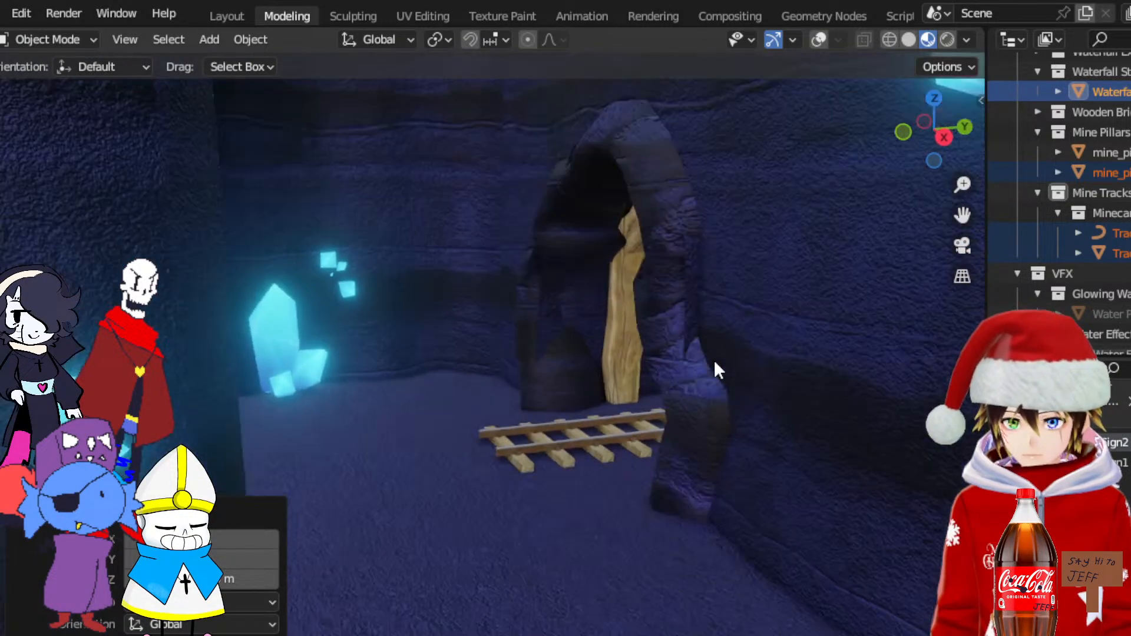
{"action": "left_click", "coordinate": [676, 372]}
{"action": "left_click", "coordinate": [819, 39]}
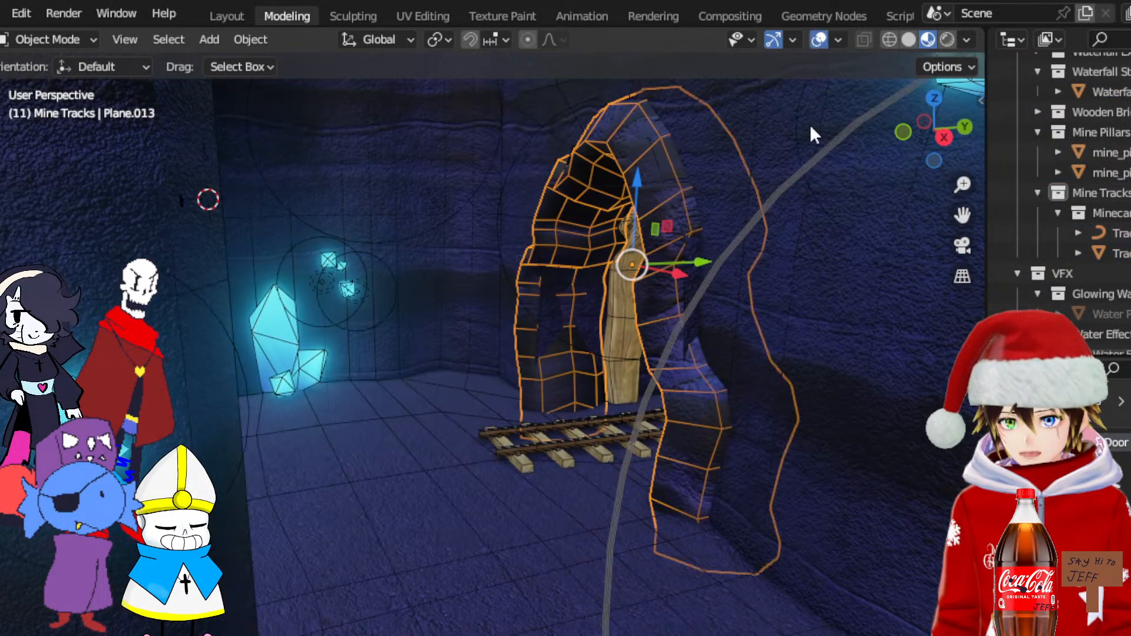
{"action": "left_click_drag", "start_coordinate": [714, 264], "coordinate": [689, 261]}
Examine the tunnel's rock arches, tracks and the outside of the cave rooms with overlays hidden
{"action": "middle_click_drag", "start_coordinate": [689, 262], "coordinate": [709, 267]}
{"action": "scroll", "coordinate": [709, 267], "scroll_direction": "up", "scroll_amount": 6}
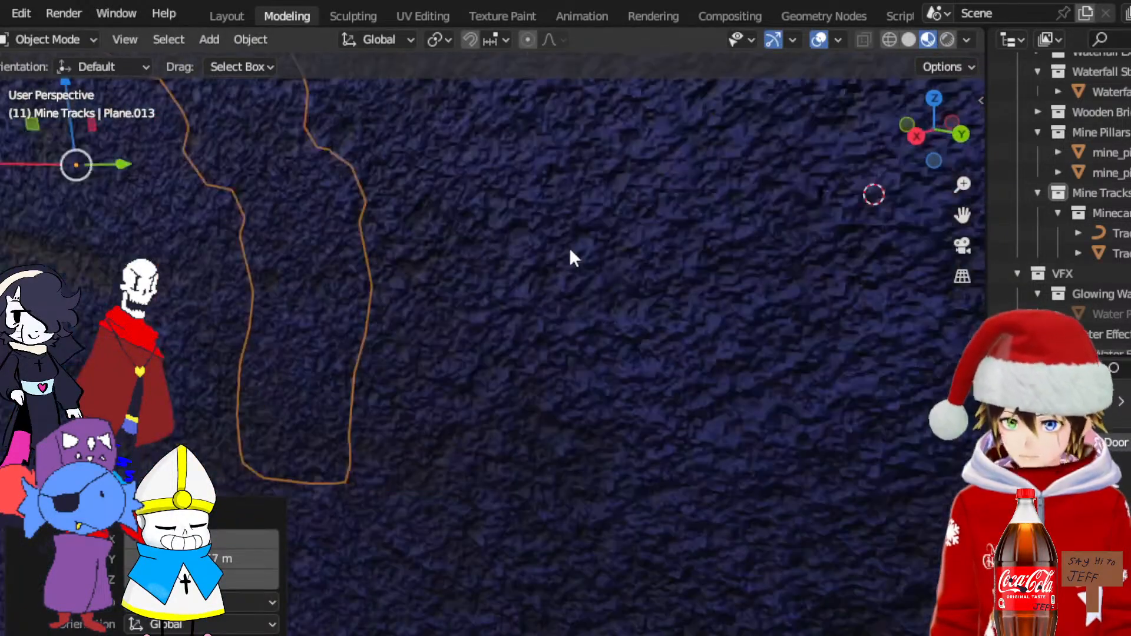
{"action": "scroll", "coordinate": [577, 258], "scroll_direction": "down", "scroll_amount": 5}
{"action": "middle_click_drag", "start_coordinate": [587, 260], "coordinate": [538, 260]}
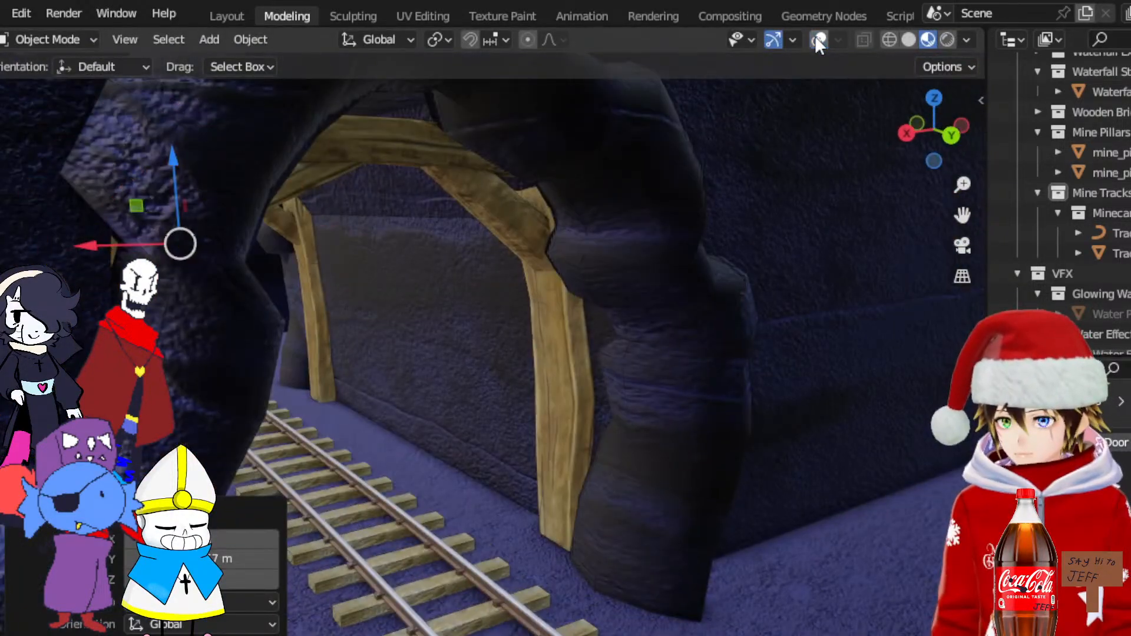
{"action": "left_click", "coordinate": [816, 41]}
{"action": "middle_click_drag", "start_coordinate": [644, 187], "coordinate": [625, 183]}
{"action": "scroll", "coordinate": [510, 310], "scroll_direction": "down", "scroll_amount": 1}
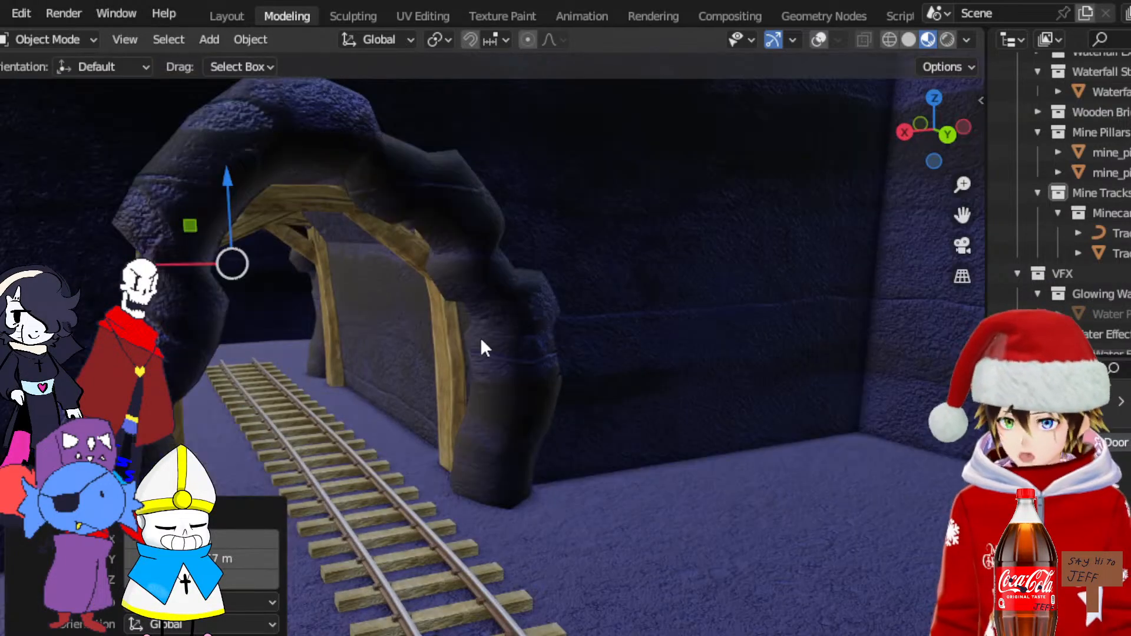
{"action": "scroll", "coordinate": [471, 349], "scroll_direction": "down", "scroll_amount": 1}
{"action": "middle_click_drag", "start_coordinate": [466, 377], "coordinate": [745, 413]}
{"action": "scroll", "coordinate": [744, 412], "scroll_direction": "down", "scroll_amount": 6}
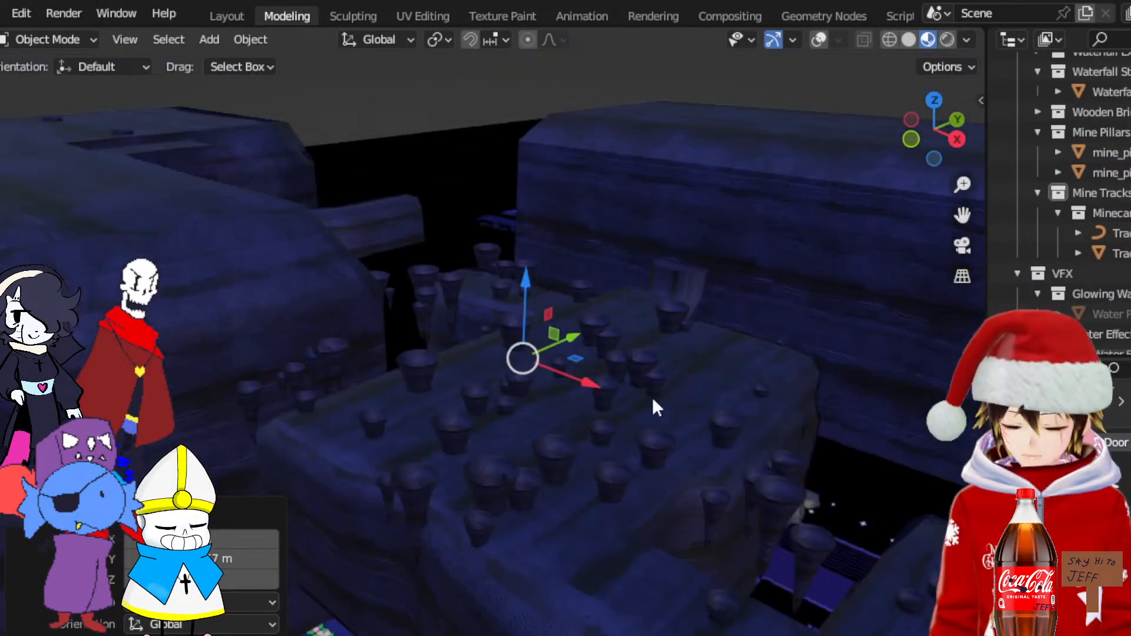
{"action": "middle_click_drag", "start_coordinate": [620, 399], "coordinate": [494, 404]}
Show the viewport overlays and delete the wooden plank bridge piece in the narrow cave corridor
{"action": "left_click", "coordinate": [819, 40]}
{"action": "left_click_drag", "start_coordinate": [962, 215], "coordinate": [1119, 165]}
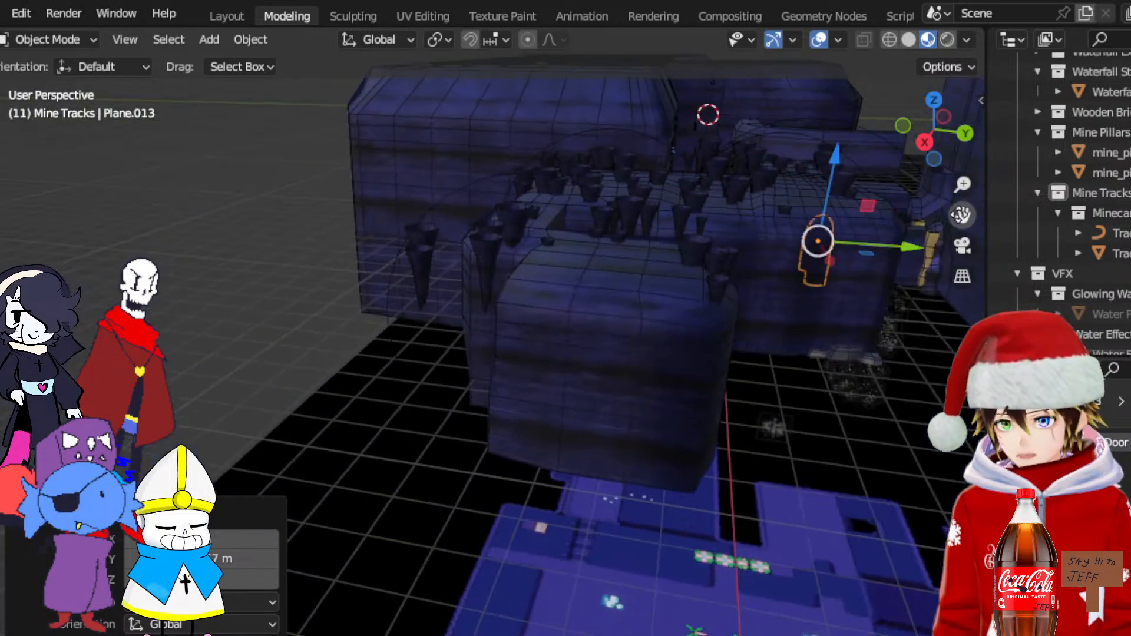
{"action": "scroll", "coordinate": [794, 292], "scroll_direction": "up", "scroll_amount": 10}
{"action": "middle_click_drag", "start_coordinate": [689, 323], "coordinate": [646, 348]}
{"action": "scroll", "coordinate": [647, 354], "scroll_direction": "up", "scroll_amount": 3}
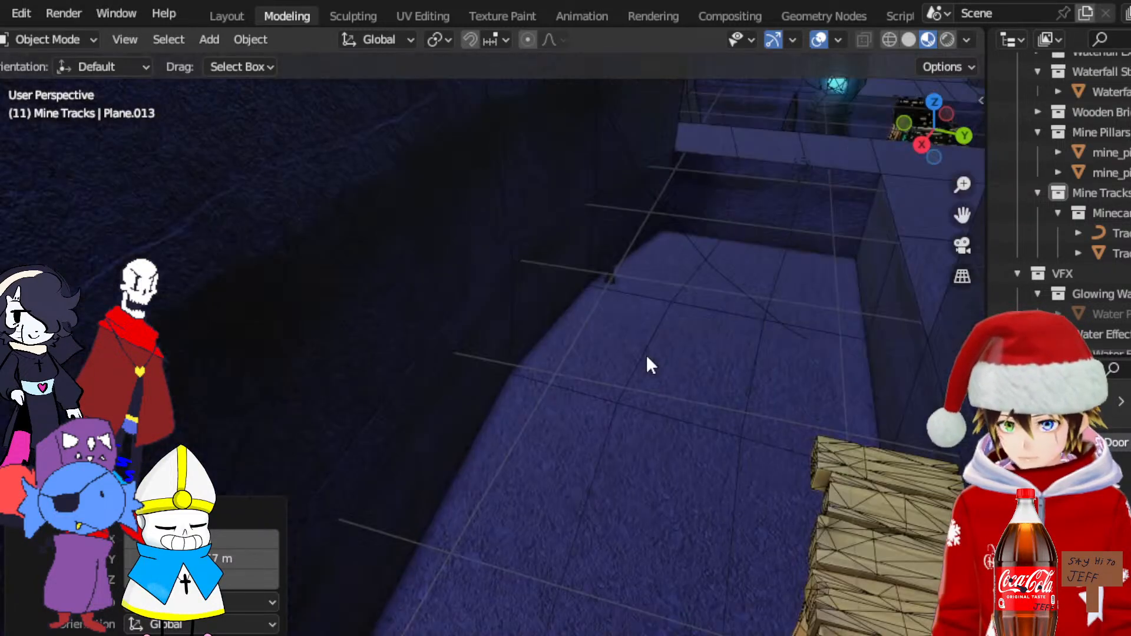
{"action": "scroll", "coordinate": [646, 357], "scroll_direction": "down", "scroll_amount": 1}
{"action": "left_click", "coordinate": [728, 467]}
{"action": "key", "text": "Delete"}
Delete the remaining wooden bridge pieces and log posts from the cave corridor one at a time
{"action": "scroll", "coordinate": [687, 541], "scroll_direction": "down", "scroll_amount": 1}
{"action": "scroll", "coordinate": [690, 551], "scroll_direction": "down", "scroll_amount": 2}
{"action": "left_click", "coordinate": [535, 571]}
{"action": "key", "text": "Delete"}
{"action": "left_click", "coordinate": [546, 480]}
{"action": "scroll", "coordinate": [543, 479], "scroll_direction": "up", "scroll_amount": 2}
{"action": "key", "text": "Delete"}
{"action": "left_click", "coordinate": [374, 532]}
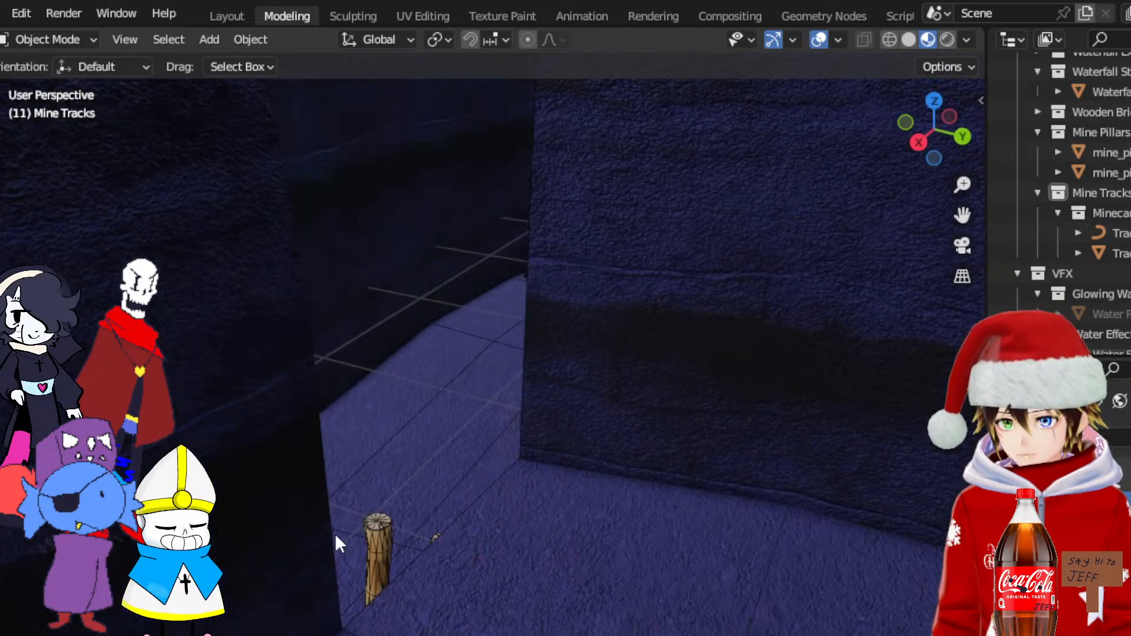
{"action": "key", "text": "Delete"}
{"action": "scroll", "coordinate": [492, 386], "scroll_direction": "down", "scroll_amount": 3}
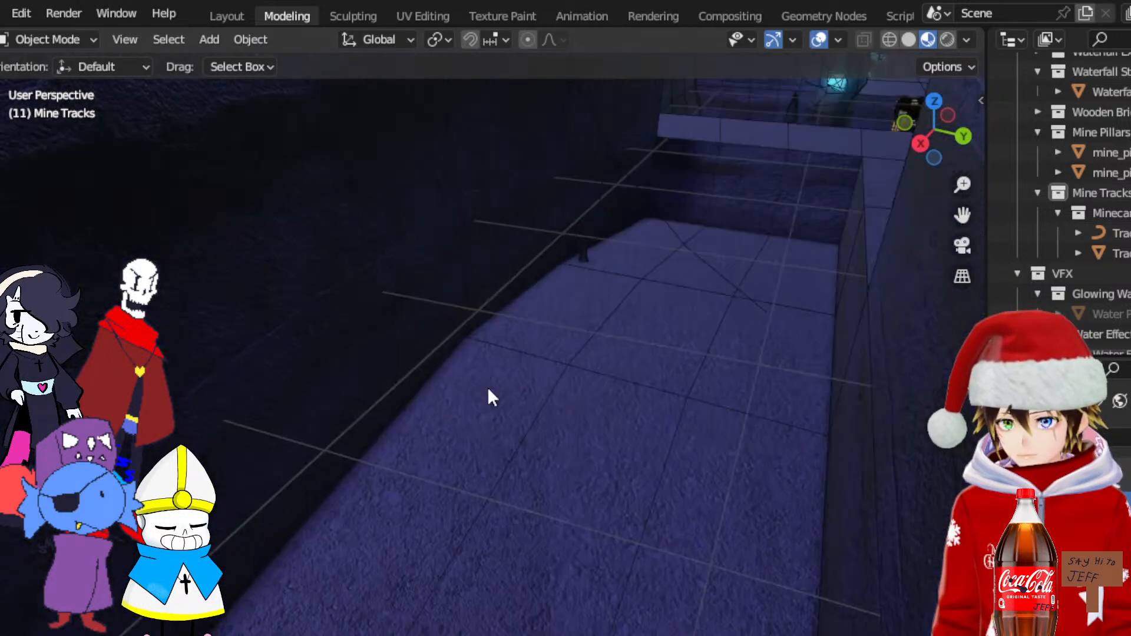
Delete the teal grass clumps around the log posts under the wooden bridge one at a time
{"action": "left_click", "coordinate": [585, 254]}
{"action": "left_click_drag", "start_coordinate": [962, 216], "coordinate": [561, 388]}
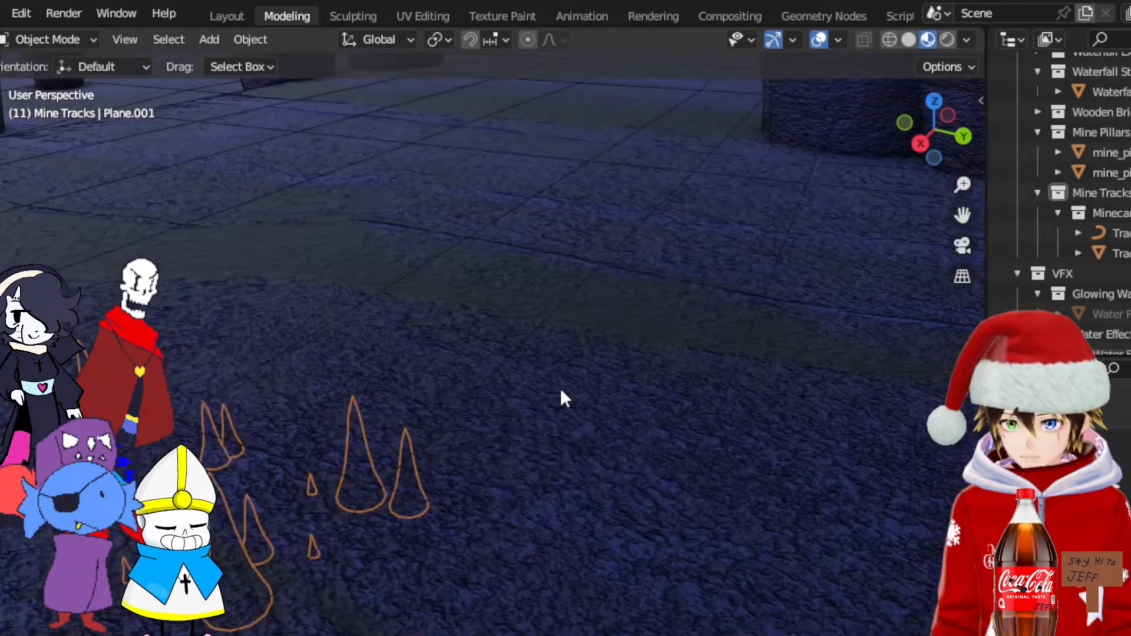
{"action": "scroll", "coordinate": [547, 354], "scroll_direction": "up", "scroll_amount": 4}
{"action": "middle_click_drag", "start_coordinate": [540, 332], "coordinate": [642, 409]}
{"action": "scroll", "coordinate": [653, 324], "scroll_direction": "down", "scroll_amount": 3}
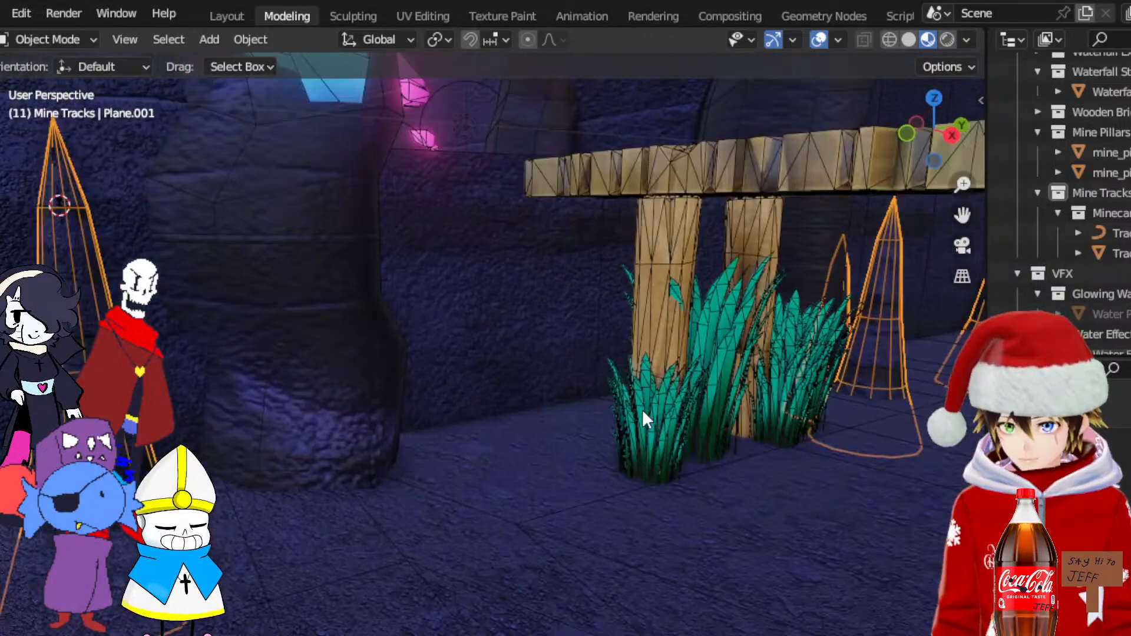
{"action": "left_click", "coordinate": [682, 403]}
{"action": "key", "text": "Delete"}
{"action": "left_click", "coordinate": [715, 386]}
{"action": "key", "text": "Delete"}
{"action": "middle_click_drag", "start_coordinate": [792, 366], "coordinate": [837, 365]}
{"action": "left_click", "coordinate": [717, 360]}
{"action": "scroll", "coordinate": [716, 359], "scroll_direction": "down", "scroll_amount": 3}
{"action": "key", "text": "Delete"}
Delete the remaining teal grass clumps on the cave floor near the stalagmites
{"action": "left_click_drag", "start_coordinate": [961, 216], "coordinate": [472, 177]}
{"action": "scroll", "coordinate": [750, 342], "scroll_direction": "down", "scroll_amount": 5}
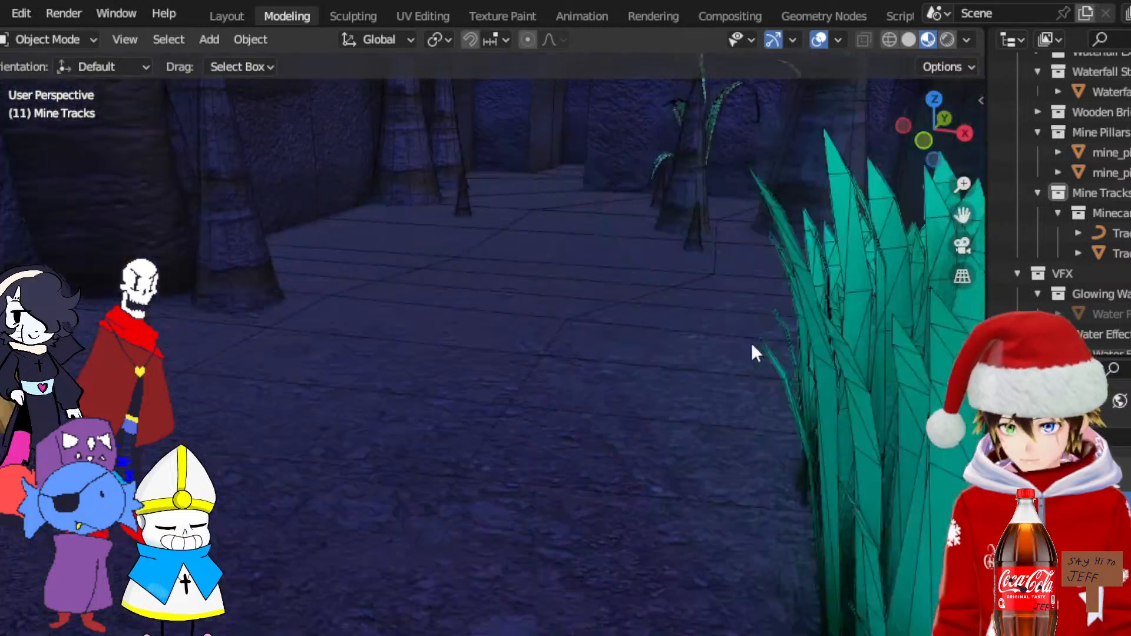
{"action": "left_click", "coordinate": [736, 371]}
{"action": "key", "text": "Delete"}
{"action": "left_click", "coordinate": [712, 407]}
{"action": "key", "text": "Delete"}
{"action": "left_click", "coordinate": [878, 529]}
{"action": "key", "text": "Delete"}
{"action": "middle_click_drag", "start_coordinate": [879, 528], "coordinate": [645, 244]}
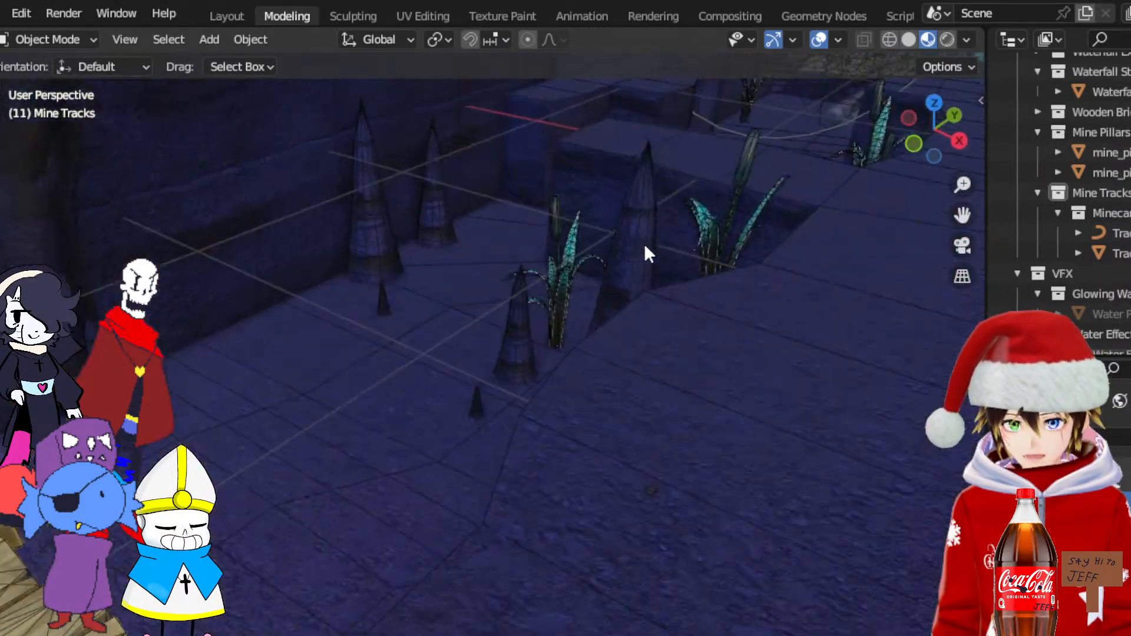
Delete the reed plants beside the stalagmites and rock ledges leading up to the waterfall
{"action": "scroll", "coordinate": [657, 245], "scroll_direction": "up", "scroll_amount": 2}
{"action": "left_click", "coordinate": [595, 236]}
{"action": "left_click_drag", "start_coordinate": [962, 212], "coordinate": [637, 563]}
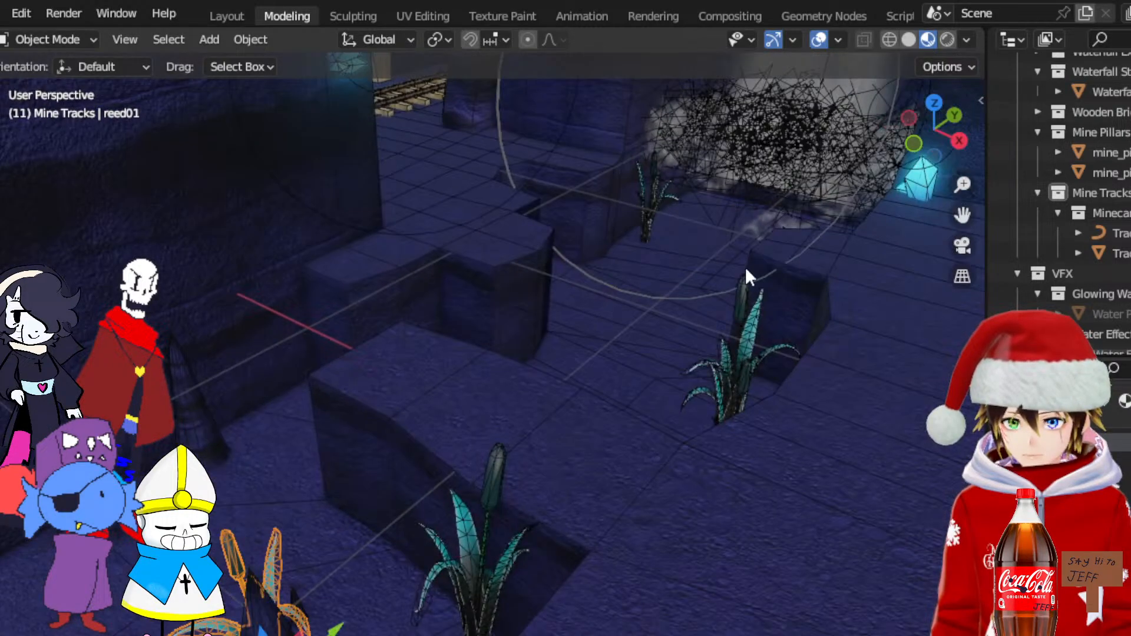
{"action": "key", "text": "Delete"}
{"action": "left_click", "coordinate": [481, 555]}
{"action": "key", "text": "Delete"}
{"action": "left_click", "coordinate": [740, 340]}
{"action": "key", "text": "Delete"}
{"action": "mouse_move", "coordinate": [961, 215]}
{"action": "left_mouse_down"}
{"action": "mouse_move", "coordinate": [654, 342]}
{"action": "mouse_move", "coordinate": [327, 203]}
{"action": "mouse_move", "coordinate": [159, 318]}
{"action": "mouse_move", "coordinate": [36, 176]}
{"action": "mouse_move", "coordinate": [500, 147]}
{"action": "mouse_move", "coordinate": [521, 177]}
{"action": "mouse_move", "coordinate": [946, 226]}
{"action": "left_mouse_up"}
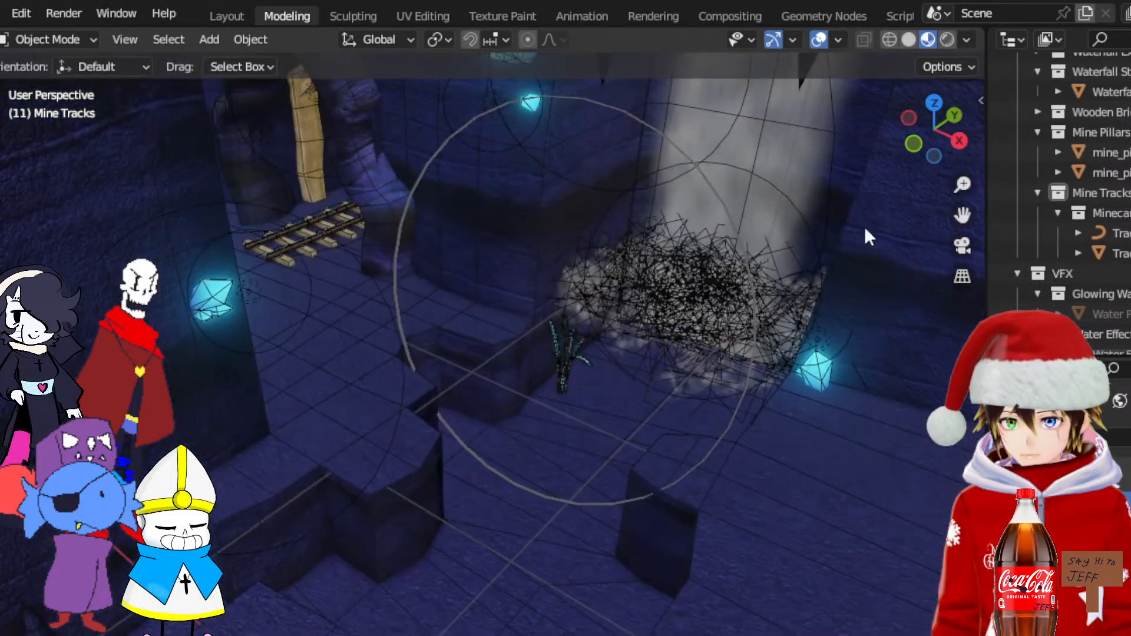
Examine the waterfall area, the track room and the outside of the whole cave map
{"action": "middle_click_drag", "start_coordinate": [482, 252], "coordinate": [337, 229]}
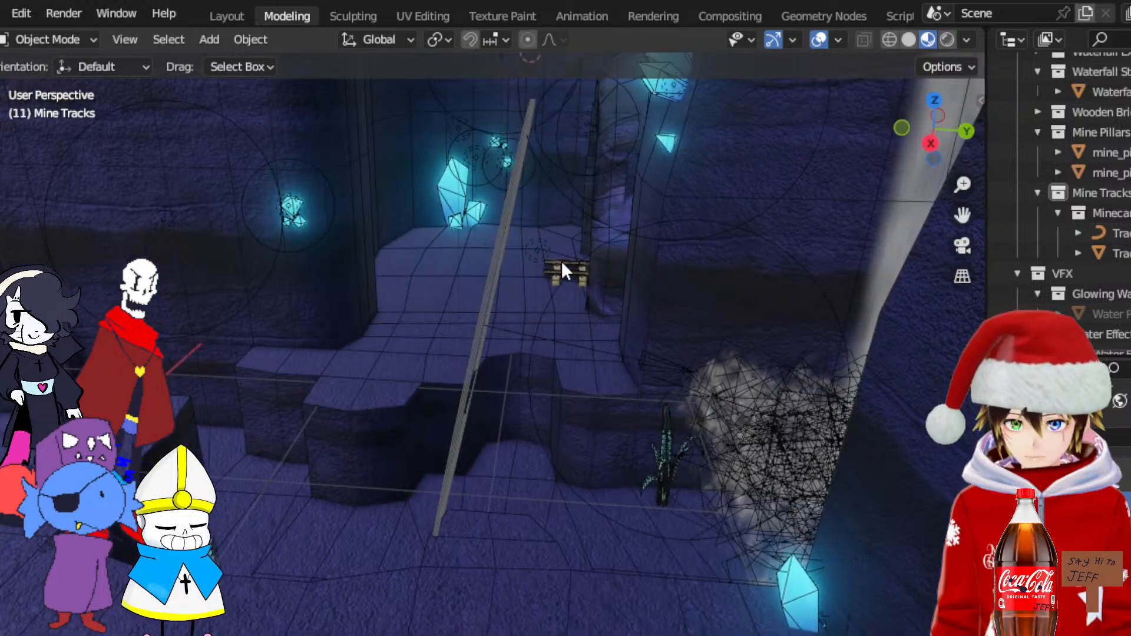
{"action": "middle_click_drag", "start_coordinate": [635, 313], "coordinate": [541, 307]}
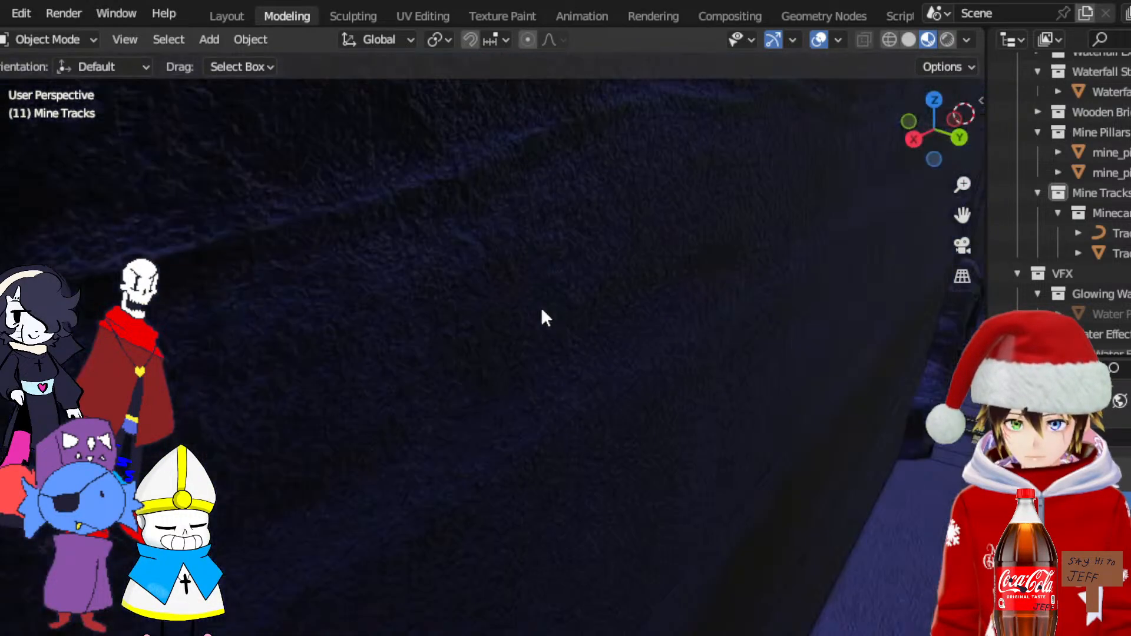
{"action": "scroll", "coordinate": [541, 309], "scroll_direction": "down", "scroll_amount": 3}
{"action": "scroll", "coordinate": [540, 309], "scroll_direction": "up", "scroll_amount": 3}
{"action": "middle_click_drag", "start_coordinate": [616, 294], "coordinate": [716, 276]}
{"action": "left_click_drag", "start_coordinate": [962, 215], "coordinate": [801, 207]}
{"action": "middle_click_drag", "start_coordinate": [582, 263], "coordinate": [602, 266]}
{"action": "scroll", "coordinate": [602, 267], "scroll_direction": "up", "scroll_amount": 3}
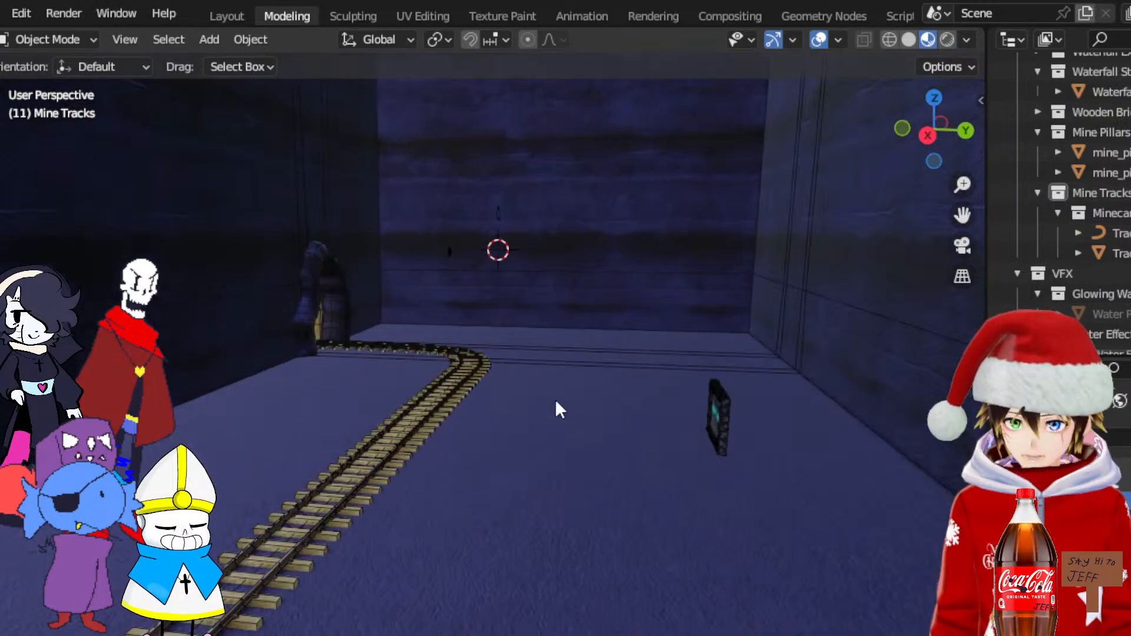
{"action": "middle_click_drag", "start_coordinate": [555, 399], "coordinate": [563, 400]}
{"action": "middle_click_drag", "start_coordinate": [429, 369], "coordinate": [713, 394]}
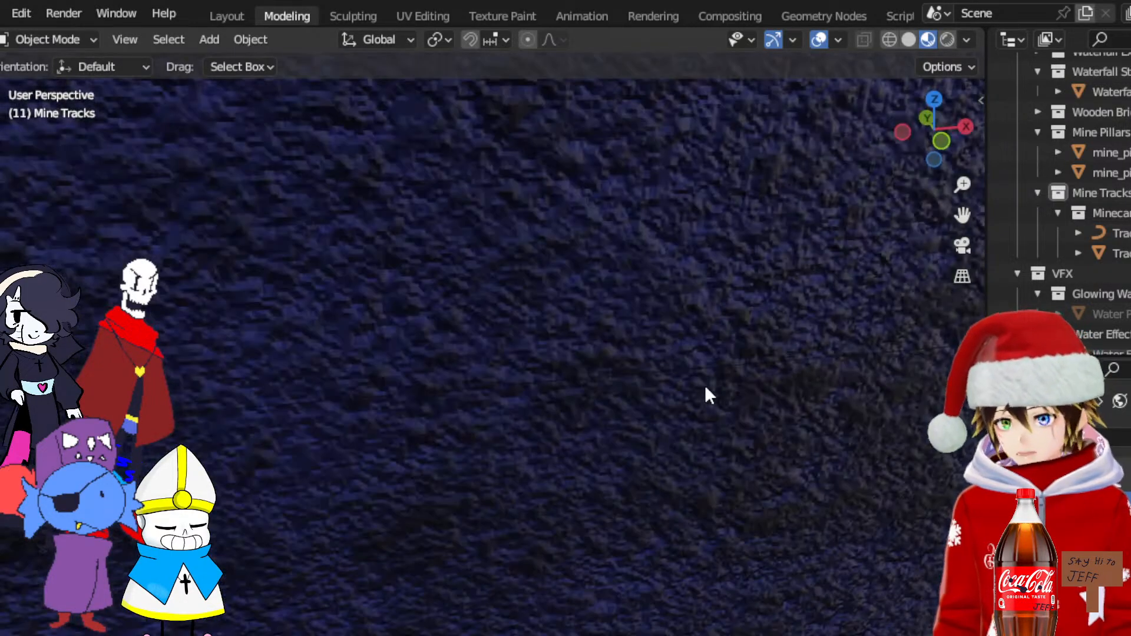
{"action": "scroll", "coordinate": [701, 390], "scroll_direction": "down", "scroll_amount": 5}
{"action": "scroll", "coordinate": [517, 383], "scroll_direction": "down", "scroll_amount": 5}
{"action": "middle_click_drag", "start_coordinate": [517, 384], "coordinate": [854, 242]}
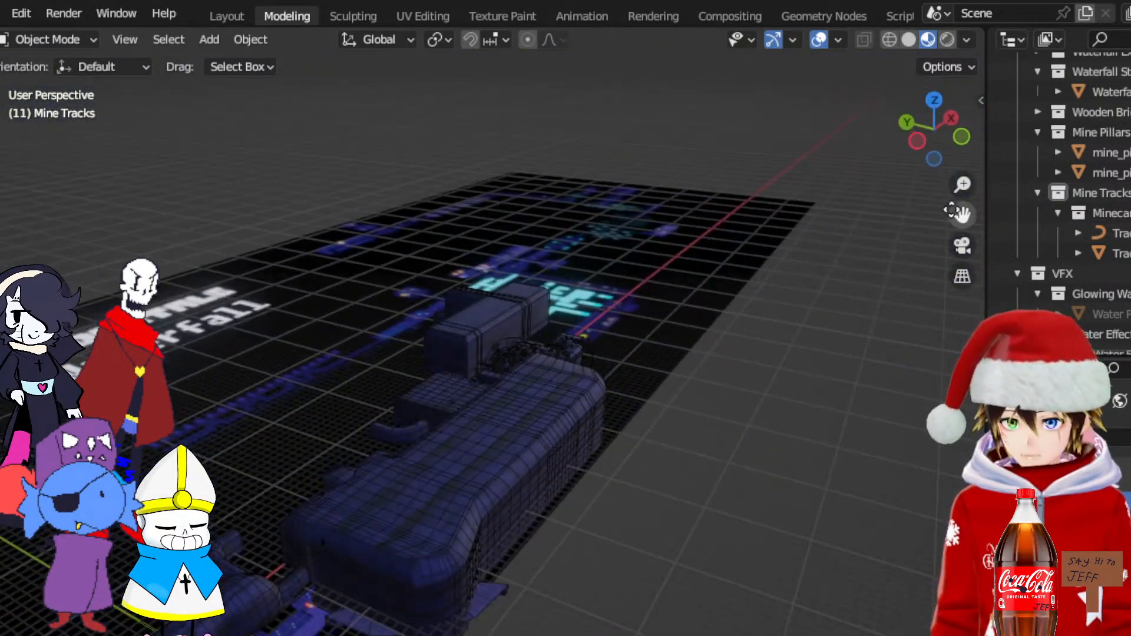
{"action": "scroll", "coordinate": [692, 440], "scroll_direction": "up", "scroll_amount": 8}
{"action": "scroll", "coordinate": [704, 445], "scroll_direction": "up", "scroll_amount": 4}
{"action": "scroll", "coordinate": [1123, 186], "scroll_direction": "up", "scroll_amount": 10}
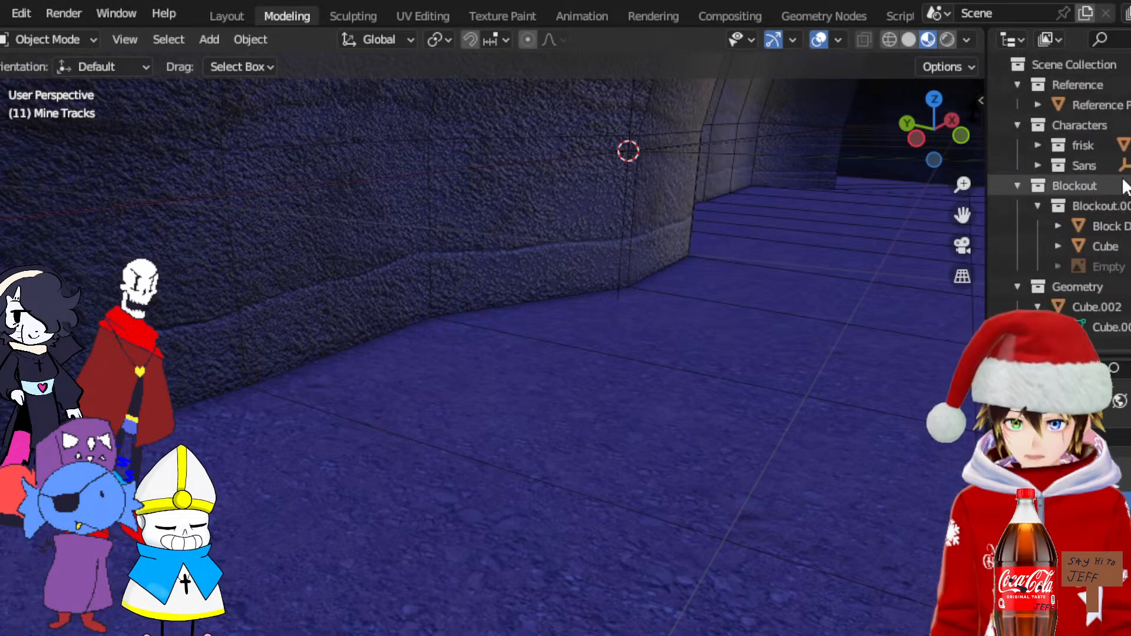
Select the Frisk Movement Cube in the frisk collection and move it along X from the map's start toward the large cave room
{"action": "left_click", "coordinate": [1038, 145]}
{"action": "left_click", "coordinate": [1105, 206]}
{"action": "scroll", "coordinate": [819, 283], "scroll_direction": "down", "scroll_amount": 12}
{"action": "middle_click_drag", "start_coordinate": [746, 273], "coordinate": [611, 352]}
{"action": "scroll", "coordinate": [611, 352], "scroll_direction": "up", "scroll_amount": 7}
{"action": "scroll", "coordinate": [592, 392], "scroll_direction": "down", "scroll_amount": 8}
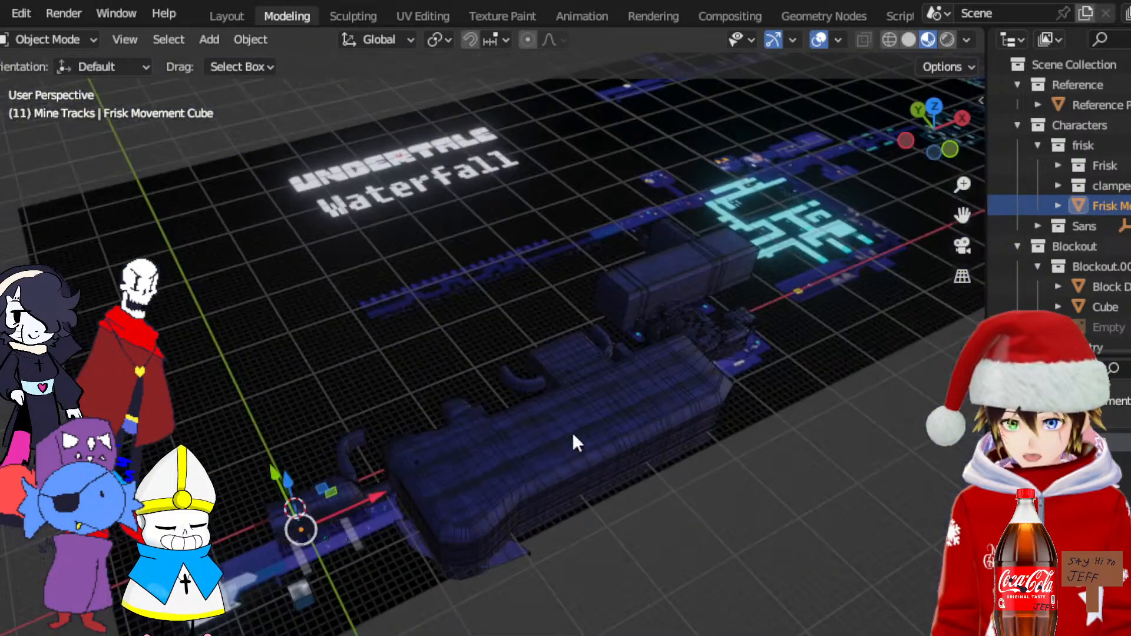
{"action": "left_click_drag", "start_coordinate": [380, 496], "coordinate": [673, 434]}
{"action": "scroll", "coordinate": [673, 434], "scroll_direction": "up", "scroll_amount": 7}
{"action": "middle_click_drag", "start_coordinate": [673, 434], "coordinate": [670, 401]}
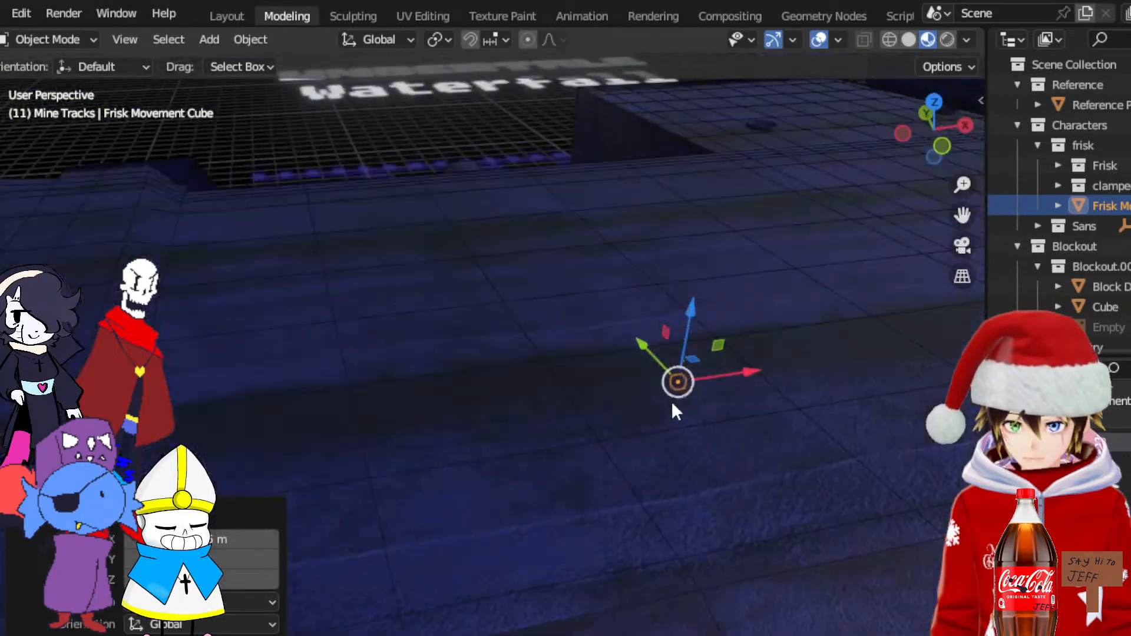
{"action": "left_click_drag", "start_coordinate": [962, 215], "coordinate": [660, 330]}
{"action": "middle_click_drag", "start_coordinate": [660, 392], "coordinate": [699, 345]}
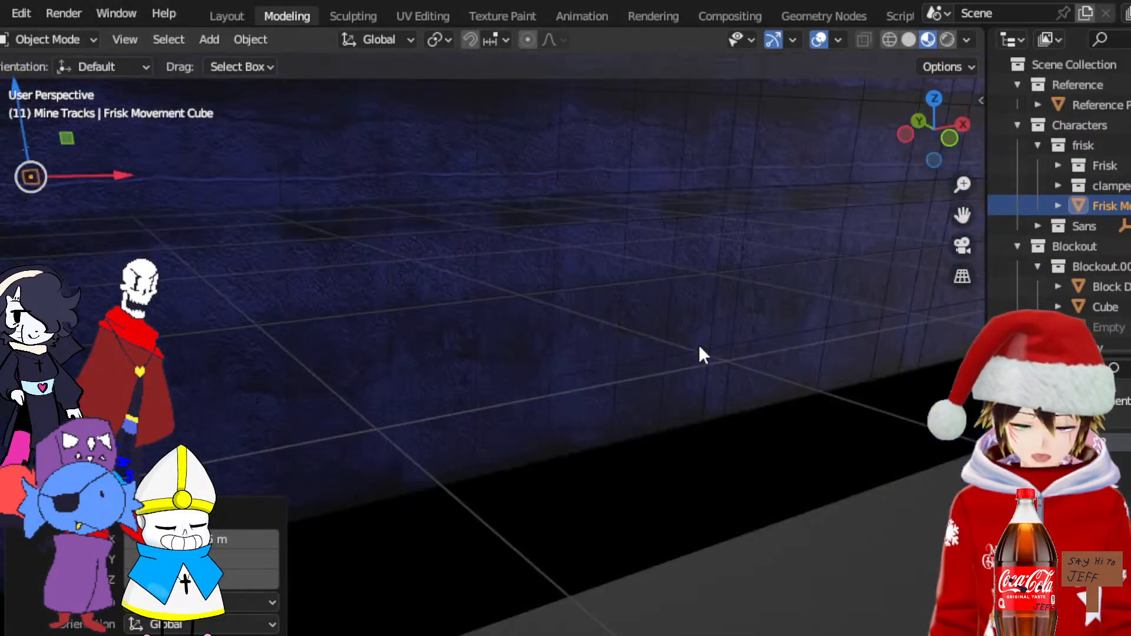
Move Frisk farther along X through the large cave room
{"action": "scroll", "coordinate": [701, 340], "scroll_direction": "up", "scroll_amount": 4}
{"action": "scroll", "coordinate": [707, 282], "scroll_direction": "up", "scroll_amount": 3}
{"action": "scroll", "coordinate": [738, 236], "scroll_direction": "down", "scroll_amount": 4}
{"action": "mouse_move", "coordinate": [709, 232]}
{"action": "middle_mouse_down"}
{"action": "mouse_move", "coordinate": [738, 237]}
{"action": "mouse_move", "coordinate": [727, 242]}
{"action": "middle_mouse_up"}
{"action": "scroll", "coordinate": [738, 253], "scroll_direction": "down", "scroll_amount": 4}
{"action": "scroll", "coordinate": [726, 241], "scroll_direction": "up", "scroll_amount": 4}
{"action": "middle_click_drag", "start_coordinate": [524, 262], "coordinate": [638, 278], "text": "shift"}
{"action": "left_click_drag", "start_coordinate": [495, 409], "coordinate": [768, 338]}
{"action": "middle_click_drag", "start_coordinate": [768, 338], "coordinate": [756, 338]}
{"action": "left_click_drag", "start_coordinate": [956, 179], "coordinate": [956, 131]}
Move Frisk along X over the glowing crystal ledge in the direction of the rock arch
{"action": "left_click_drag", "start_coordinate": [961, 215], "coordinate": [649, 328]}
{"action": "left_click_drag", "start_coordinate": [959, 185], "coordinate": [960, 344]}
{"action": "left_click_drag", "start_coordinate": [523, 358], "coordinate": [871, 282]}
{"action": "left_click_drag", "start_coordinate": [961, 215], "coordinate": [524, 356]}
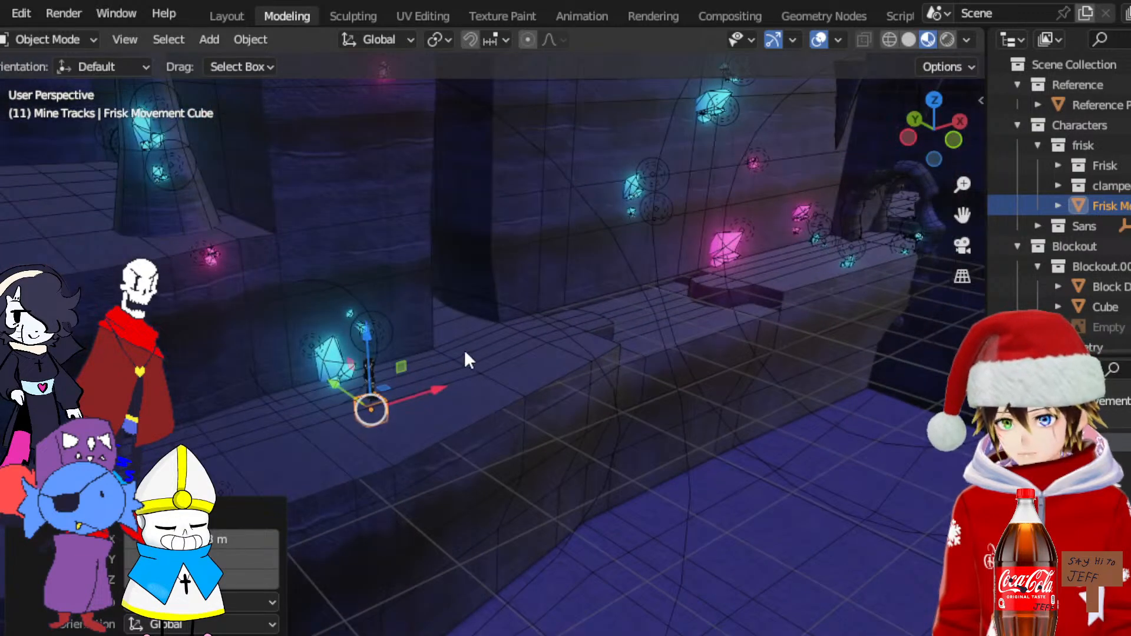
{"action": "left_click_drag", "start_coordinate": [429, 384], "coordinate": [676, 328]}
{"action": "middle_click_drag", "start_coordinate": [676, 328], "coordinate": [634, 327]}
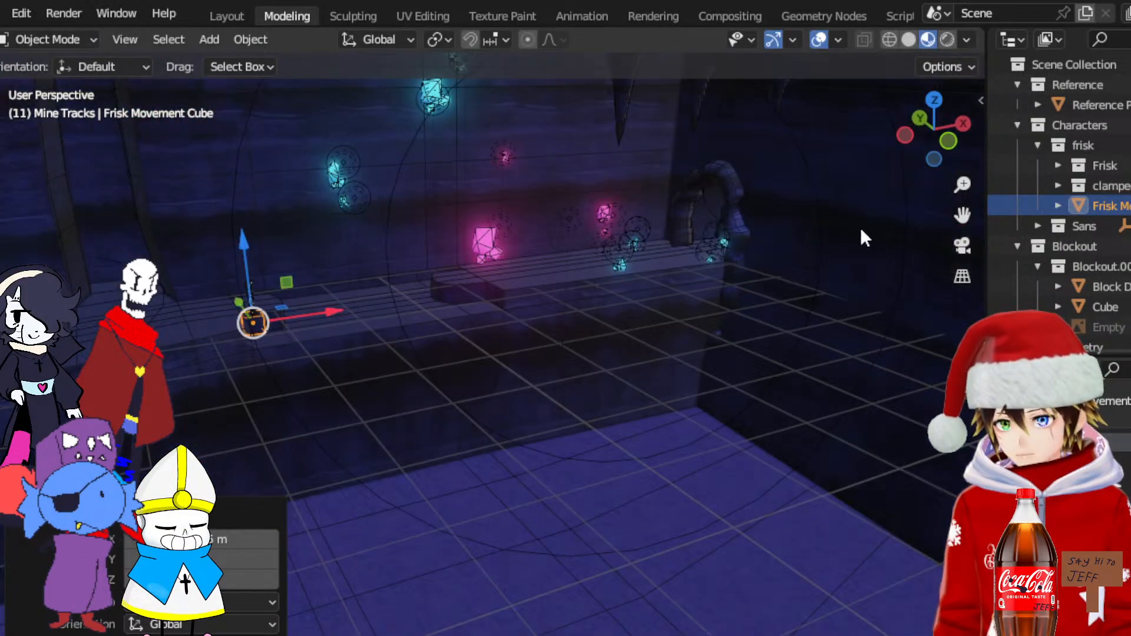
Move Frisk along Y closer to the cave wall and along X up to the large pink crystal
{"action": "left_click_drag", "start_coordinate": [961, 184], "coordinate": [179, 188]}
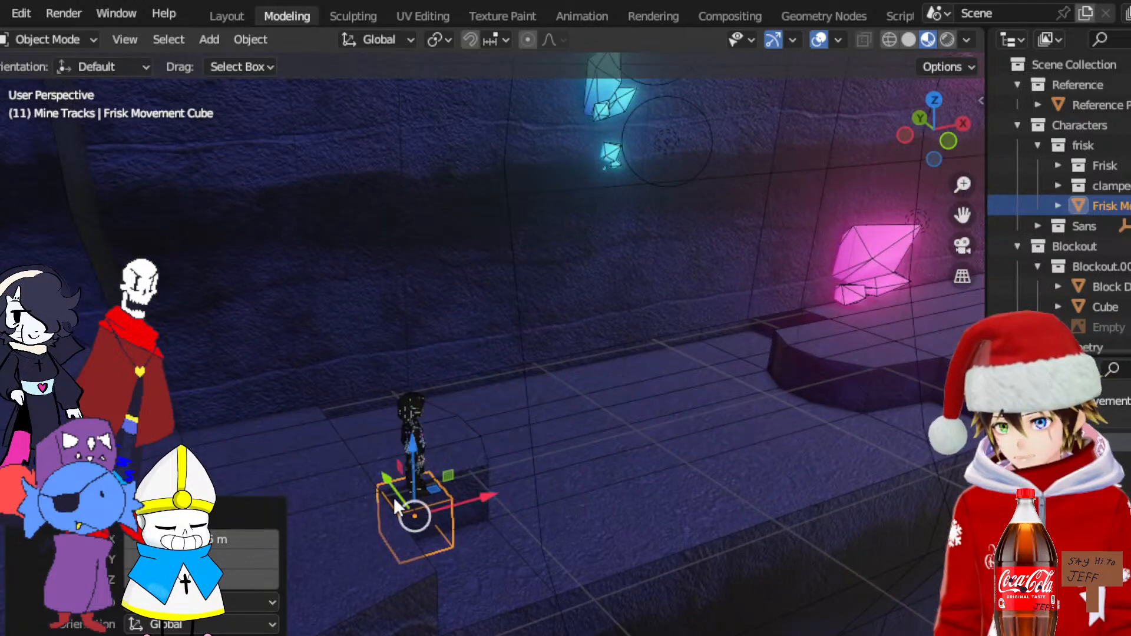
{"action": "left_click_drag", "start_coordinate": [383, 477], "coordinate": [311, 449]}
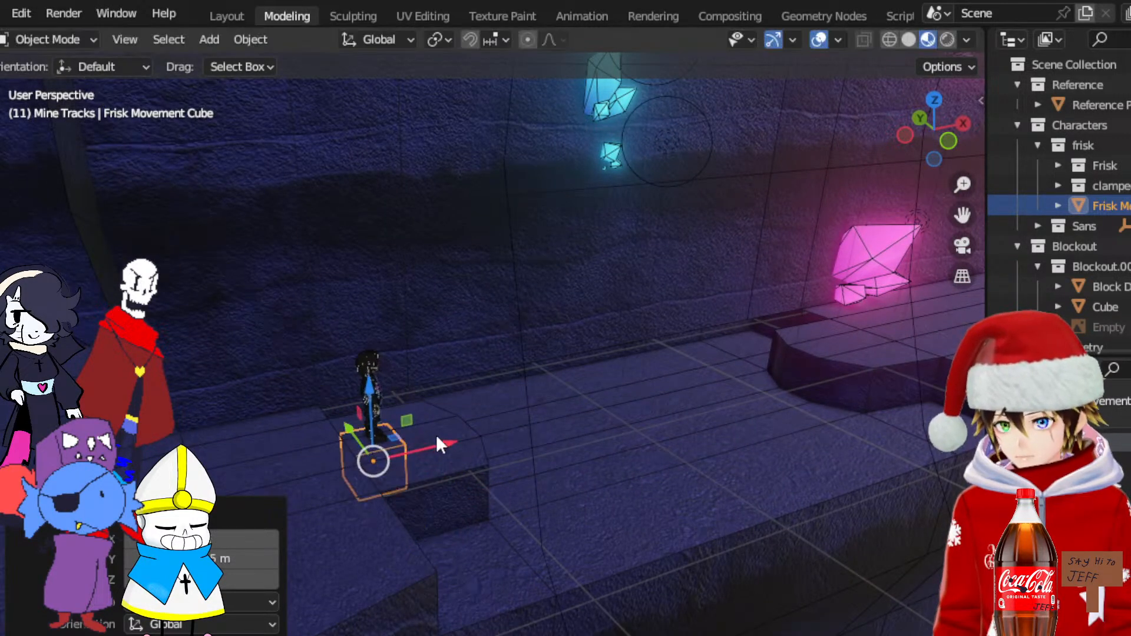
{"action": "left_click_drag", "start_coordinate": [441, 450], "coordinate": [921, 323]}
{"action": "left_click_drag", "start_coordinate": [962, 216], "coordinate": [826, 260]}
{"action": "left_click_drag", "start_coordinate": [962, 185], "coordinate": [962, 100]}
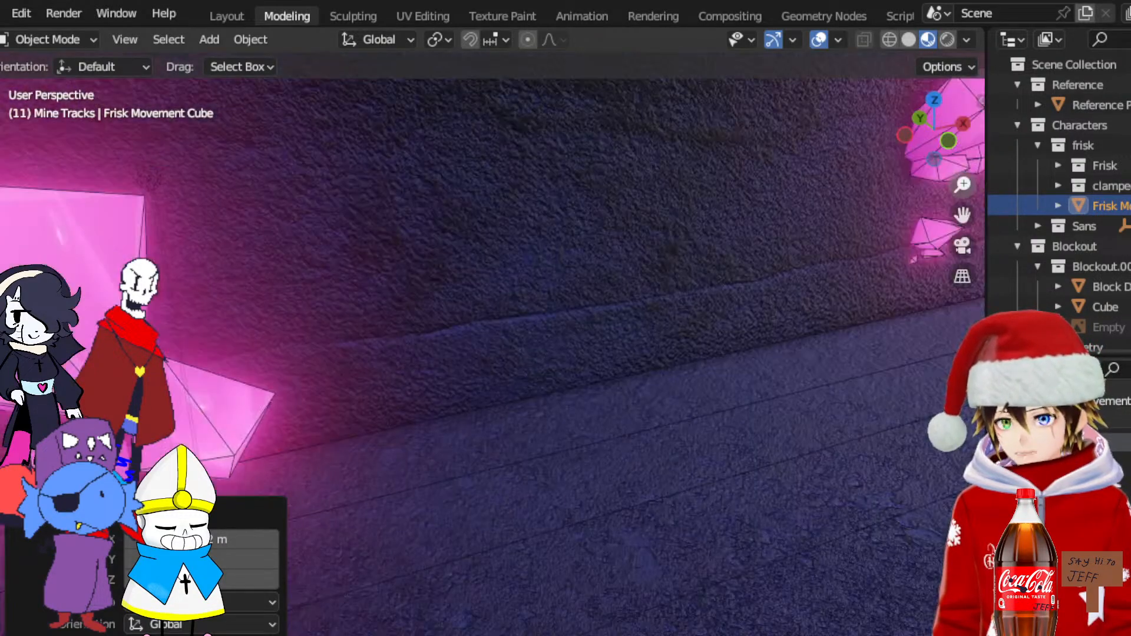
Switch to rendered shading with overlays hidden and move Frisk along X to the other side of the pink crystal
{"action": "left_click", "coordinate": [947, 40]}
{"action": "mouse_move", "coordinate": [962, 185]}
{"action": "left_mouse_down"}
{"action": "mouse_move", "coordinate": [962, 248]}
{"action": "mouse_move", "coordinate": [1125, 195]}
{"action": "left_mouse_up"}
{"action": "left_click", "coordinate": [824, 41]}
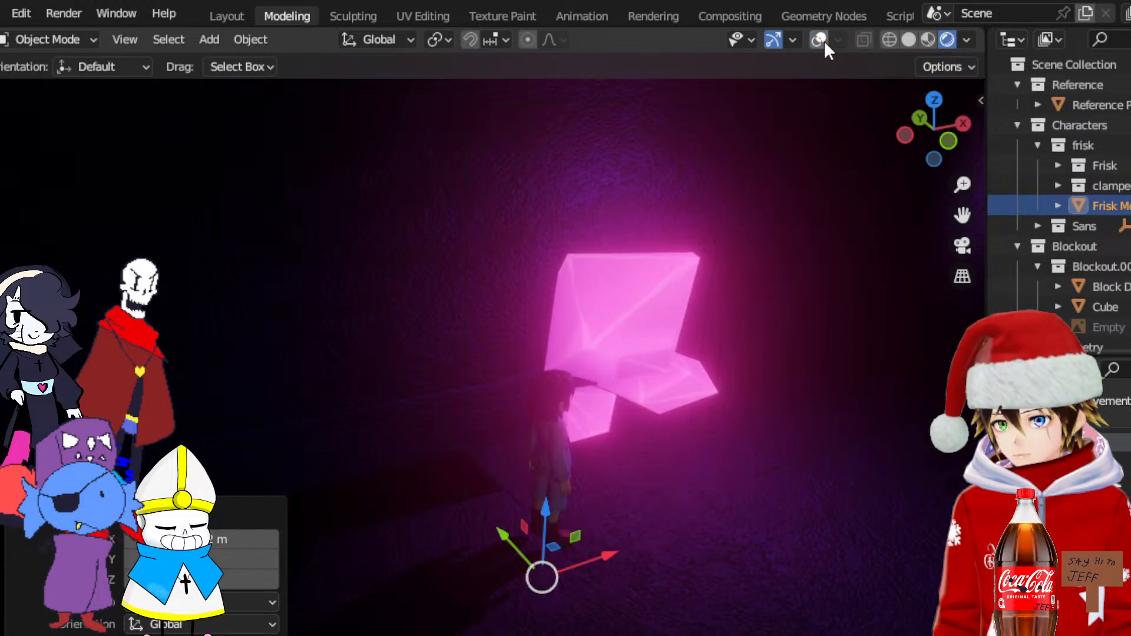
{"action": "mouse_move", "coordinate": [671, 215]}
{"action": "middle_mouse_down"}
{"action": "mouse_move", "coordinate": [653, 221]}
{"action": "mouse_move", "coordinate": [668, 230]}
{"action": "middle_mouse_up"}
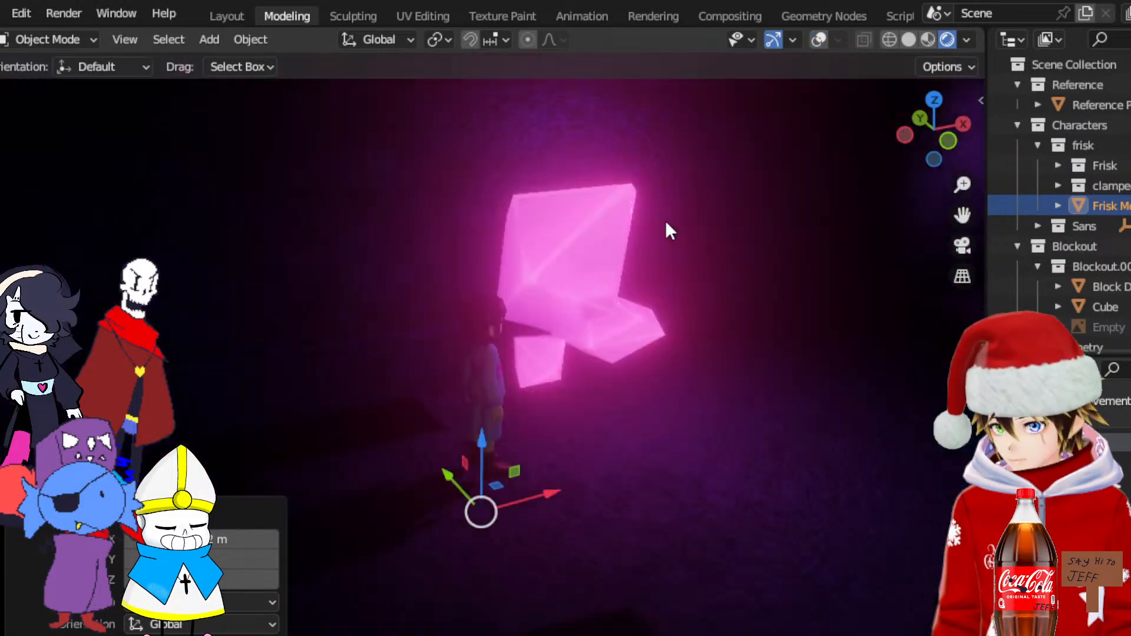
{"action": "key", "text": "g"}
{"action": "key", "text": "x"}
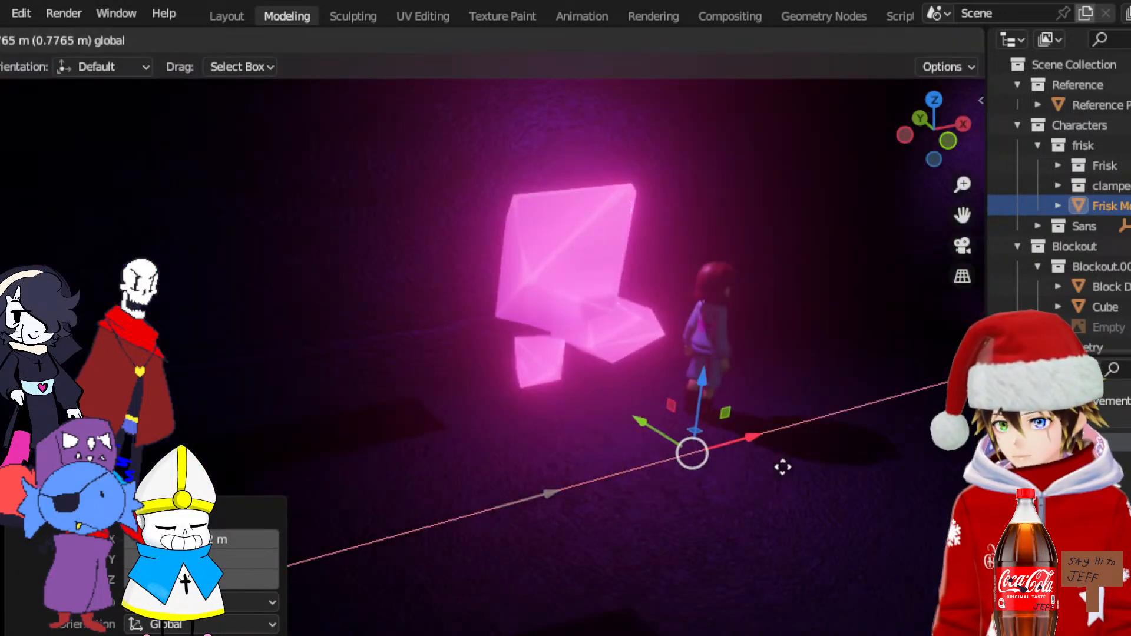
{"action": "left_click", "coordinate": [735, 468]}
Inspect Frisk in the pink crystal's light and move the character along X away from the crystal
{"action": "middle_click_drag", "start_coordinate": [690, 389], "coordinate": [525, 374]}
{"action": "left_click_drag", "start_coordinate": [962, 214], "coordinate": [1060, 227]}
{"action": "middle_click_drag", "start_coordinate": [724, 303], "coordinate": [700, 314]}
{"action": "left_click_drag", "start_coordinate": [963, 185], "coordinate": [962, 118]}
{"action": "middle_click_drag", "start_coordinate": [837, 261], "coordinate": [828, 259]}
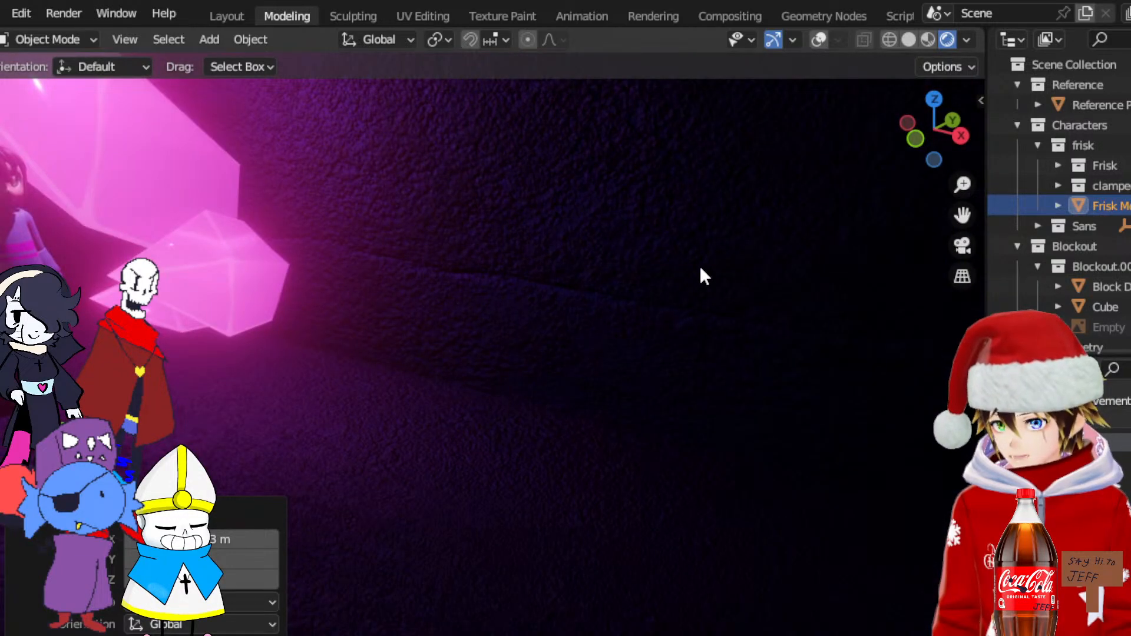
{"action": "middle_click_drag", "start_coordinate": [700, 270], "coordinate": [704, 271]}
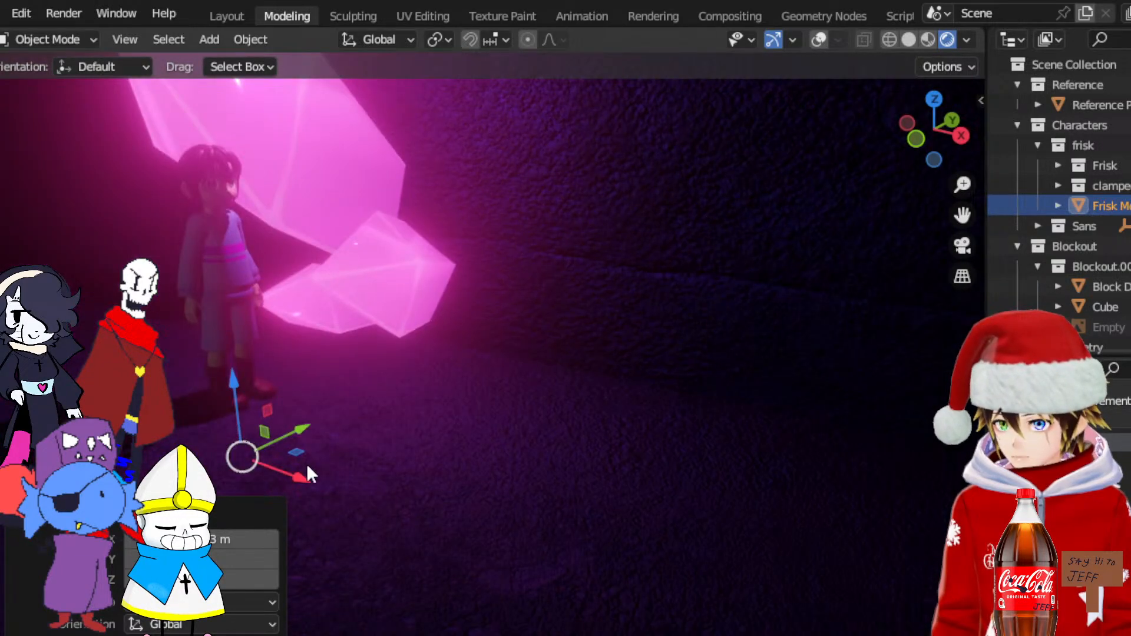
{"action": "left_click_drag", "start_coordinate": [307, 466], "coordinate": [681, 439]}
{"action": "mouse_move", "coordinate": [680, 440]}
{"action": "middle_mouse_down"}
{"action": "mouse_move", "coordinate": [725, 449]}
{"action": "mouse_move", "coordinate": [626, 355]}
{"action": "middle_mouse_up"}
Show the overlays in wireframe shading and move Frisk along X to the floor near the waterfall
{"action": "scroll", "coordinate": [725, 449], "scroll_direction": "down", "scroll_amount": 7}
{"action": "left_click", "coordinate": [818, 40]}
{"action": "left_click", "coordinate": [889, 40]}
{"action": "scroll", "coordinate": [590, 324], "scroll_direction": "up", "scroll_amount": 10}
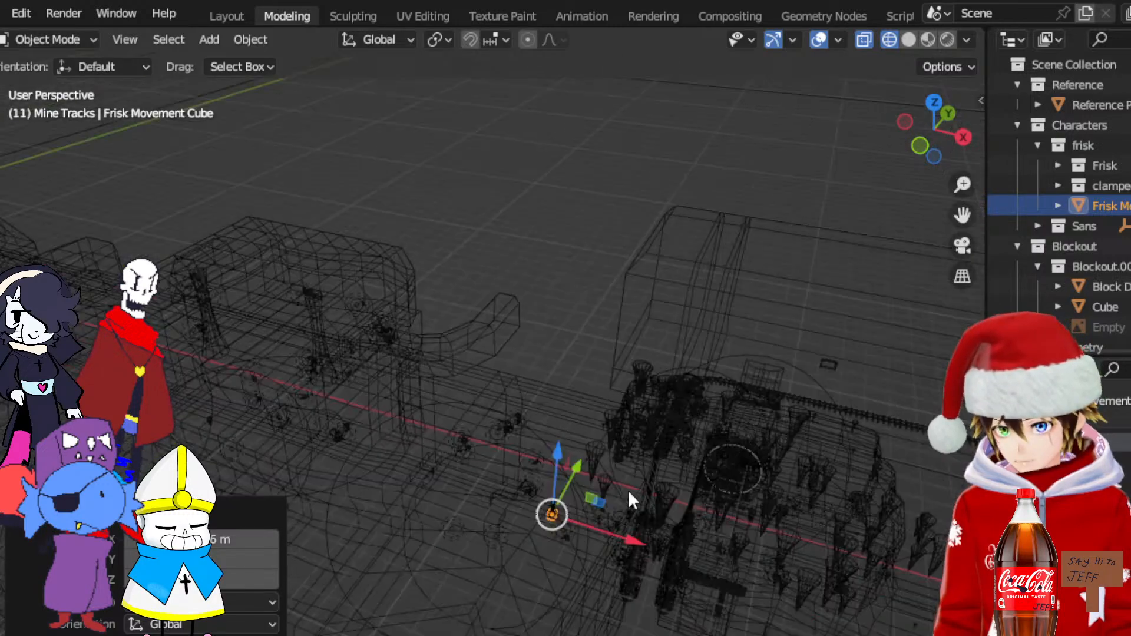
{"action": "middle_click_drag", "start_coordinate": [728, 560], "coordinate": [471, 384], "text": "shift"}
{"action": "left_click_drag", "start_coordinate": [394, 382], "coordinate": [604, 420]}
{"action": "scroll", "coordinate": [603, 420], "scroll_direction": "up", "scroll_amount": 7}
{"action": "middle_click_drag", "start_coordinate": [603, 419], "coordinate": [576, 414]}
{"action": "middle_click_drag", "start_coordinate": [654, 455], "coordinate": [572, 434], "text": "shift"}
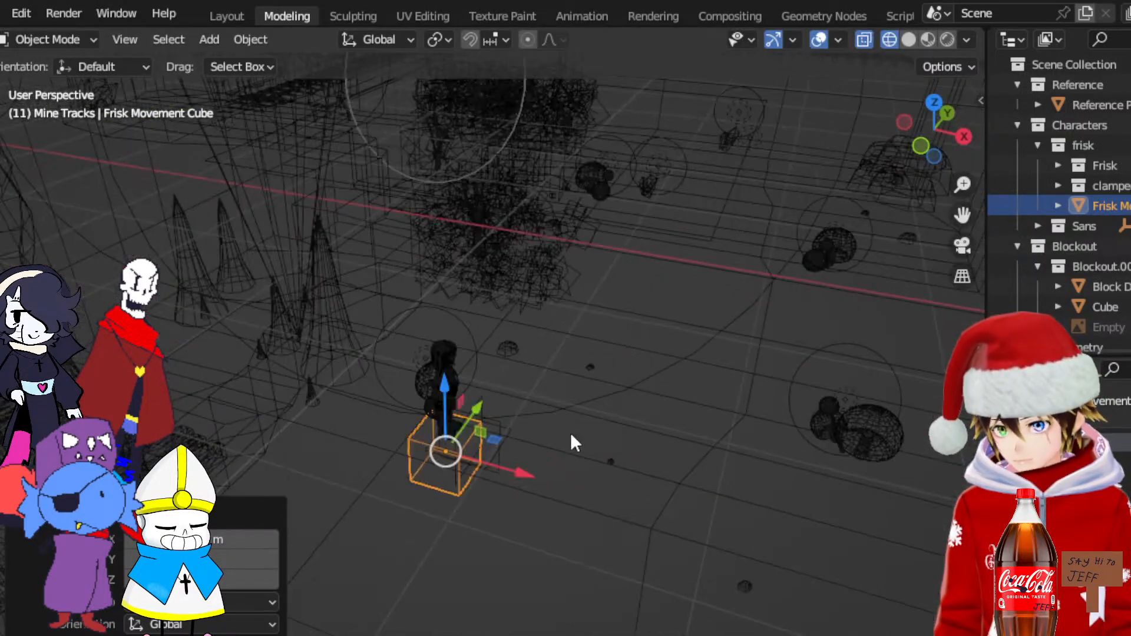
Preview the waterfall area around Frisk in rendered shading with overlays hidden
{"action": "left_click", "coordinate": [946, 41]}
{"action": "left_click_drag", "start_coordinate": [960, 179], "coordinate": [962, 206]}
{"action": "left_click", "coordinate": [816, 39]}
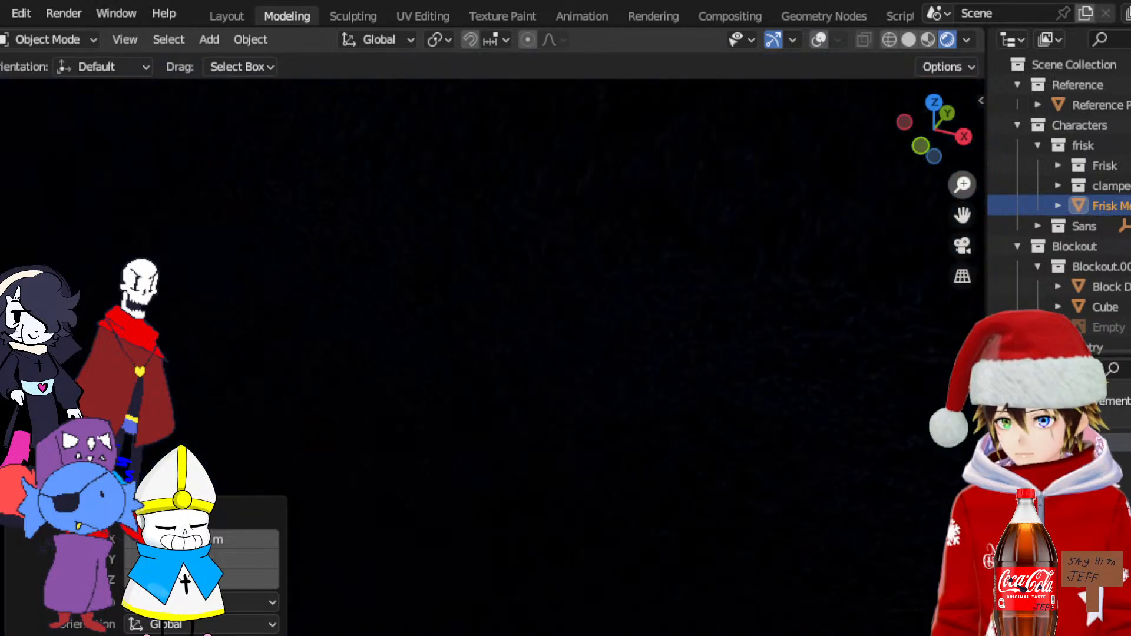
{"action": "middle_click_drag", "start_coordinate": [724, 250], "coordinate": [675, 277]}
{"action": "scroll", "coordinate": [675, 276], "scroll_direction": "down", "scroll_amount": 6}
Show the overlays in solid shading and move Frisk along Y toward the track room
{"action": "left_click", "coordinate": [819, 40]}
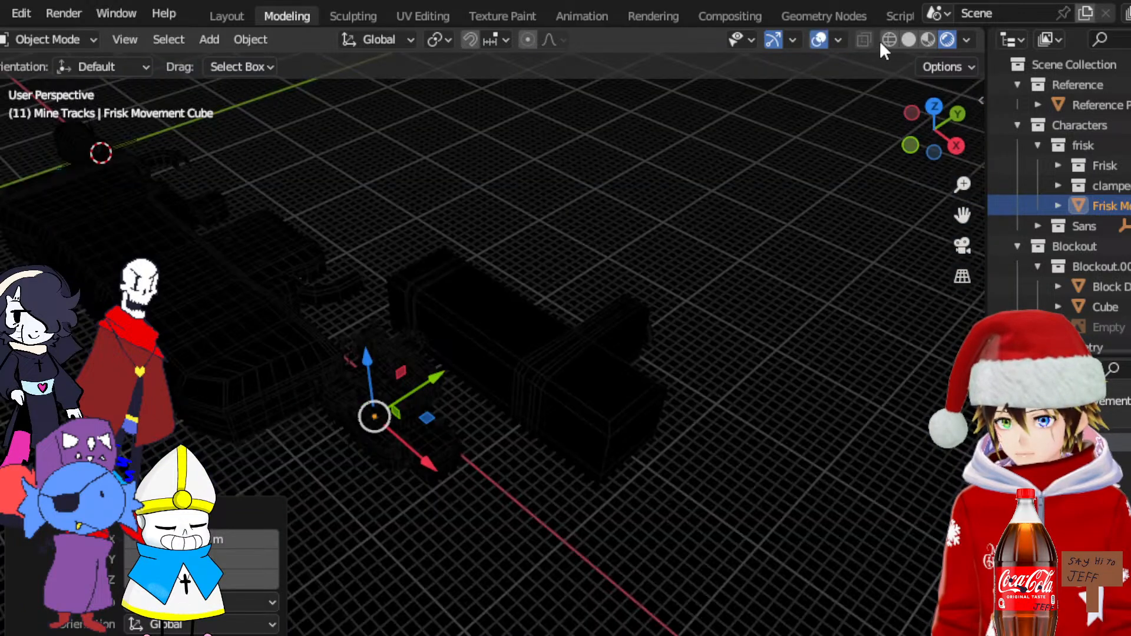
{"action": "left_click", "coordinate": [908, 40]}
{"action": "left_click_drag", "start_coordinate": [439, 373], "coordinate": [563, 349]}
{"action": "scroll", "coordinate": [563, 348], "scroll_direction": "up", "scroll_amount": 5}
{"action": "middle_click_drag", "start_coordinate": [563, 349], "coordinate": [531, 334]}
{"action": "scroll", "coordinate": [530, 333], "scroll_direction": "up", "scroll_amount": 4}
{"action": "middle_click_drag", "start_coordinate": [537, 257], "coordinate": [500, 254]}
{"action": "left_click_drag", "start_coordinate": [465, 214], "coordinate": [253, 258]}
{"action": "left_click_drag", "start_coordinate": [960, 215], "coordinate": [1128, 423]}
{"action": "scroll", "coordinate": [831, 248], "scroll_direction": "up", "scroll_amount": 4}
{"action": "middle_click_drag", "start_coordinate": [780, 254], "coordinate": [741, 236]}
Position Frisk inside the track room beside the curve of the mine tracks
{"action": "left_click_drag", "start_coordinate": [529, 480], "coordinate": [451, 309]}
{"action": "scroll", "coordinate": [415, 320], "scroll_direction": "up", "scroll_amount": 4}
{"action": "middle_click_drag", "start_coordinate": [415, 320], "coordinate": [394, 289]}
{"action": "left_click_drag", "start_coordinate": [954, 218], "coordinate": [901, 412]}
{"action": "middle_click_drag", "start_coordinate": [663, 324], "coordinate": [670, 288]}
{"action": "middle_click_drag", "start_coordinate": [674, 165], "coordinate": [664, 171]}
{"action": "middle_click_drag", "start_coordinate": [712, 201], "coordinate": [732, 210]}
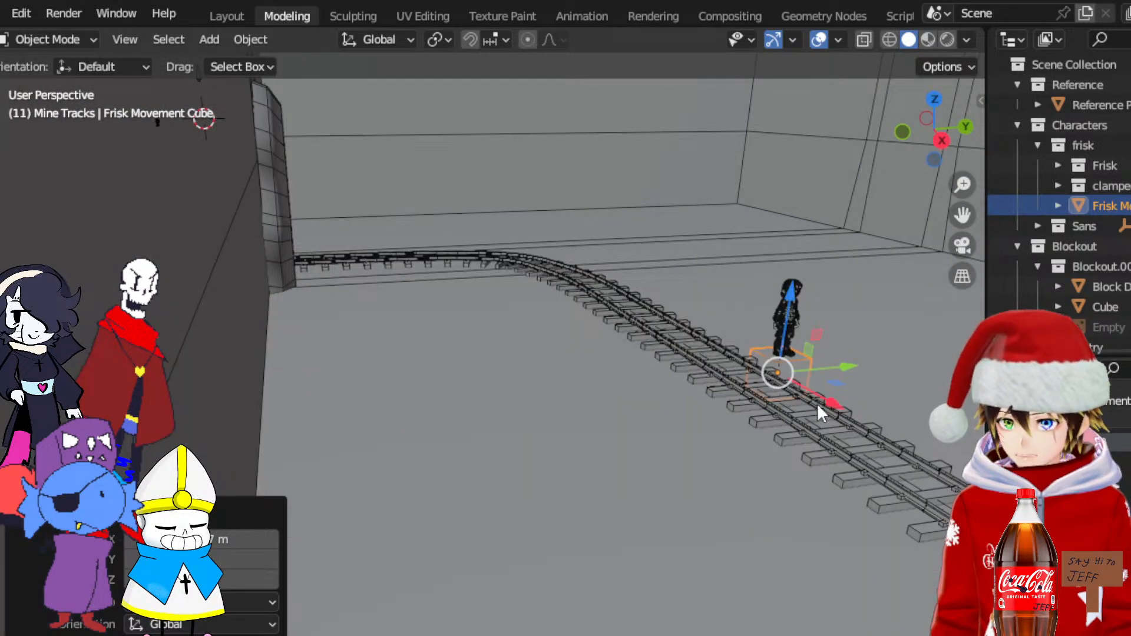
{"action": "left_click_drag", "start_coordinate": [836, 420], "coordinate": [698, 321]}
{"action": "middle_click_drag", "start_coordinate": [698, 321], "coordinate": [683, 299]}
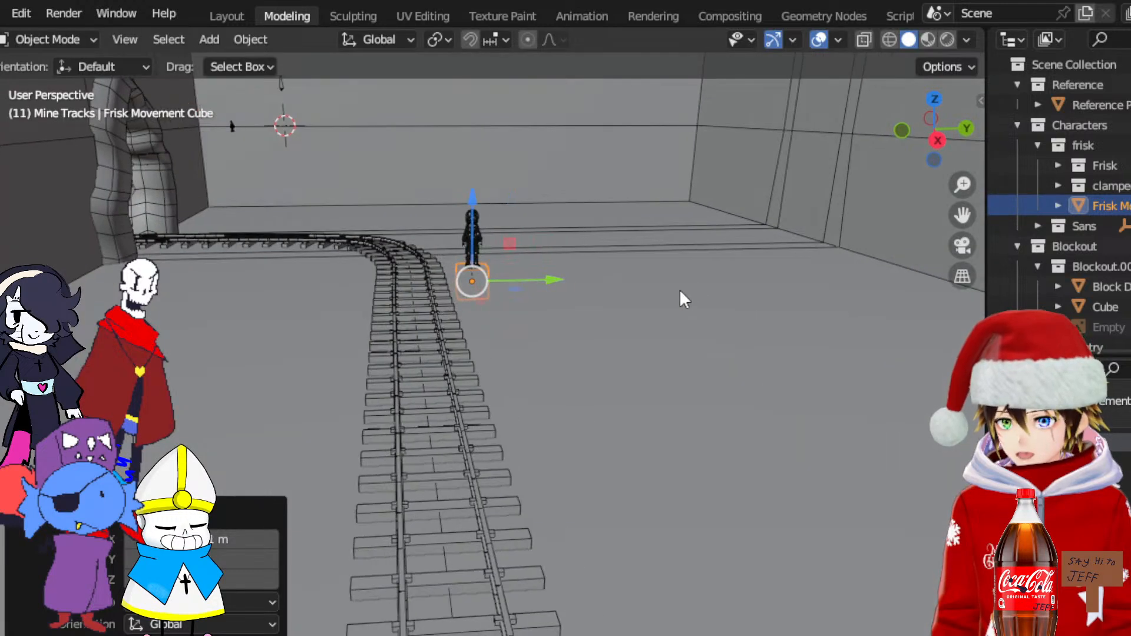
Select the track room's blockout mesh and enter Edit Mode
{"action": "left_click_drag", "start_coordinate": [962, 216], "coordinate": [843, 277]}
{"action": "scroll", "coordinate": [671, 314], "scroll_direction": "down", "scroll_amount": 3}
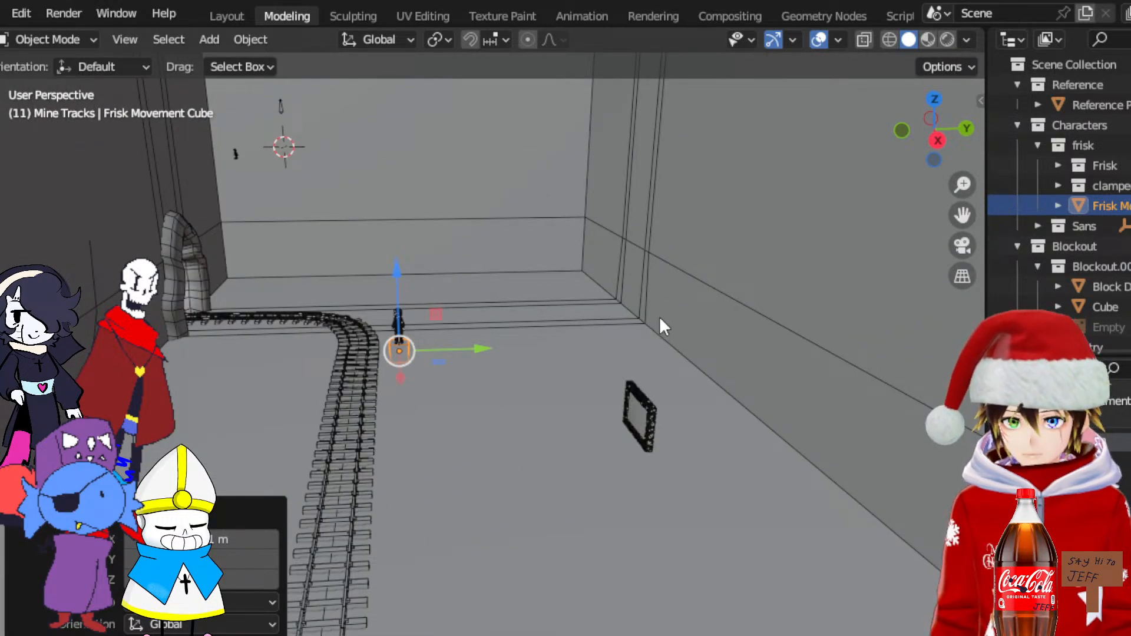
{"action": "scroll", "coordinate": [561, 338], "scroll_direction": "up", "scroll_amount": 2}
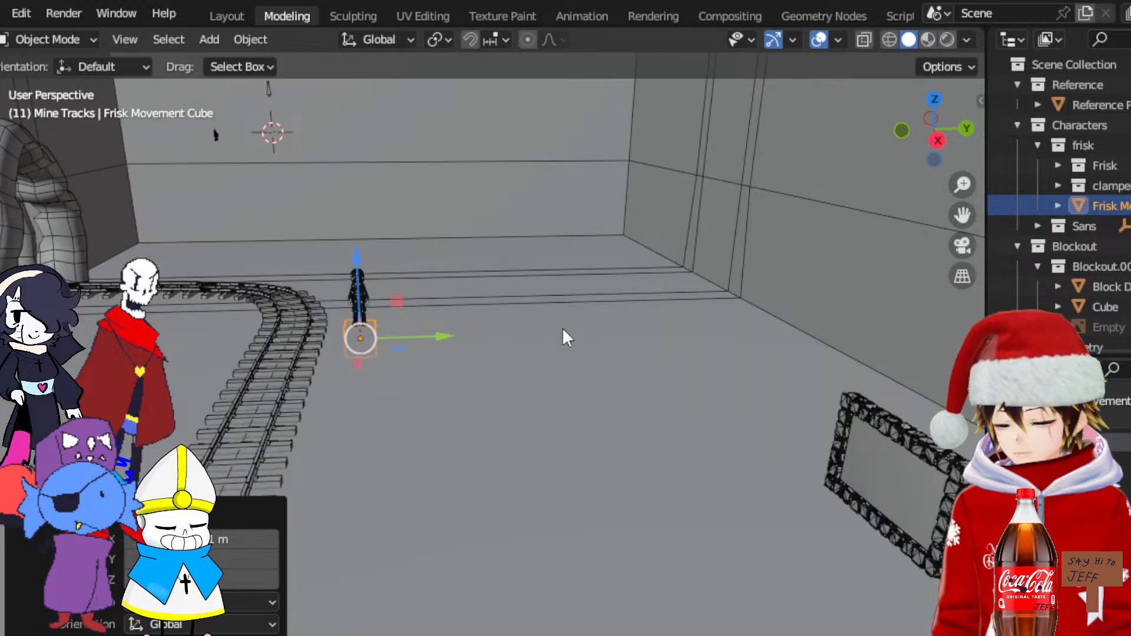
{"action": "left_click", "coordinate": [543, 243]}
{"action": "scroll", "coordinate": [543, 242], "scroll_direction": "down", "scroll_amount": 5}
{"action": "scroll", "coordinate": [534, 252], "scroll_direction": "up", "scroll_amount": 5}
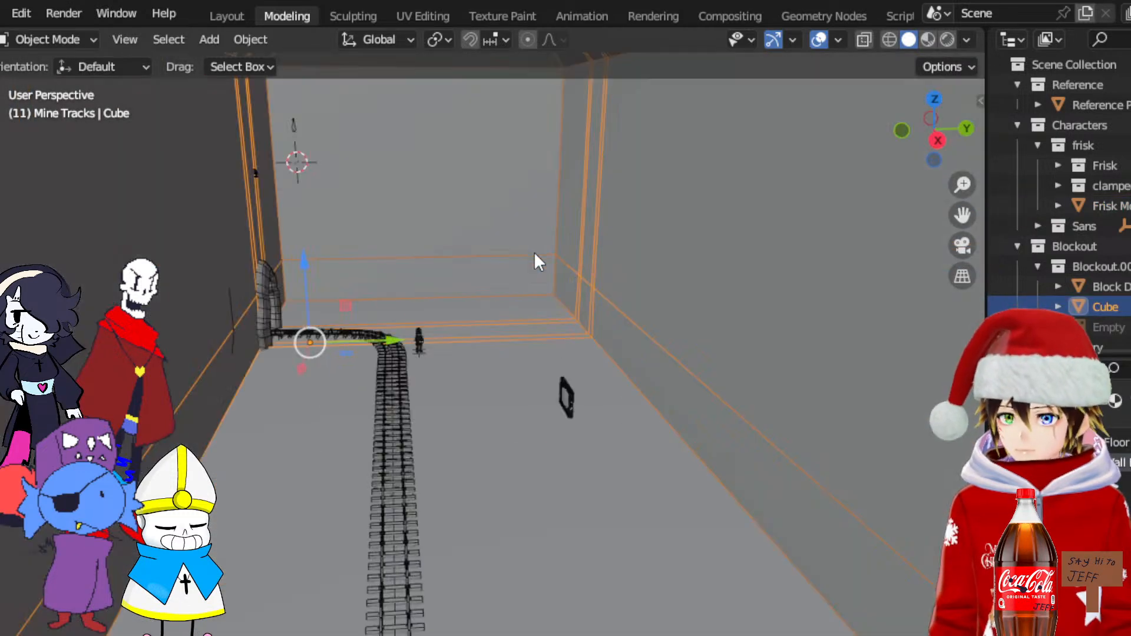
{"action": "left_click", "coordinate": [59, 39]}
{"action": "left_click", "coordinate": [72, 87]}
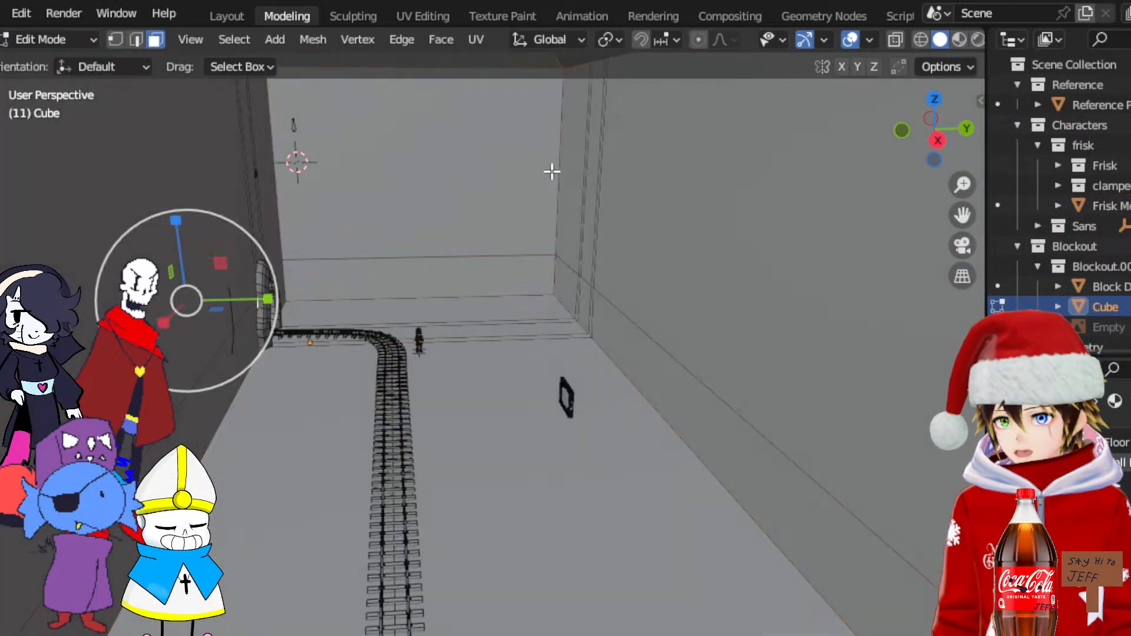
In the top wireframe view, select the vertices of the track room's long outer wall and move them along Y toward the tracks
{"action": "left_click", "coordinate": [930, 117]}
{"action": "left_click", "coordinate": [922, 39]}
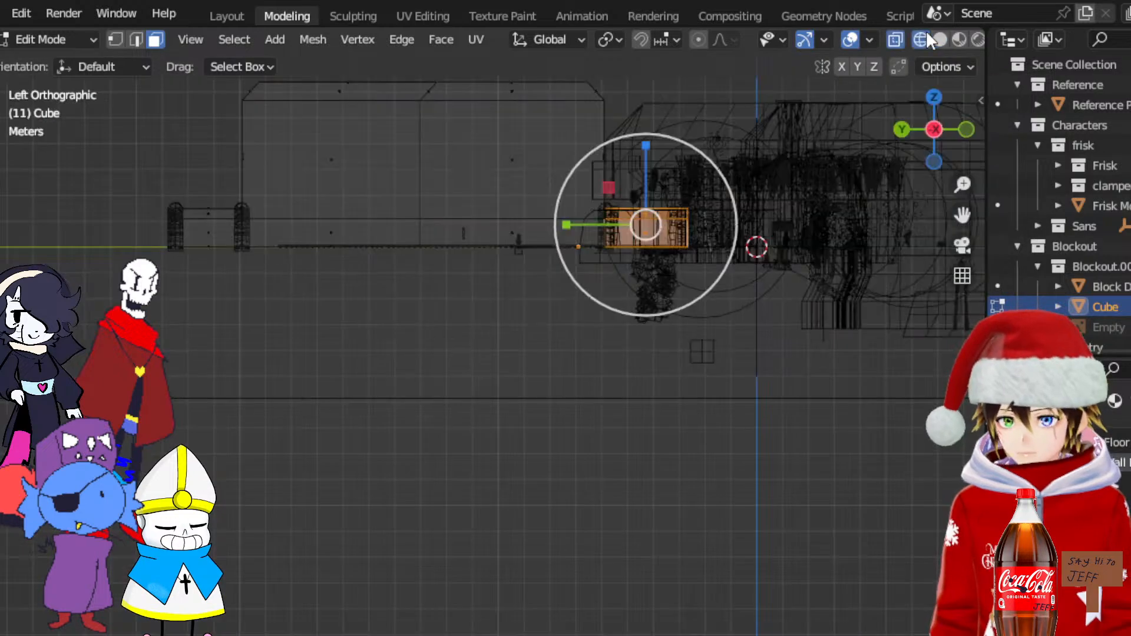
{"action": "left_click", "coordinate": [934, 96]}
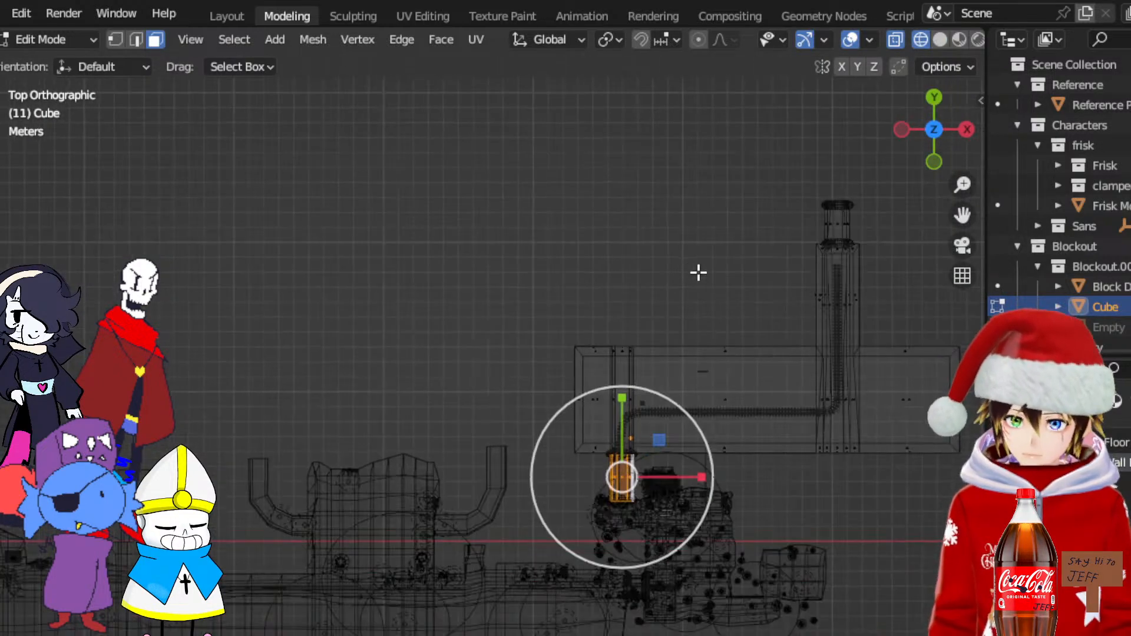
{"action": "middle_click_drag", "start_coordinate": [844, 300], "coordinate": [638, 269], "text": "shift"}
{"action": "scroll", "coordinate": [638, 270], "scroll_direction": "up", "scroll_amount": 2}
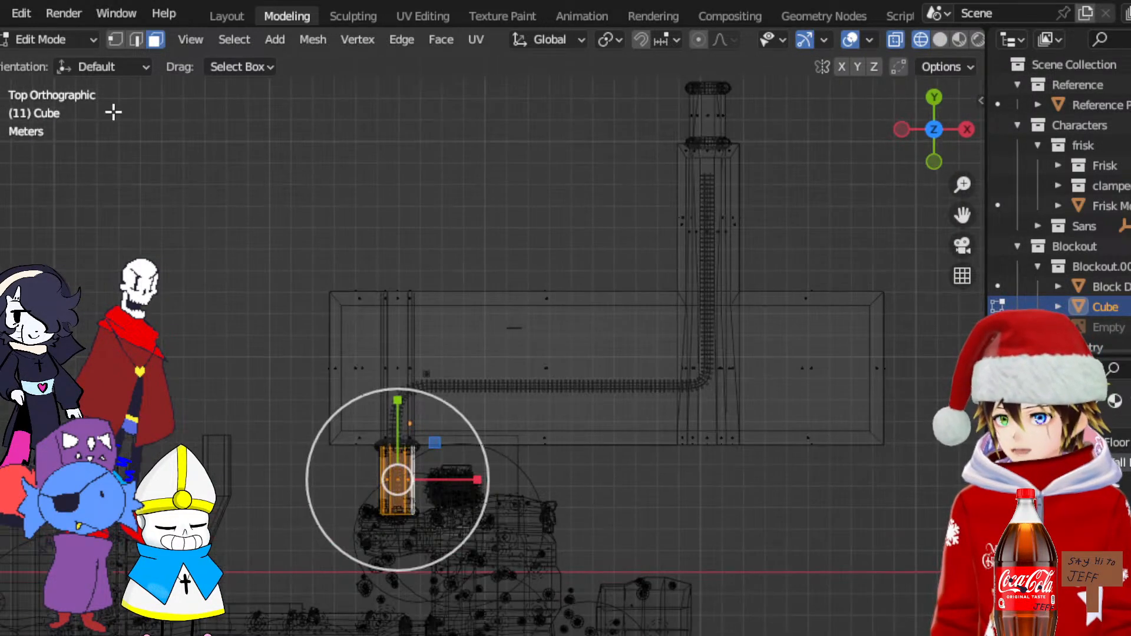
{"action": "left_click", "coordinate": [115, 40]}
{"action": "left_click_drag", "start_coordinate": [261, 267], "coordinate": [839, 364]}
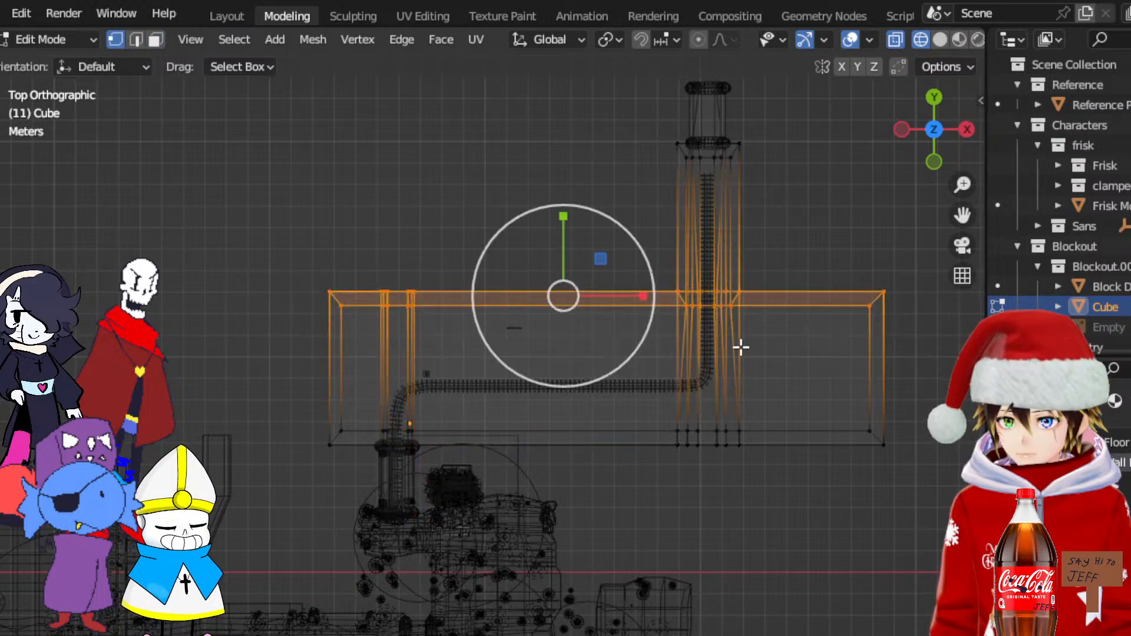
{"action": "scroll", "coordinate": [548, 311], "scroll_direction": "up", "scroll_amount": 3}
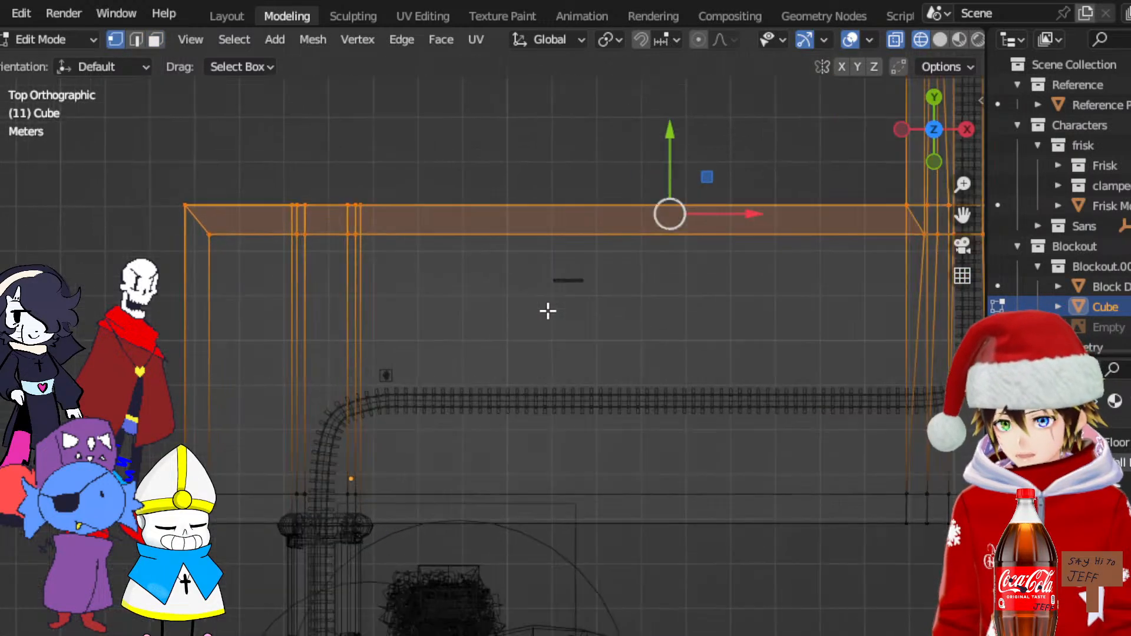
{"action": "left_click_drag", "start_coordinate": [677, 203], "coordinate": [680, 254]}
Switch to material preview and move the selected wall further along Y toward Frisk and the tracks
{"action": "middle_click_drag", "start_coordinate": [641, 351], "coordinate": [359, 286]}
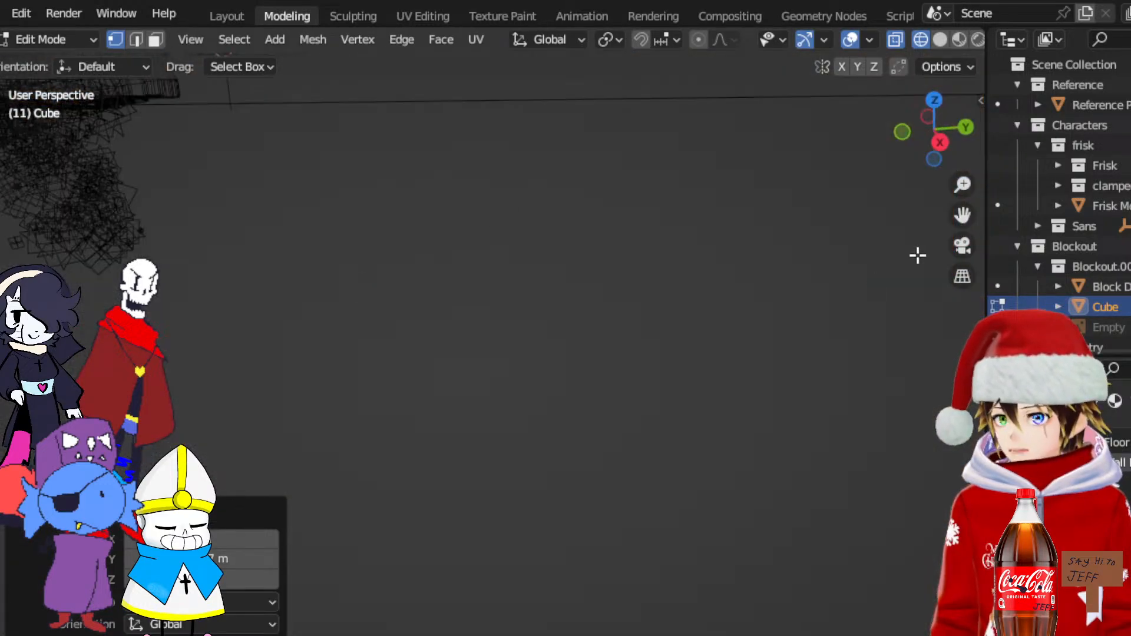
{"action": "left_click_drag", "start_coordinate": [962, 215], "coordinate": [578, 222]}
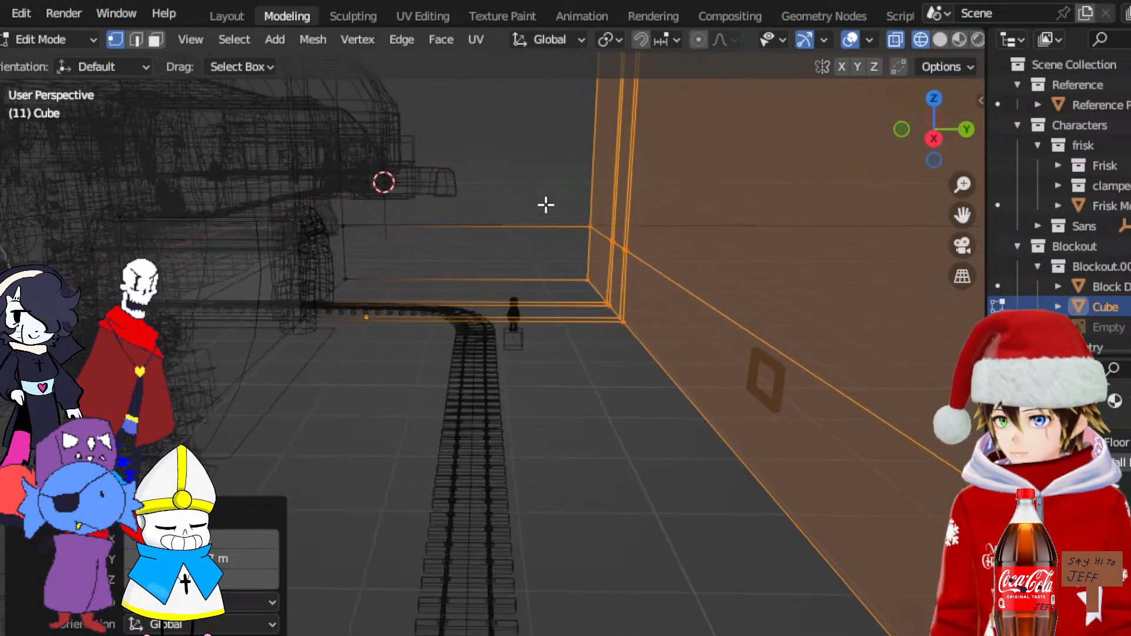
{"action": "left_click", "coordinate": [954, 39]}
{"action": "scroll", "coordinate": [765, 192], "scroll_direction": "up", "scroll_amount": 4}
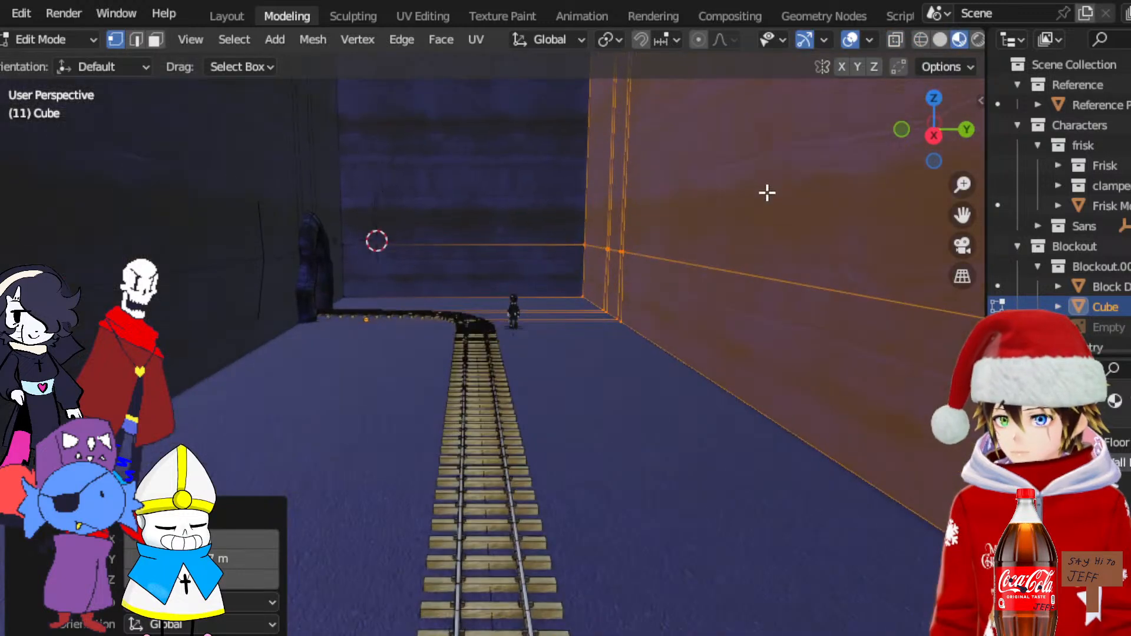
{"action": "scroll", "coordinate": [750, 230], "scroll_direction": "up", "scroll_amount": 2}
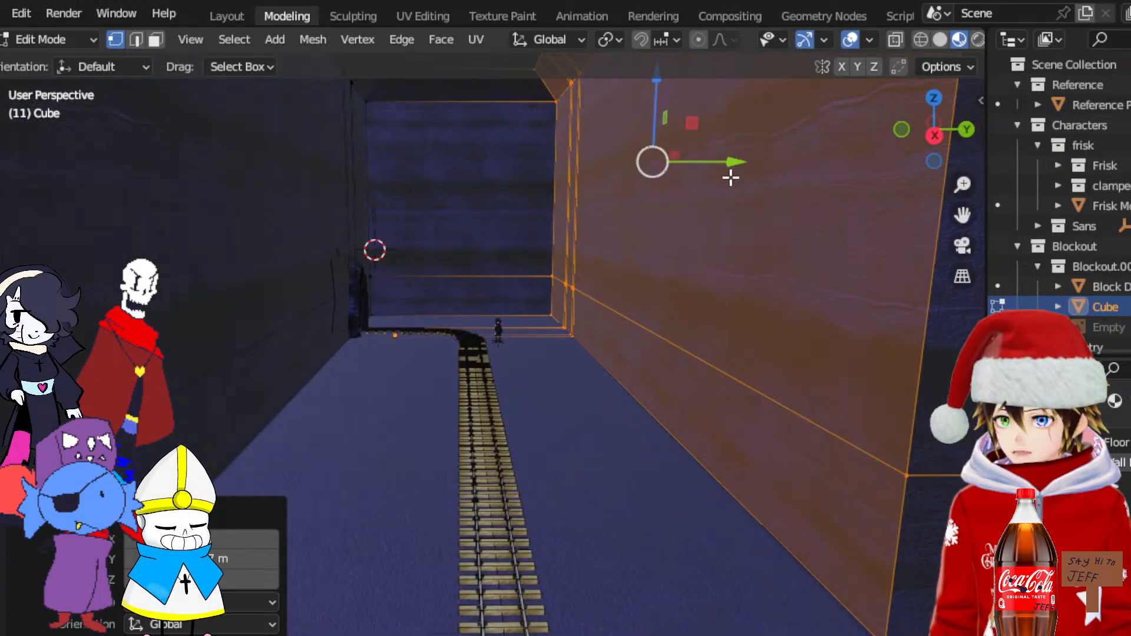
{"action": "left_click_drag", "start_coordinate": [730, 170], "coordinate": [686, 168]}
Hide the overlays and examine the narrowed track room from Frisk's level beside the mine tracks
{"action": "scroll", "coordinate": [641, 286], "scroll_direction": "up", "scroll_amount": 4}
{"action": "middle_click_drag", "start_coordinate": [633, 222], "coordinate": [856, 245]}
{"action": "left_click", "coordinate": [849, 41]}
{"action": "scroll", "coordinate": [589, 181], "scroll_direction": "down", "scroll_amount": 4}
{"action": "scroll", "coordinate": [585, 182], "scroll_direction": "up", "scroll_amount": 6}
{"action": "scroll", "coordinate": [500, 192], "scroll_direction": "up", "scroll_amount": 4}
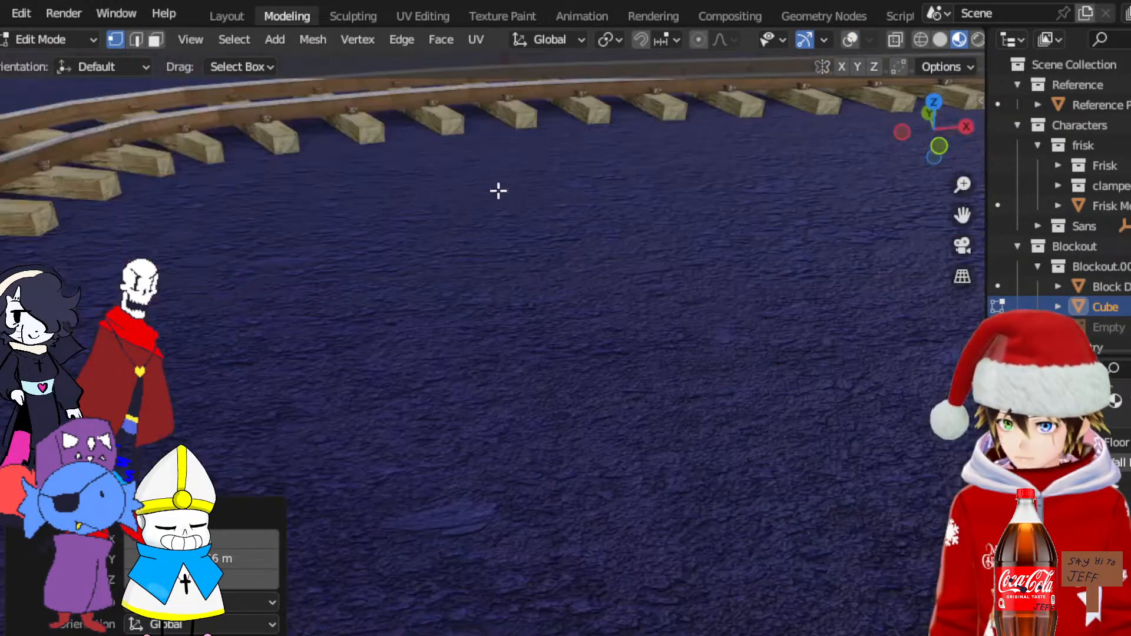
{"action": "middle_click_drag", "start_coordinate": [500, 192], "coordinate": [653, 157]}
{"action": "left_click_drag", "start_coordinate": [962, 215], "coordinate": [878, 495]}
{"action": "scroll", "coordinate": [652, 206], "scroll_direction": "down", "scroll_amount": 2}
{"action": "middle_click_drag", "start_coordinate": [651, 207], "coordinate": [669, 173]}
{"action": "left_click_drag", "start_coordinate": [962, 215], "coordinate": [1011, 380]}
{"action": "middle_click_drag", "start_coordinate": [694, 264], "coordinate": [709, 231]}
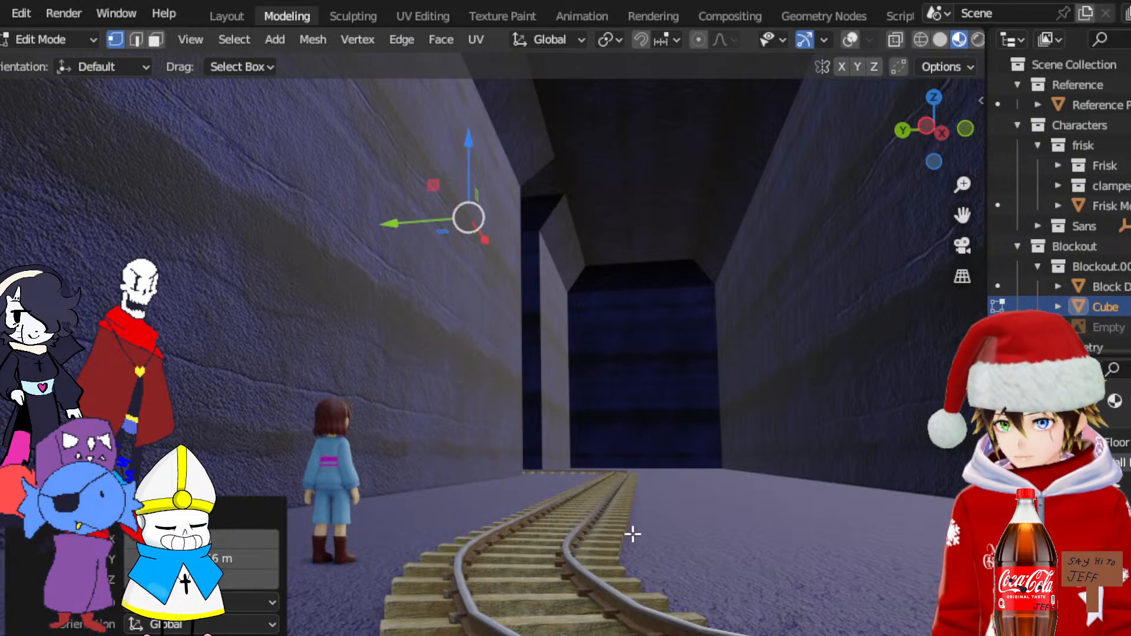
{"action": "middle_click_drag", "start_coordinate": [513, 470], "coordinate": [560, 491]}
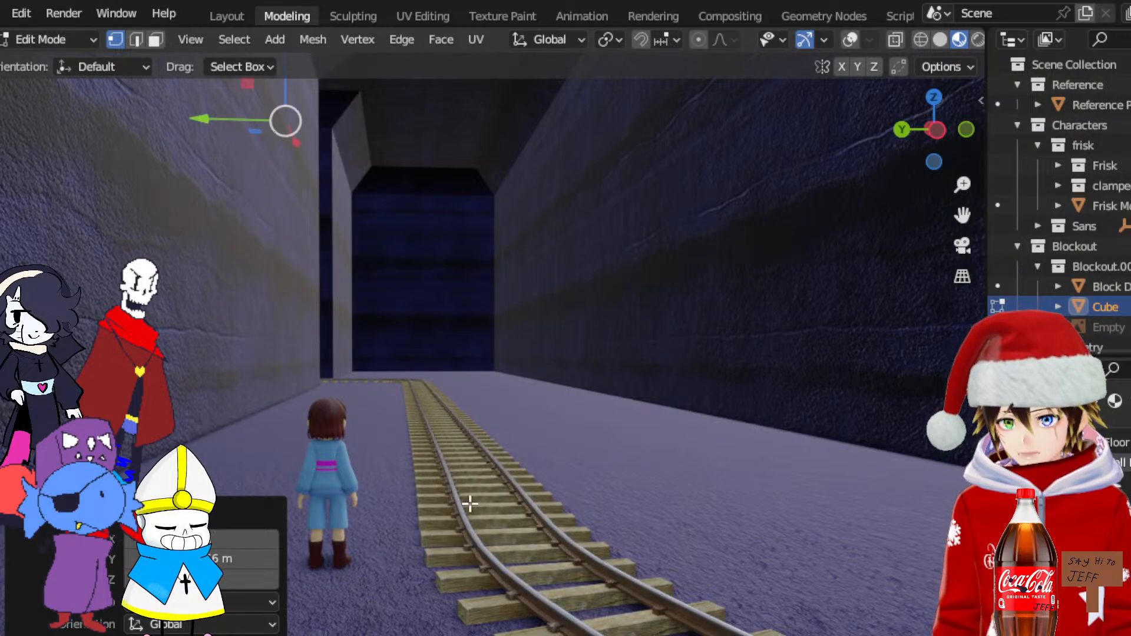
Examine the outside of the track room blockout and its position relative to the neighbouring cave rooms
{"action": "scroll", "coordinate": [437, 531], "scroll_direction": "down", "scroll_amount": 5}
{"action": "middle_click_drag", "start_coordinate": [410, 414], "coordinate": [528, 441]}
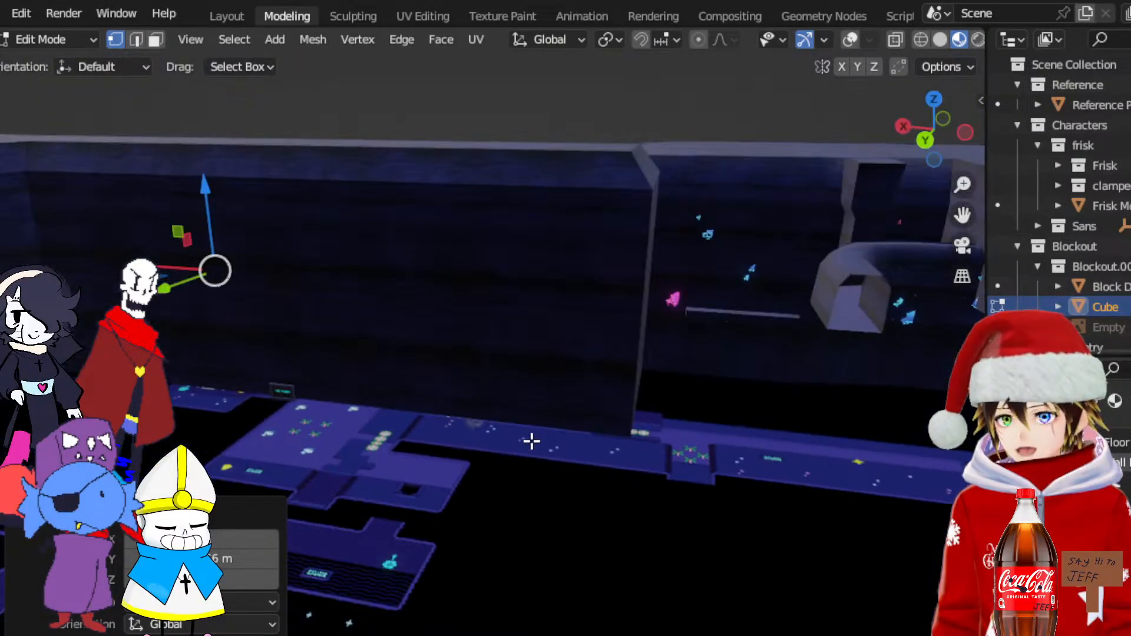
{"action": "left_click_drag", "start_coordinate": [963, 215], "coordinate": [1125, 218]}
{"action": "middle_click_drag", "start_coordinate": [588, 349], "coordinate": [500, 343]}
{"action": "middle_click_drag", "start_coordinate": [696, 333], "coordinate": [643, 339]}
{"action": "scroll", "coordinate": [643, 340], "scroll_direction": "down", "scroll_amount": 3}
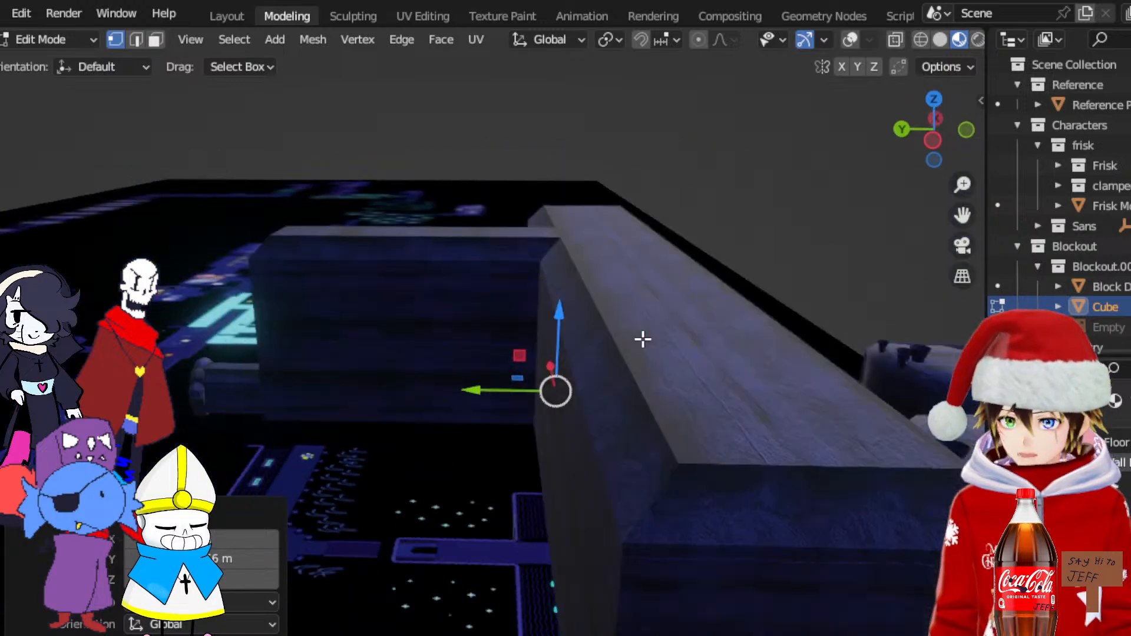
{"action": "scroll", "coordinate": [642, 339], "scroll_direction": "up", "scroll_amount": 5}
{"action": "scroll", "coordinate": [642, 339], "scroll_direction": "down", "scroll_amount": 7}
{"action": "middle_click_drag", "start_coordinate": [645, 383], "coordinate": [666, 427]}
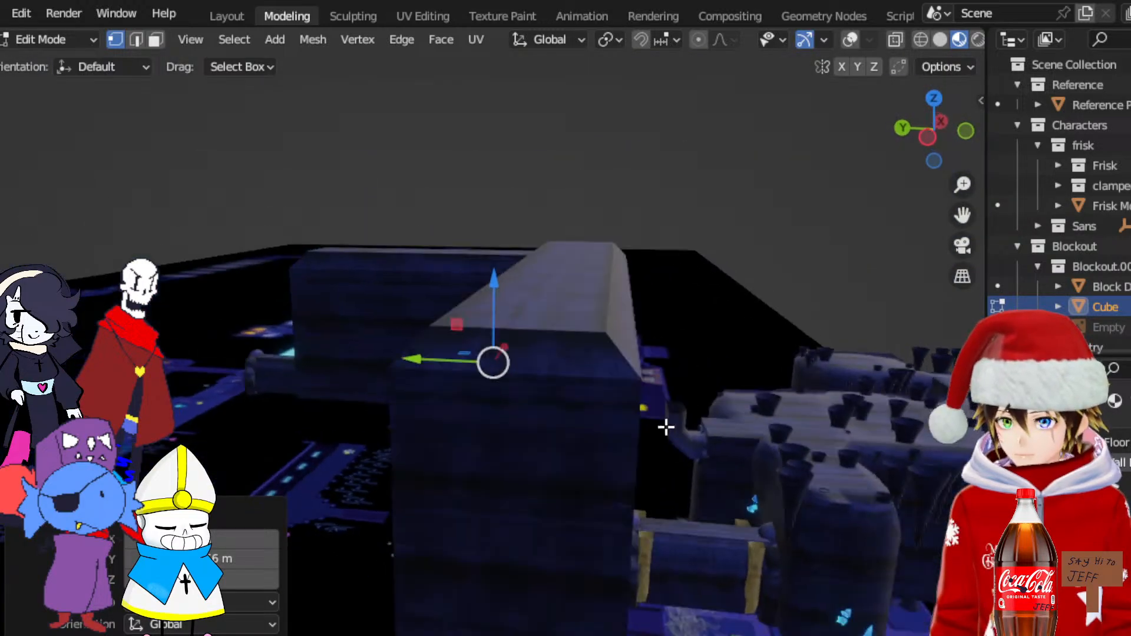
{"action": "scroll", "coordinate": [667, 427], "scroll_direction": "up", "scroll_amount": 2}
{"action": "scroll", "coordinate": [666, 427], "scroll_direction": "up", "scroll_amount": 6}
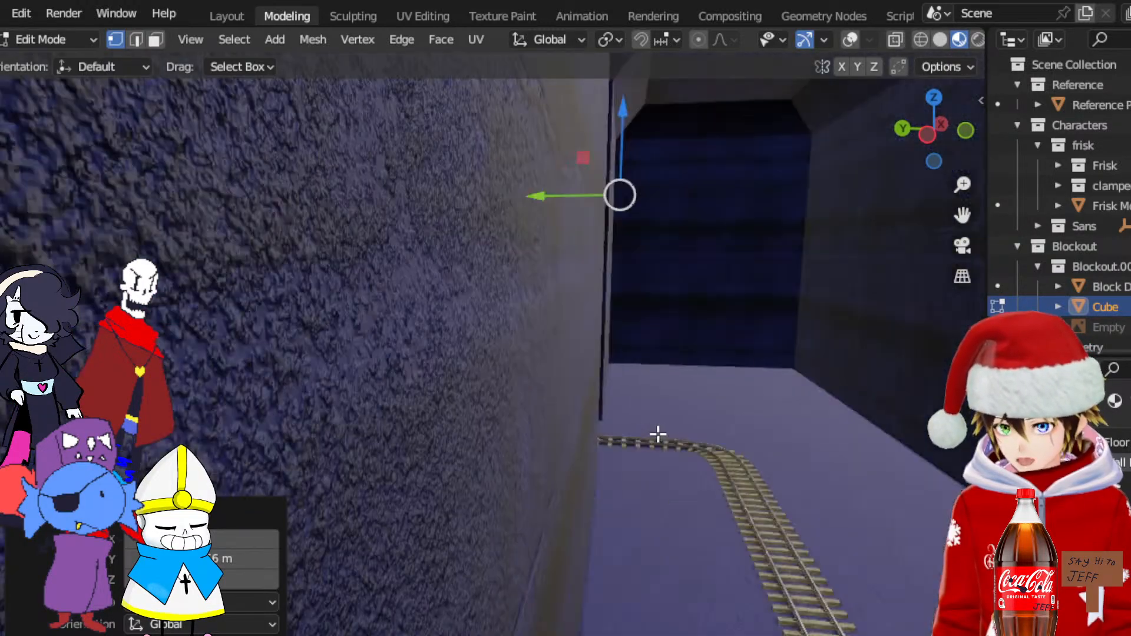
Inspect the track bend at the room's inner wall corner and return to Object Mode
{"action": "middle_click_drag", "start_coordinate": [687, 425], "coordinate": [666, 421]}
{"action": "left_click_drag", "start_coordinate": [954, 215], "coordinate": [730, 82]}
{"action": "middle_click_drag", "start_coordinate": [680, 366], "coordinate": [503, 508]}
{"action": "left_click_drag", "start_coordinate": [963, 216], "coordinate": [703, 330]}
{"action": "middle_click_drag", "start_coordinate": [599, 364], "coordinate": [432, 313]}
{"action": "left_click_drag", "start_coordinate": [963, 215], "coordinate": [682, 233]}
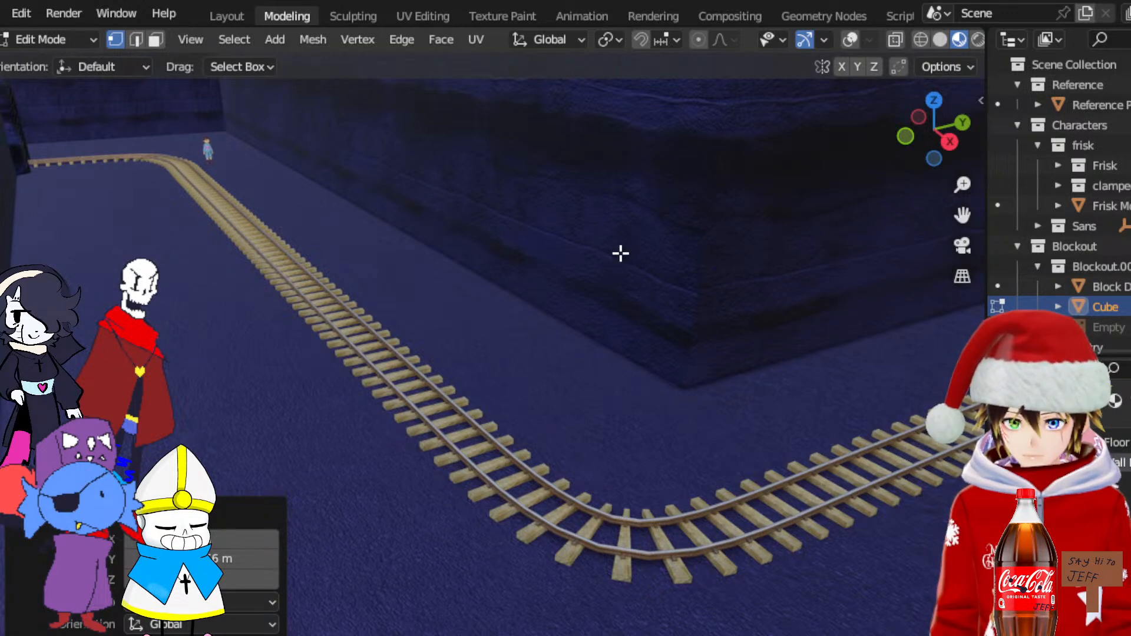
{"action": "left_click", "coordinate": [86, 41]}
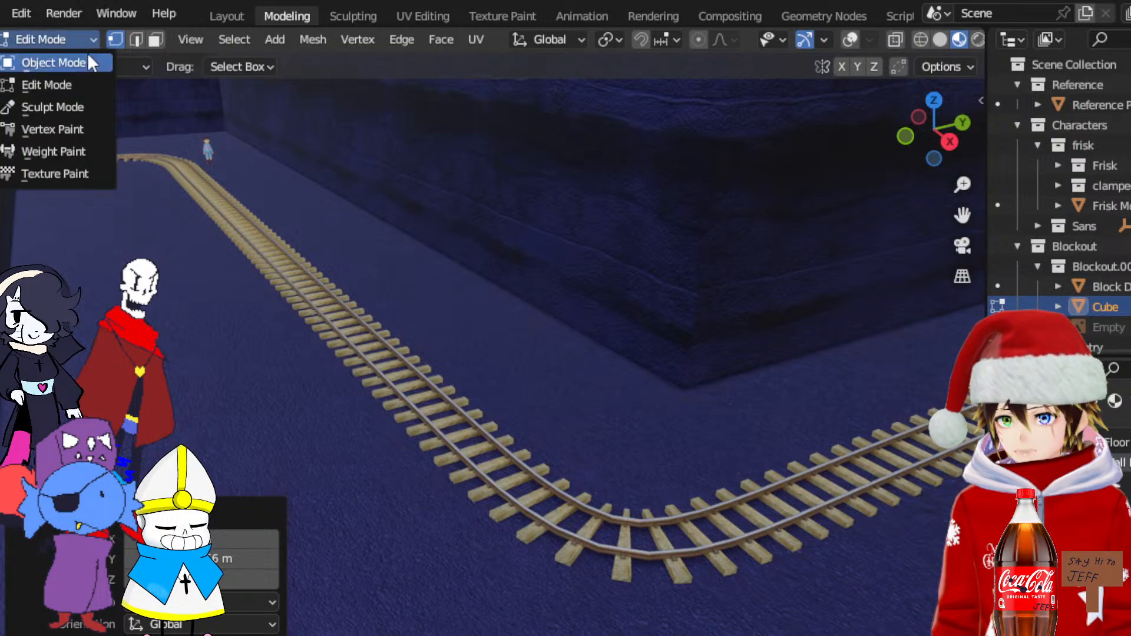
{"action": "left_click", "coordinate": [71, 57]}
Inspect the view along the mine tracks through the wood-framed tunnel into the track room
{"action": "middle_click_drag", "start_coordinate": [294, 252], "coordinate": [434, 277]}
{"action": "scroll", "coordinate": [435, 278], "scroll_direction": "down", "scroll_amount": 5}
{"action": "middle_click_drag", "start_coordinate": [377, 327], "coordinate": [471, 318]}
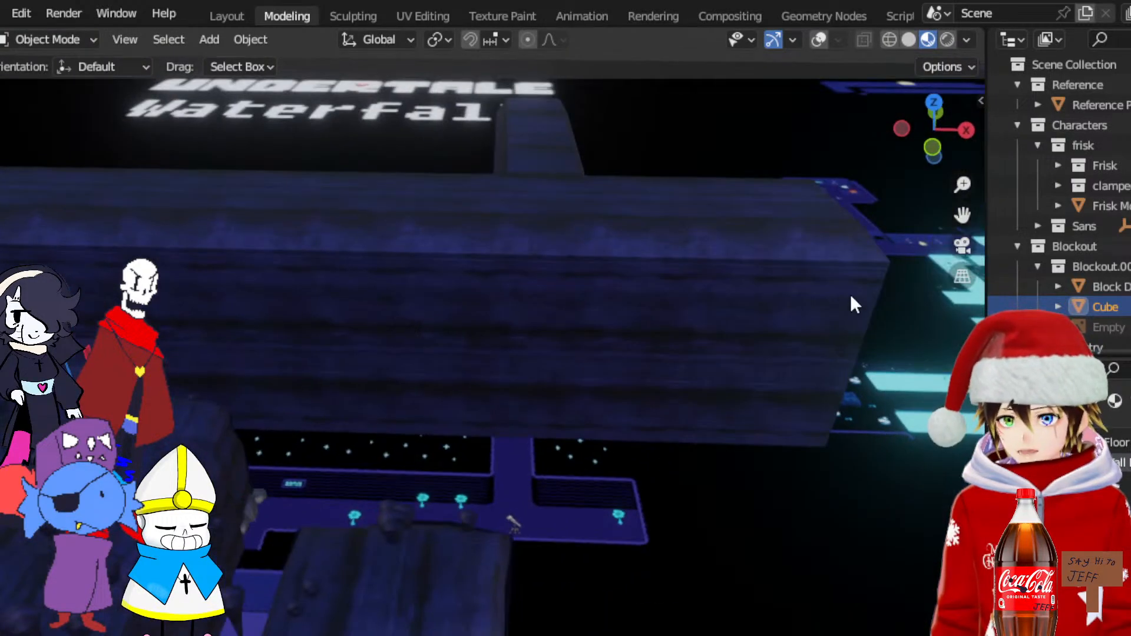
{"action": "middle_click_drag", "start_coordinate": [977, 208], "coordinate": [636, 394], "text": "shift"}
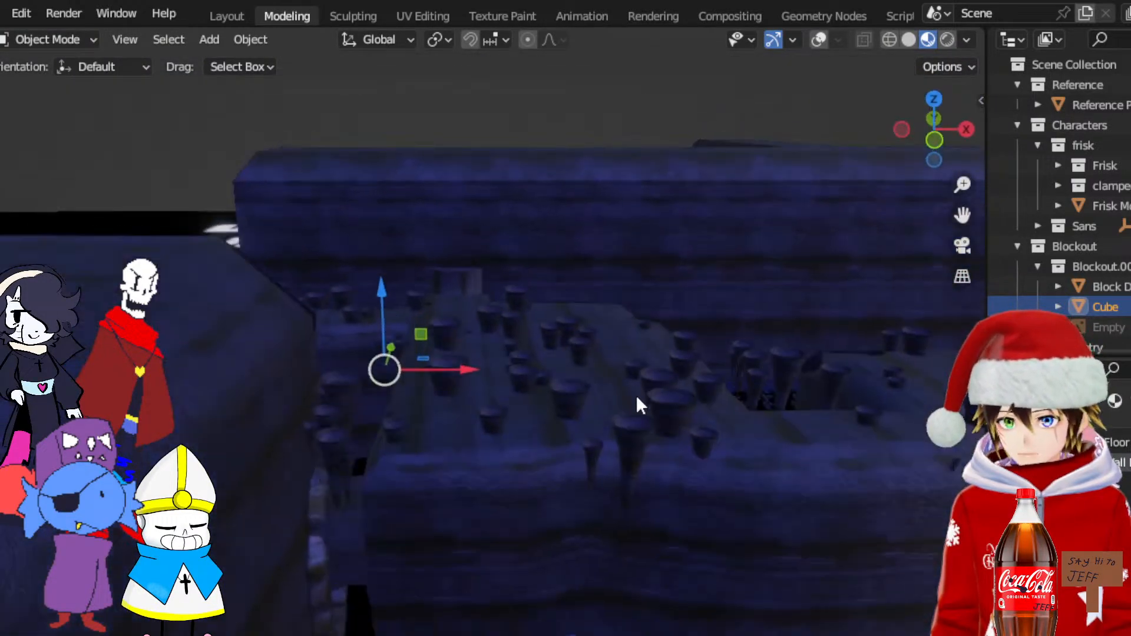
{"action": "scroll", "coordinate": [637, 377], "scroll_direction": "up", "scroll_amount": 4}
{"action": "scroll", "coordinate": [637, 371], "scroll_direction": "up", "scroll_amount": 3}
{"action": "left_click_drag", "start_coordinate": [963, 215], "coordinate": [1130, 223]}
{"action": "scroll", "coordinate": [641, 405], "scroll_direction": "up", "scroll_amount": 4}
{"action": "middle_click_drag", "start_coordinate": [642, 406], "coordinate": [640, 398]}
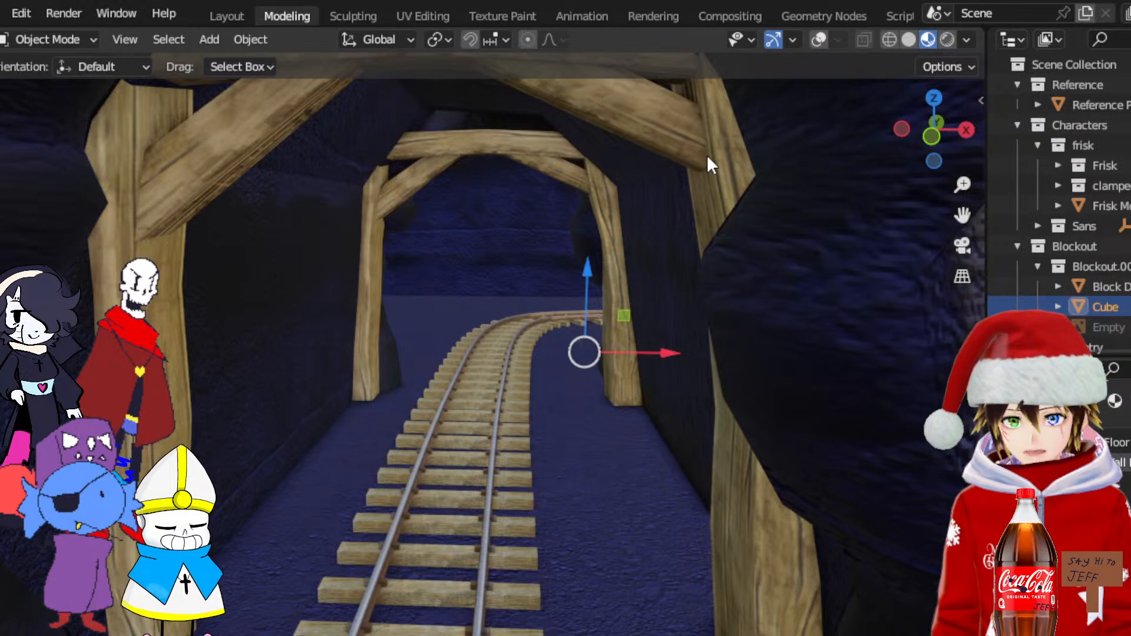
Preview the mine tunnel entrance and the waterfall in rendered shading
{"action": "left_click", "coordinate": [953, 39]}
{"action": "scroll", "coordinate": [617, 207], "scroll_direction": "down", "scroll_amount": 7}
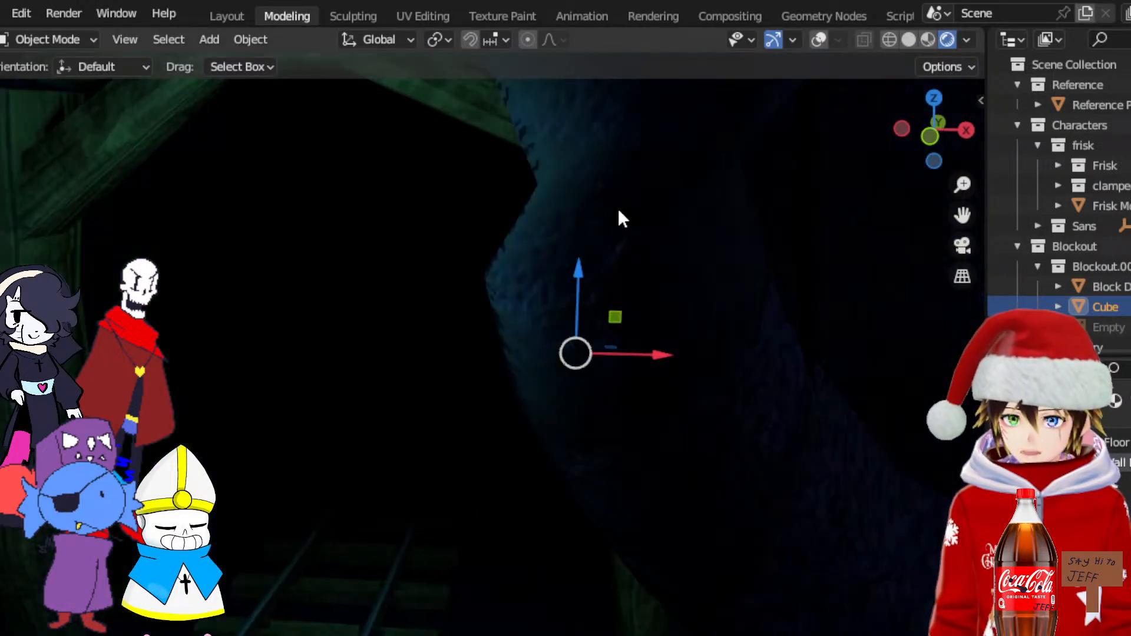
{"action": "middle_click_drag", "start_coordinate": [607, 207], "coordinate": [560, 221]}
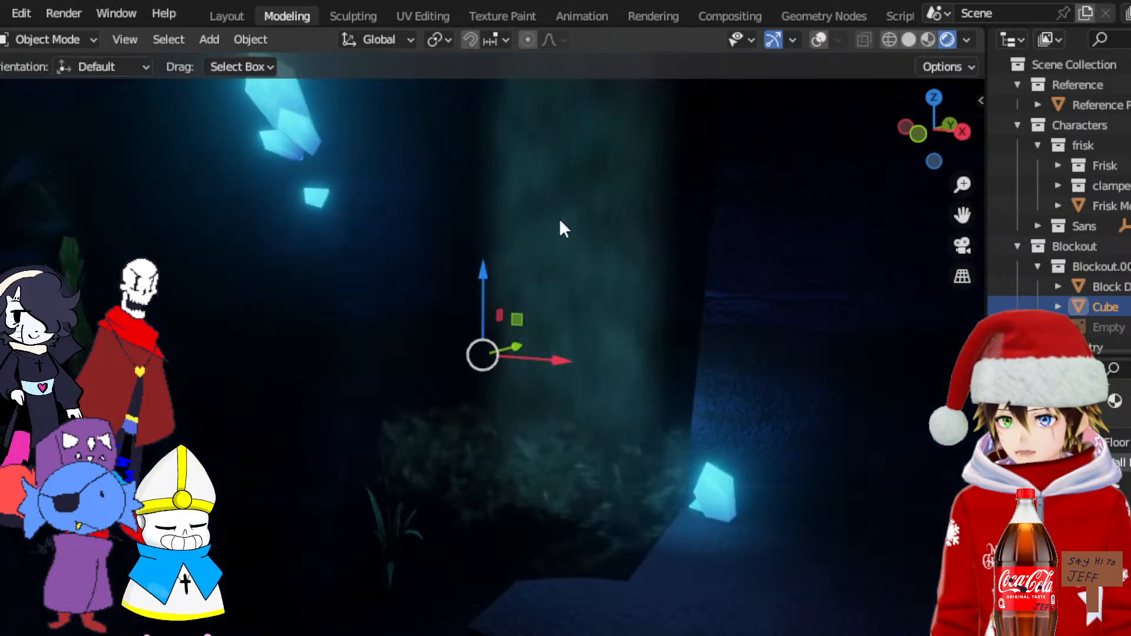
{"action": "left_click_drag", "start_coordinate": [963, 216], "coordinate": [1127, 209]}
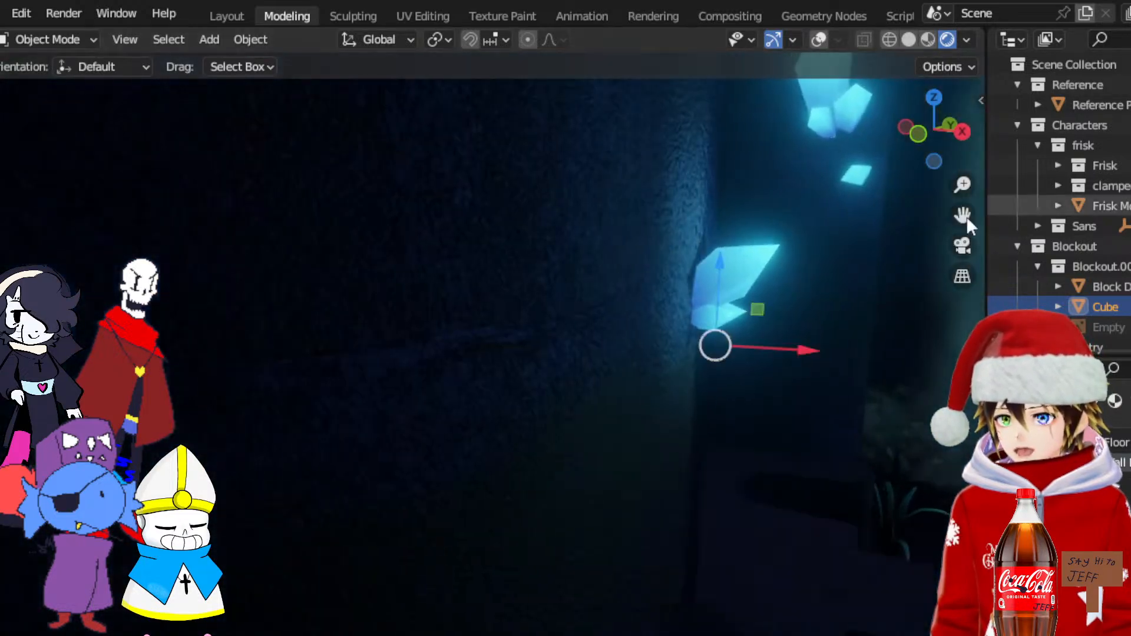
{"action": "middle_click_drag", "start_coordinate": [739, 274], "coordinate": [704, 276]}
Switch back to material preview and show the overlays around the tunnel entrance and waterfall
{"action": "left_click", "coordinate": [927, 39]}
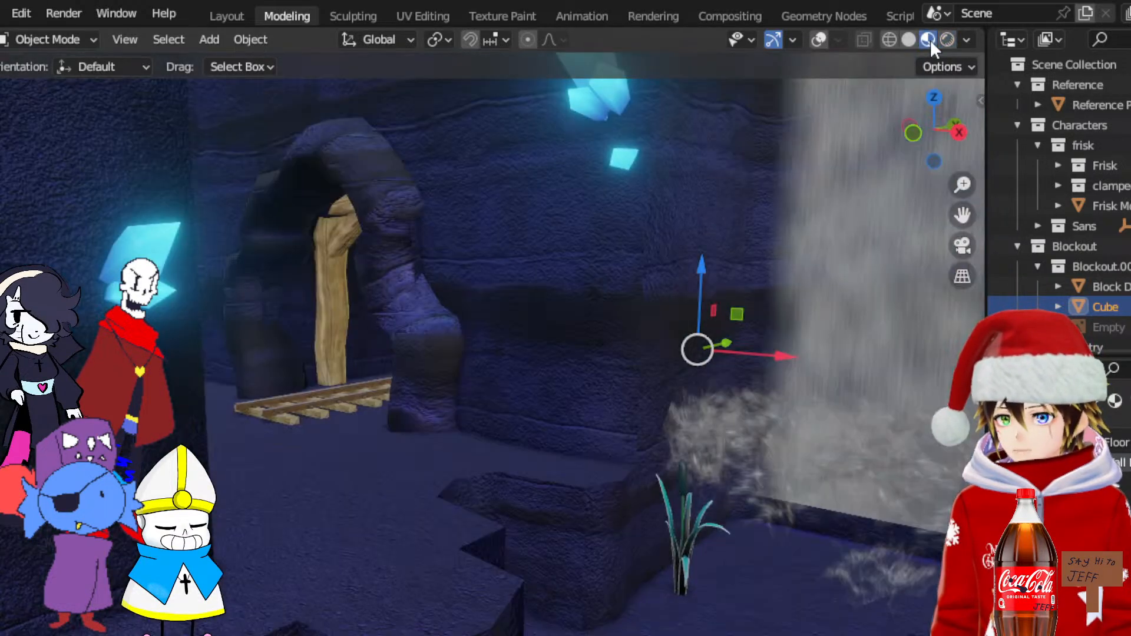
{"action": "scroll", "coordinate": [441, 325], "scroll_direction": "down", "scroll_amount": 3}
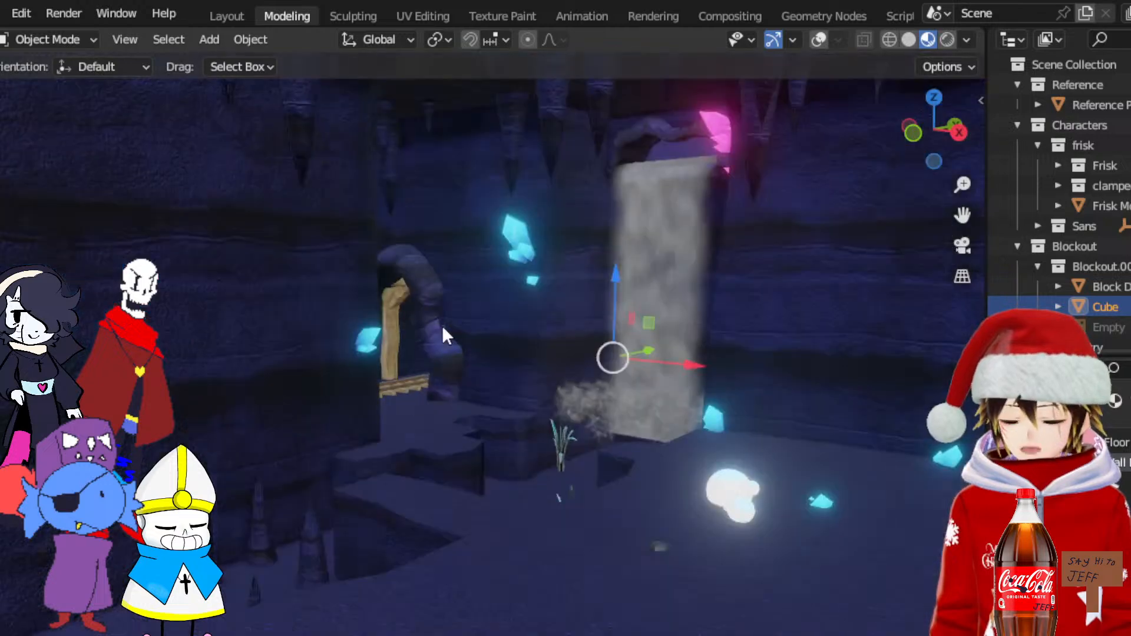
{"action": "left_click", "coordinate": [817, 39]}
{"action": "scroll", "coordinate": [426, 339], "scroll_direction": "down", "scroll_amount": 3}
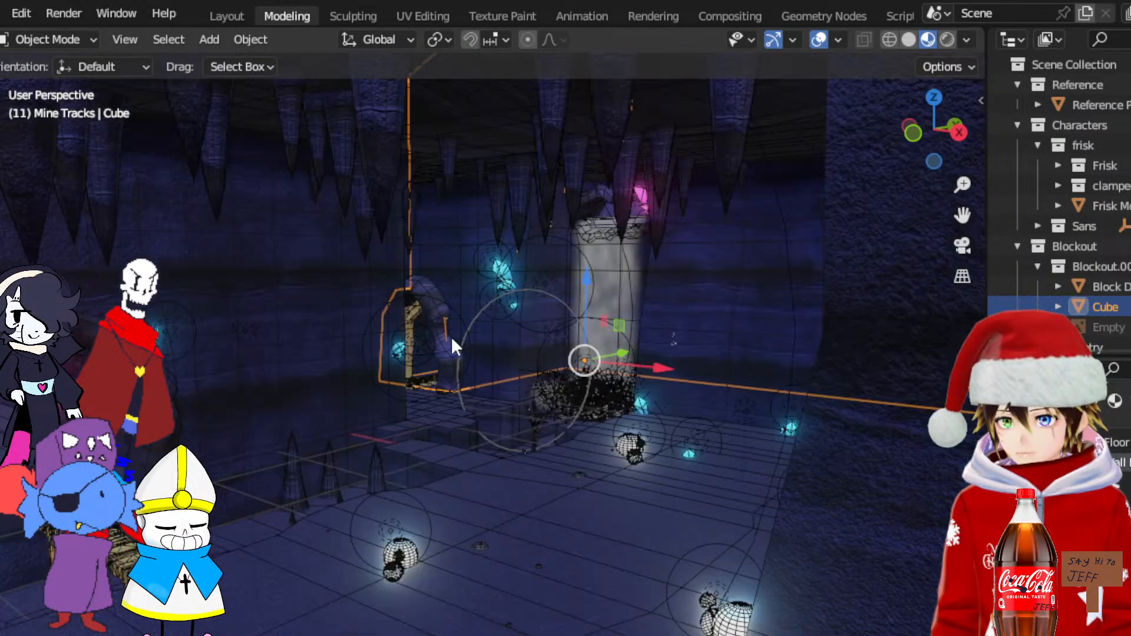
{"action": "left_click", "coordinate": [457, 337]}
{"action": "scroll", "coordinate": [454, 325], "scroll_direction": "up", "scroll_amount": 6}
{"action": "scroll", "coordinate": [453, 325], "scroll_direction": "down", "scroll_amount": 4}
{"action": "middle_click_drag", "start_coordinate": [454, 325], "coordinate": [399, 318]}
{"action": "left_click", "coordinate": [451, 310]}
{"action": "scroll", "coordinate": [428, 303], "scroll_direction": "up", "scroll_amount": 3}
{"action": "left_click", "coordinate": [202, 206]}
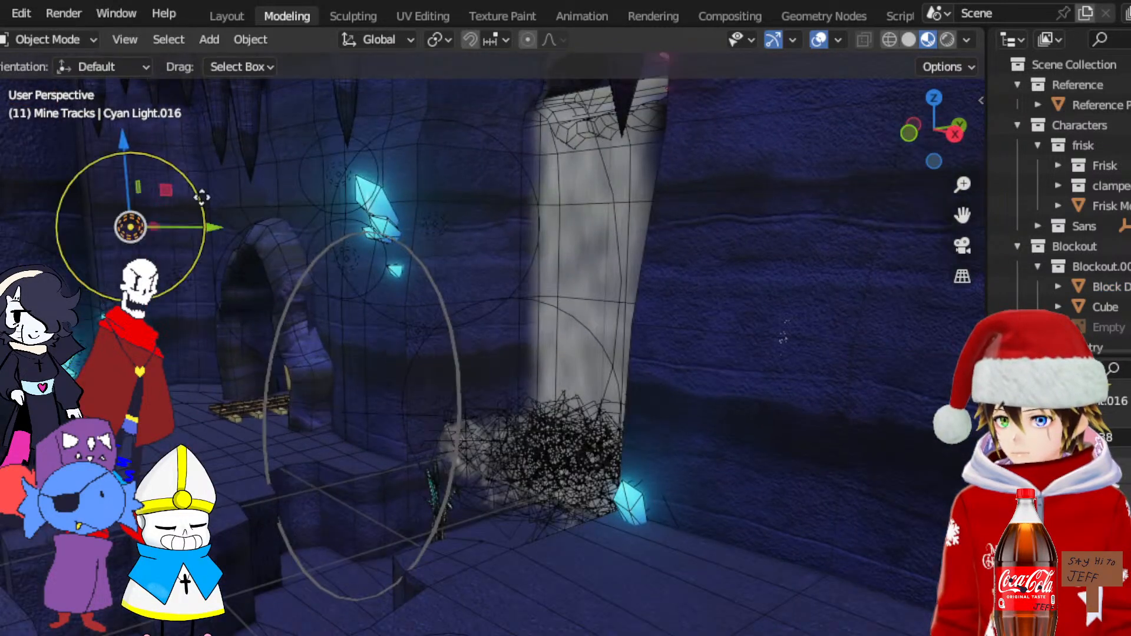
{"action": "right_click", "coordinate": [201, 198]}
Select a cyan light near the waterfall and move it along X to the mine tunnel entrance
{"action": "left_click", "coordinate": [444, 230]}
{"action": "right_click", "coordinate": [444, 231]}
{"action": "left_click", "coordinate": [442, 225]}
{"action": "left_click", "coordinate": [443, 226]}
{"action": "middle_click_drag", "start_coordinate": [456, 256], "coordinate": [485, 262]}
{"action": "left_click_drag", "start_coordinate": [752, 249], "coordinate": [526, 238]}
{"action": "scroll", "coordinate": [527, 240], "scroll_direction": "up", "scroll_amount": 3}
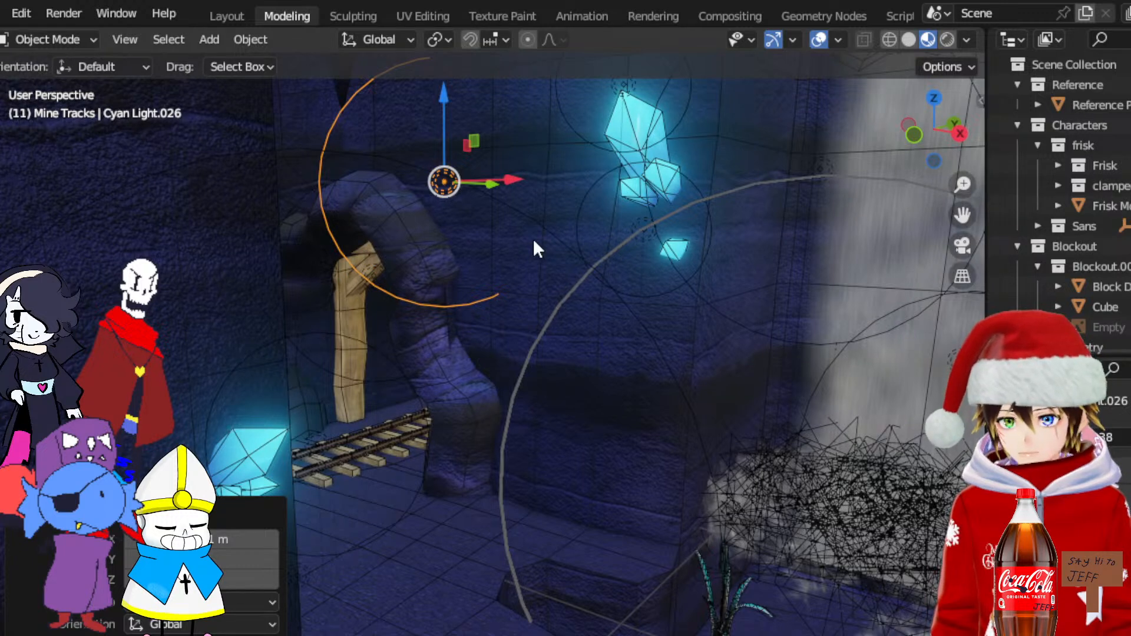
Move the cyan light along Y into the mine tunnel and switch to rendered shading
{"action": "mouse_move", "coordinate": [505, 180]}
{"action": "left_mouse_down"}
{"action": "mouse_move", "coordinate": [397, 190]}
{"action": "mouse_move", "coordinate": [402, 328]}
{"action": "mouse_move", "coordinate": [538, 306]}
{"action": "left_mouse_up"}
{"action": "left_click", "coordinate": [947, 40]}
{"action": "middle_click_drag", "start_coordinate": [538, 306], "coordinate": [361, 313]}
{"action": "scroll", "coordinate": [360, 307], "scroll_direction": "up", "scroll_amount": 3}
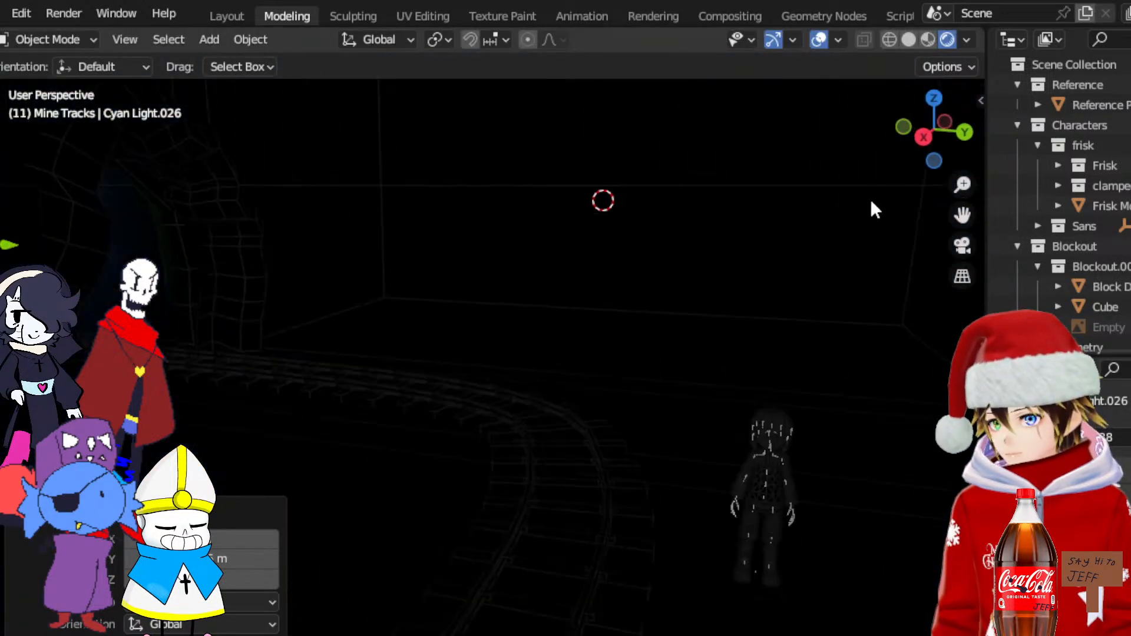
Adjust the cyan light's position along Y inside the mine tunnel while viewing from the track room
{"action": "left_click_drag", "start_coordinate": [962, 214], "coordinate": [1060, 249]}
{"action": "middle_click_drag", "start_coordinate": [784, 290], "coordinate": [348, 321]}
{"action": "left_click_drag", "start_coordinate": [287, 319], "coordinate": [414, 323]}
{"action": "middle_click_drag", "start_coordinate": [414, 322], "coordinate": [370, 320]}
{"action": "left_click_drag", "start_coordinate": [291, 306], "coordinate": [254, 314]}
Hide the viewport overlays and raise the cyan light slightly along Z inside the mine tunnel
{"action": "left_click", "coordinate": [819, 40]}
{"action": "middle_click_drag", "start_coordinate": [506, 242], "coordinate": [475, 242]}
{"action": "left_click_drag", "start_coordinate": [962, 217], "coordinate": [1128, 180]}
{"action": "middle_click_drag", "start_coordinate": [591, 275], "coordinate": [558, 326]}
{"action": "scroll", "coordinate": [562, 278], "scroll_direction": "up", "scroll_amount": 3}
{"action": "left_click_drag", "start_coordinate": [532, 319], "coordinate": [508, 291]}
{"action": "left_click_drag", "start_coordinate": [483, 233], "coordinate": [500, 175]}
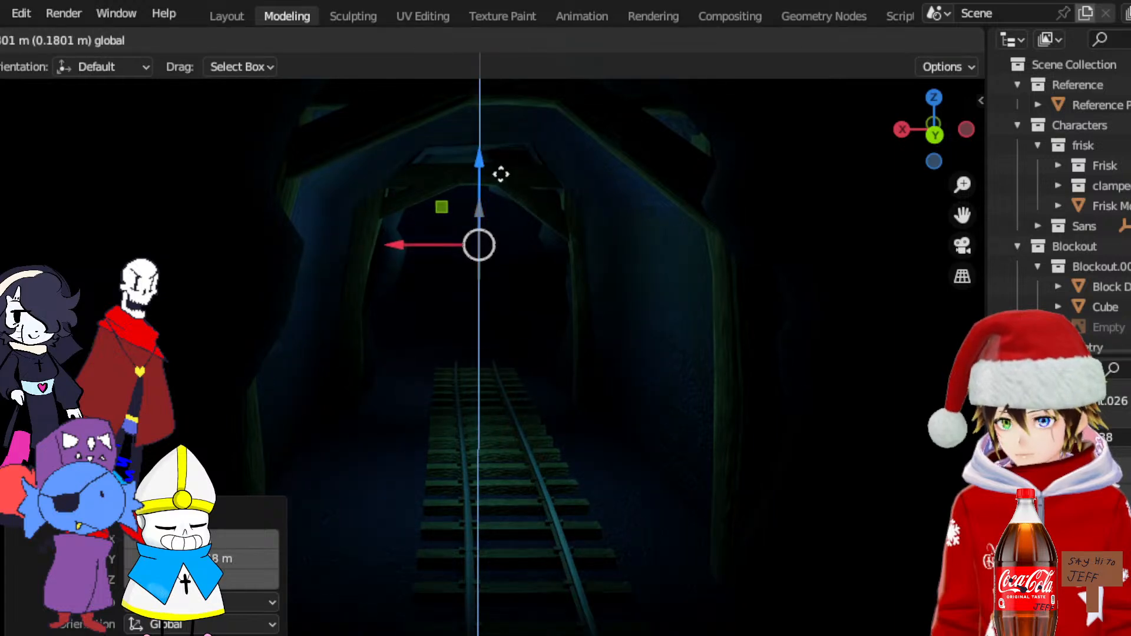
{"action": "middle_click_drag", "start_coordinate": [501, 174], "coordinate": [513, 303]}
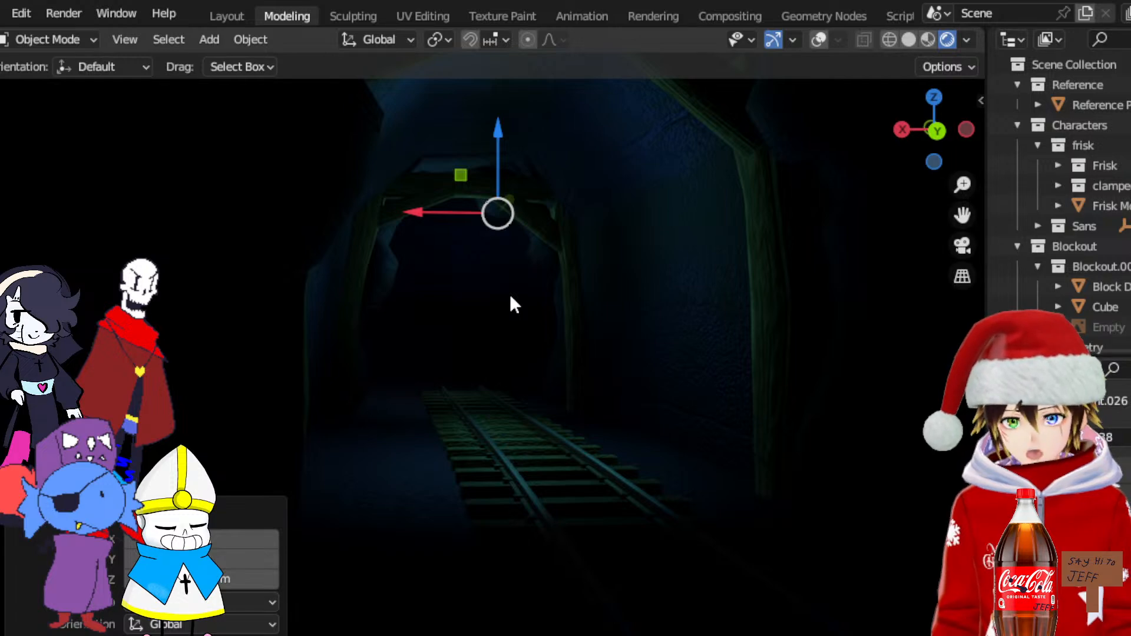
Duplicate the tunnel's cyan light and move the copy along Y out into the track room
{"action": "scroll", "coordinate": [511, 296], "scroll_direction": "down", "scroll_amount": 1}
{"action": "middle_click_drag", "start_coordinate": [539, 298], "coordinate": [579, 324]}
{"action": "scroll", "coordinate": [578, 307], "scroll_direction": "down", "scroll_amount": 1}
{"action": "right_click", "coordinate": [631, 296]}
{"action": "left_click", "coordinate": [614, 276]}
{"action": "right_click", "coordinate": [614, 275]}
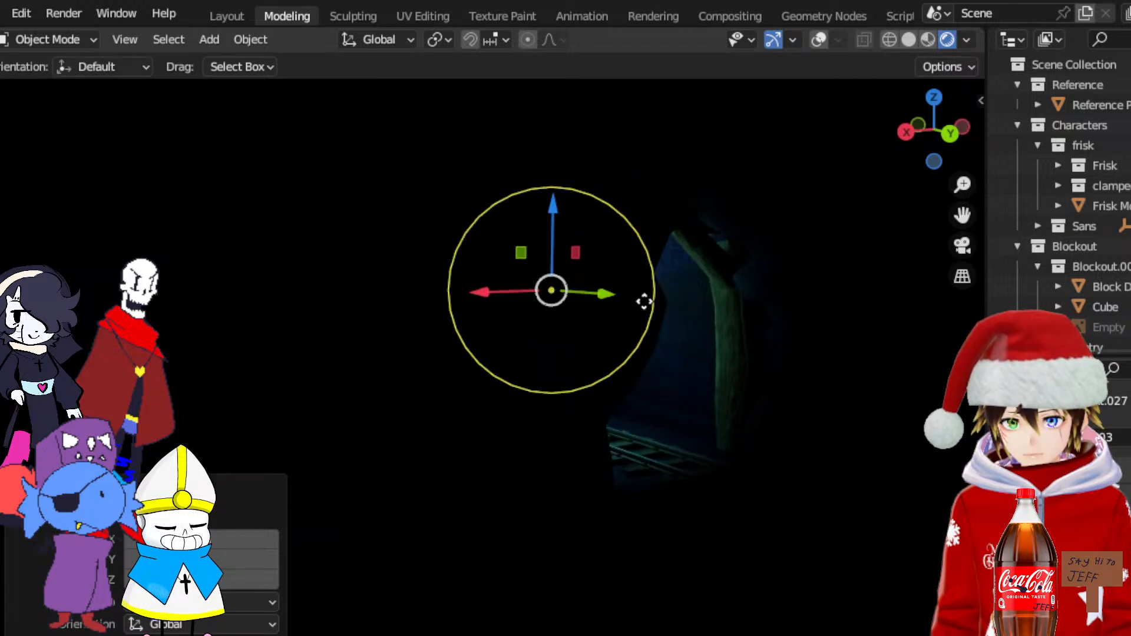
{"action": "left_click_drag", "start_coordinate": [606, 297], "coordinate": [968, 382]}
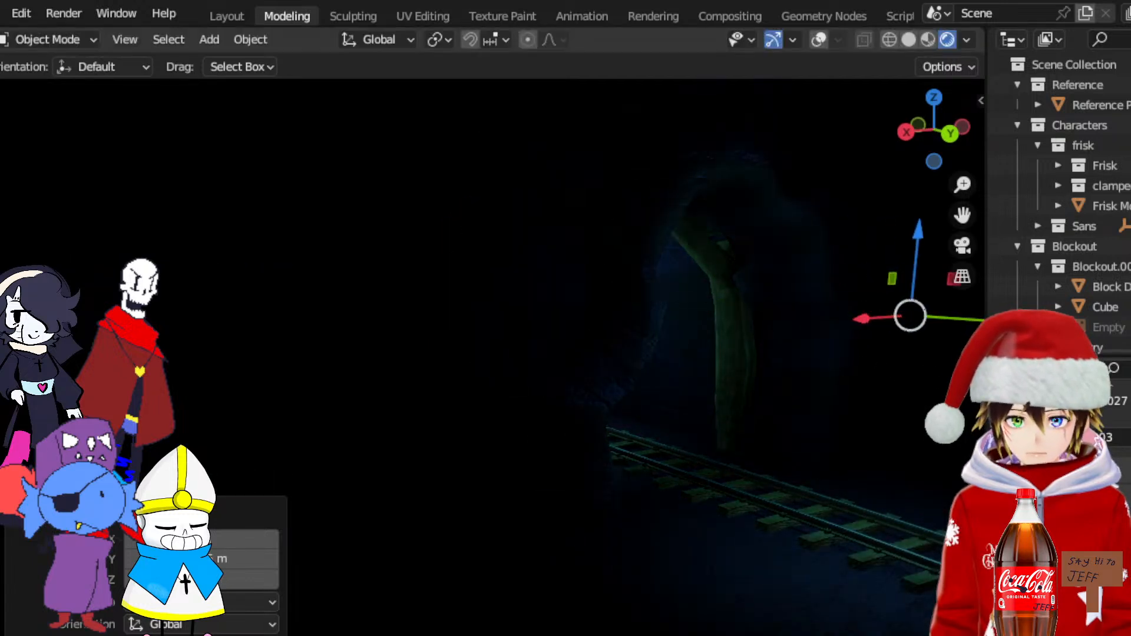
Examine how the copied cyan light illuminates the tunnel mouth, rails and track room walls from several angles
{"action": "scroll", "coordinate": [852, 376], "scroll_direction": "down", "scroll_amount": 2}
{"action": "middle_click_drag", "start_coordinate": [852, 376], "coordinate": [864, 397]}
{"action": "left_click_drag", "start_coordinate": [961, 216], "coordinate": [521, 224]}
{"action": "middle_click_drag", "start_coordinate": [600, 445], "coordinate": [605, 445]}
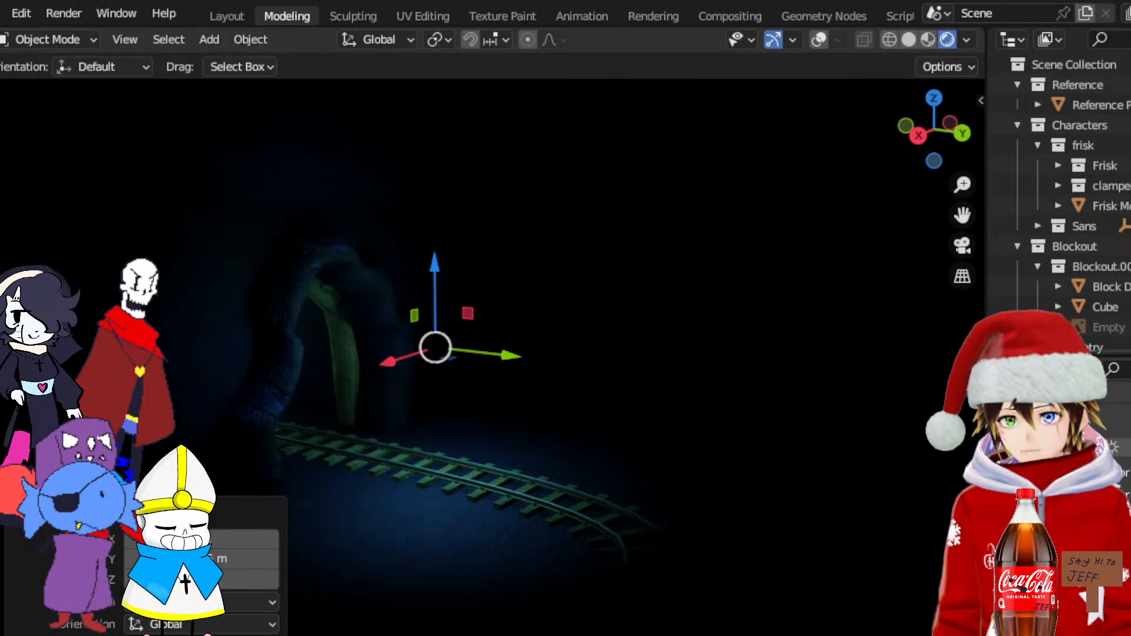
{"action": "middle_click_drag", "start_coordinate": [626, 434], "coordinate": [675, 413]}
{"action": "left_click_drag", "start_coordinate": [960, 216], "coordinate": [822, 589]}
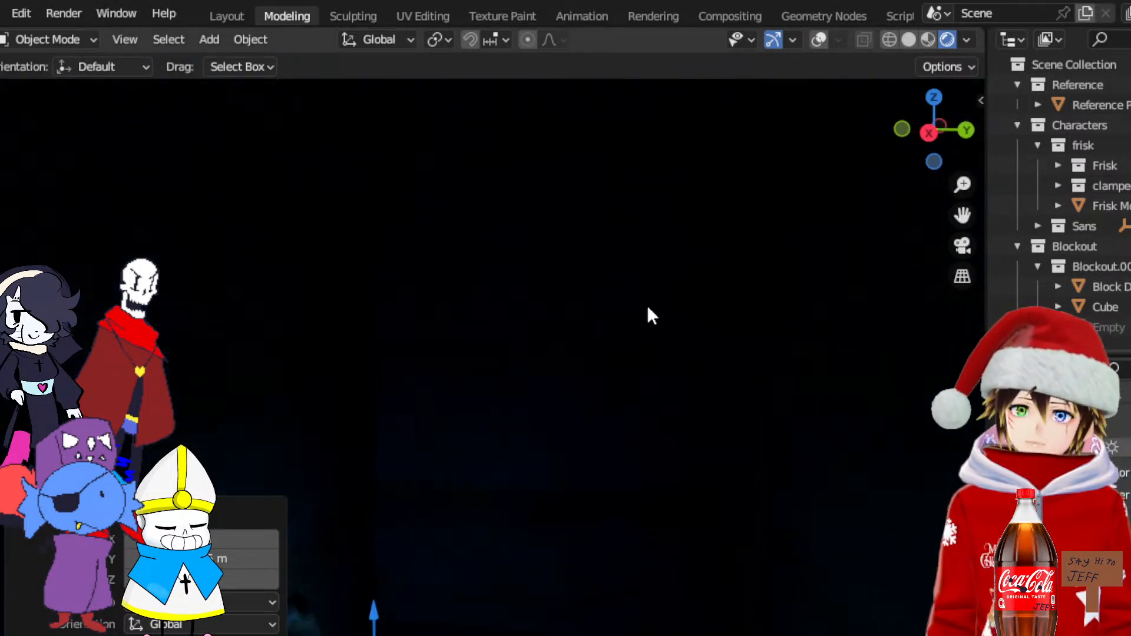
{"action": "scroll", "coordinate": [636, 312], "scroll_direction": "down", "scroll_amount": 2}
{"action": "middle_click_drag", "start_coordinate": [631, 309], "coordinate": [629, 262]}
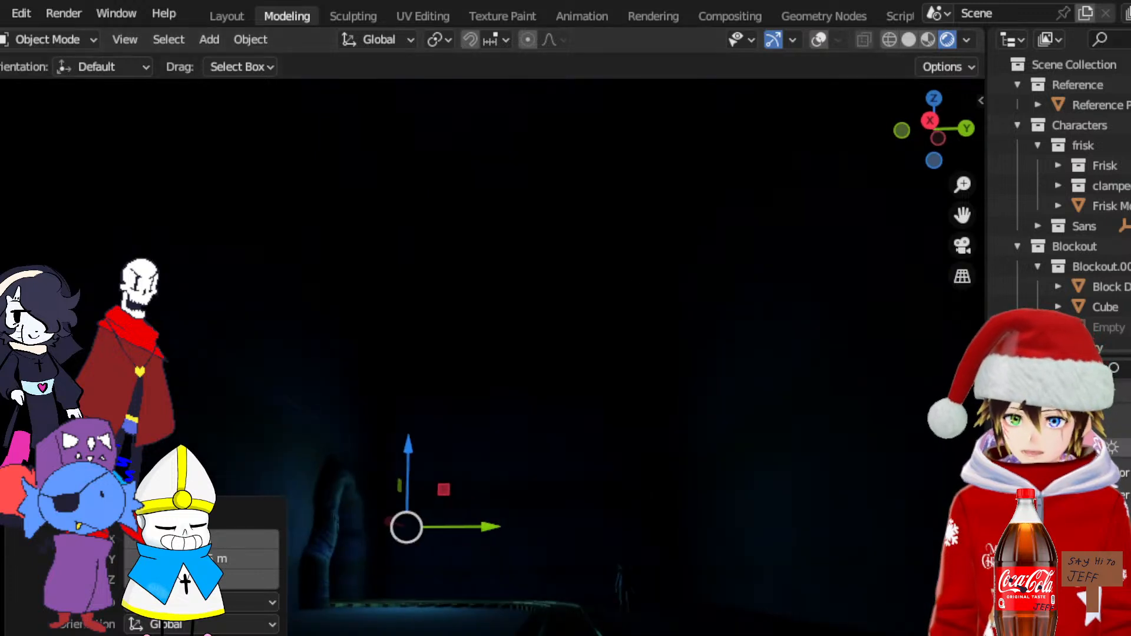
{"action": "middle_click_drag", "start_coordinate": [636, 404], "coordinate": [793, 450]}
{"action": "left_click_drag", "start_coordinate": [966, 223], "coordinate": [1119, 112]}
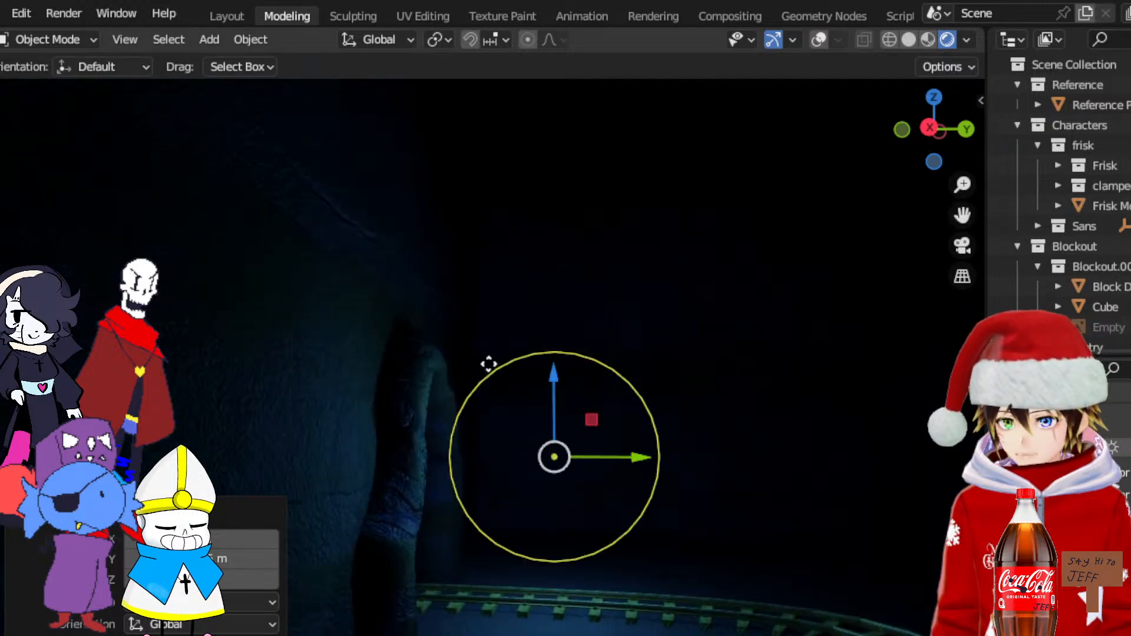
{"action": "middle_click_drag", "start_coordinate": [489, 363], "coordinate": [450, 403]}
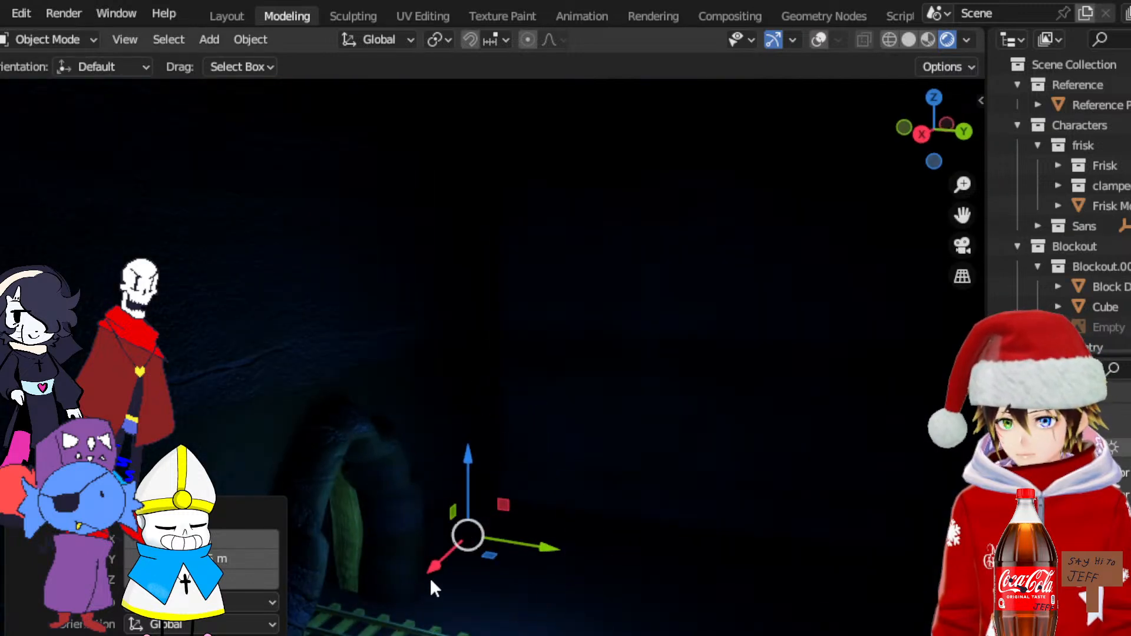
Reposition the copied cyan light along X, Z and Y toward the middle of the track room
{"action": "left_click_drag", "start_coordinate": [430, 577], "coordinate": [490, 533]}
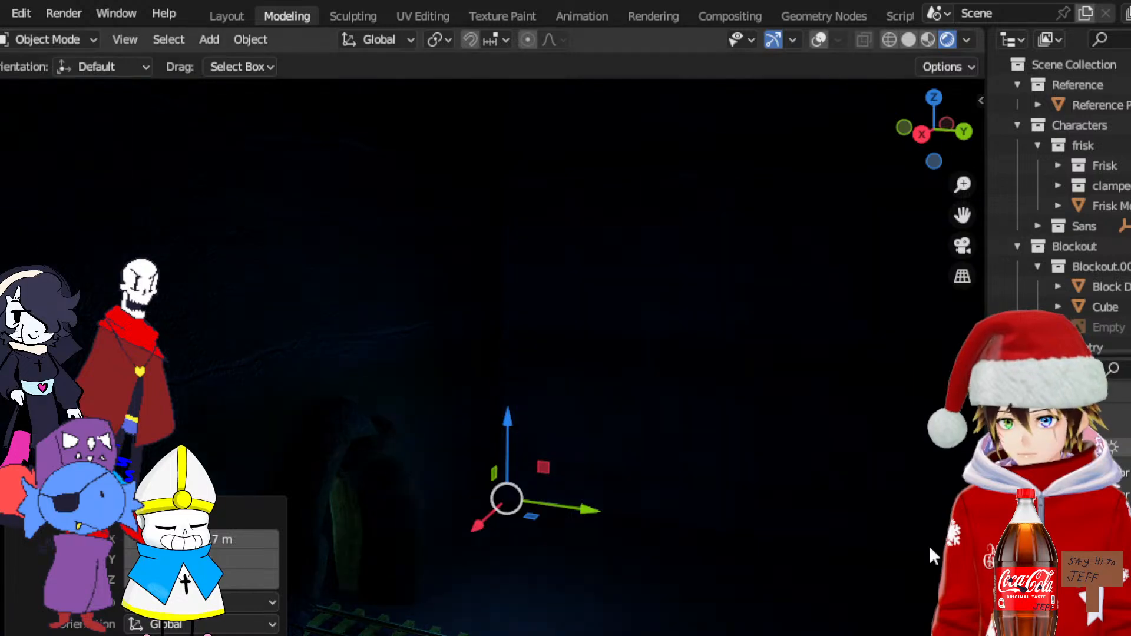
{"action": "left_click_drag", "start_coordinate": [510, 433], "coordinate": [510, 420]}
{"action": "middle_click_drag", "start_coordinate": [510, 420], "coordinate": [490, 419]}
{"action": "left_click_drag", "start_coordinate": [436, 514], "coordinate": [504, 520]}
{"action": "middle_click_drag", "start_coordinate": [504, 521], "coordinate": [596, 524]}
{"action": "left_click_drag", "start_coordinate": [596, 415], "coordinate": [659, 424]}
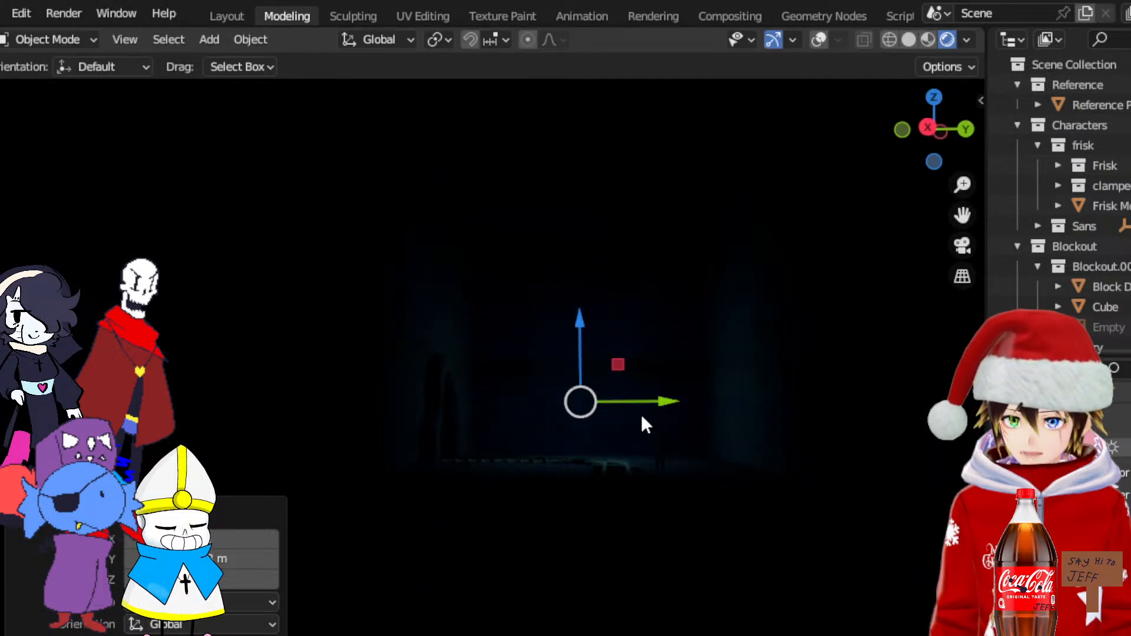
Duplicate the track room's cyan light and move the copy along X to light another part of the track area
{"action": "middle_click_drag", "start_coordinate": [642, 416], "coordinate": [689, 447]}
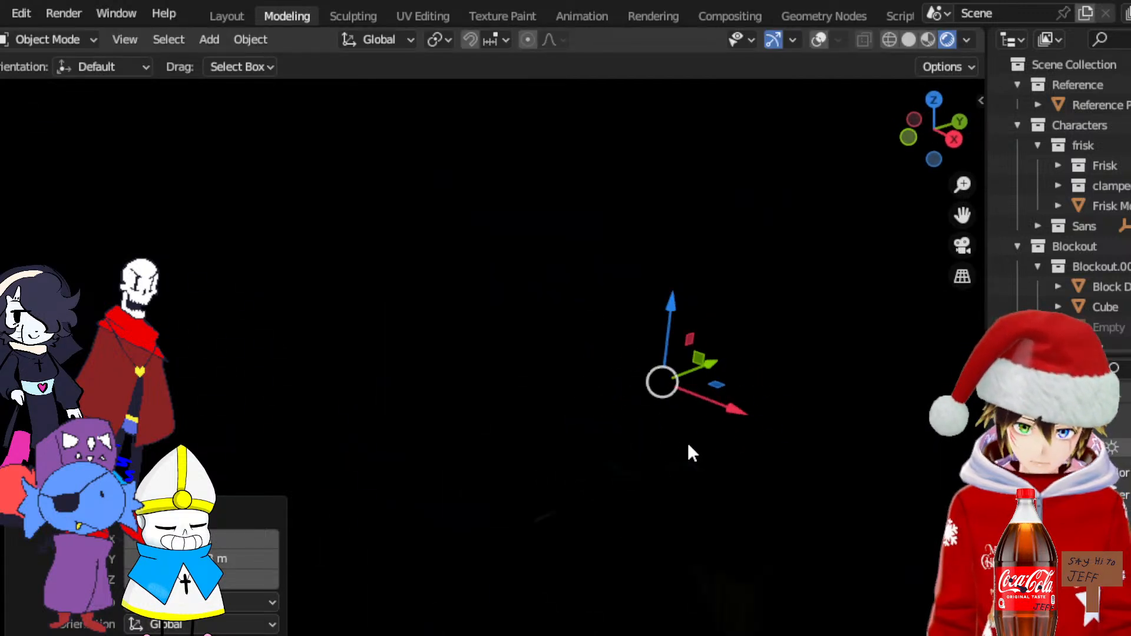
{"action": "left_click_drag", "start_coordinate": [962, 215], "coordinate": [490, 399]}
{"action": "middle_click_drag", "start_coordinate": [491, 398], "coordinate": [548, 465]}
{"action": "right_click", "coordinate": [645, 366]}
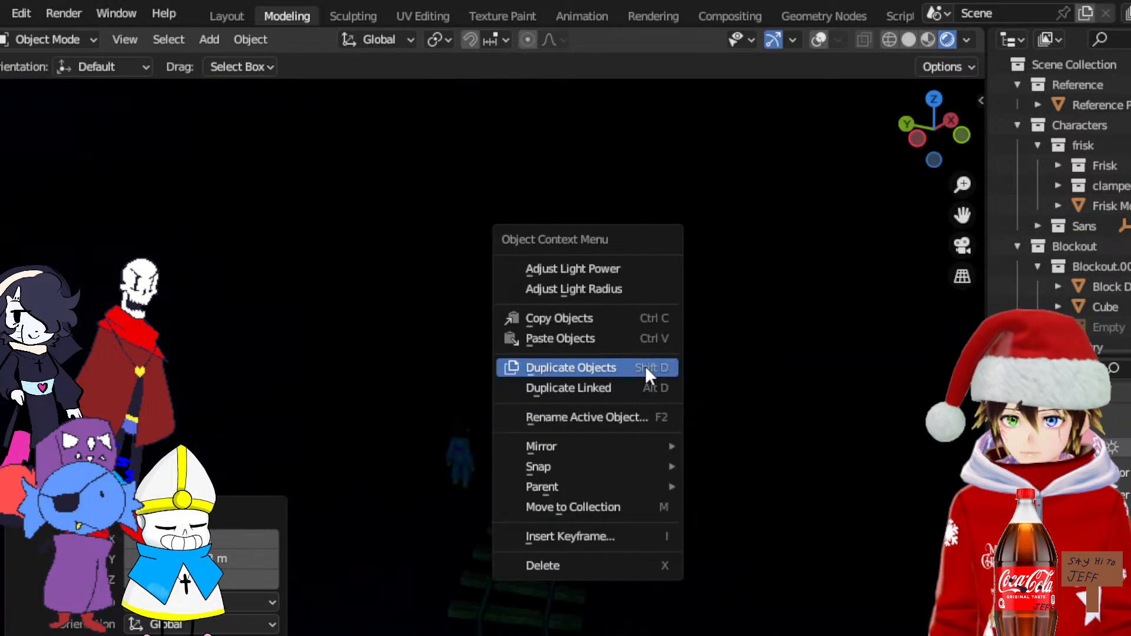
{"action": "middle_click_drag", "start_coordinate": [617, 385], "coordinate": [462, 387]}
{"action": "left_click_drag", "start_coordinate": [298, 436], "coordinate": [889, 433]}
{"action": "left_click_drag", "start_coordinate": [962, 214], "coordinate": [699, 232]}
{"action": "middle_click_drag", "start_coordinate": [672, 389], "coordinate": [553, 406]}
{"action": "key", "text": "g"}
{"action": "key", "text": "x"}
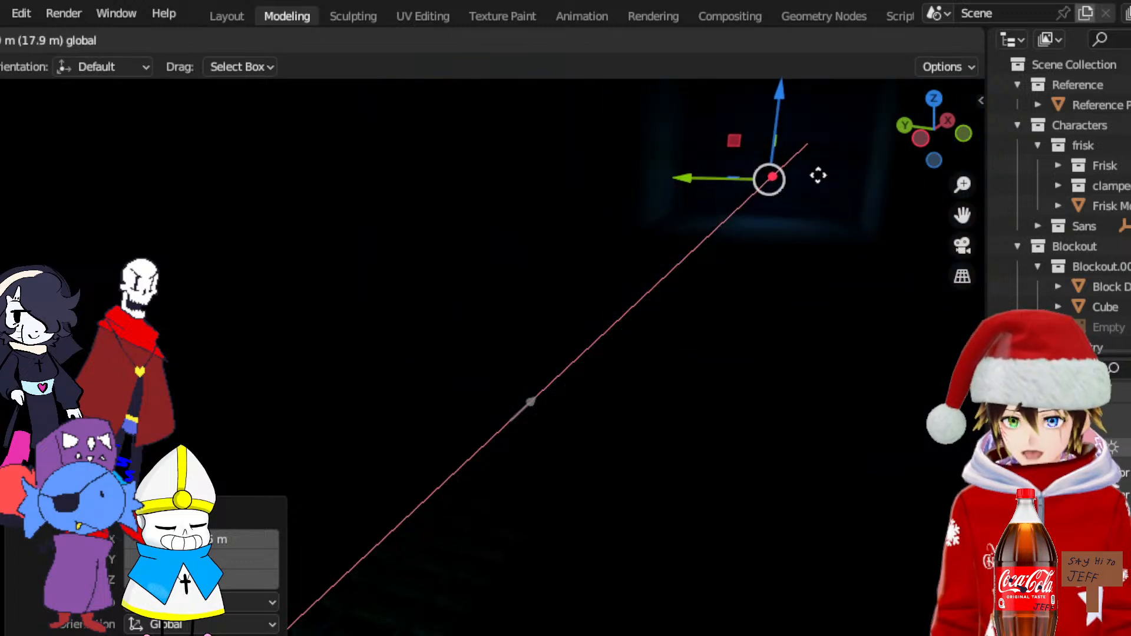
{"action": "left_click_drag", "start_coordinate": [809, 177], "coordinate": [811, 176]}
{"action": "mouse_move", "coordinate": [776, 293]}
{"action": "middle_mouse_down"}
{"action": "mouse_move", "coordinate": [749, 284]}
{"action": "mouse_move", "coordinate": [778, 283]}
{"action": "middle_mouse_up"}
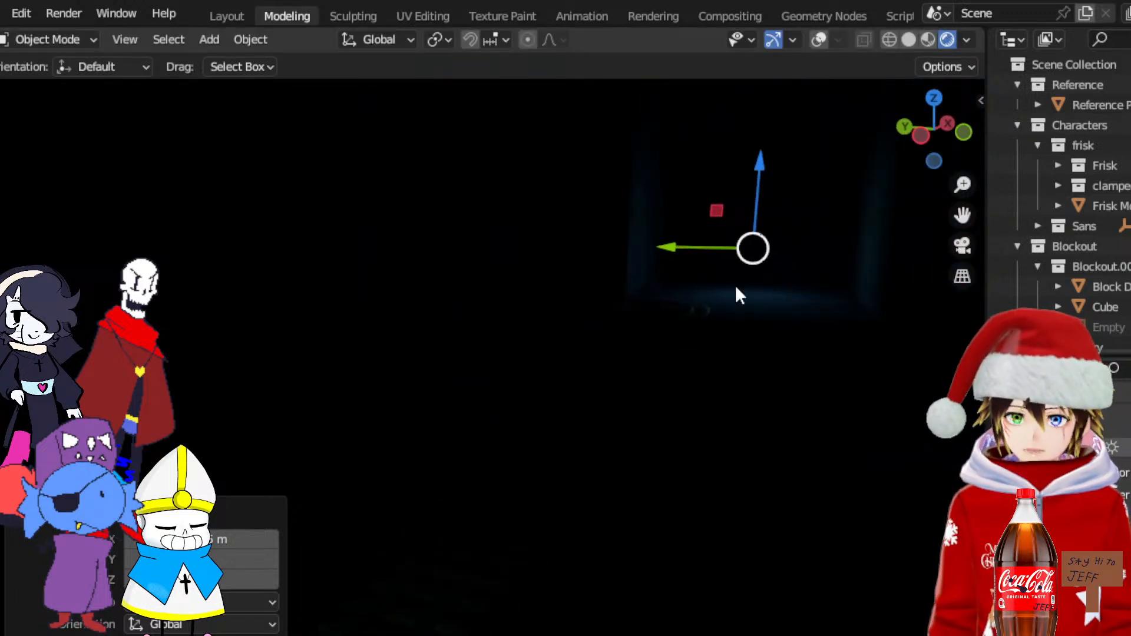